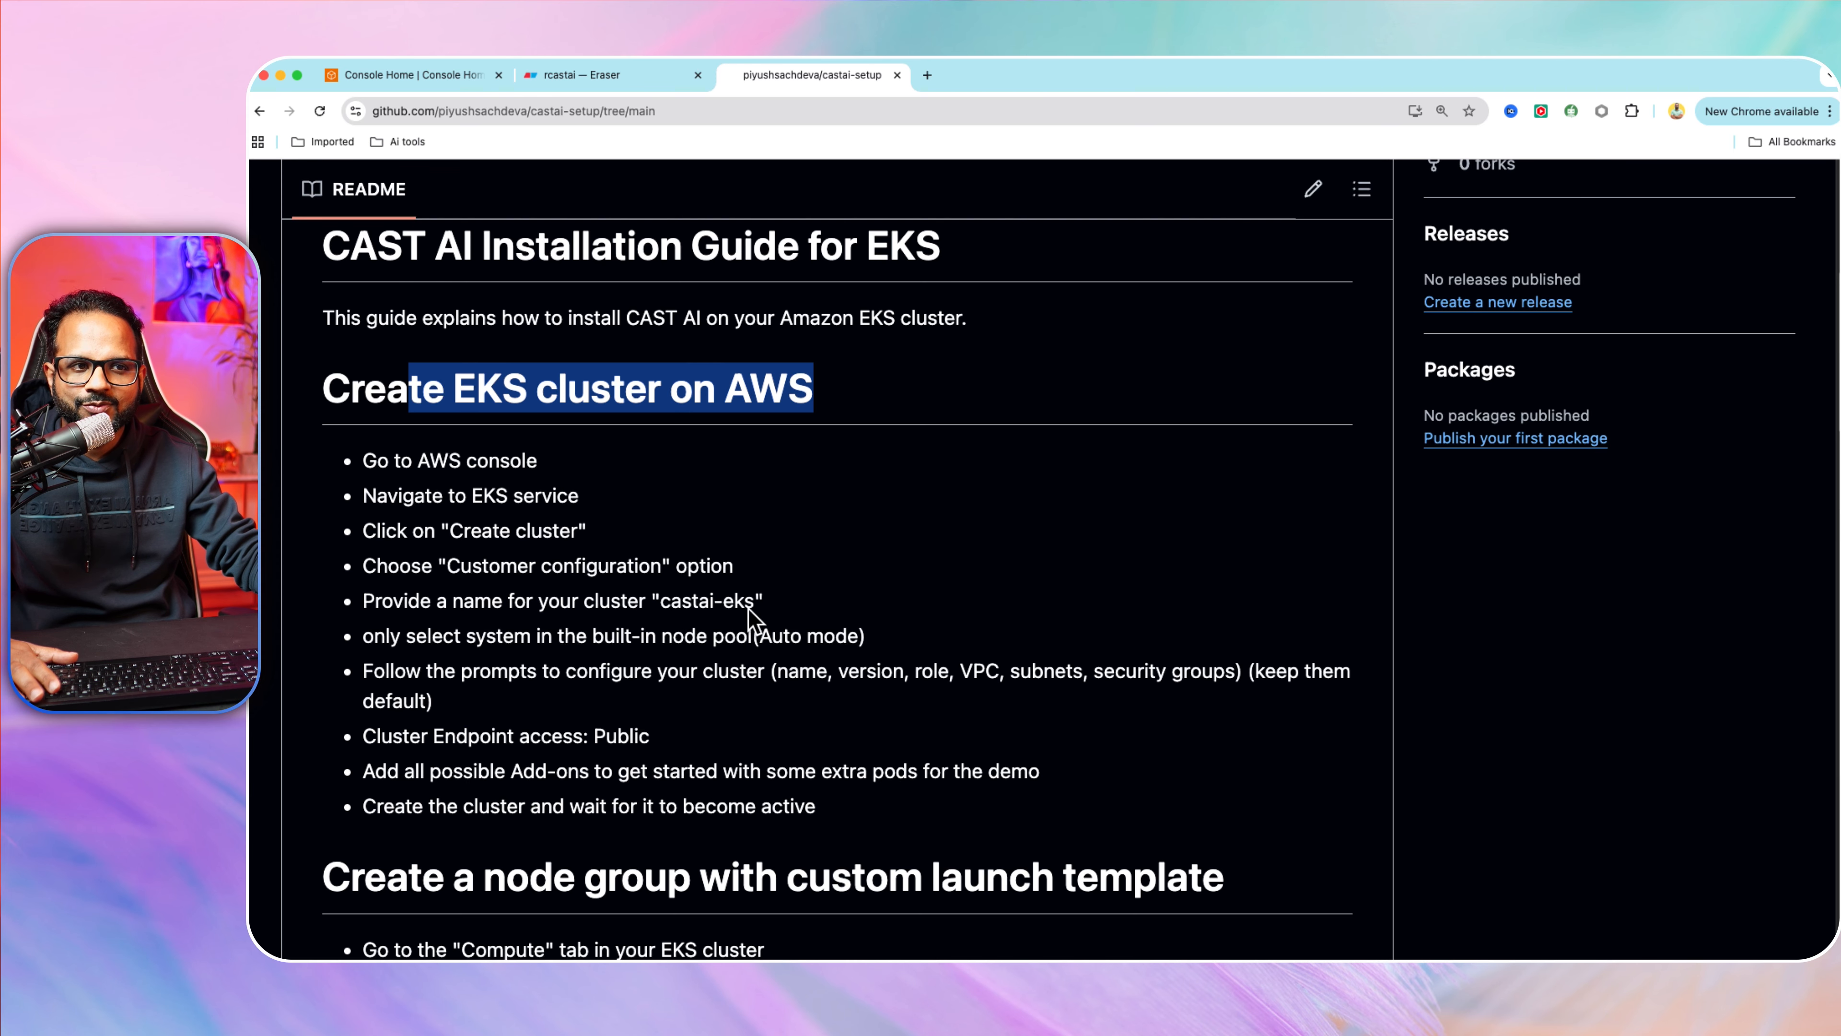
Review the guide's node pool and add-ons instructions, and open the EKS service in the AWS console.
left_click_drag(455, 635, 933, 634)
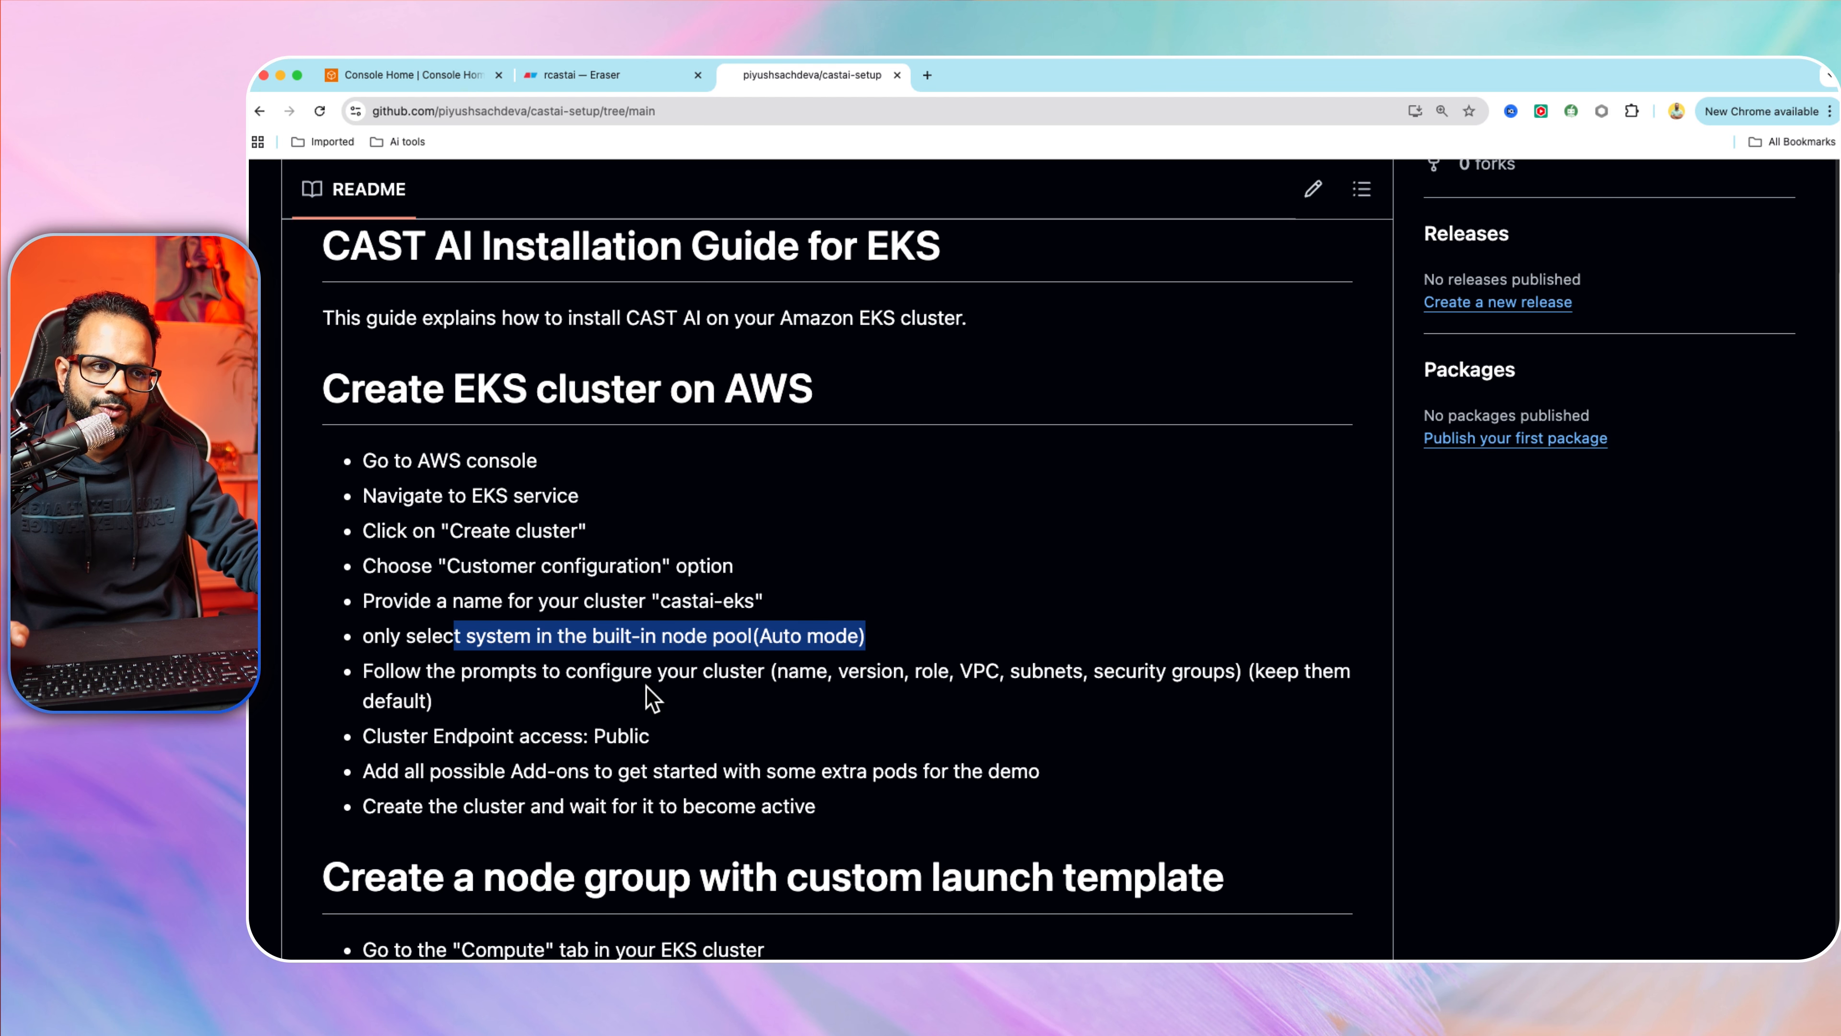
left_click_drag(388, 770, 1051, 761)
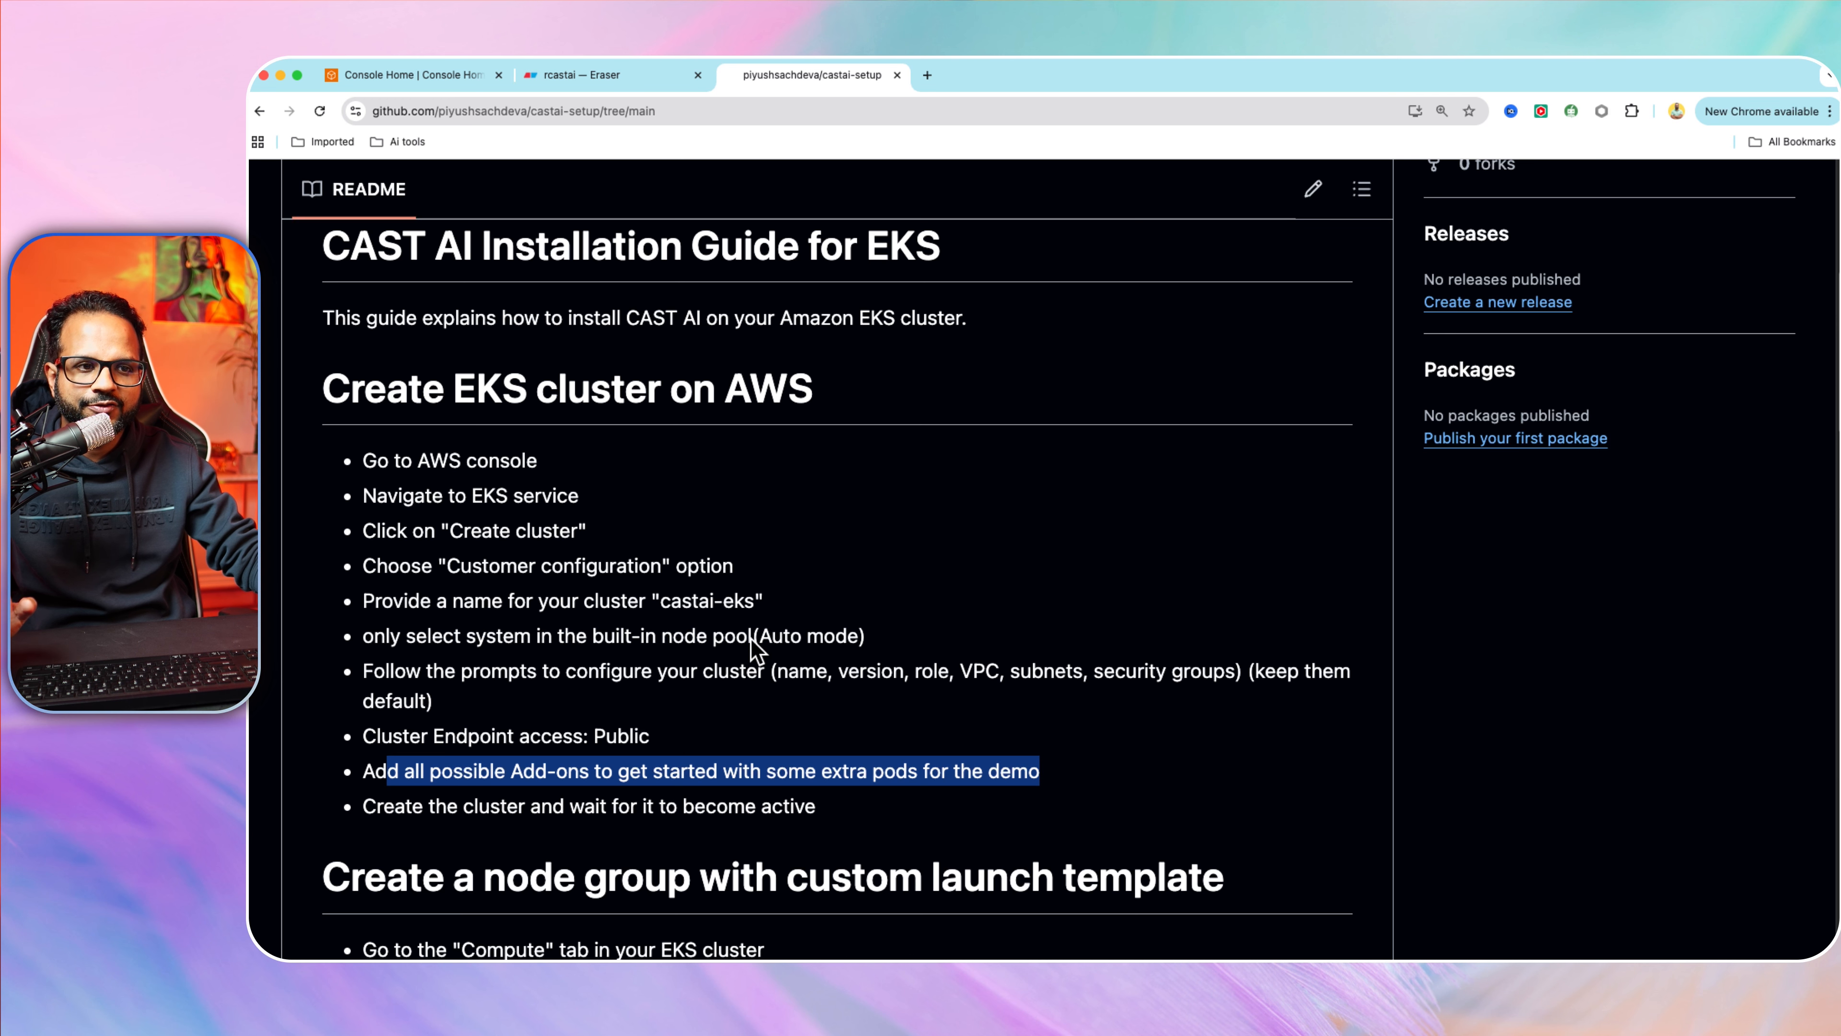
left_click(411, 72)
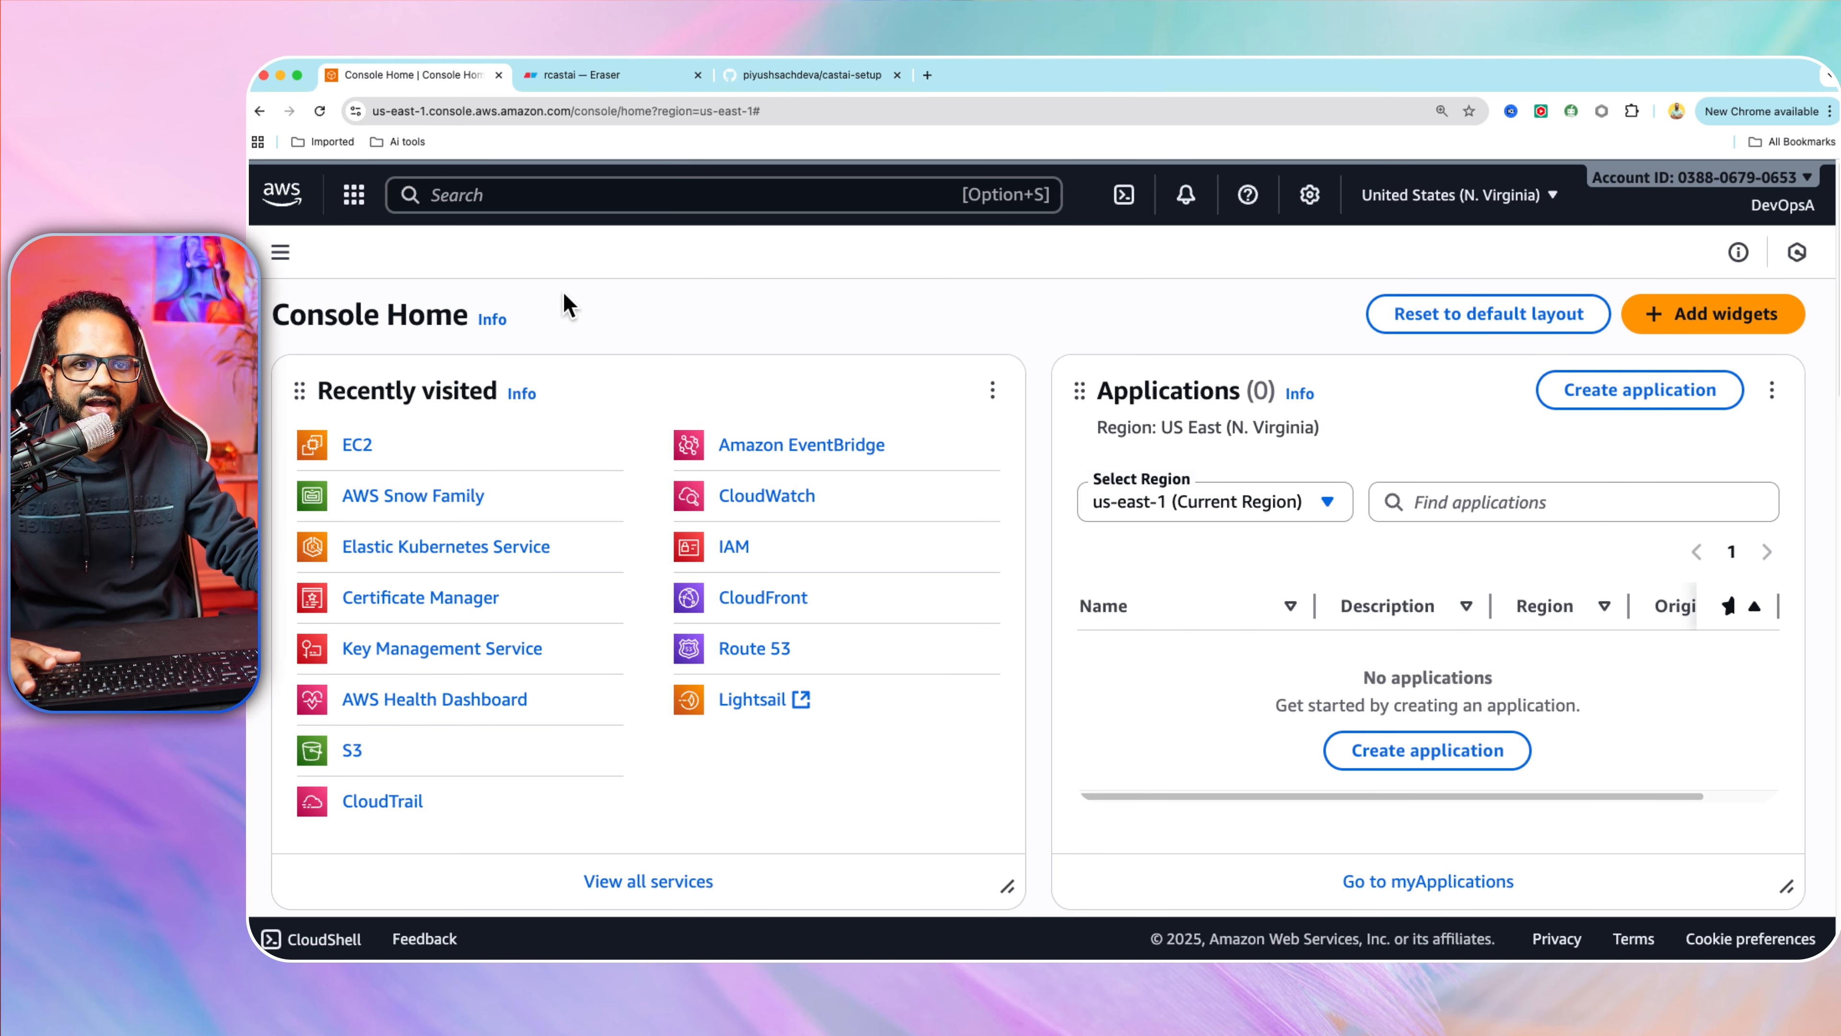
left_click(571, 193)
type("eks")
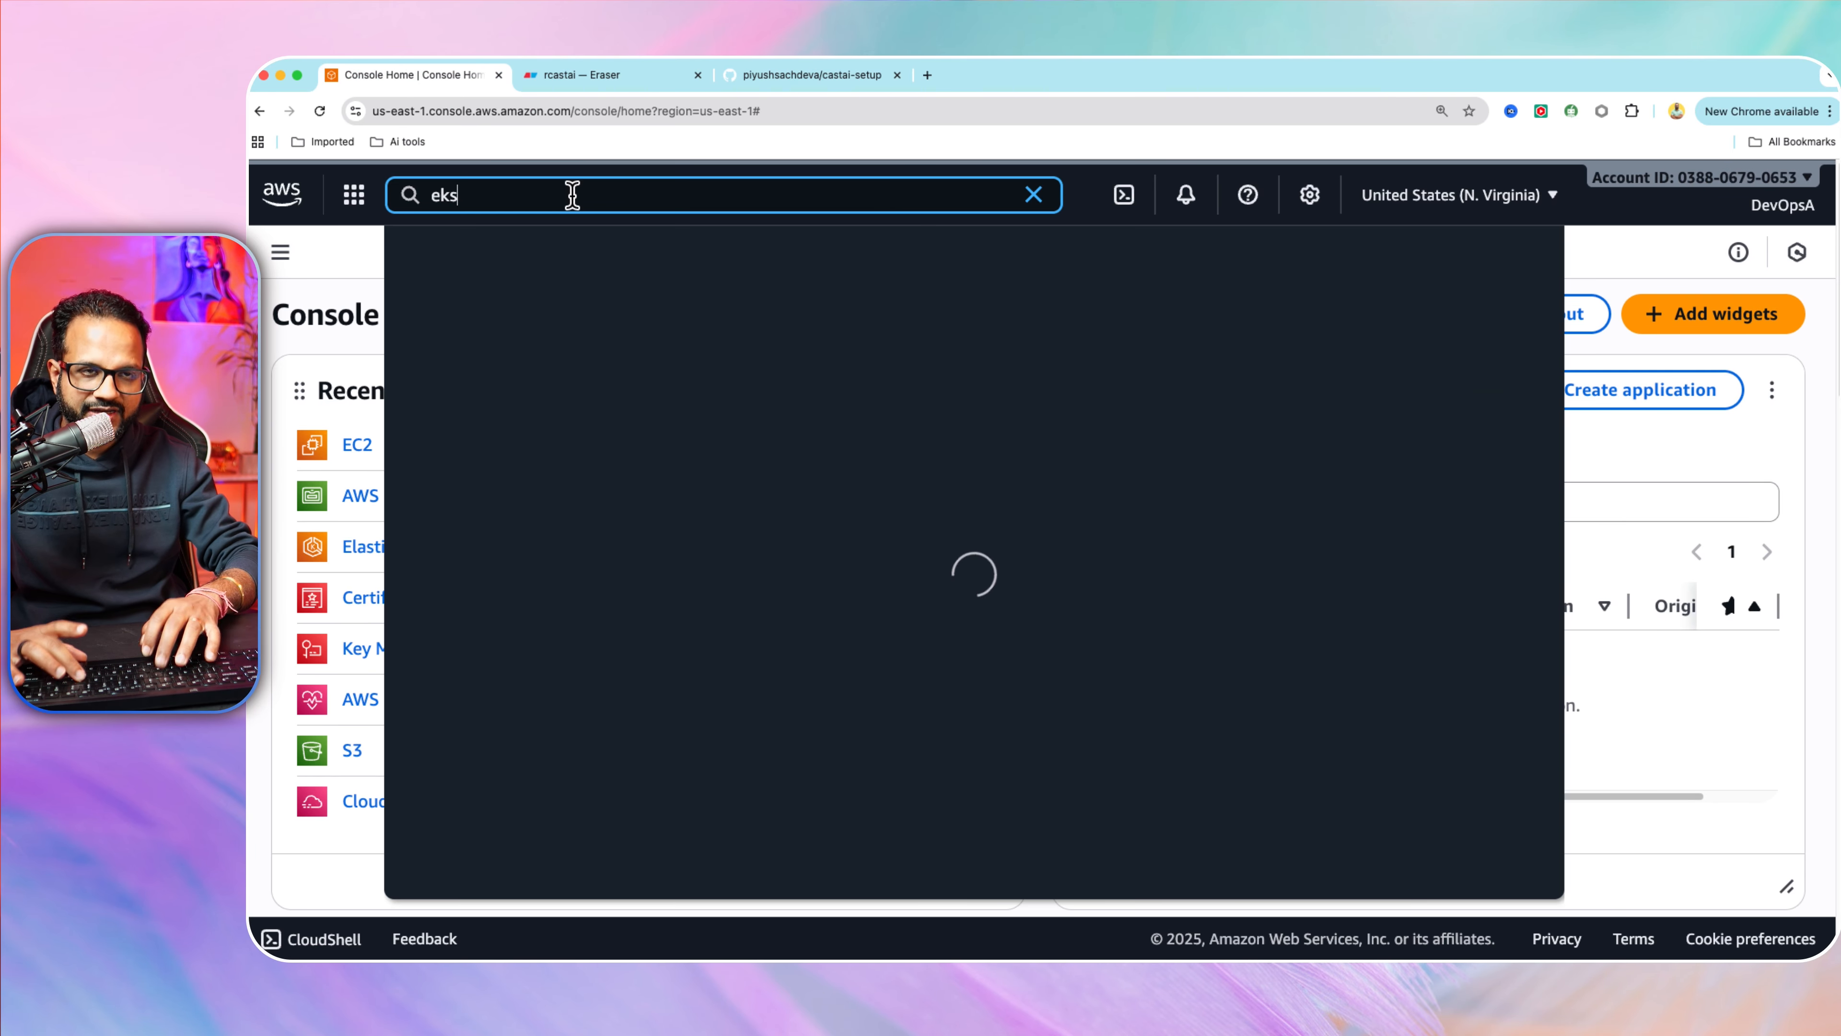
left_click(922, 327)
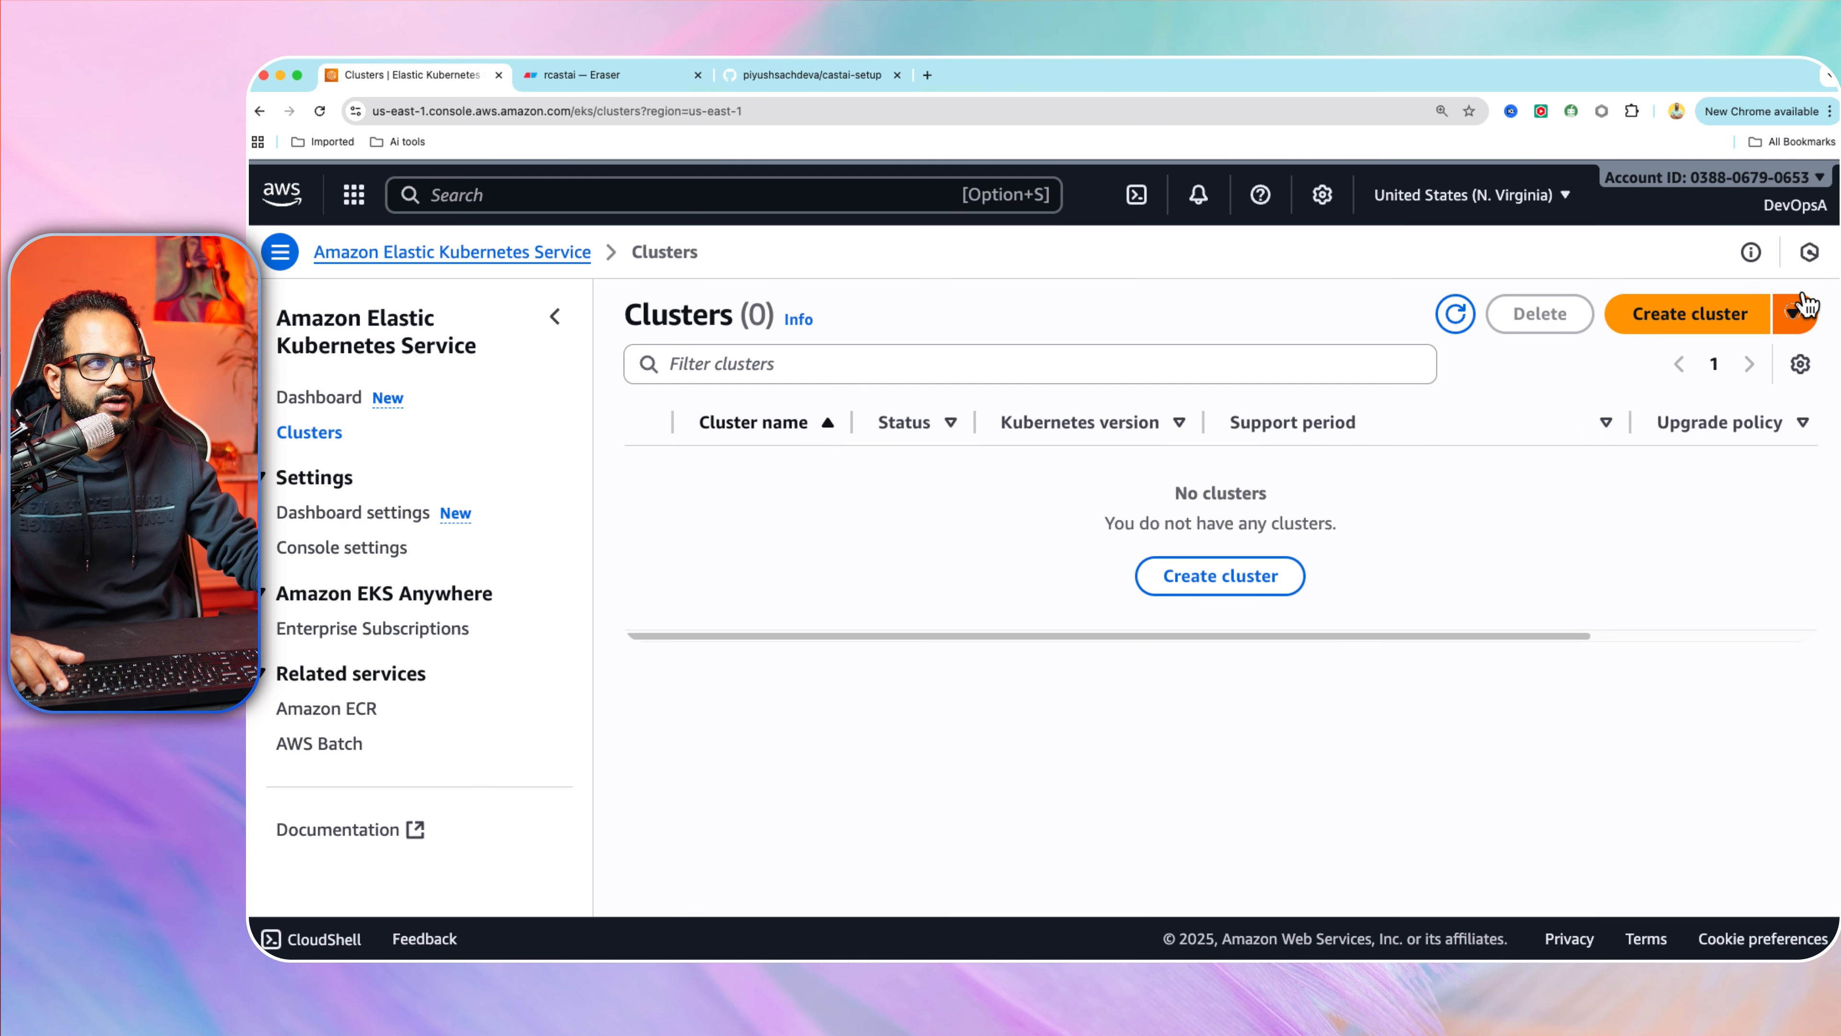
Open the form for creating a new EKS cluster.
left_click(1792, 313)
left_click(1714, 321)
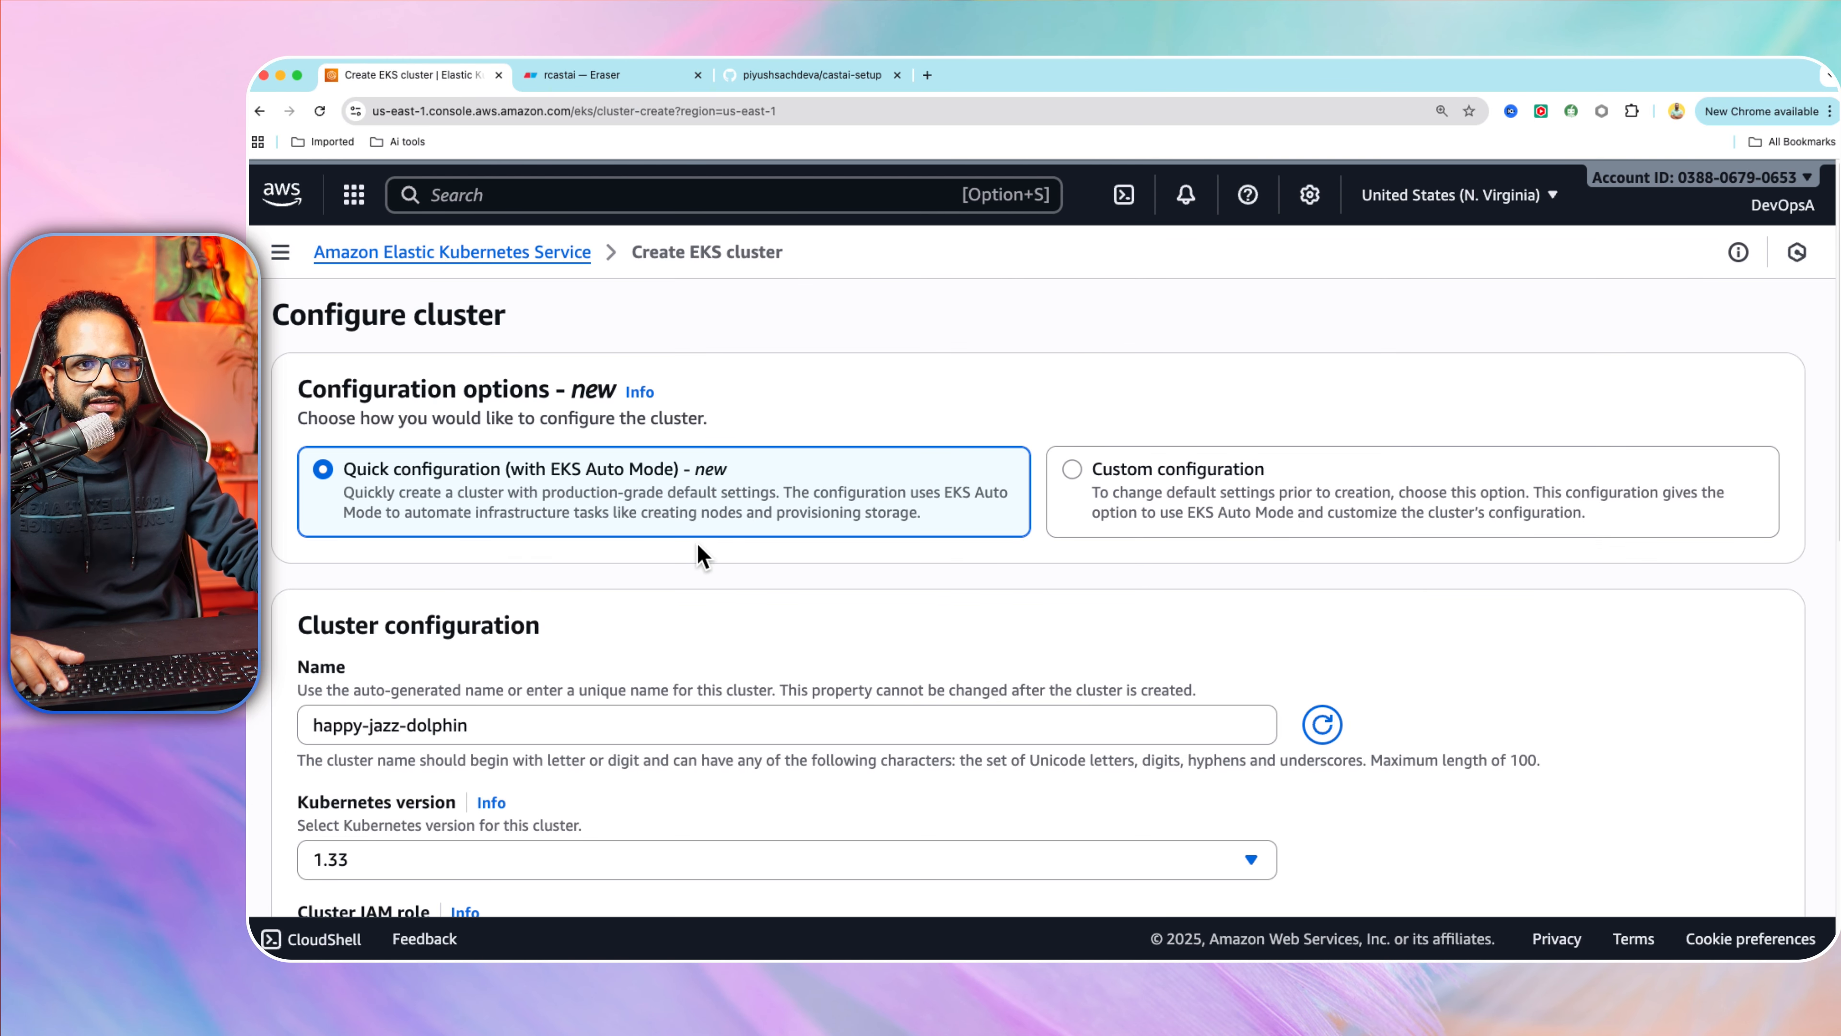
scroll(700, 557, "down", 1)
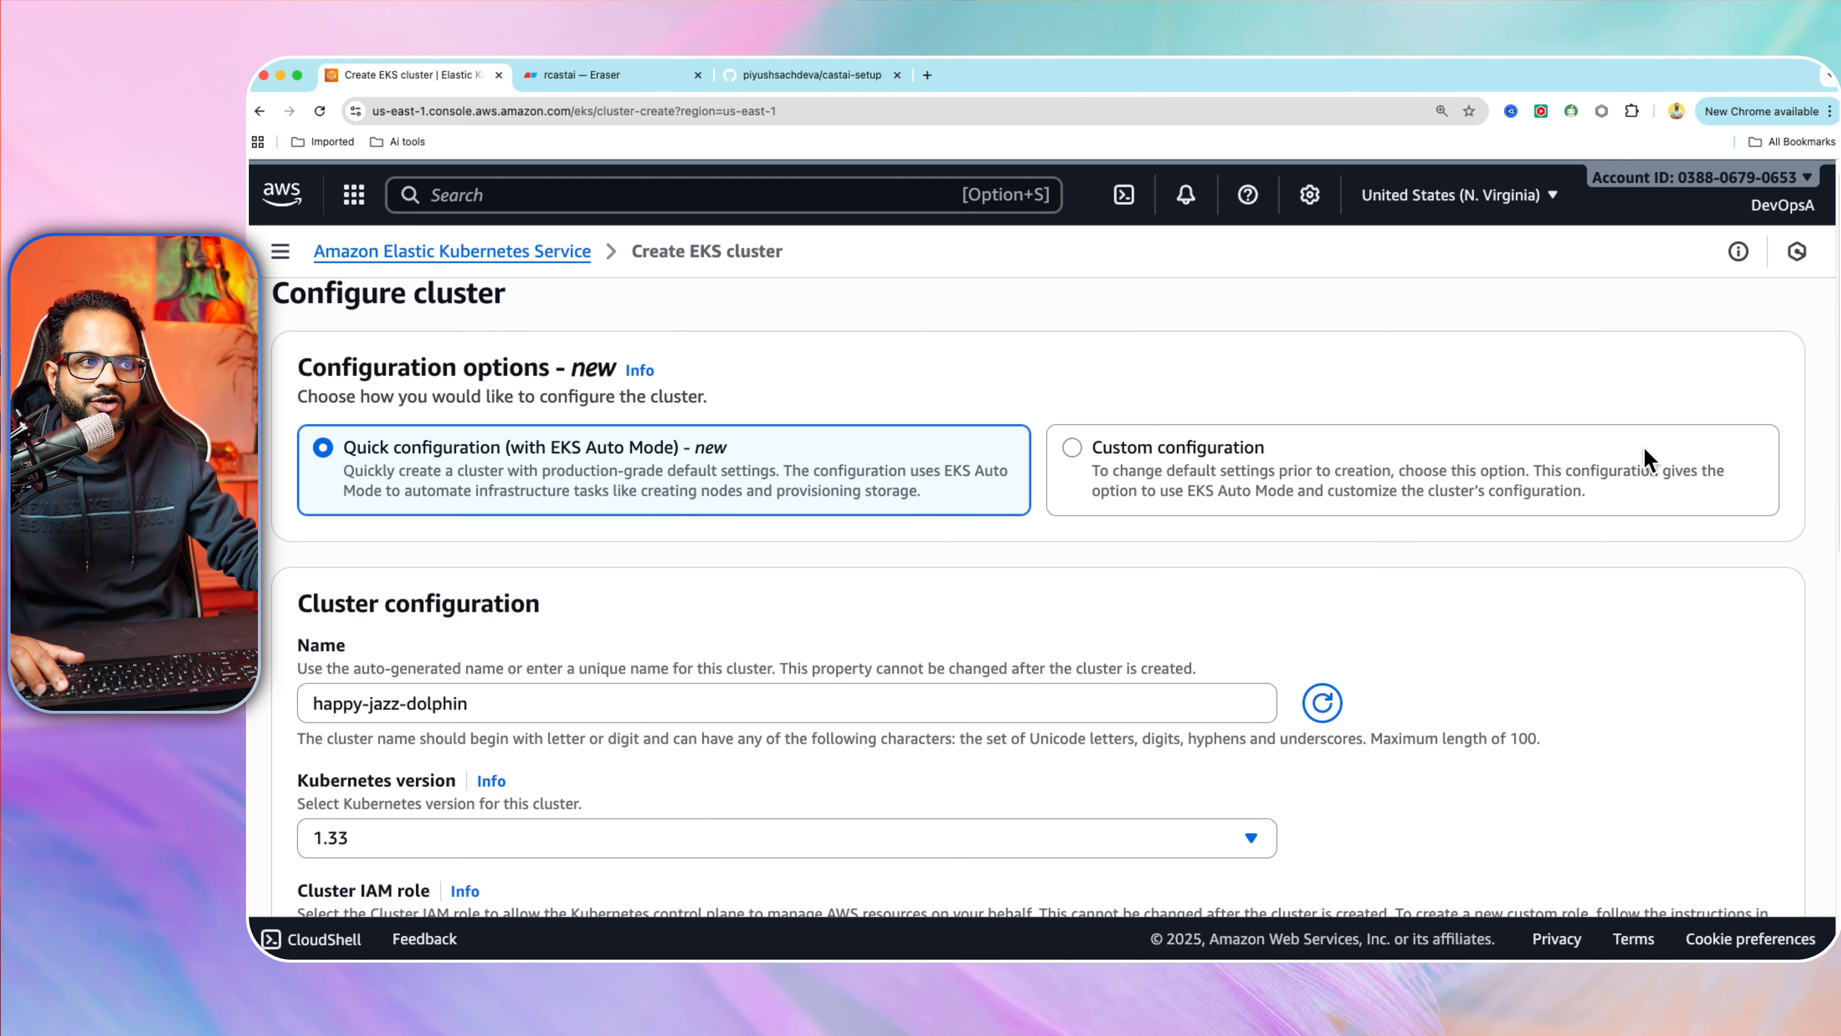
Recheck the built-in node pool instruction in the installation guide and return to the cluster form.
left_click(821, 78)
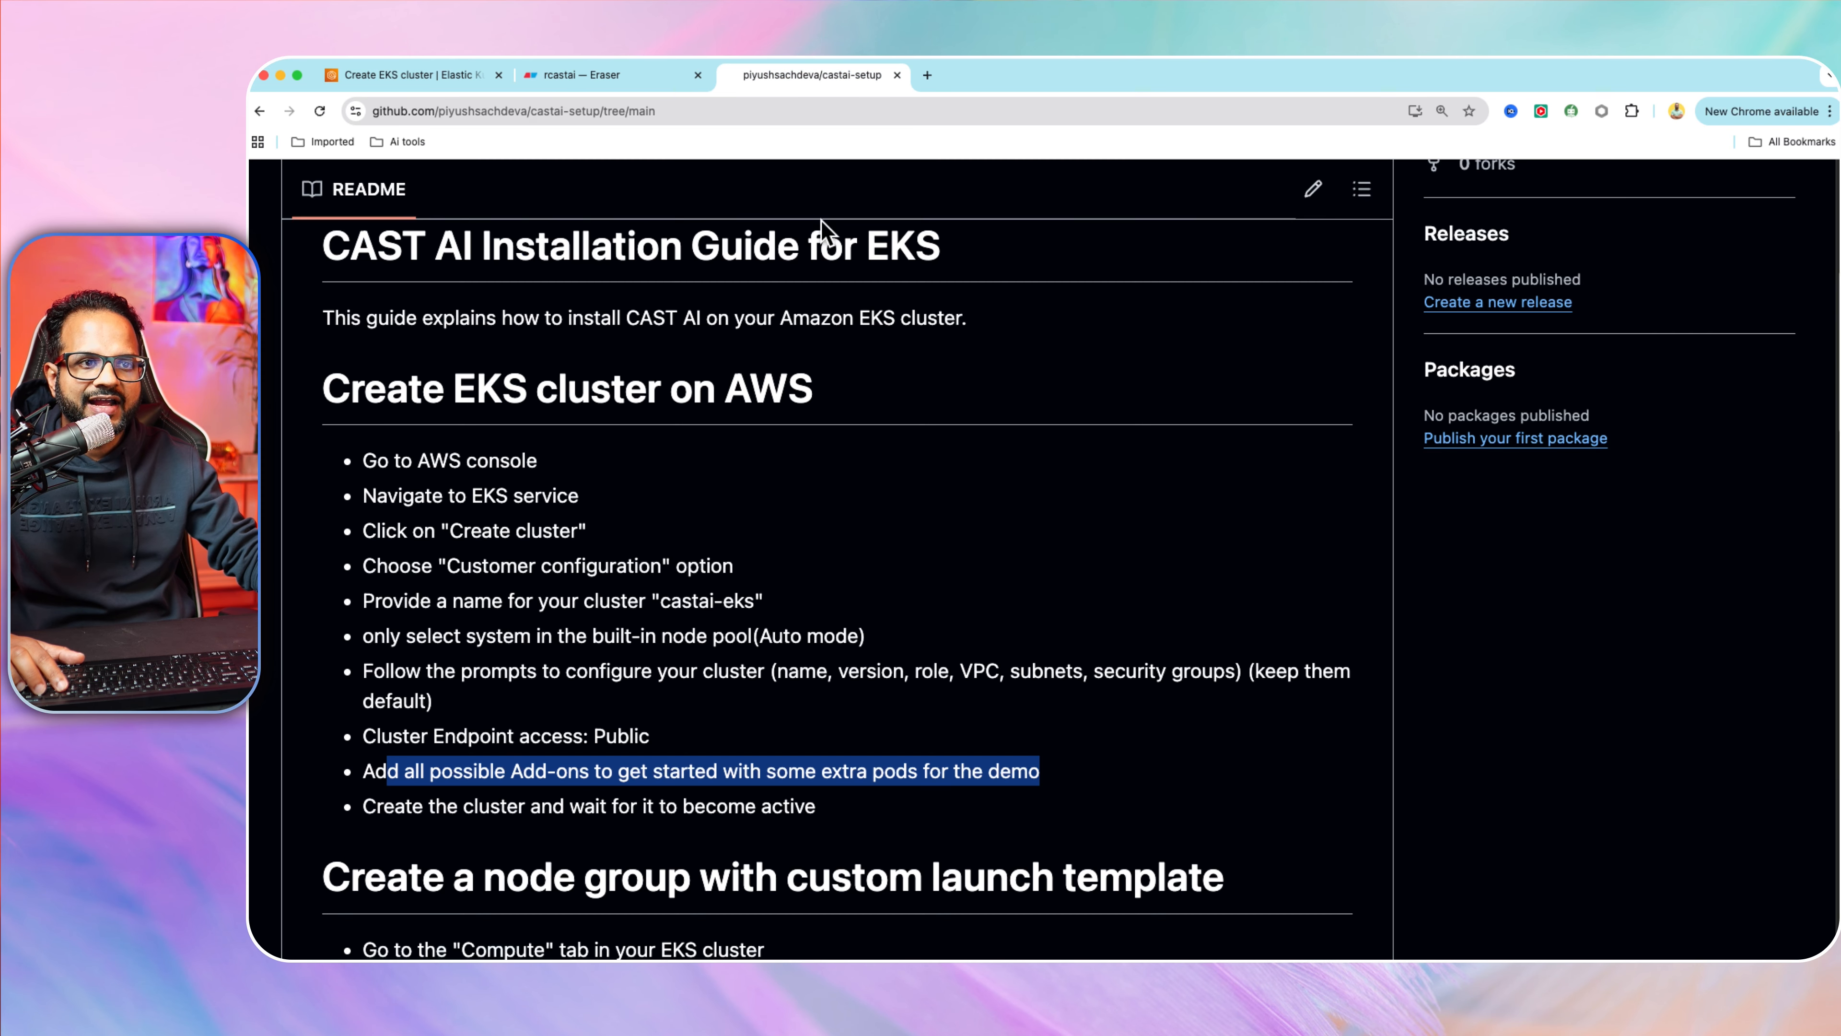
scroll(810, 573, "down", 1)
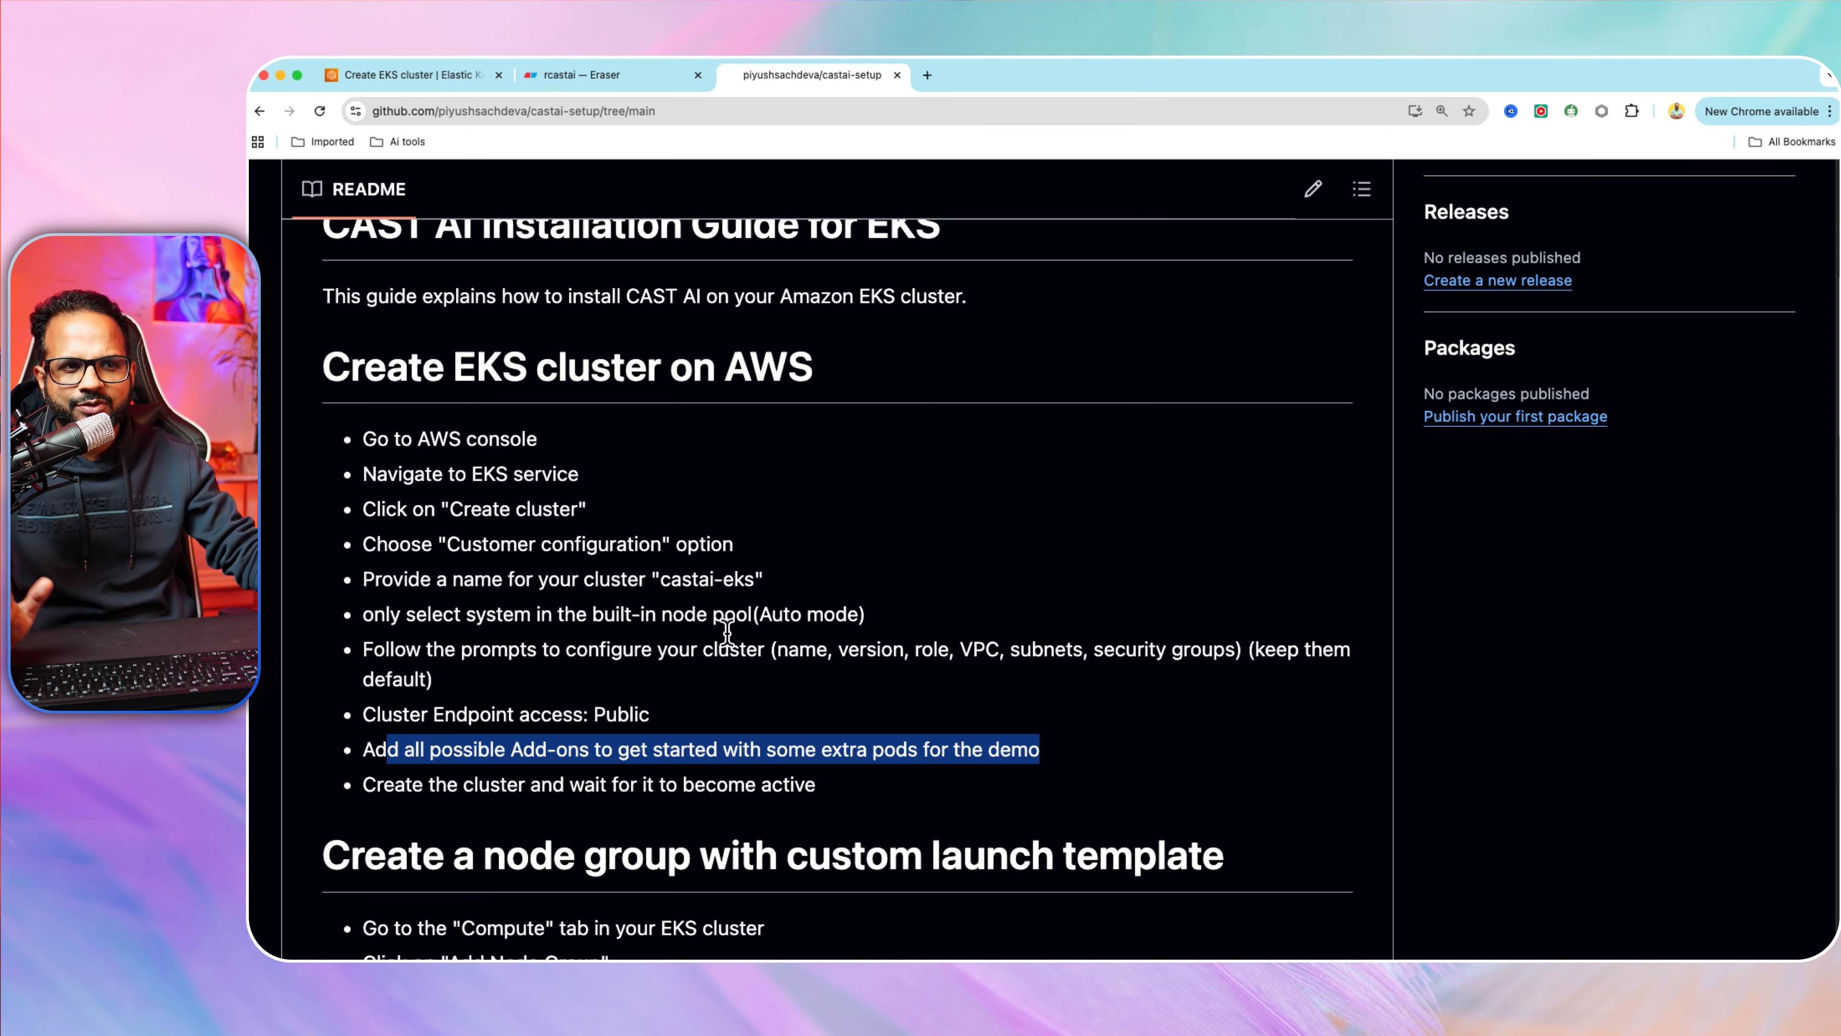
left_click_drag(867, 614, 519, 614)
left_click(776, 596)
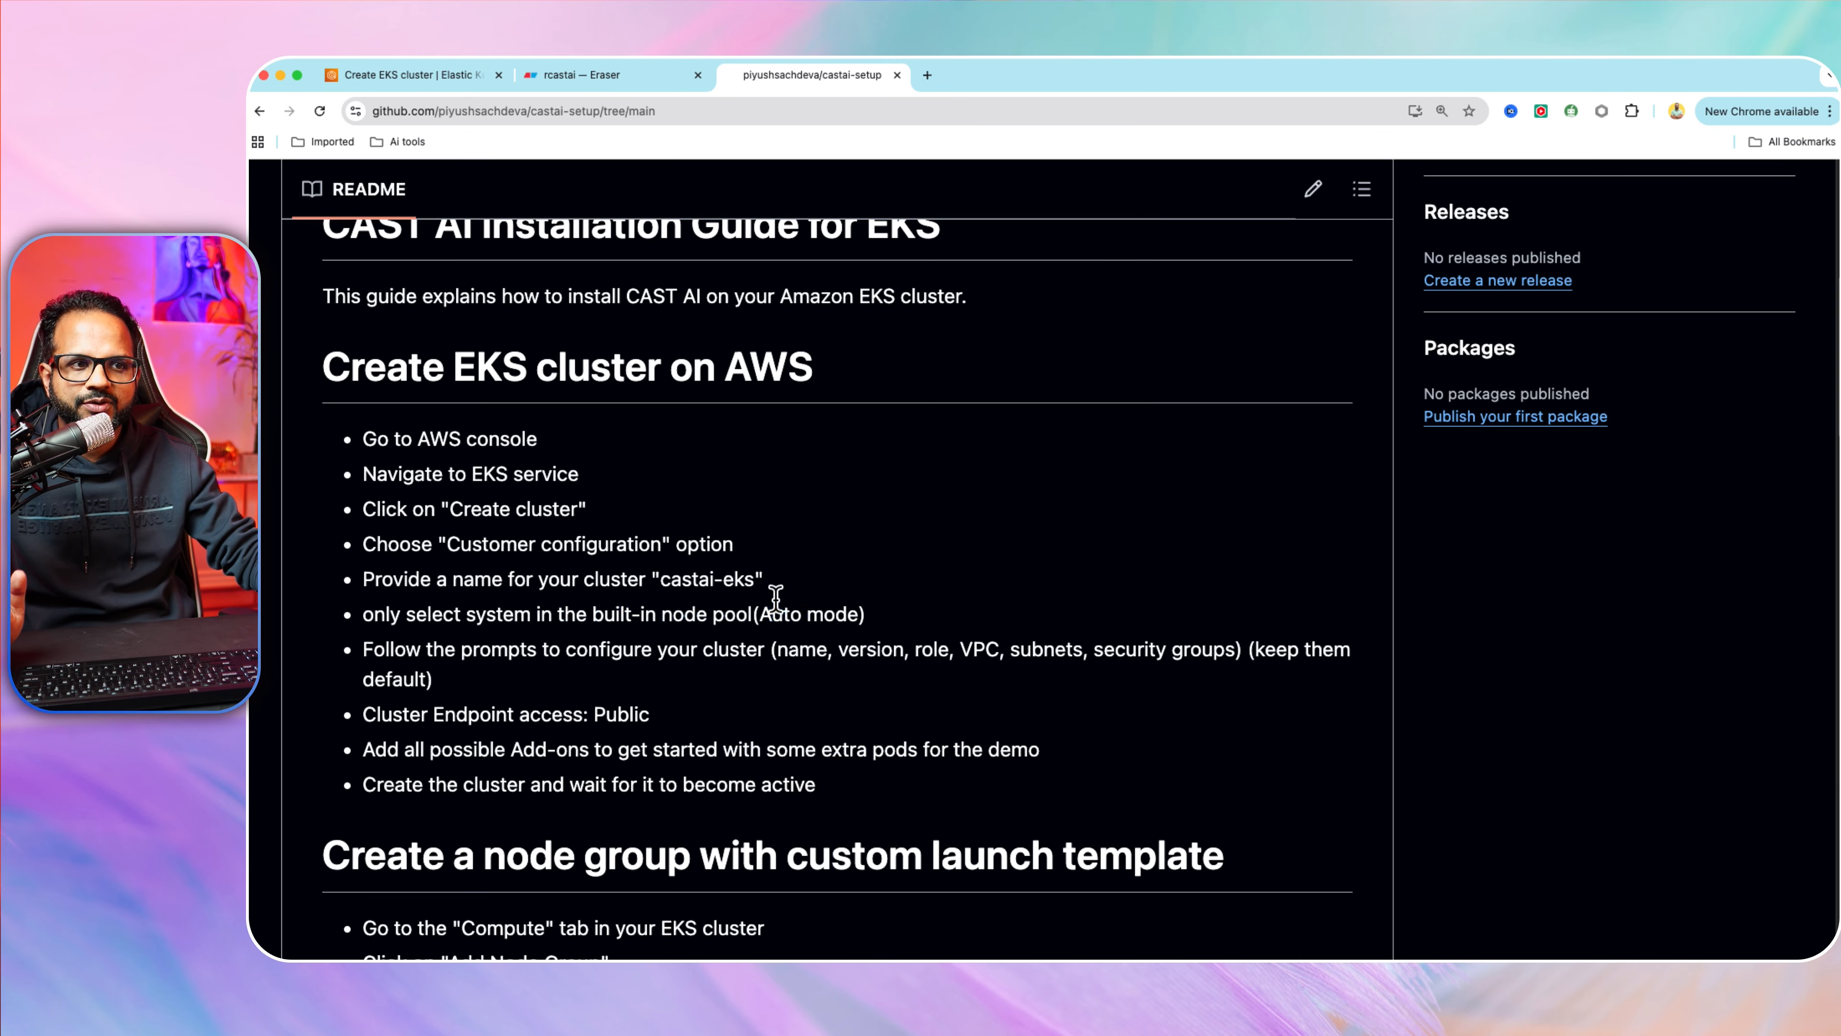
left_click(410, 75)
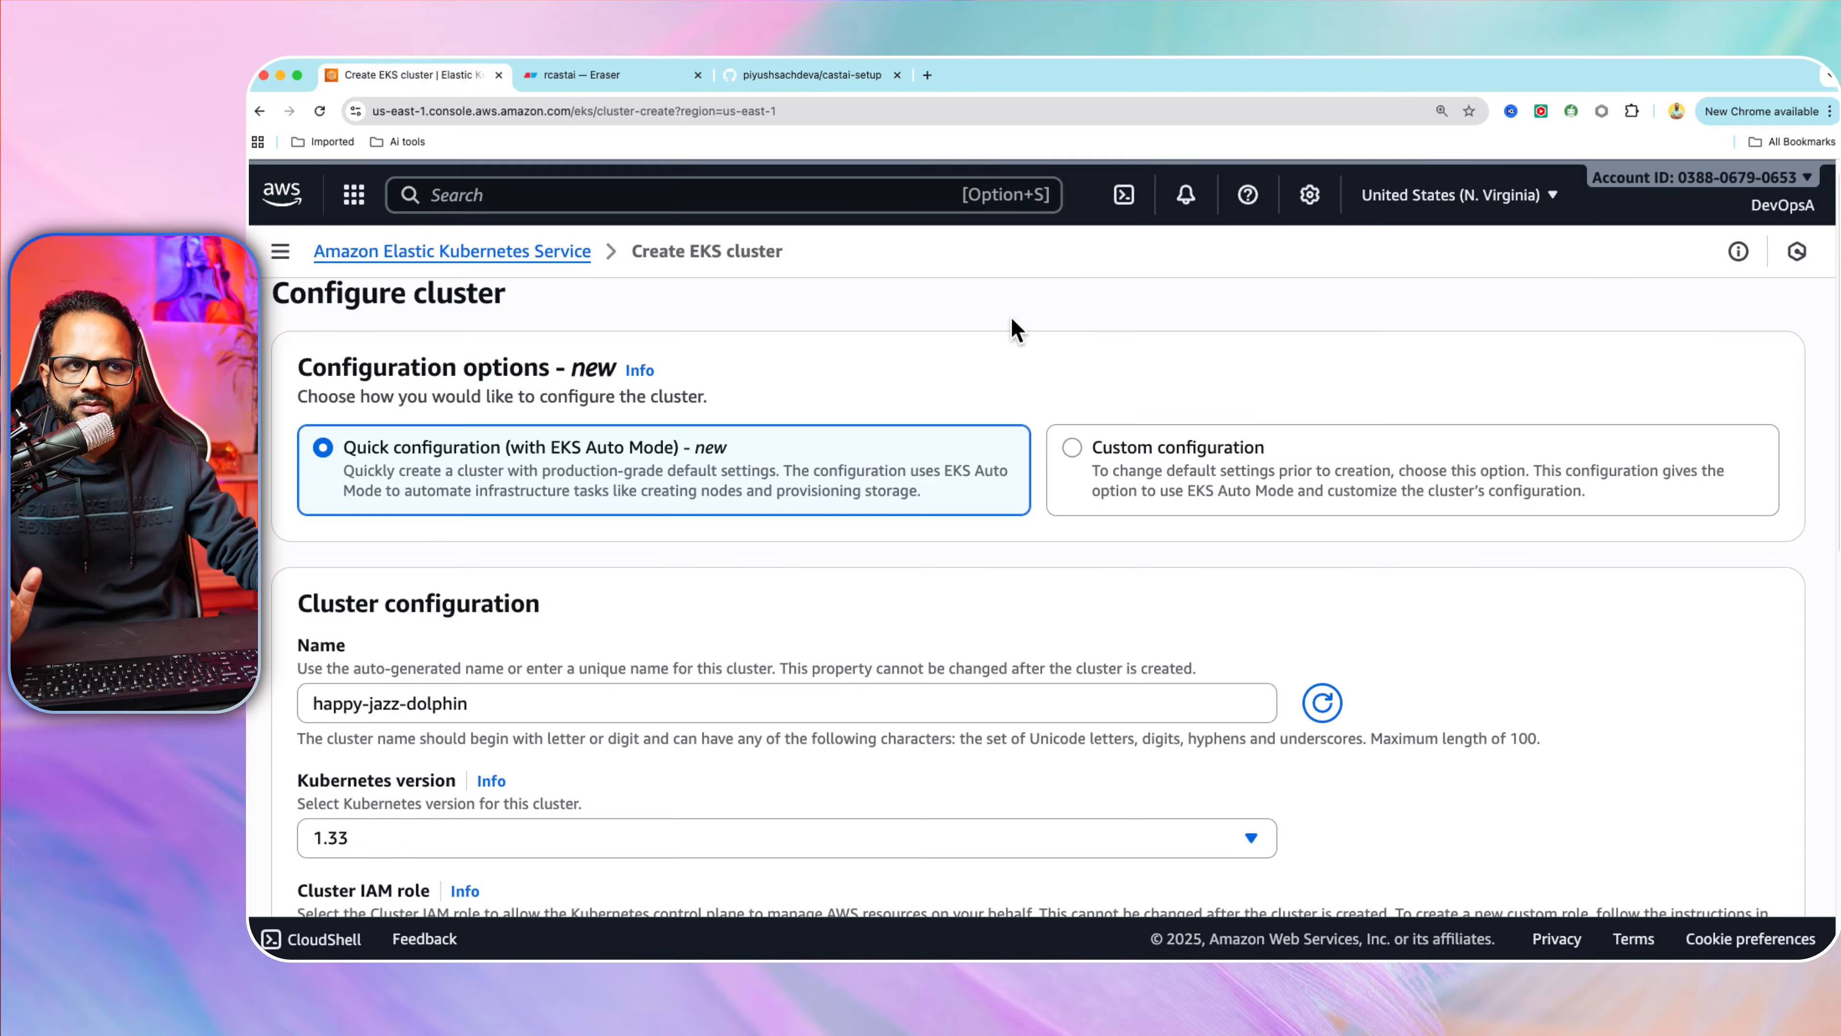
Name the cluster castAi-Cluster in the quick configuration form.
scroll(916, 617, "down", 2)
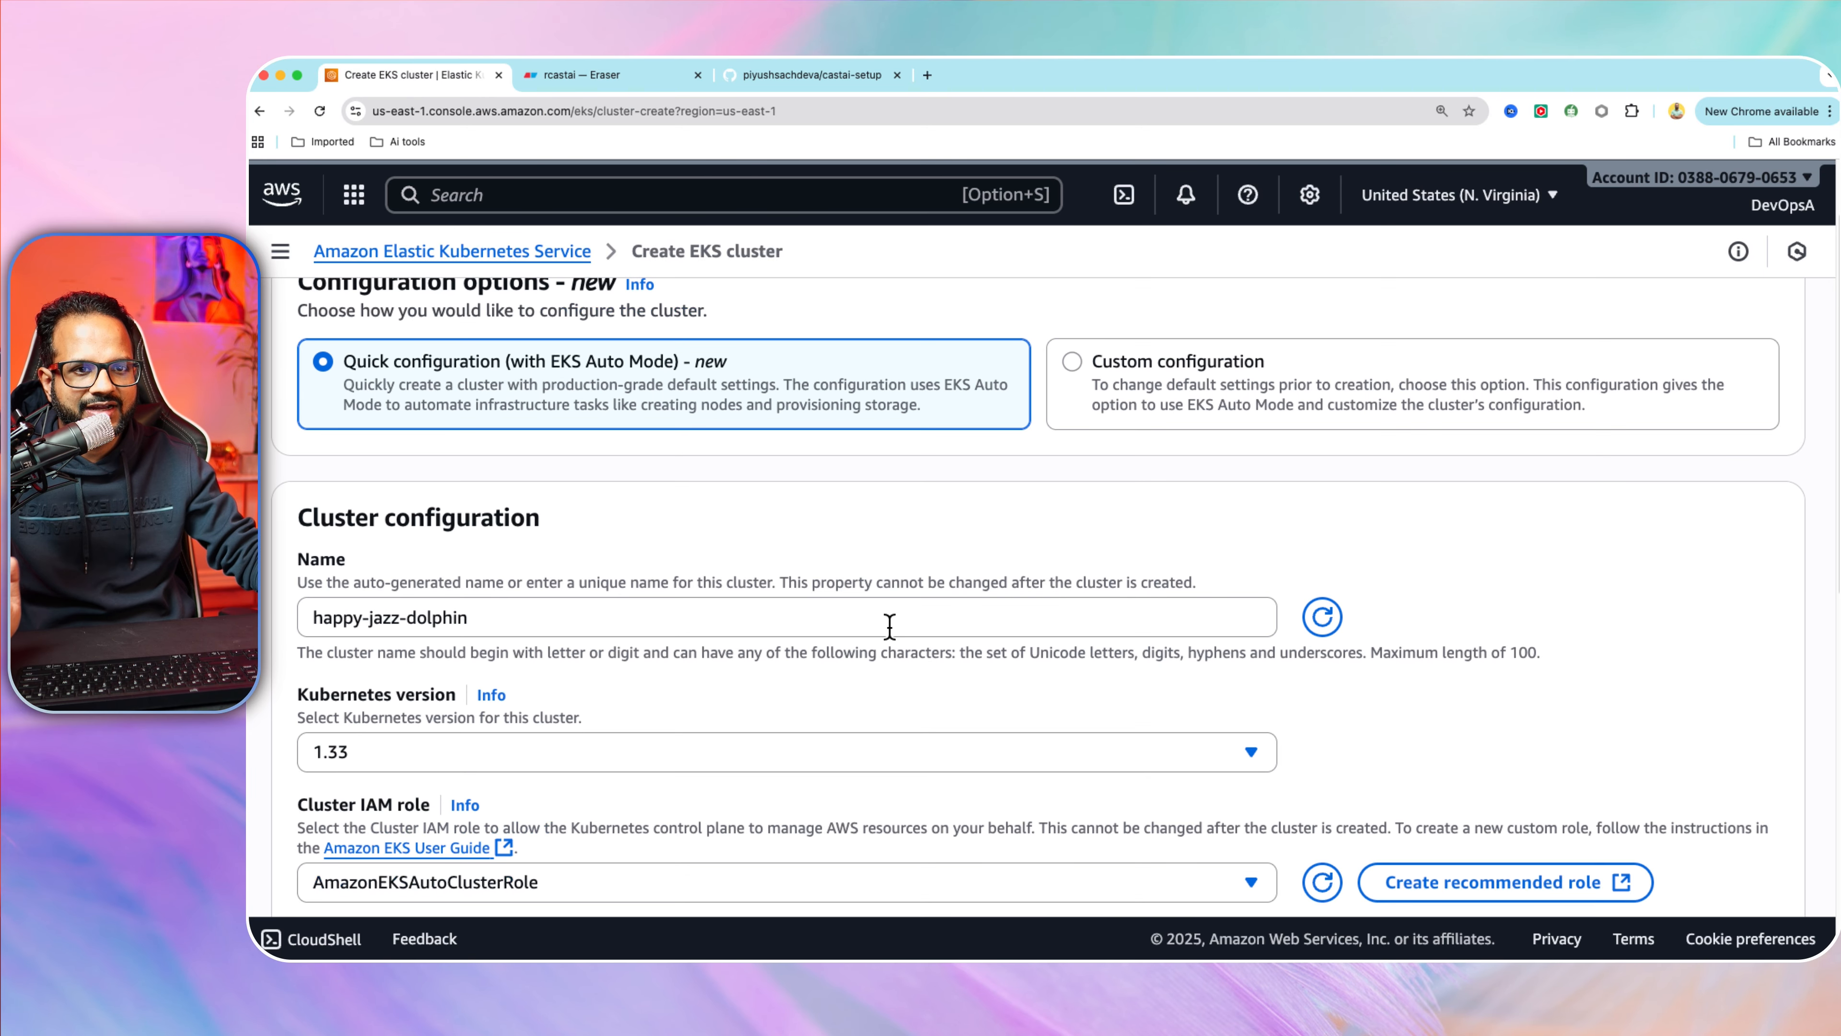
triple_click(633, 603)
type("cat")
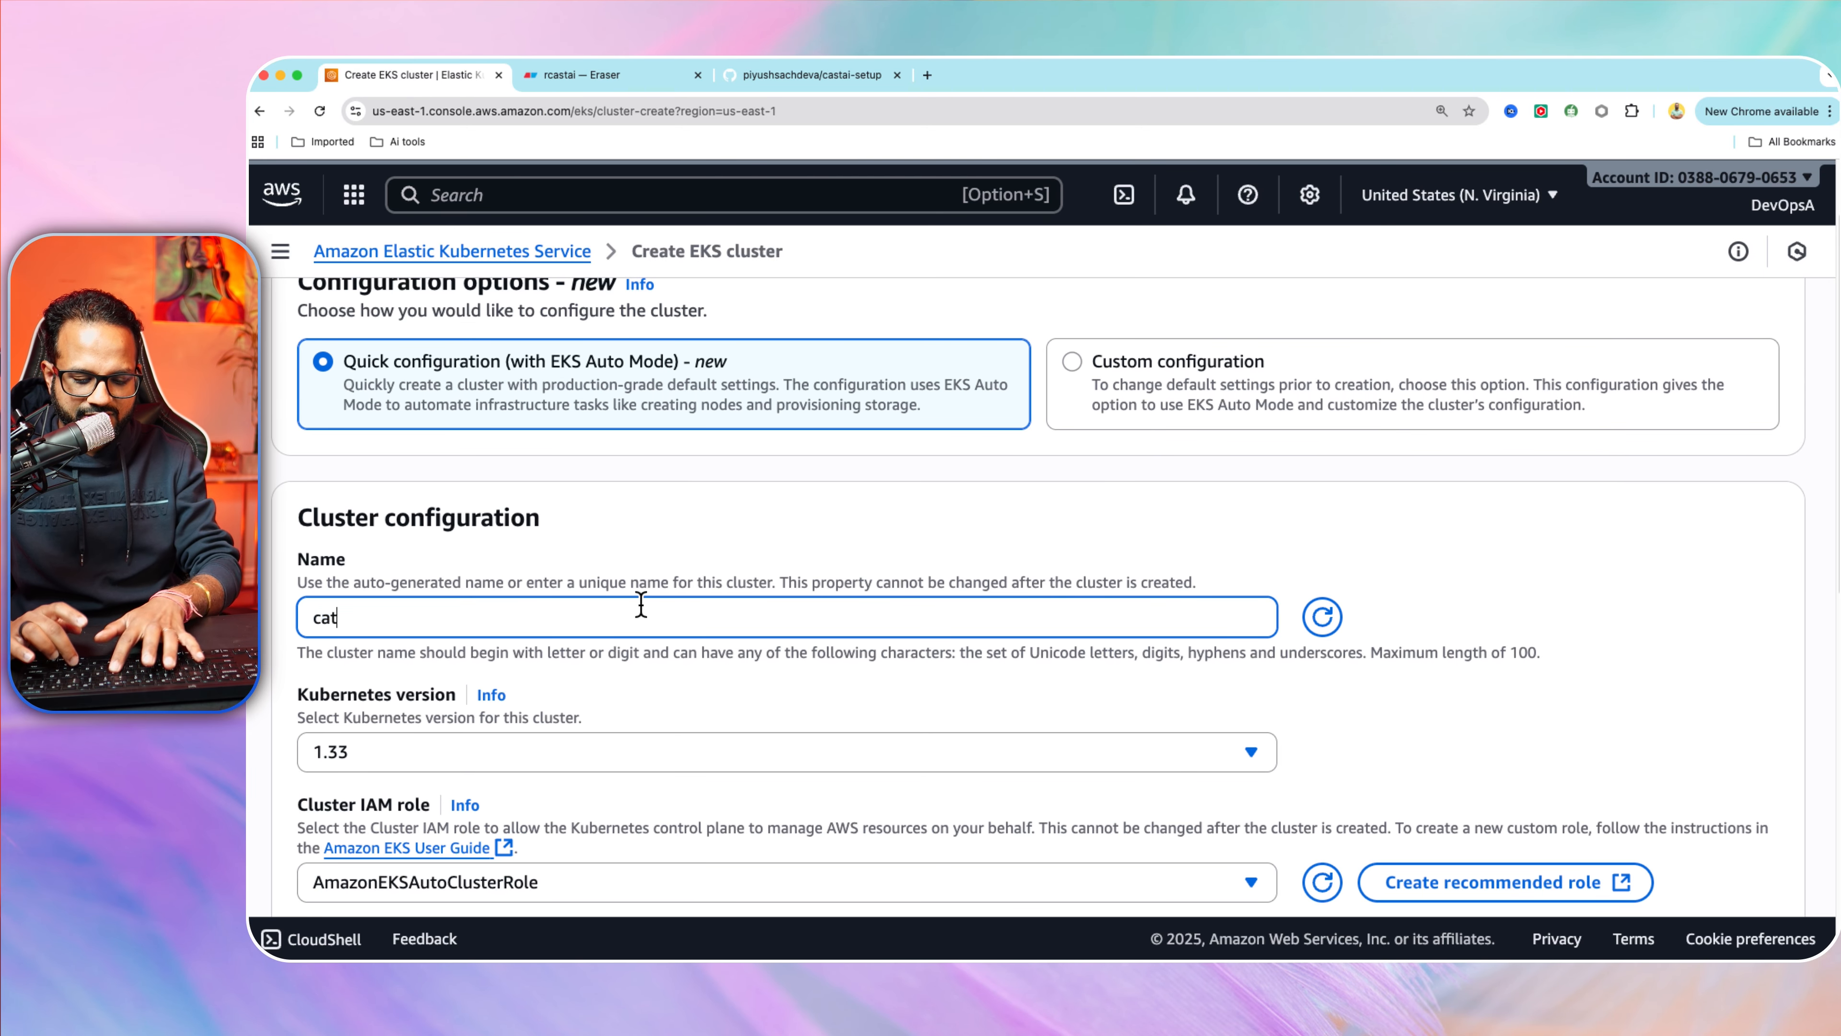
key("BackSpace")
type("stAi")
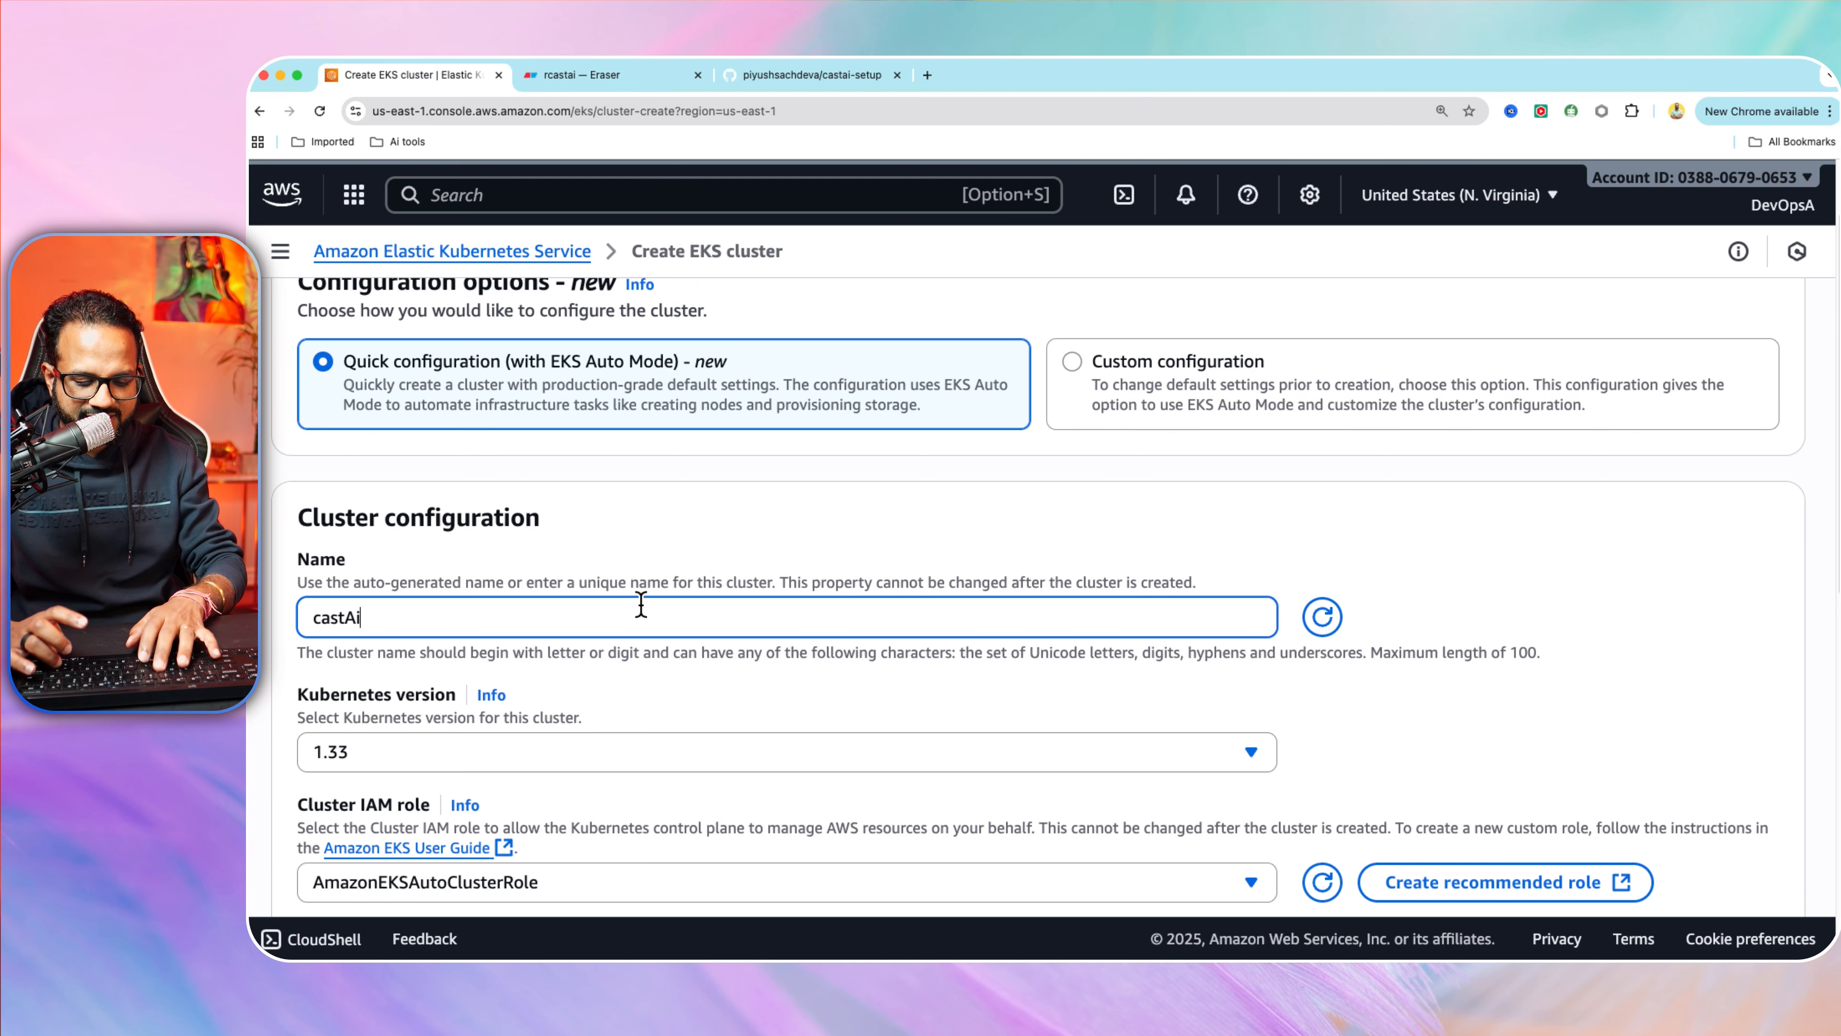
type("-Cluster")
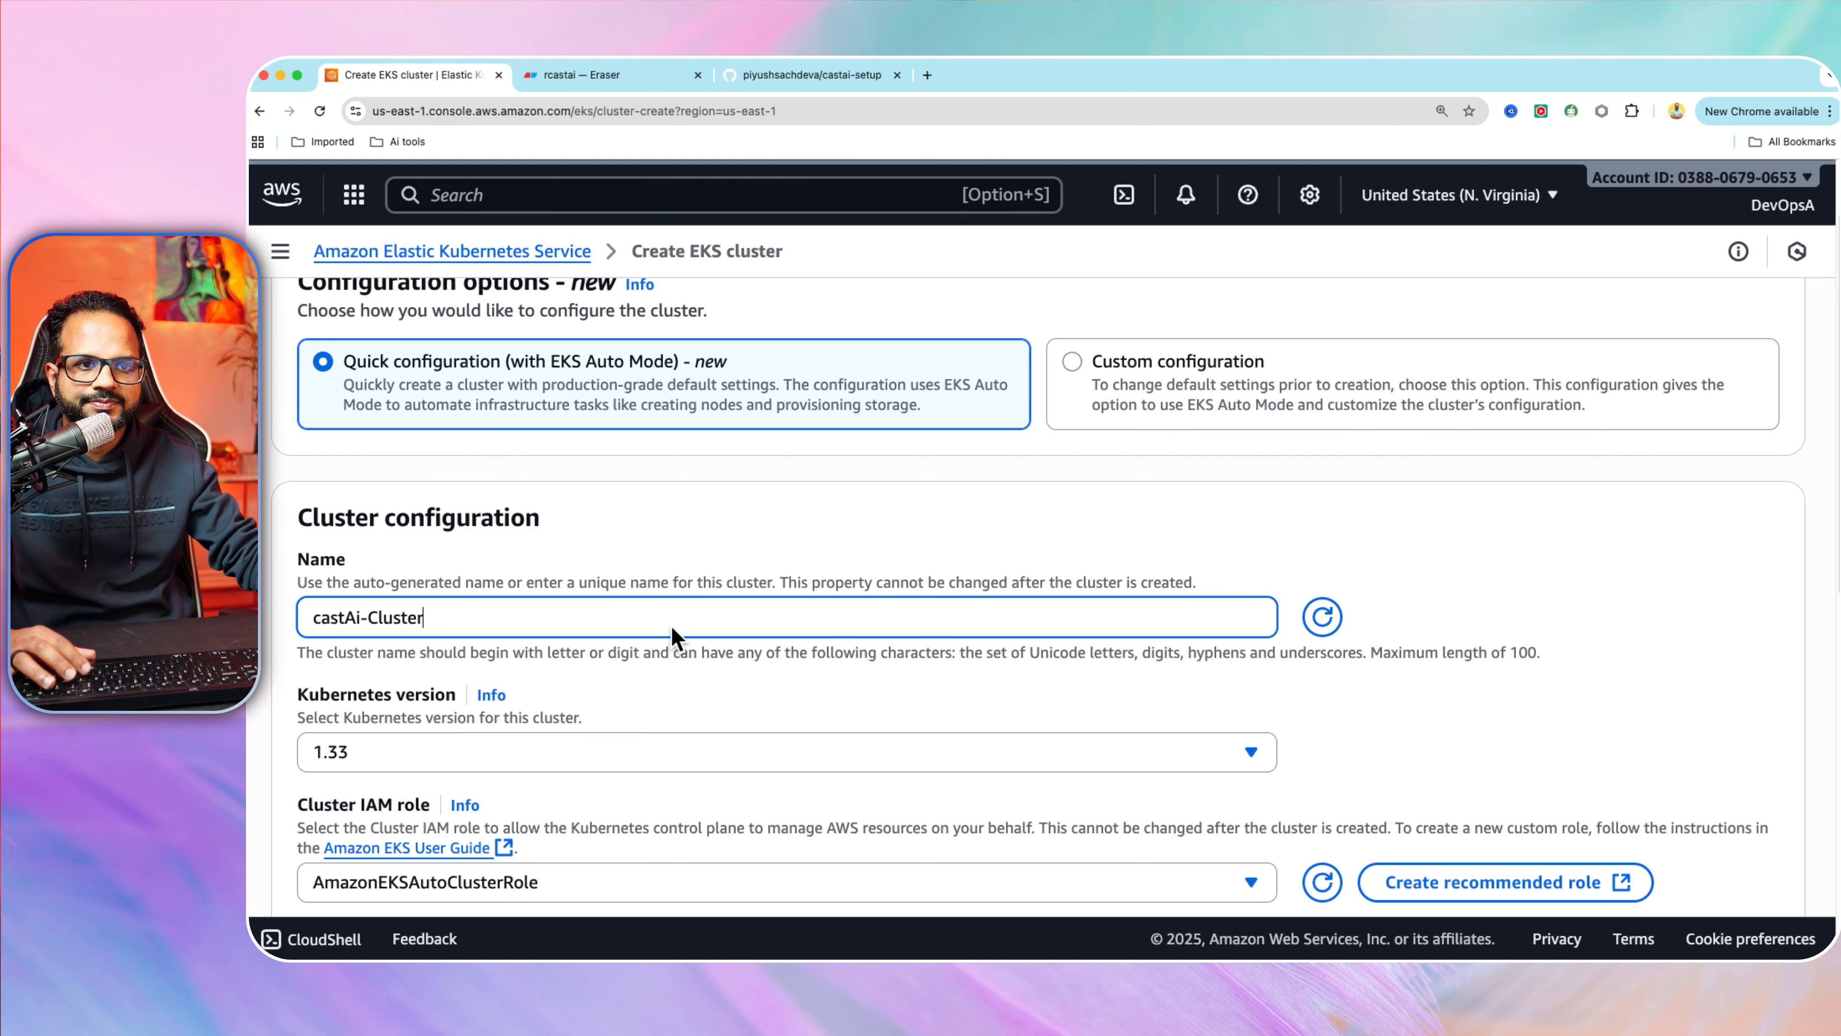
Select Kubernetes version 1.33 for the quick configuration cluster.
scroll(682, 638, "down", 1)
scroll(700, 657, "down", 2)
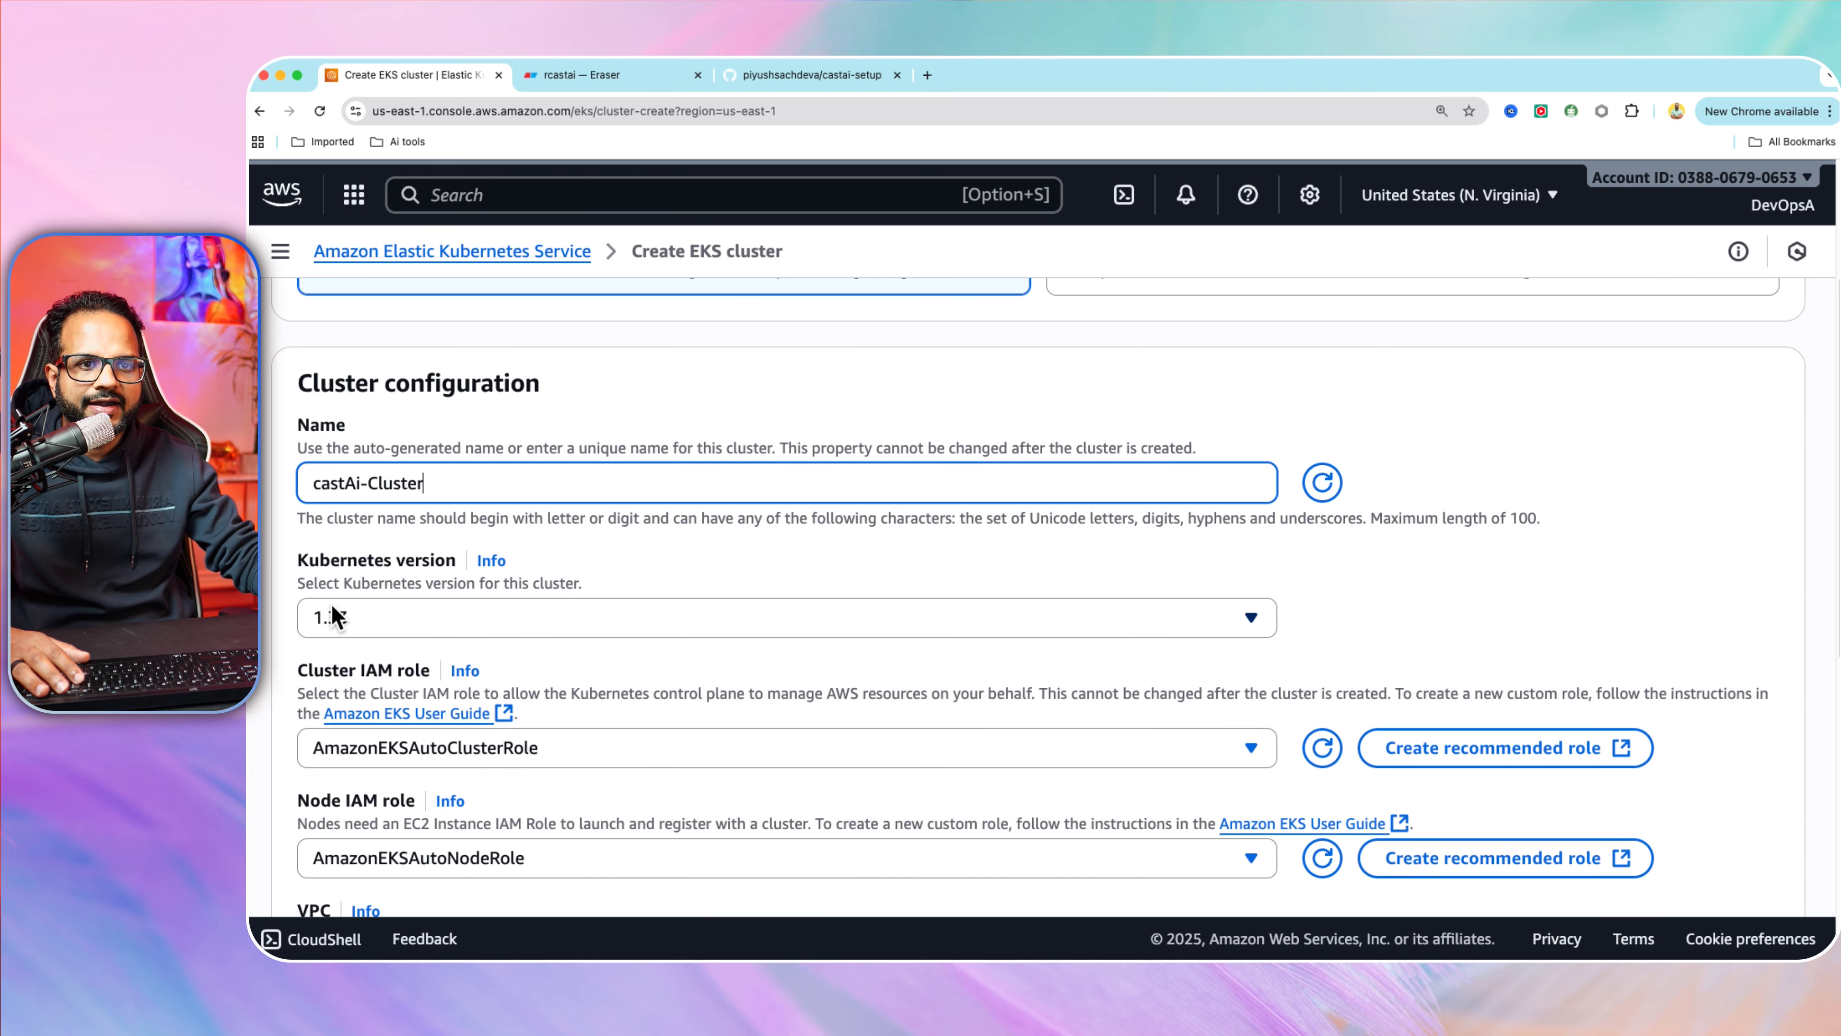
left_click(474, 616)
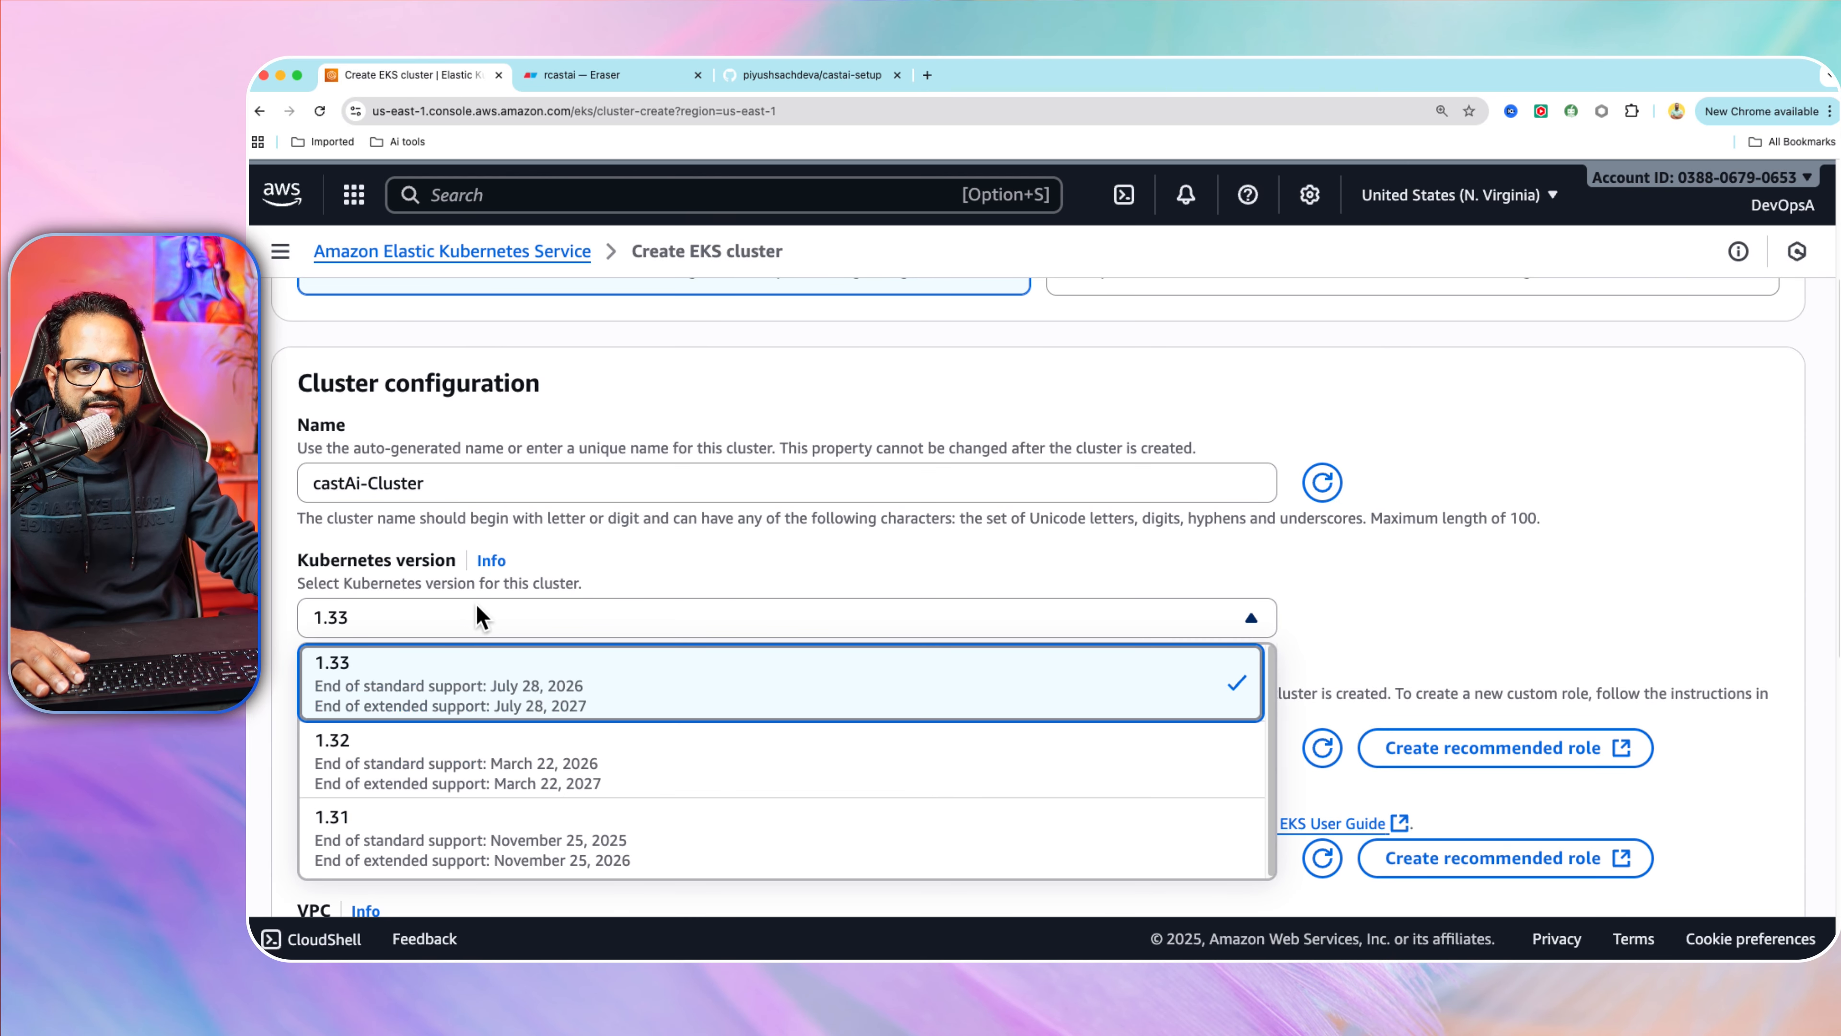
left_click(495, 688)
Examine the quick configuration's IAM roles, VPC, subnets and expanded default settings for the cluster.
scroll(920, 624, "down", 5)
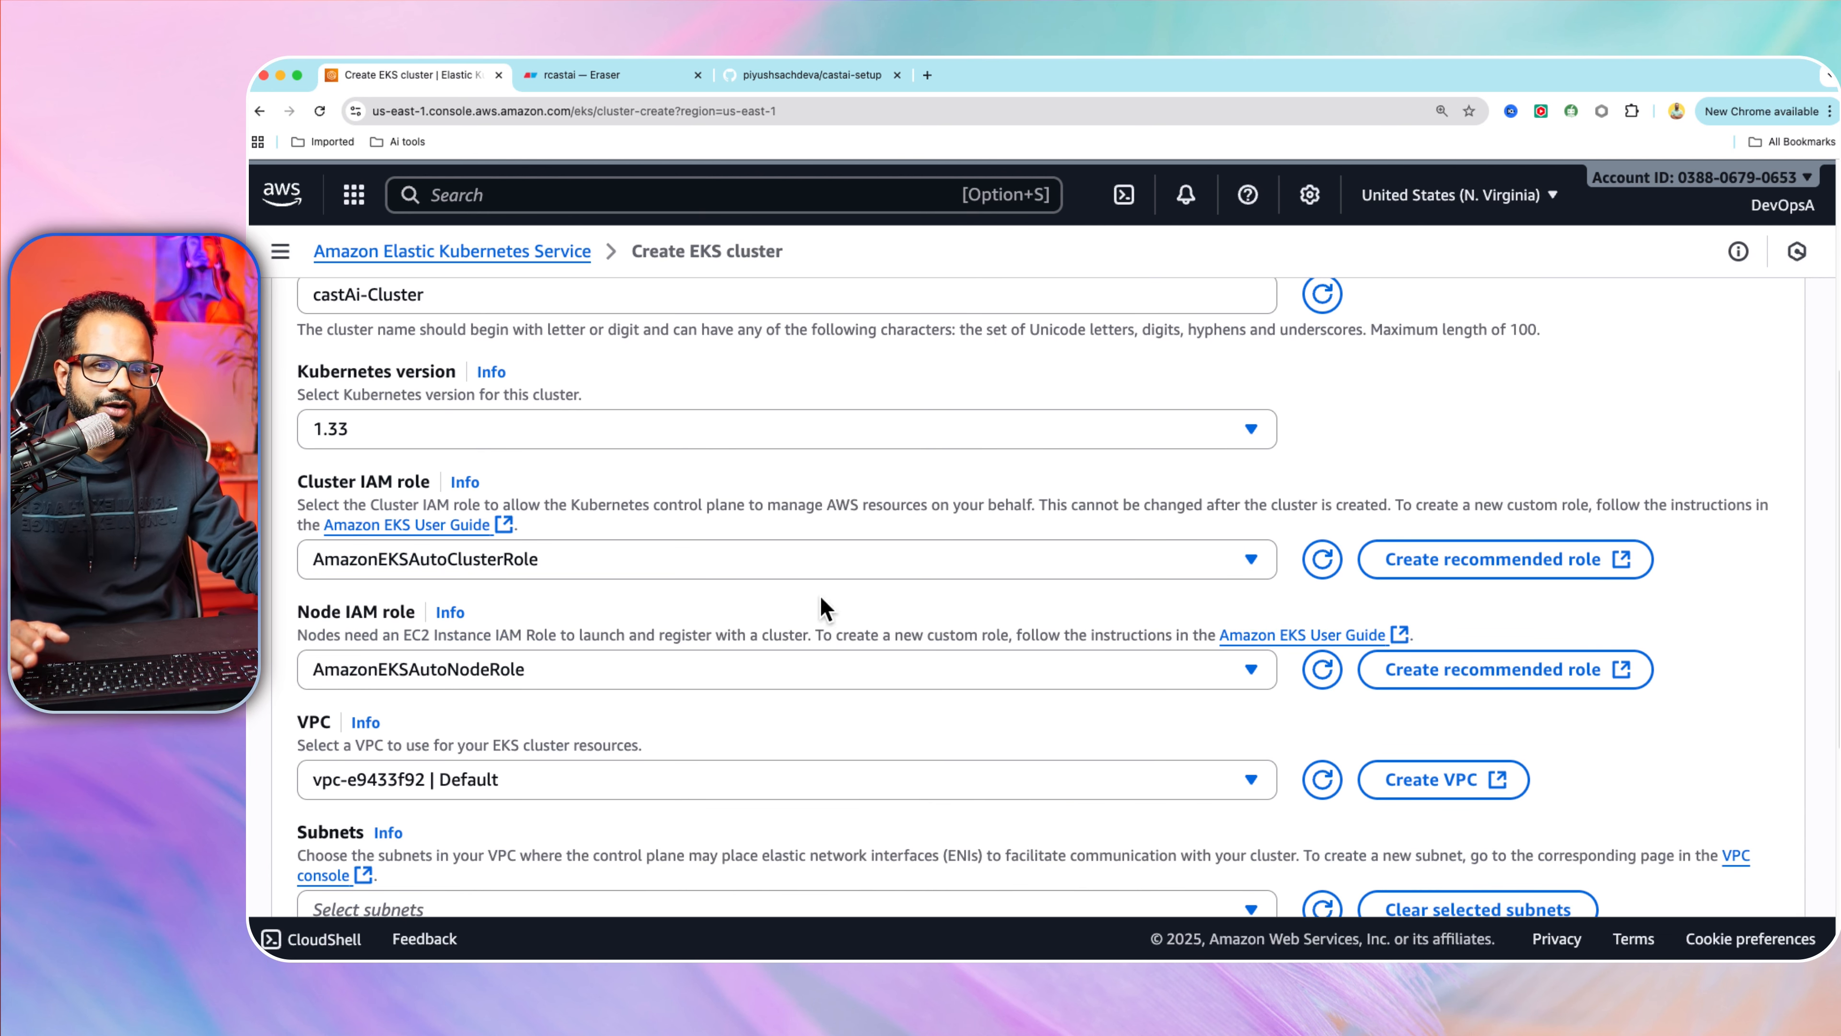
scroll(688, 552, "down", 2)
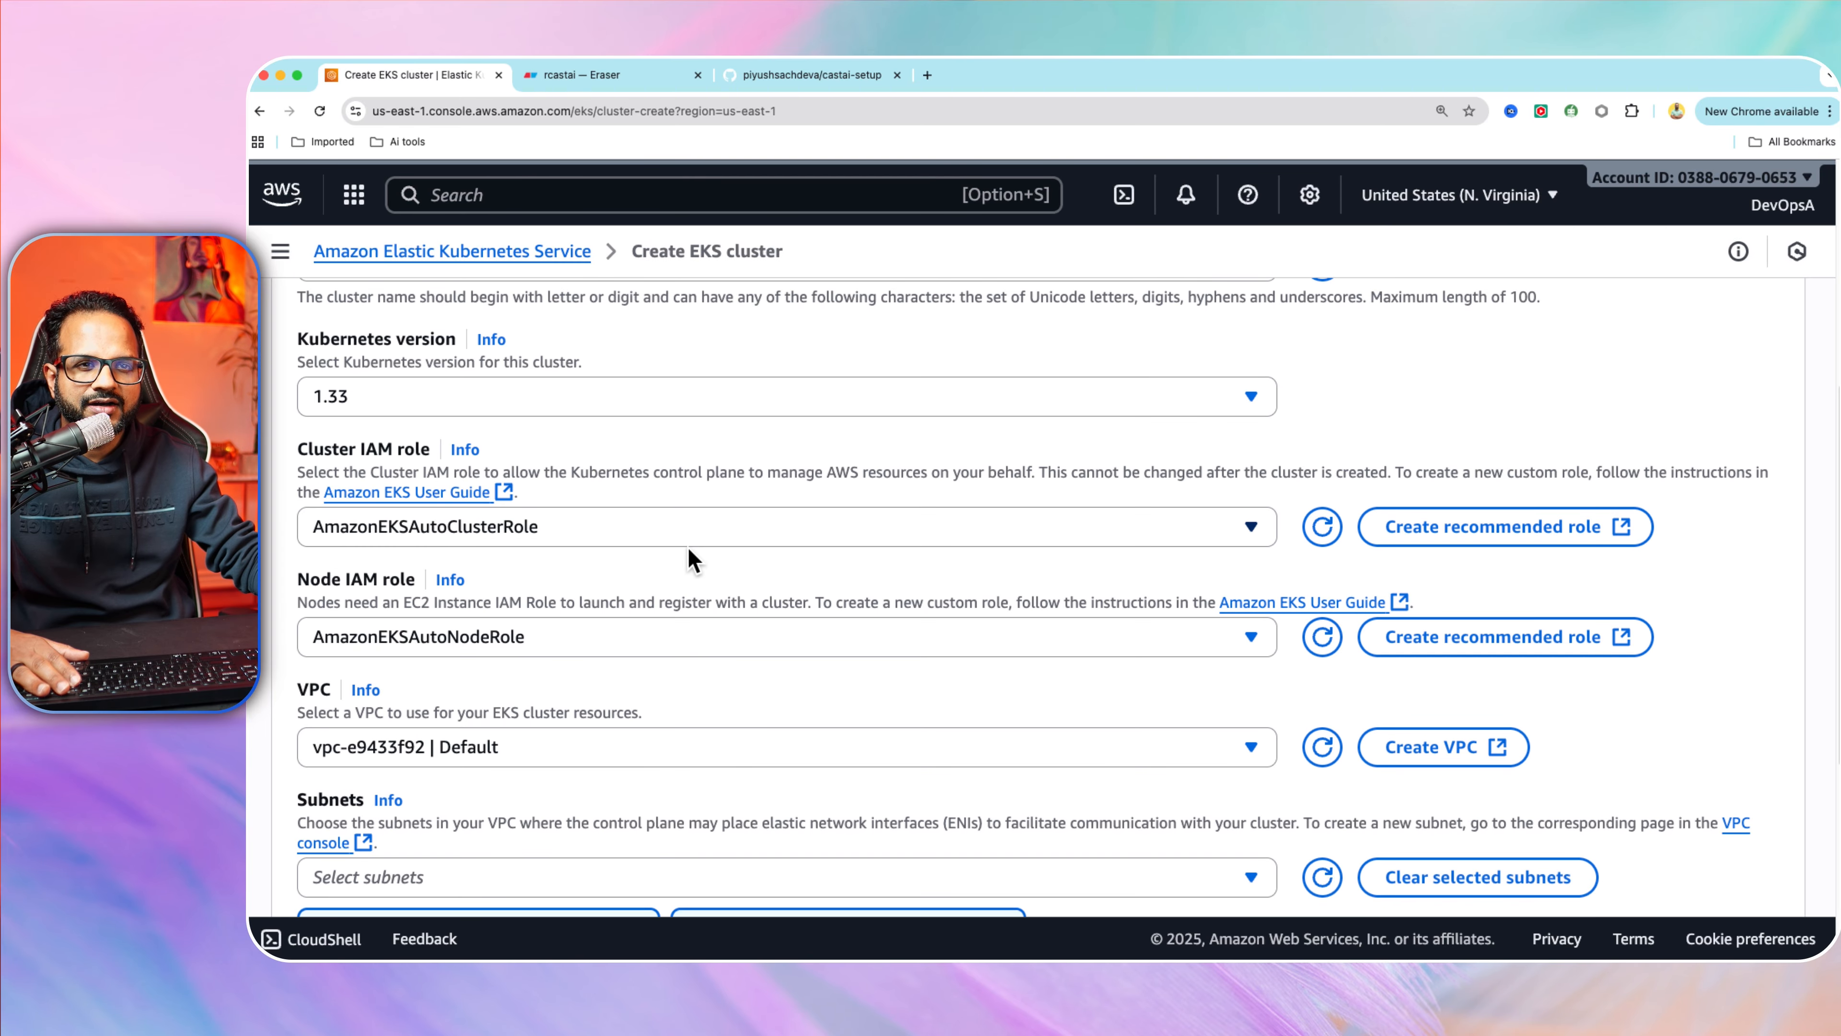
scroll(626, 587, "down", 5)
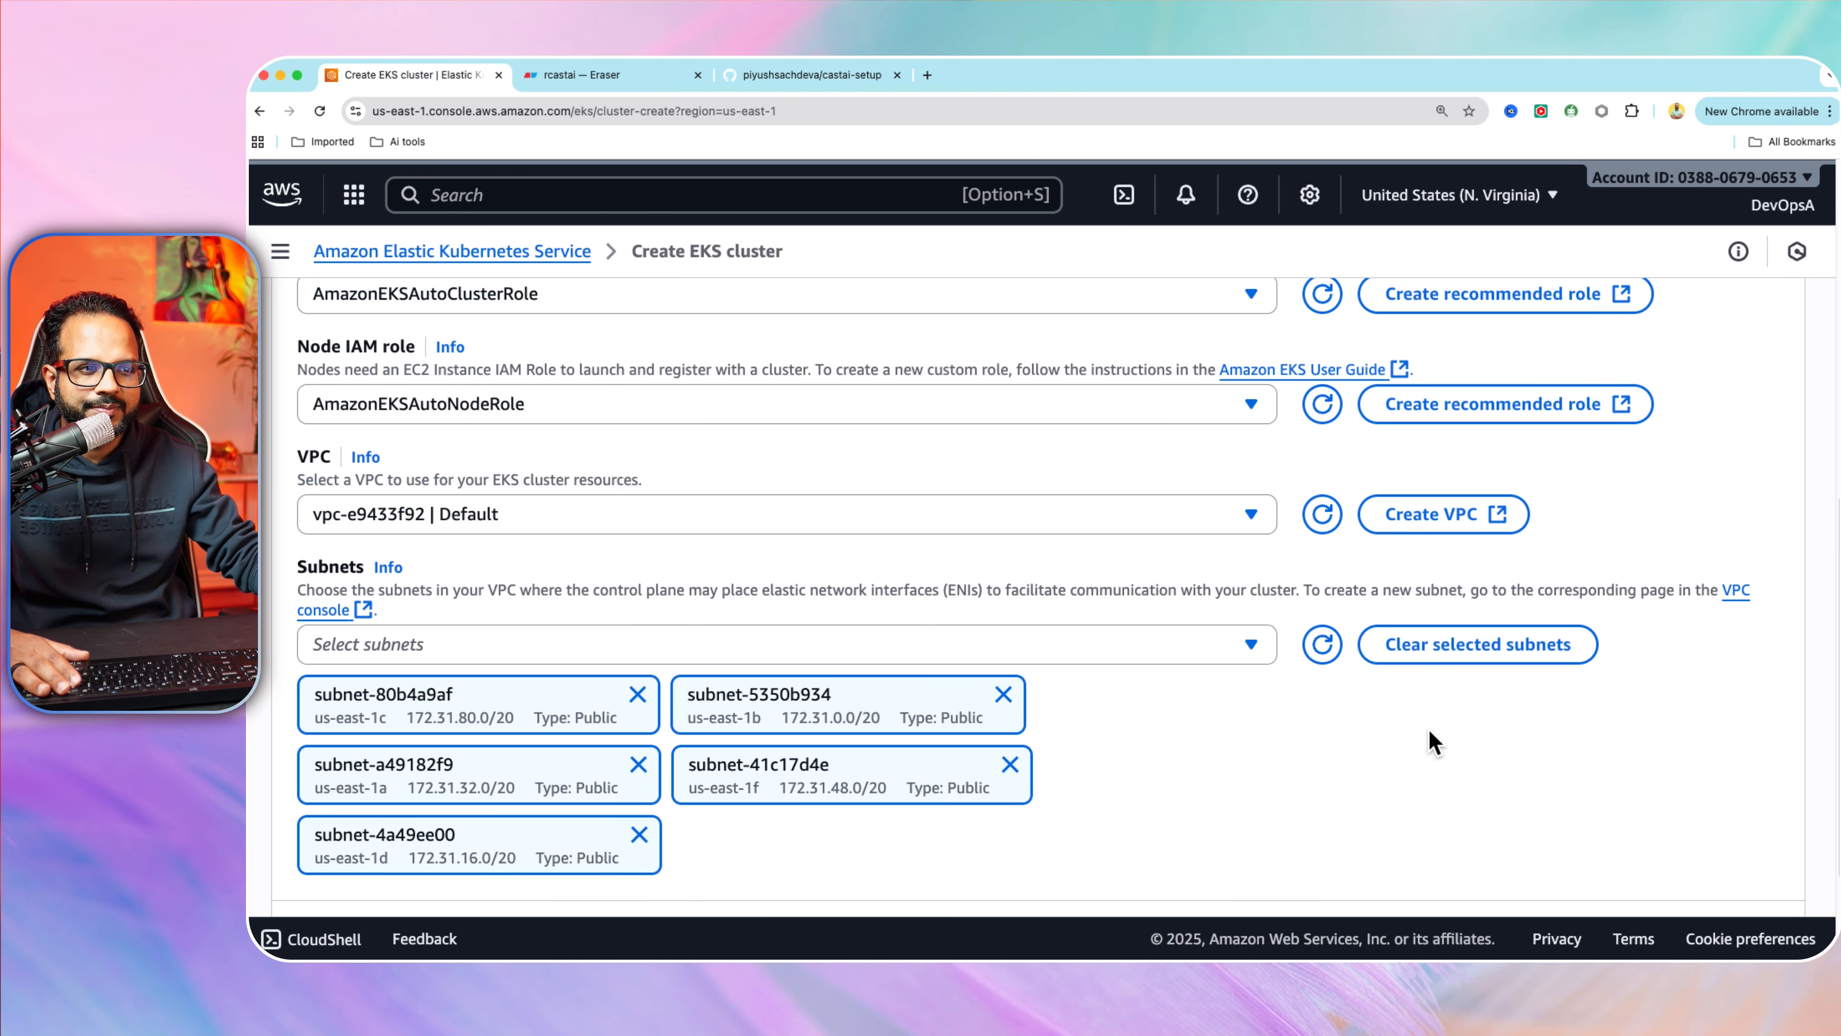
scroll(1184, 707, "down", 4)
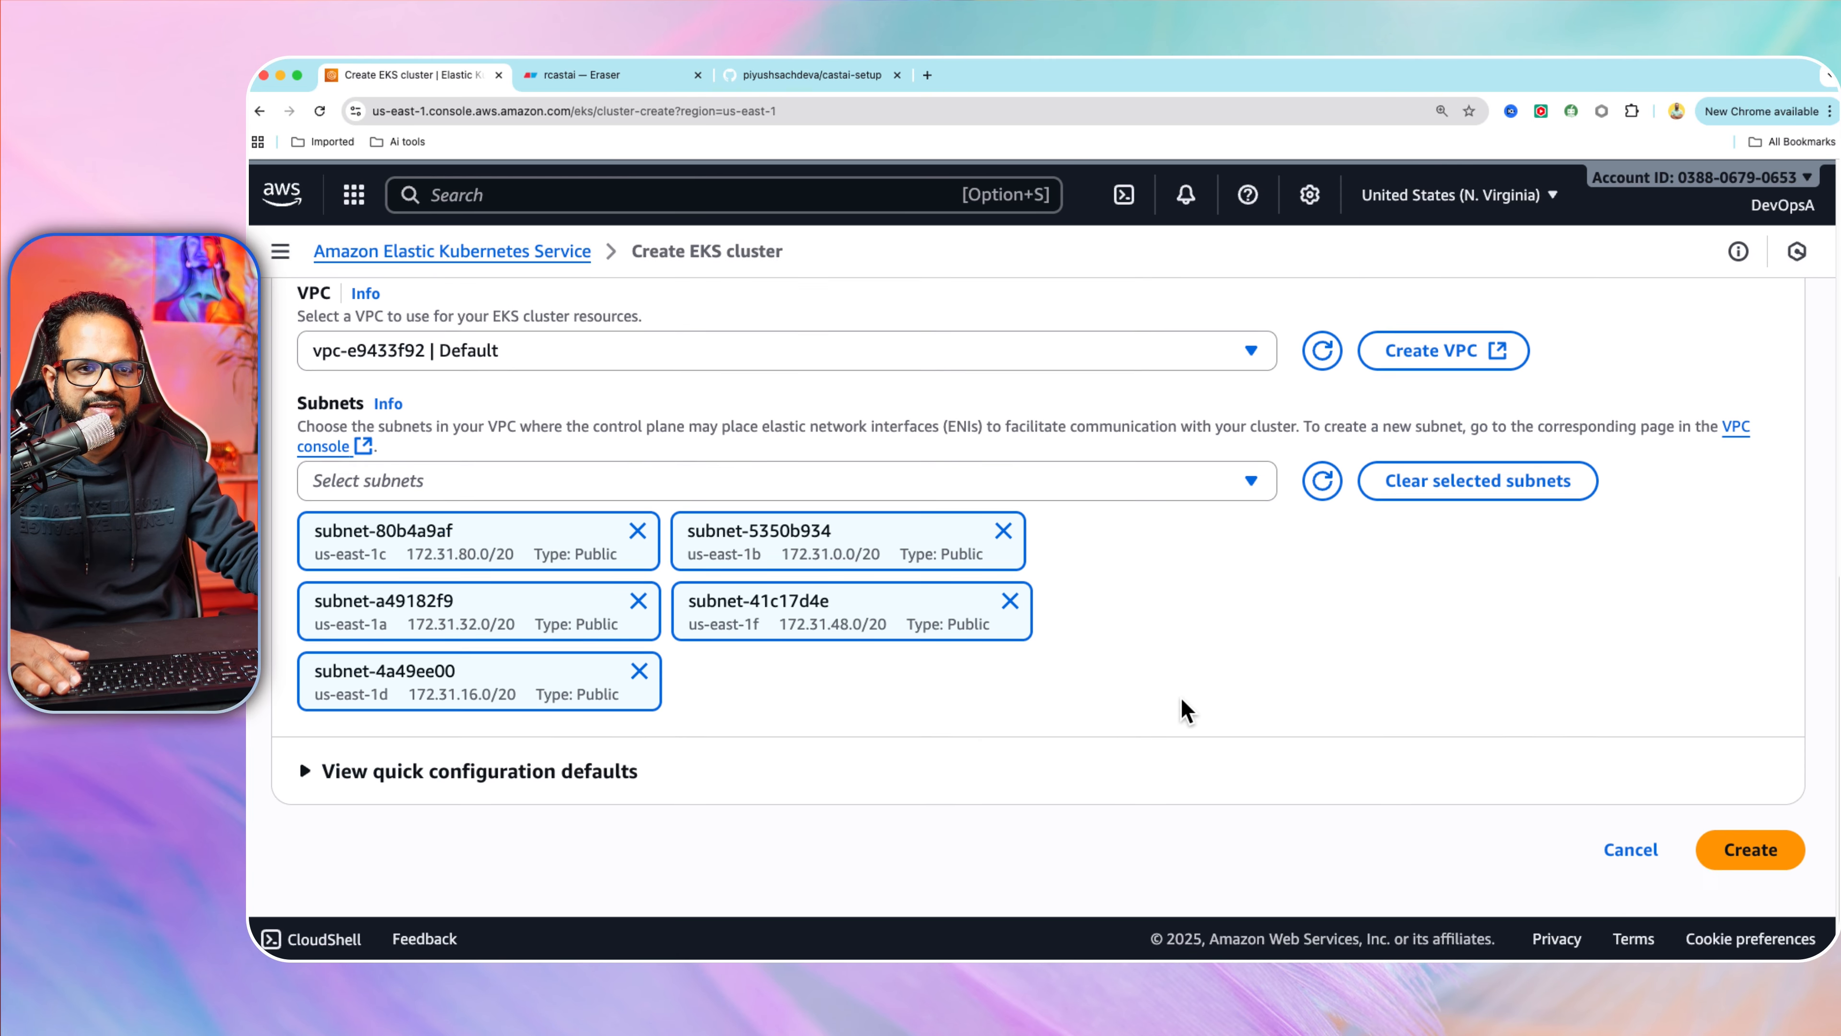
scroll(1155, 814, "up", 20)
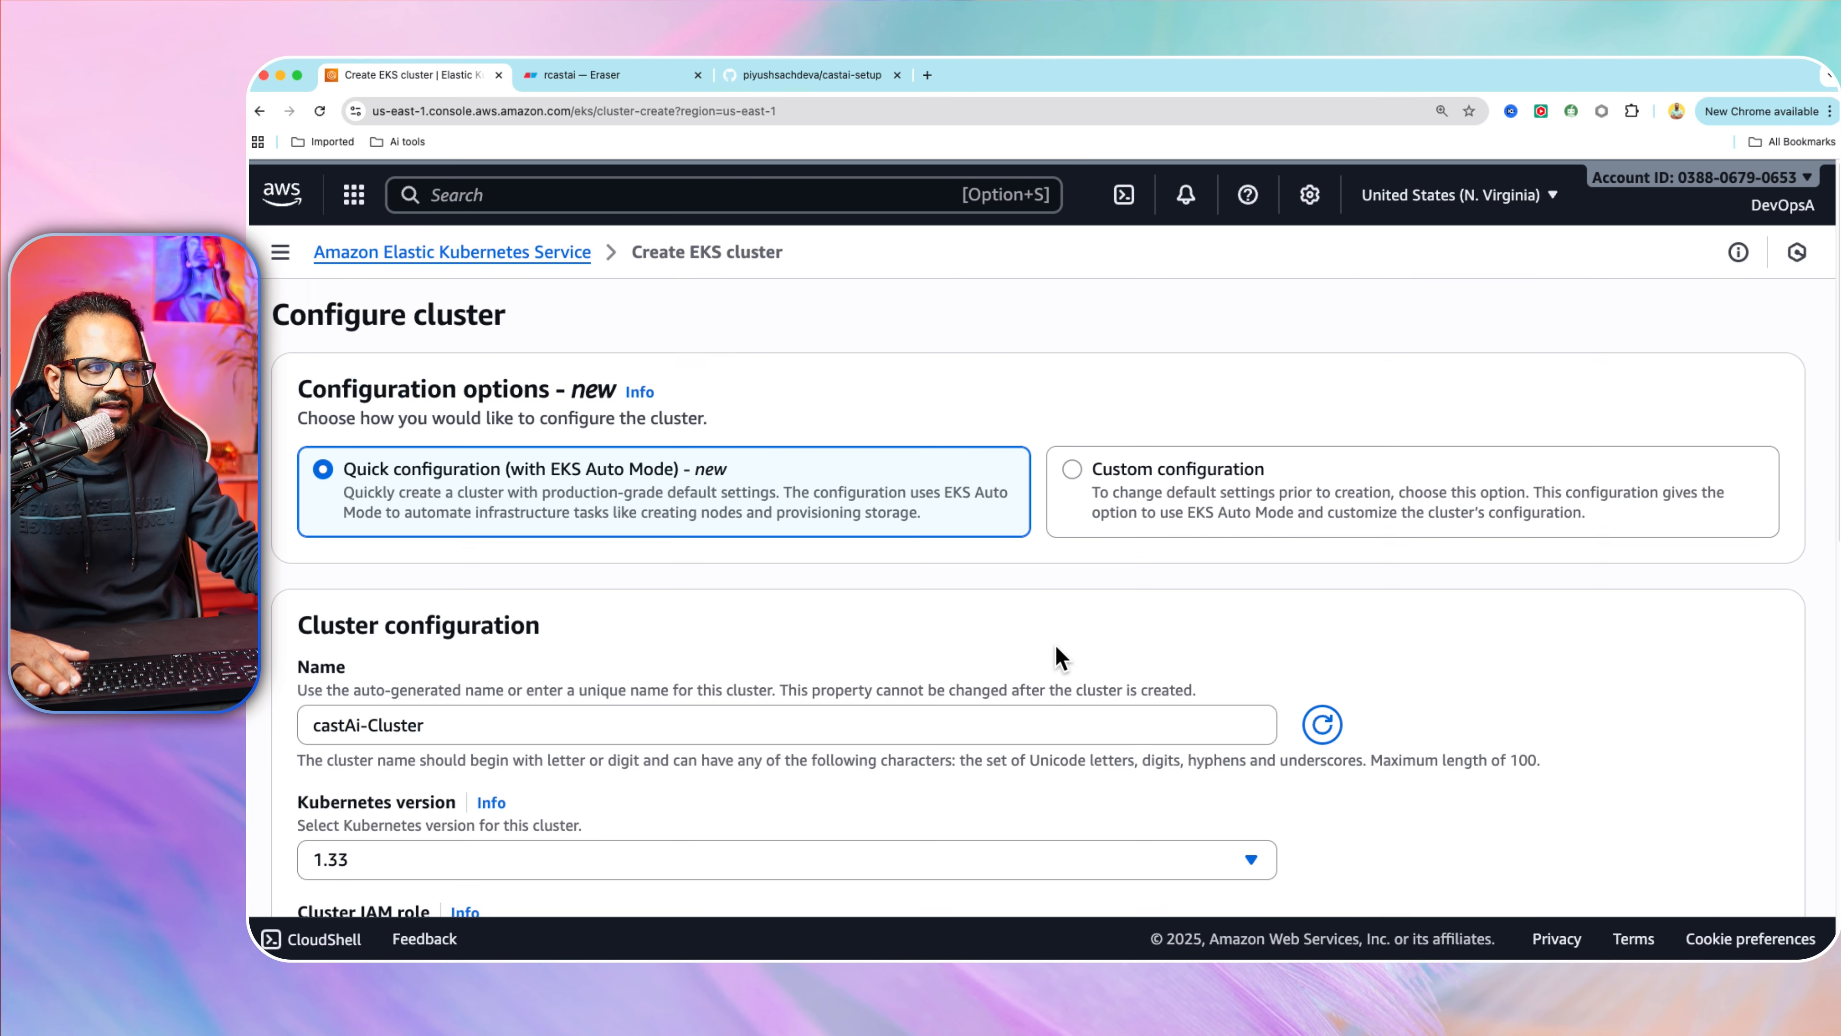
scroll(978, 658, "down", 10)
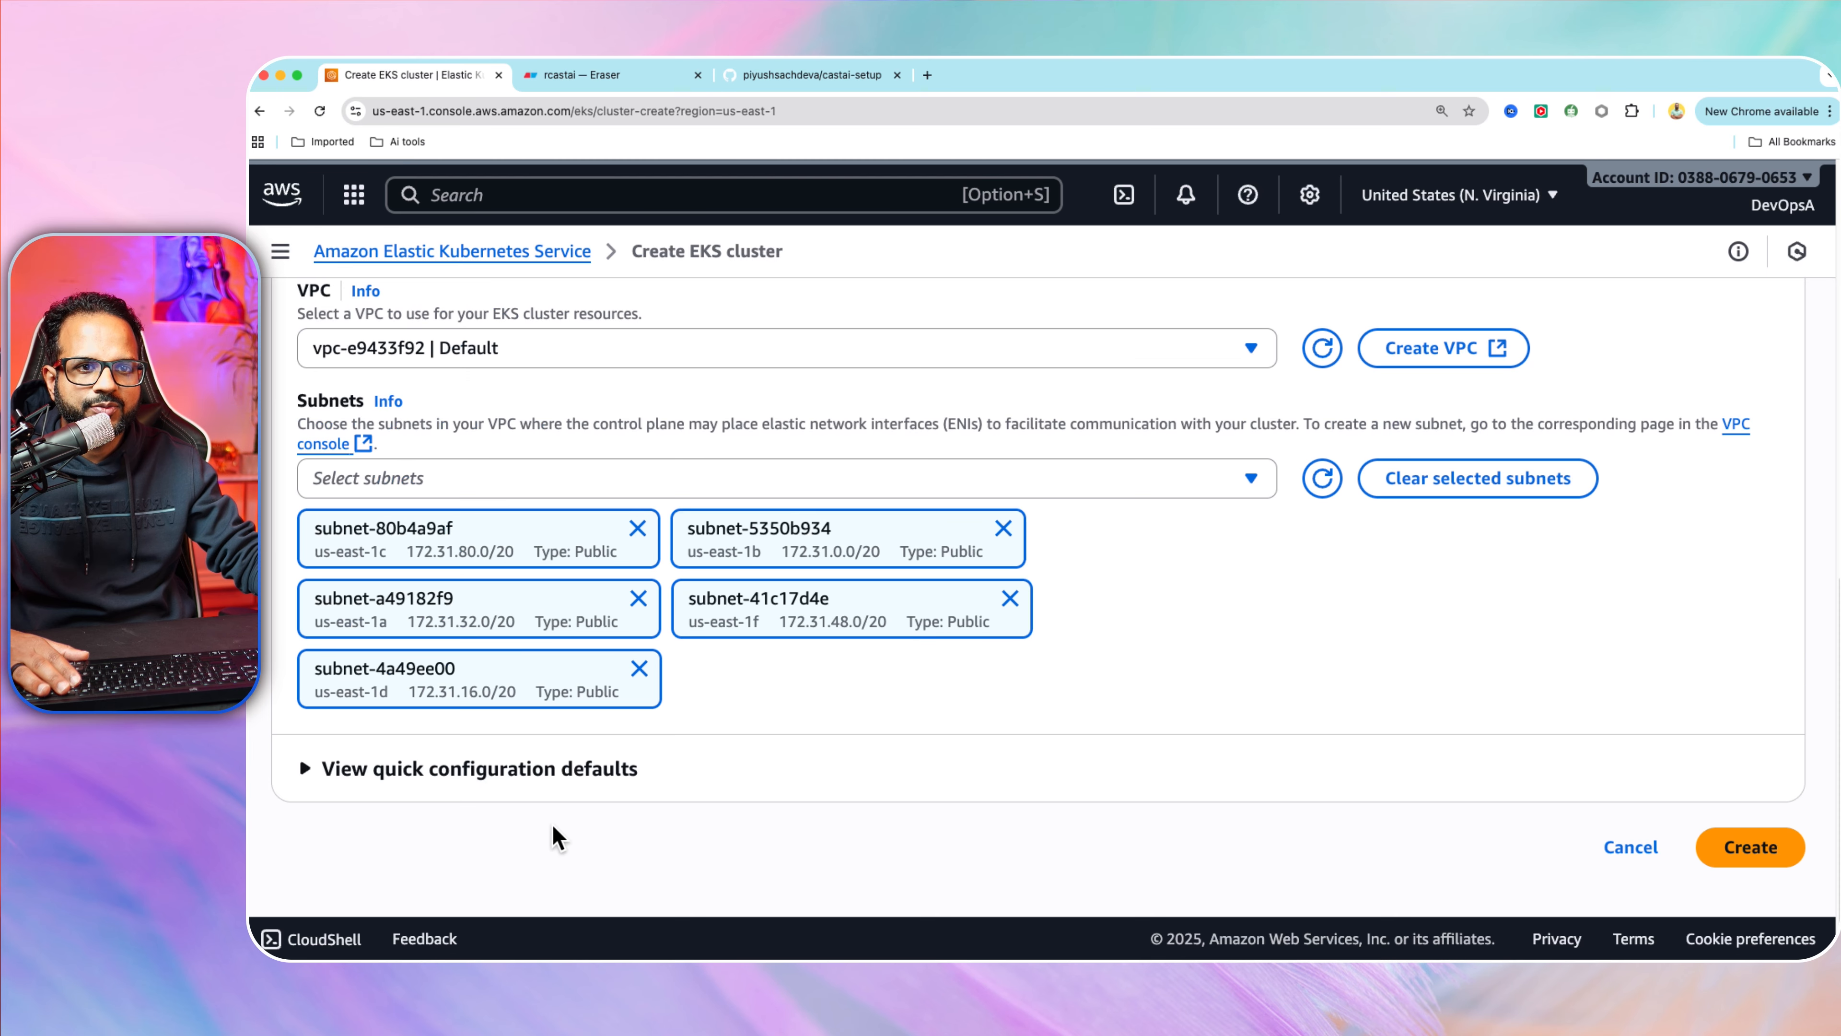
left_click(534, 769)
scroll(855, 702, "down", 15)
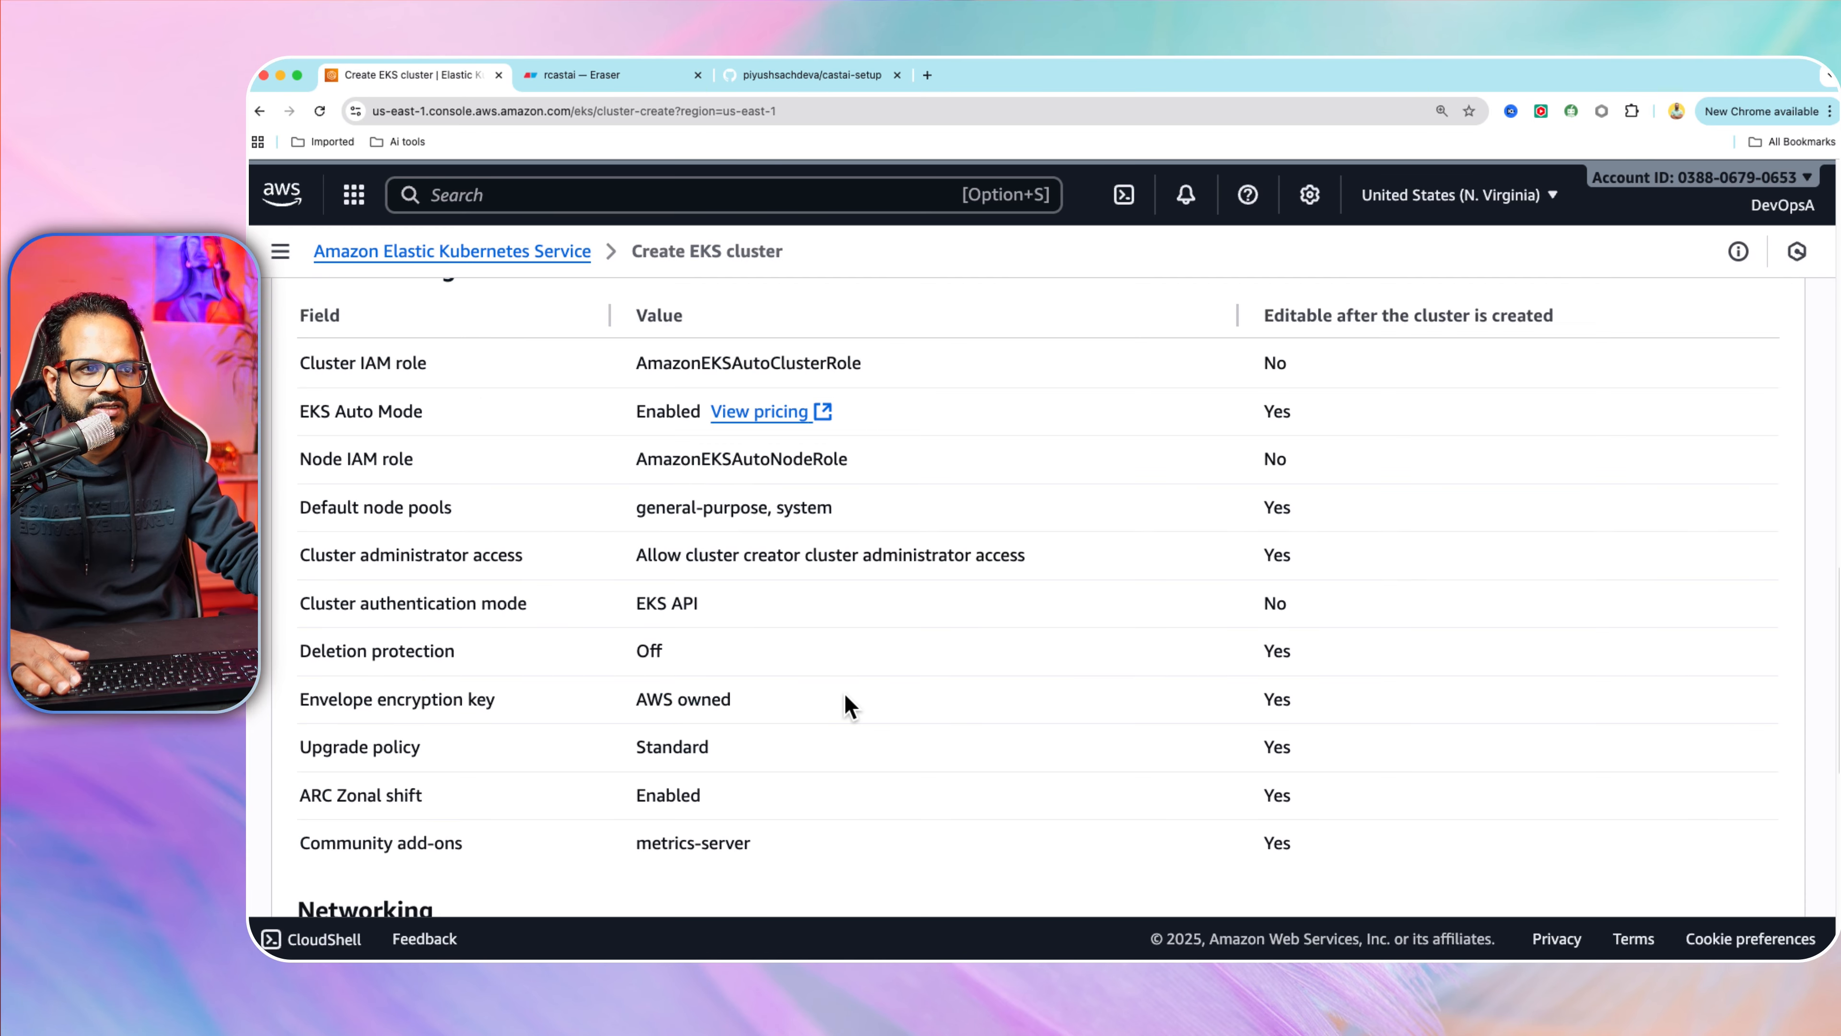
scroll(846, 703, "down", 6)
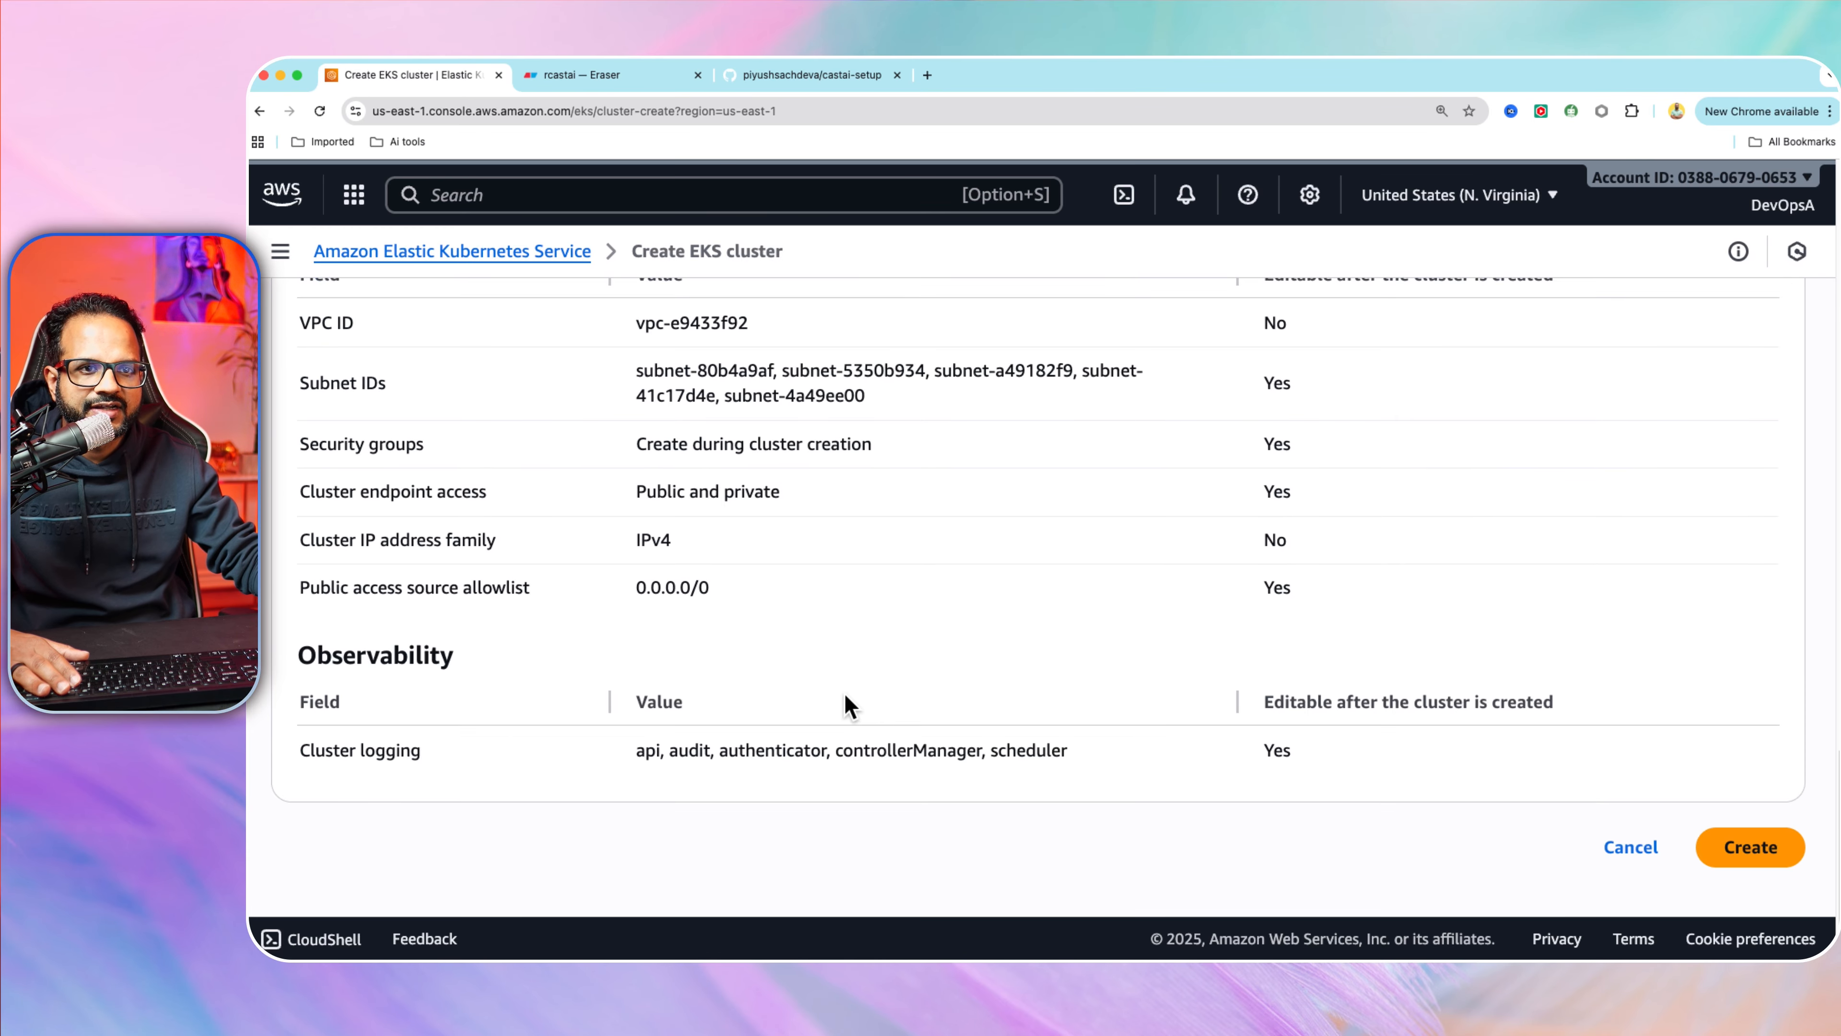
scroll(849, 704, "up", 10)
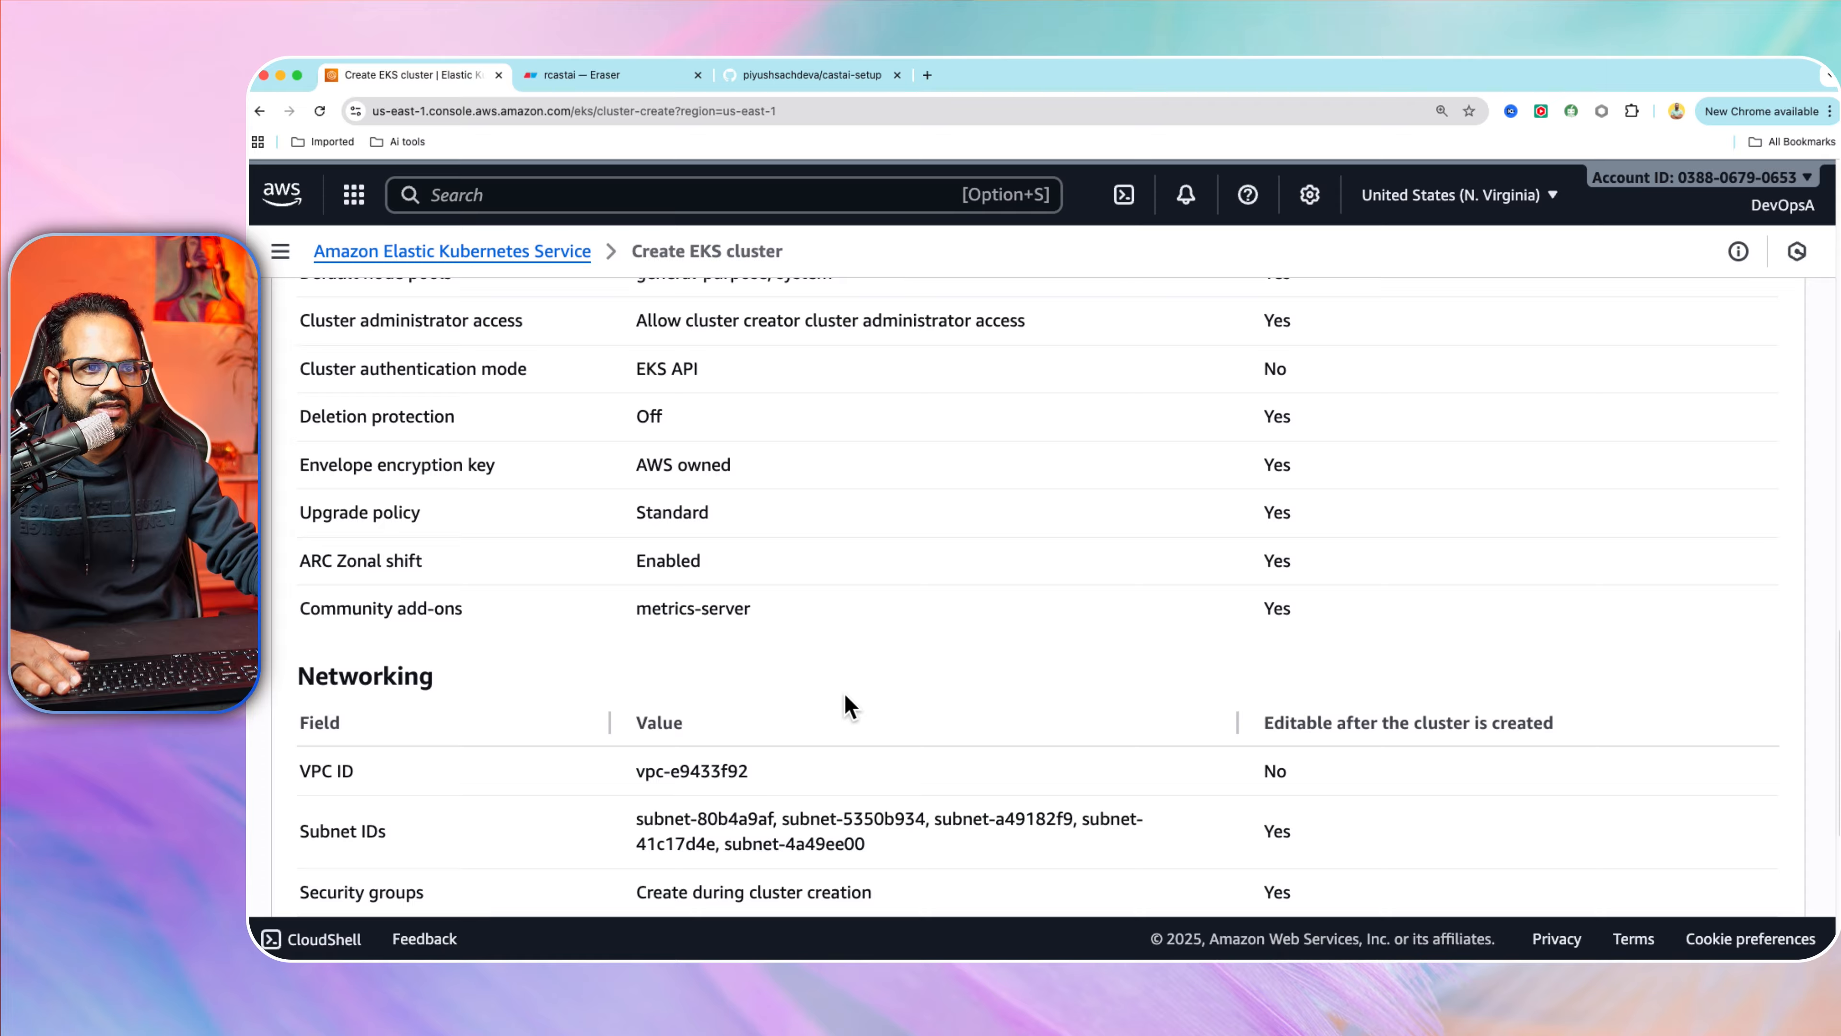
scroll(845, 694, "up", 15)
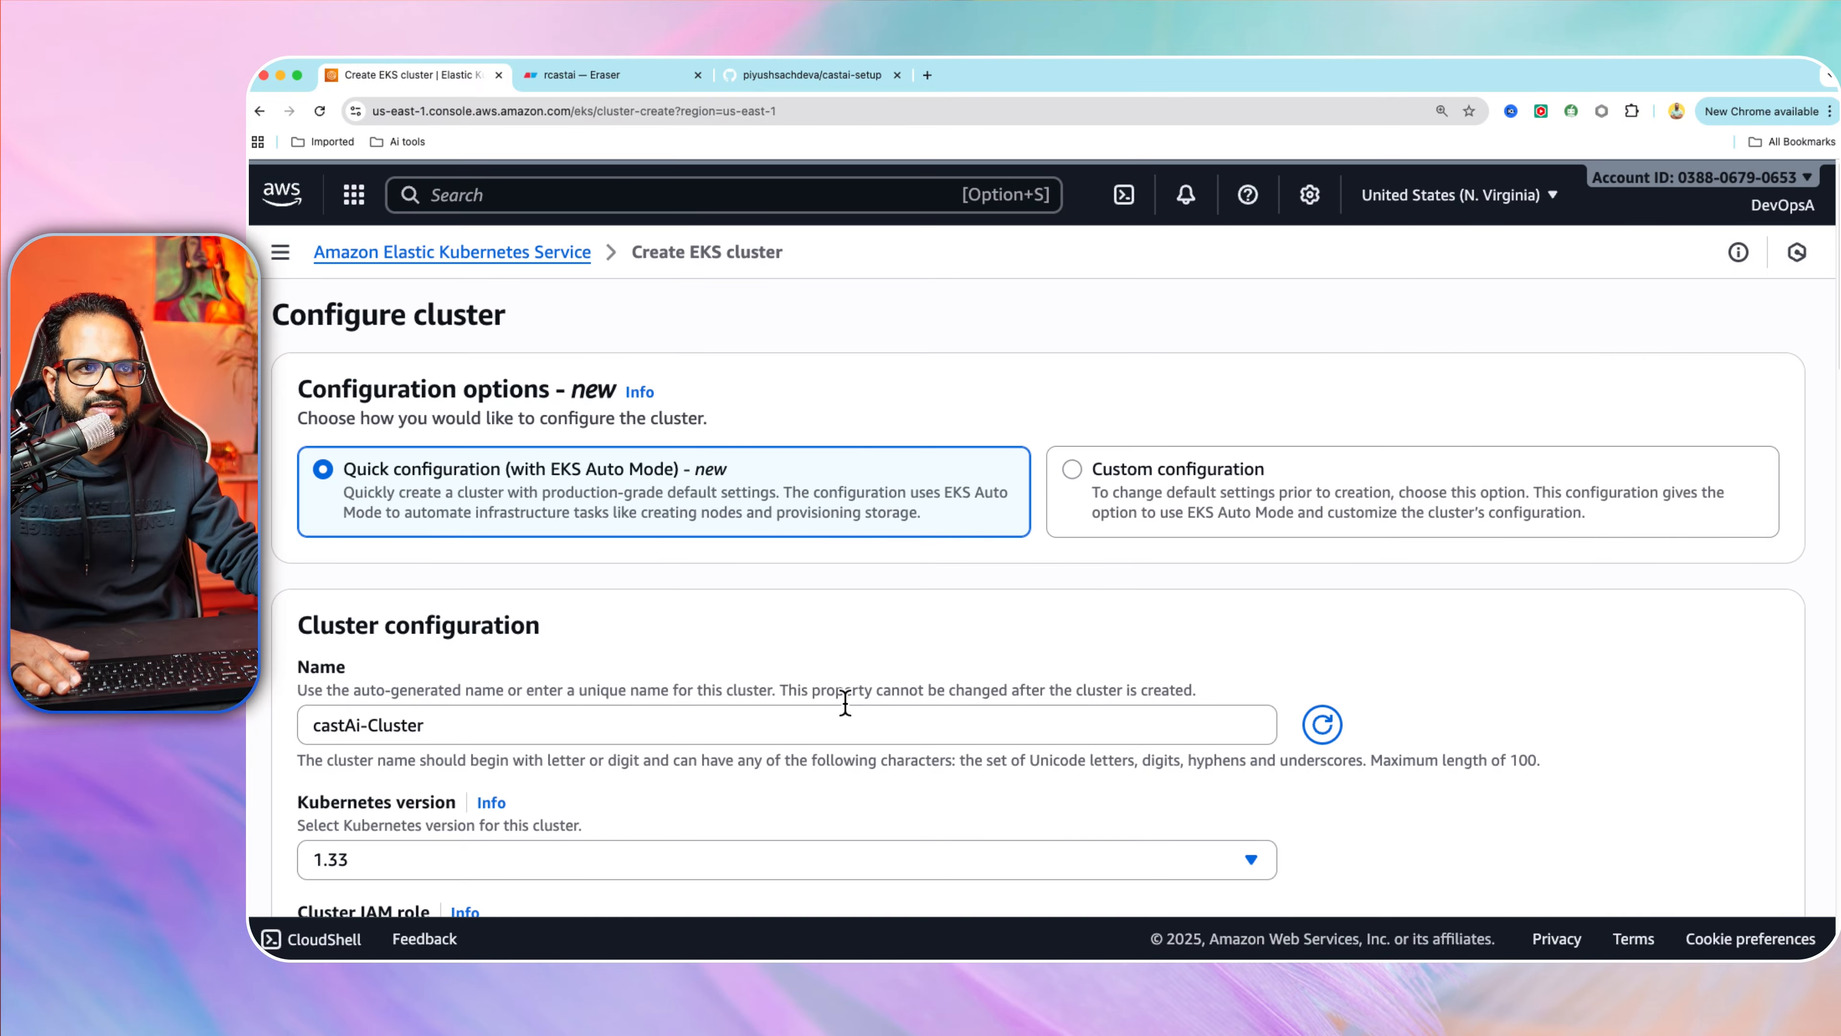
scroll(1030, 725, "down", 5)
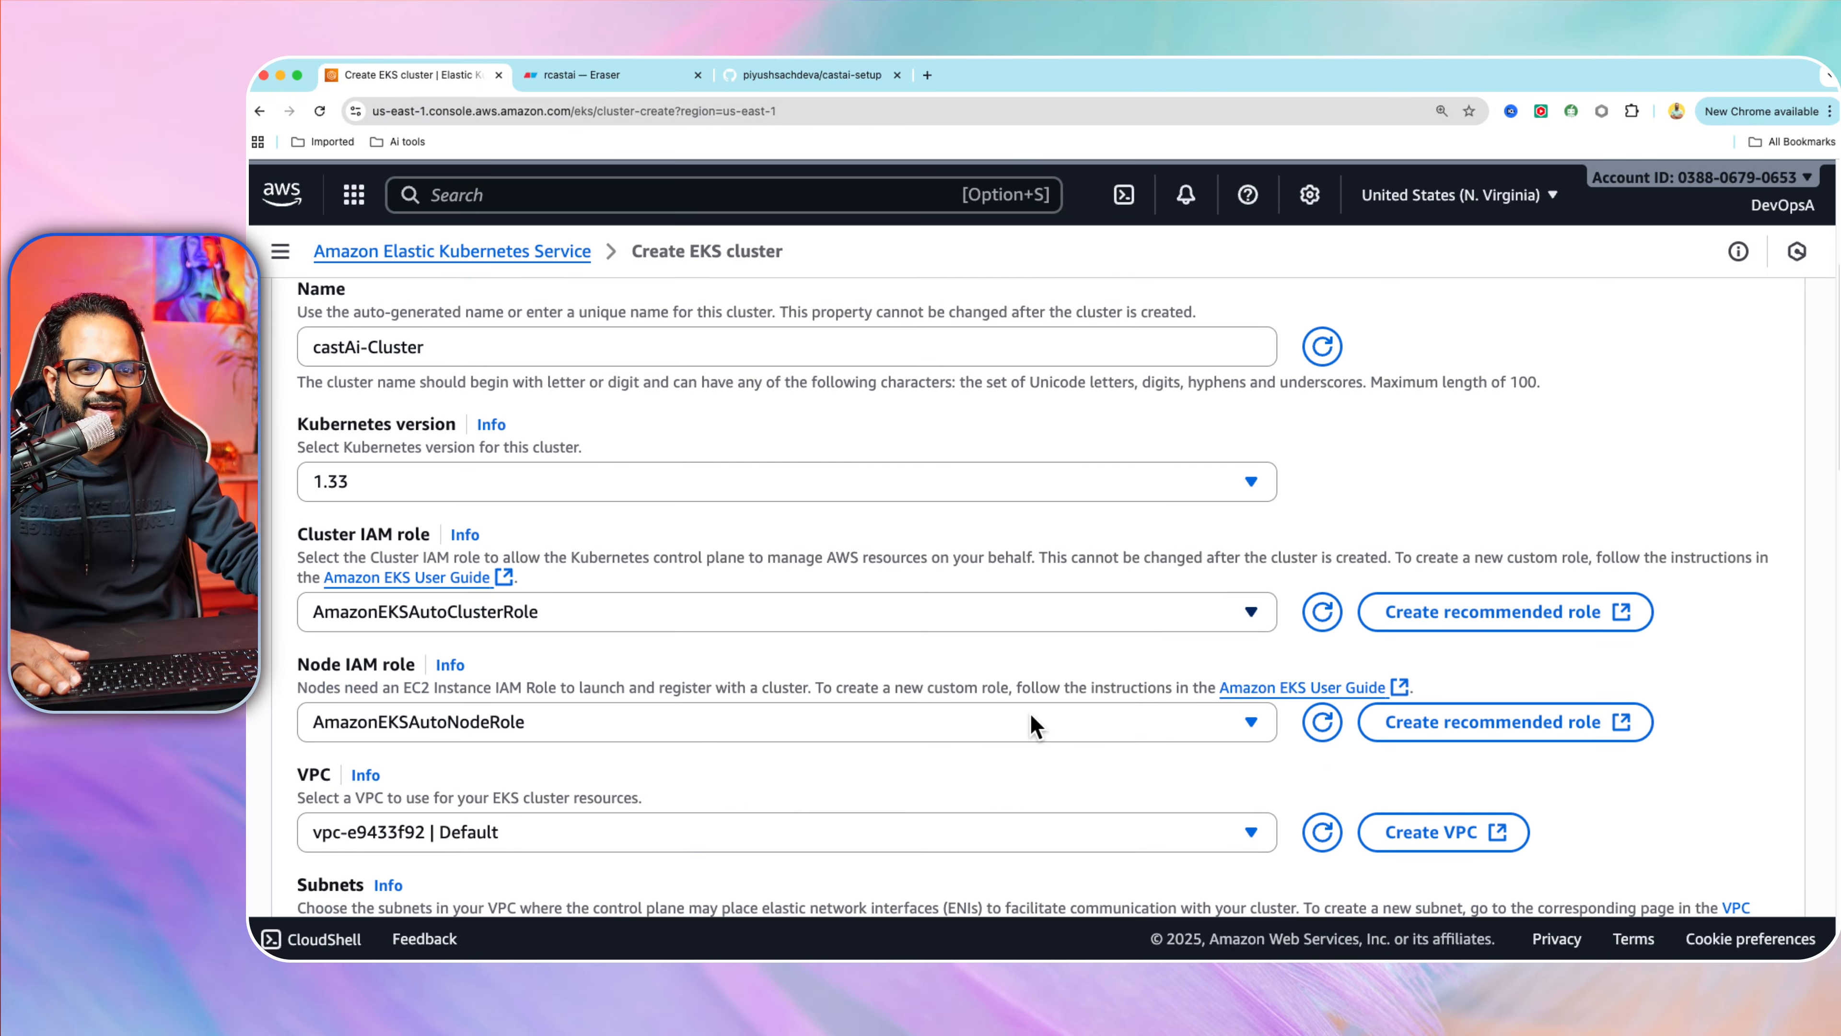
Switch the cluster setup to Custom configuration and check the EKS Auto Mode setting.
scroll(1035, 725, "up", 5)
left_click(1185, 499)
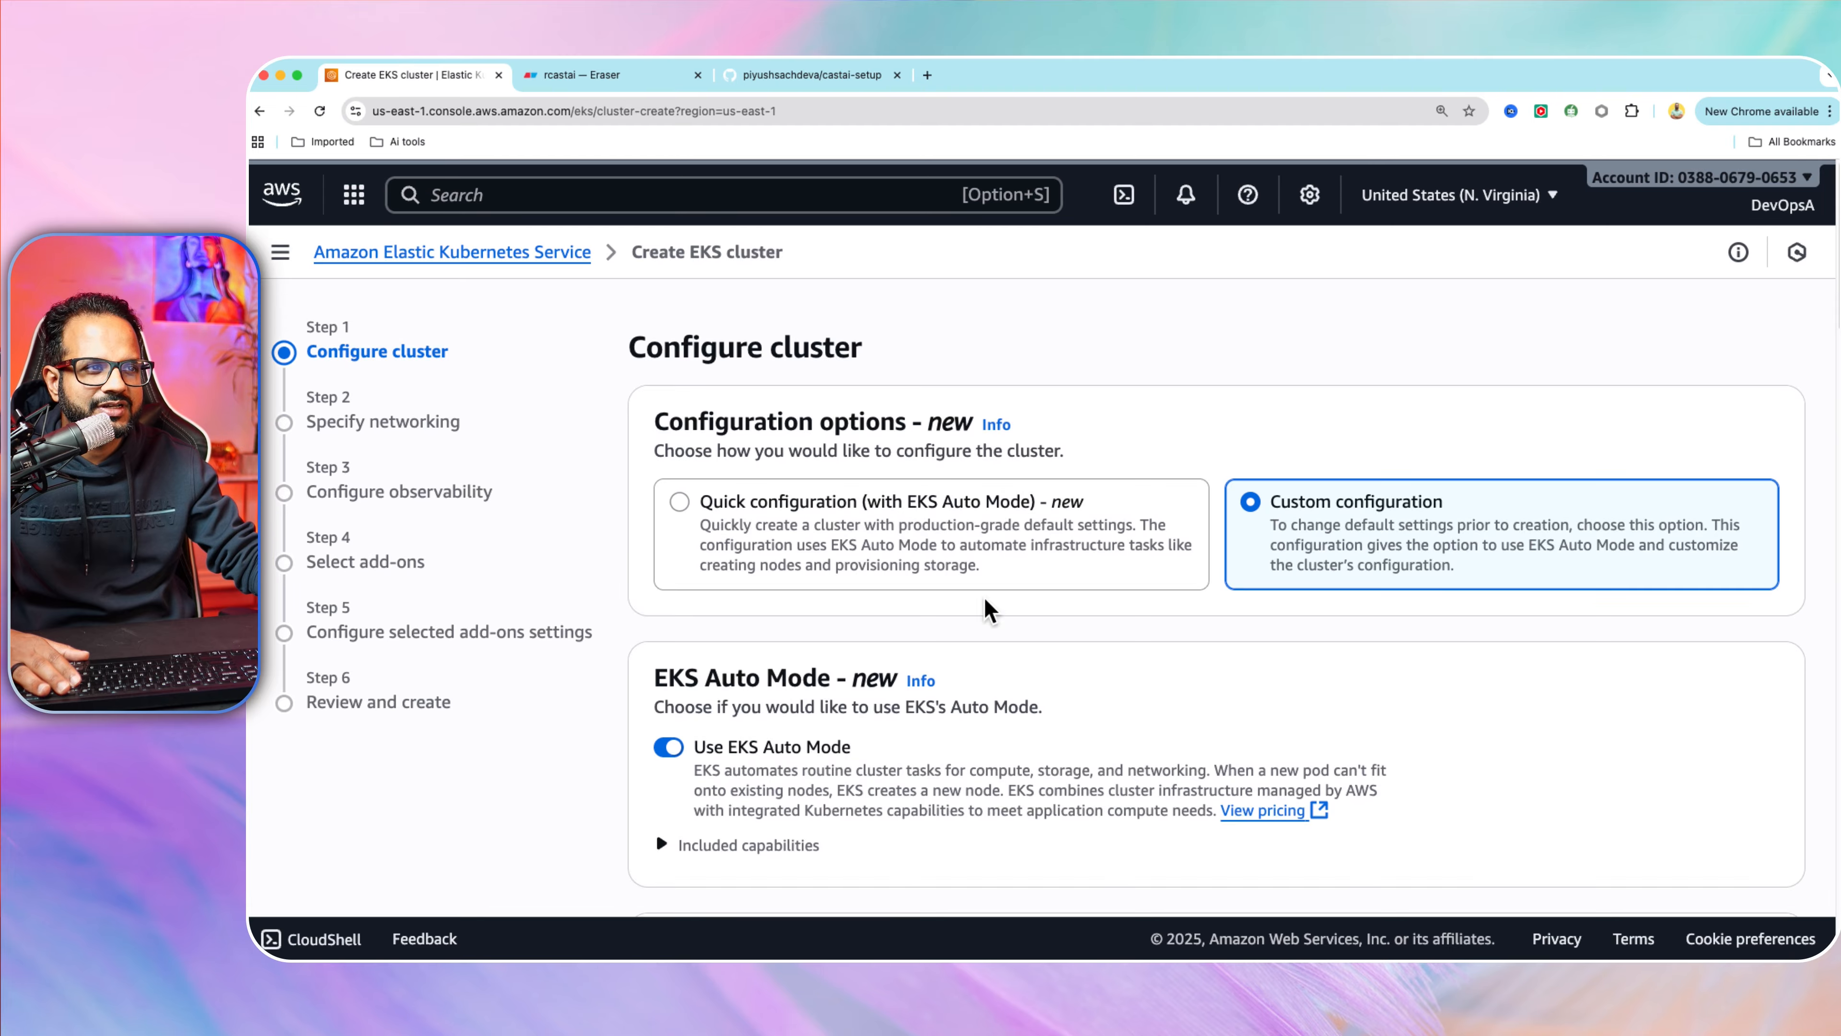
scroll(1052, 702, "down", 2)
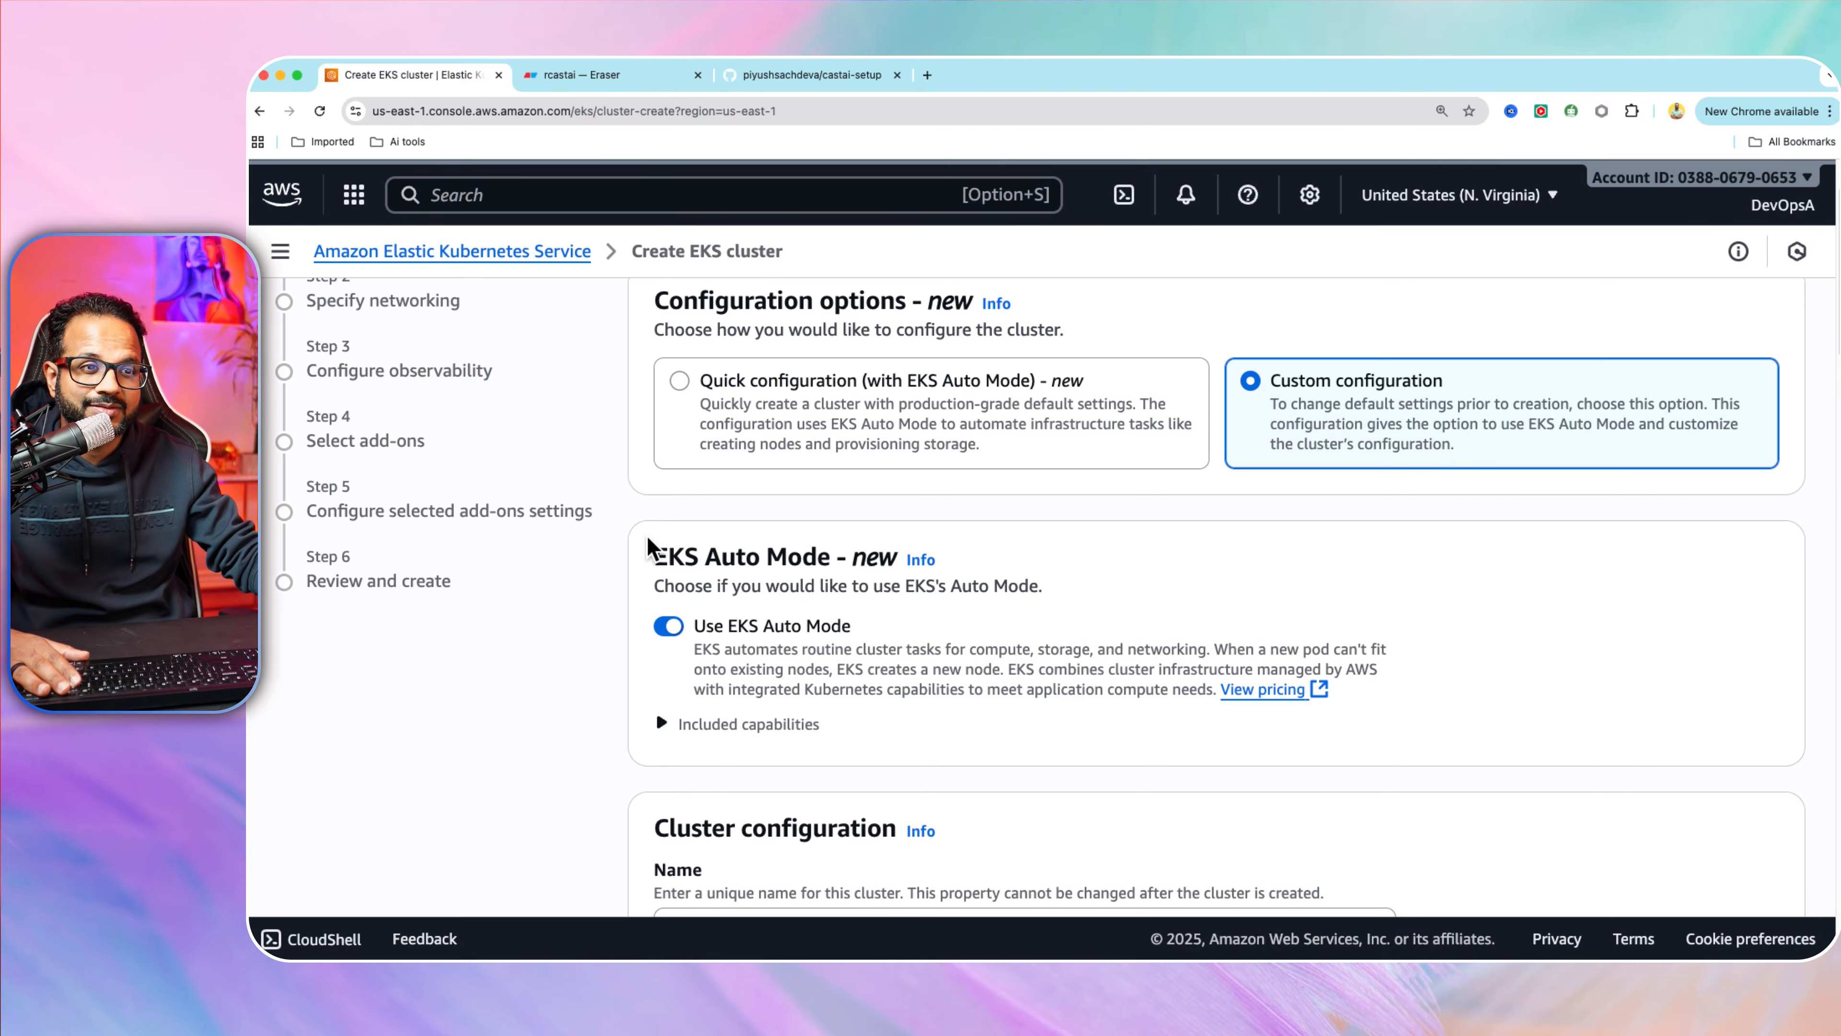
scroll(987, 699, "down", 1)
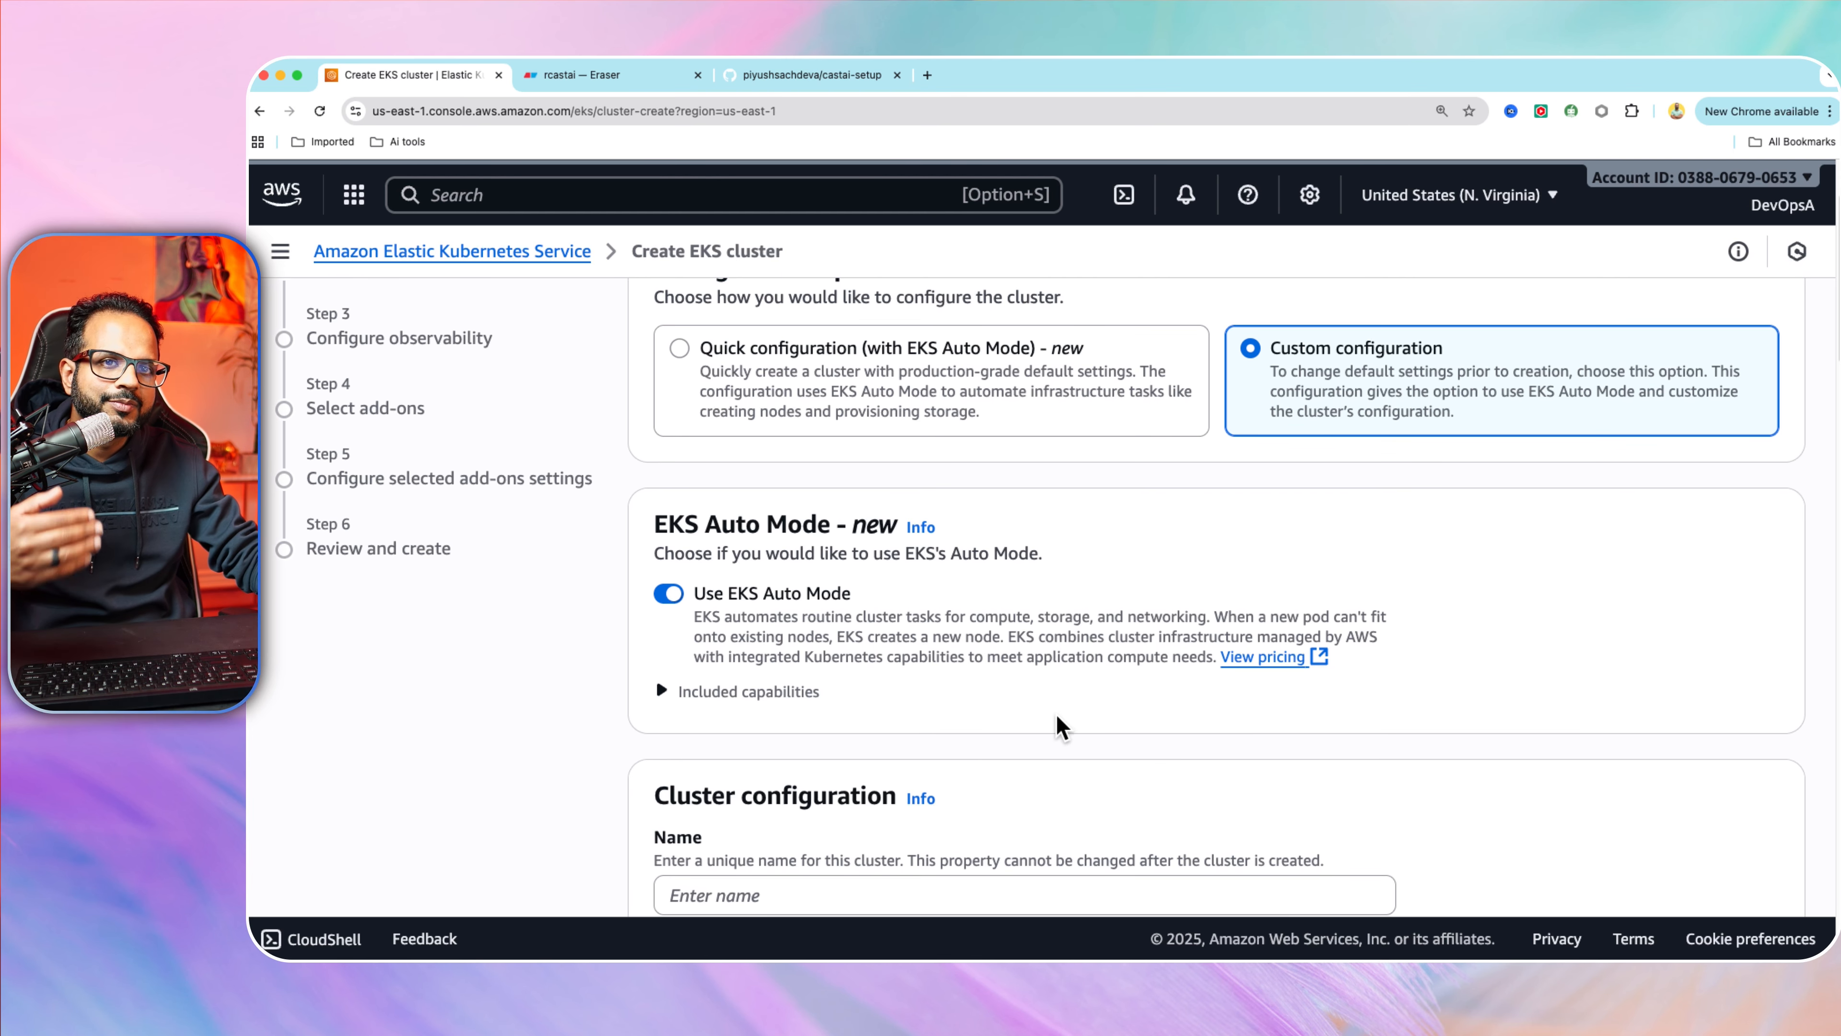
Name the cluster castAi-eks in the custom cluster configuration.
scroll(1059, 722, "down", 5)
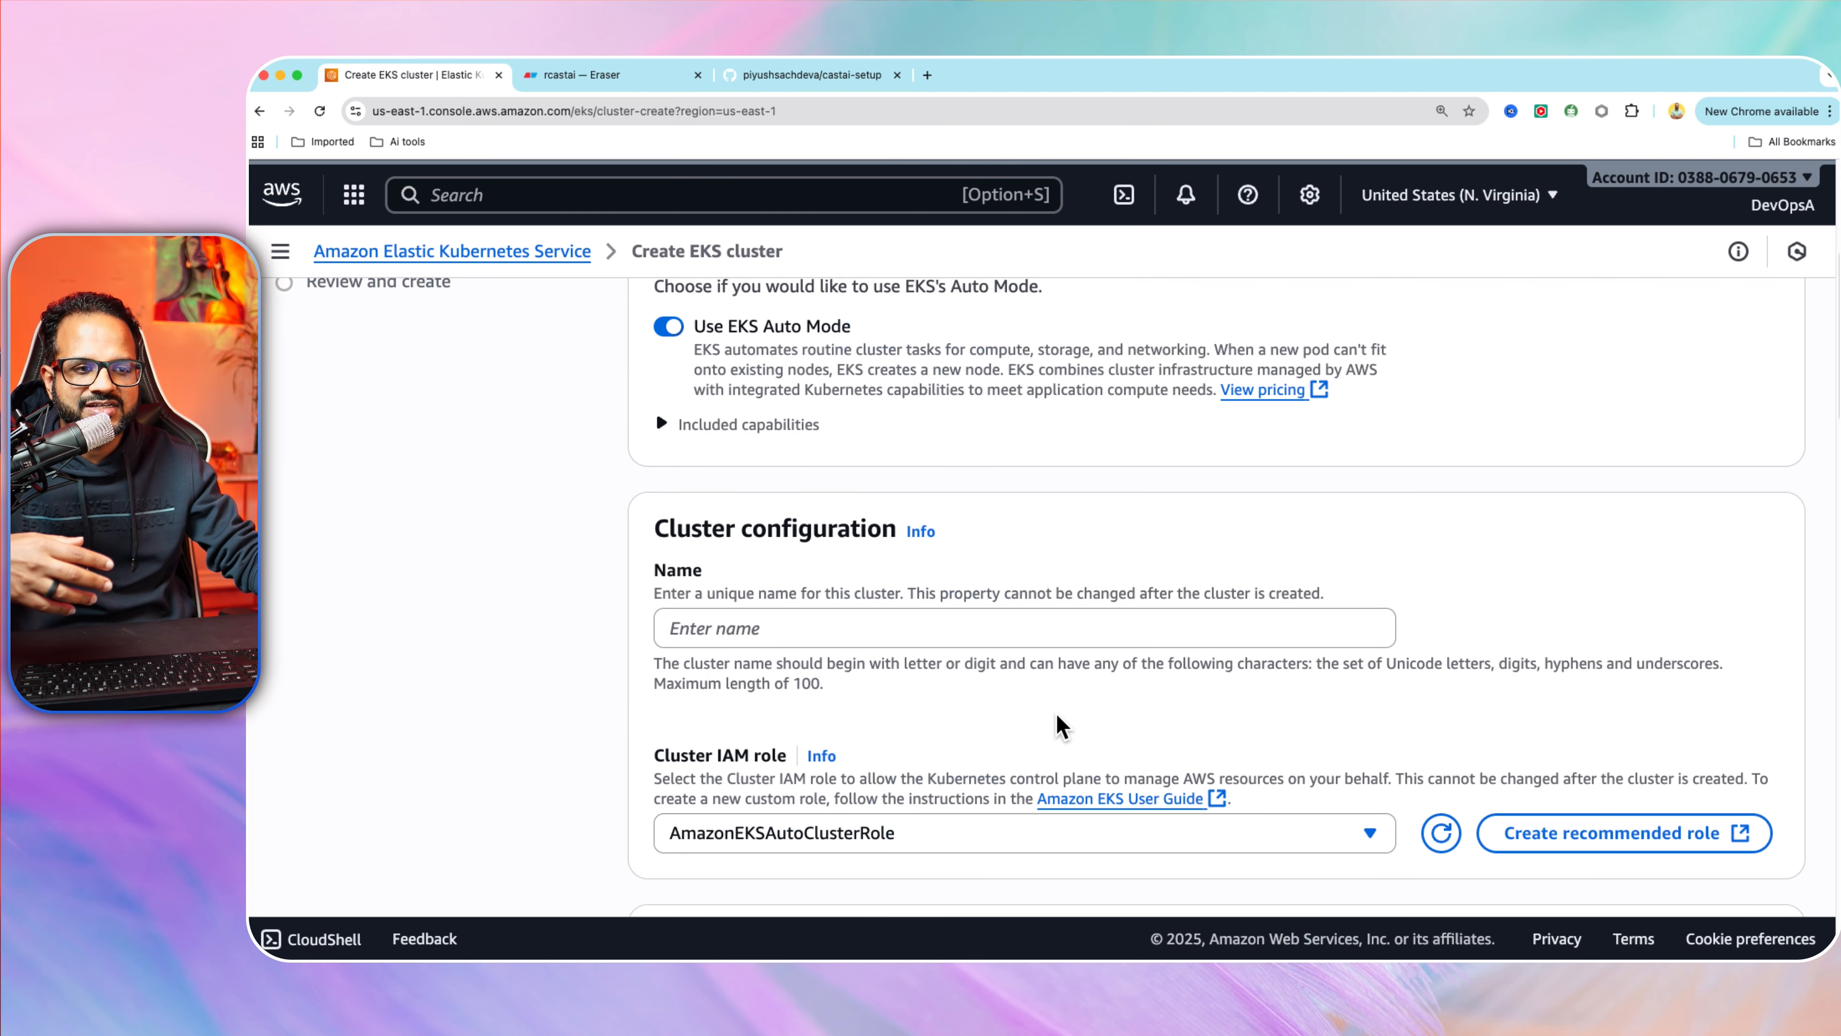
left_click(906, 629)
type("castAi-")
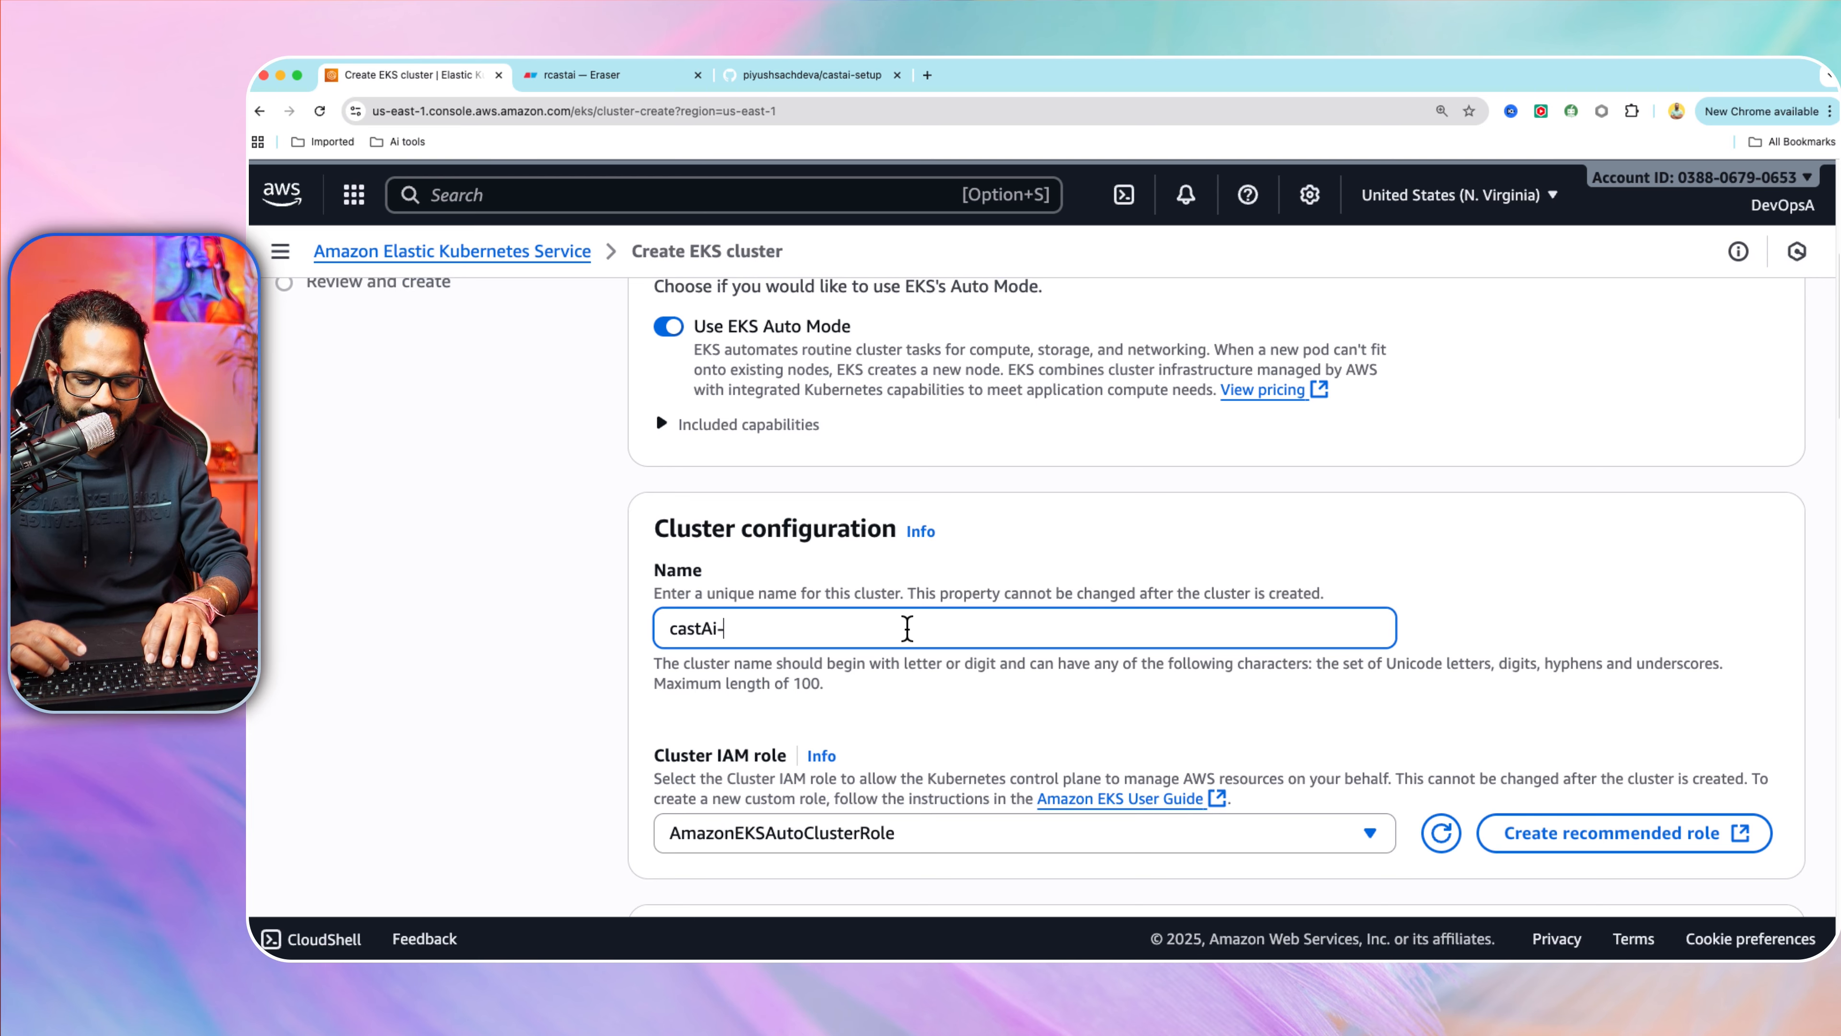
type("eks")
scroll(1052, 719, "down", 10)
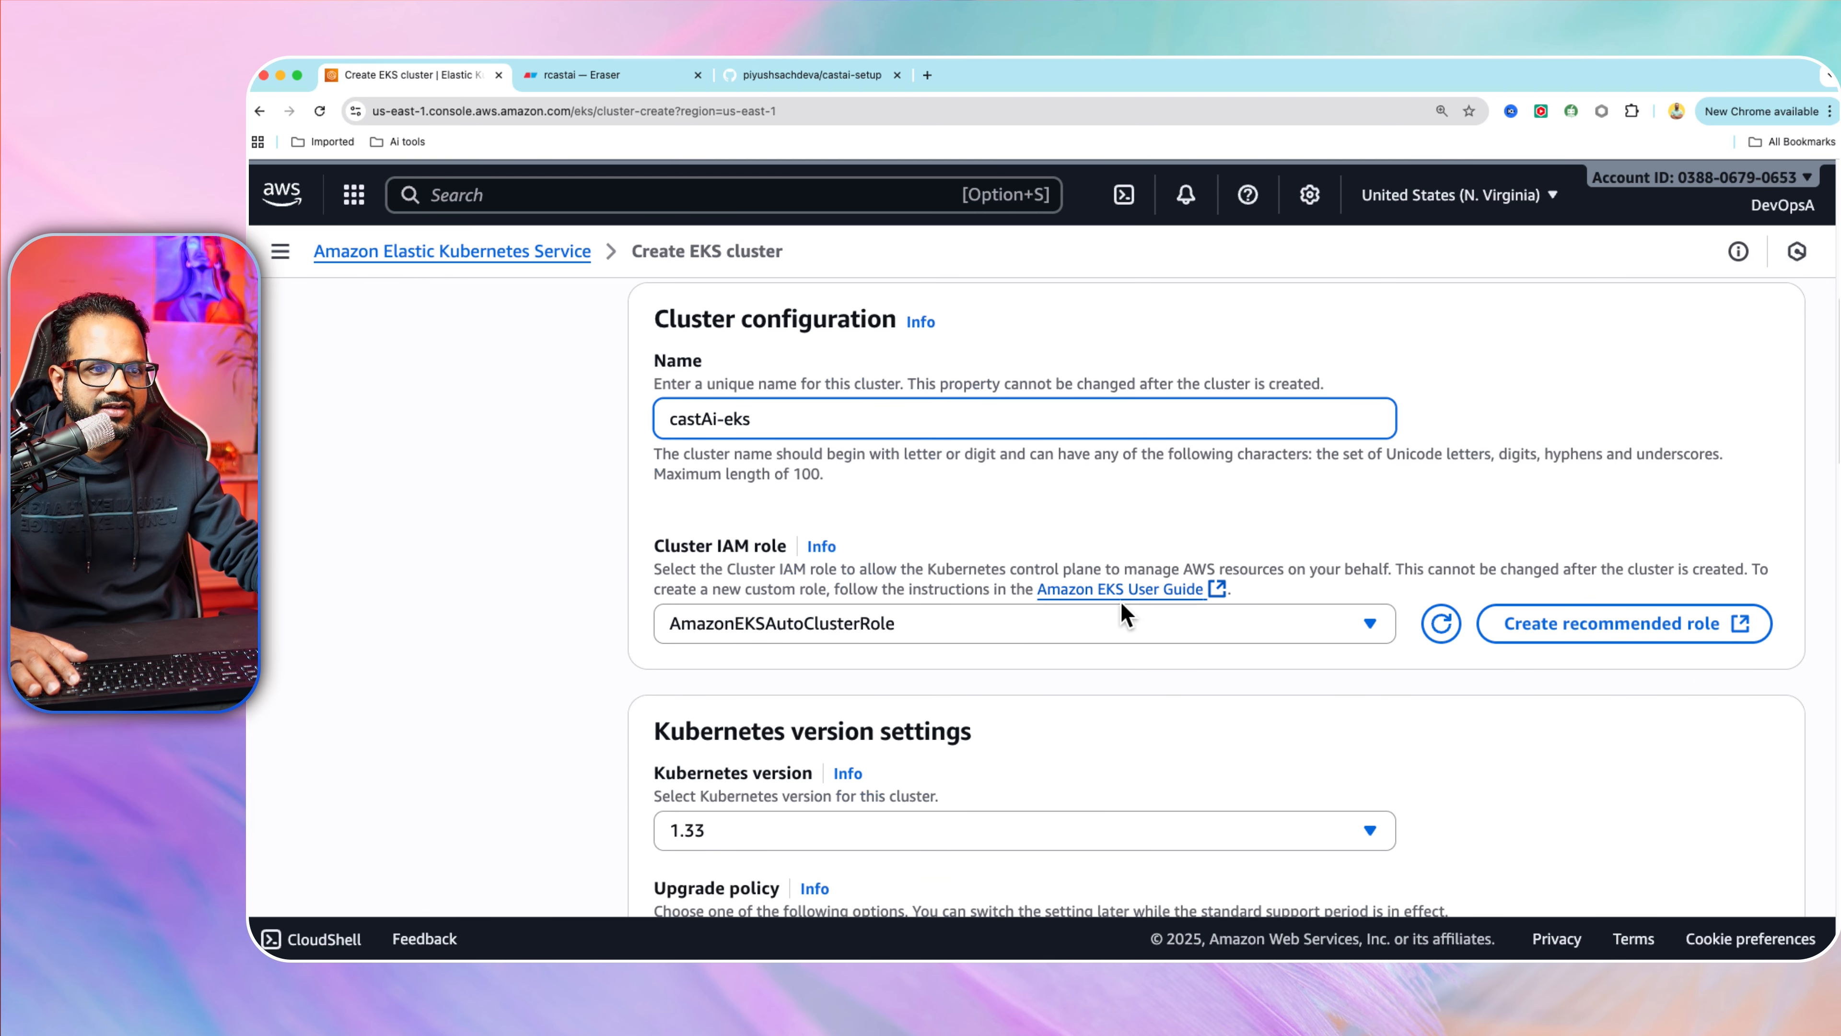
scroll(1131, 657, "down", 1)
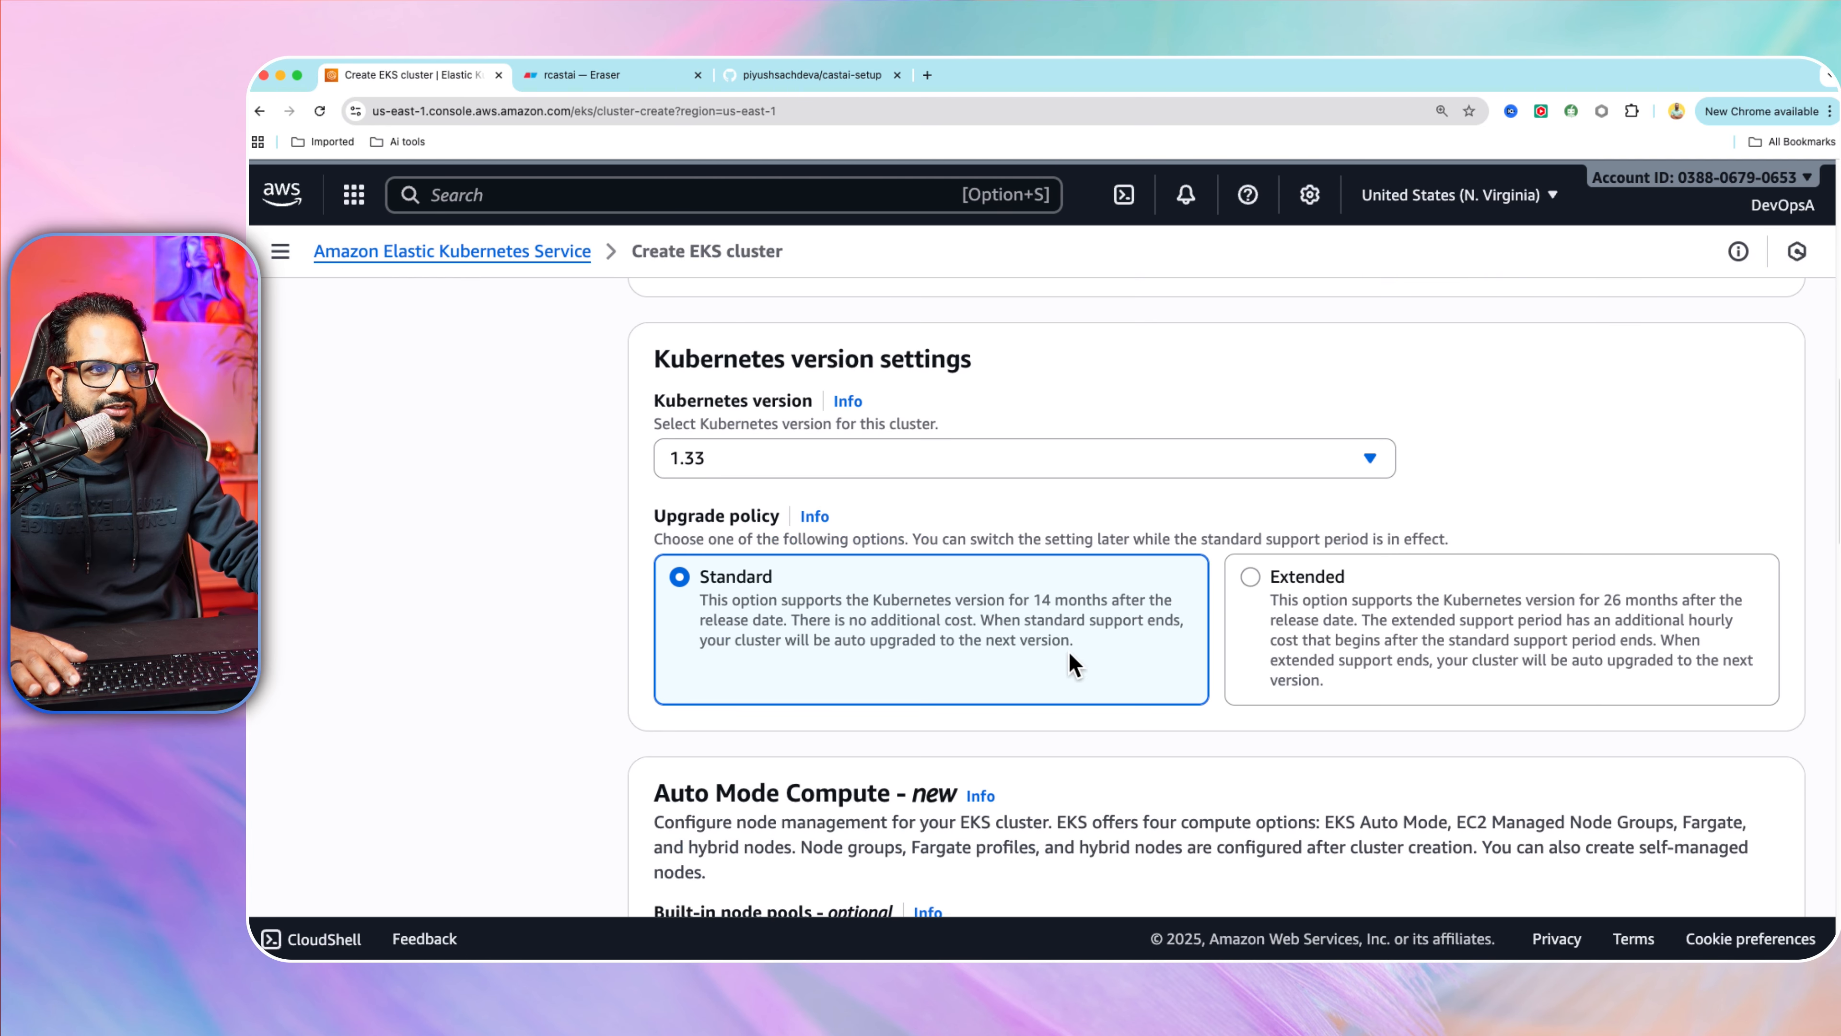
Remove the general-purpose node pool from Auto Mode Compute, keeping only the system built-in pool.
scroll(1004, 715, "down", 7)
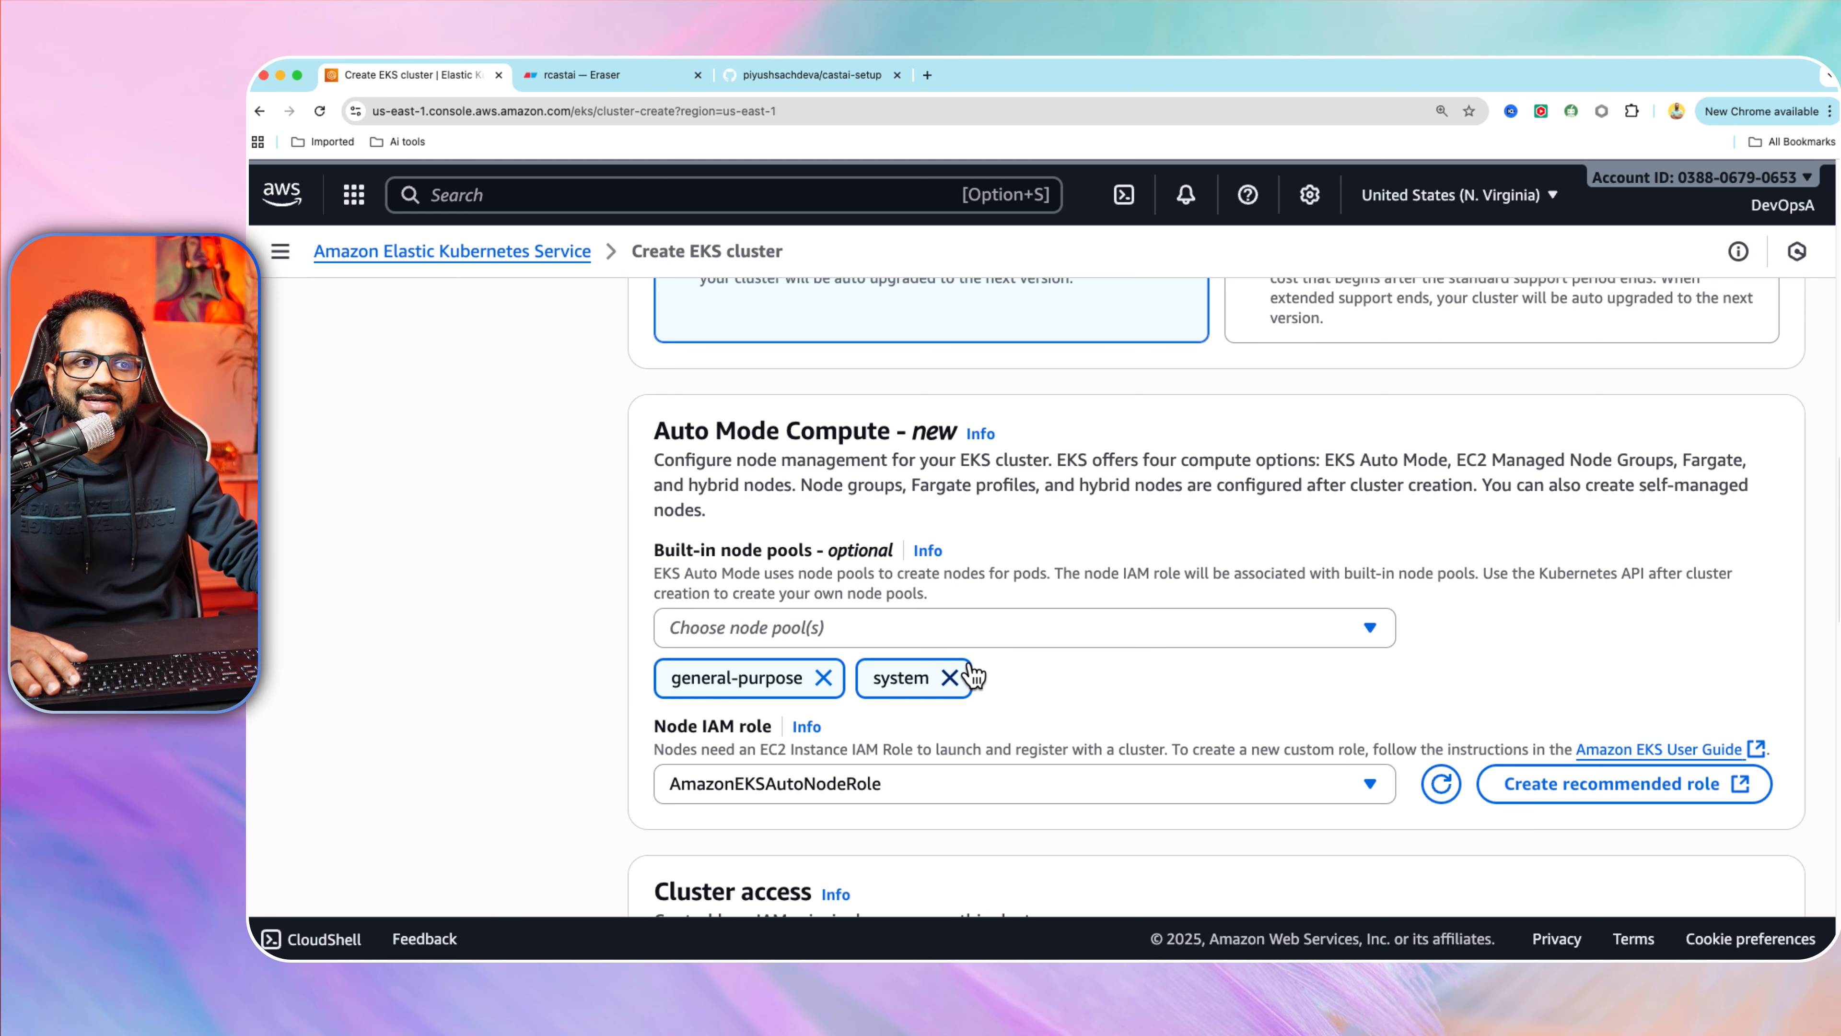
left_click(823, 676)
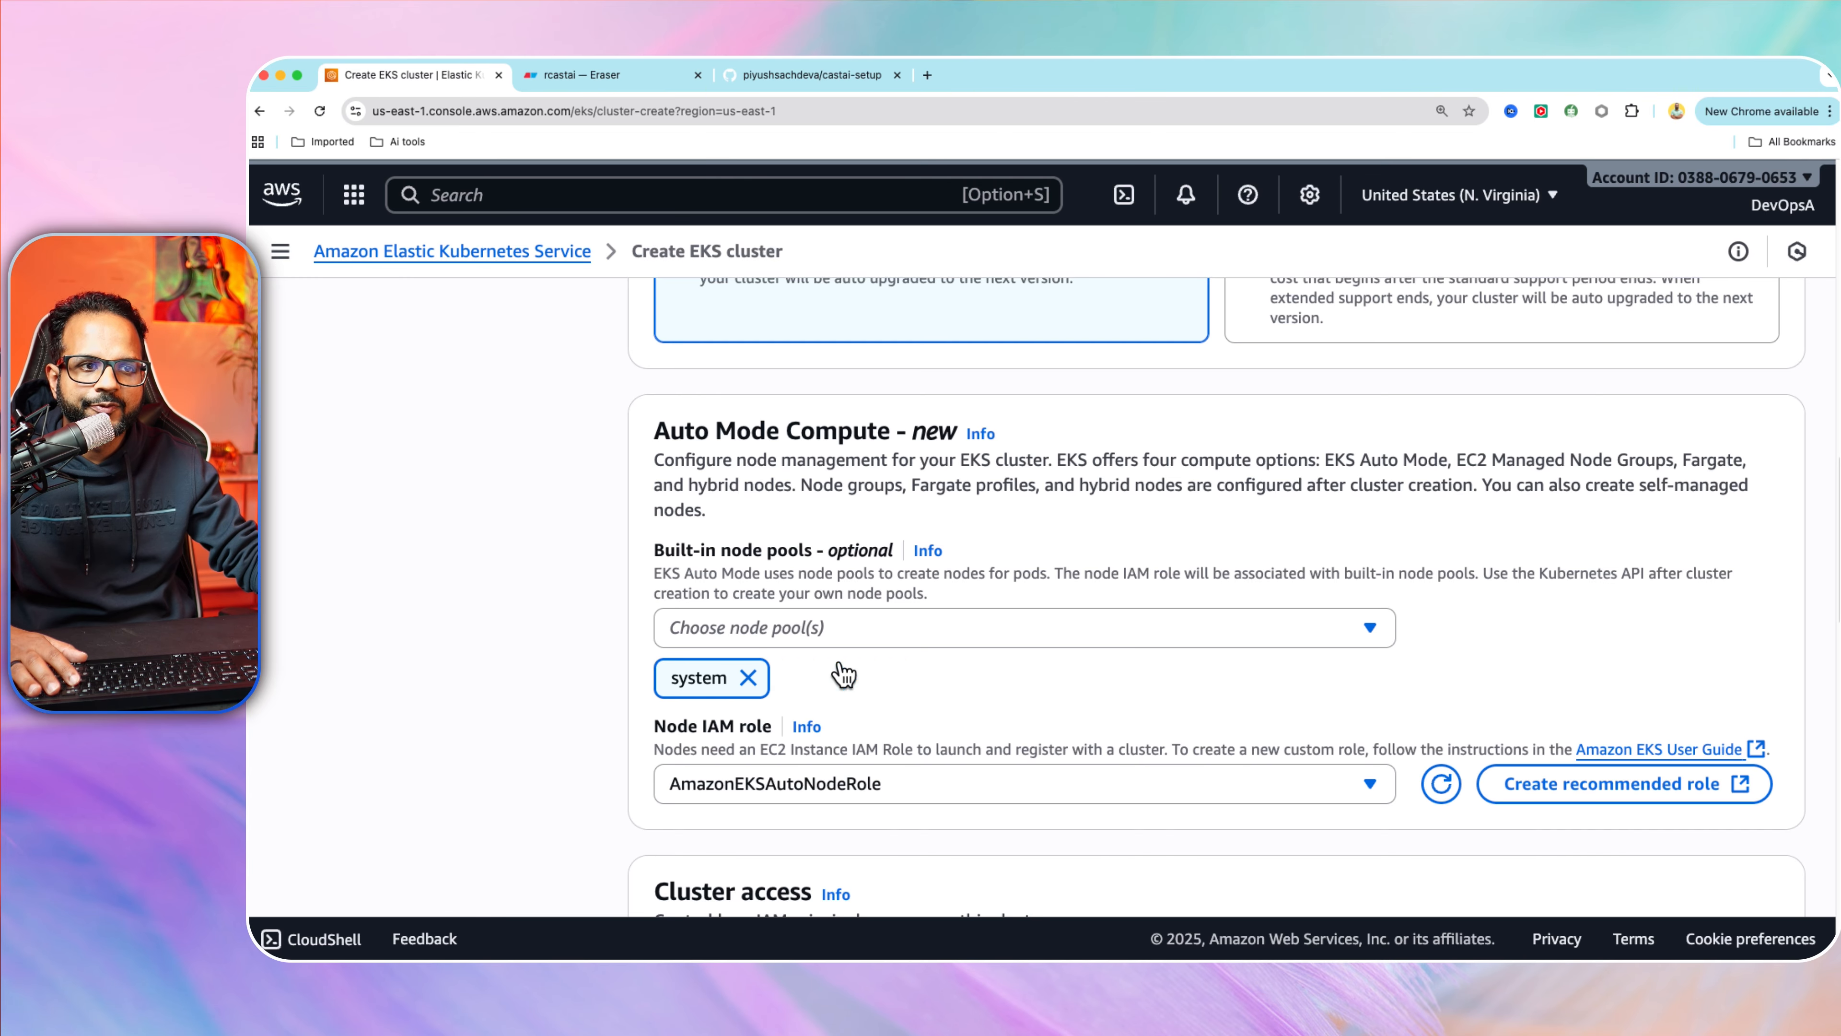
left_click(919, 623)
left_click(1623, 613)
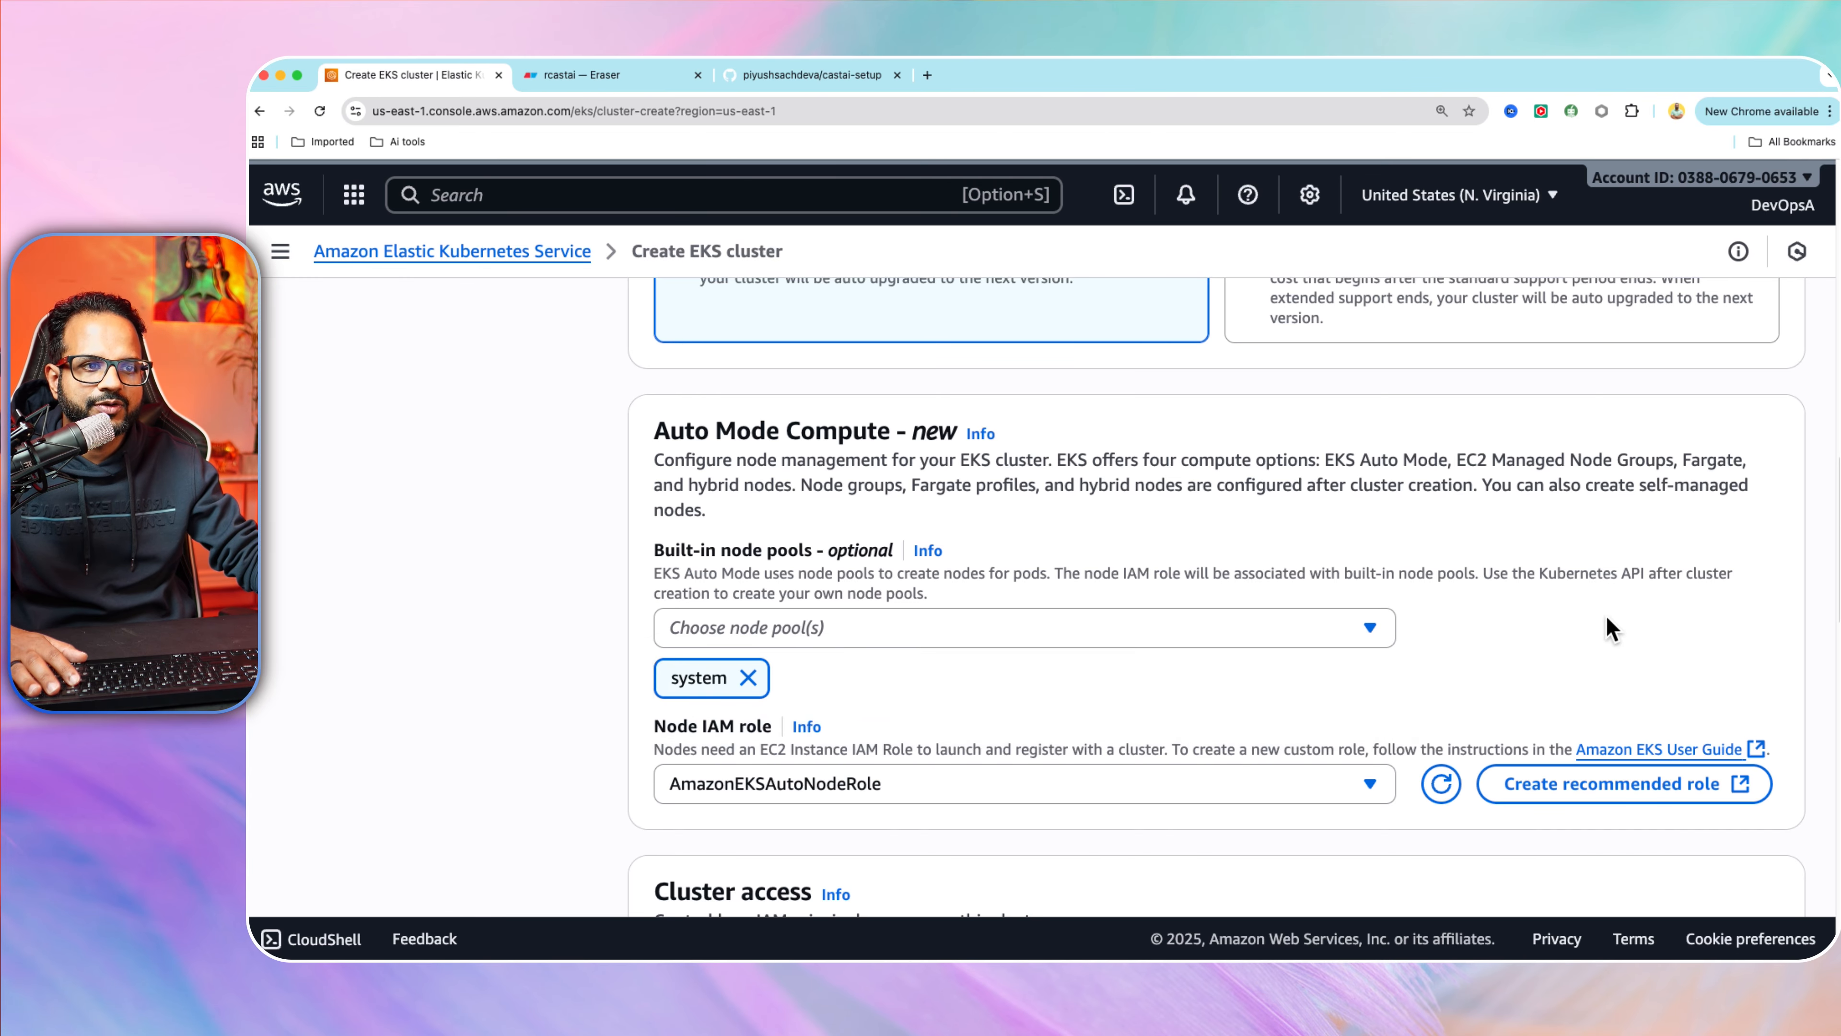
Keep the default cluster access, envelope encryption, zonal shift and deletion protection settings, and proceed to the networking step.
scroll(1266, 678, "down", 5)
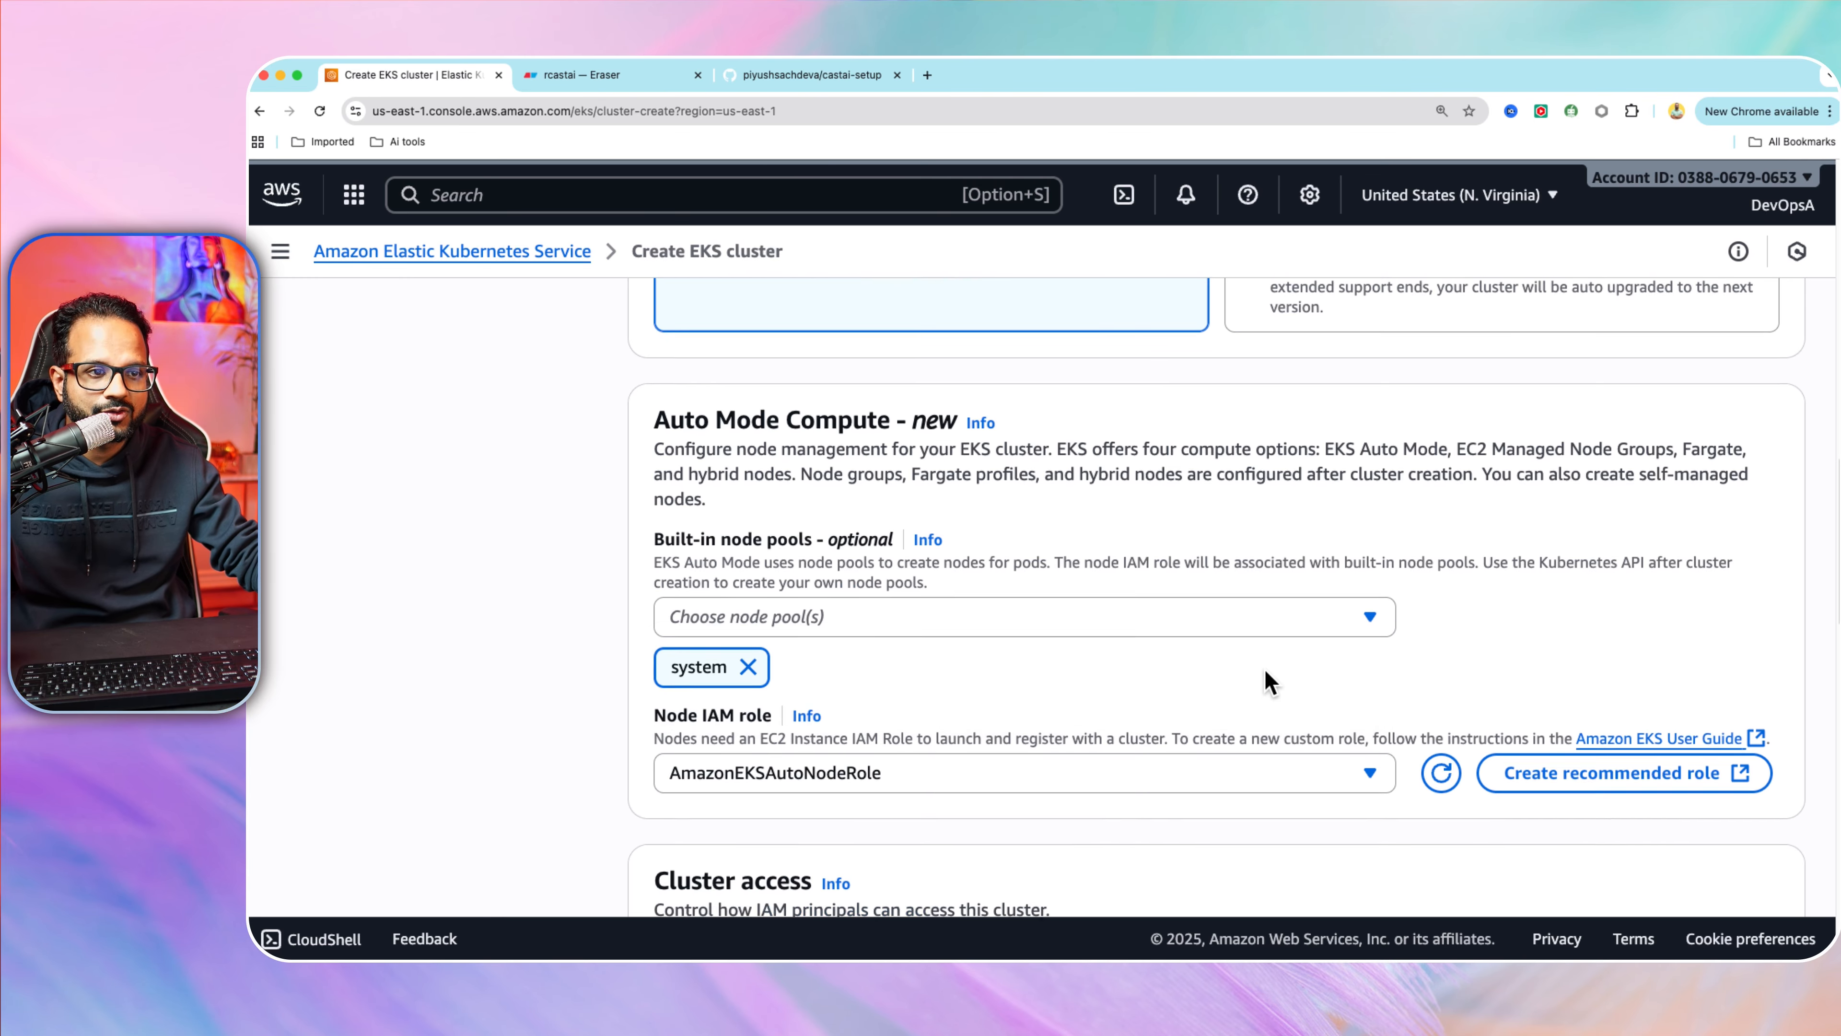
scroll(1174, 602, "down", 8)
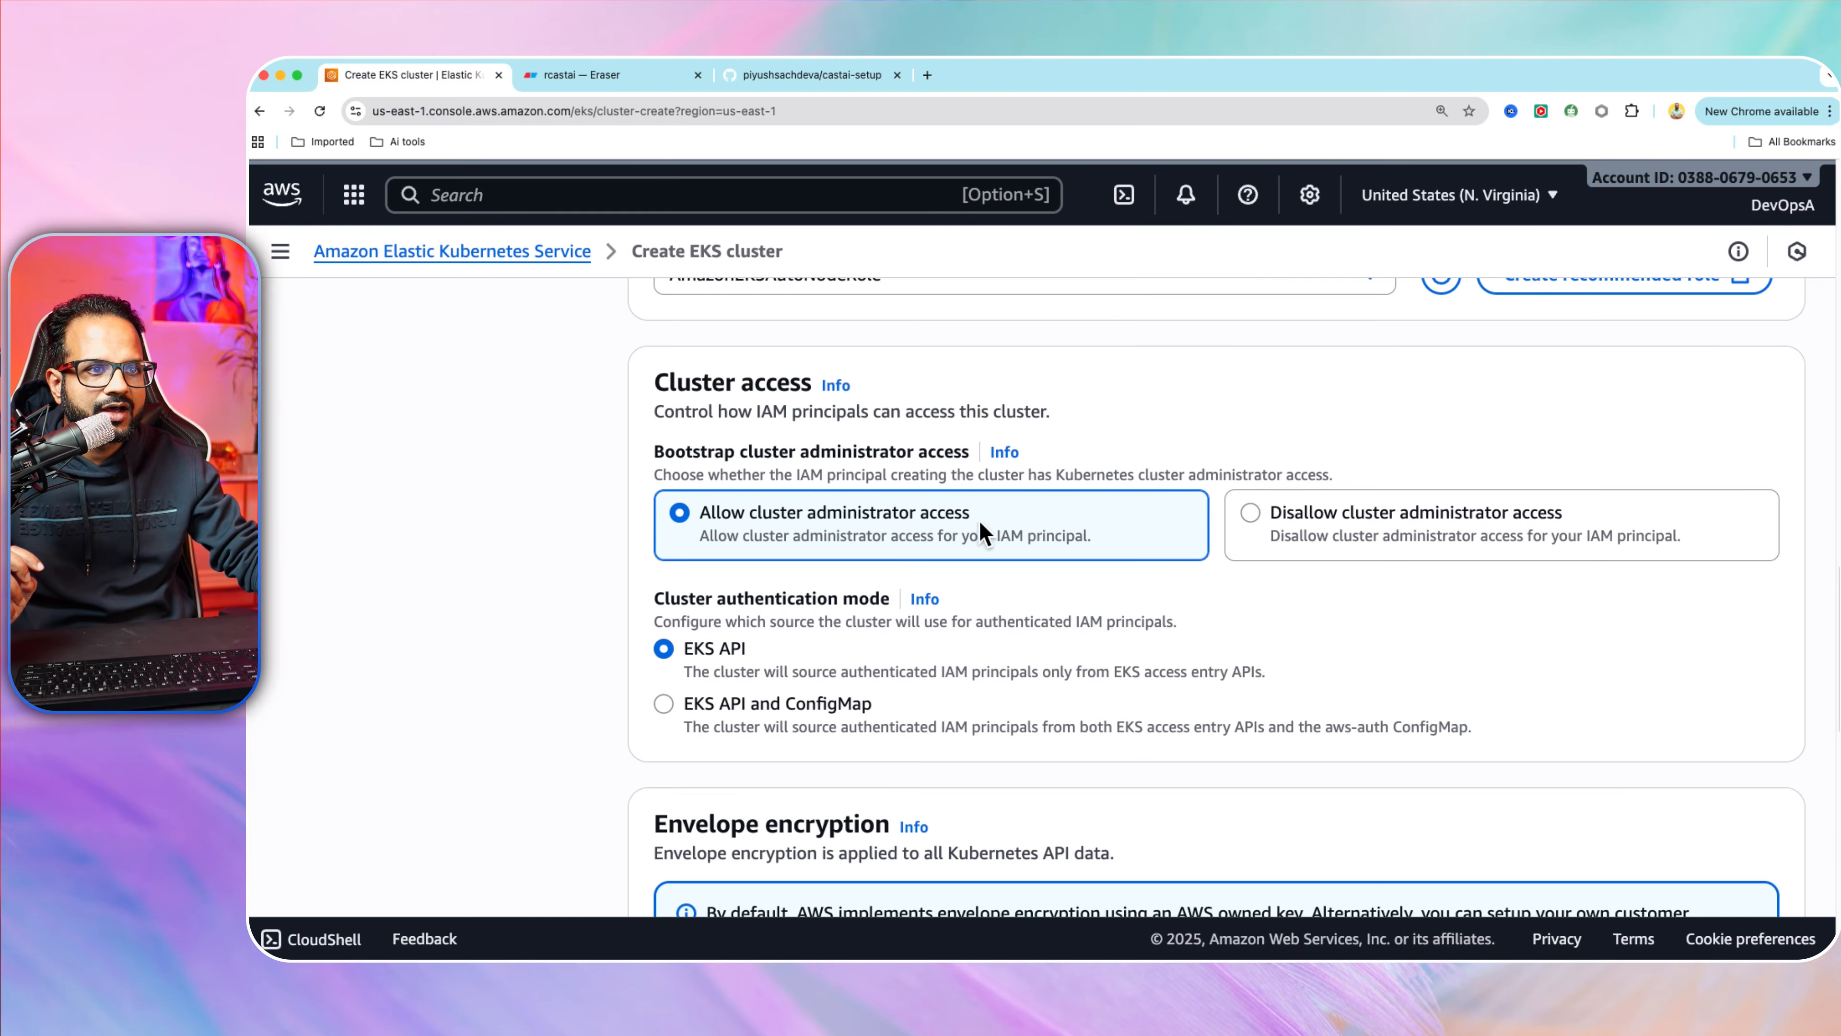
scroll(1112, 546, "down", 4)
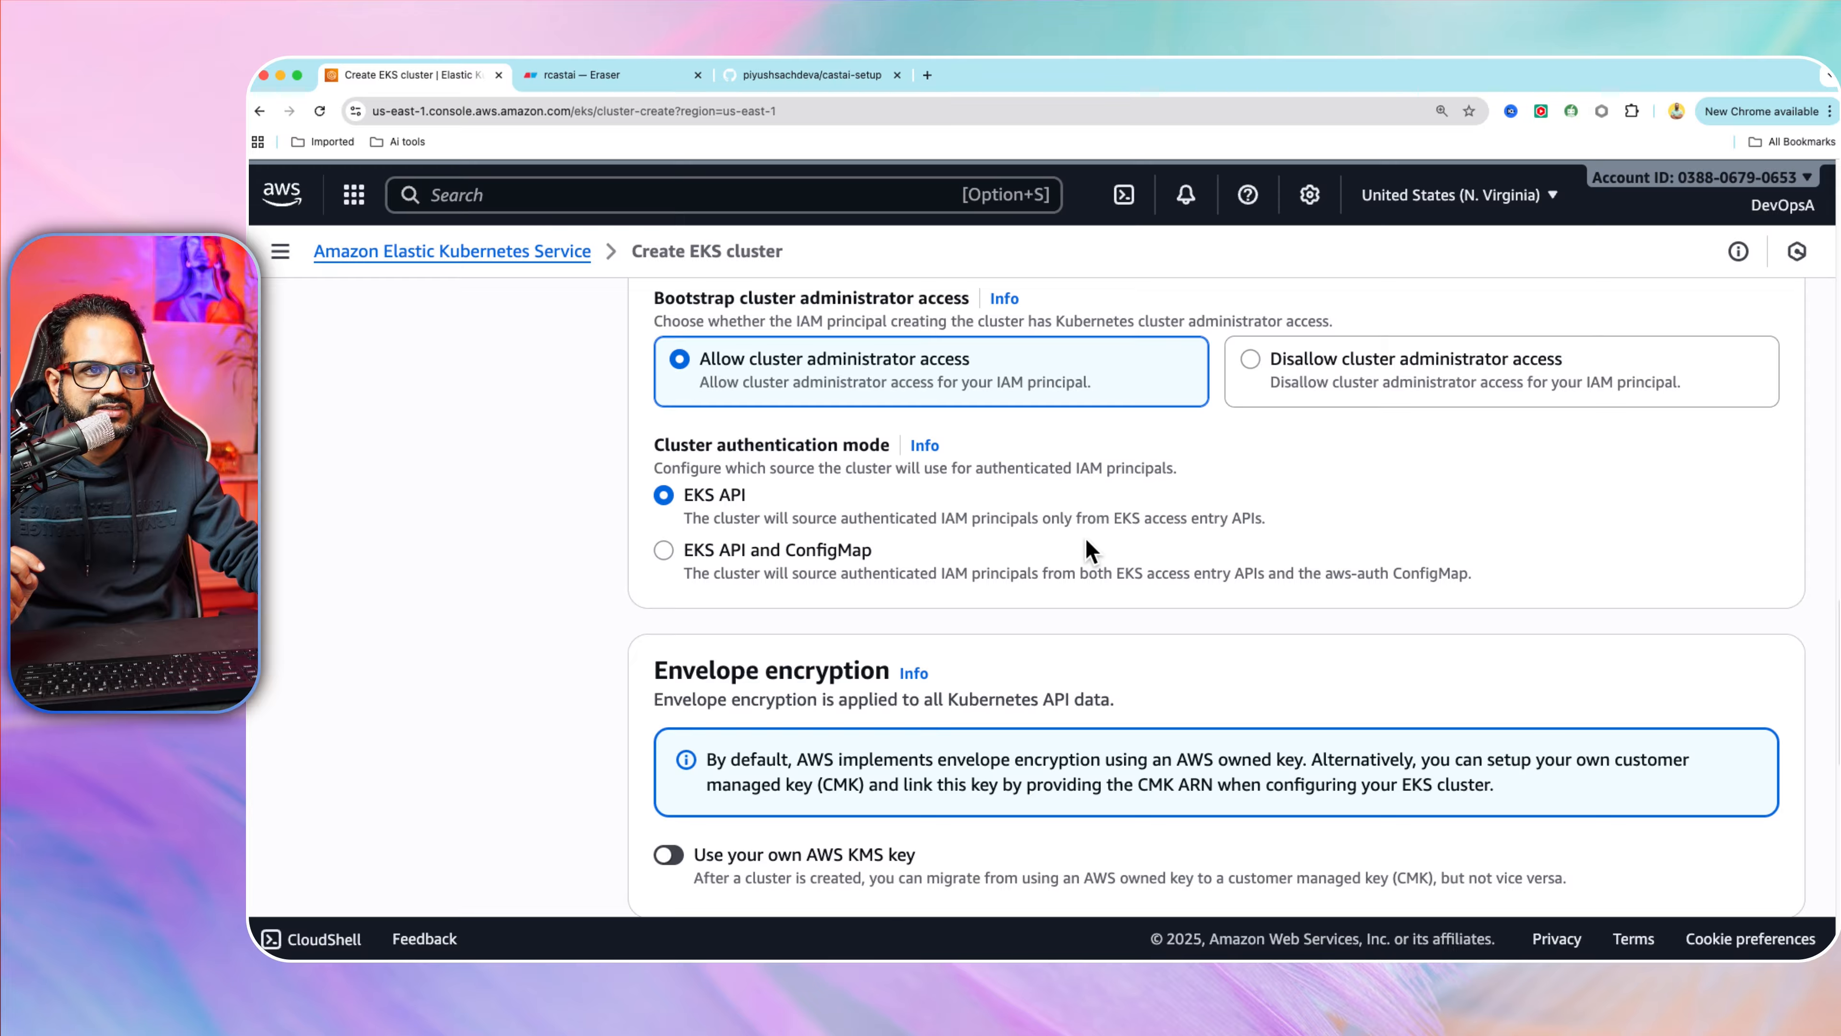
scroll(1086, 542, "down", 9)
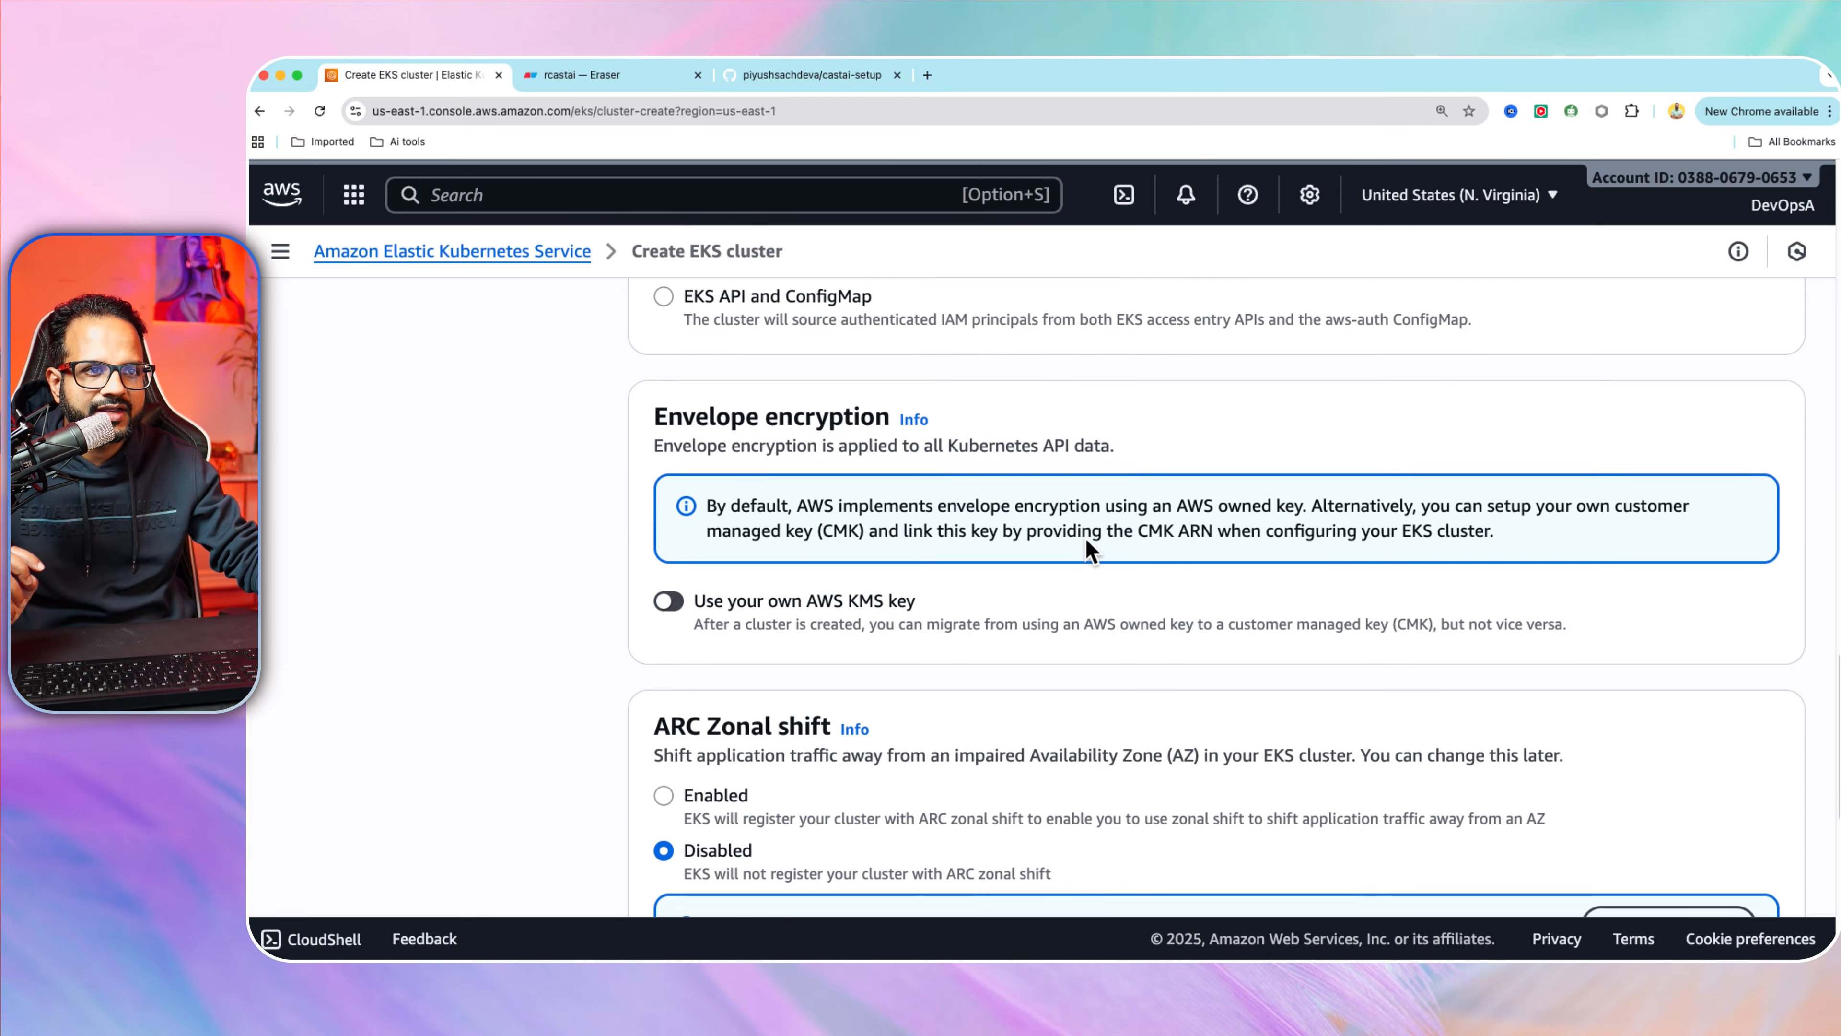
scroll(979, 582, "down", 14)
scroll(979, 581, "up", 10)
scroll(977, 578, "up", 10)
scroll(986, 595, "down", 15)
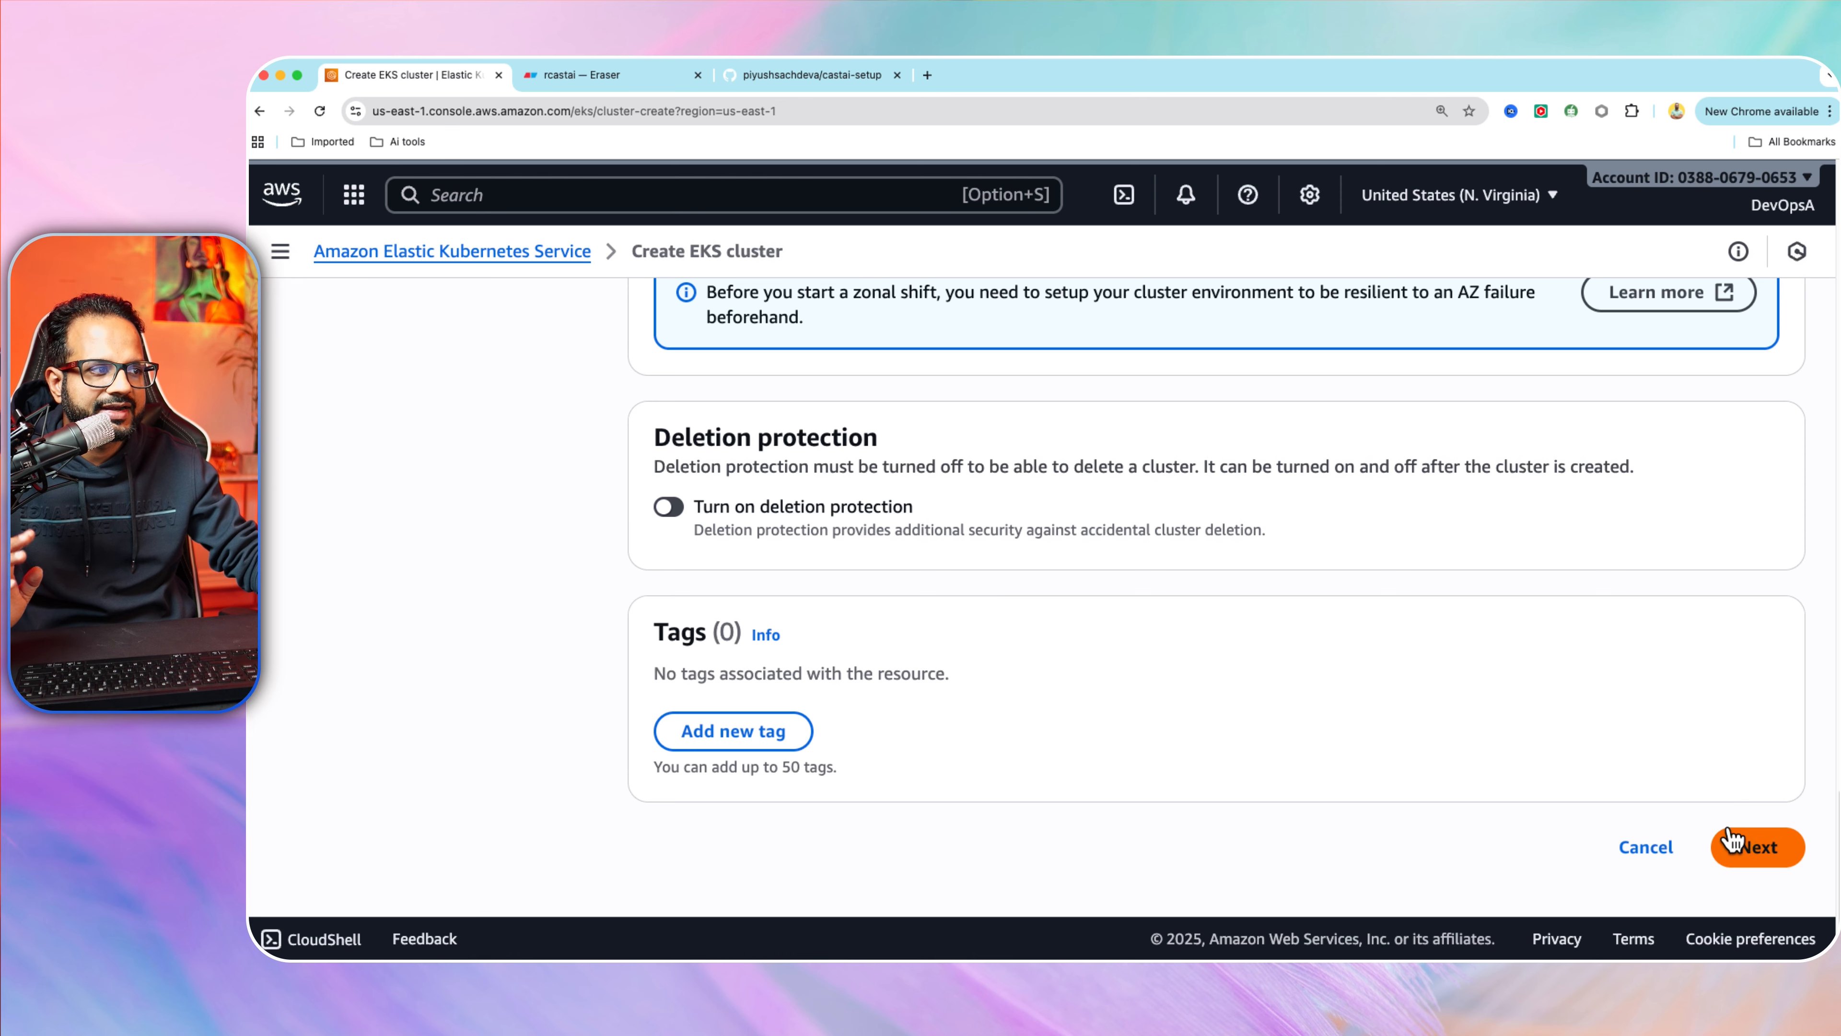
left_click(1747, 846)
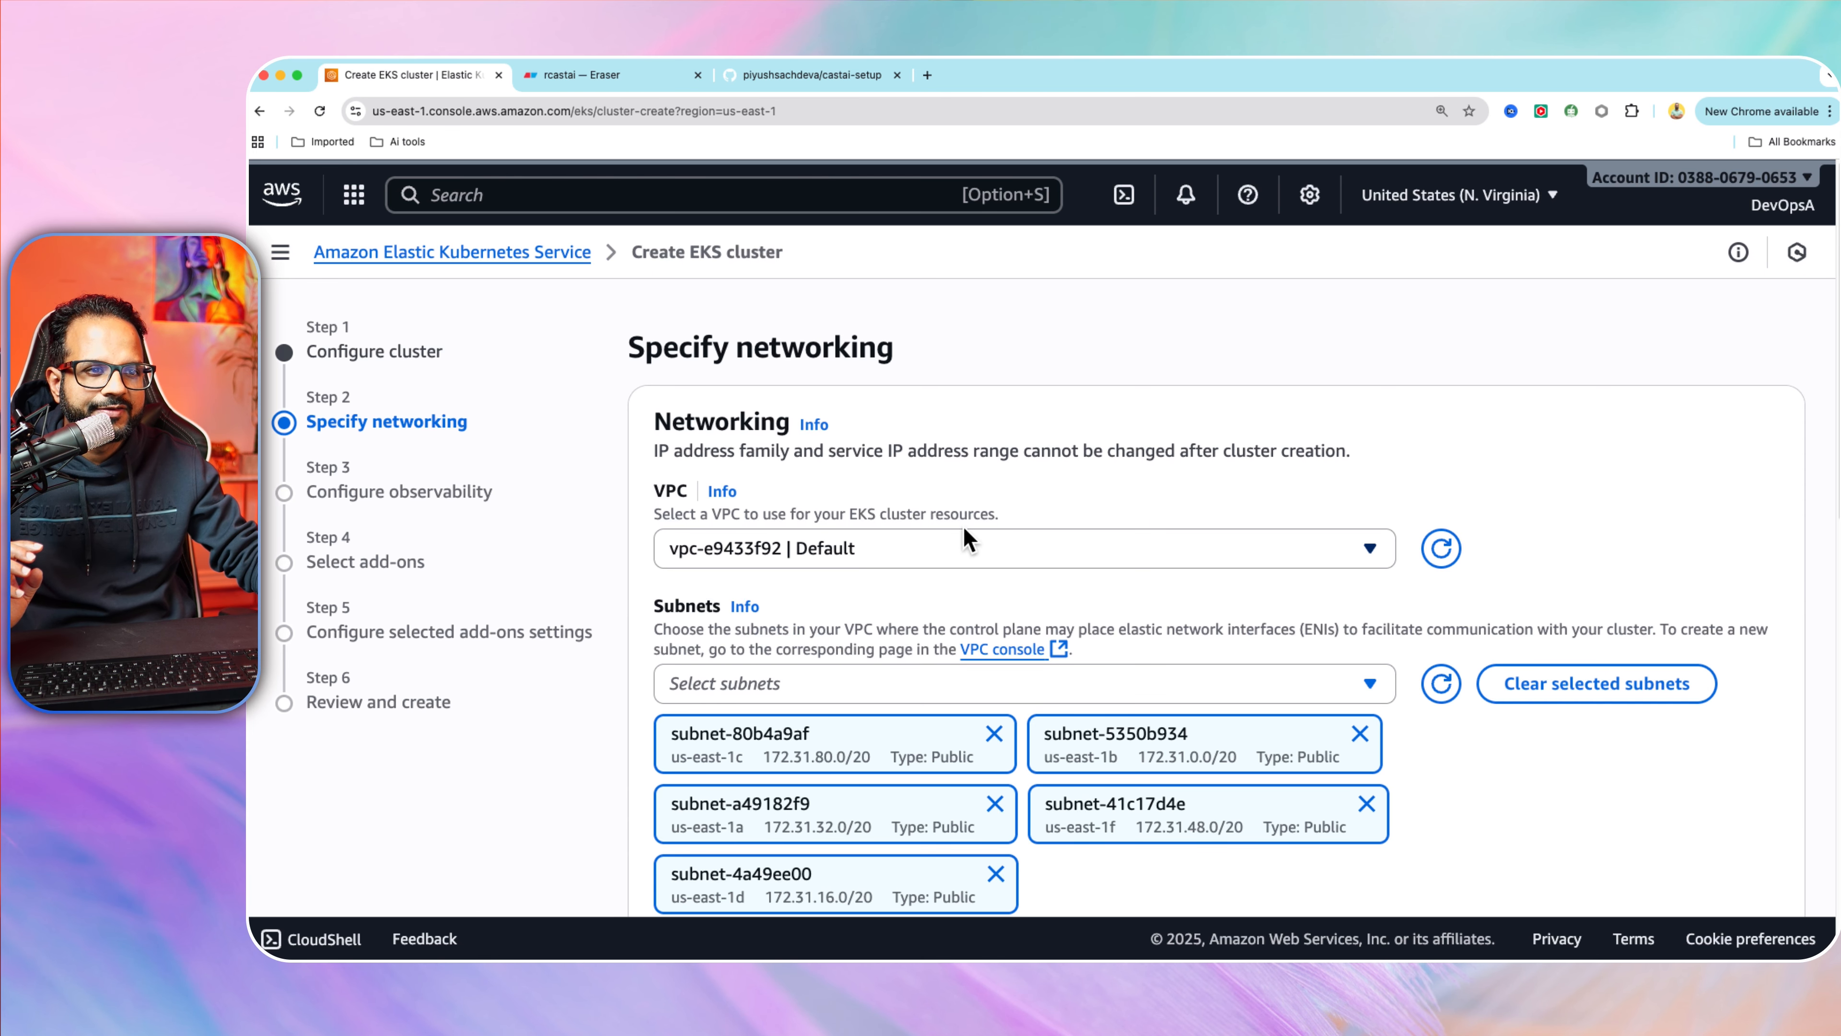
Examine the preselected VPC, subnets, security groups, IP address family and cluster endpoint access options.
scroll(964, 537, "down", 3)
scroll(1126, 502, "down", 2)
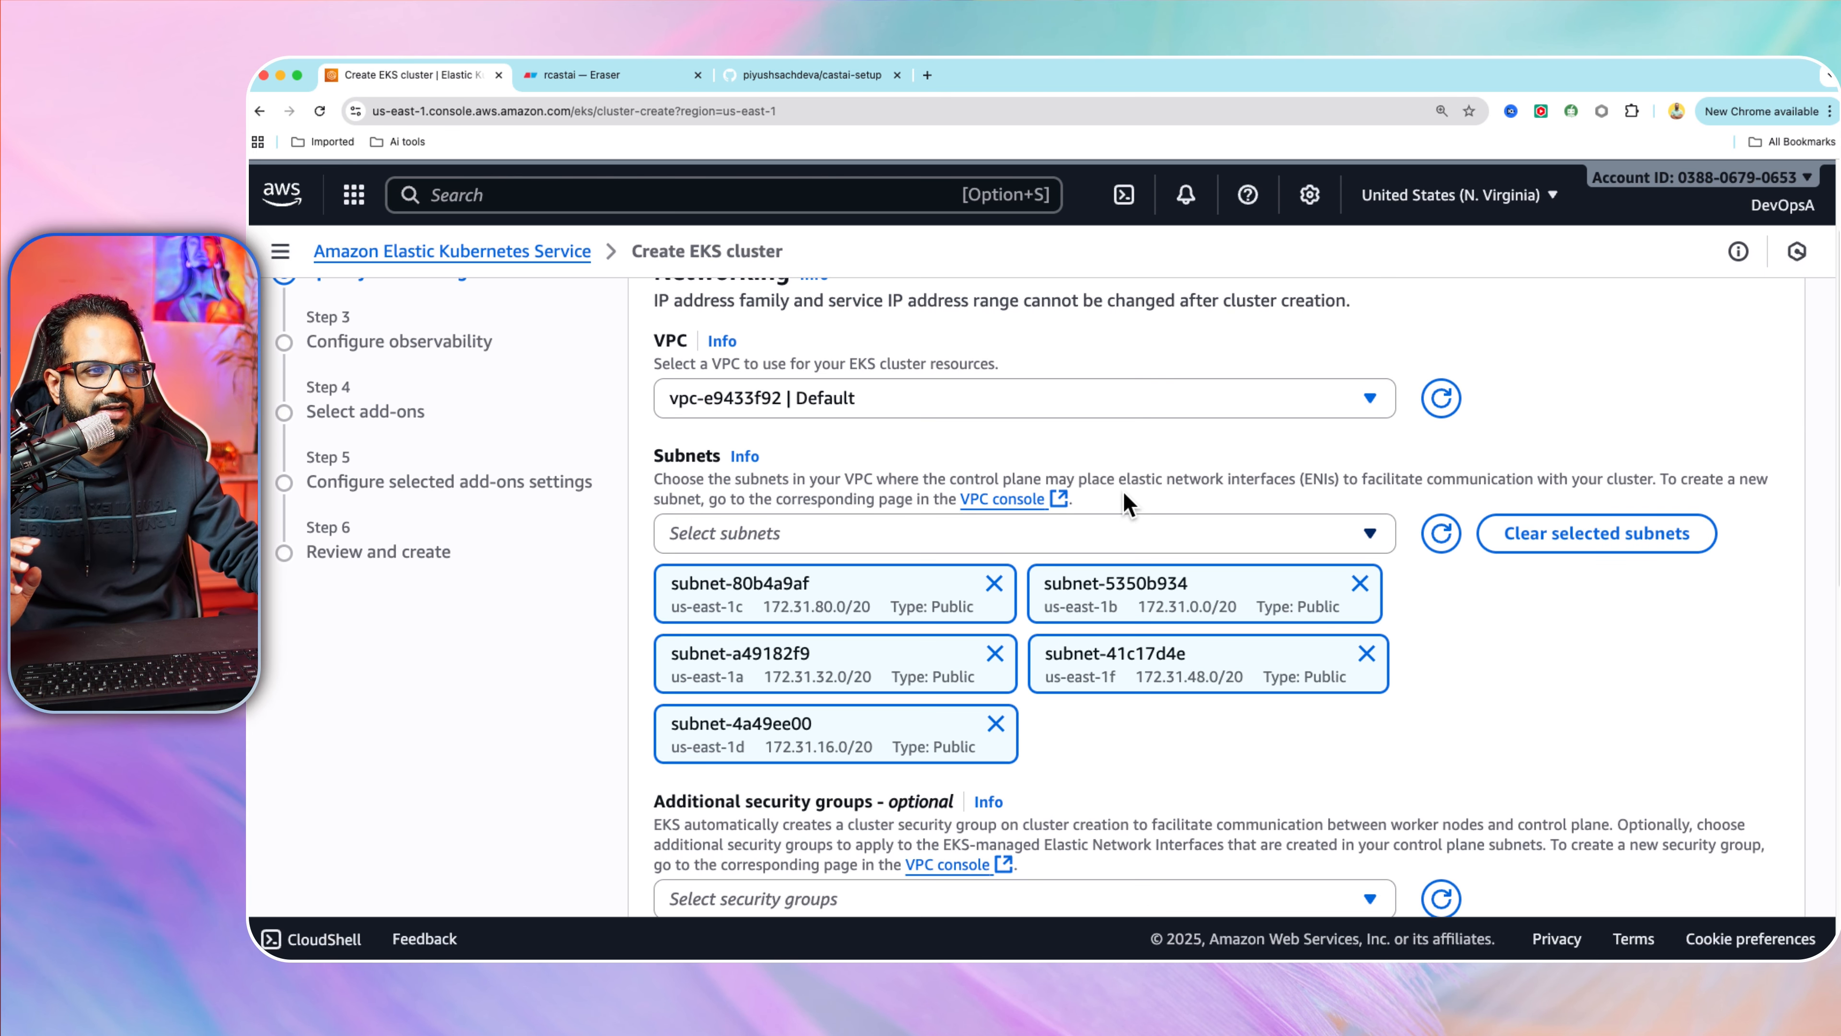
scroll(1116, 509, "down", 5)
scroll(1088, 541, "down", 6)
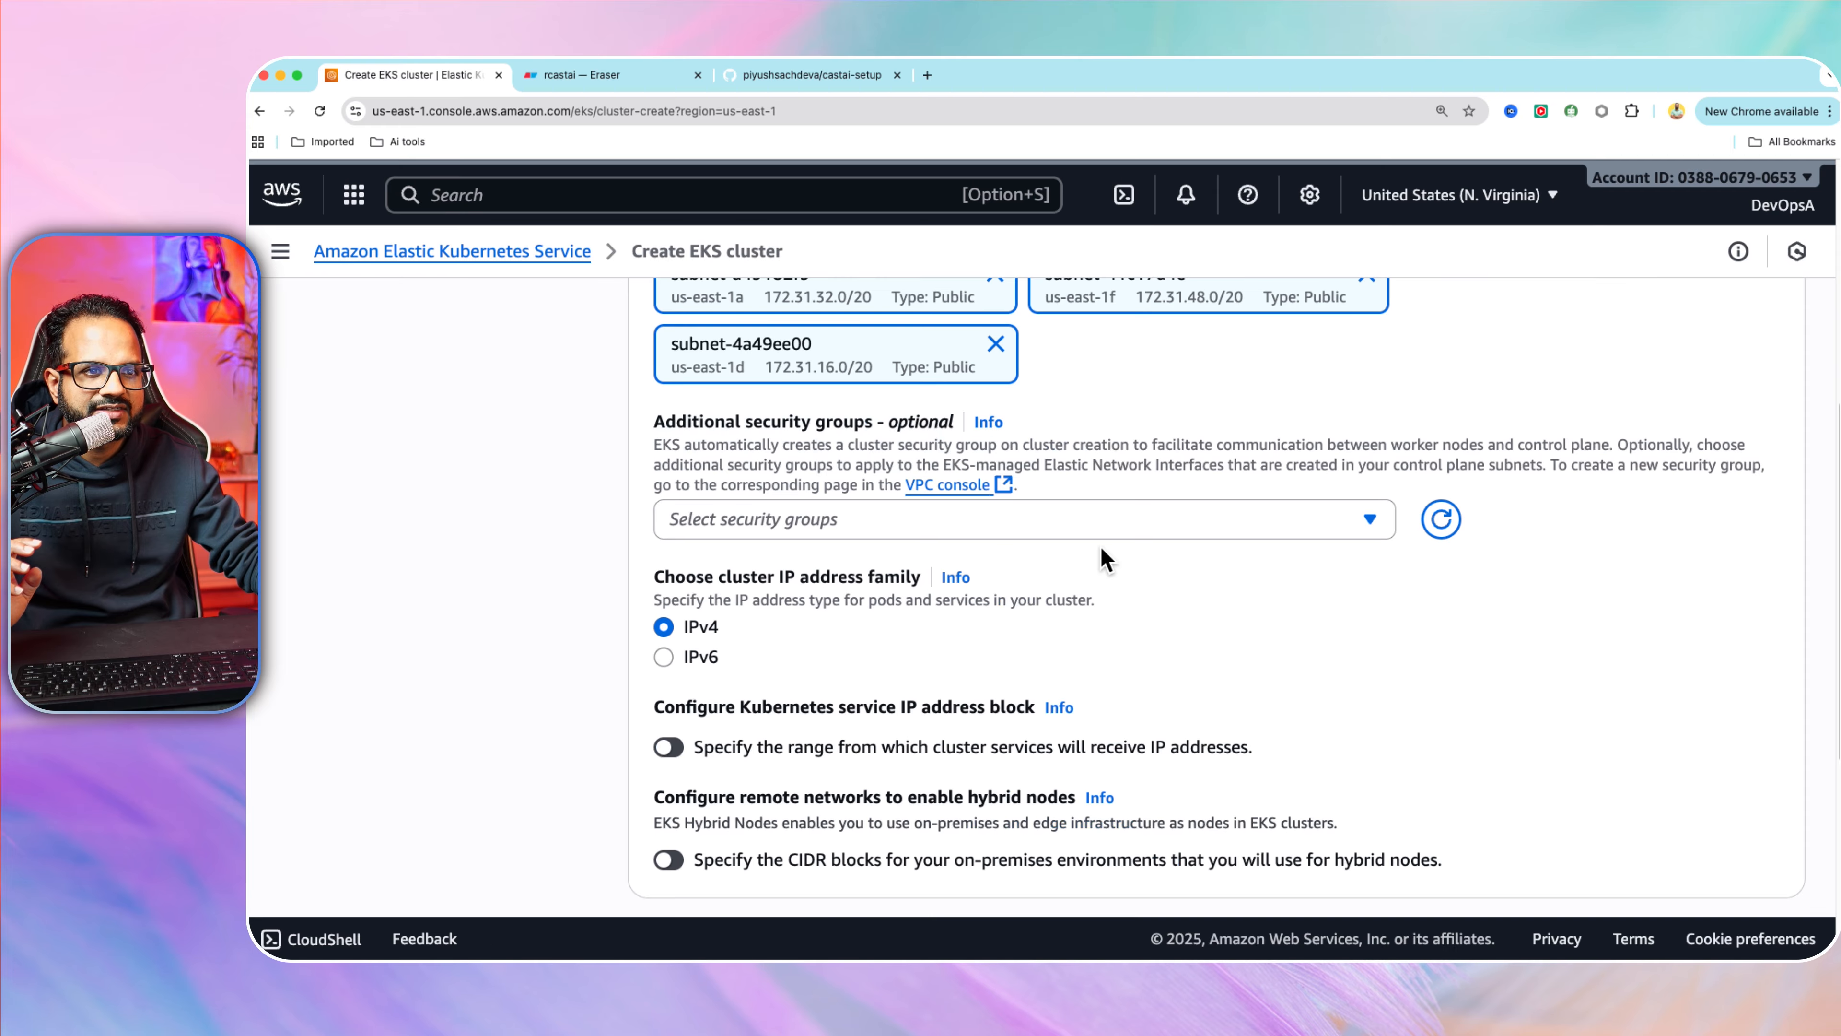
scroll(1155, 532, "down", 7)
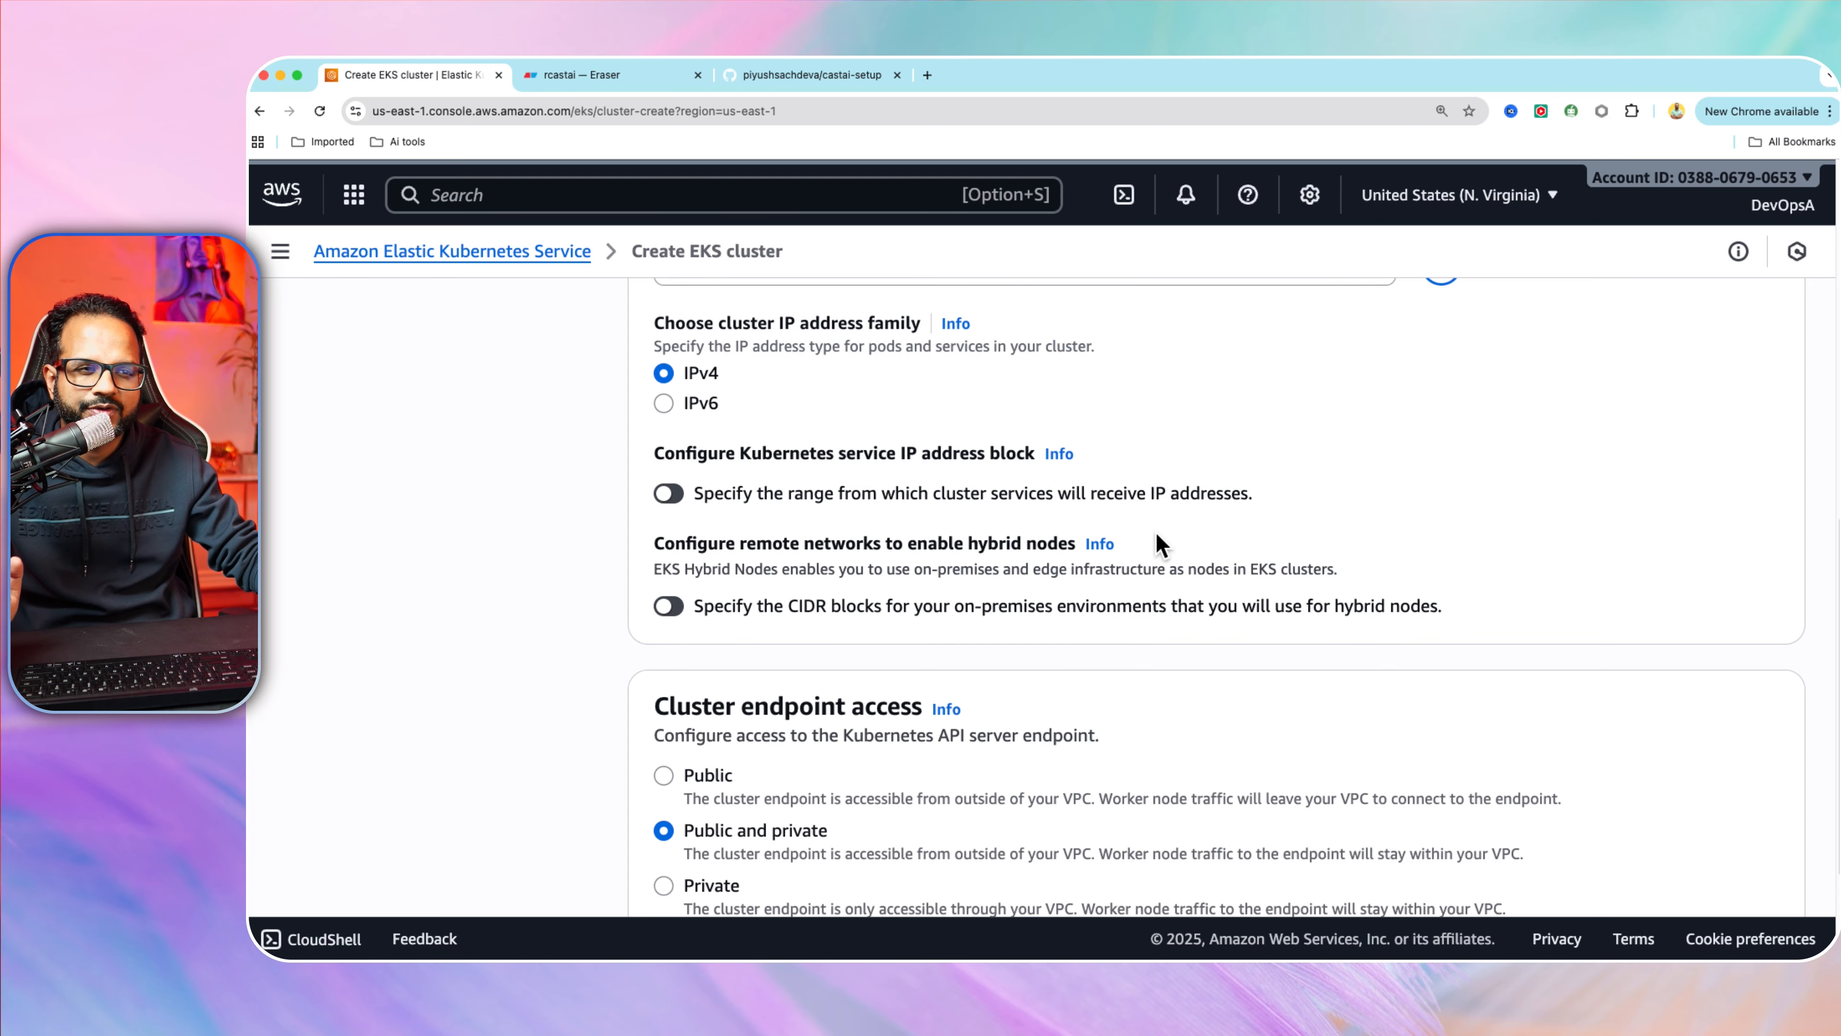
scroll(957, 542, "down", 5)
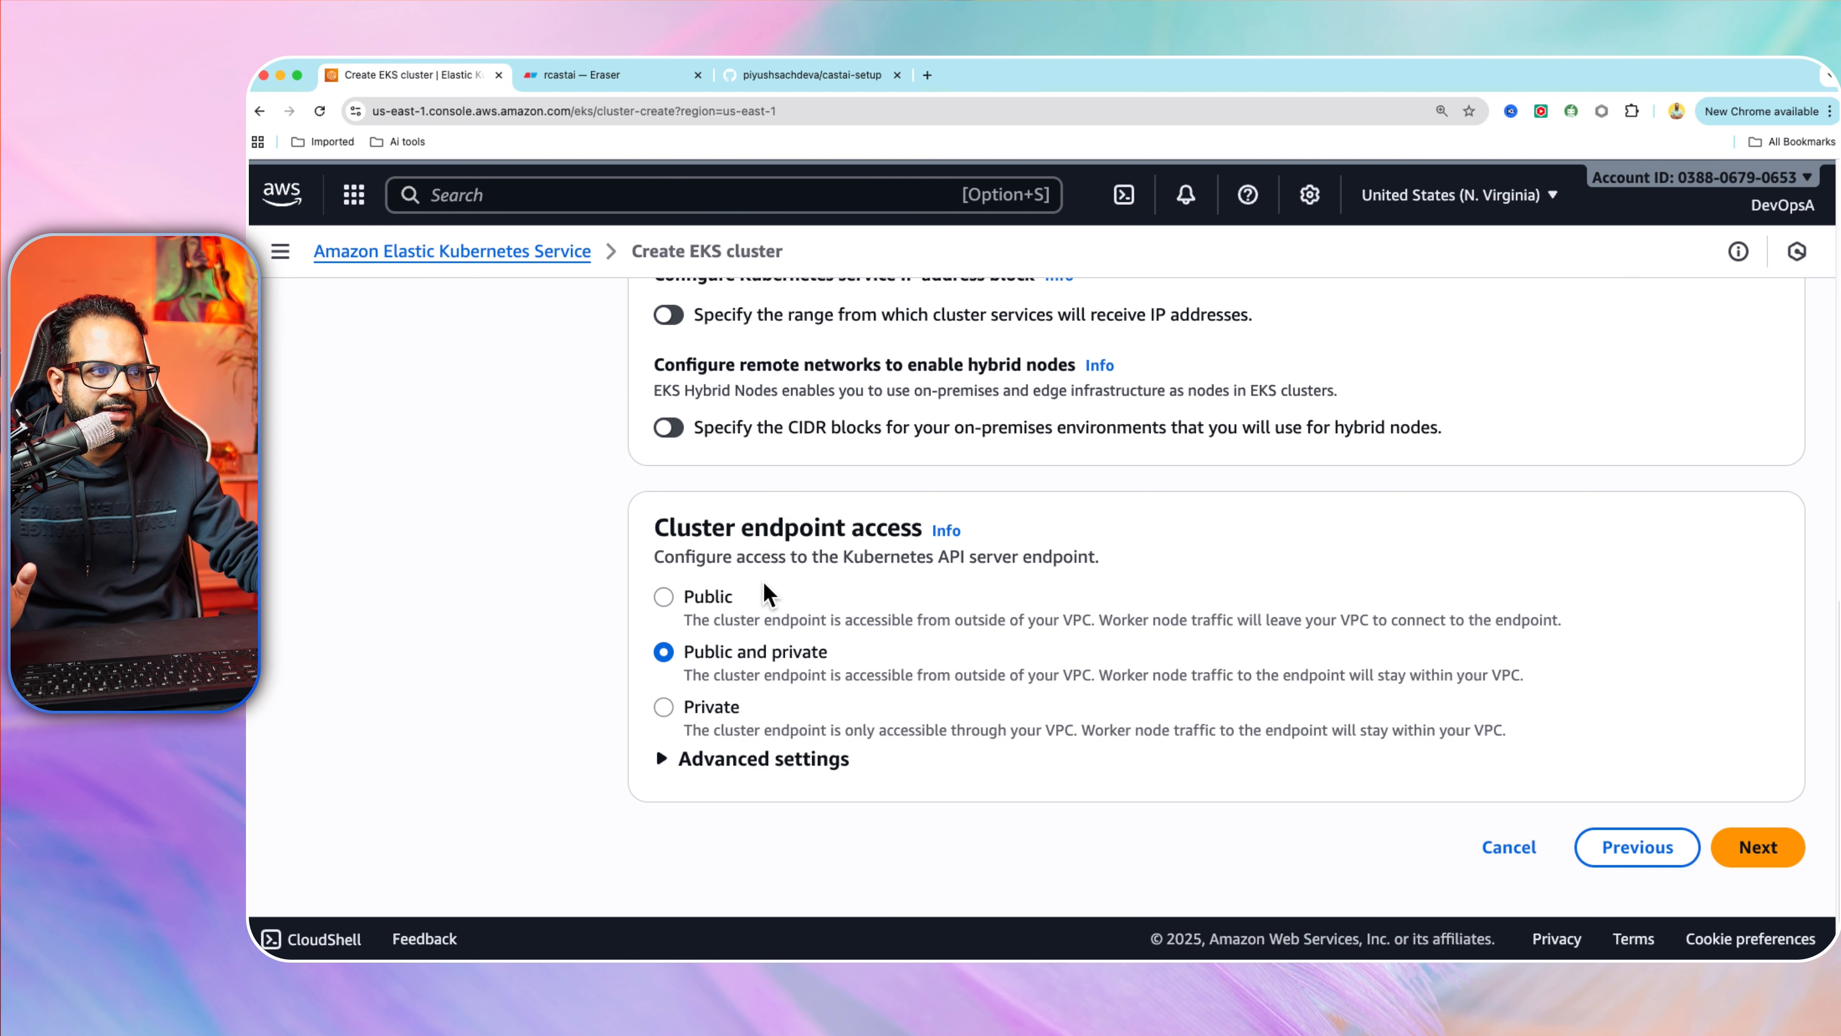
Check the required cluster endpoint access in the castai-setup guide on GitHub, and return to the AWS console.
left_click(807, 72)
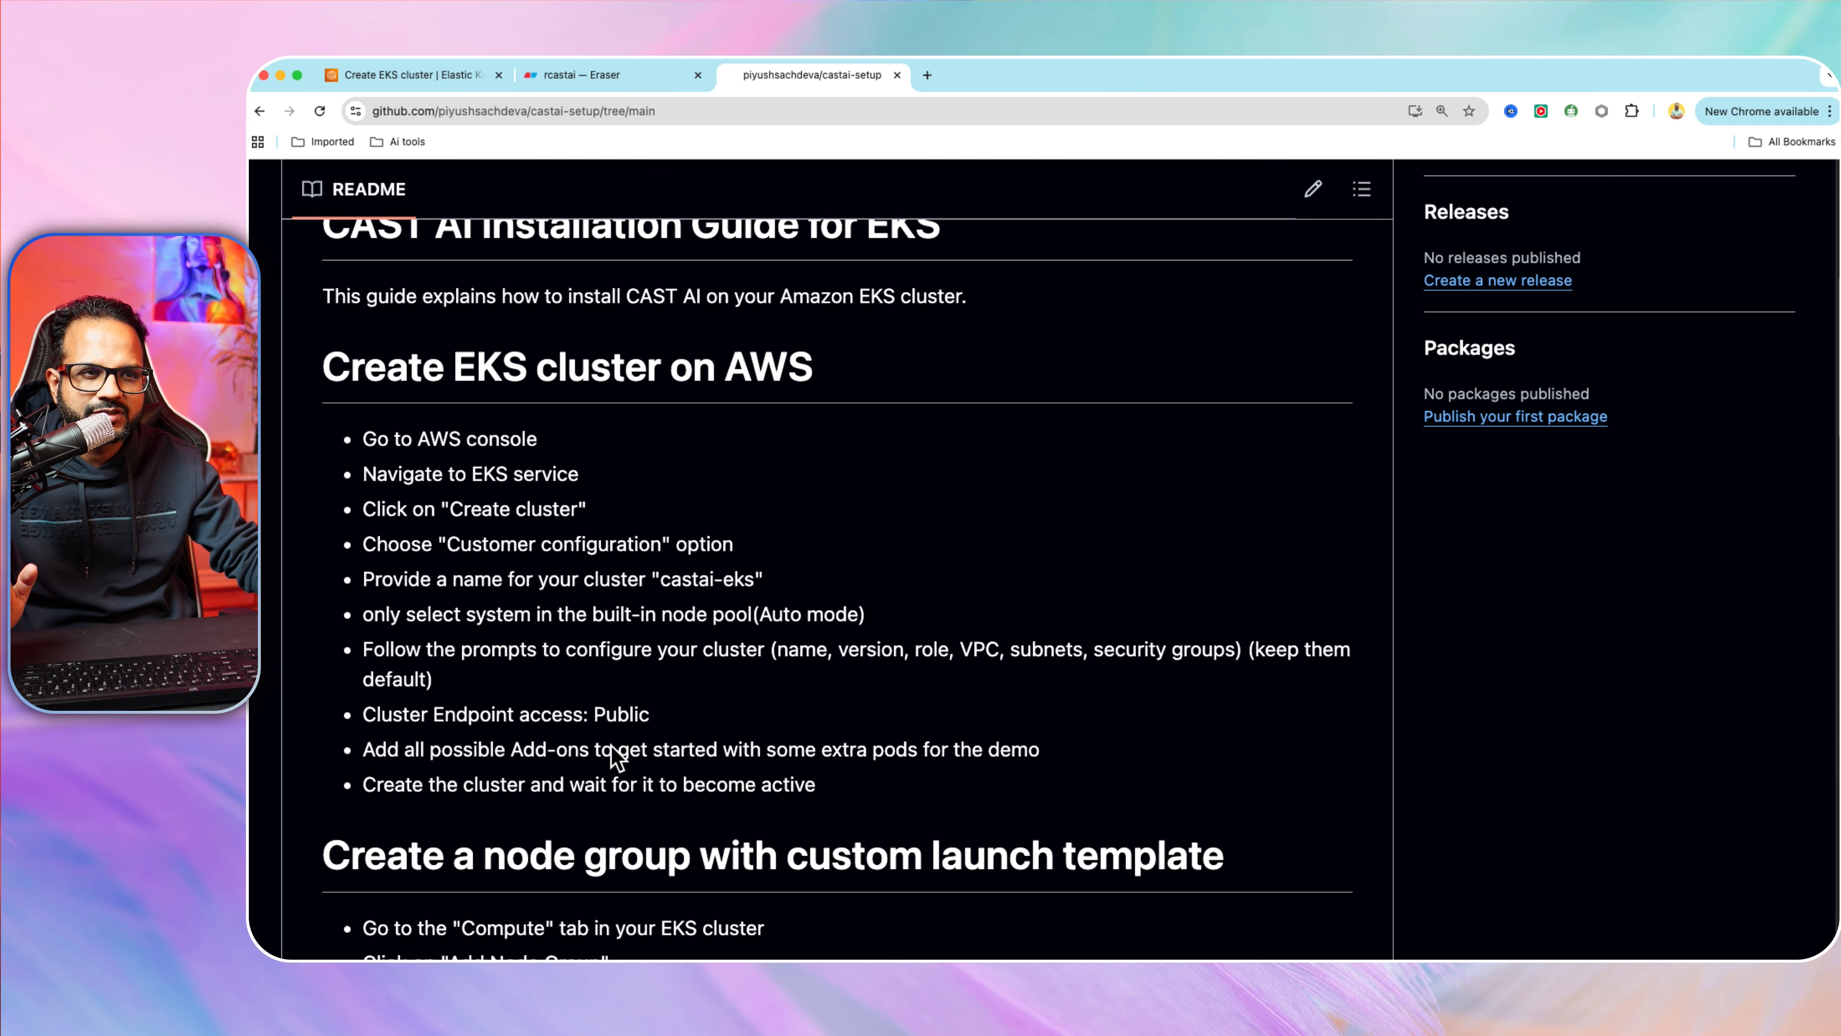
left_click_drag(427, 704, 752, 700)
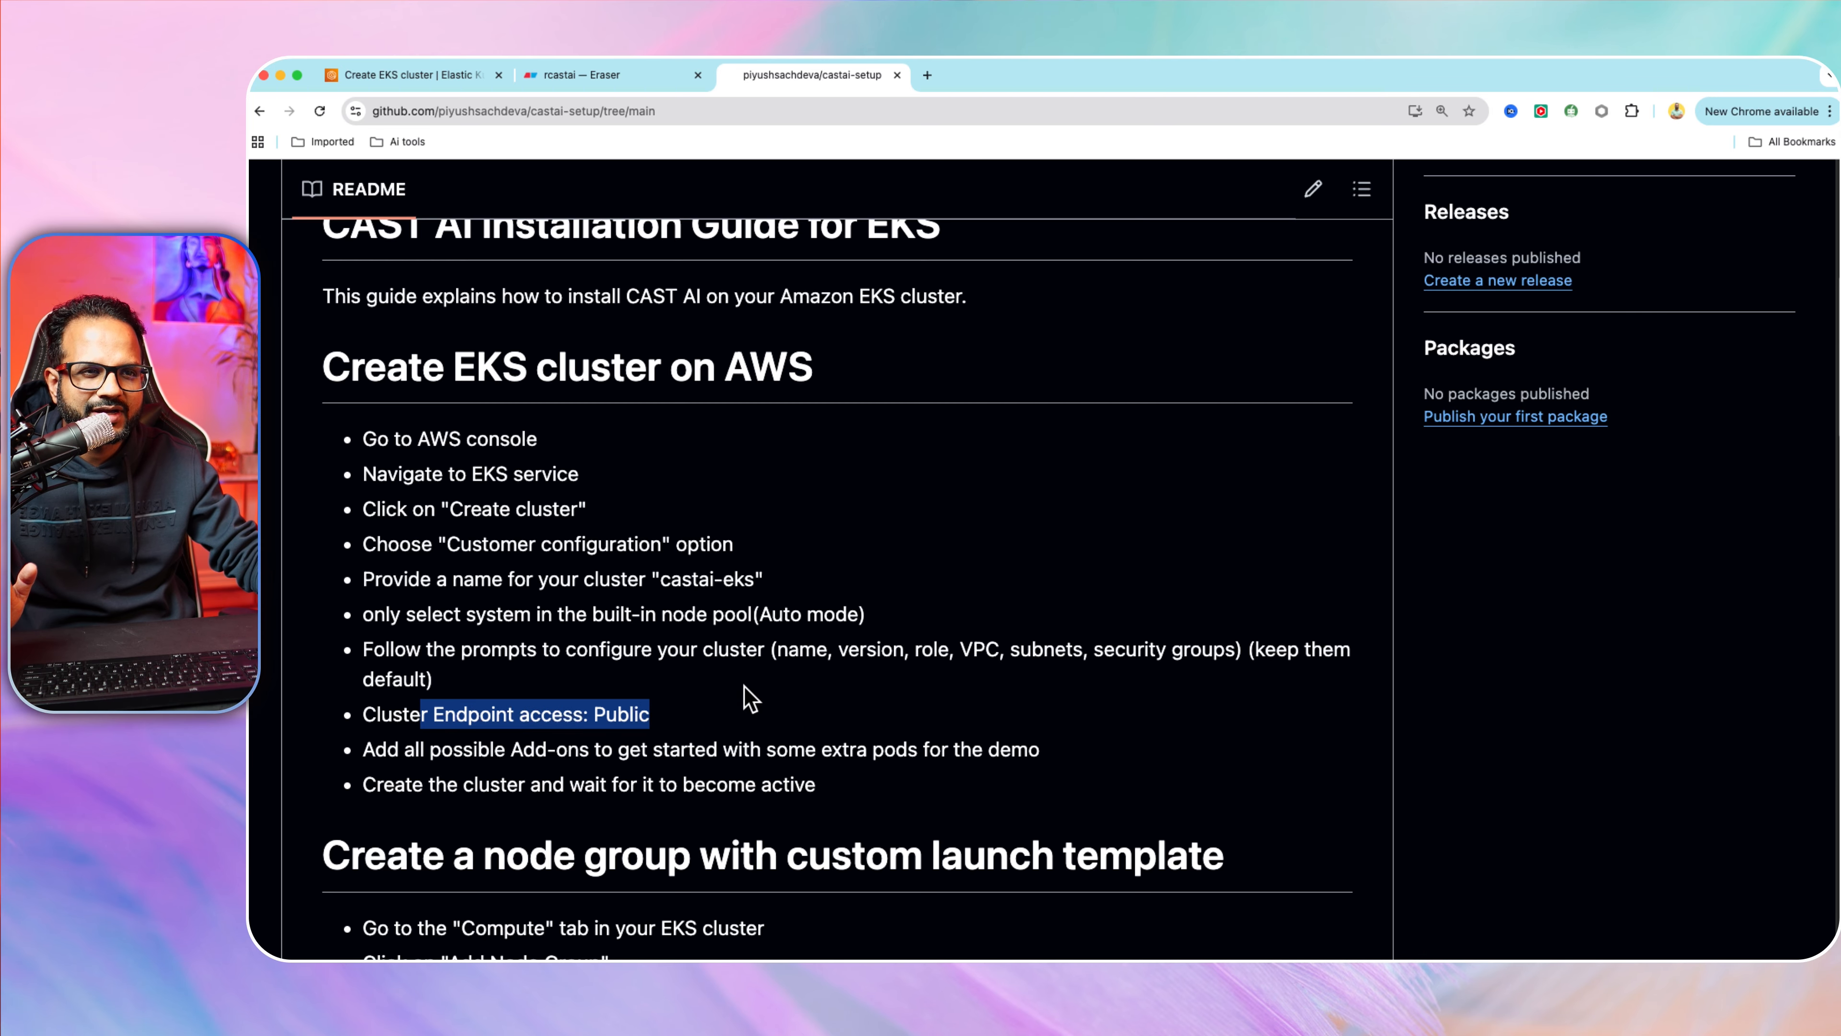
left_click(754, 701)
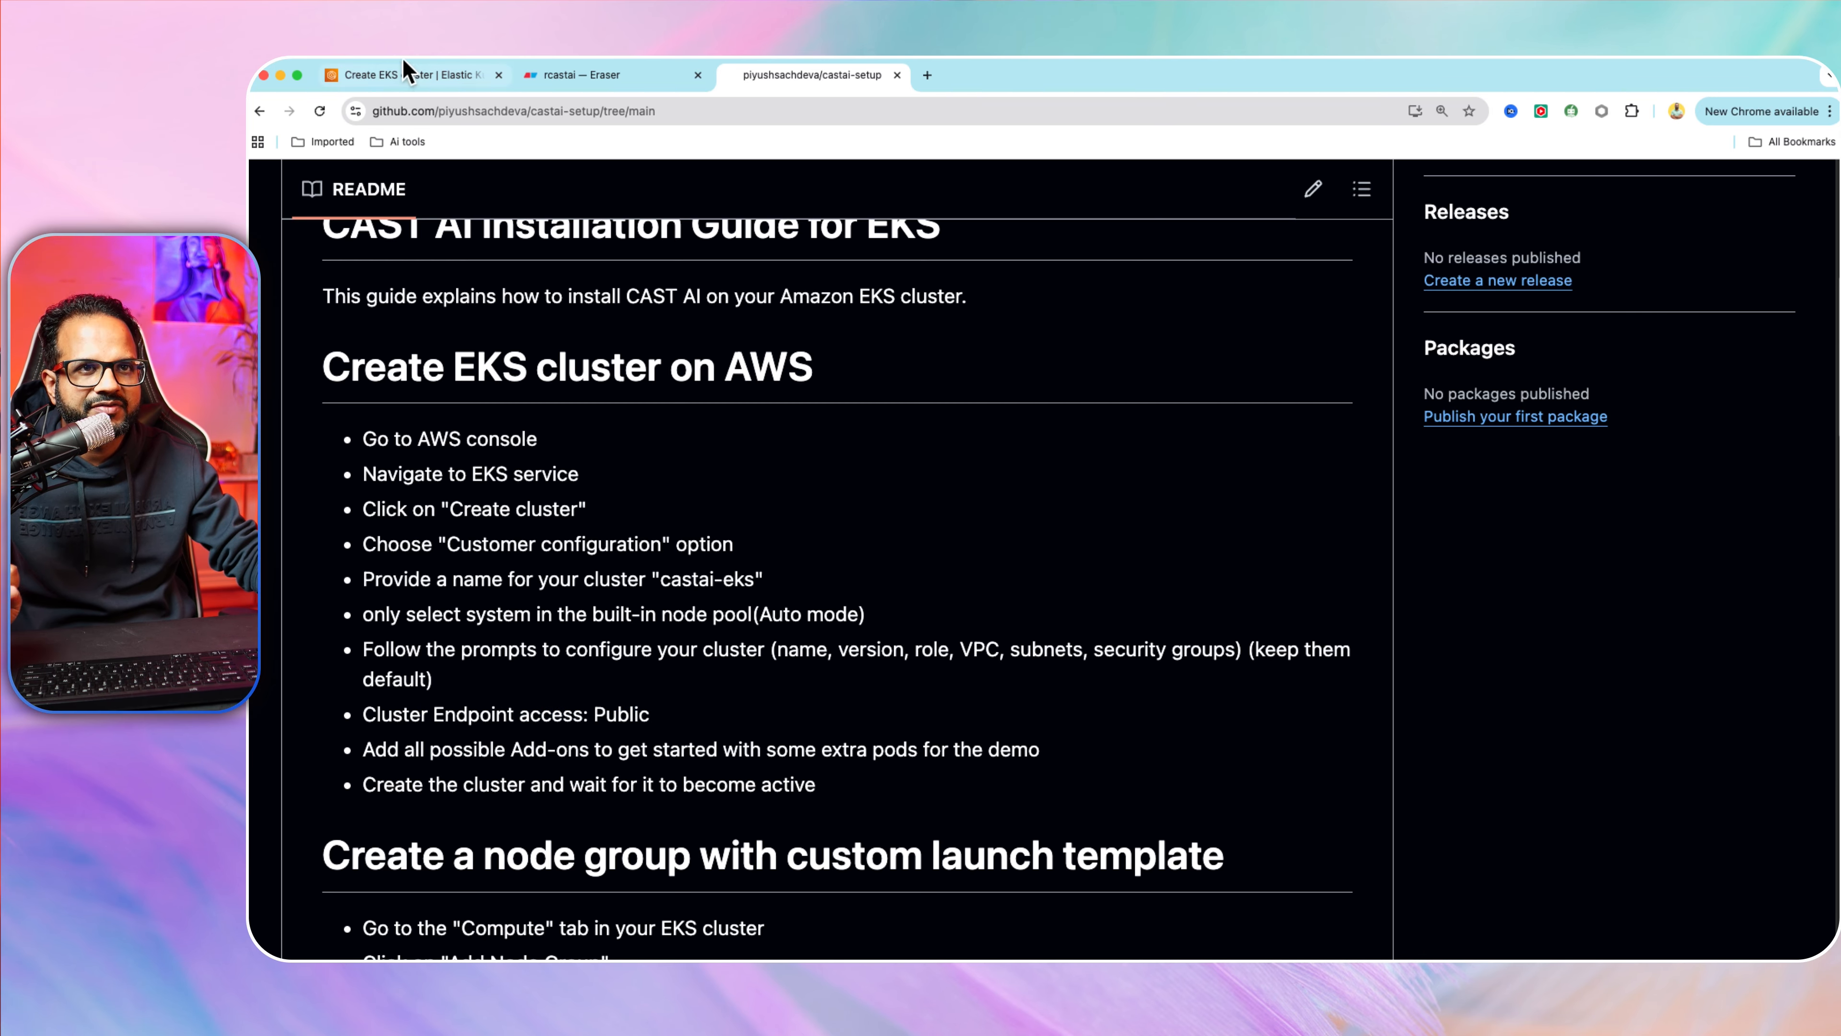
left_click(418, 76)
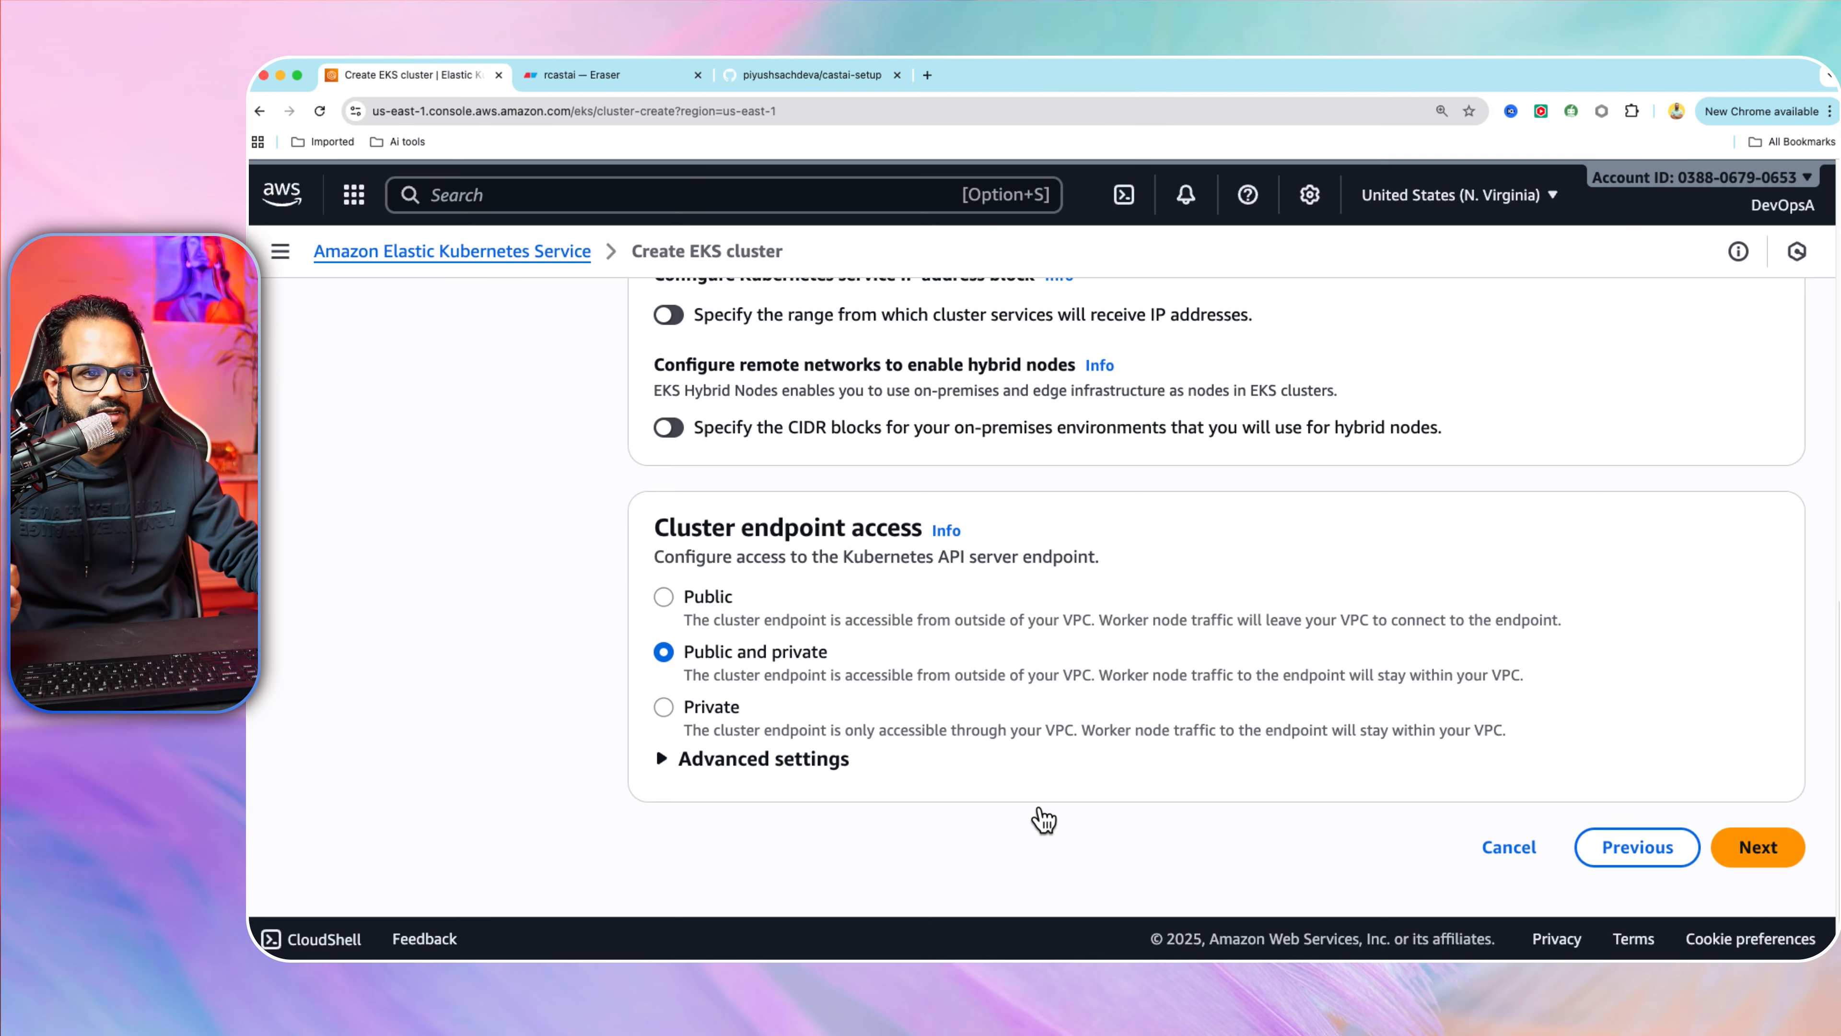
Expand the advanced settings for cluster endpoint access, keep Public and private with the default CIDR block, and proceed to observability.
left_click(761, 757)
scroll(1040, 773, "down", 3)
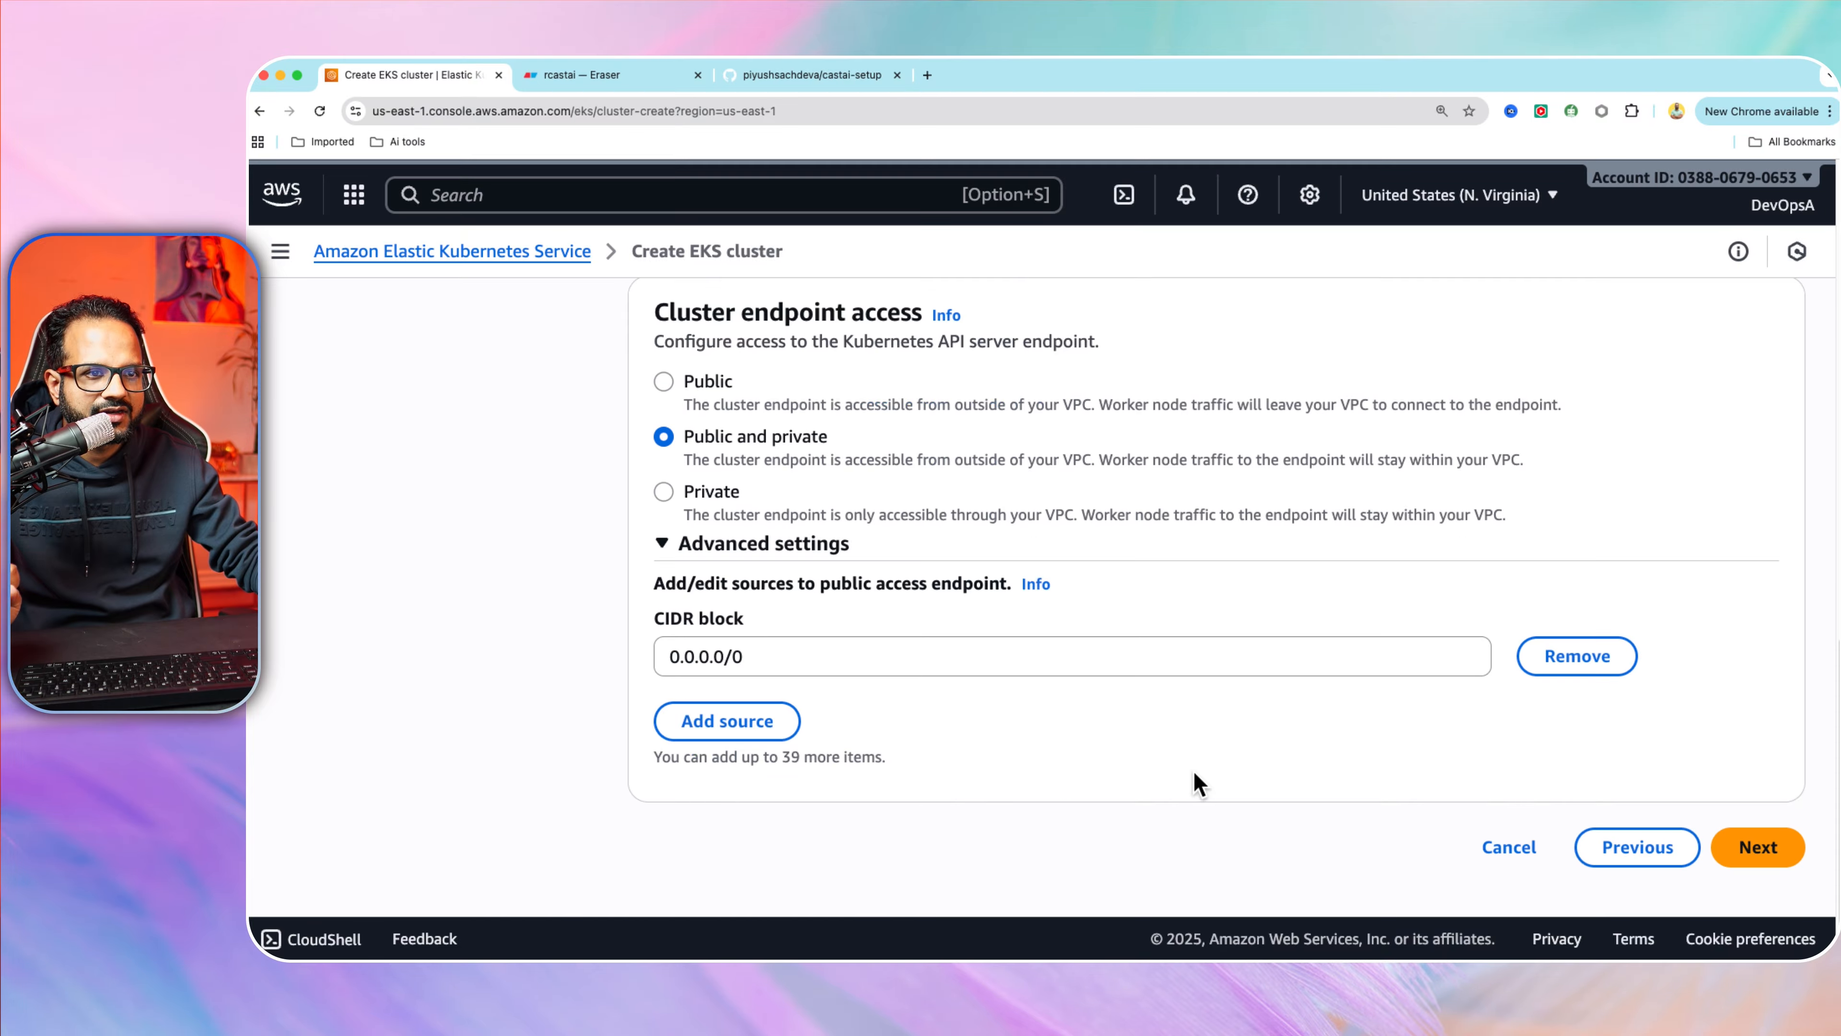
left_click(1754, 848)
Keep all metrics and control plane log options turned off, and proceed to the add-on selection.
scroll(949, 700, "down", 2)
scroll(952, 700, "down", 2)
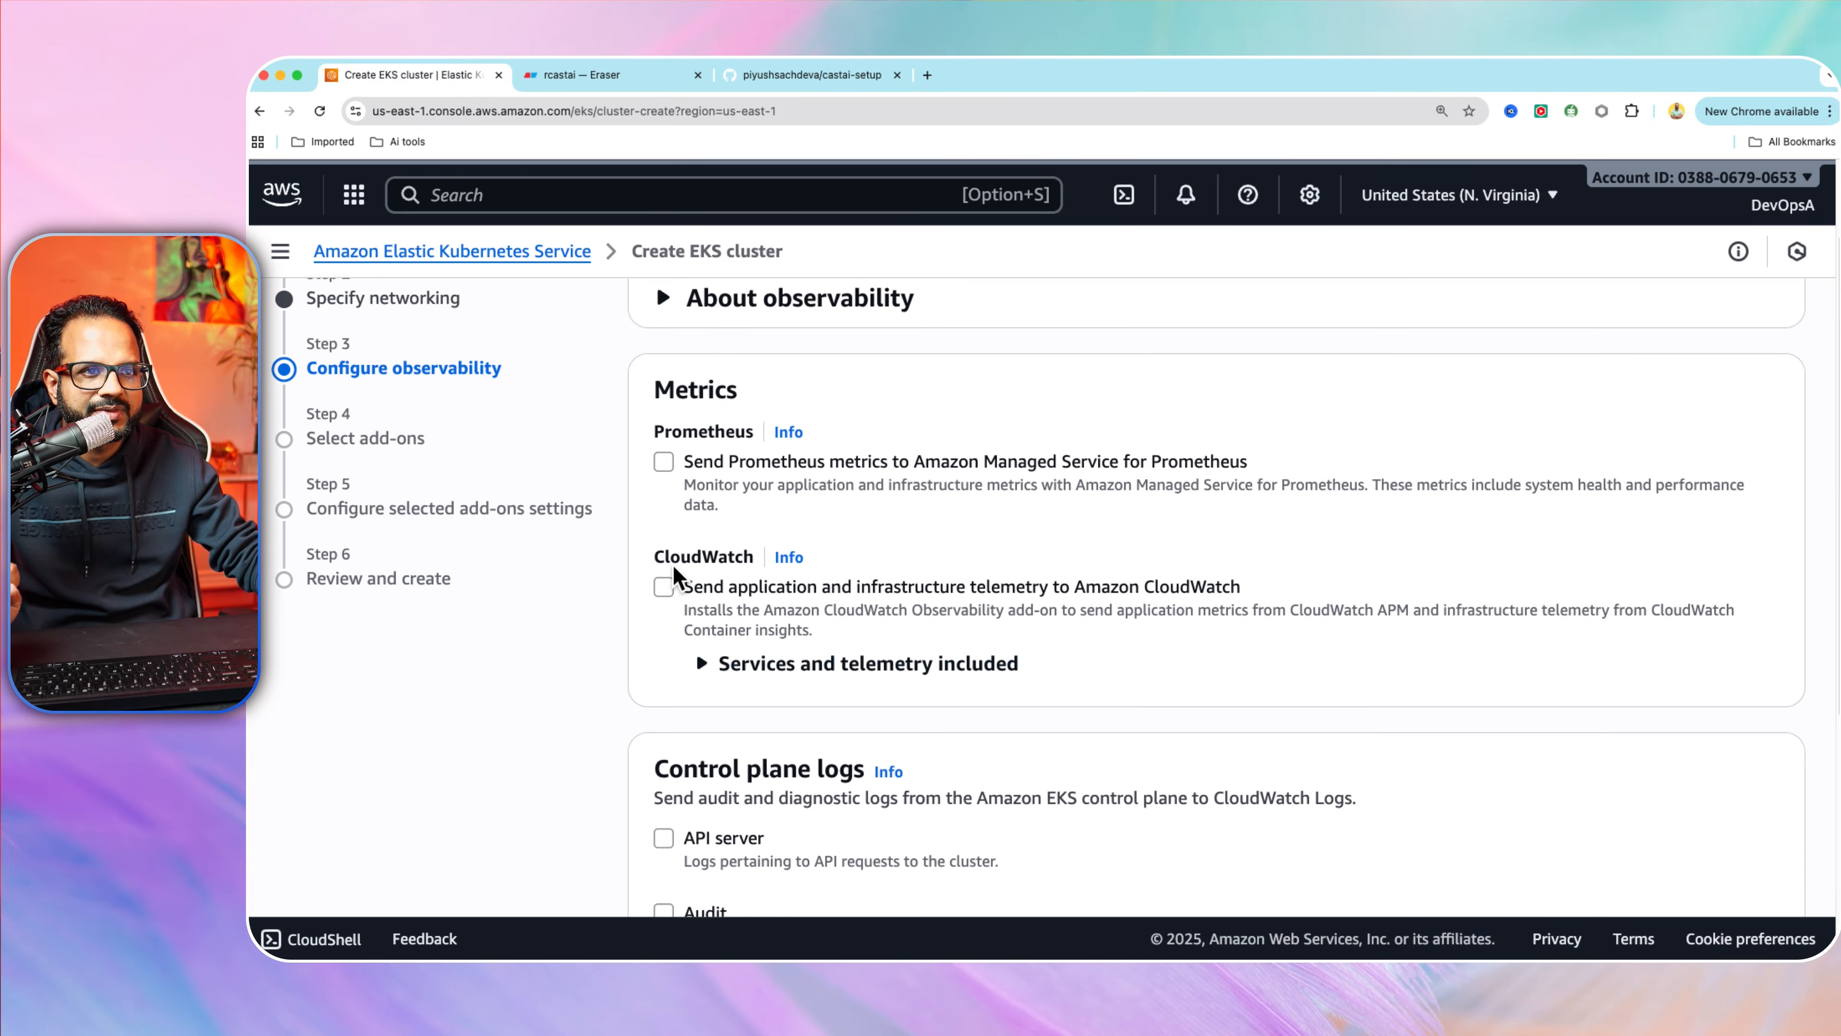
scroll(1195, 642, "down", 4)
scroll(1193, 648, "down", 2)
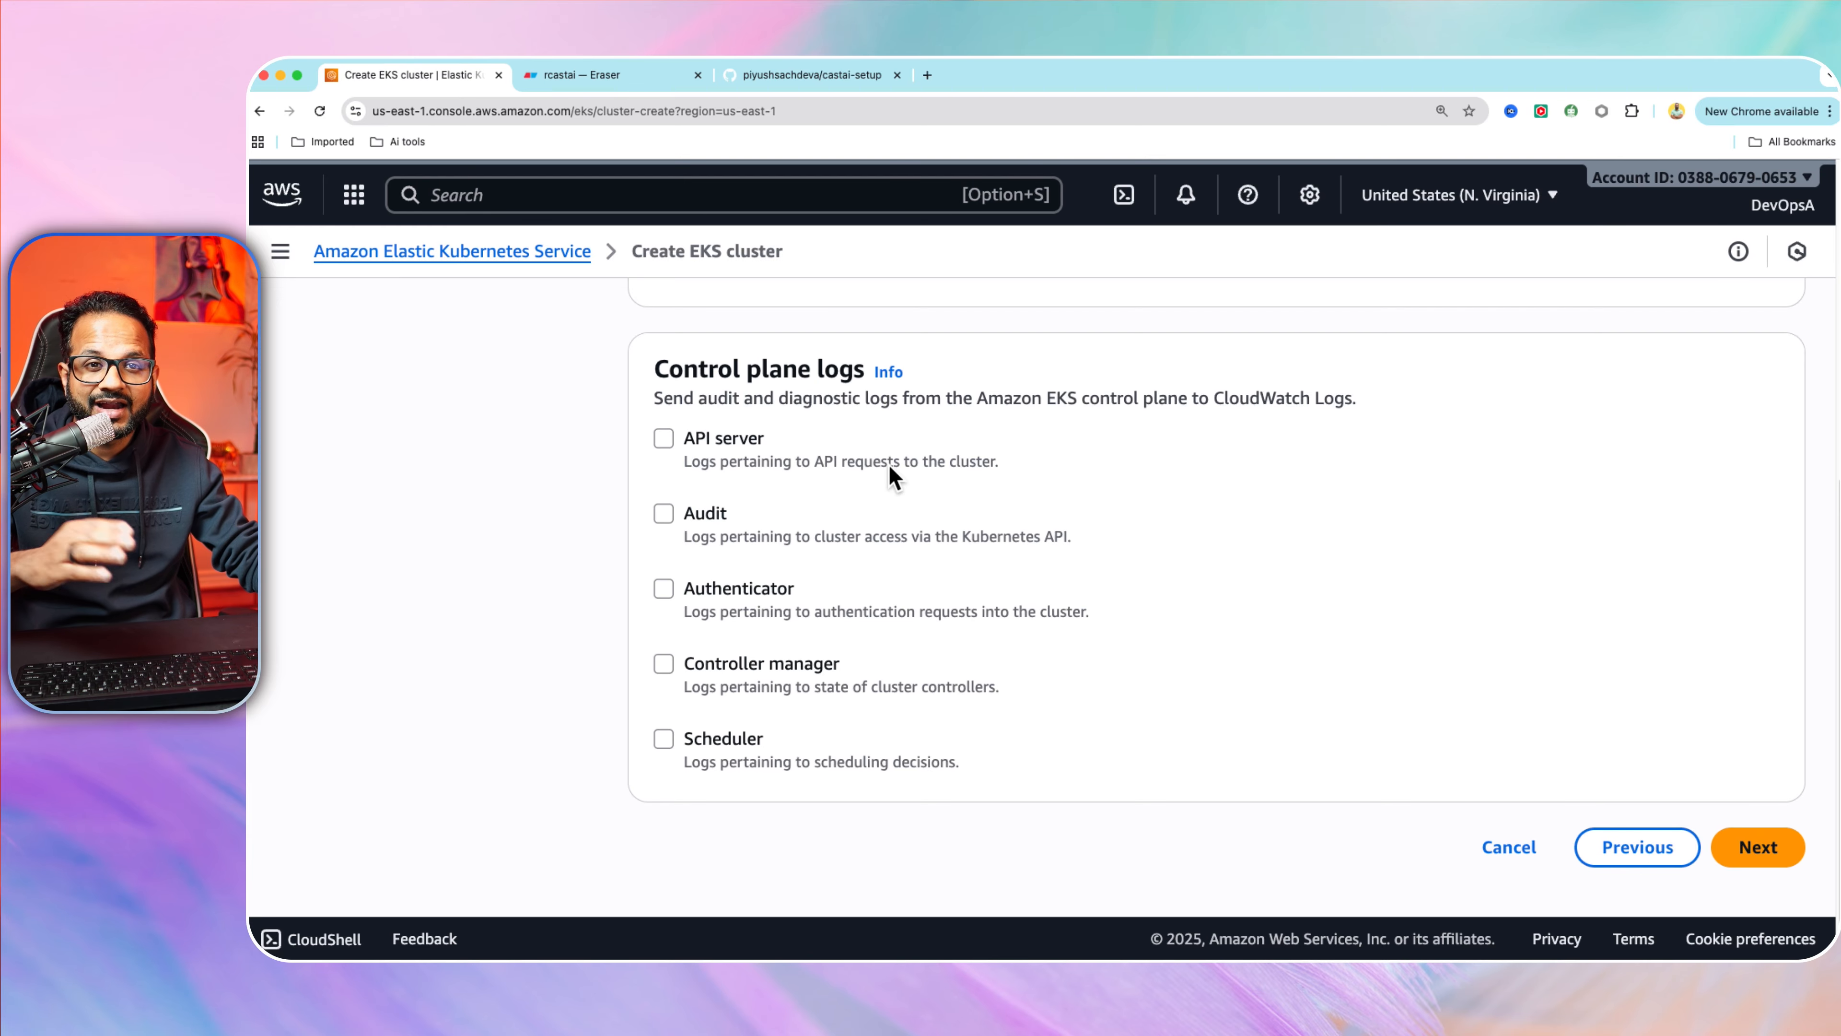
left_click(1759, 846)
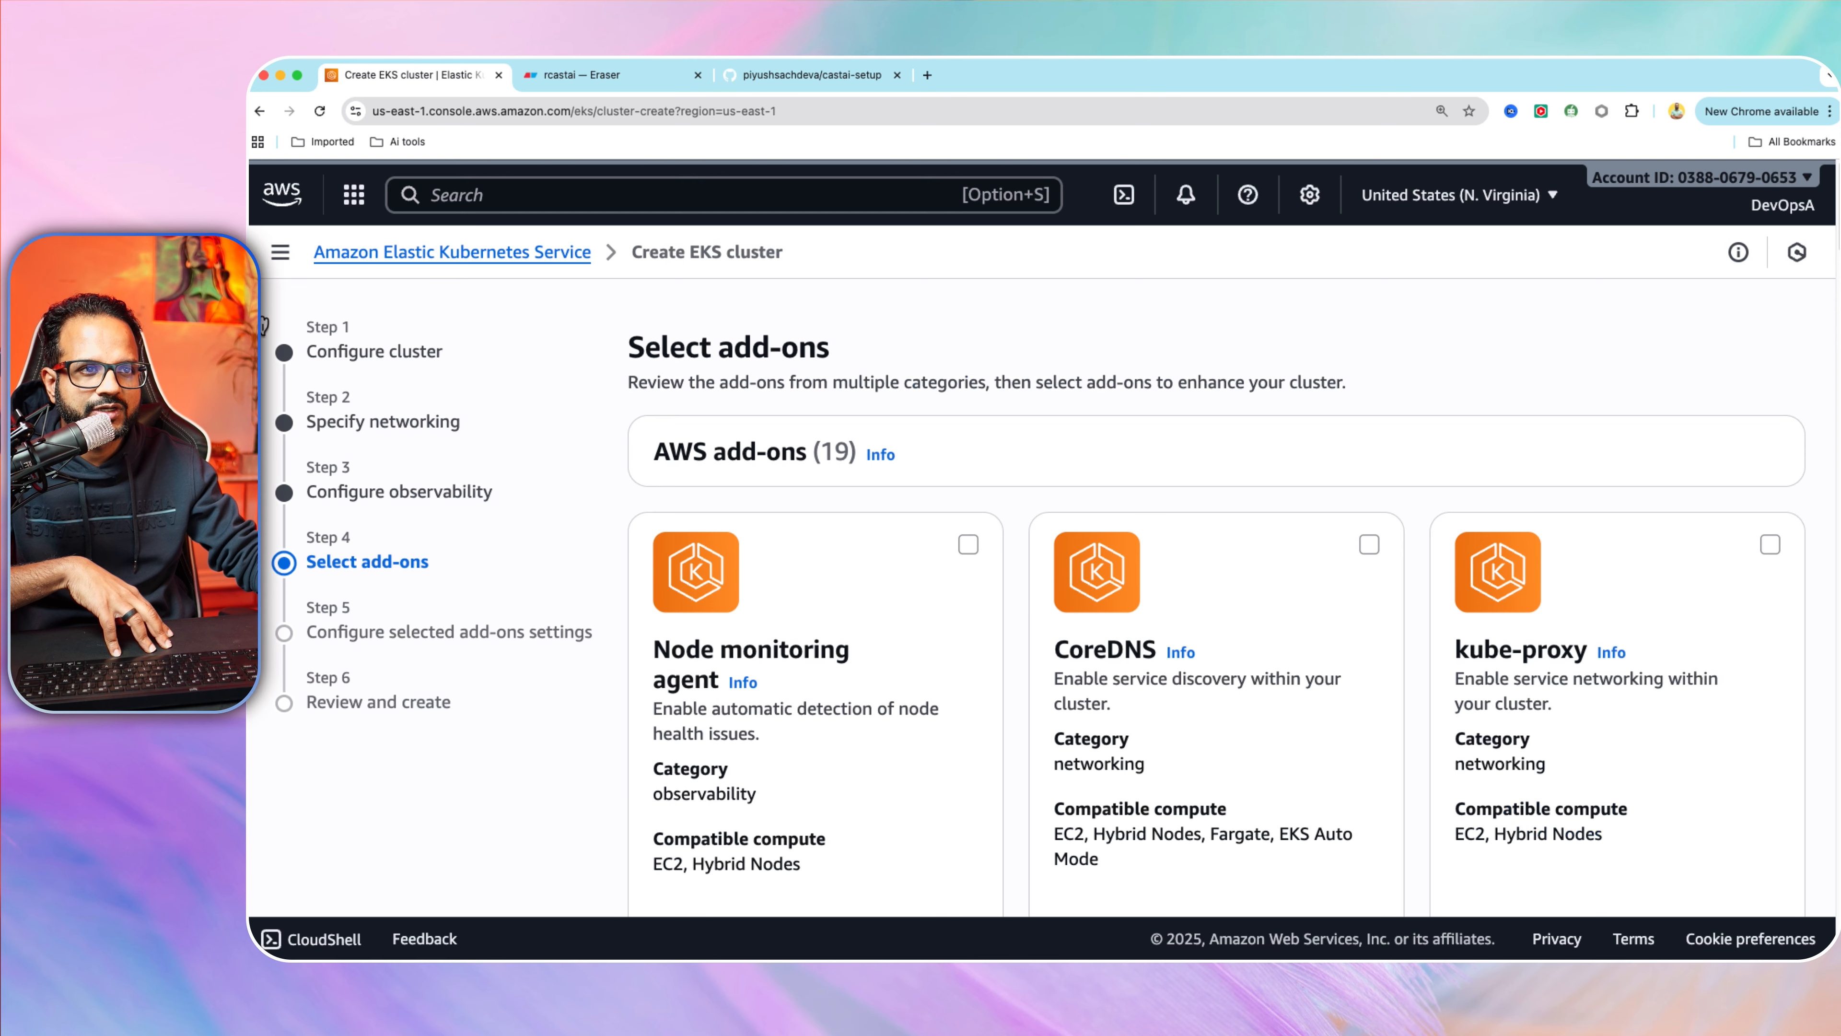
Select the Node monitoring agent, CoreDNS and kube-proxy add-ons for the cluster.
scroll(902, 453, "down", 2)
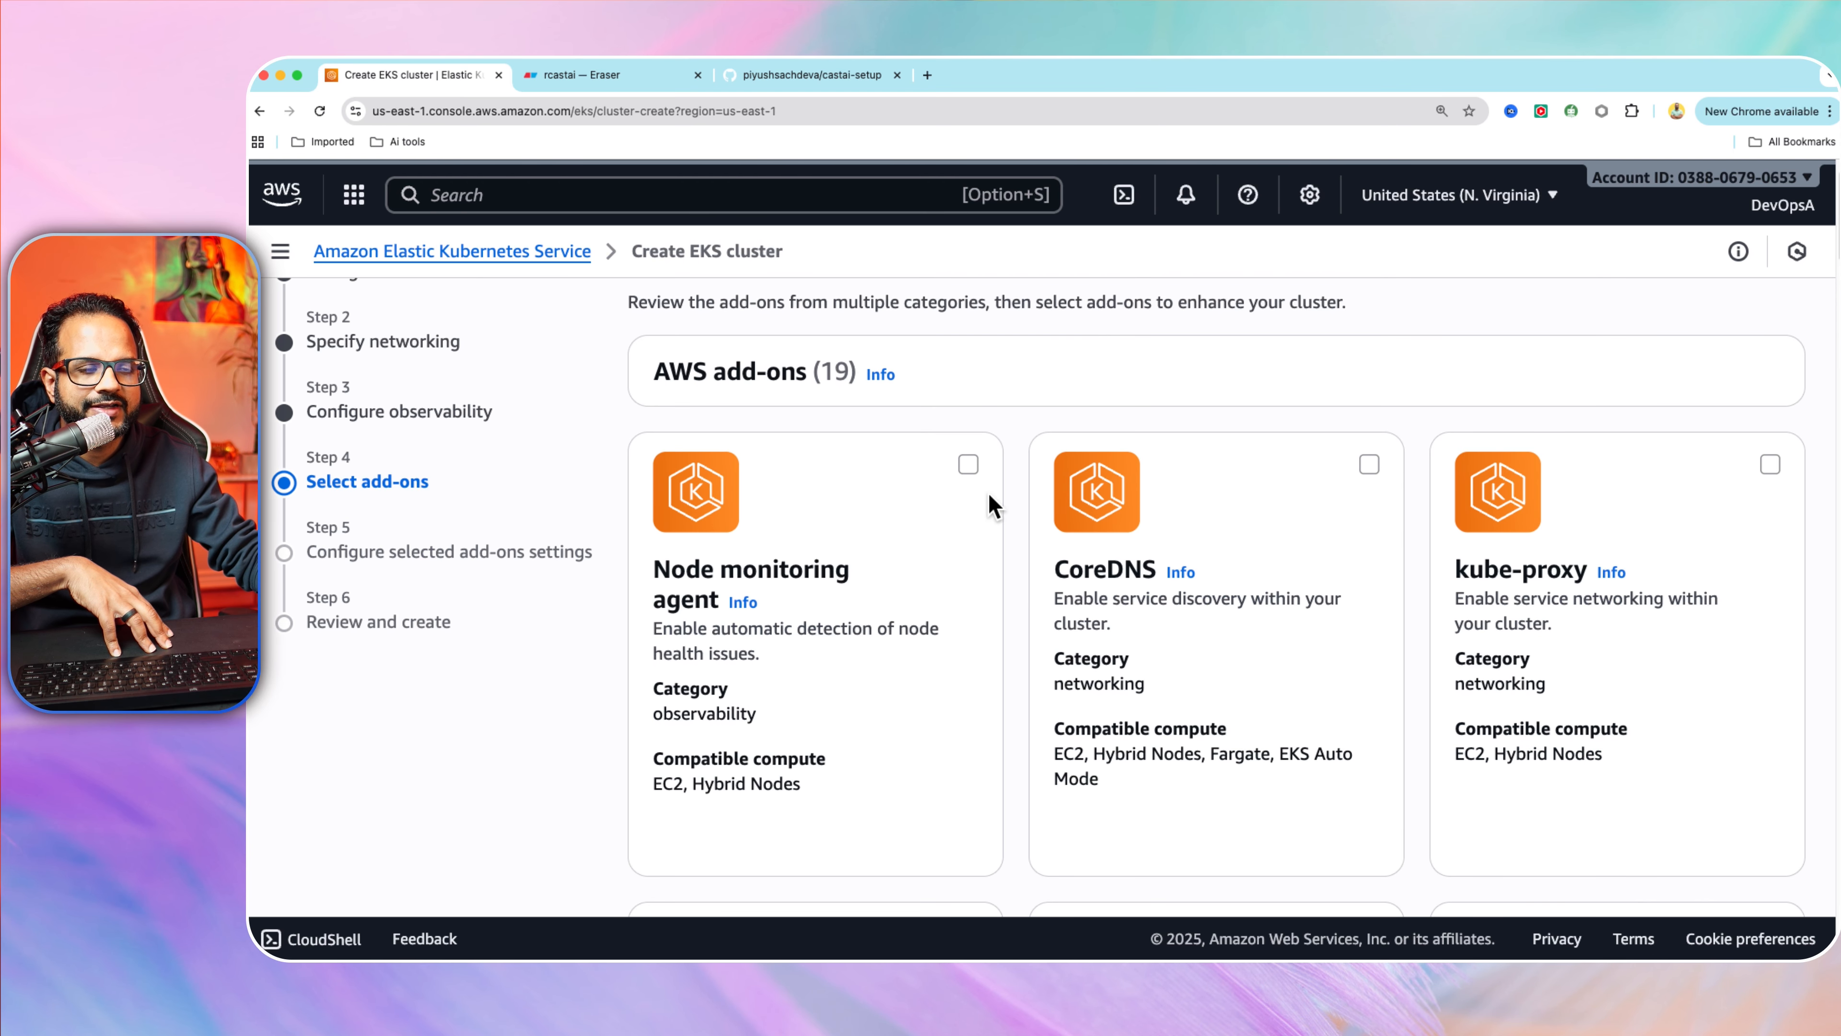
scroll(985, 599, "down", 1)
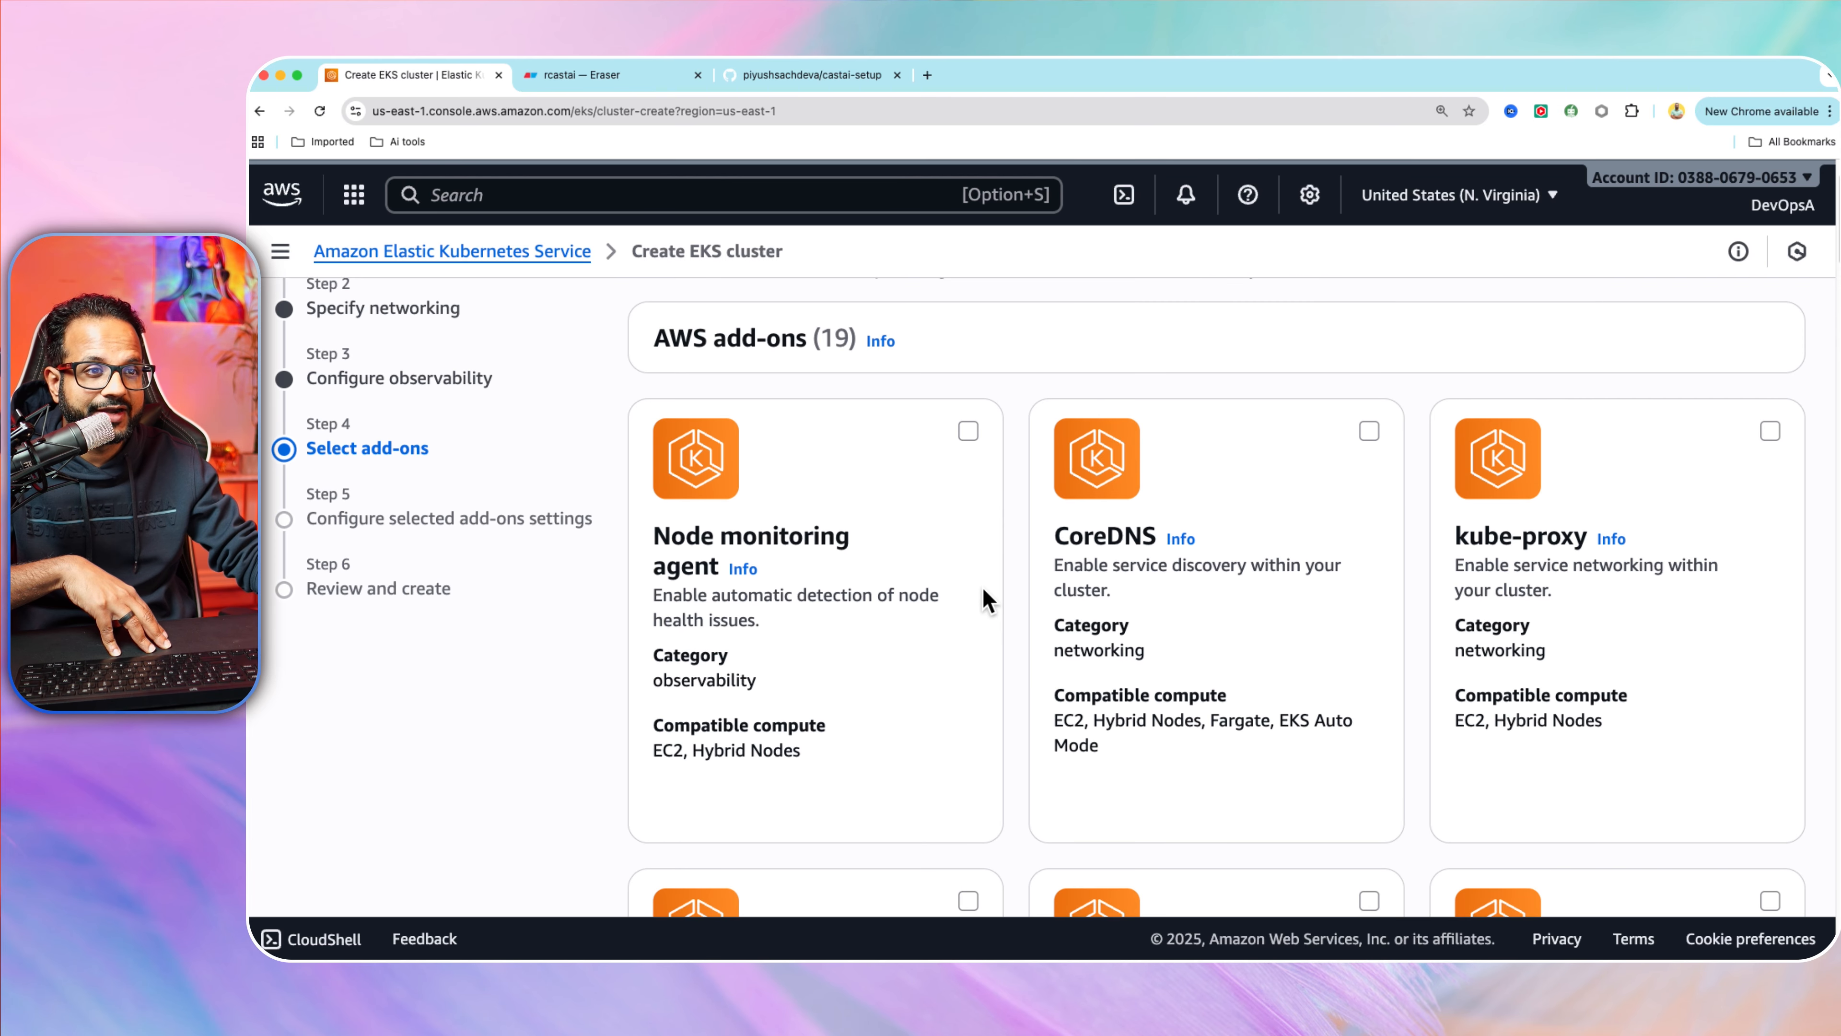
left_click(969, 430)
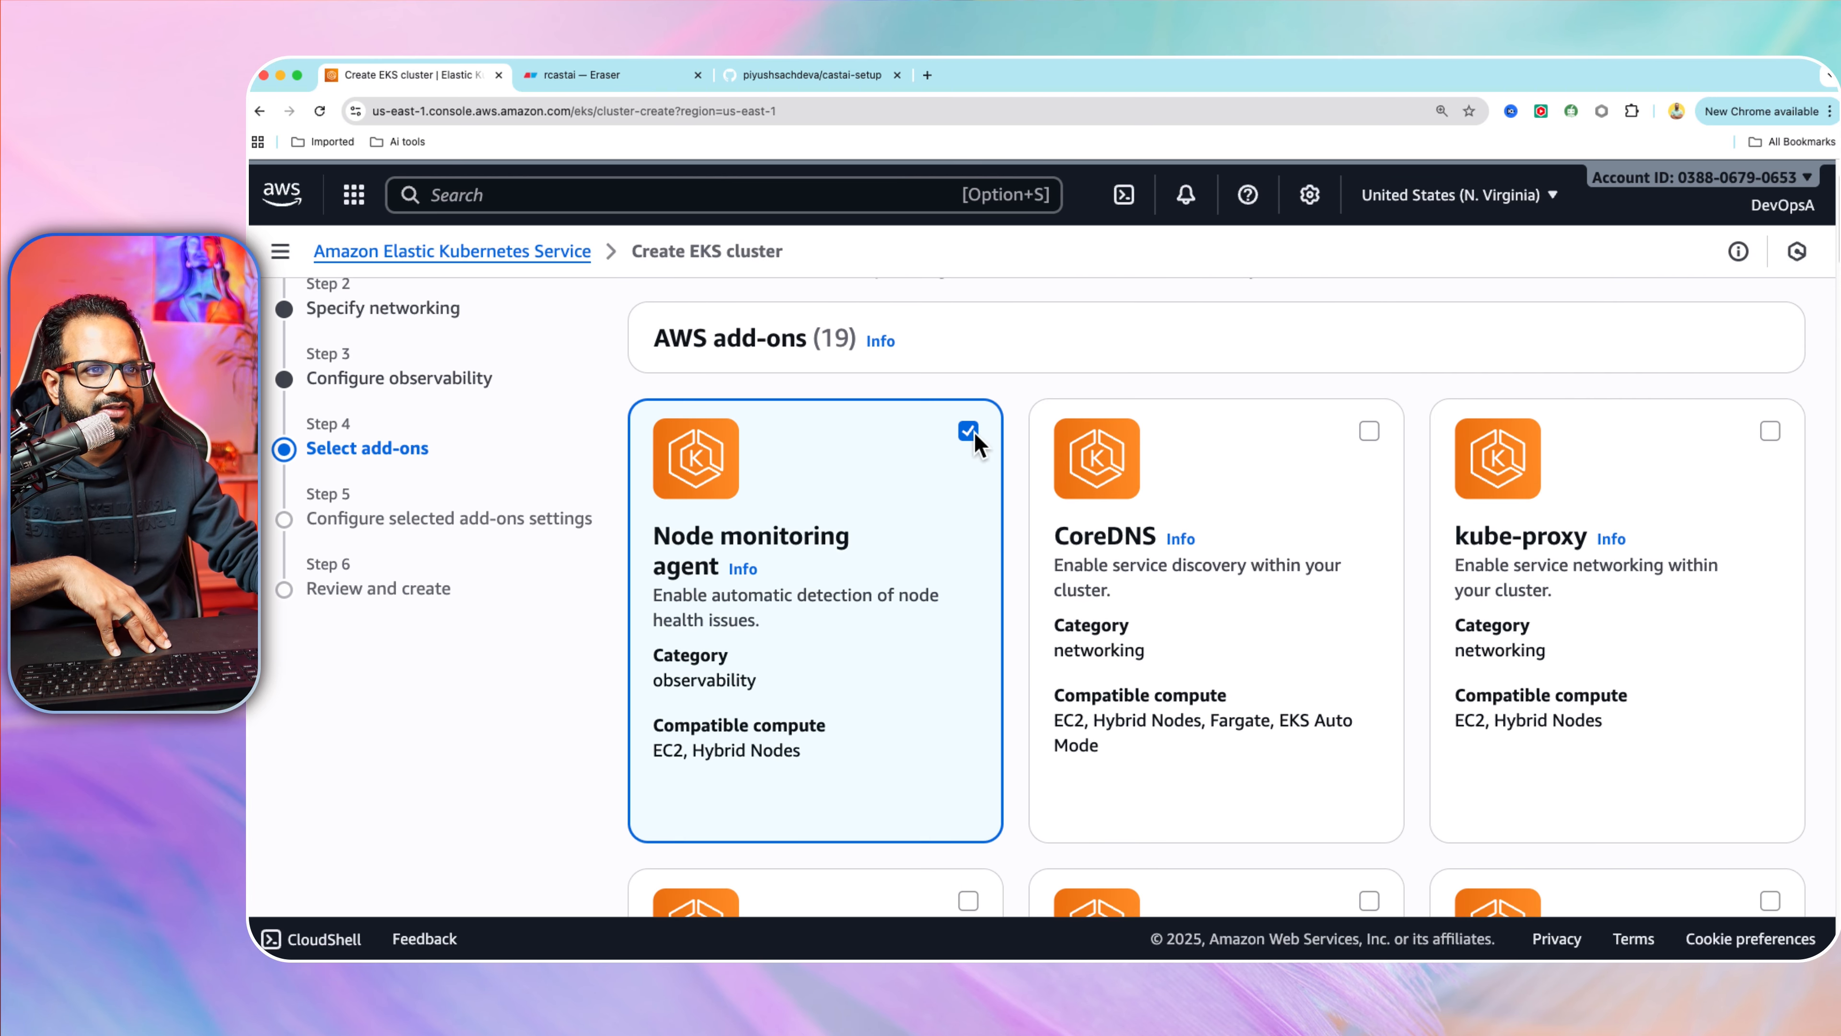
left_click(1369, 430)
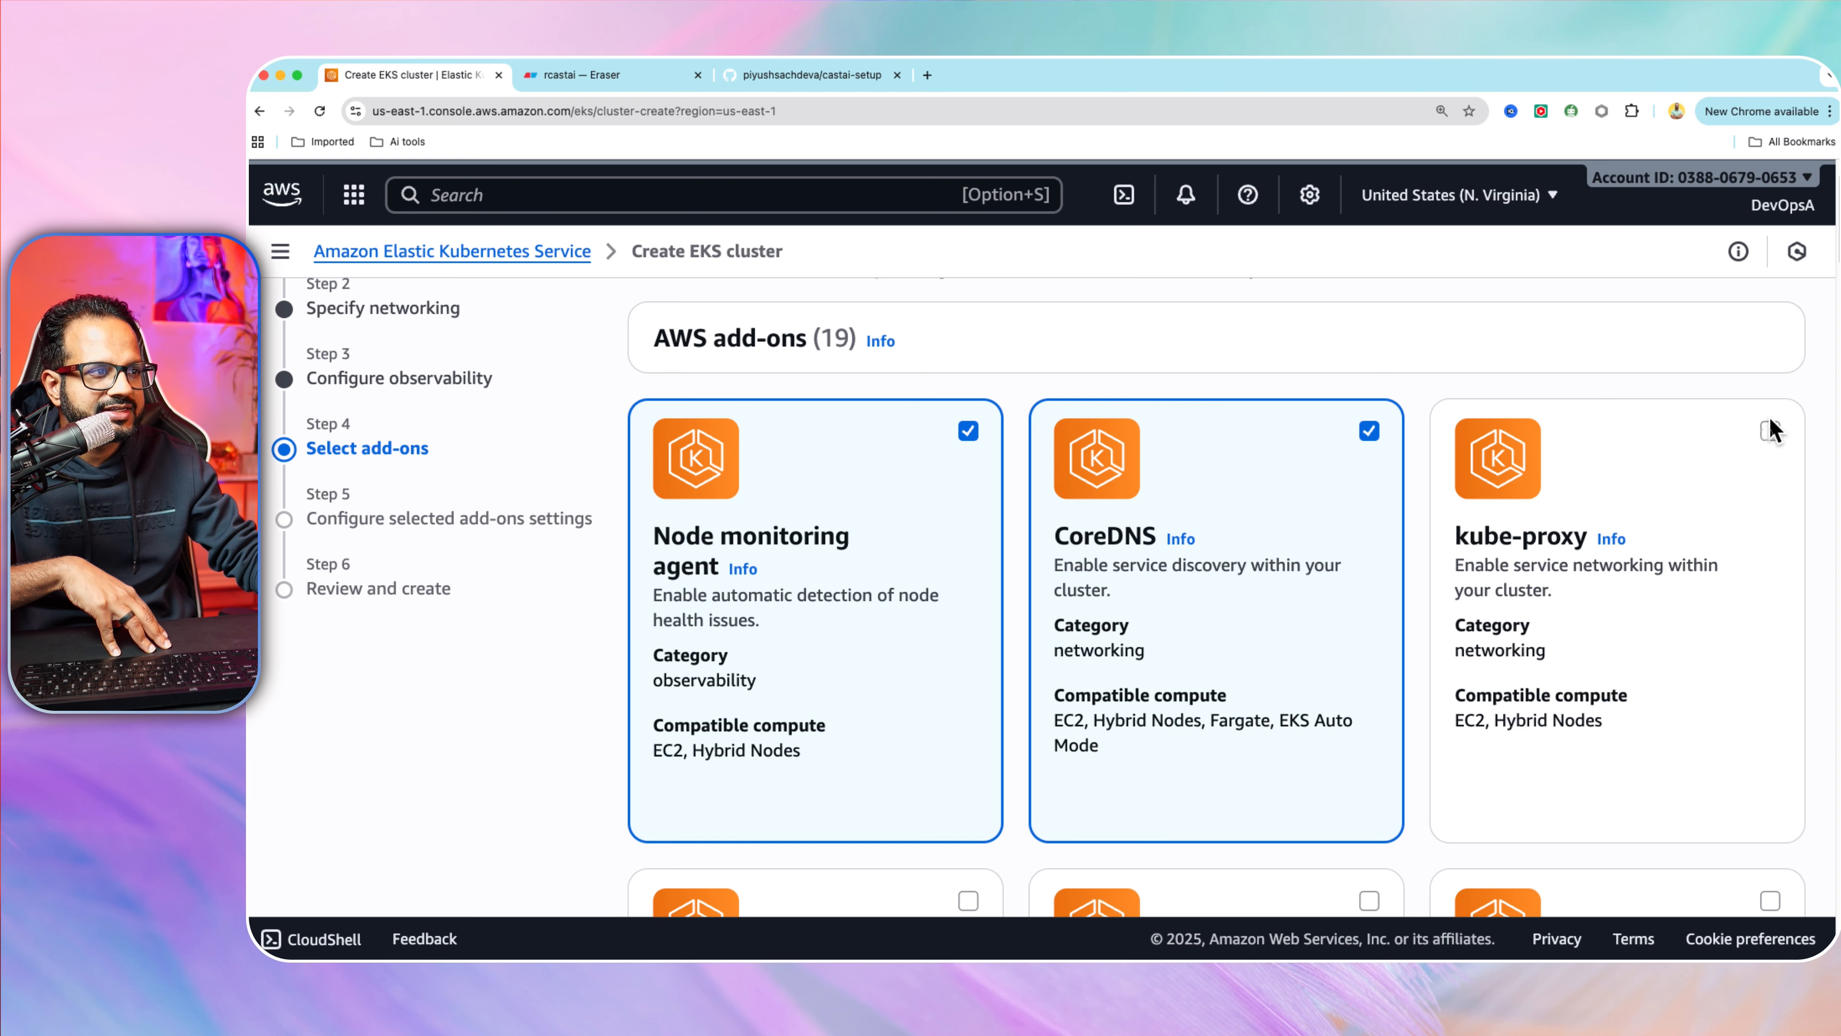
left_click(1770, 430)
Add the SR-IOV Network Metrics Exporter, Amazon EBS CSI Driver and Amazon VPC CNI add-ons to the selection.
scroll(1122, 871, "down", 4)
scroll(1121, 780, "down", 5)
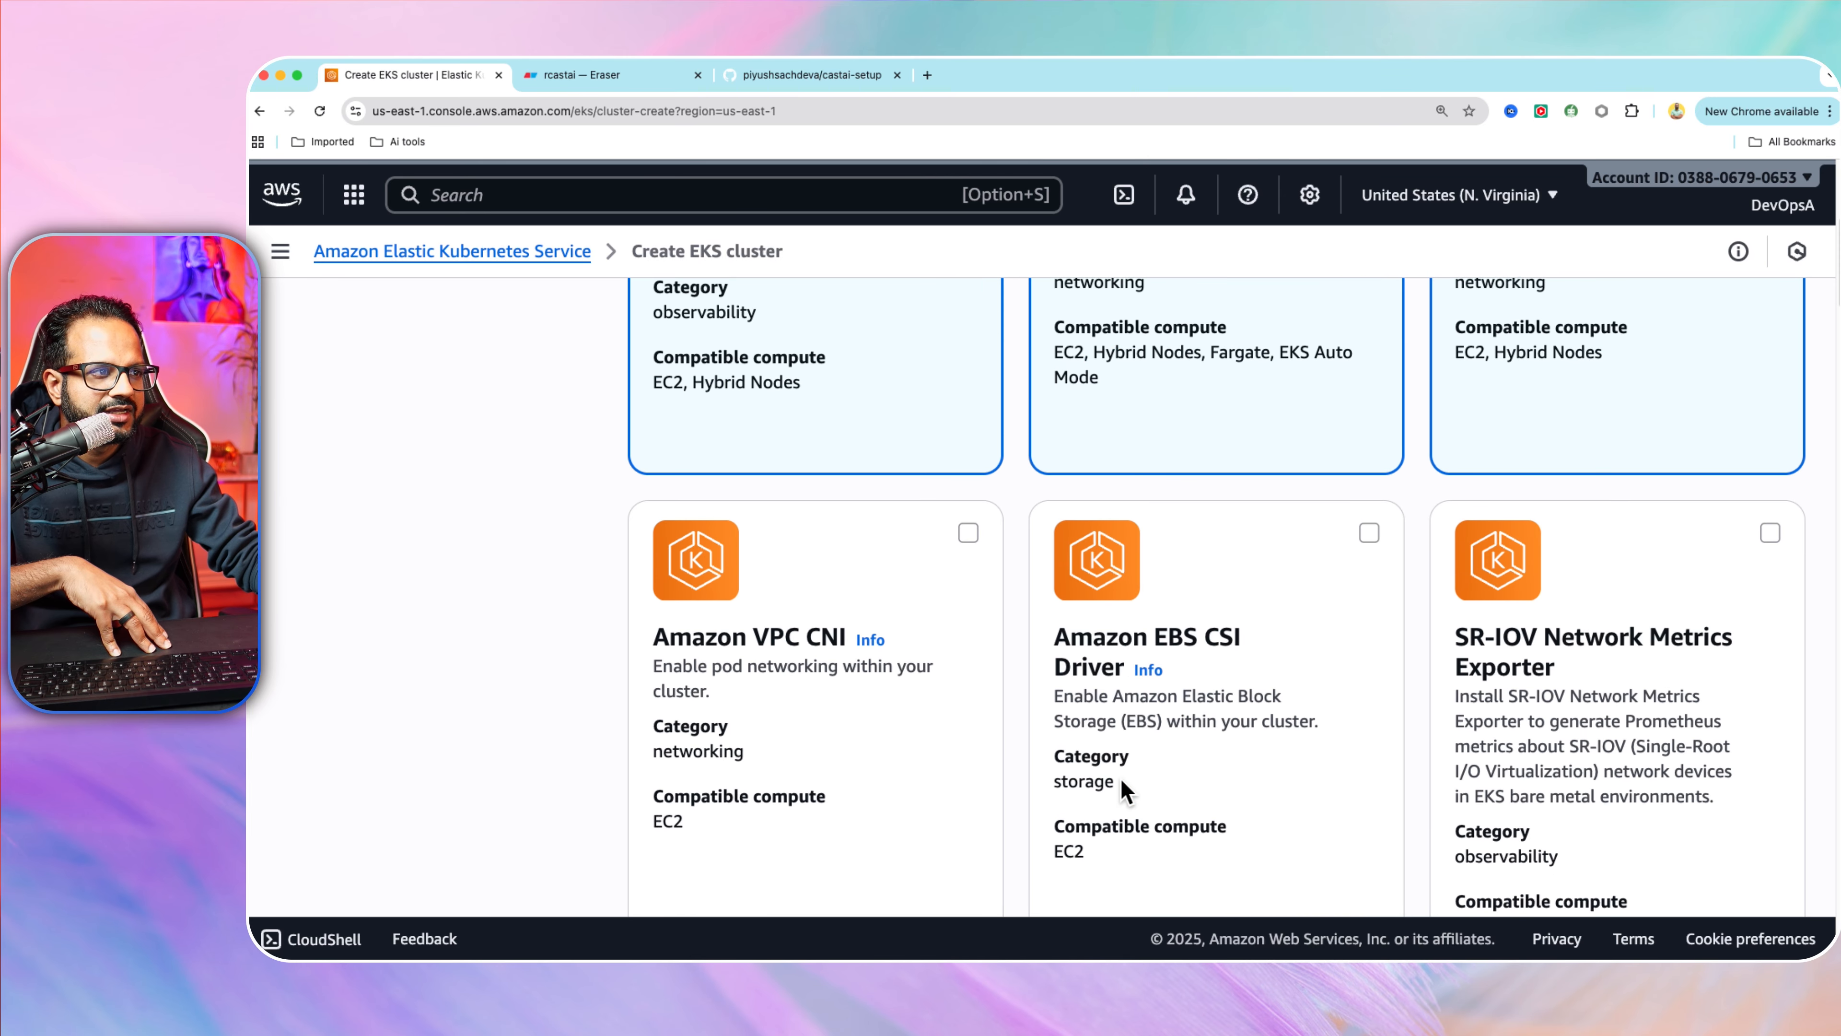
left_click(1771, 499)
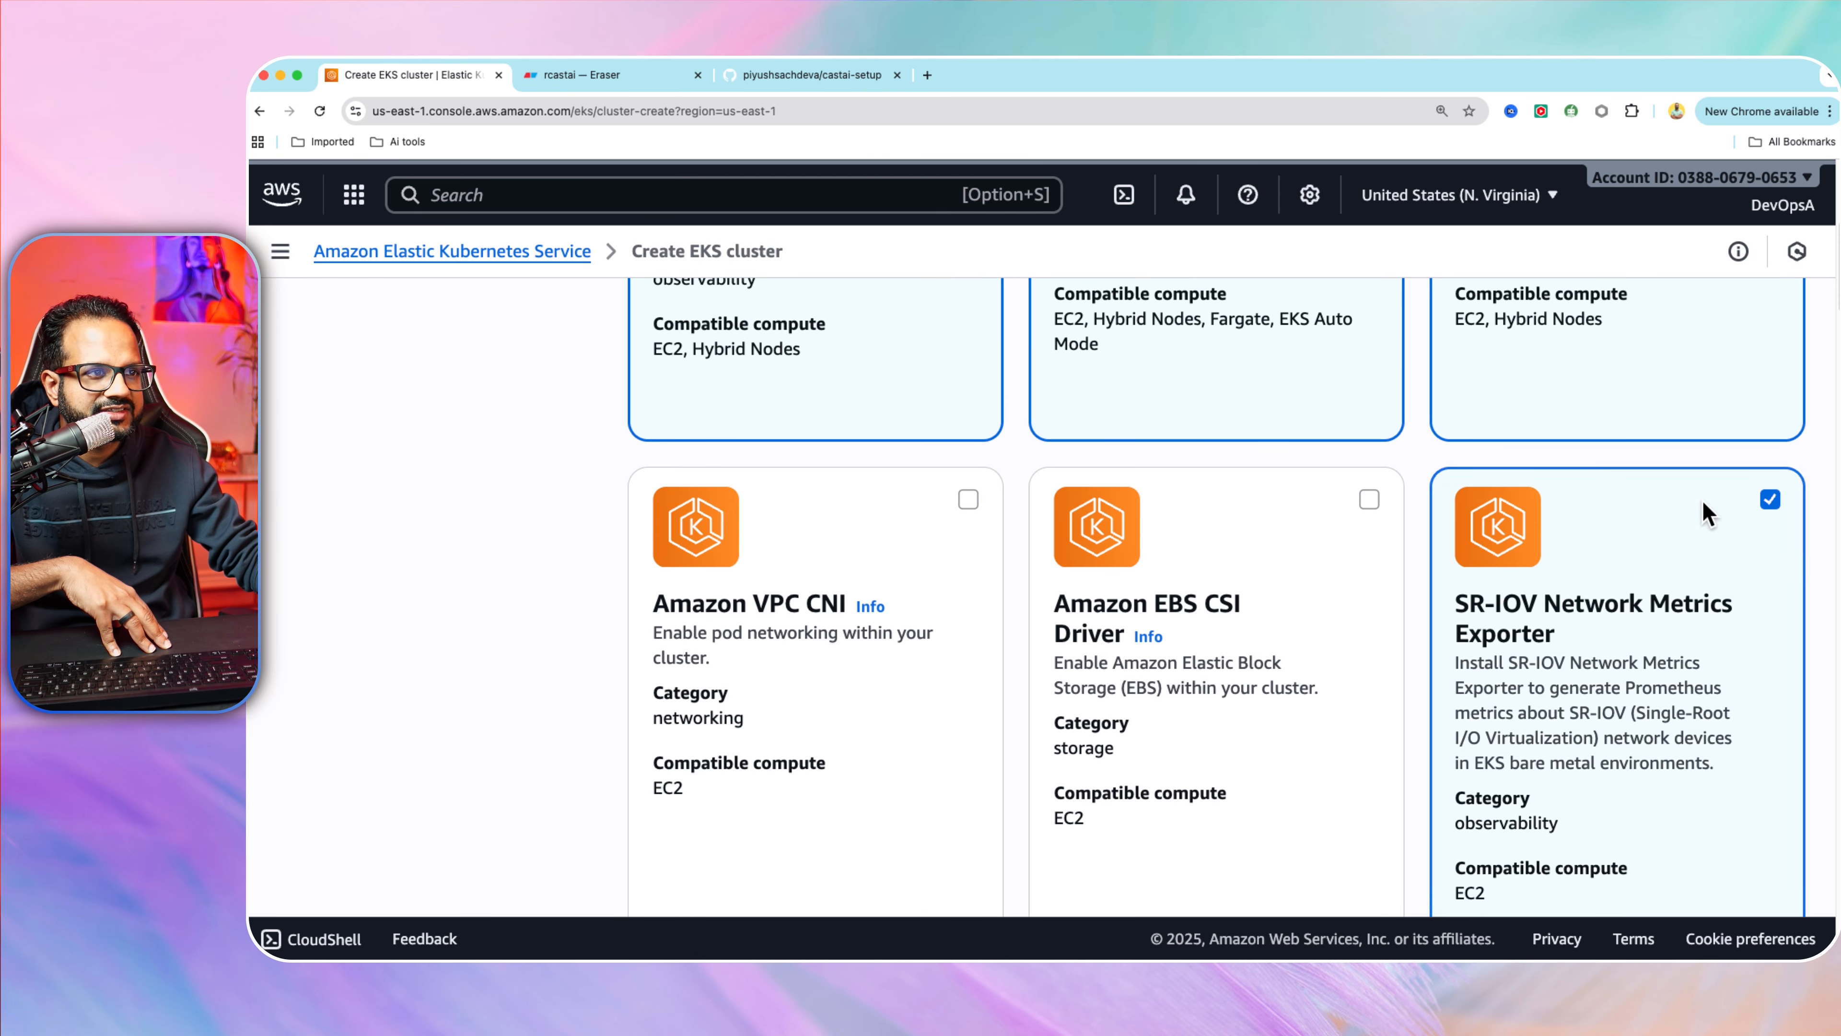
left_click(1369, 500)
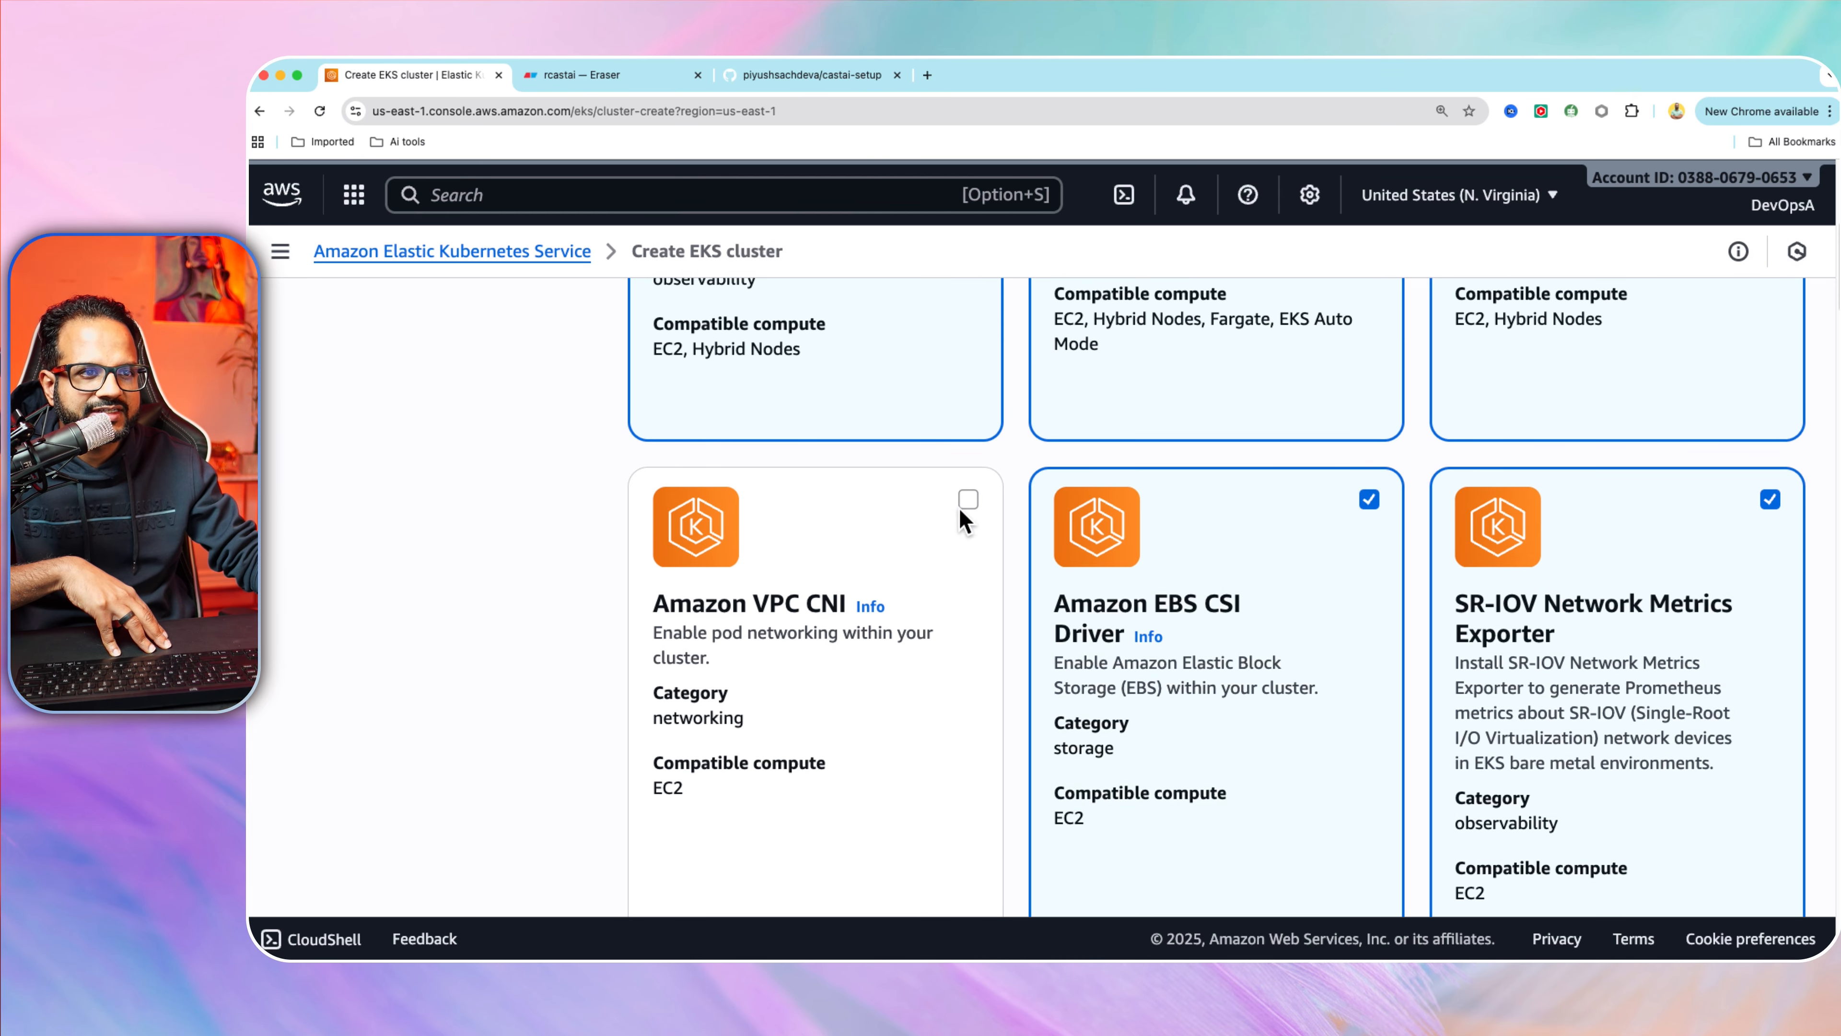
left_click(970, 496)
Add the AWS Private CA Connector for Kubernetes and Amazon FSx CSI driver add-ons to the selection.
scroll(1025, 727, "down", 4)
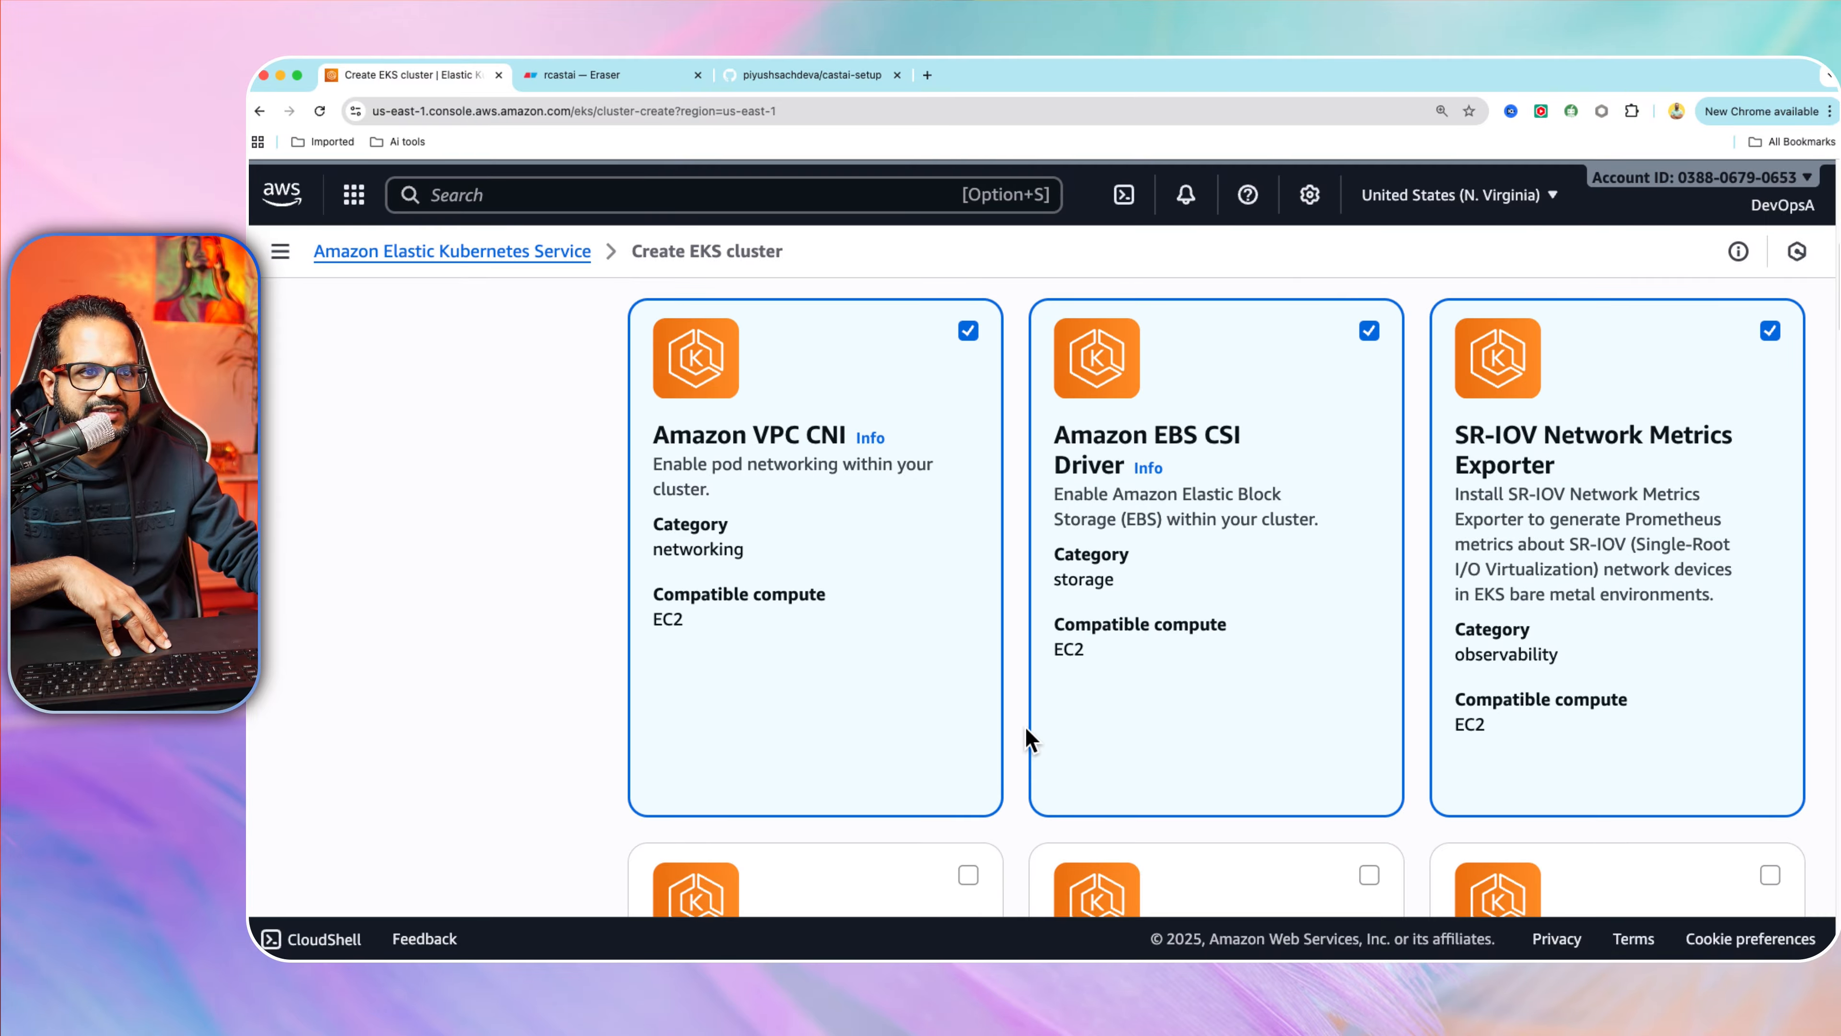
scroll(1026, 727, "down", 3)
scroll(1016, 761, "down", 5)
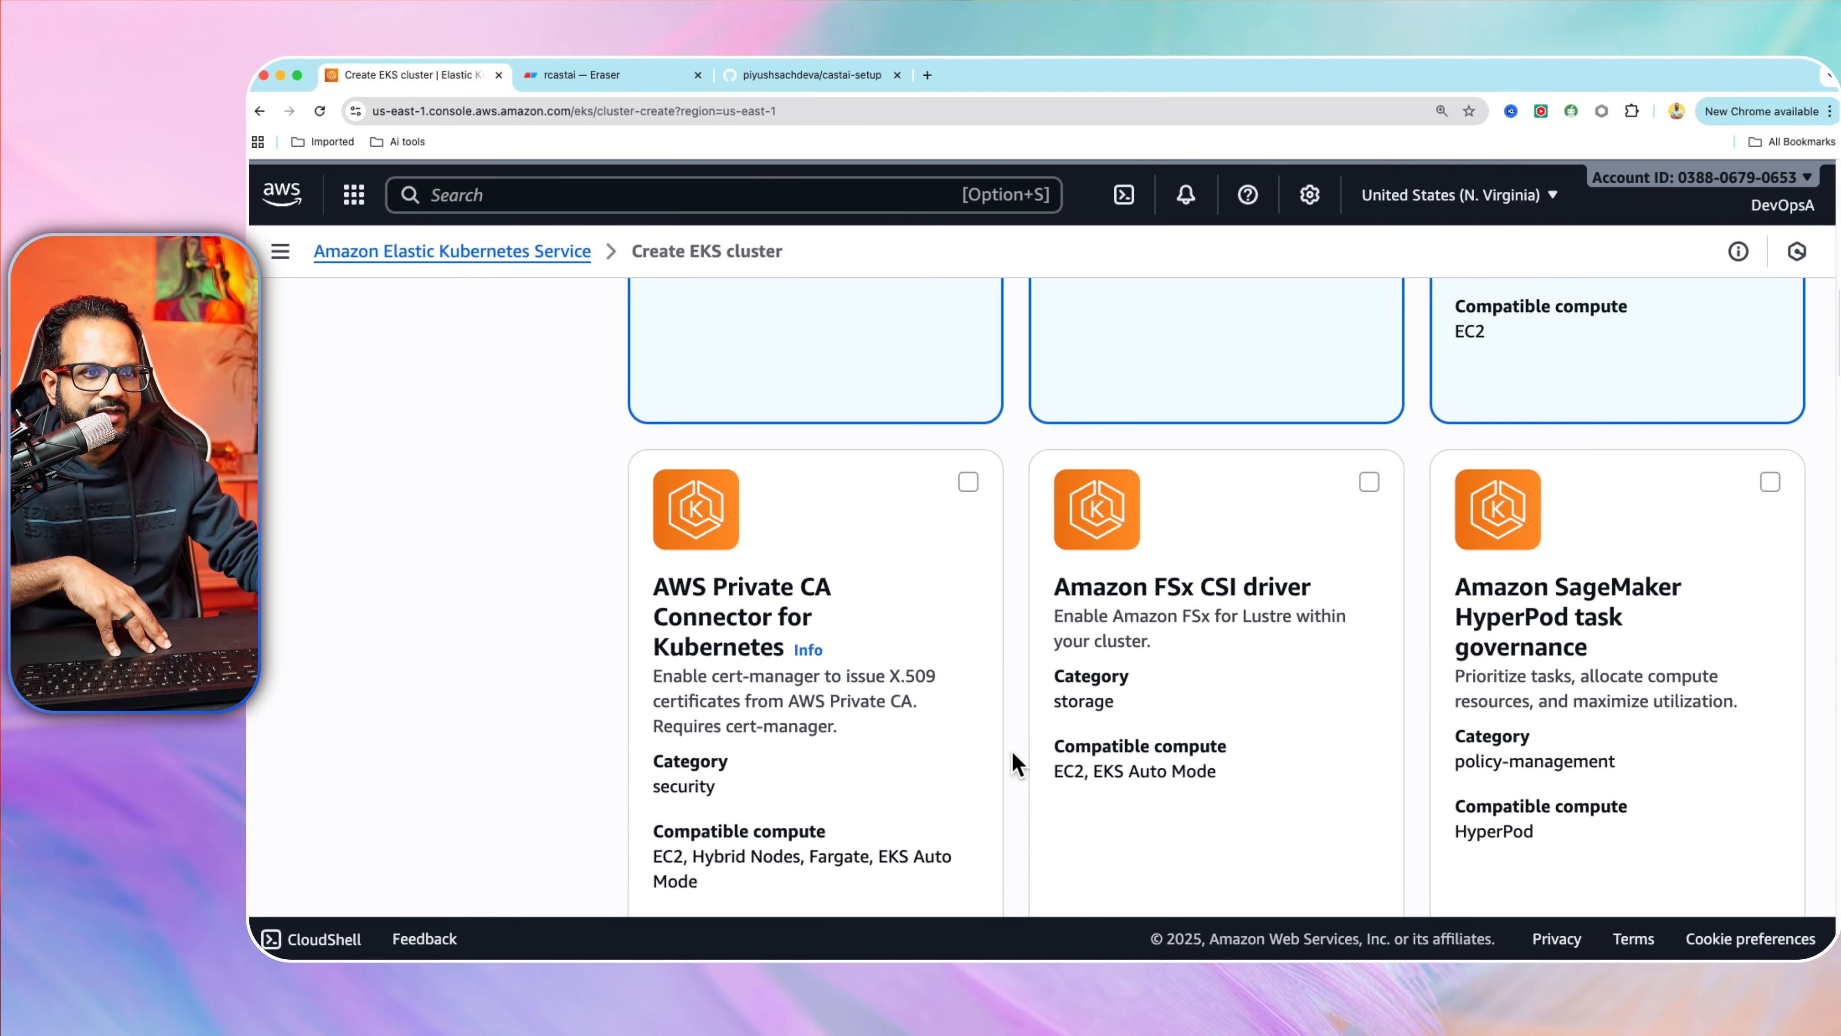
left_click(969, 439)
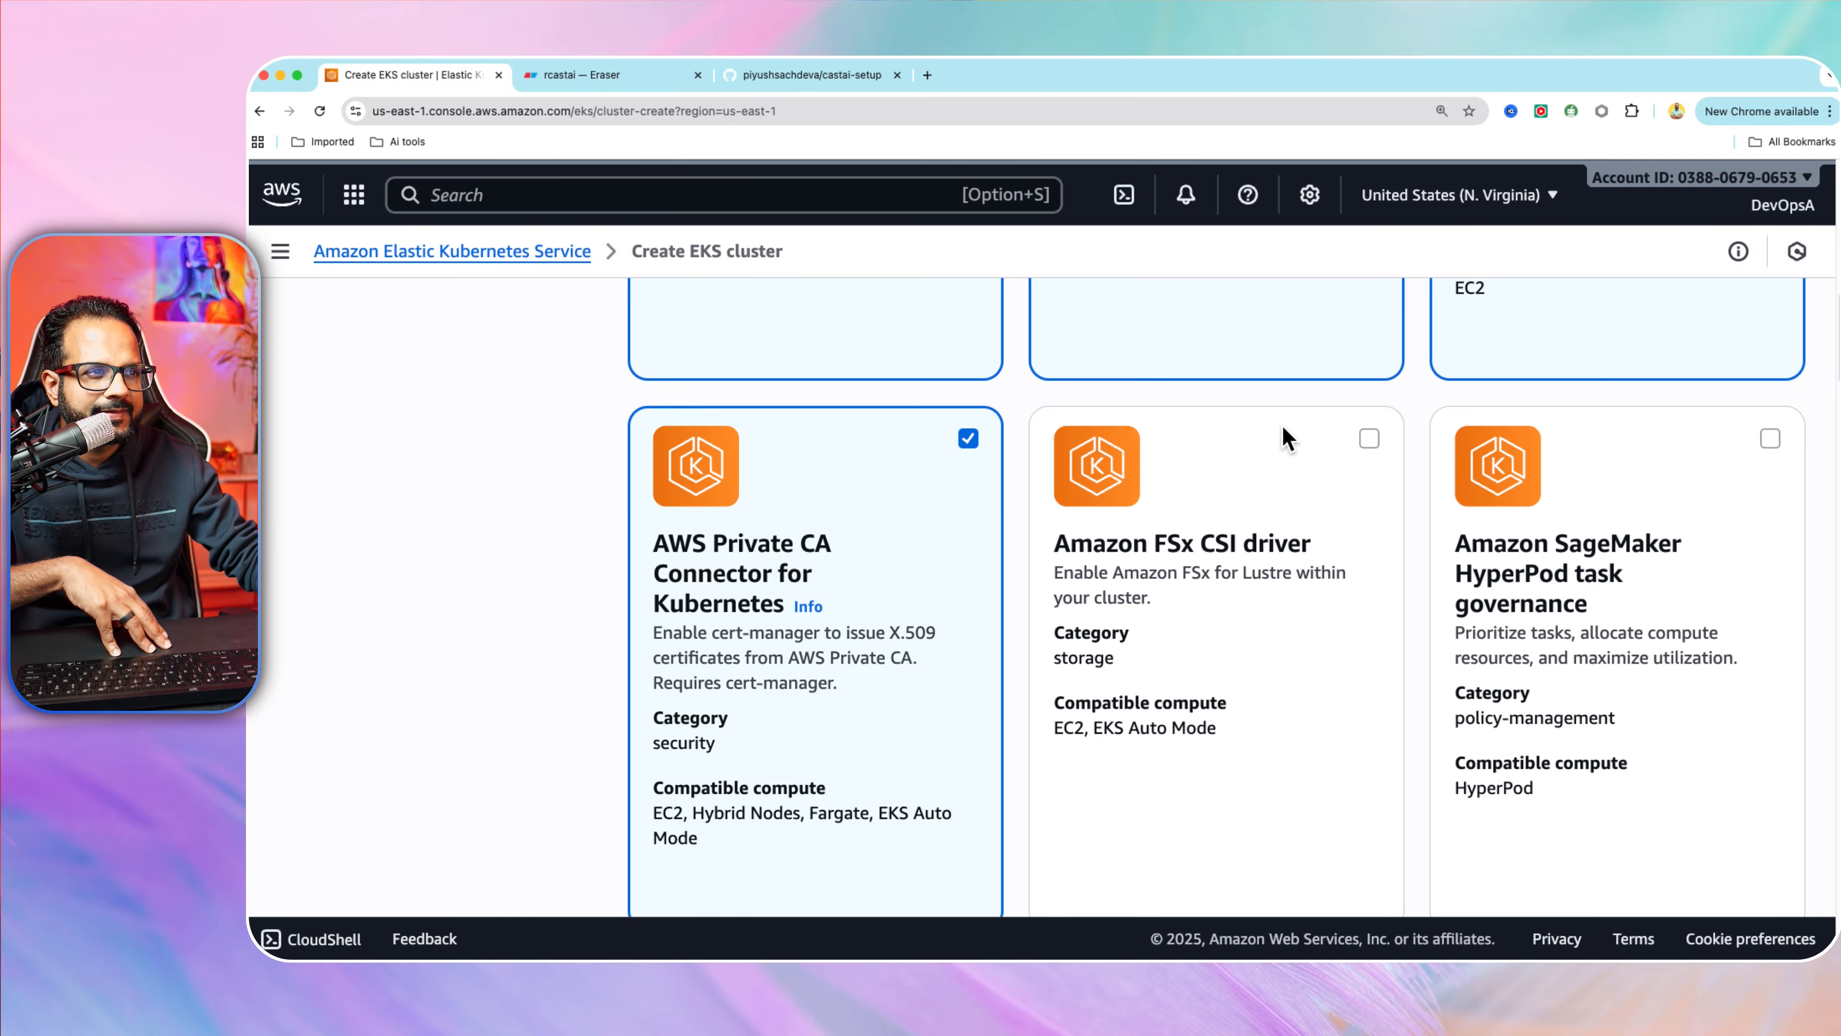
left_click(1368, 435)
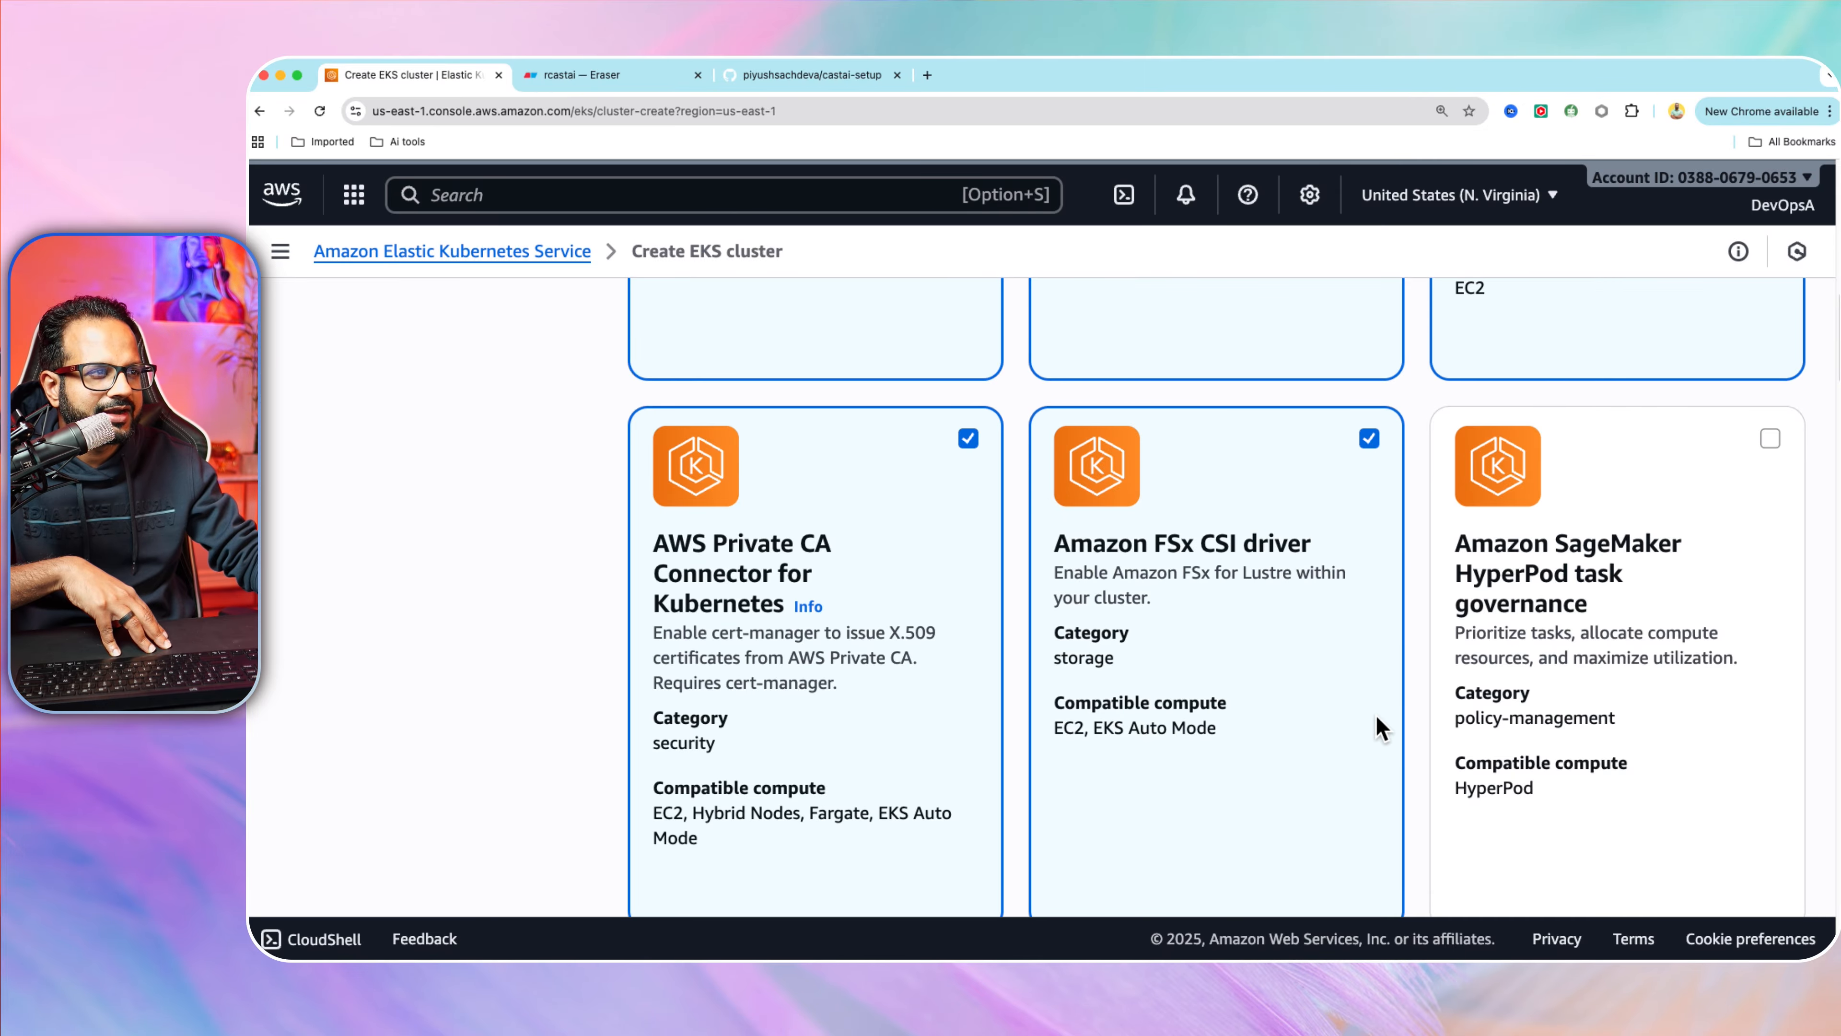
Add Amazon CloudWatch Observability, Amazon GuardDuty EKS Runtime Monitoring and Amazon EFS CSI Driver to the selected add-ons.
scroll(1324, 766, "down", 8)
scroll(1324, 766, "down", 5)
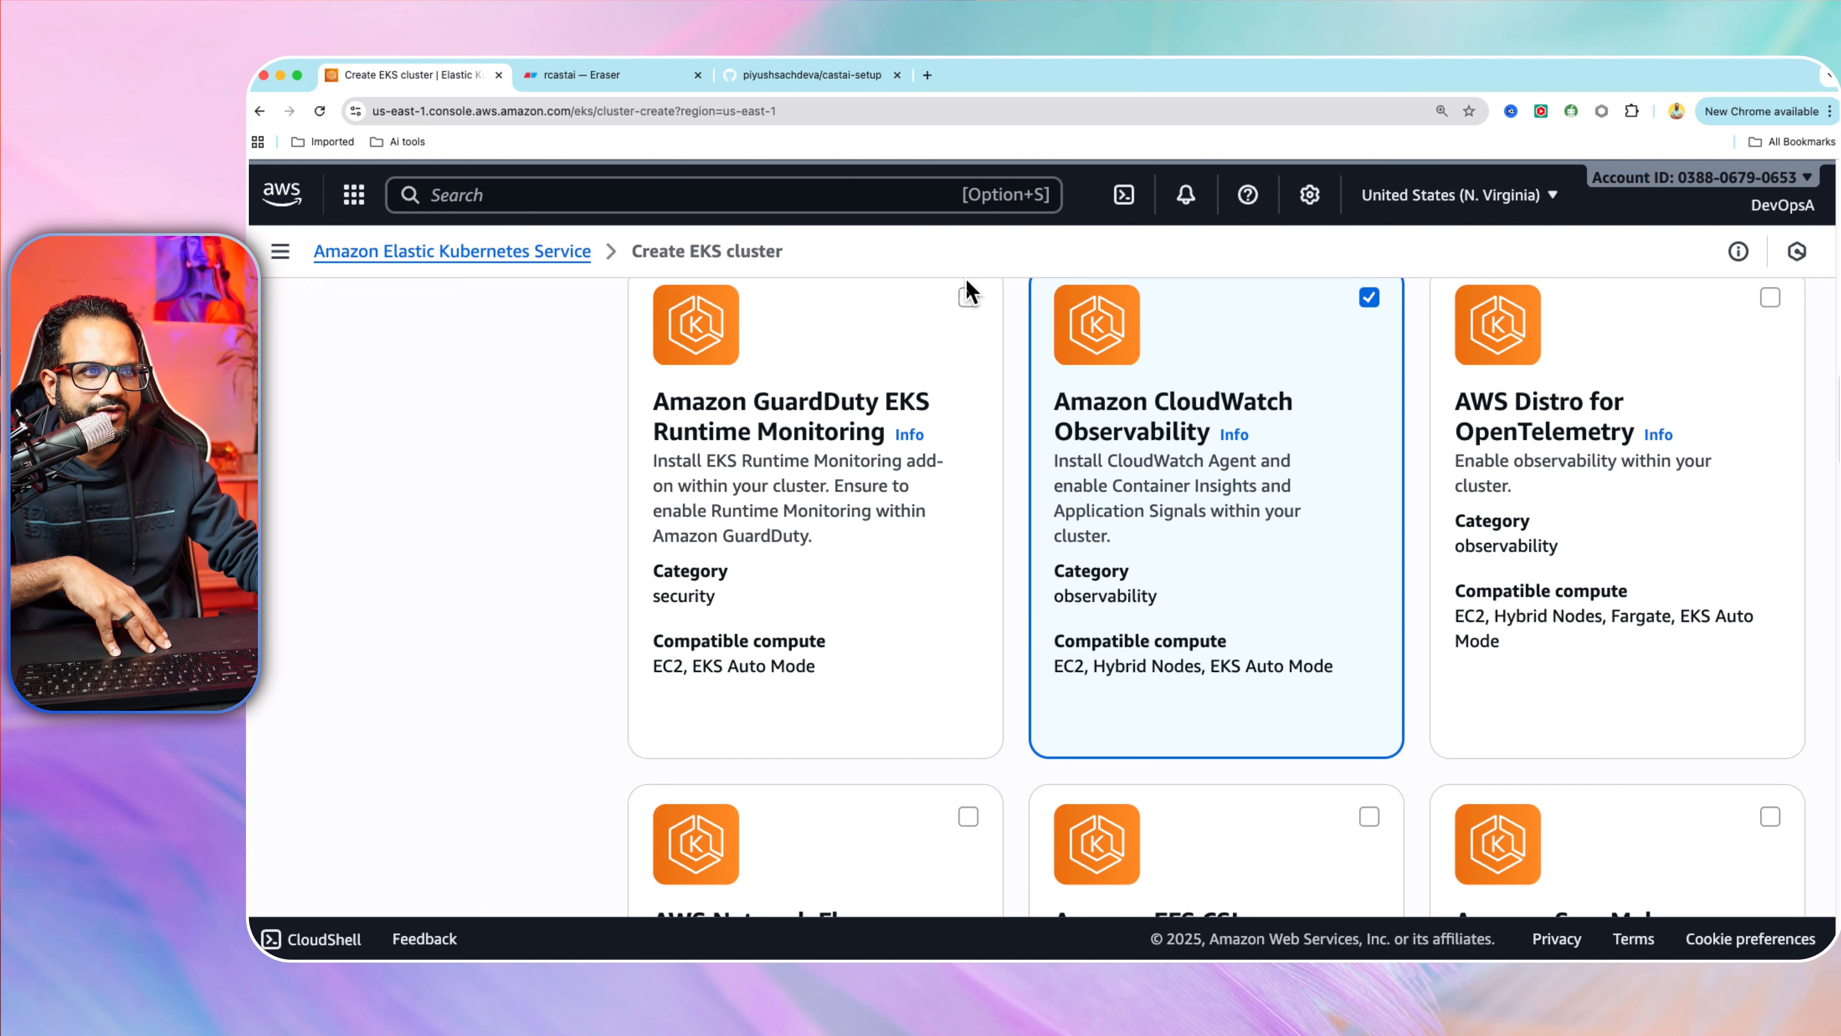
left_click(969, 296)
scroll(906, 794, "down", 7)
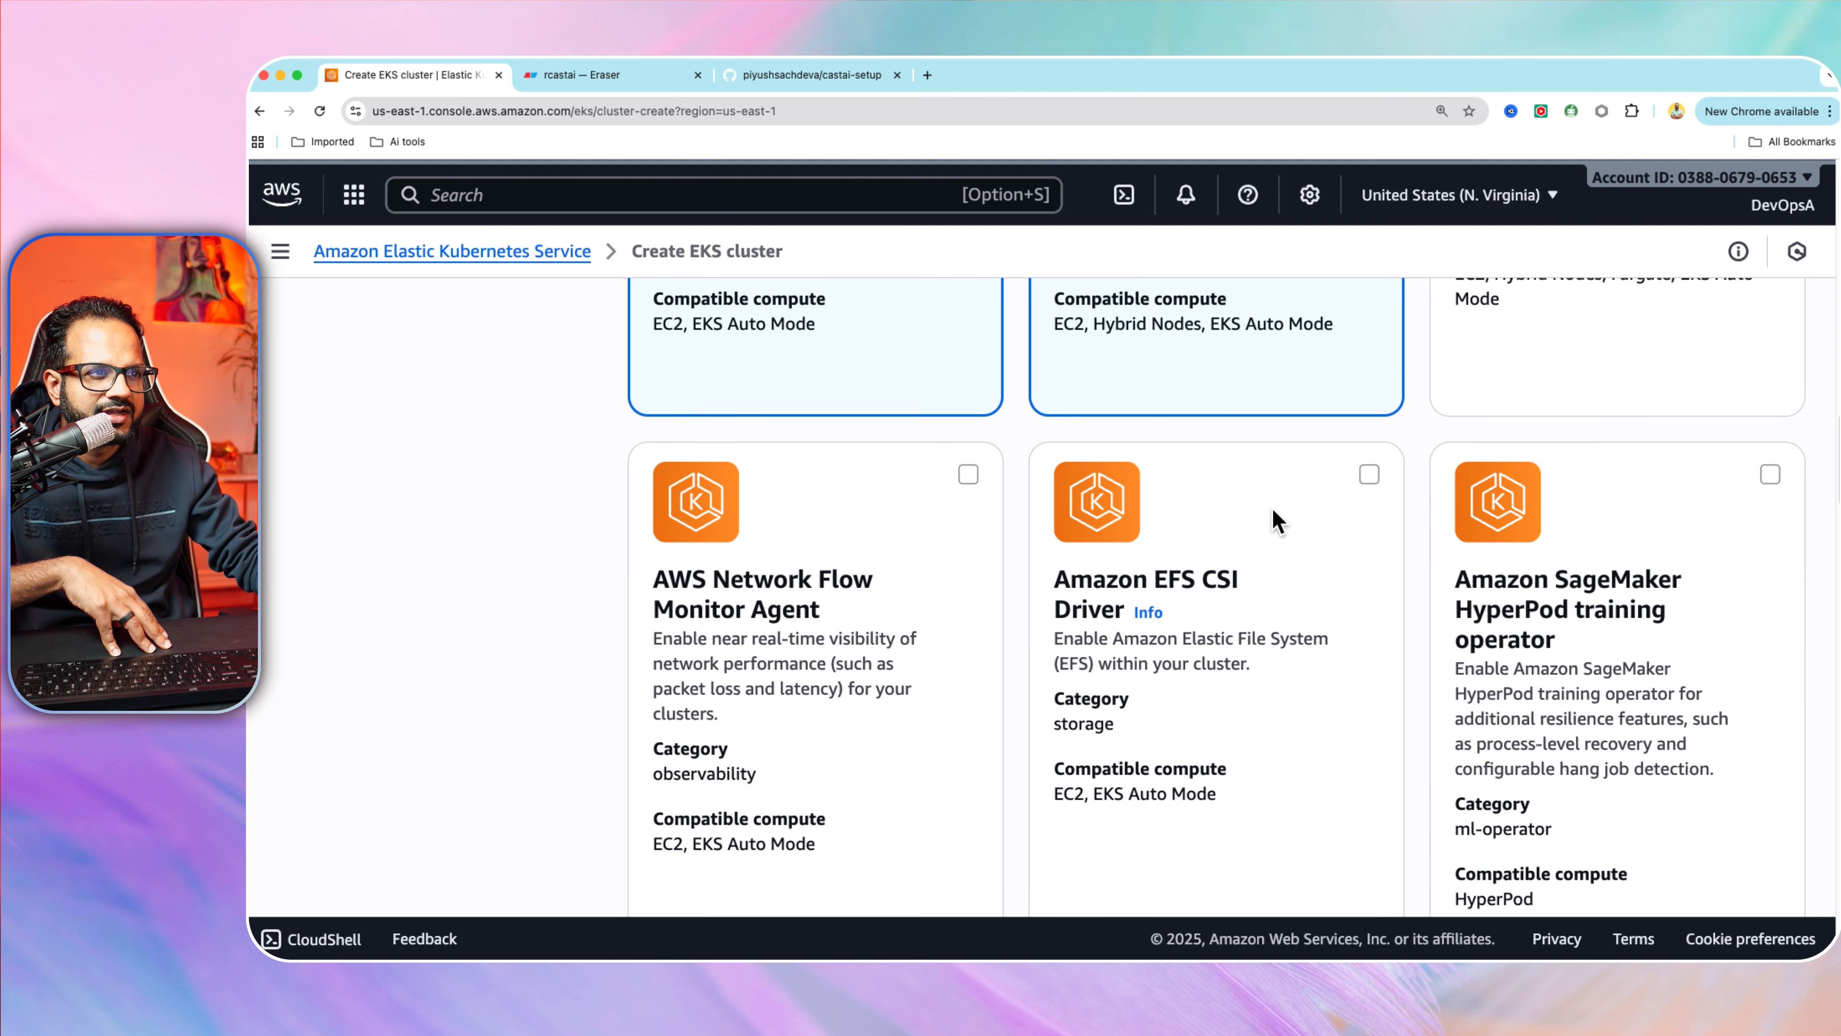
left_click(1370, 475)
scroll(1249, 685, "down", 2)
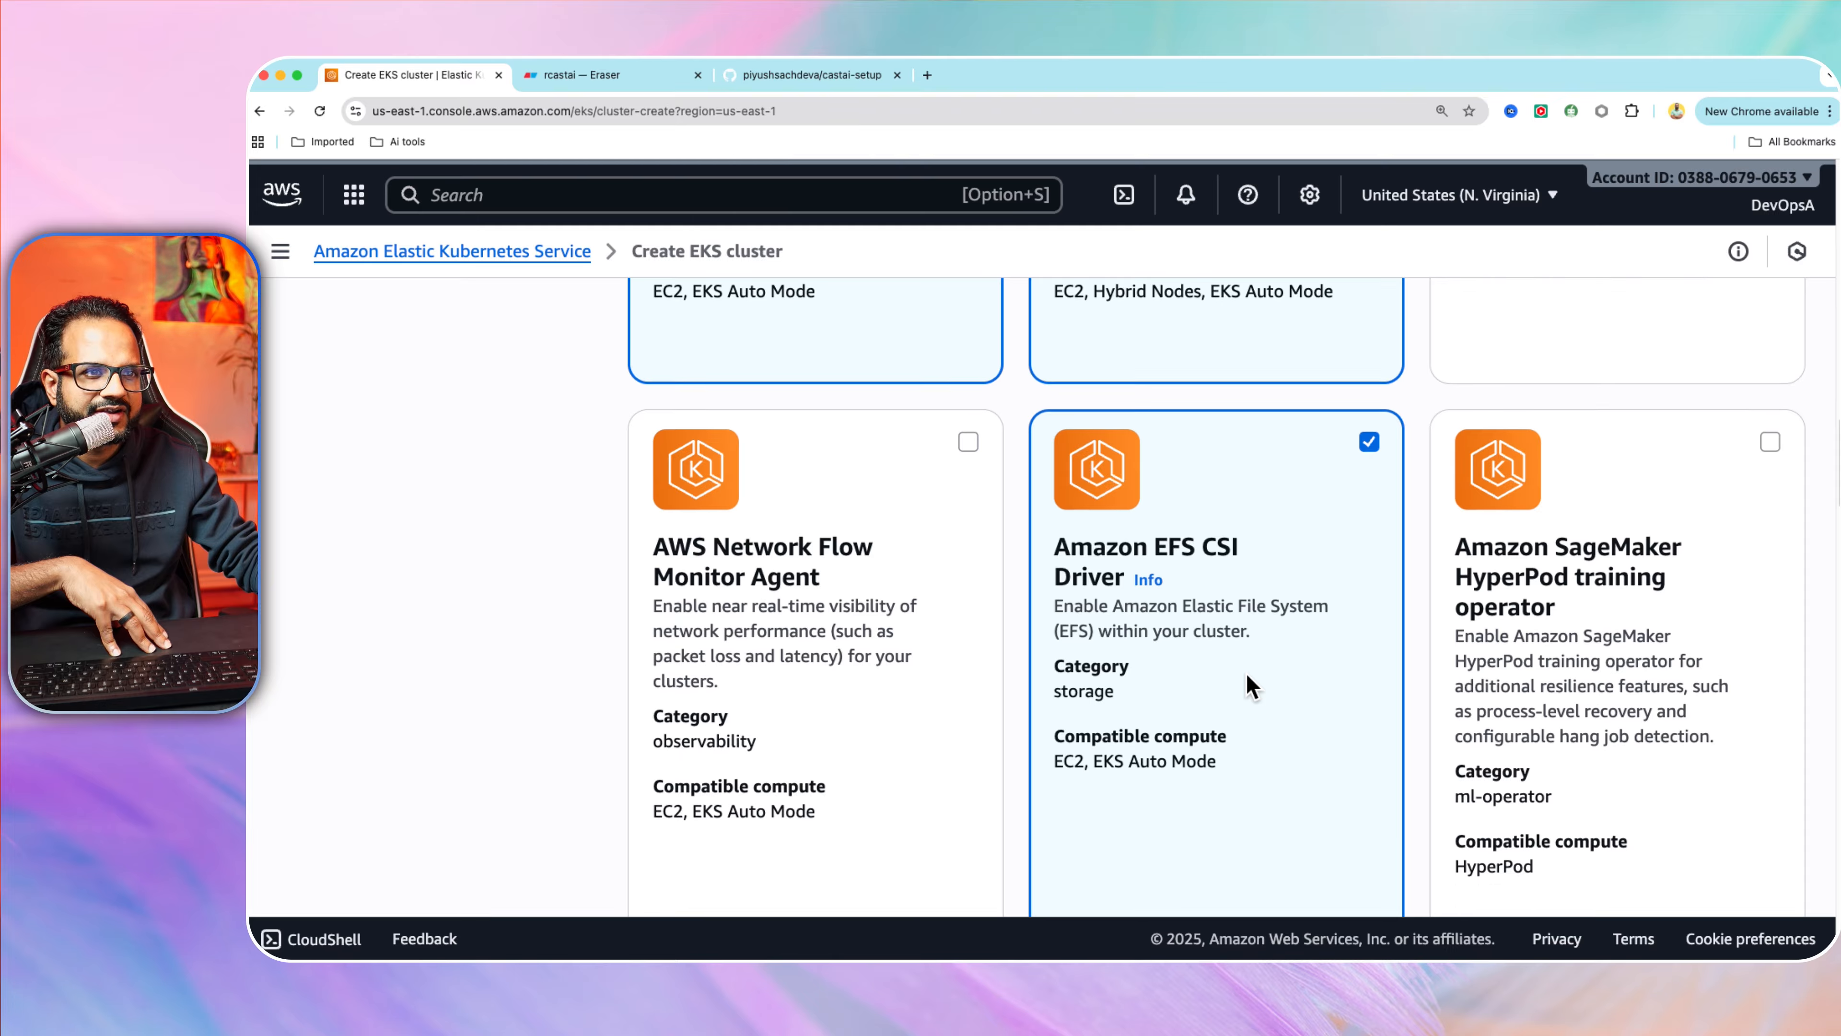
Add the AWS Network Flow Monitor Agent, CSI Snapshot Controller and Amazon EKS Pod Identity Agent add-ons to the selection.
left_click(968, 402)
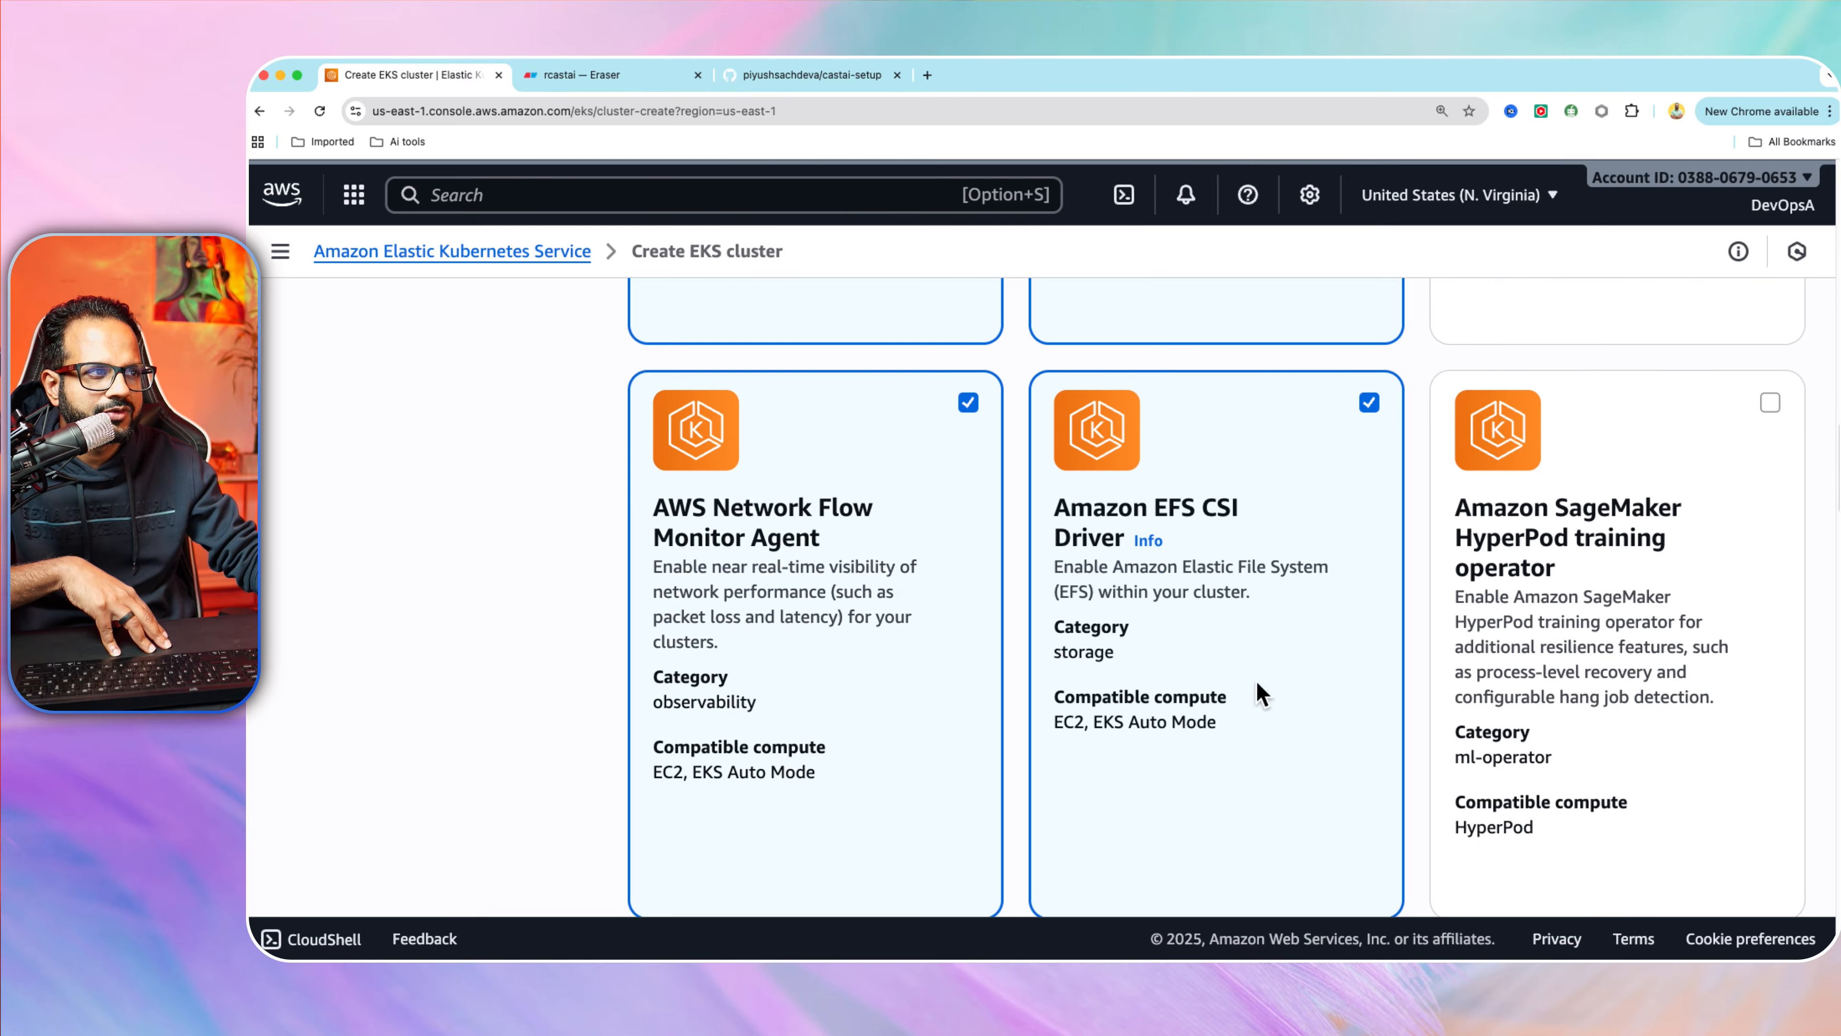
scroll(1261, 693, "down", 3)
scroll(1358, 663, "down", 9)
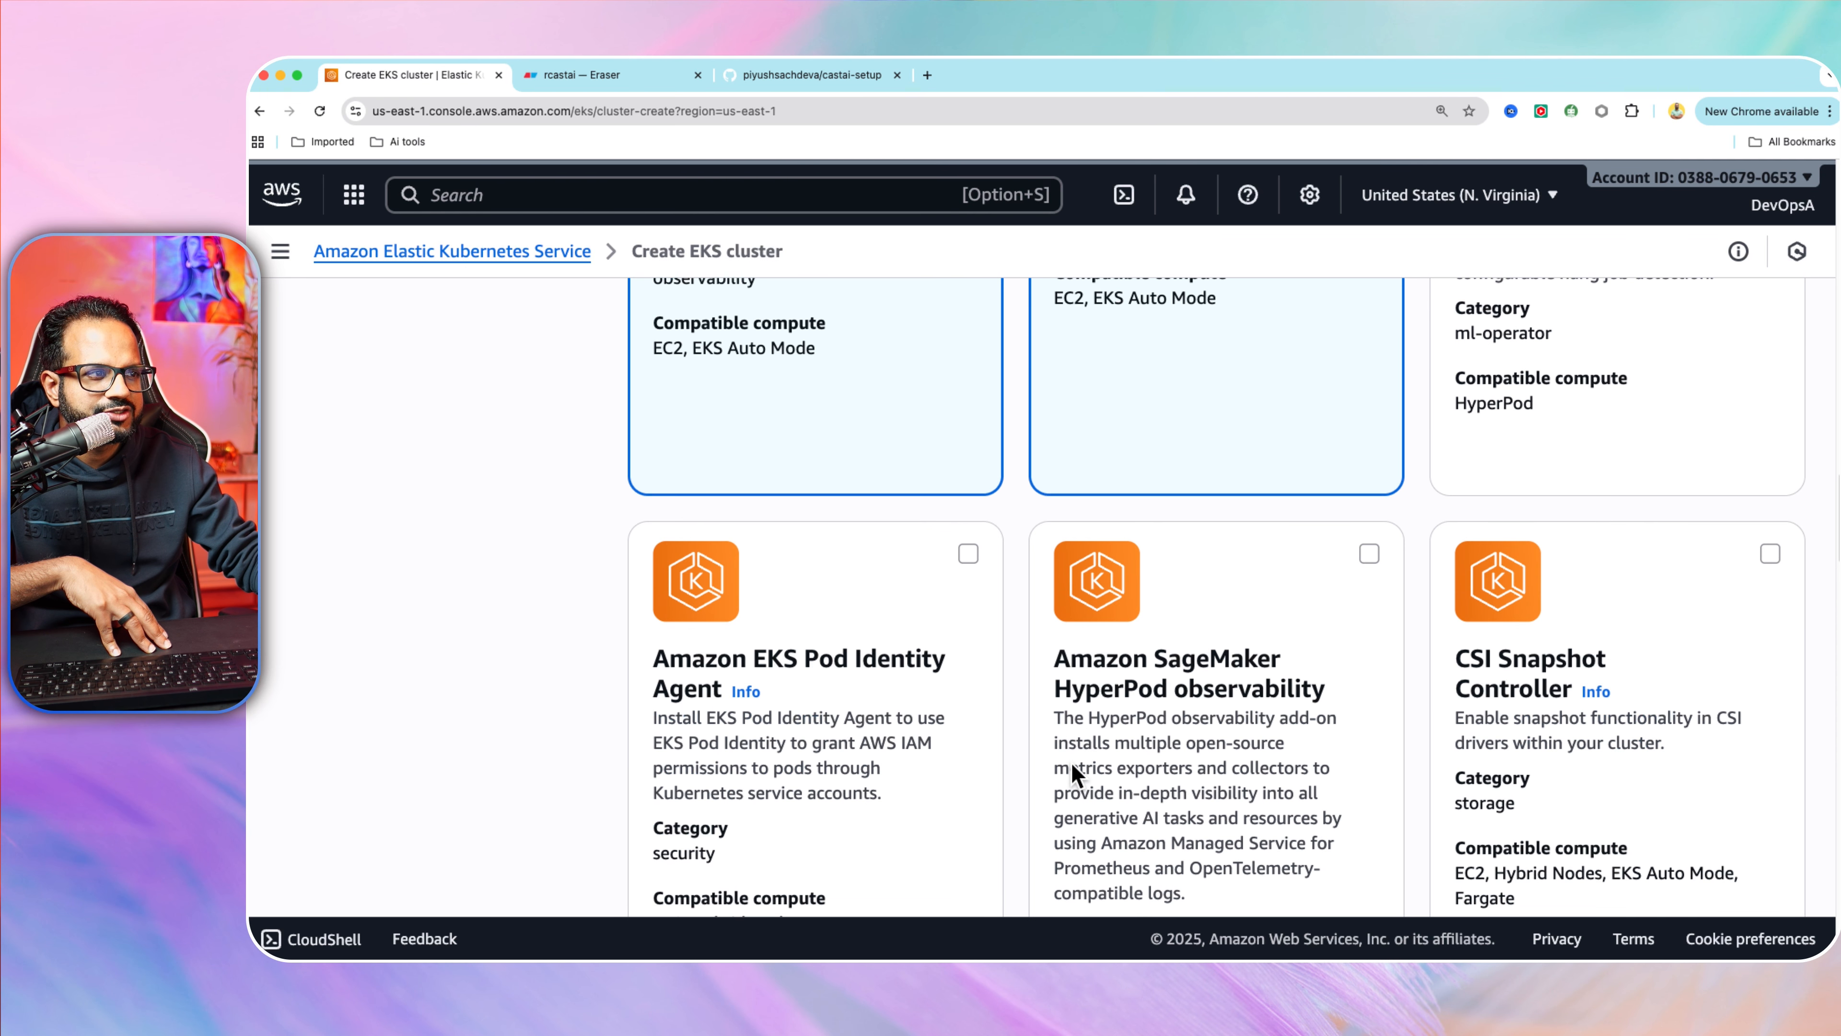
left_click(1770, 553)
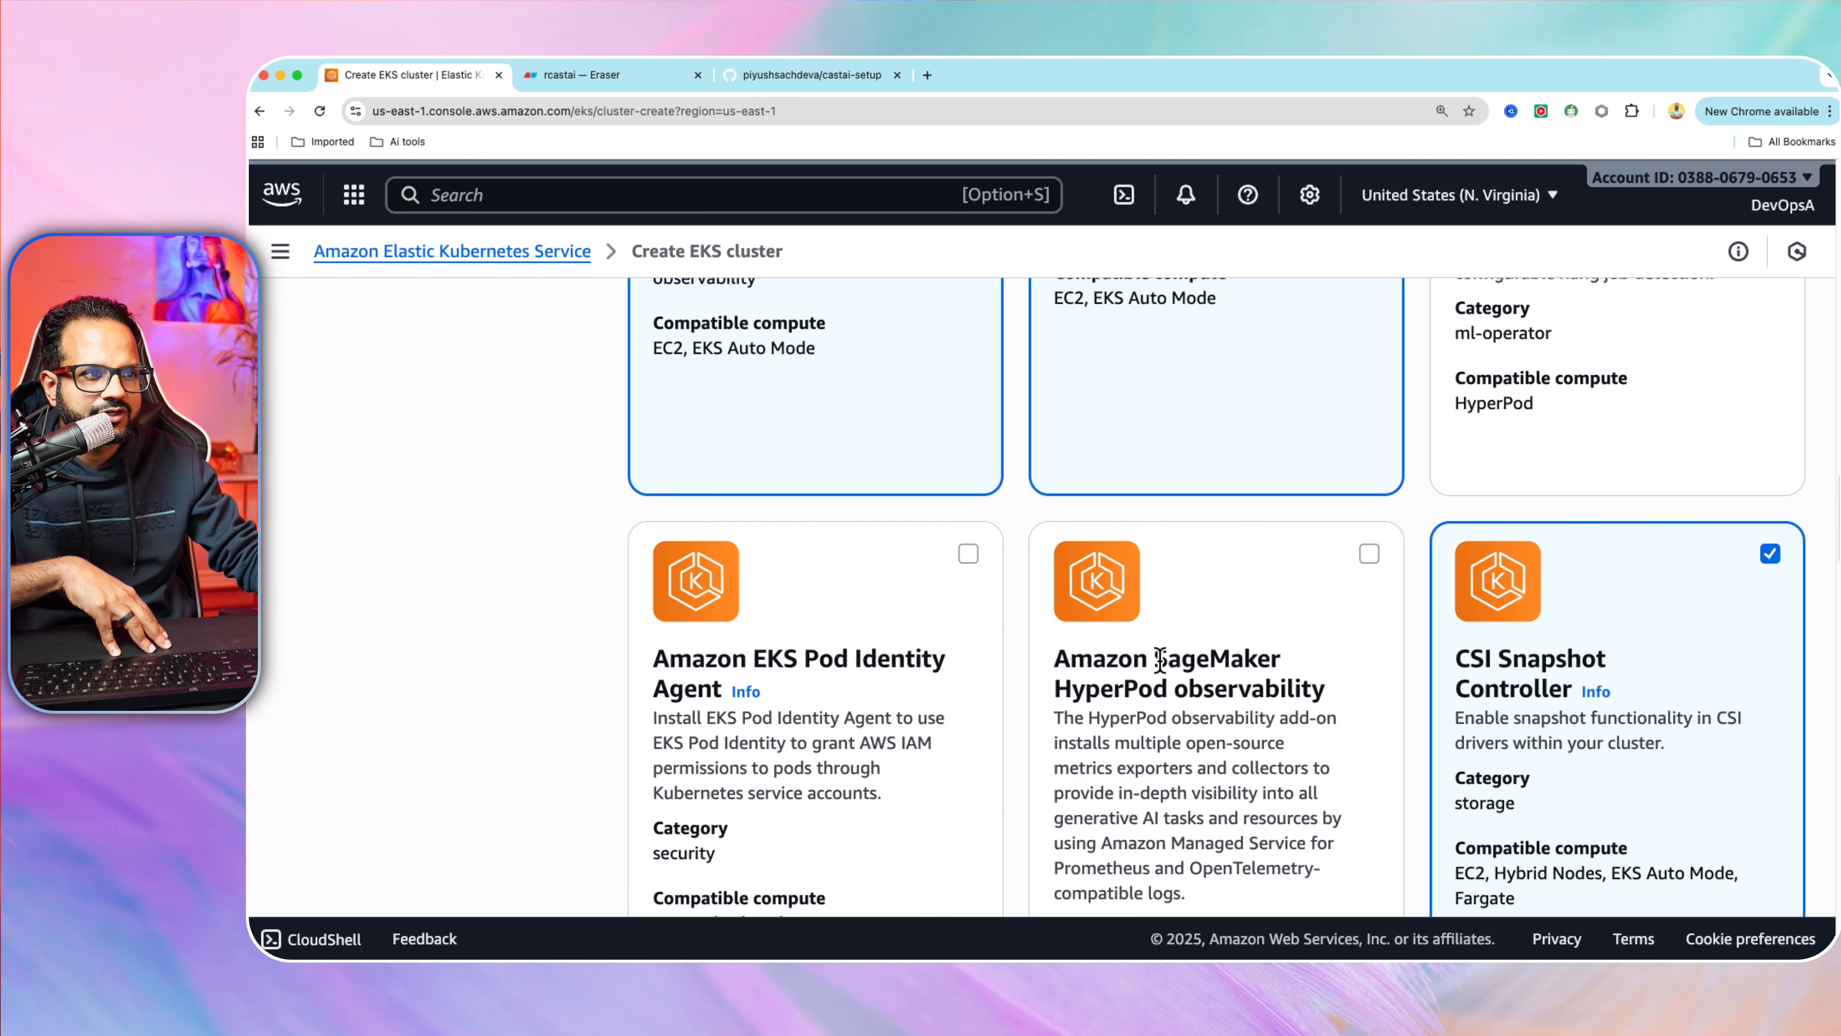
scroll(809, 745, "down", 2)
left_click(969, 470)
scroll(1161, 724, "down", 14)
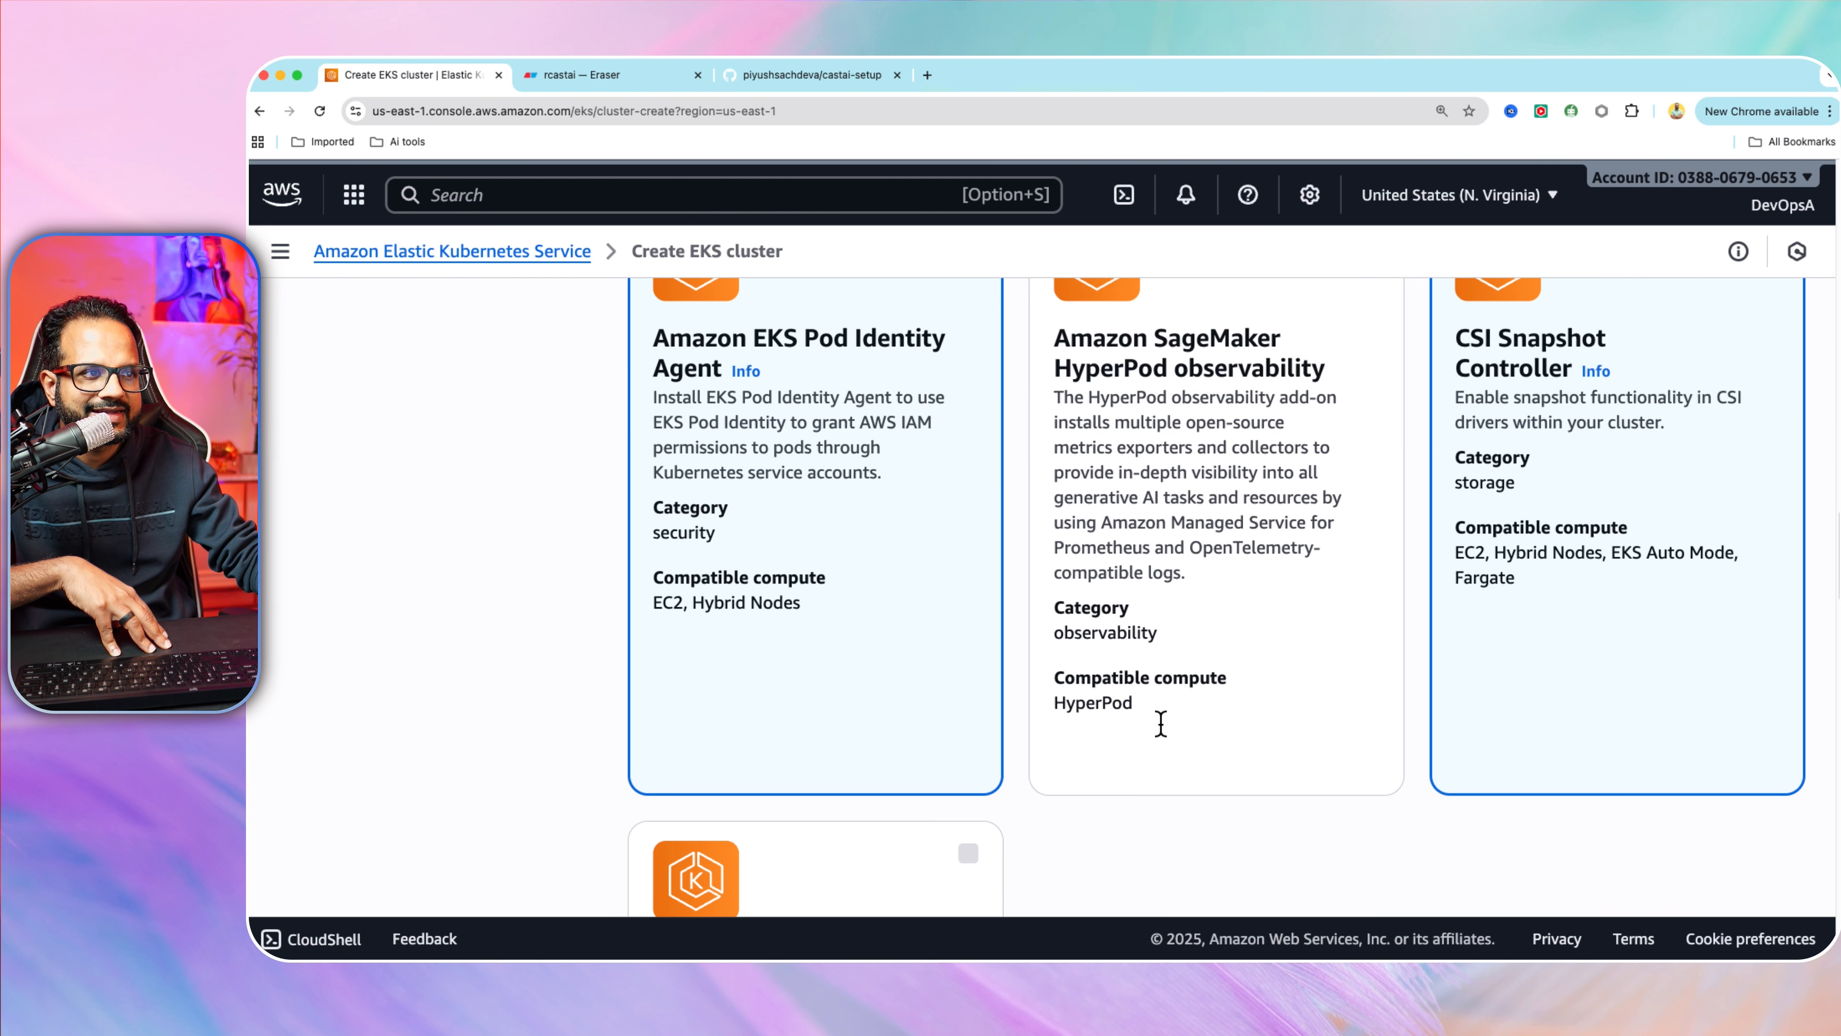
scroll(1161, 724, "down", 3)
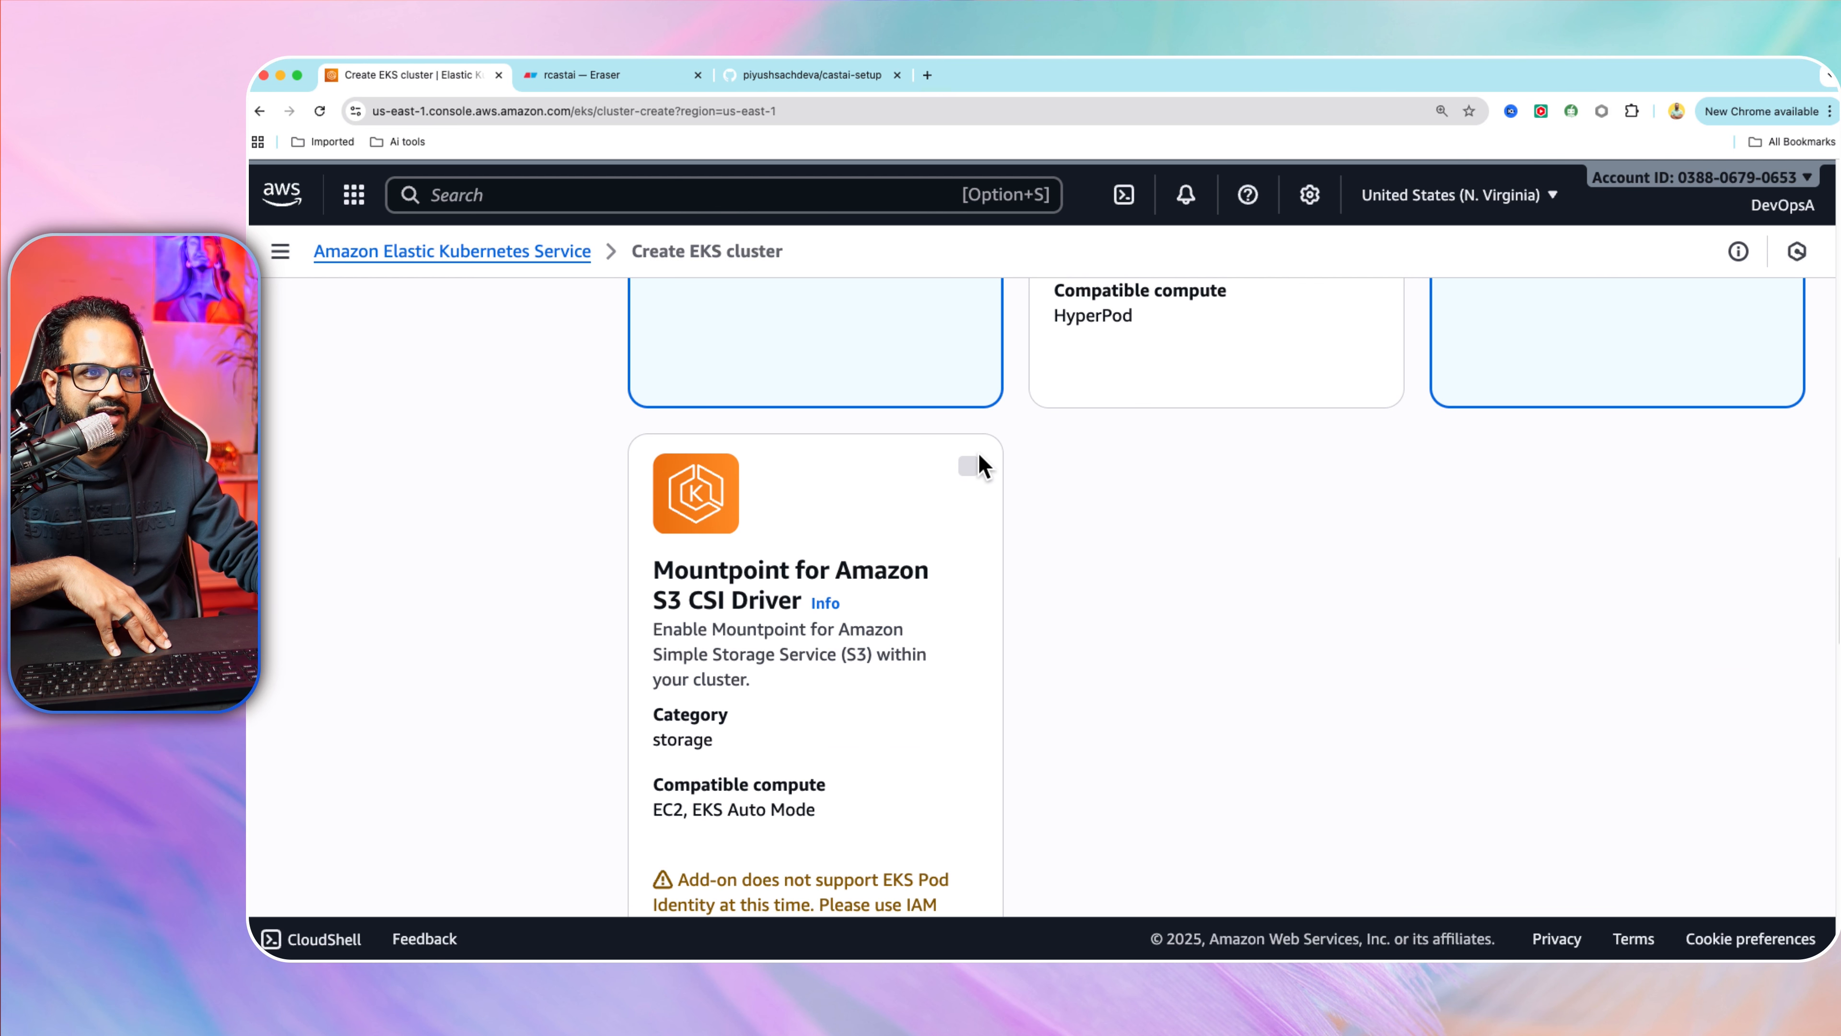
scroll(935, 700, "down", 7)
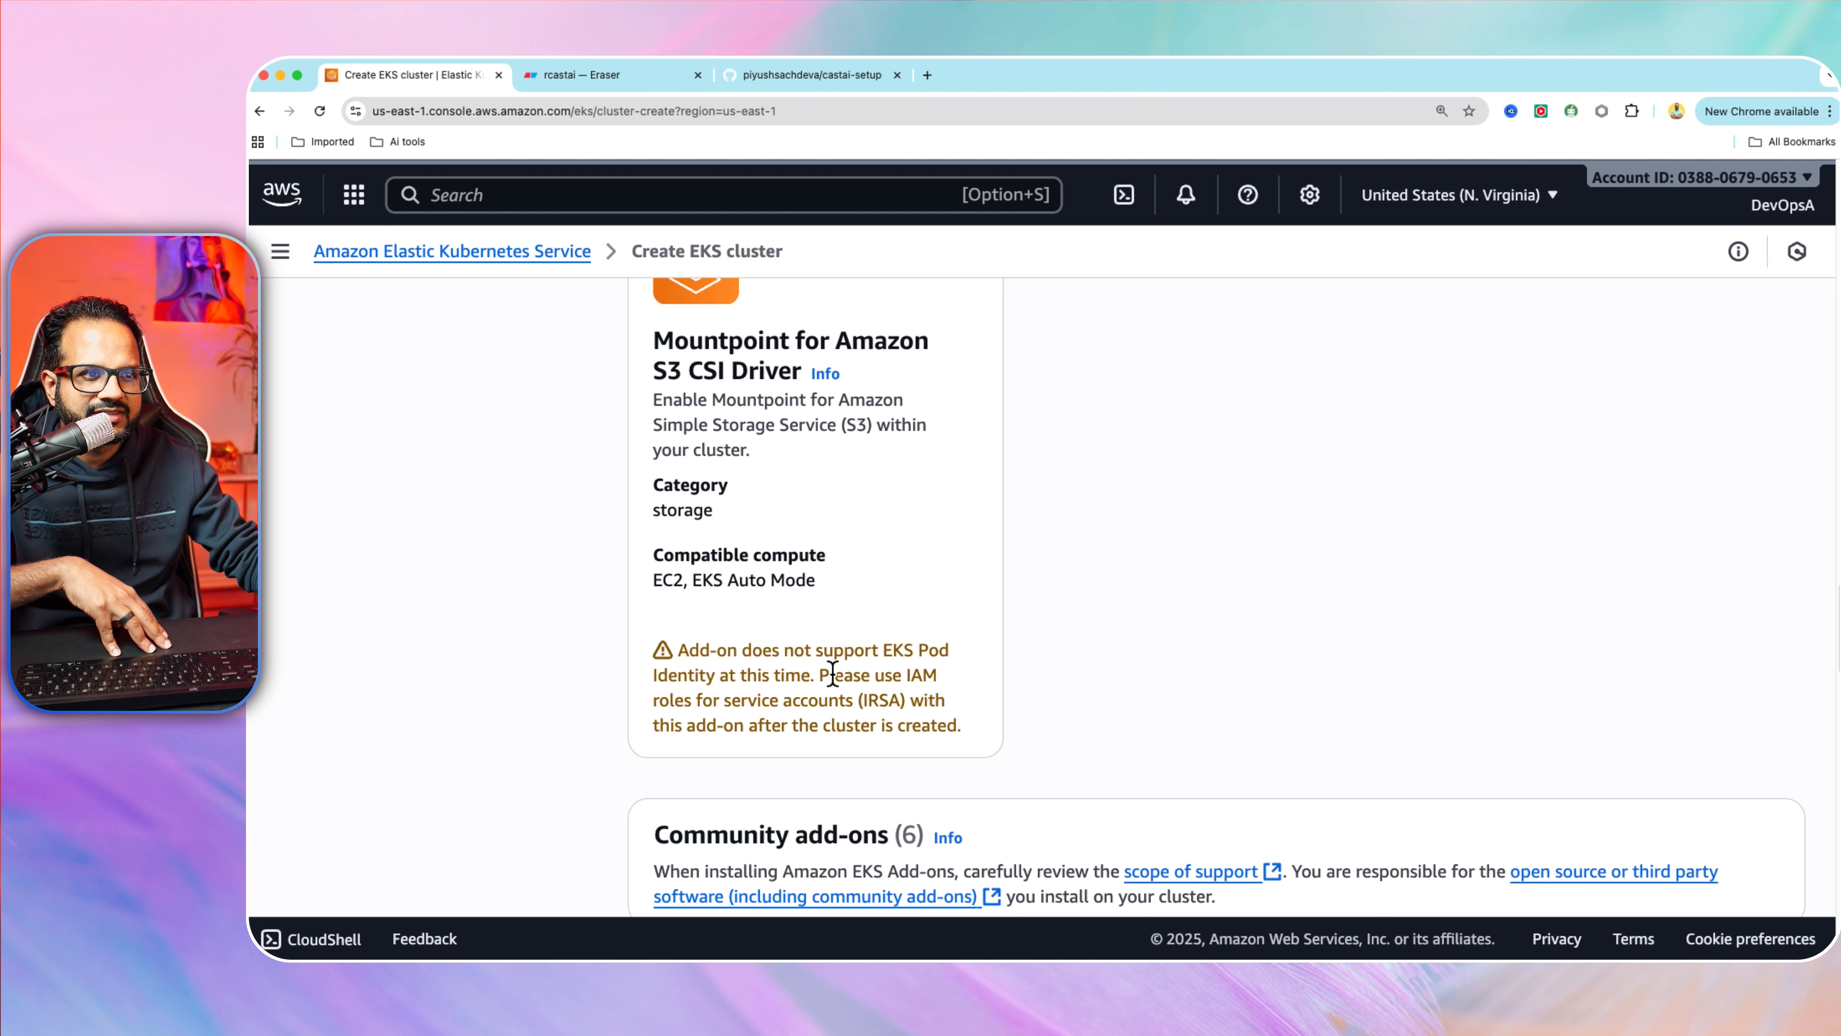
scroll(1003, 773, "down", 6)
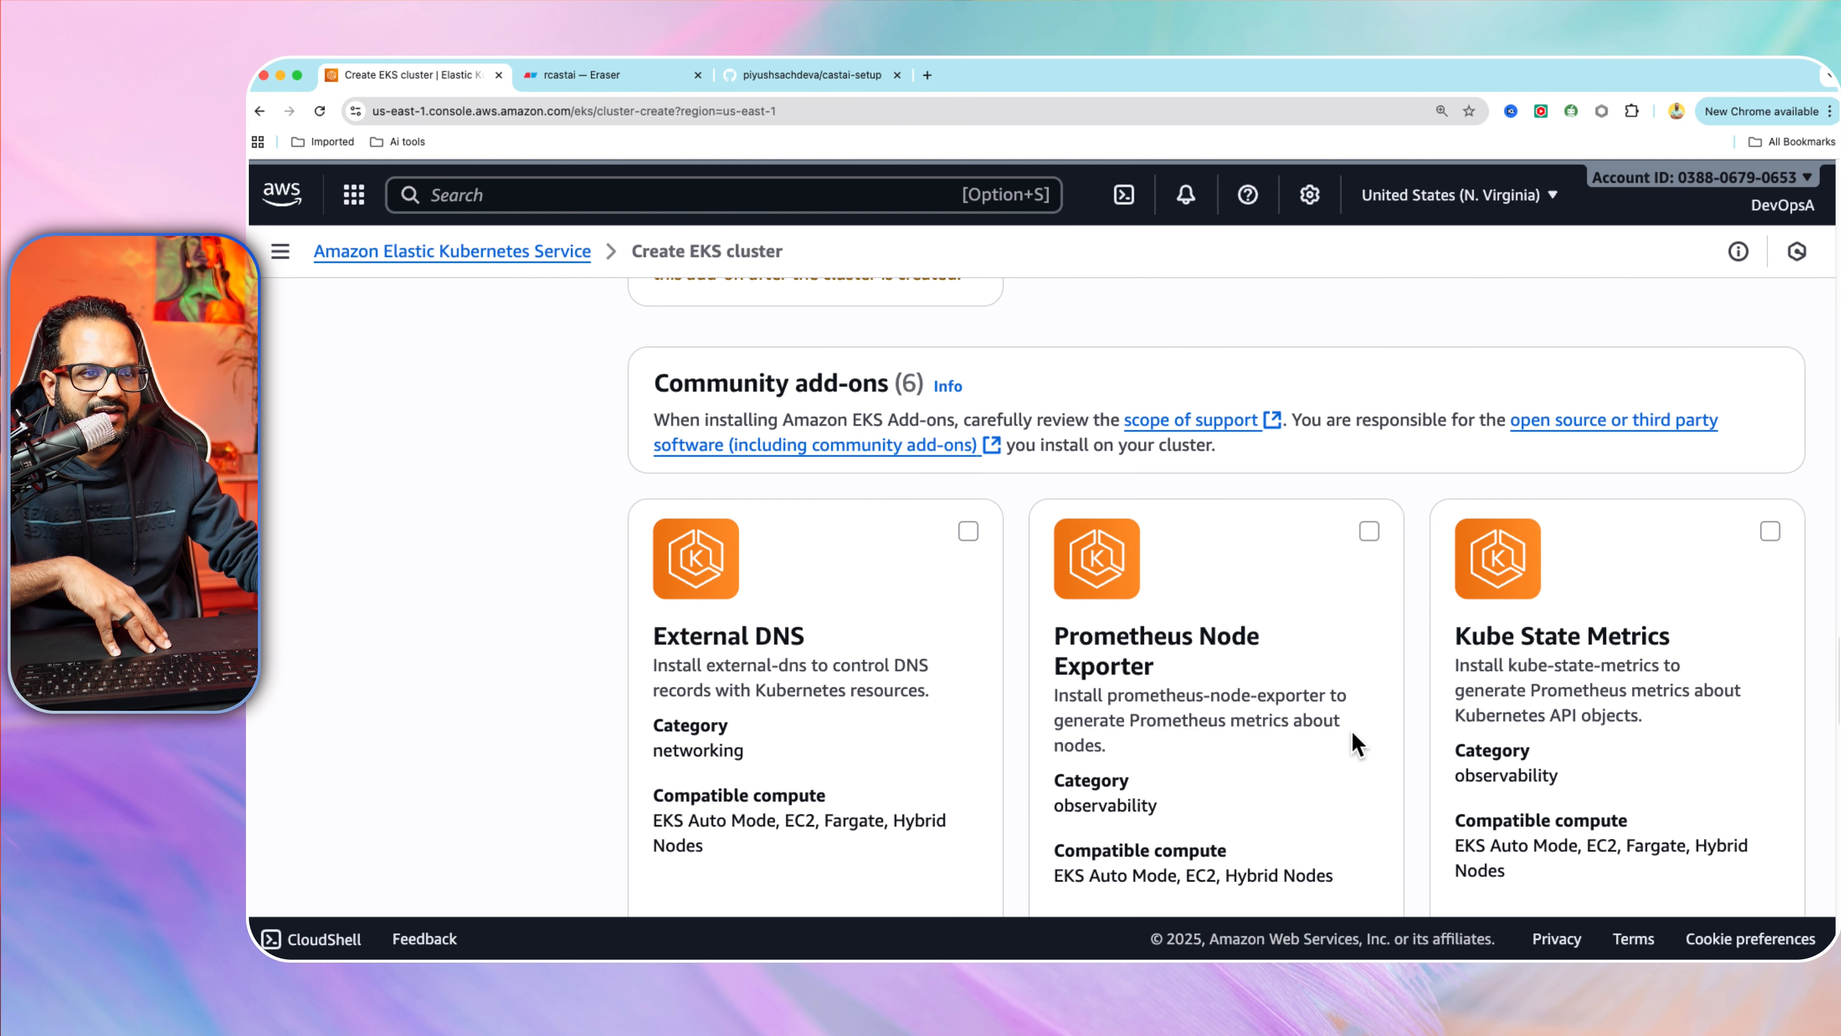
scroll(1154, 760, "down", 1)
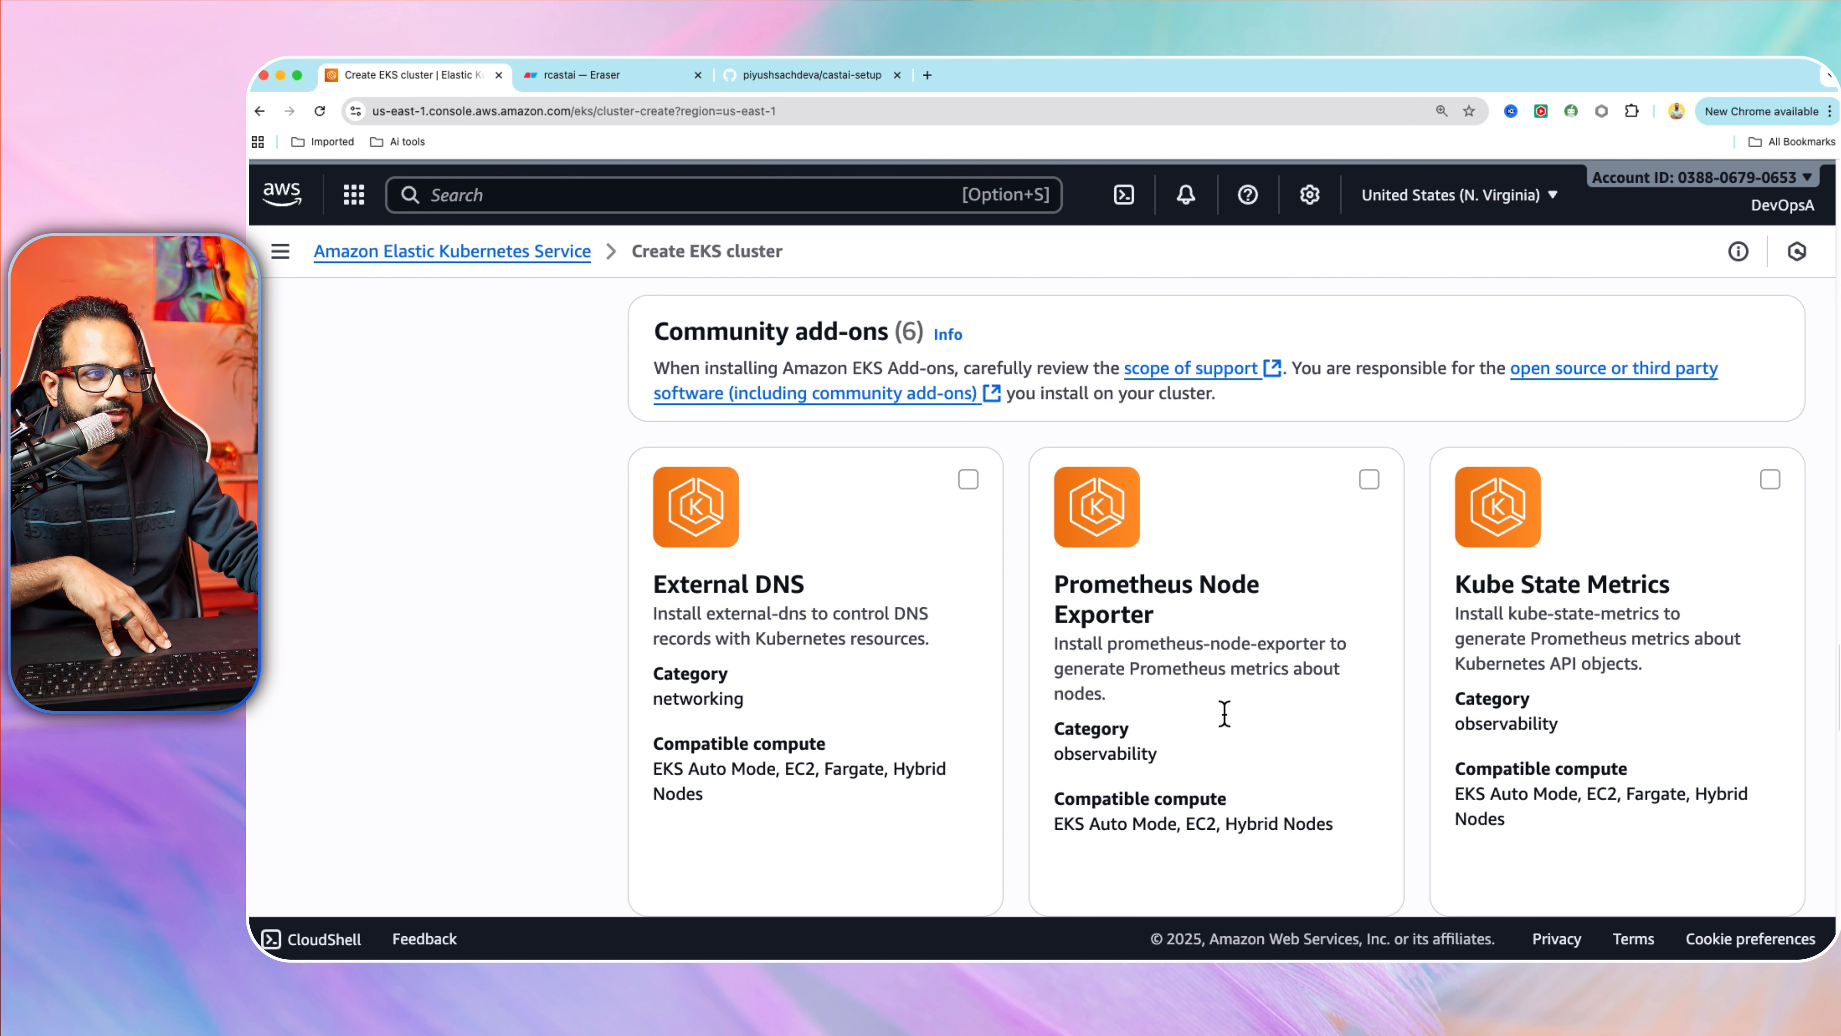
scroll(1224, 713, "down", 1)
left_click(1769, 412)
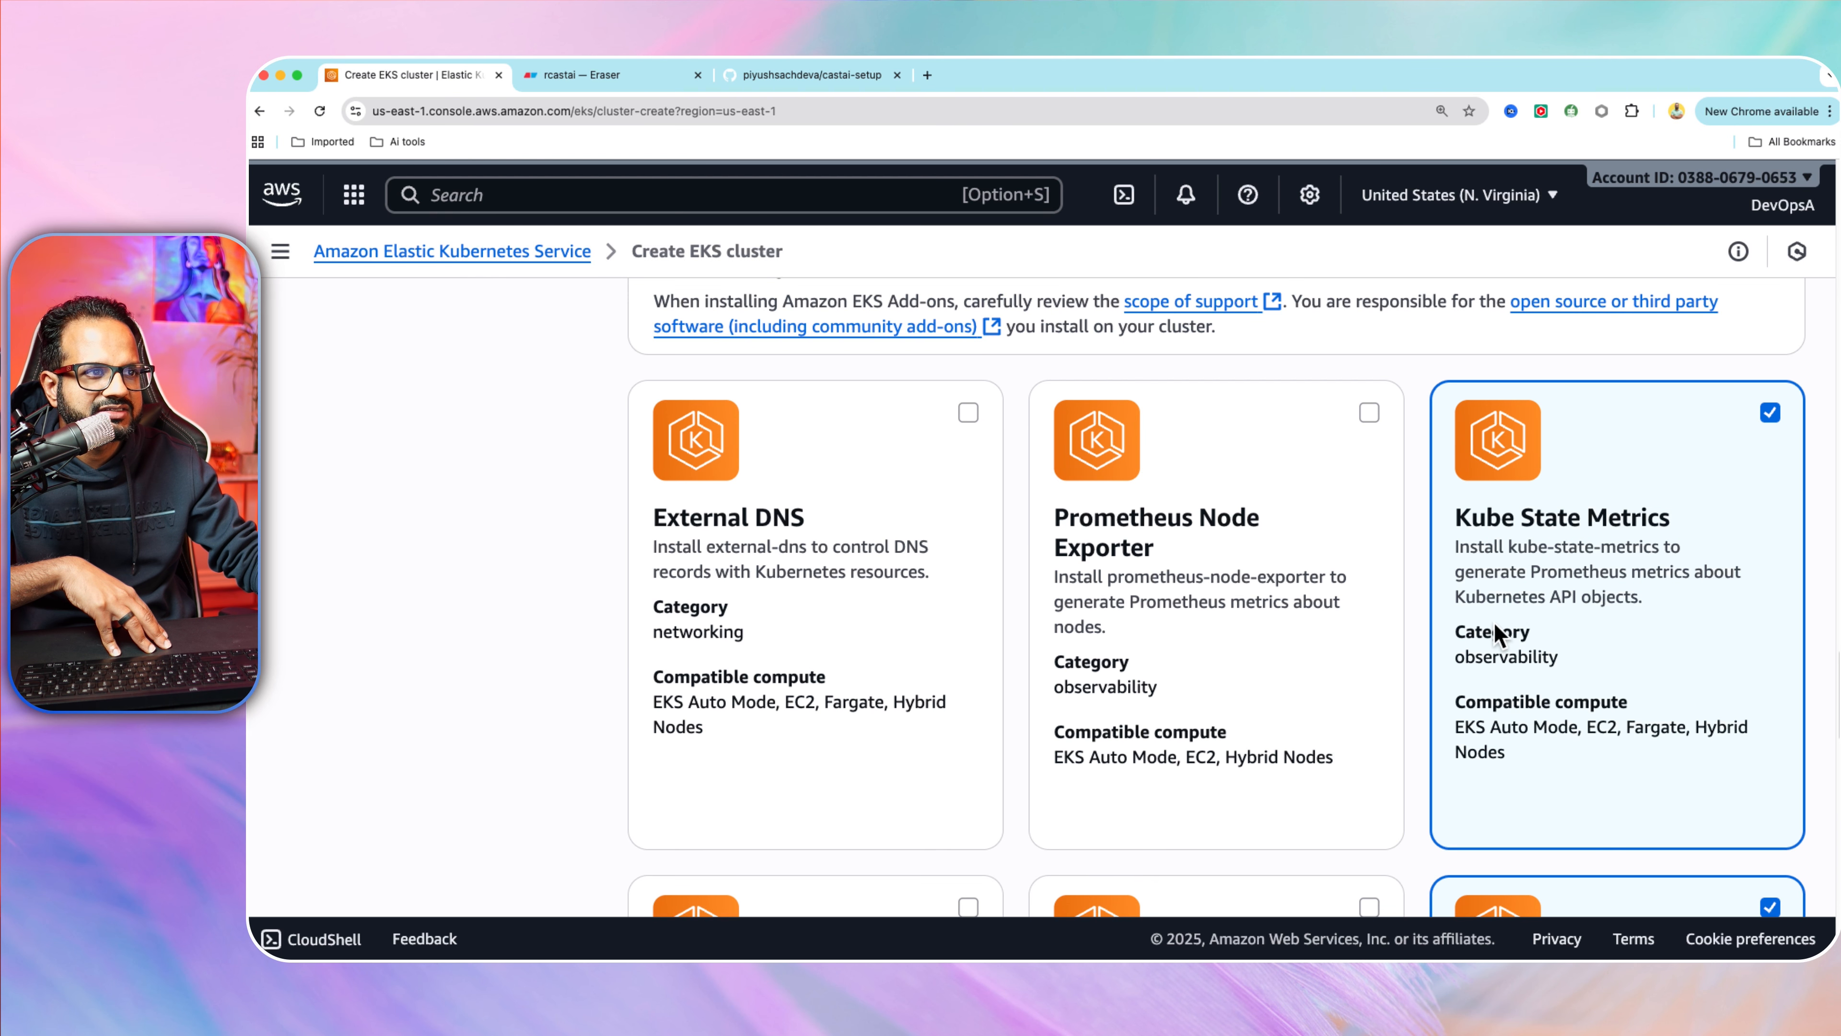
scroll(1493, 639, "down", 5)
scroll(1493, 640, "down", 1)
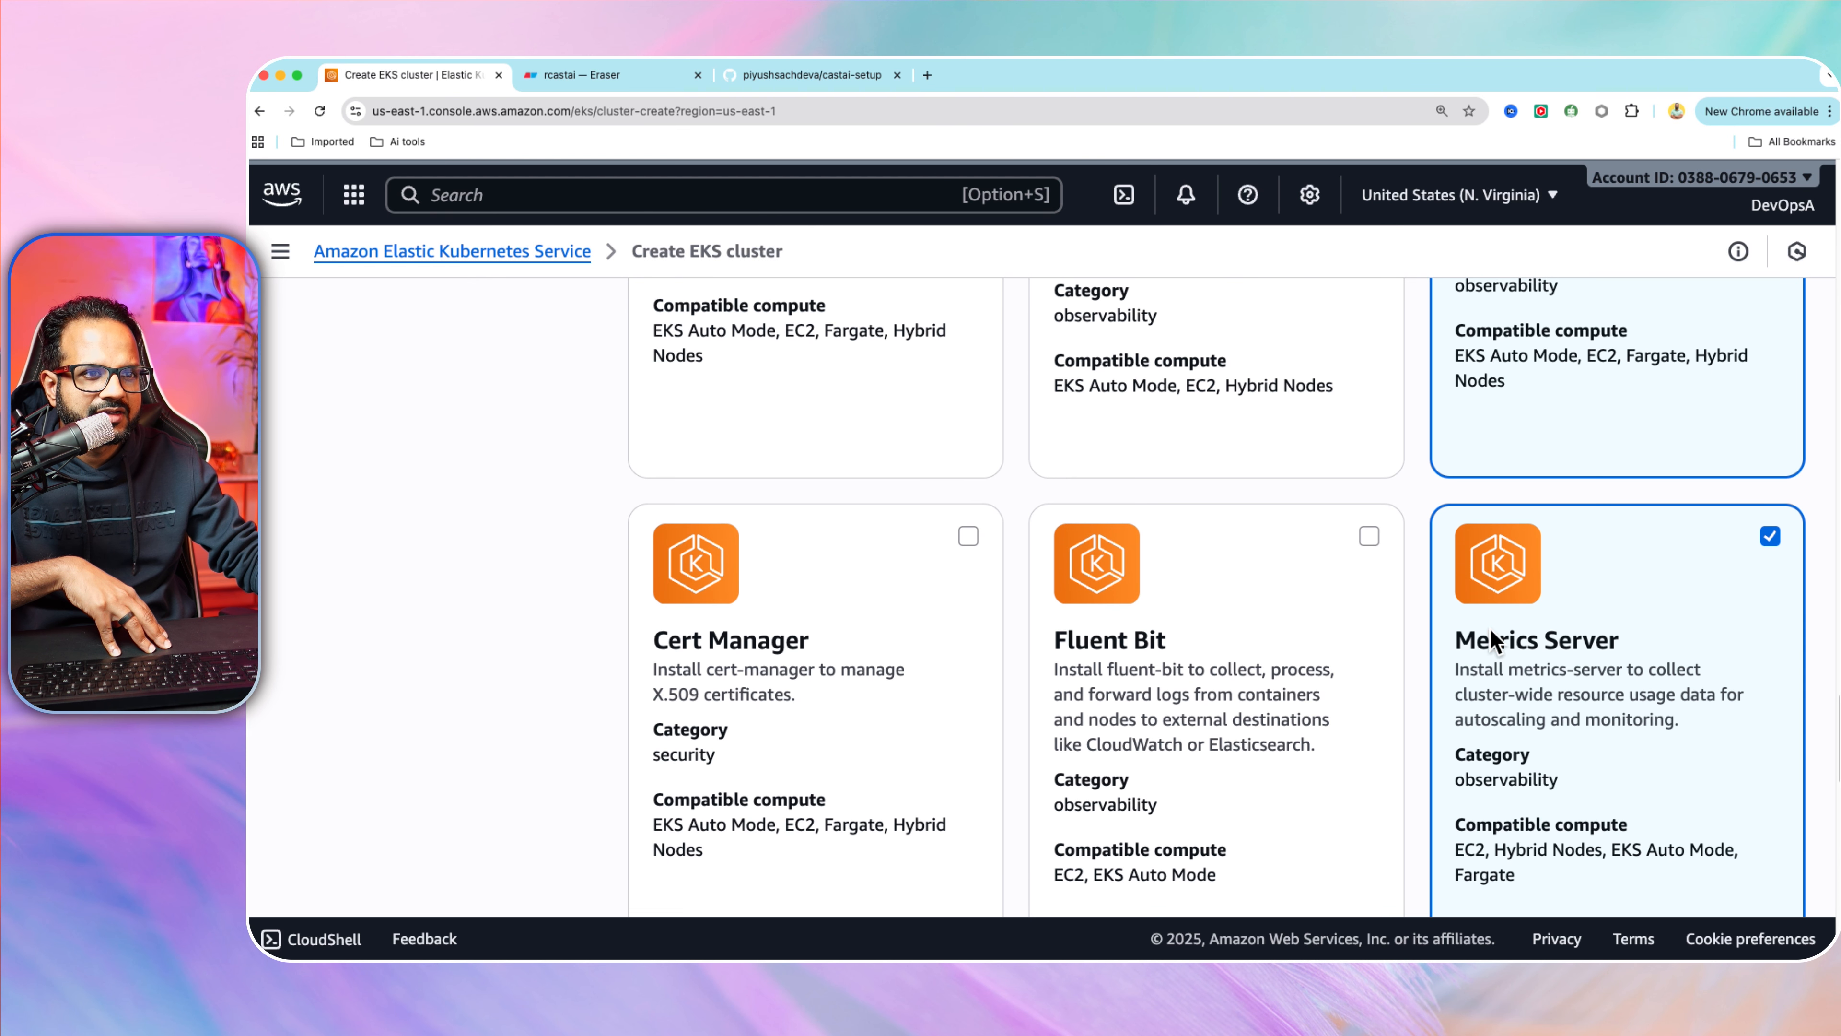
scroll(1490, 638, "down", 1)
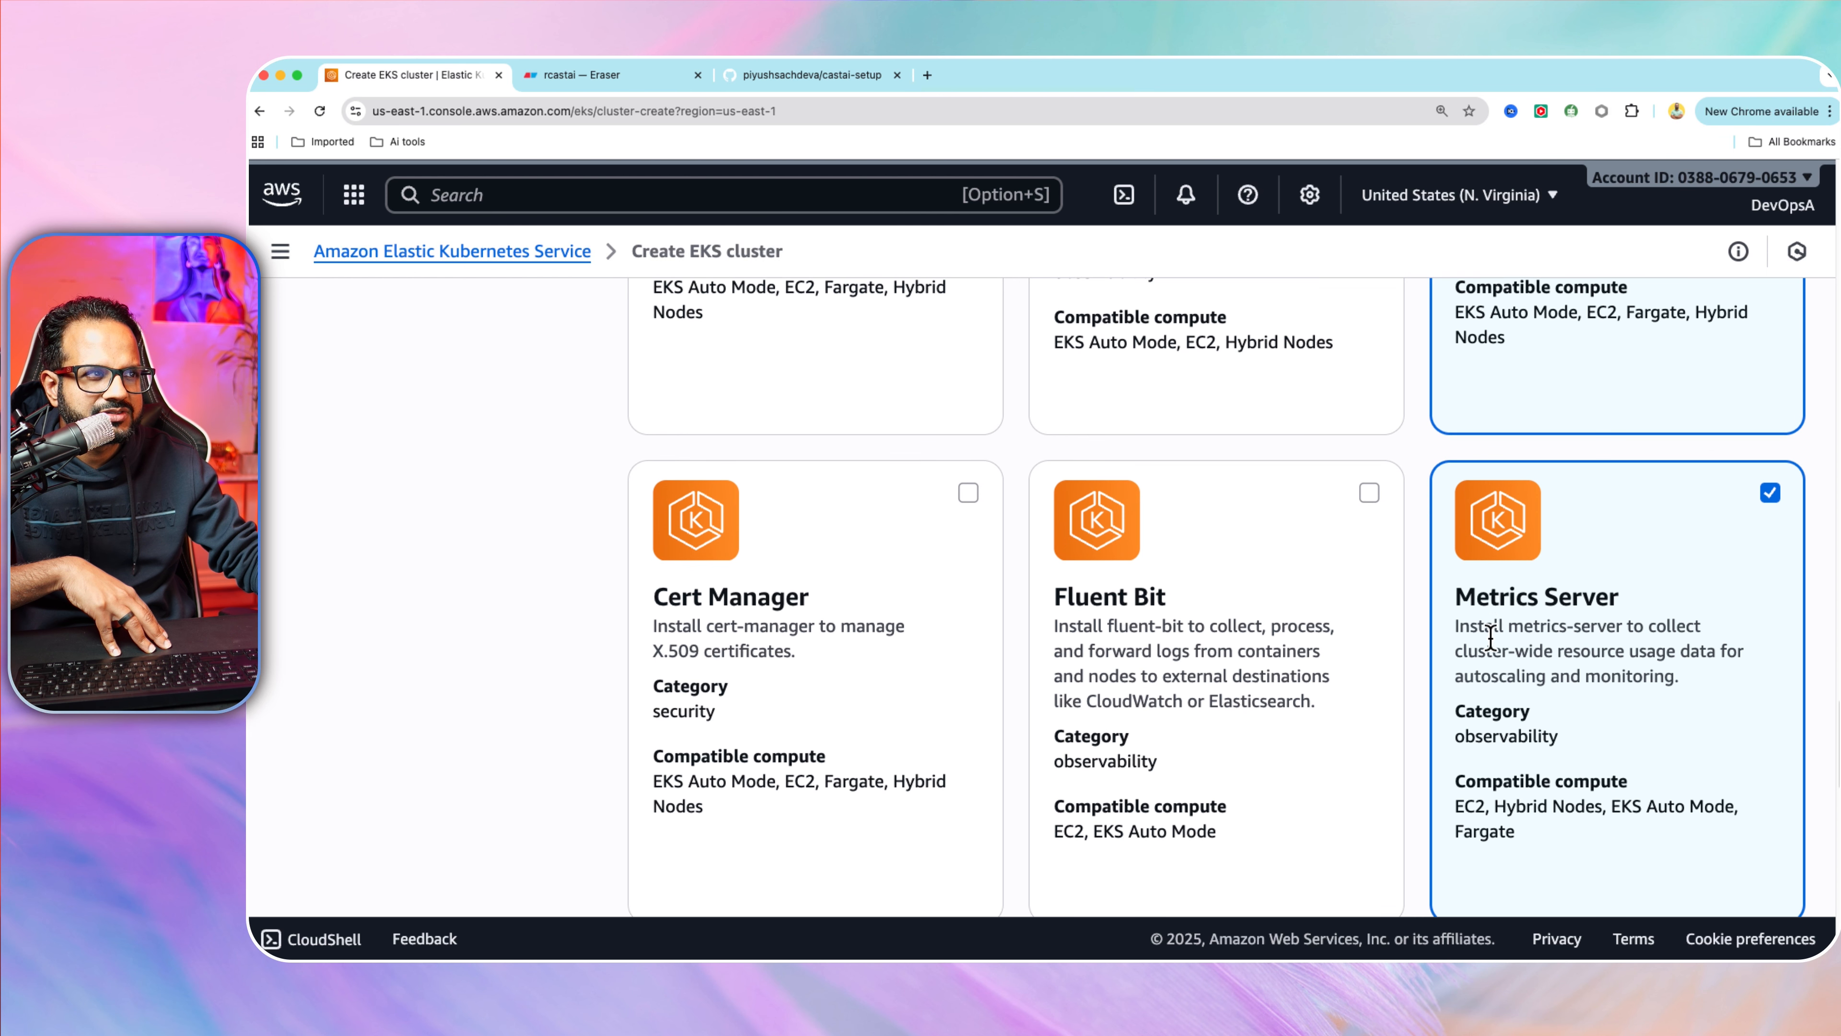
scroll(1490, 638, "up", 5)
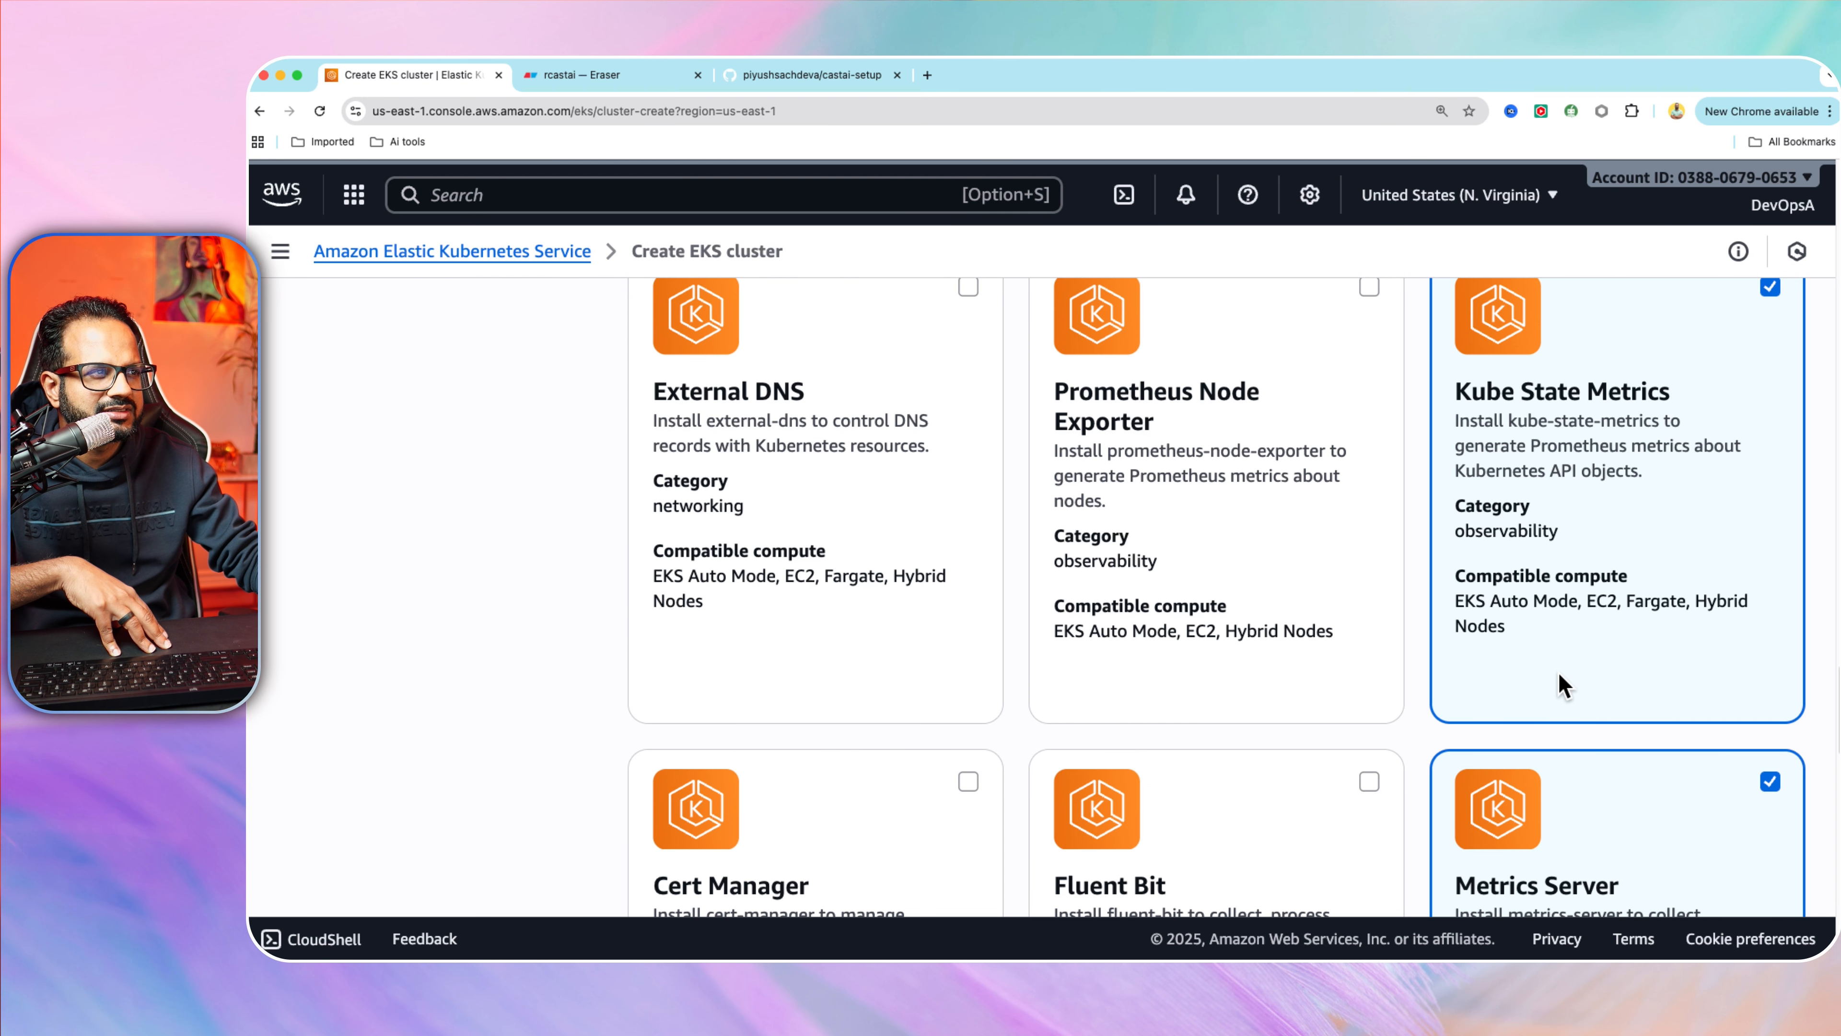
scroll(1564, 684, "up", 1)
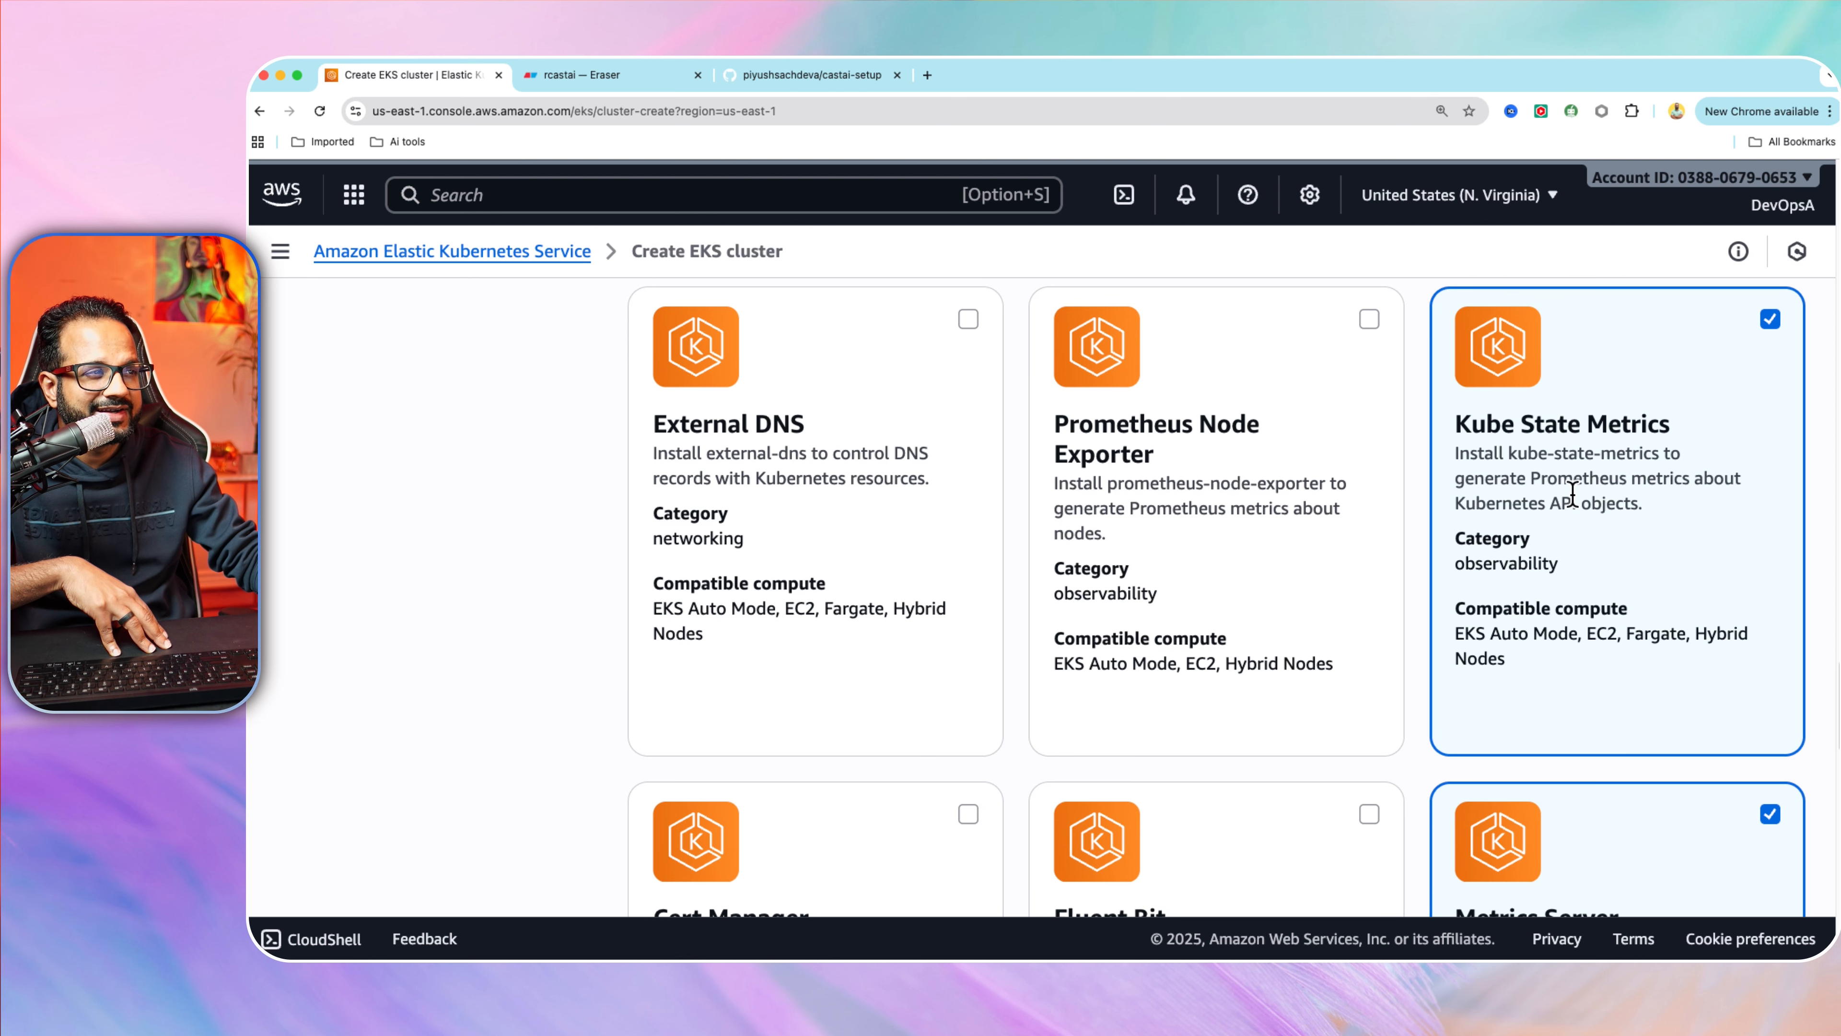
left_click(1770, 318)
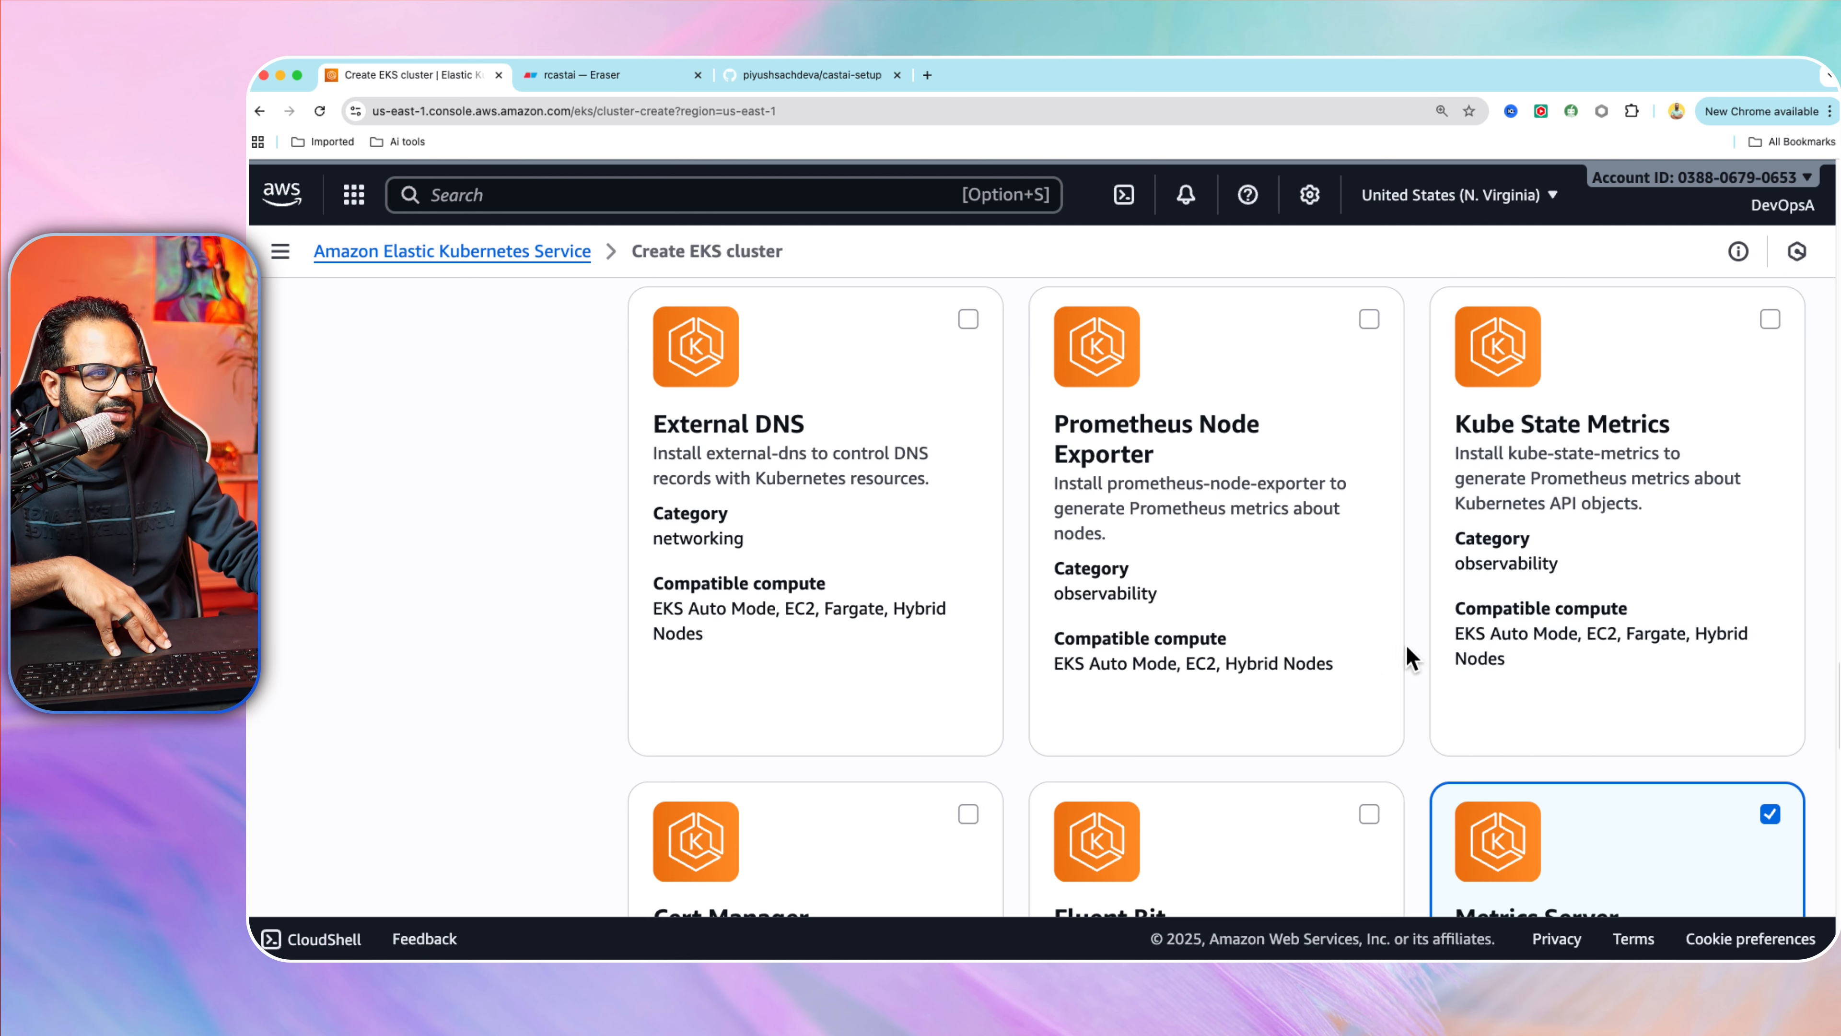
Finish the add-on selection without any AWS Marketplace add-ons and continue to the settings of the selected add-ons.
scroll(1410, 657, "down", 10)
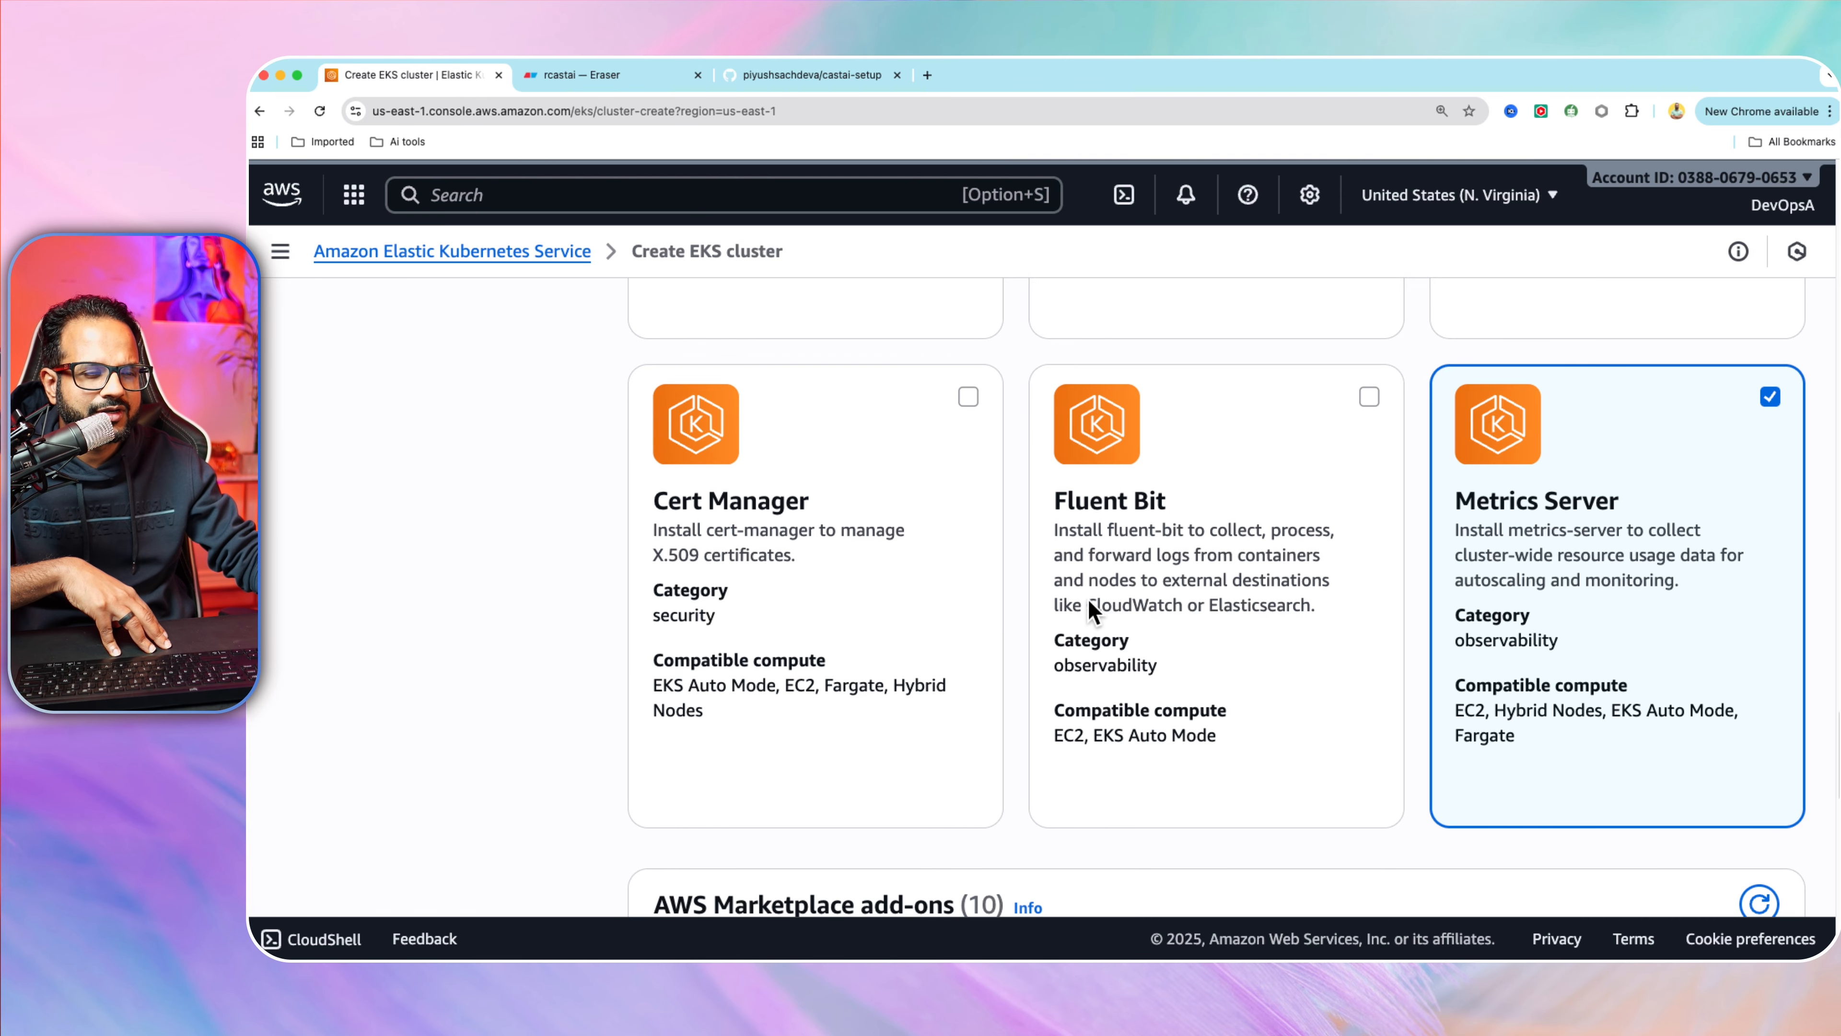
scroll(1102, 613, "down", 5)
scroll(988, 578, "down", 20)
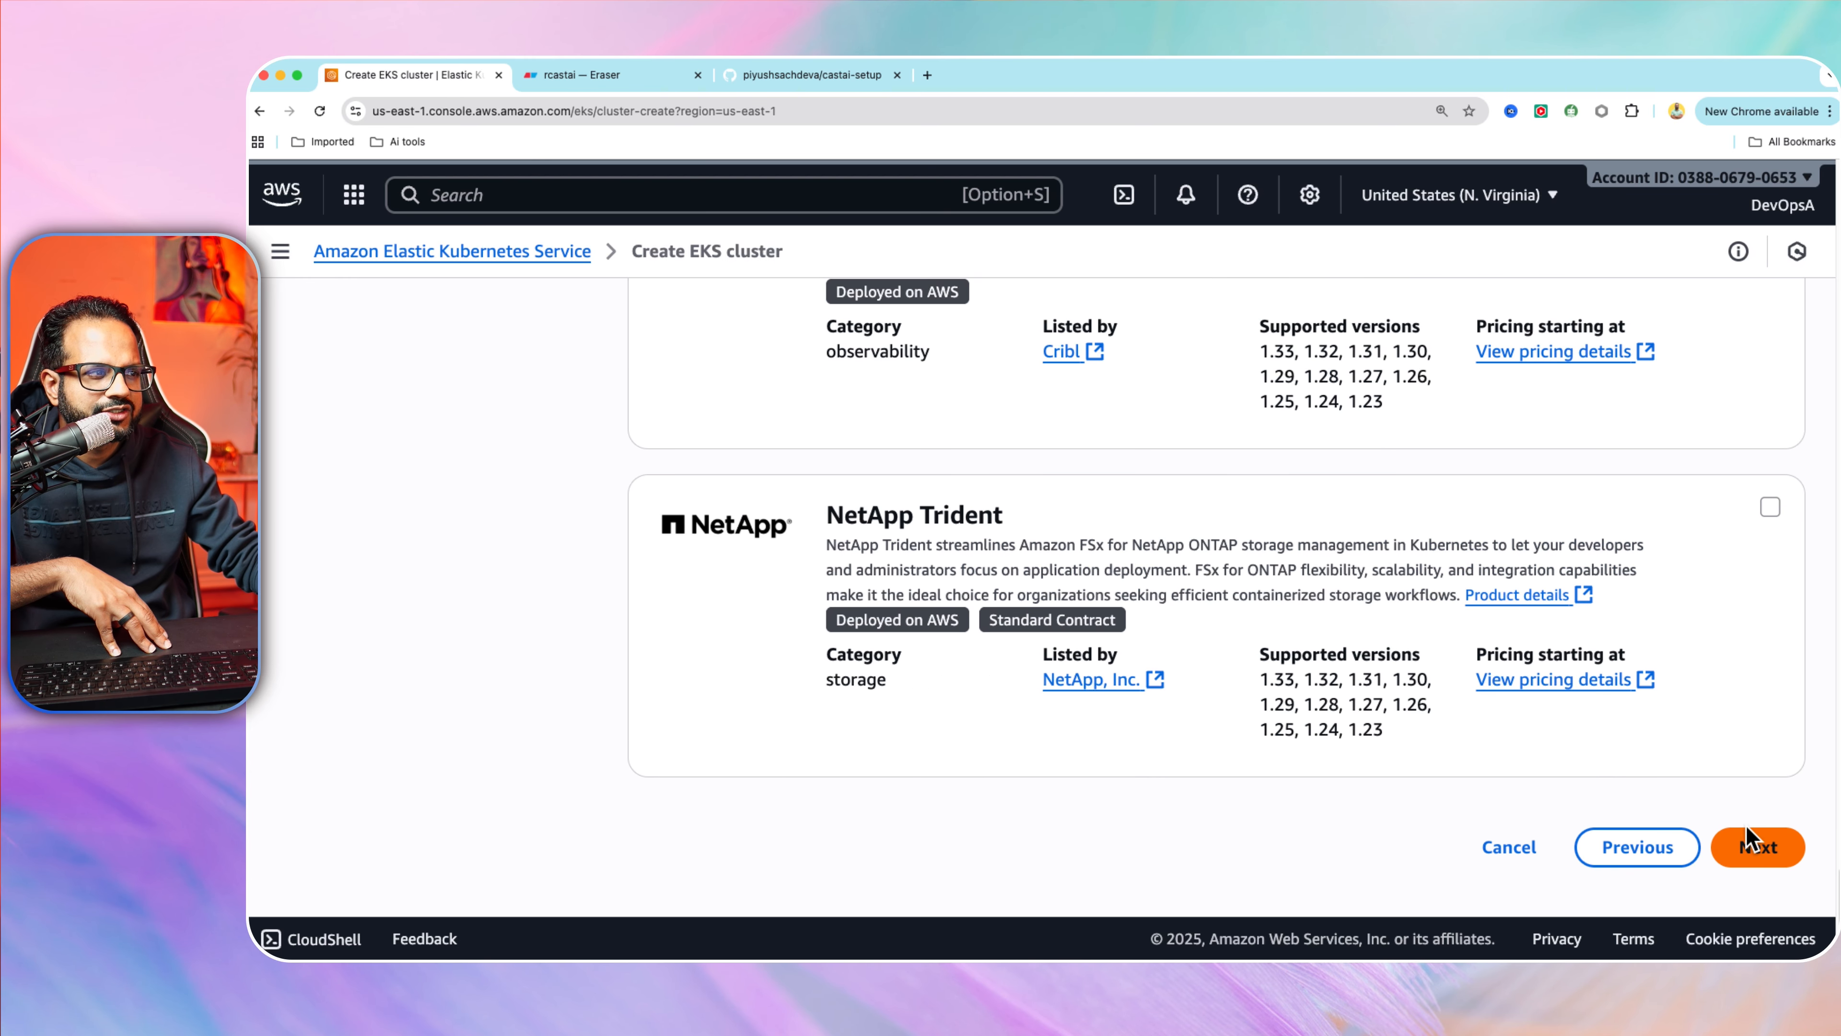
left_click(1755, 842)
Look through the selected add-ons' settings, keep the default versions and access roles, and continue to the final review.
scroll(1145, 660, "down", 8)
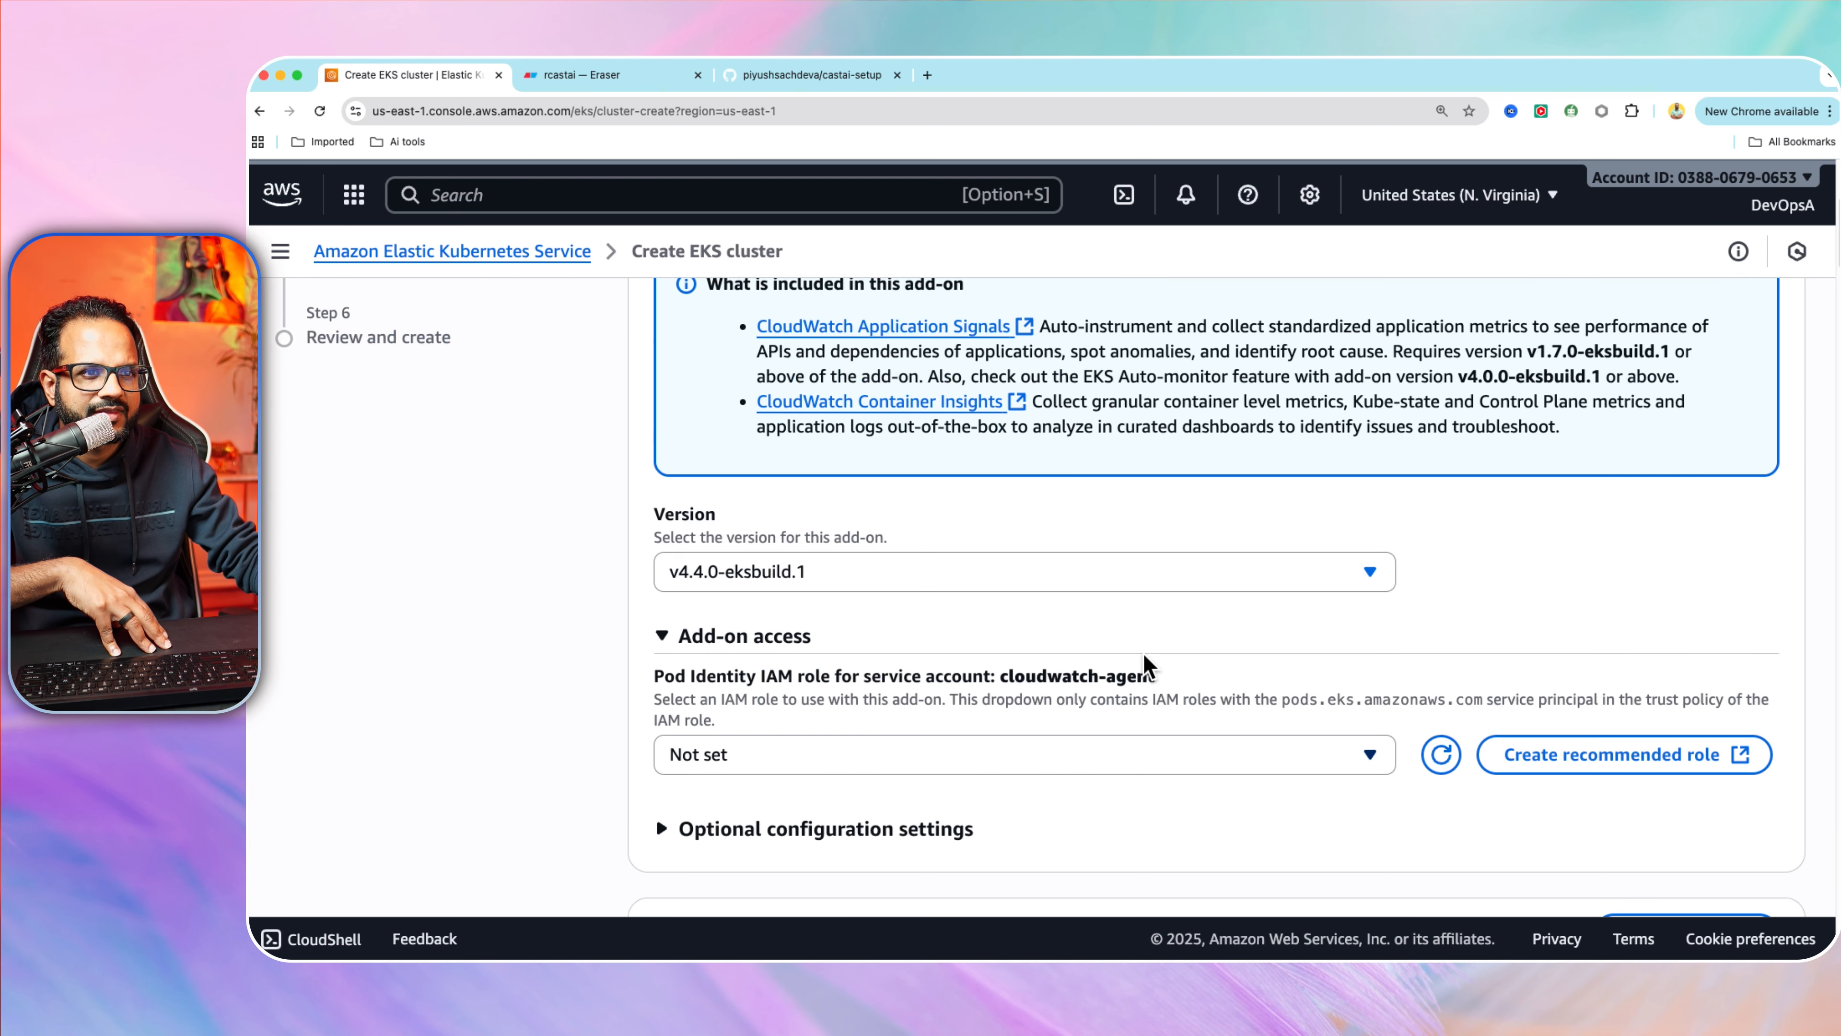
scroll(1144, 662, "down", 1)
scroll(1078, 631, "up", 6)
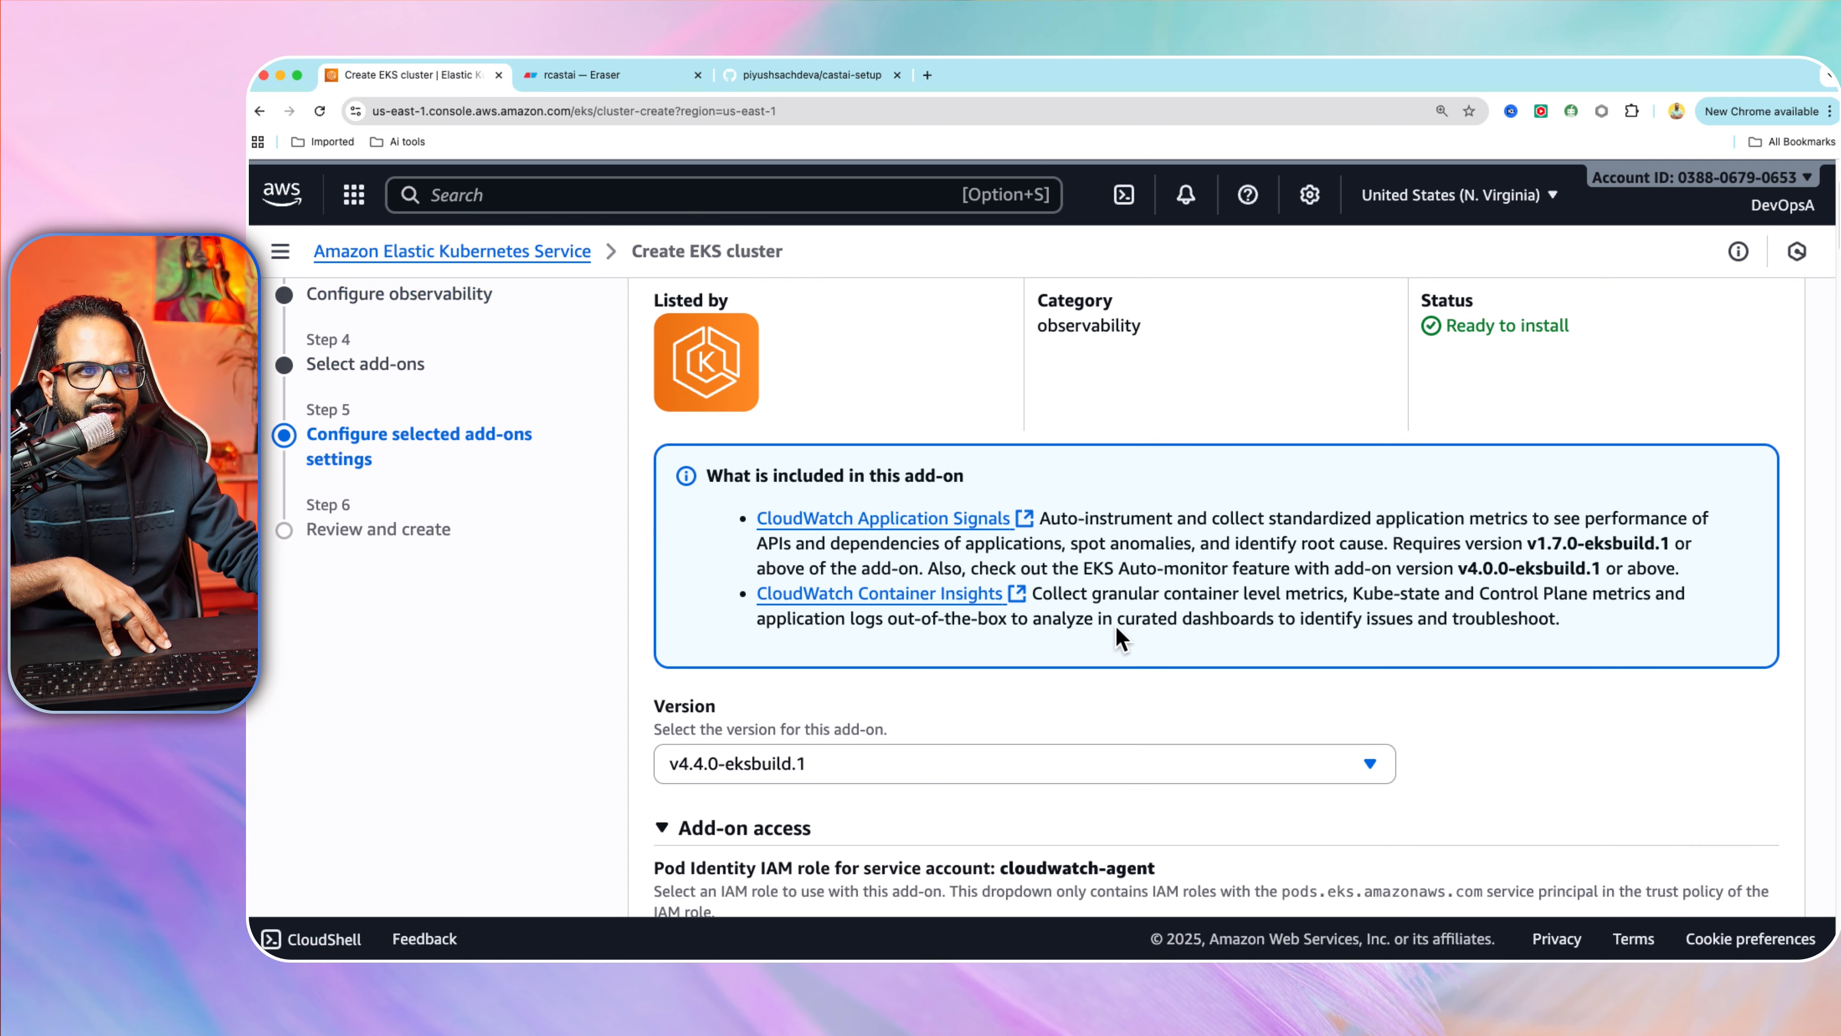
scroll(1200, 691, "up", 2)
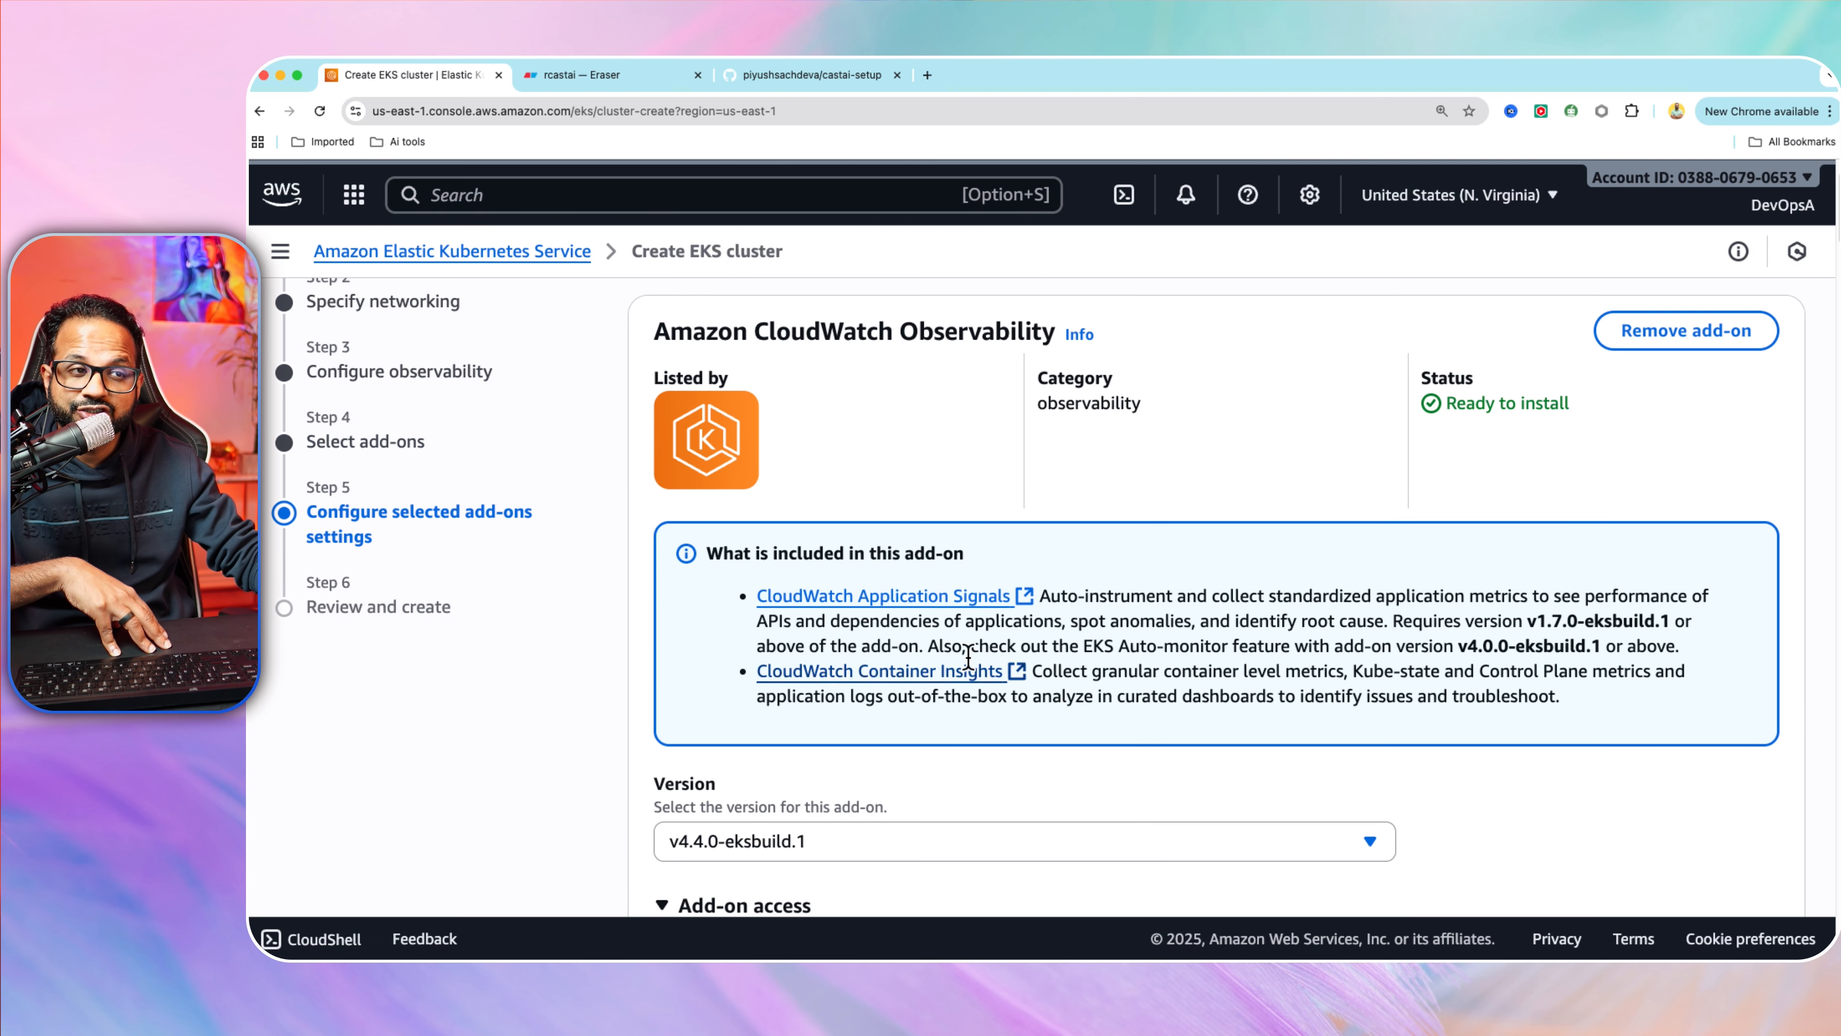
scroll(1186, 679, "down", 12)
scroll(946, 497, "down", 2)
scroll(830, 427, "up", 4)
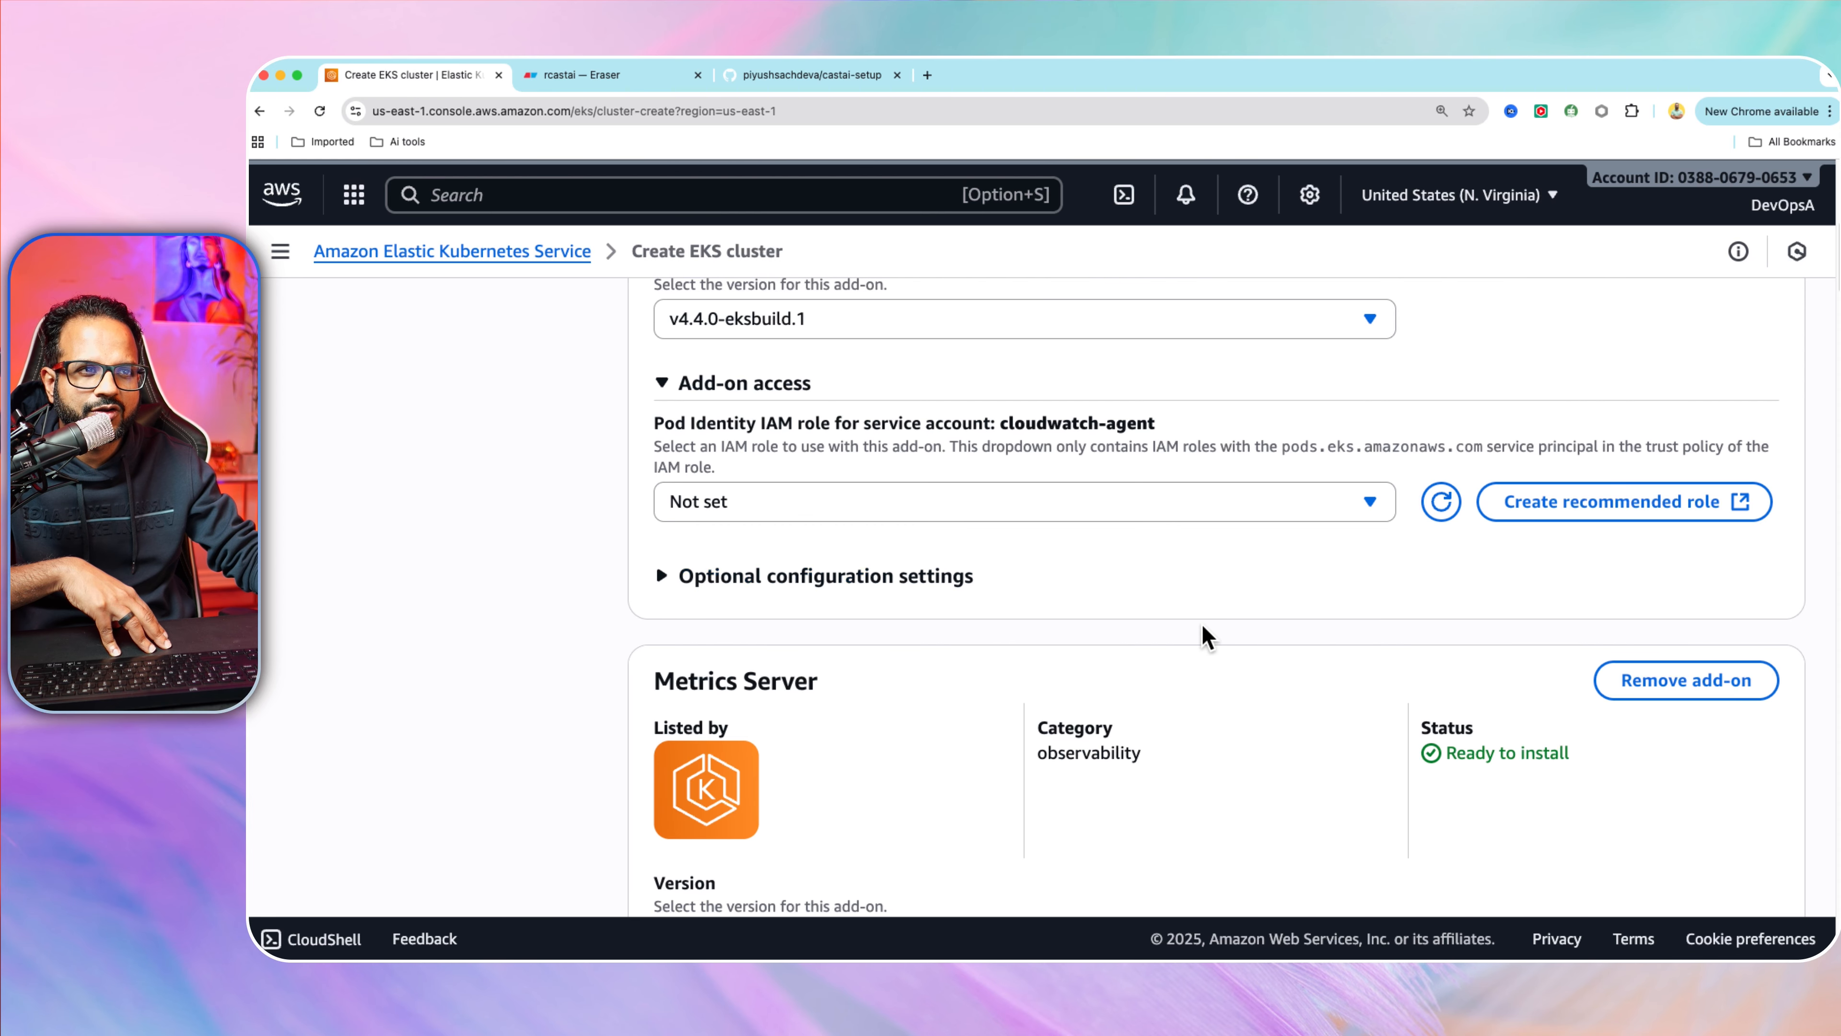
scroll(1202, 623, "down", 7)
scroll(1201, 626, "down", 20)
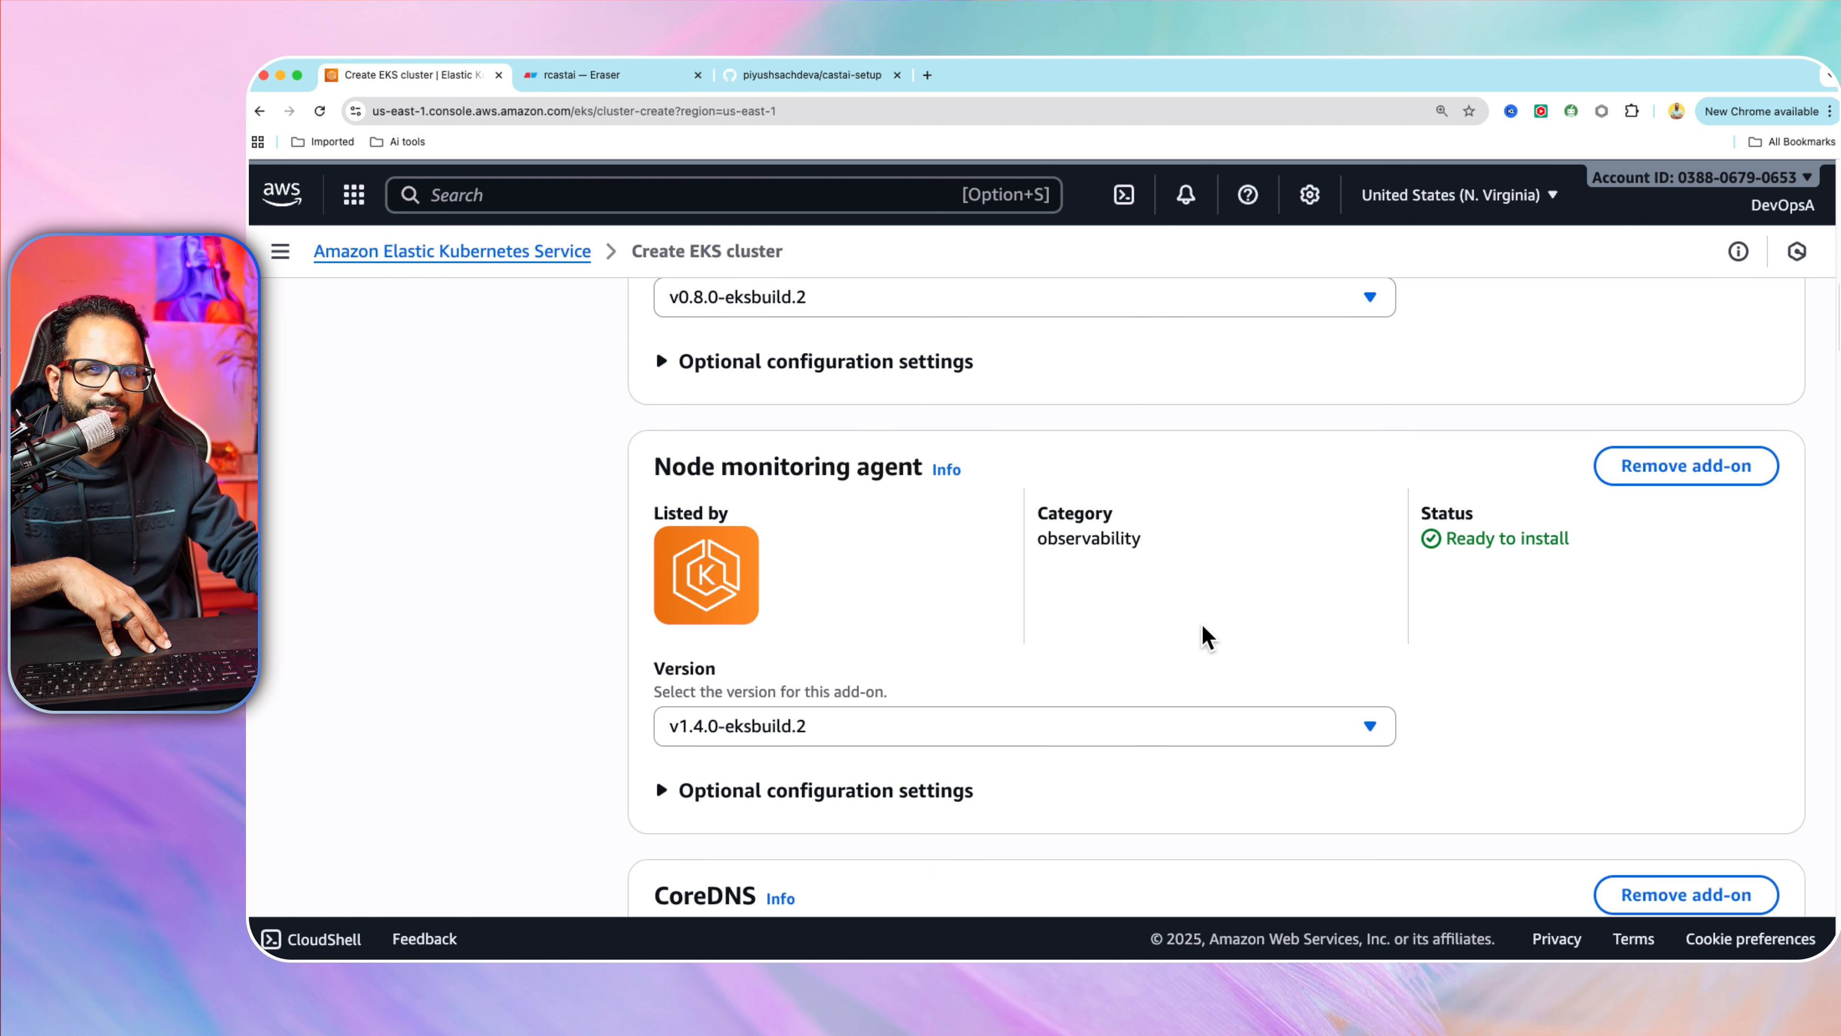
scroll(1201, 625, "down", 12)
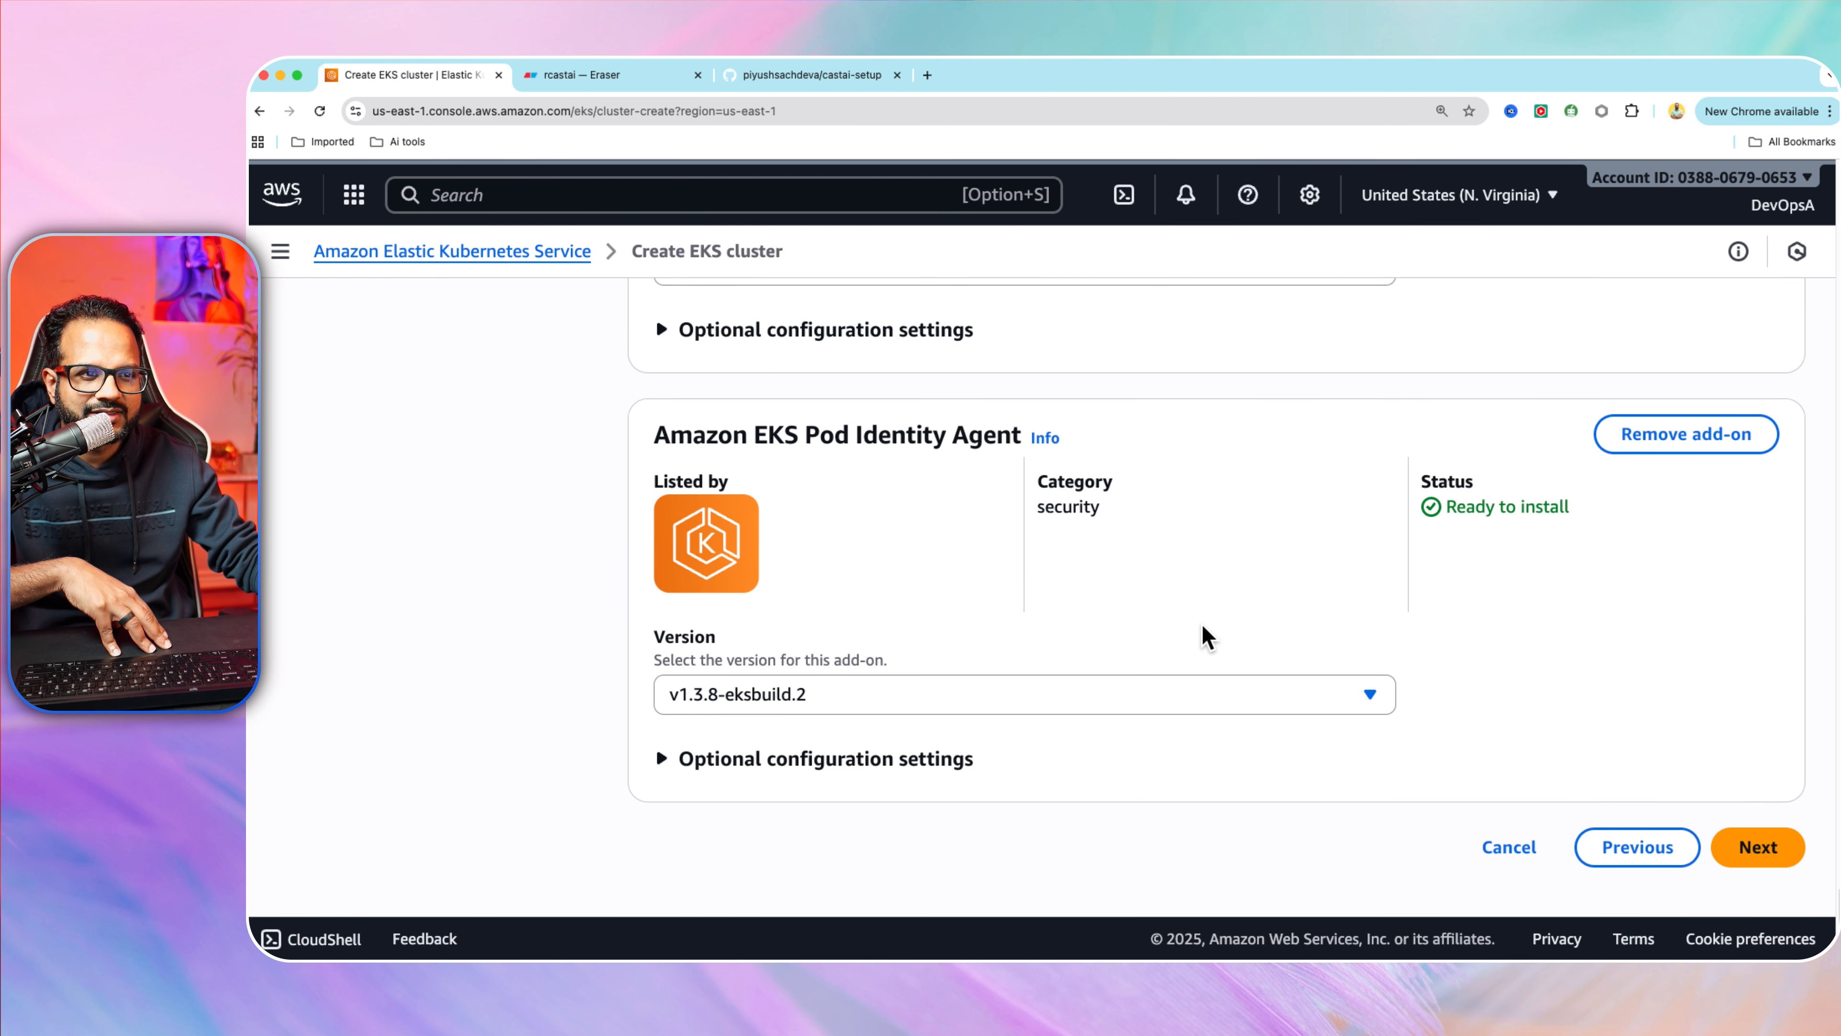
left_click(1772, 850)
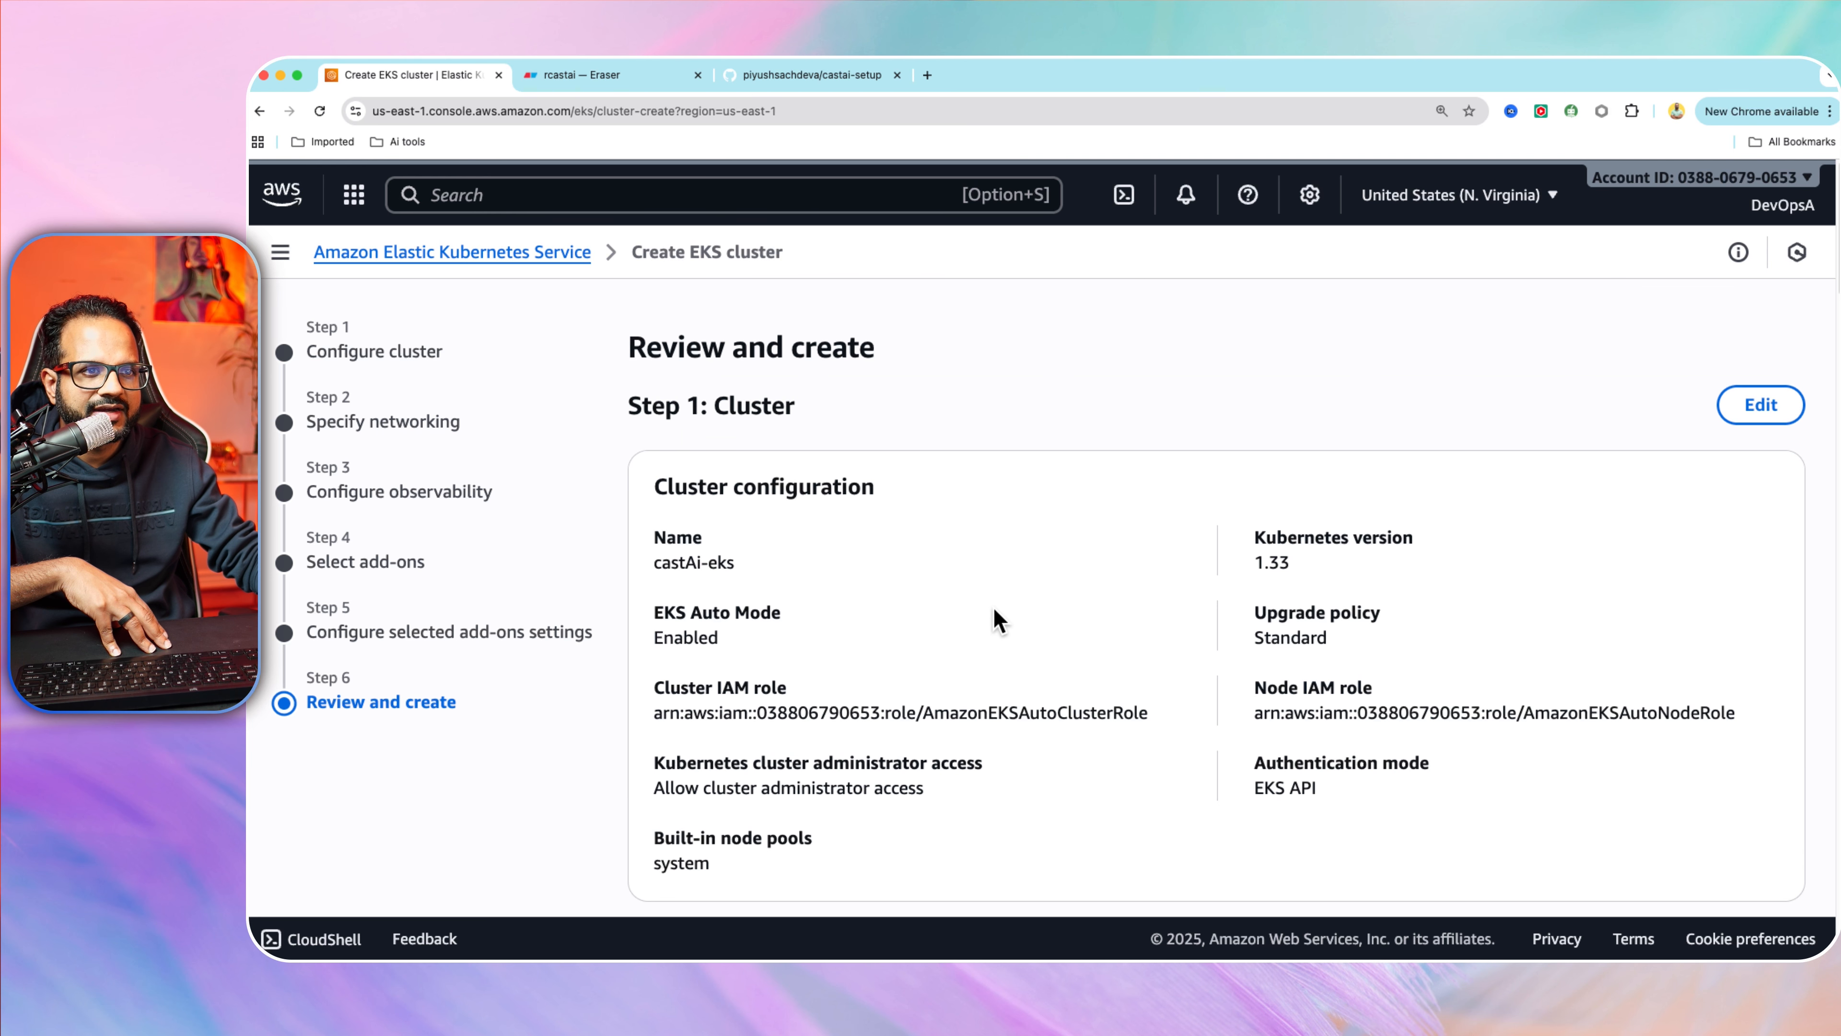
Create the castAi-eks cluster with the reviewed configuration and open the list of clusters.
scroll(994, 609, "down", 20)
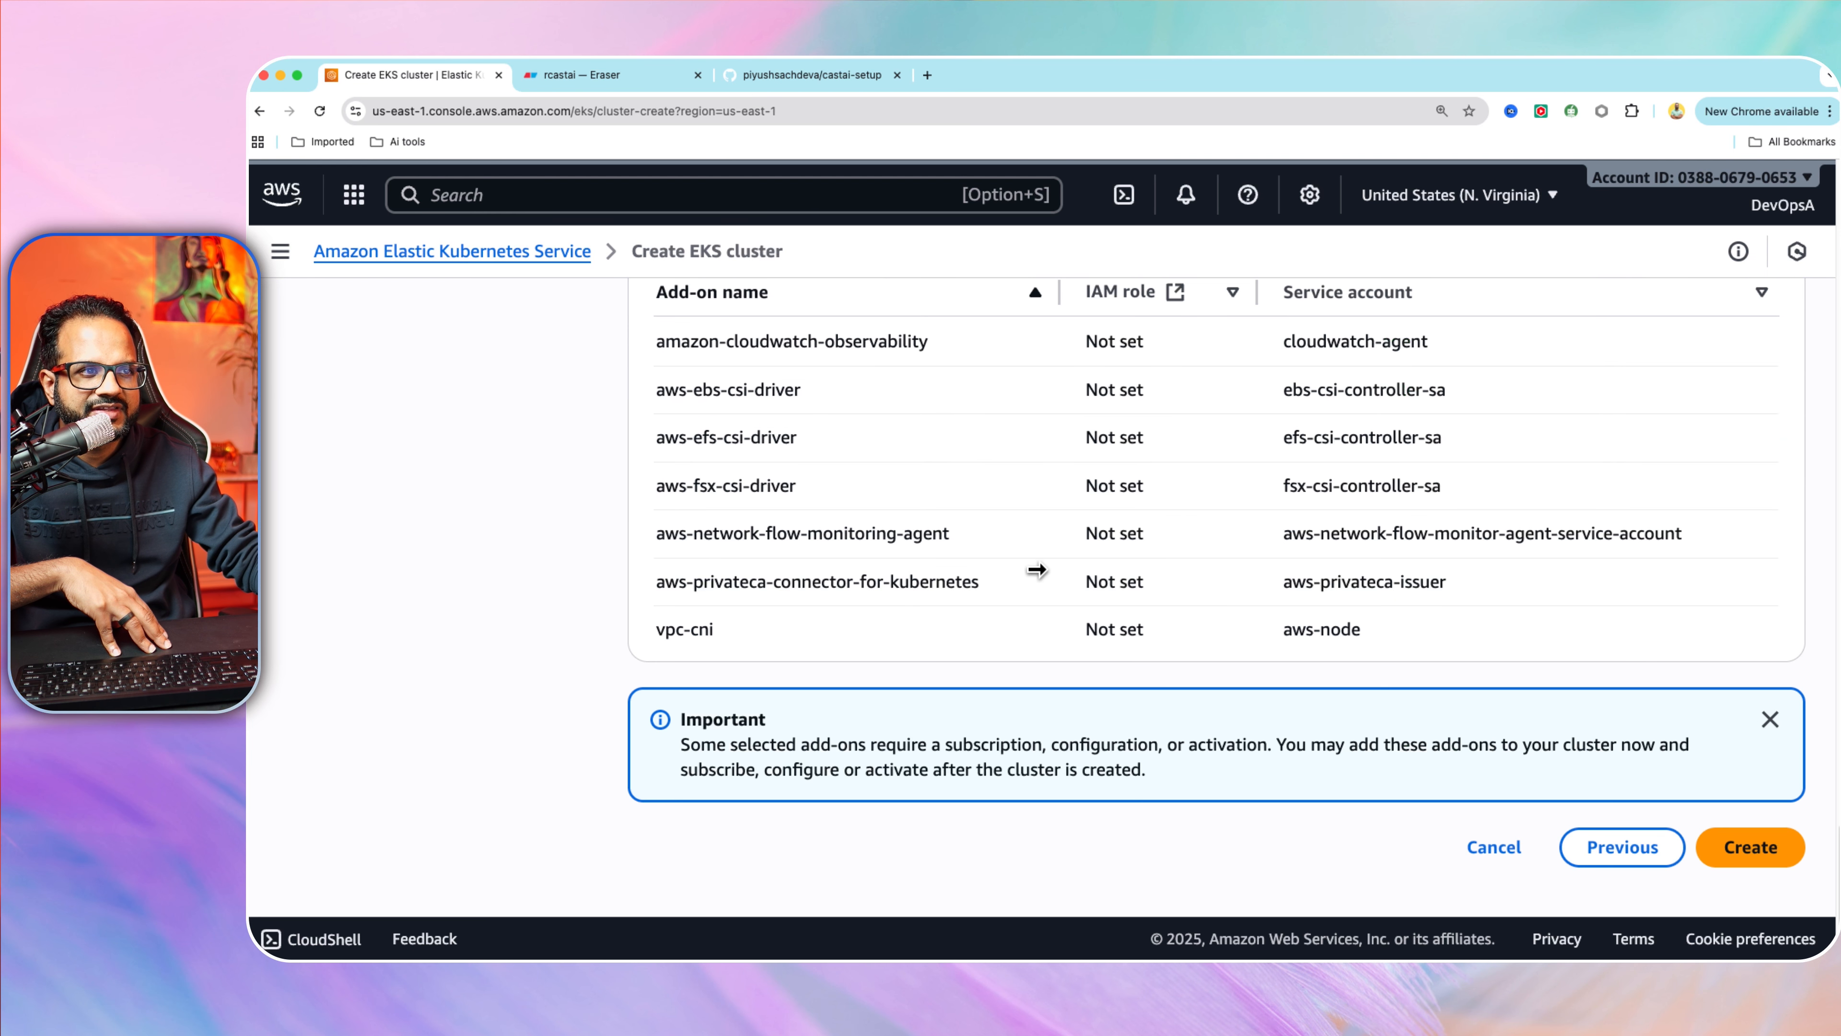
left_click(1731, 845)
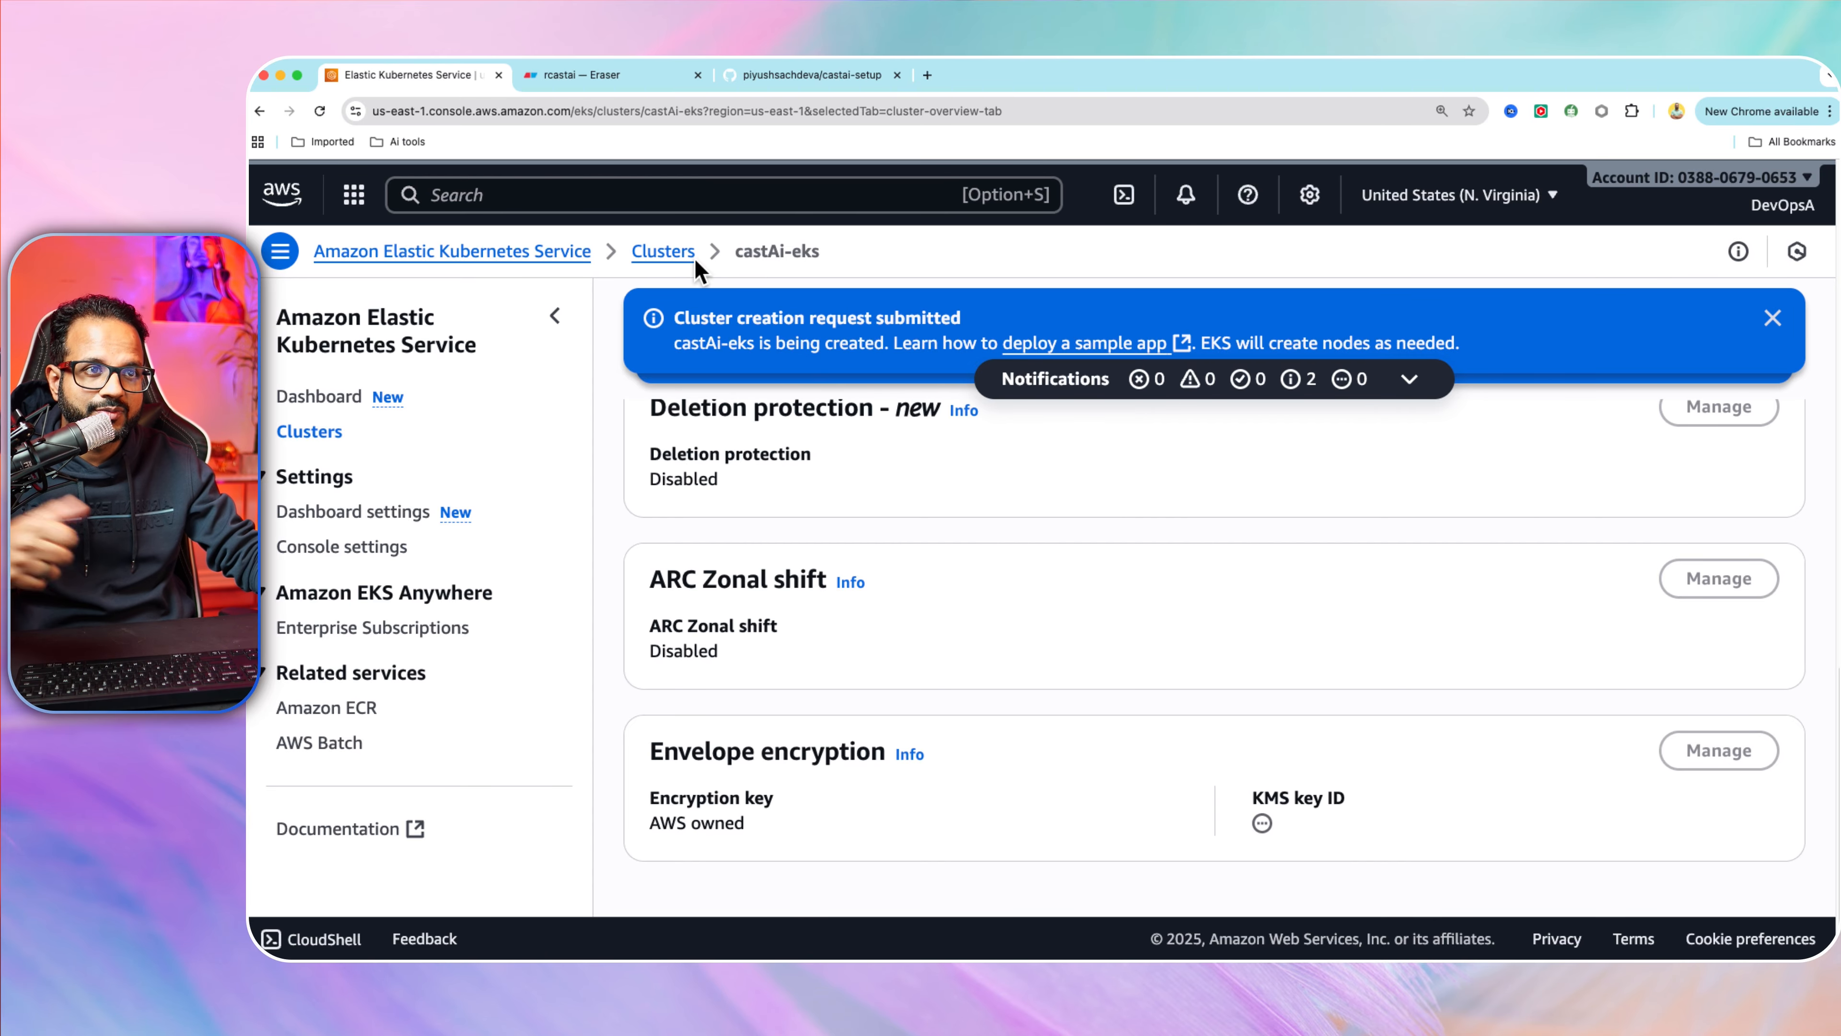
left_click(663, 250)
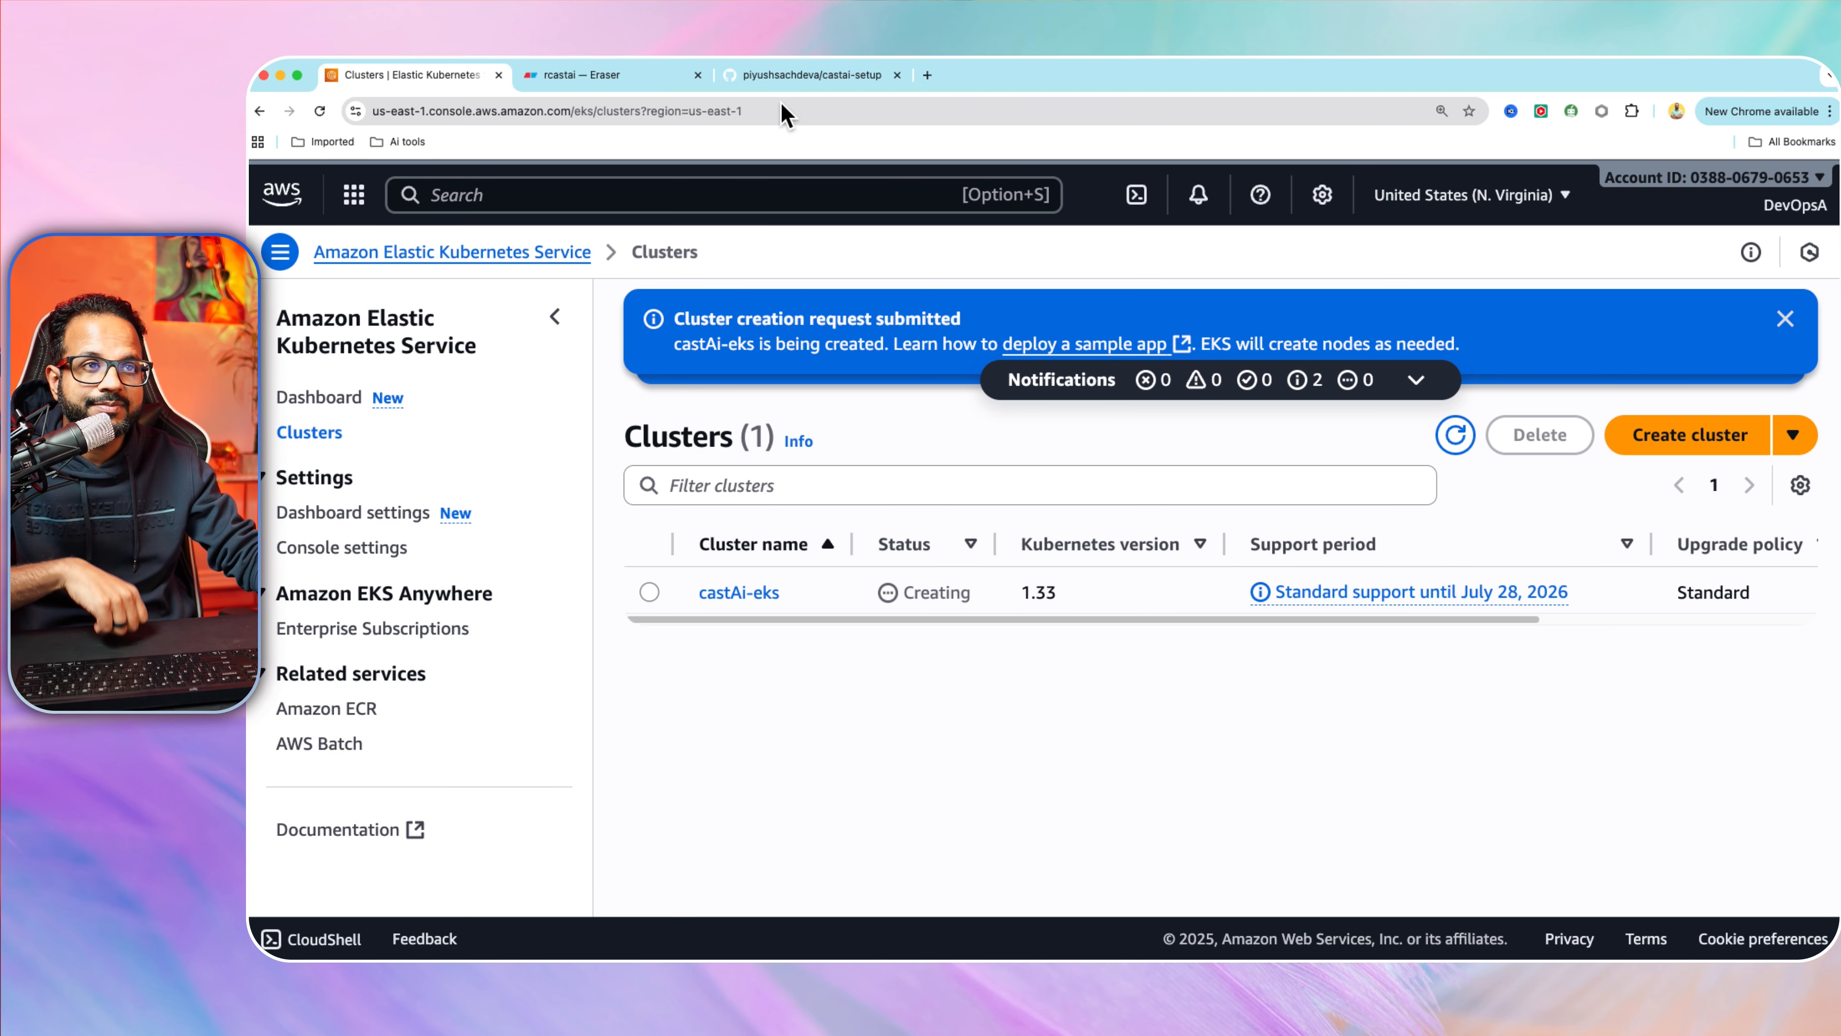
Check the node group instructions in the castai-setup repository's README and copy the repository's HTTPS clone URL.
left_click(797, 75)
scroll(819, 725, "down", 5)
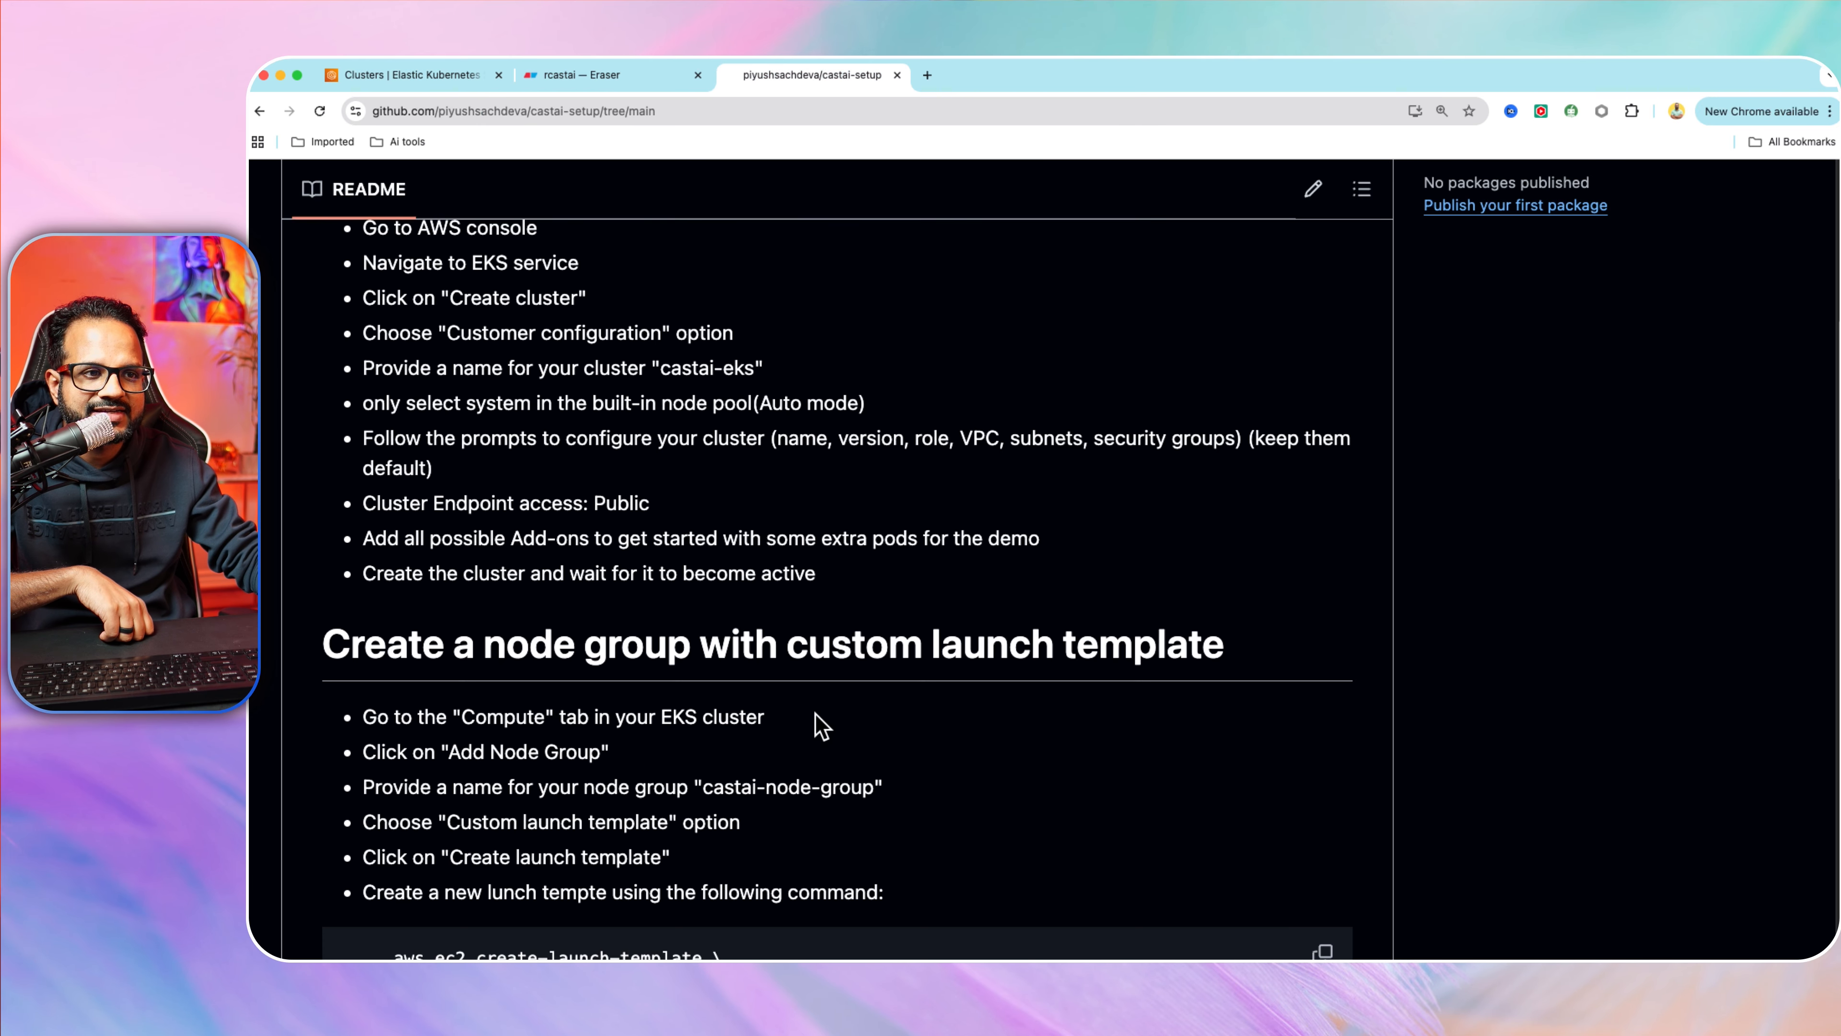
scroll(816, 714, "down", 6)
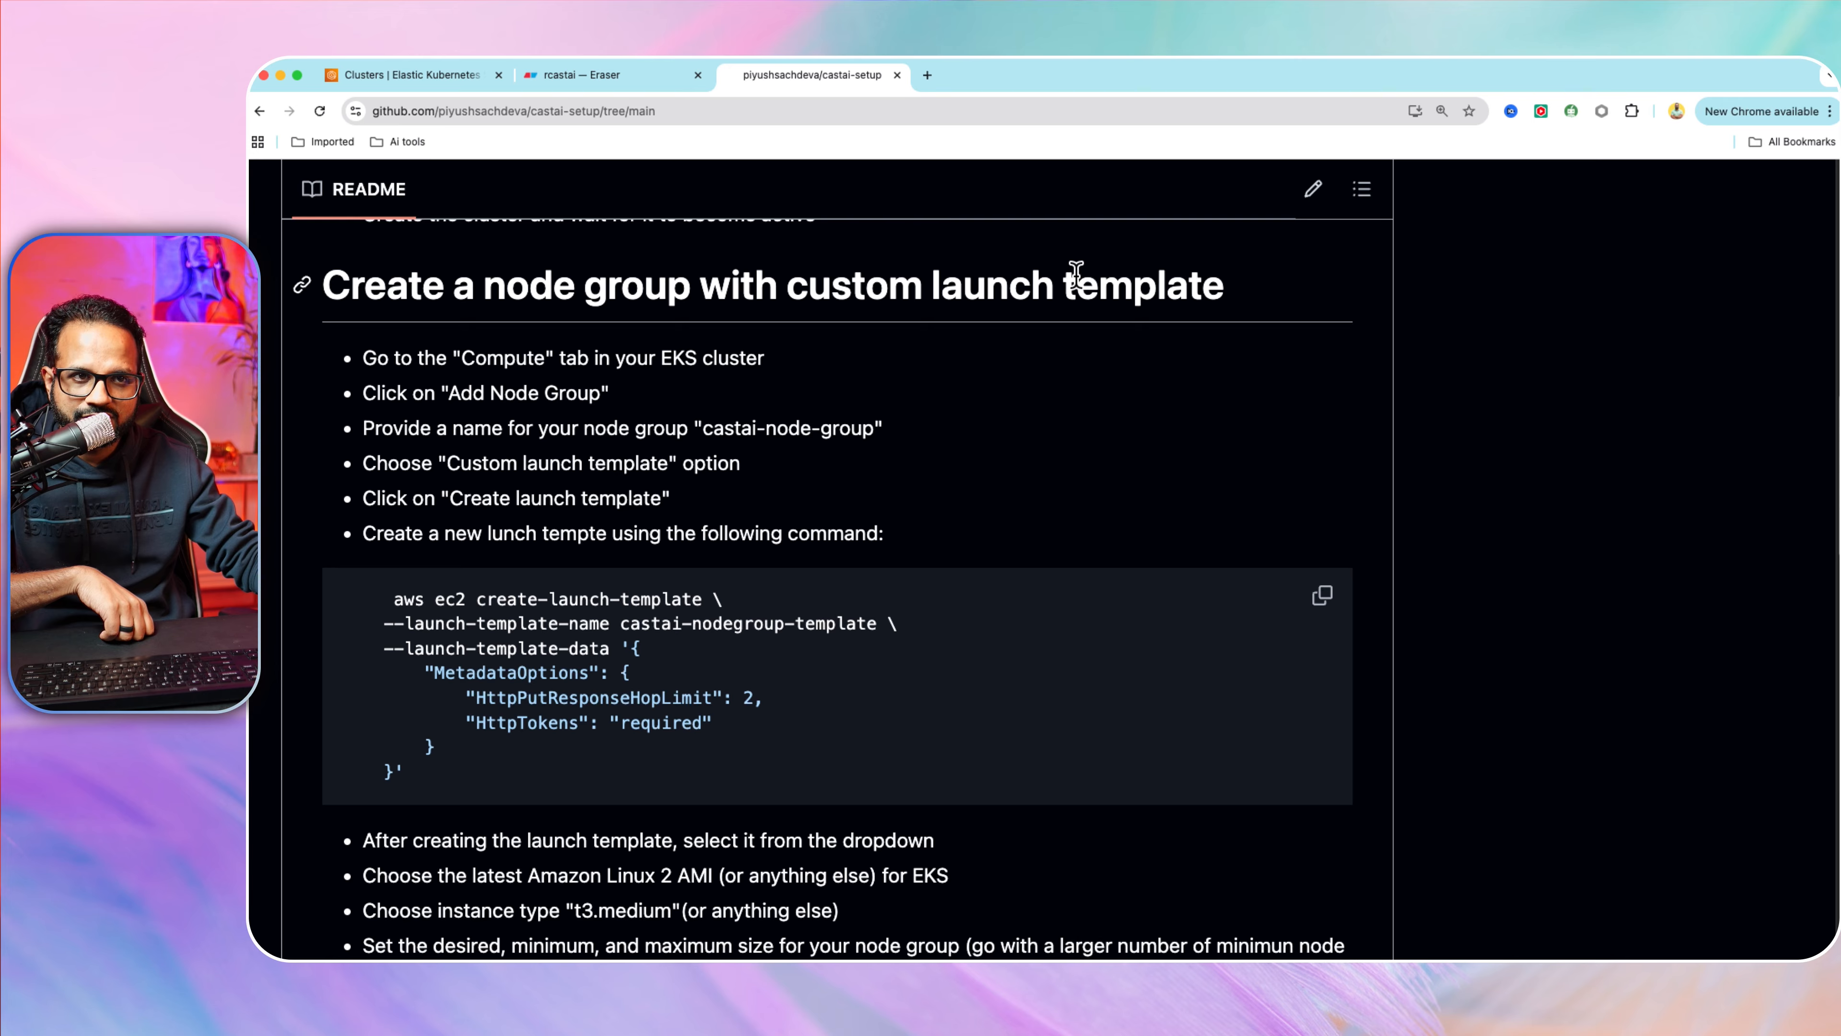
scroll(1016, 660, "up", 20)
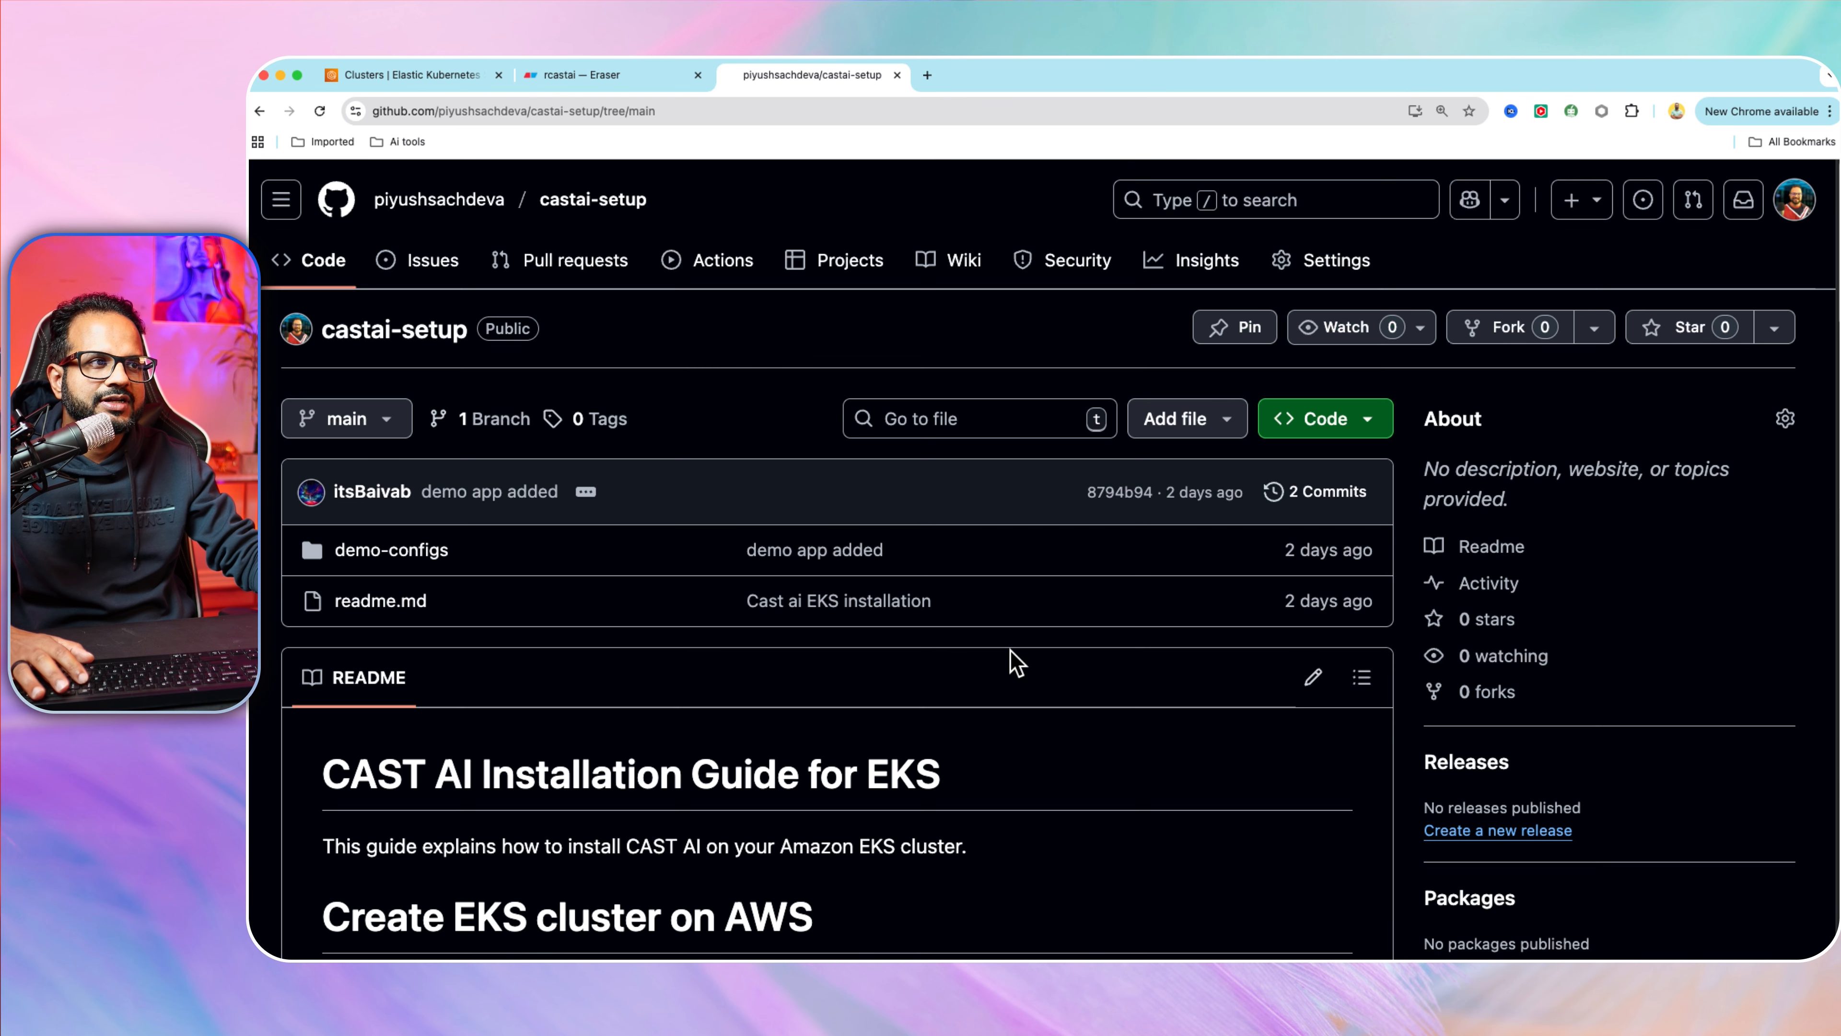
left_click(1373, 414)
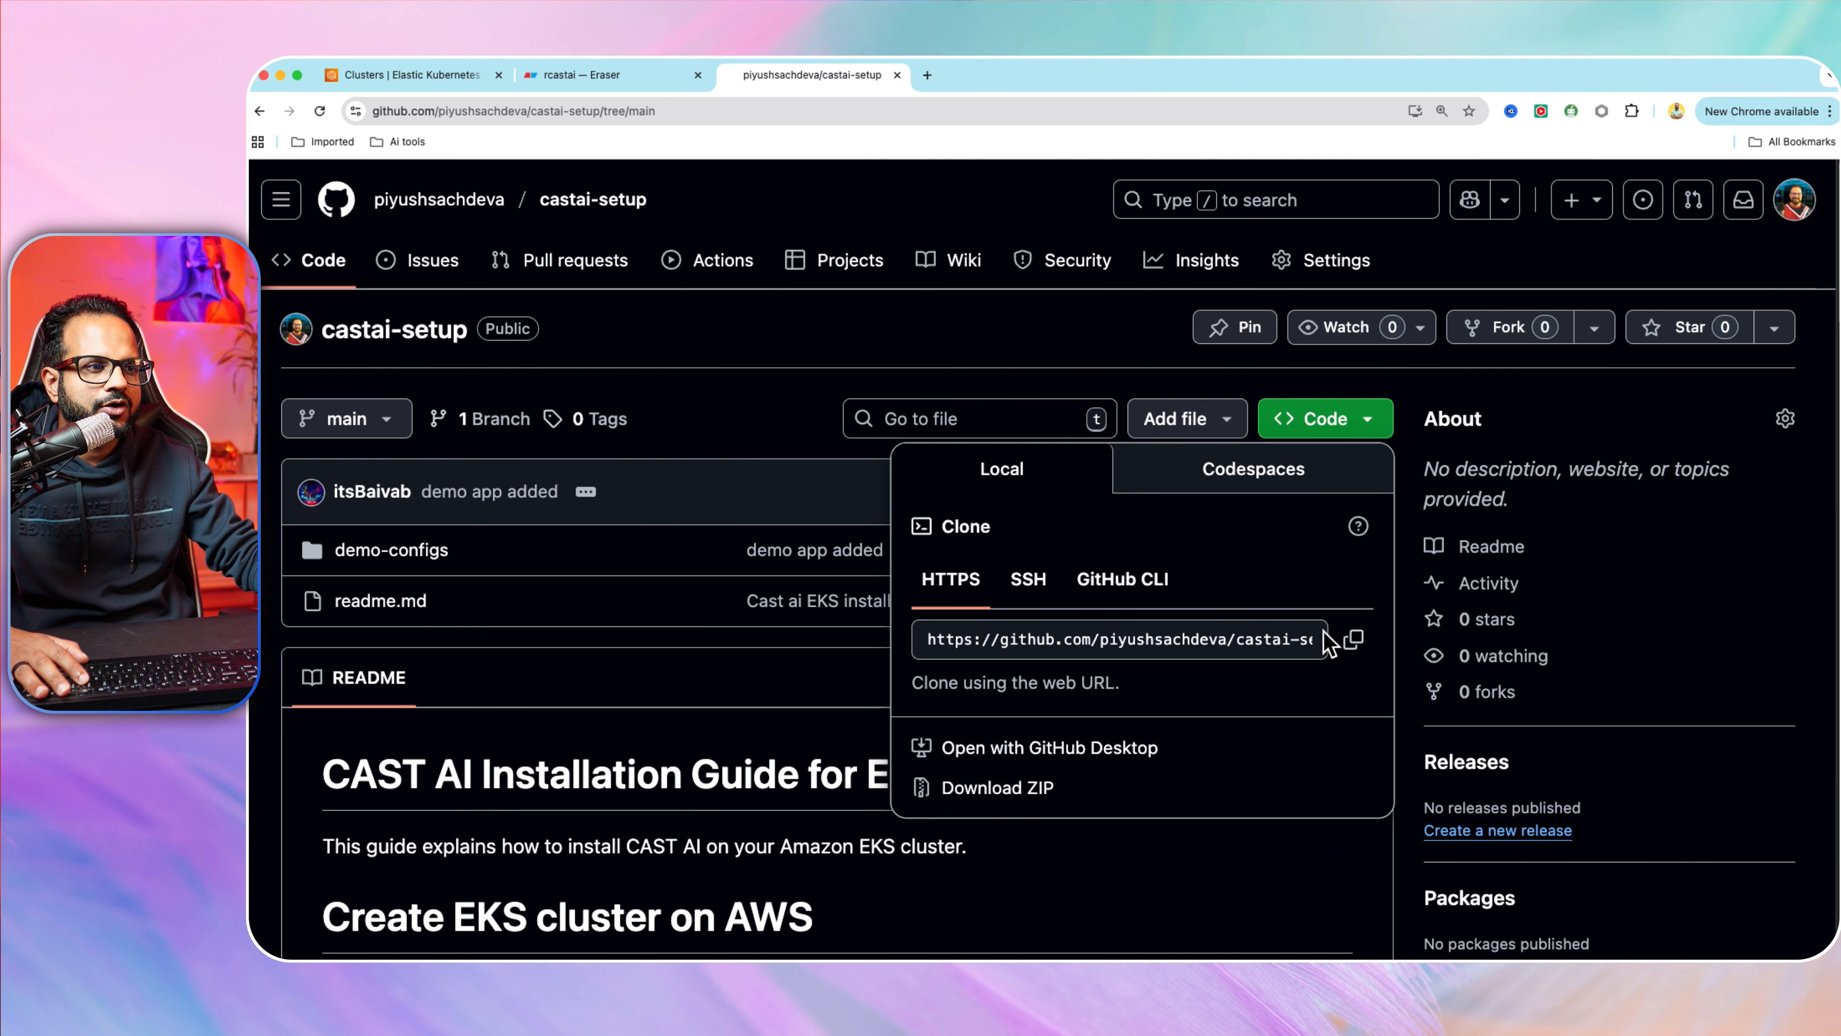
left_click(1354, 640)
left_click(732, 385)
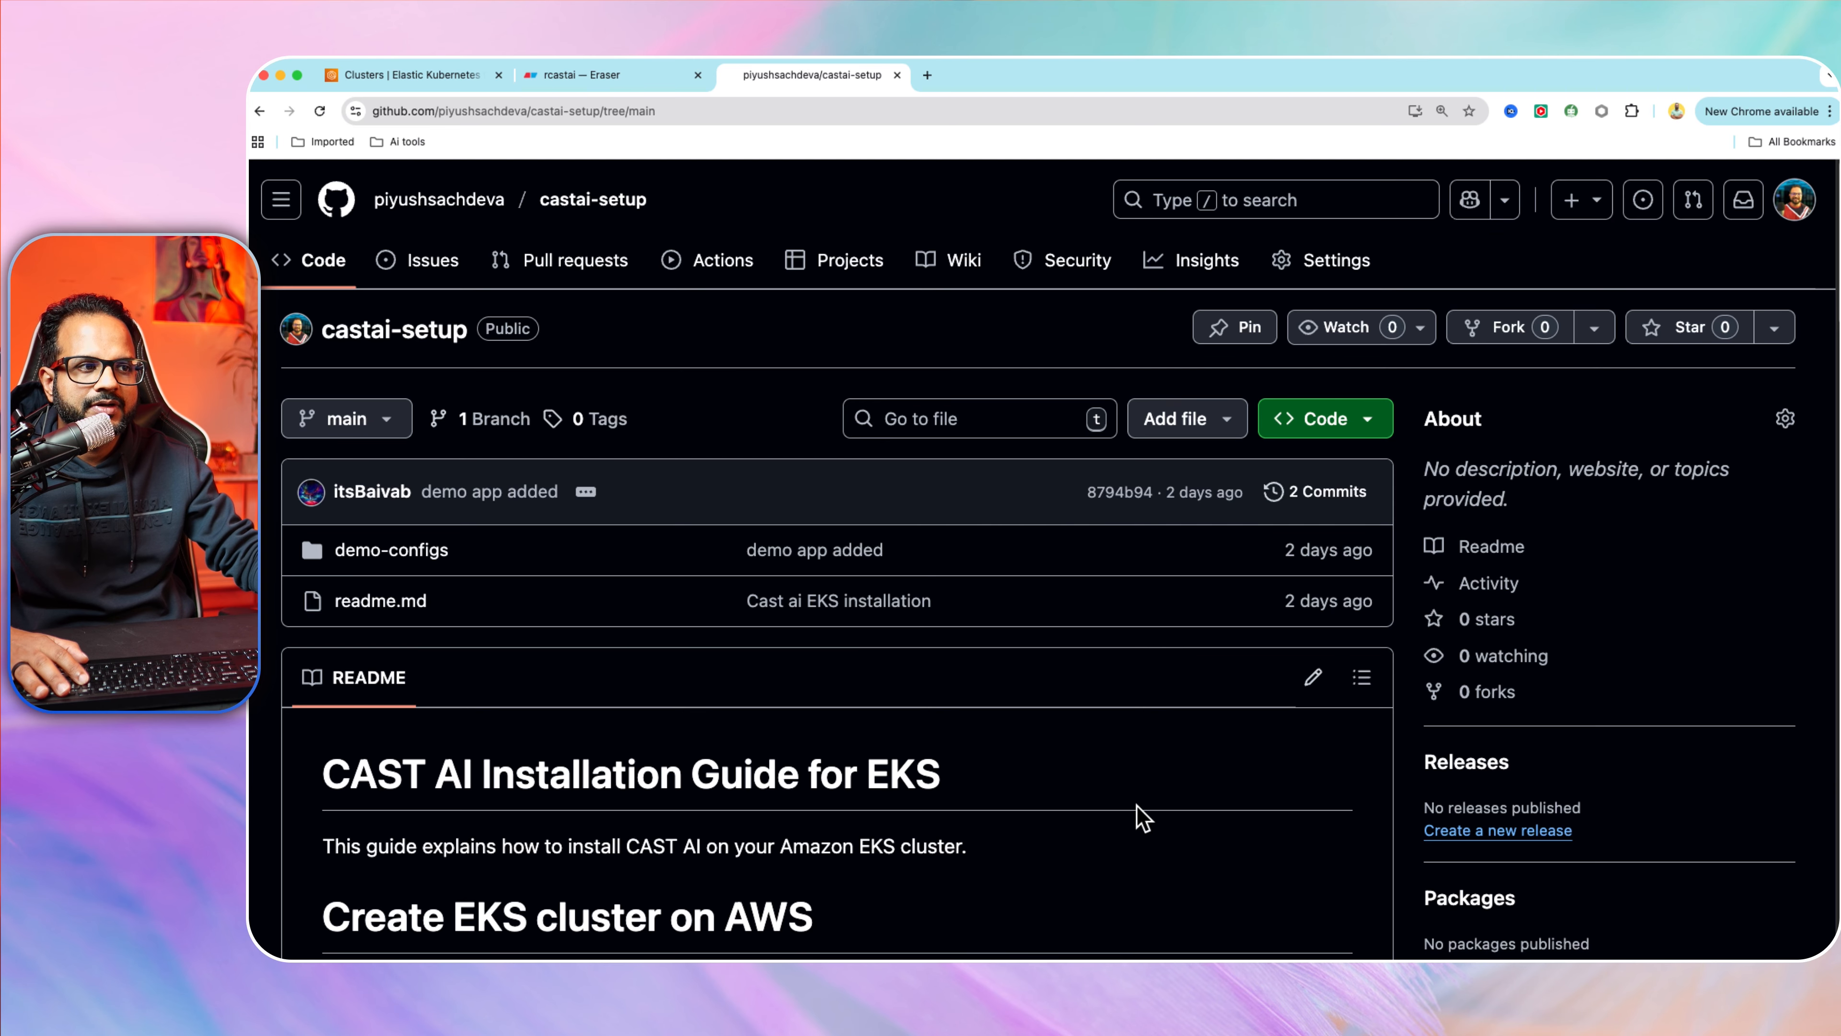
Switch to Visual Studio Code and clear the terminal in the demo-castai folder.
key("ctrl+Up")
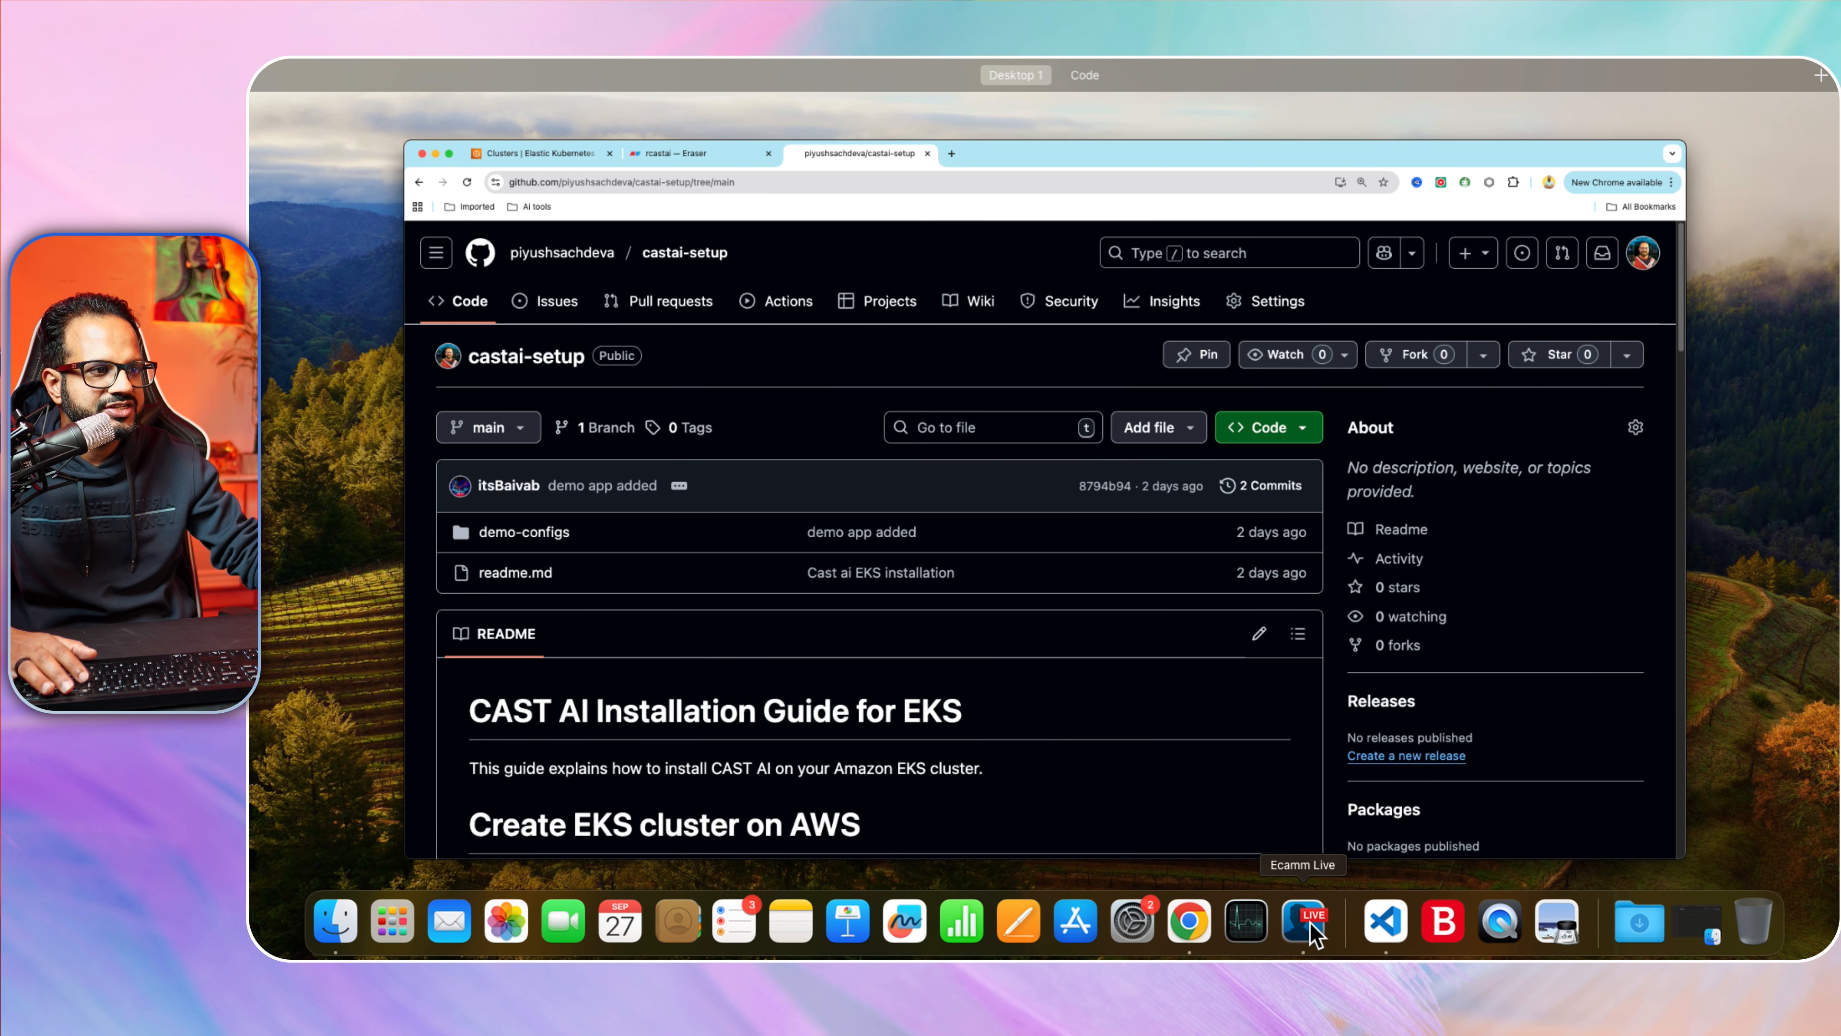
mouse_move(1640, 61)
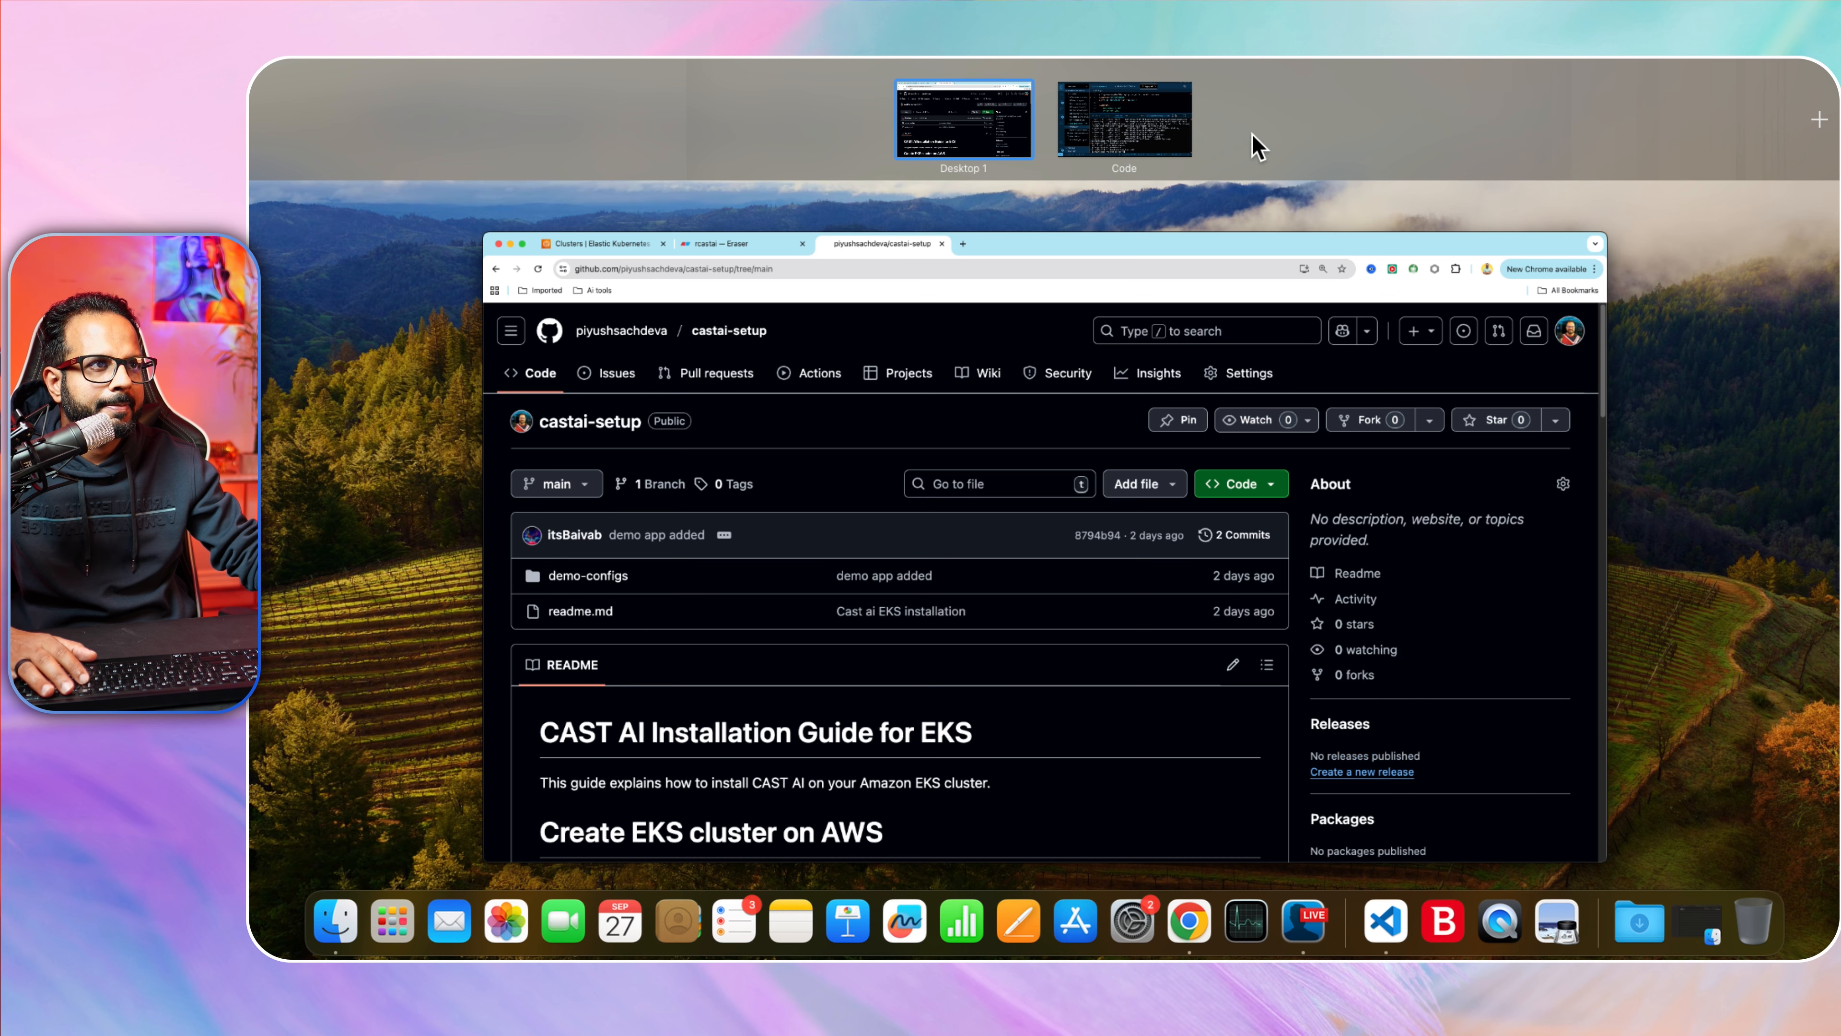
left_click(1128, 129)
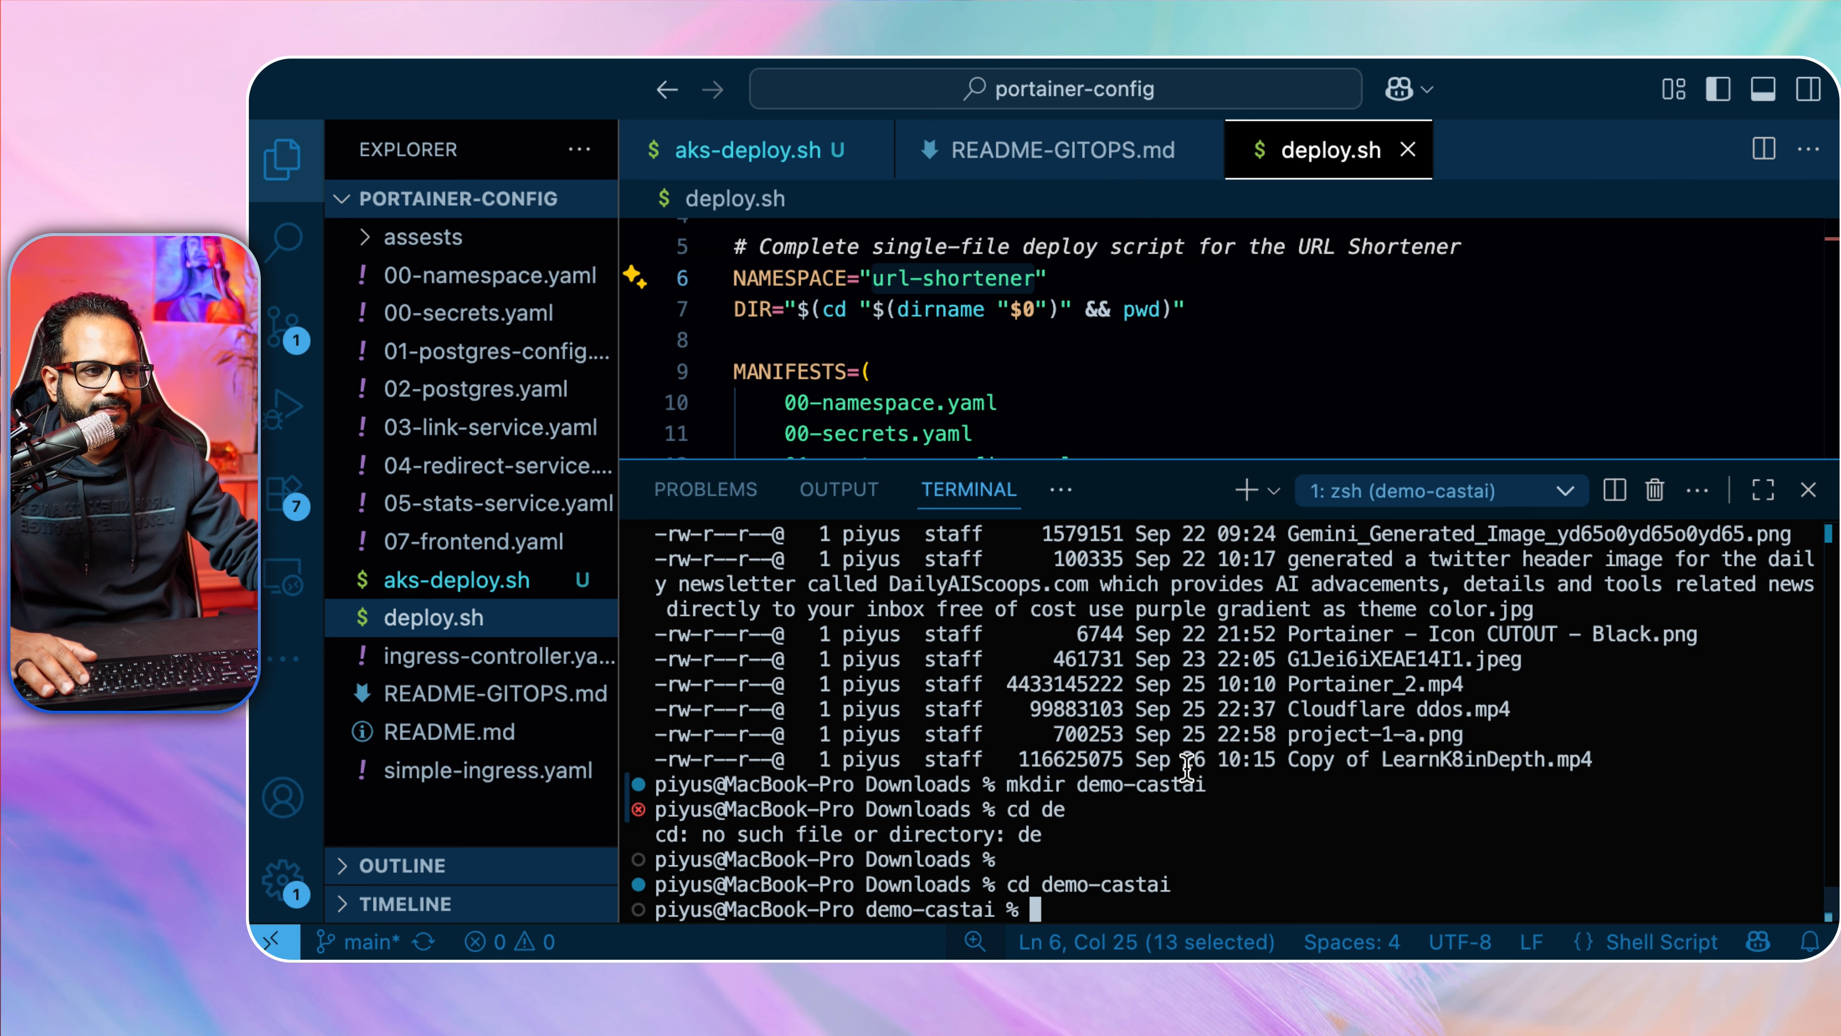
key("super+k")
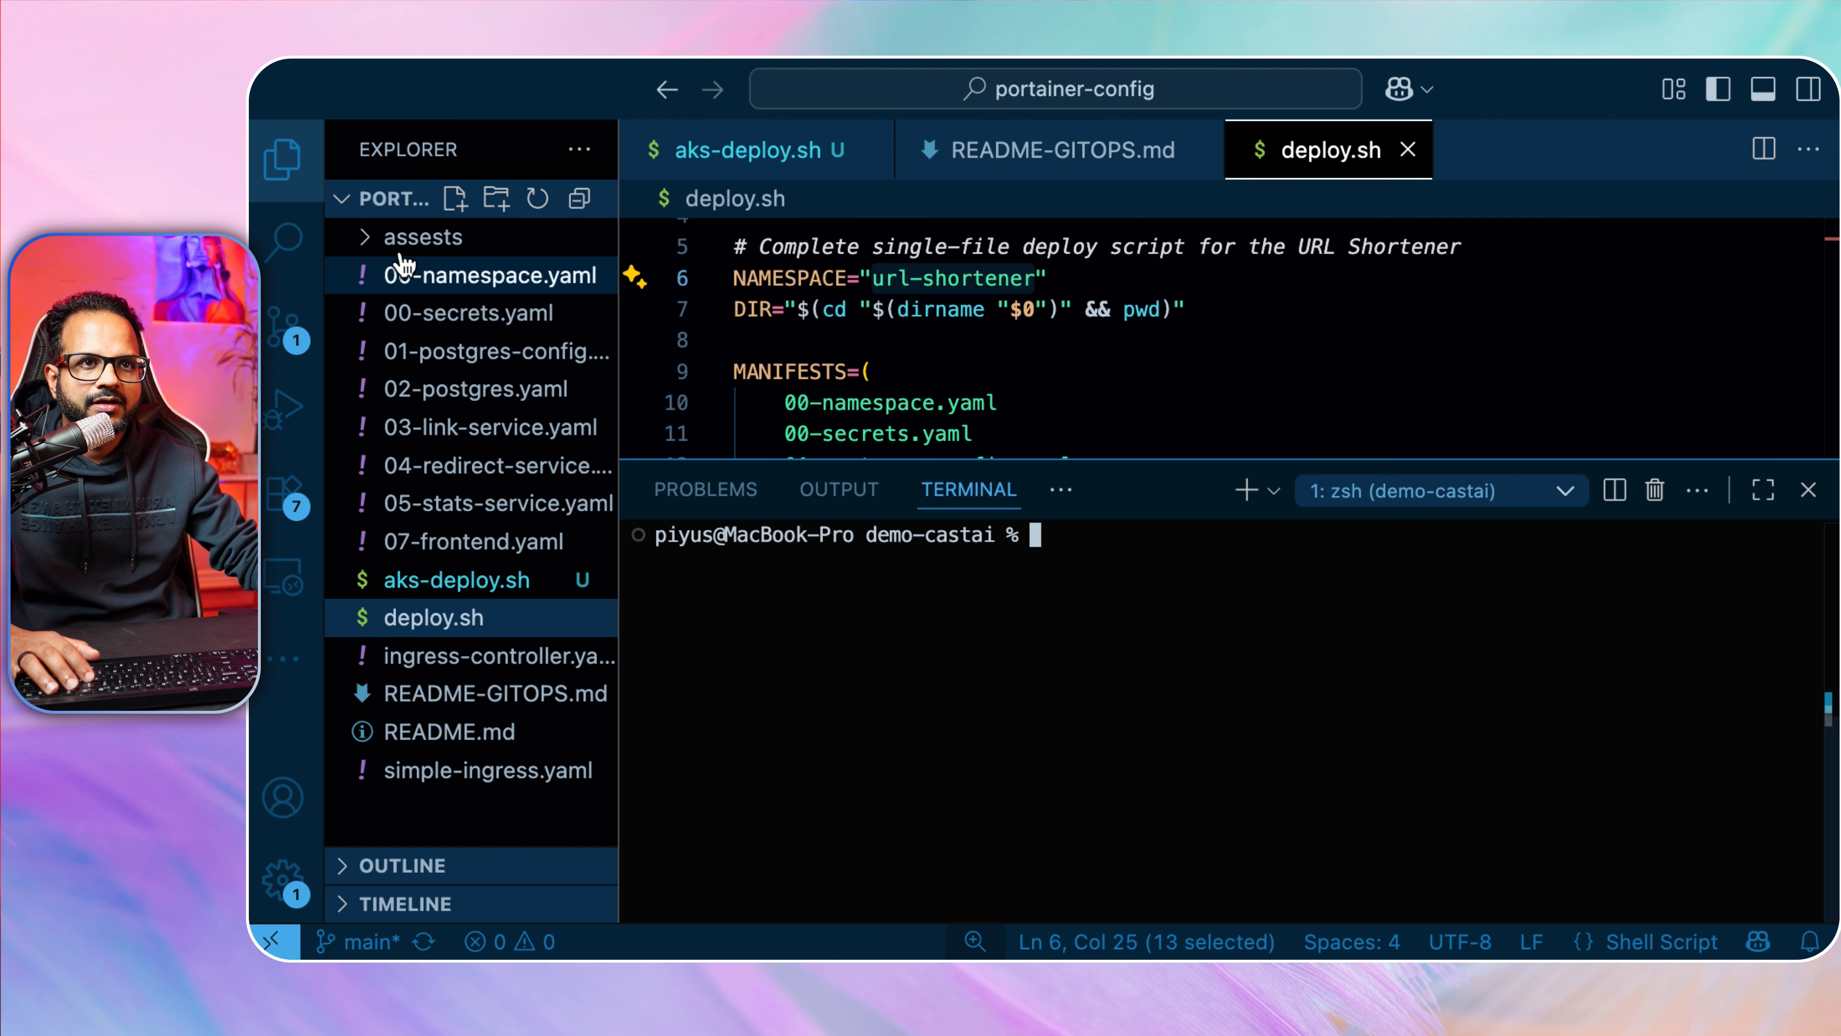
Clone the castai-setup repository into the demo-castai folder using the copied HTTPS URL.
type("git clone")
key("super+v")
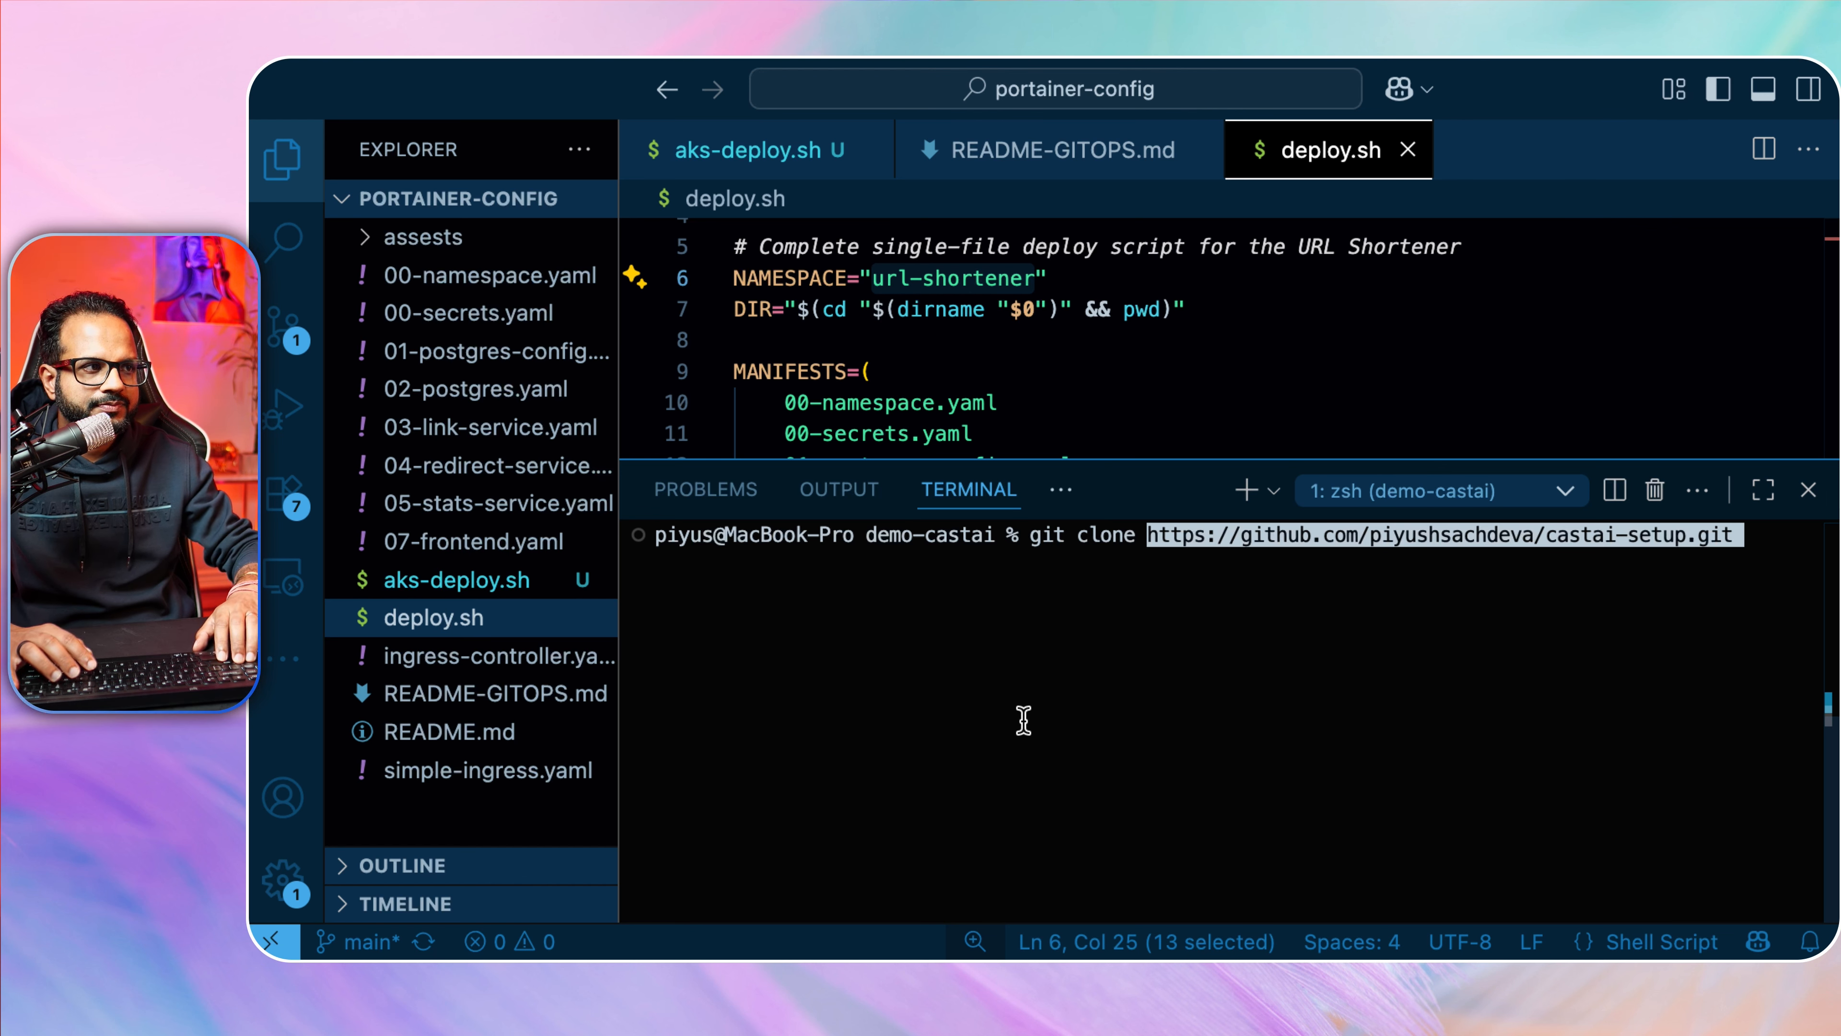
key("Return")
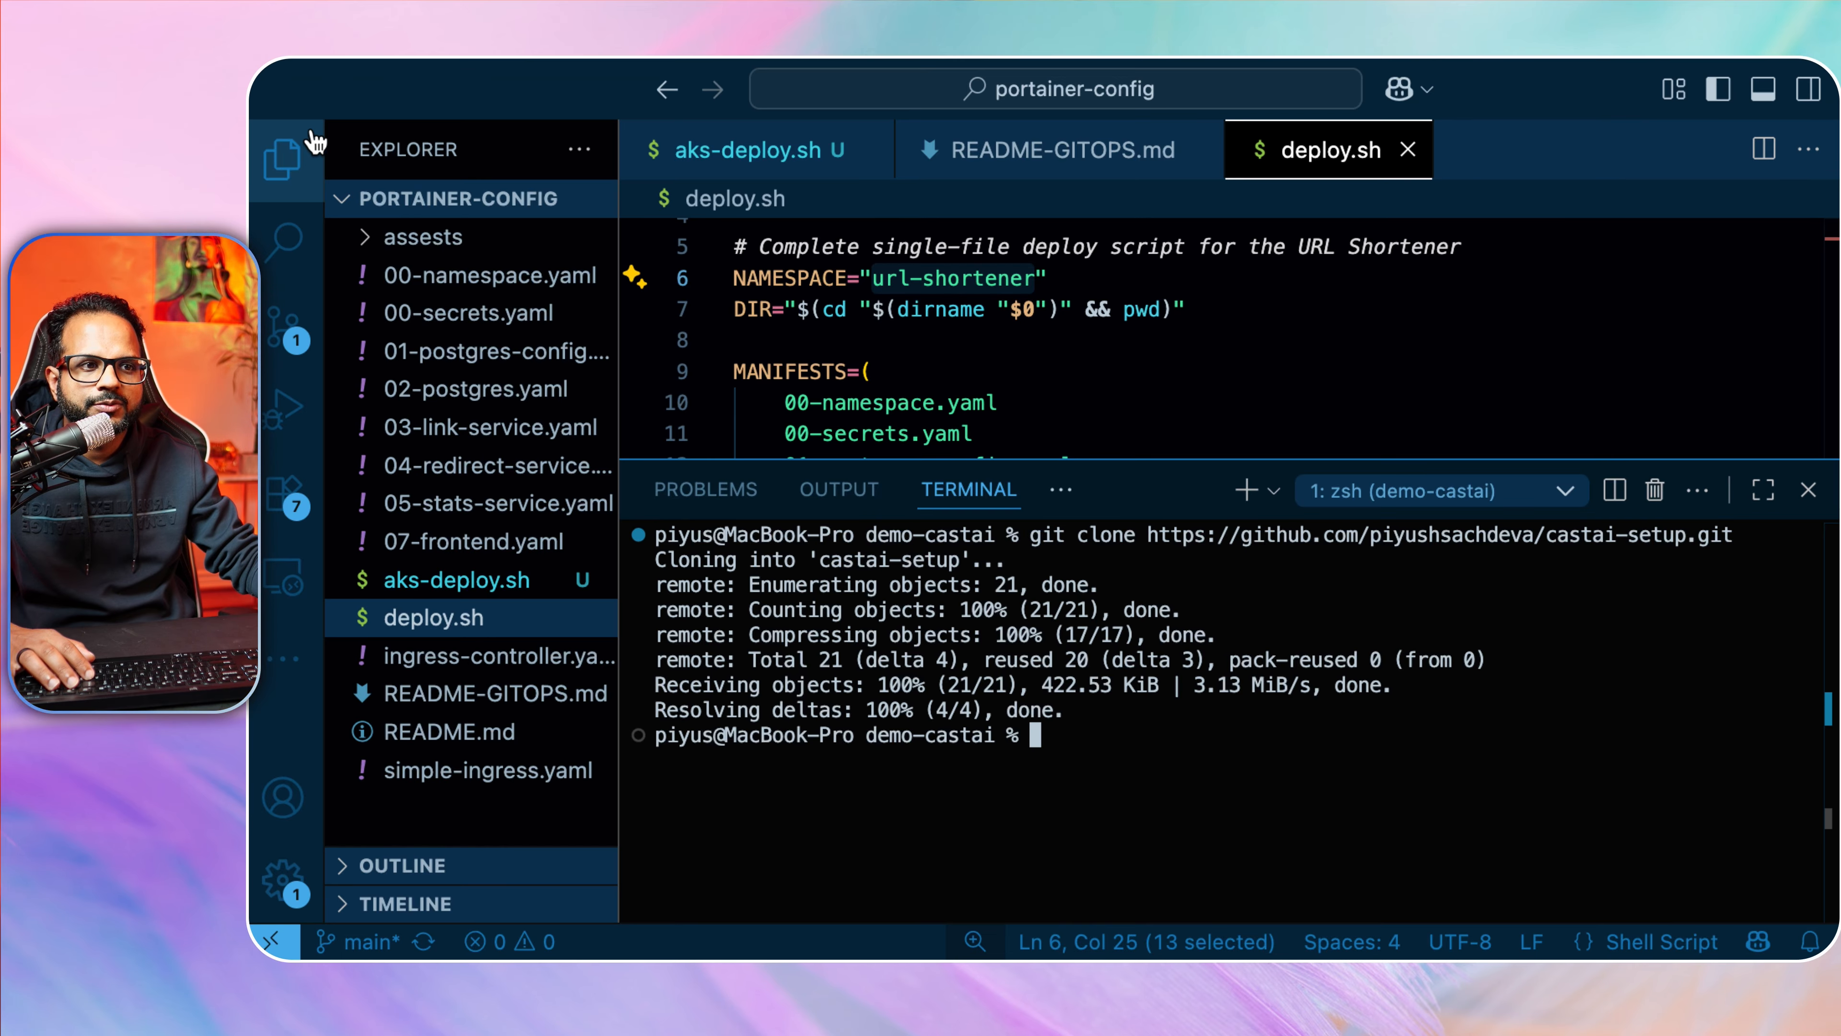
Open the castai-setup folder from Downloads/demo-castai as the workspace, trust its authors, and dismiss the update notification.
left_click(341, 68)
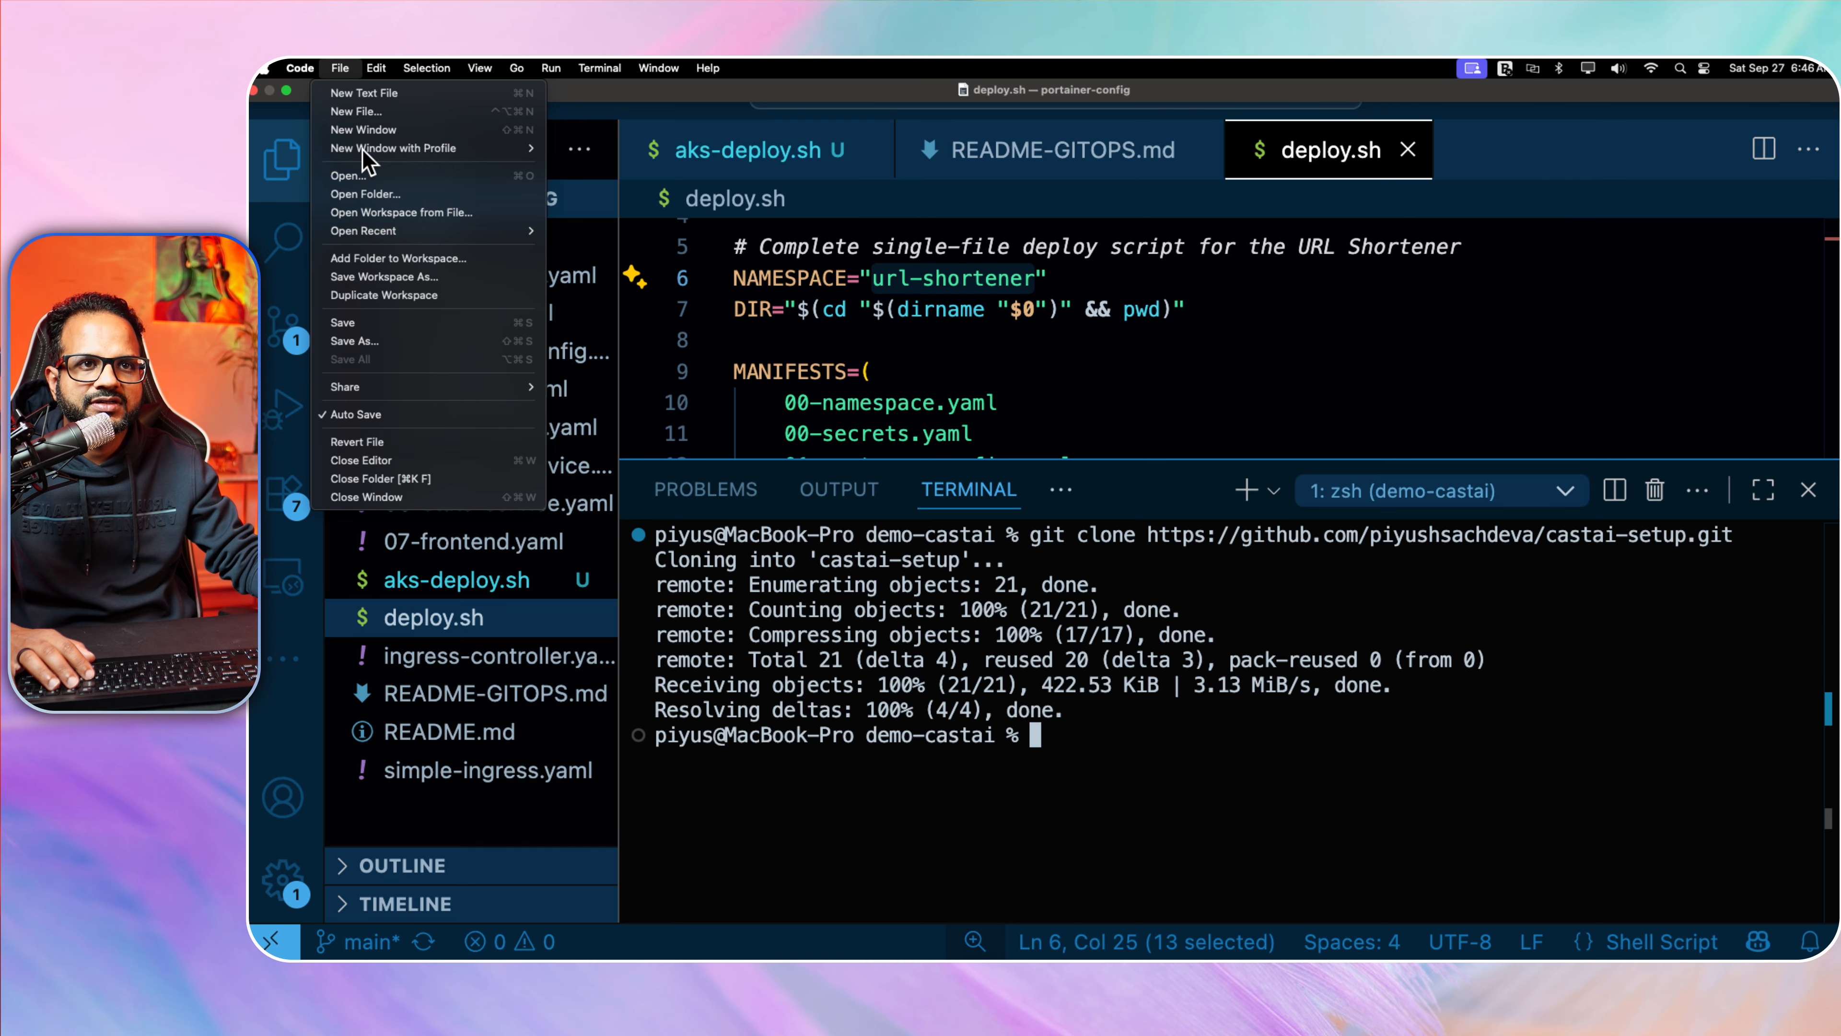
left_click(784, 249)
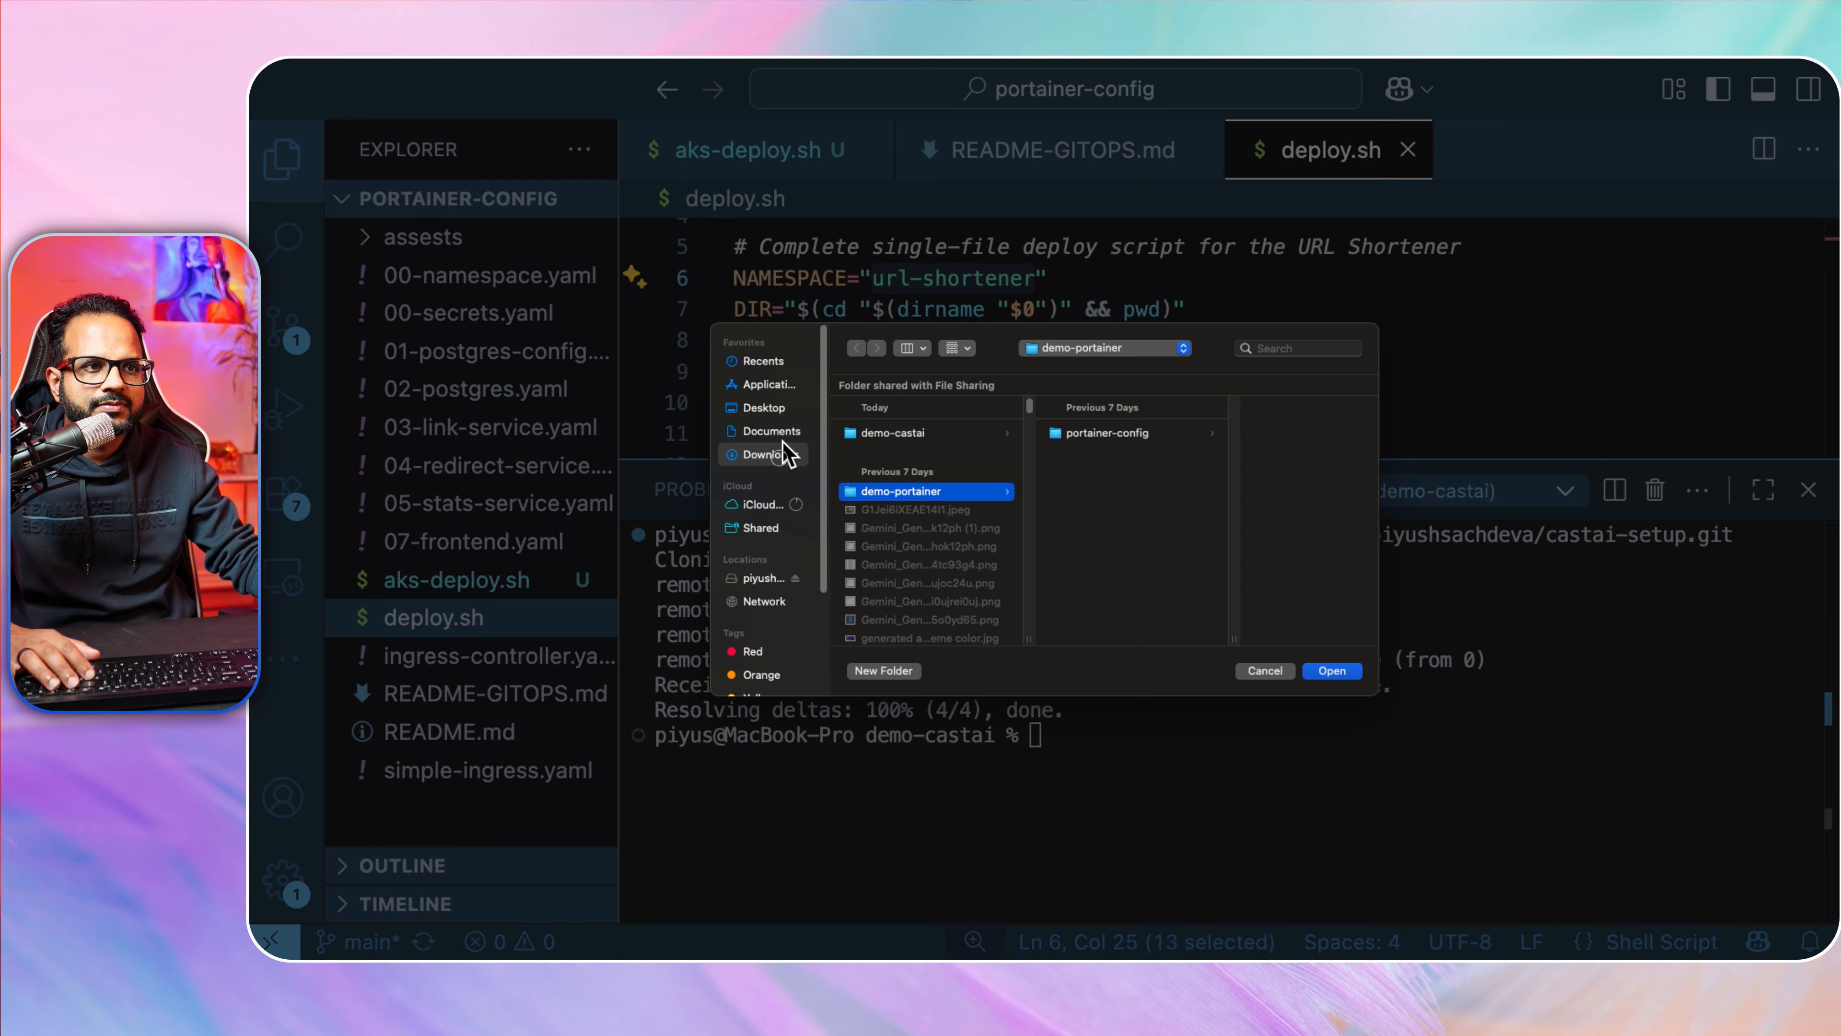
left_click(776, 454)
left_click(935, 432)
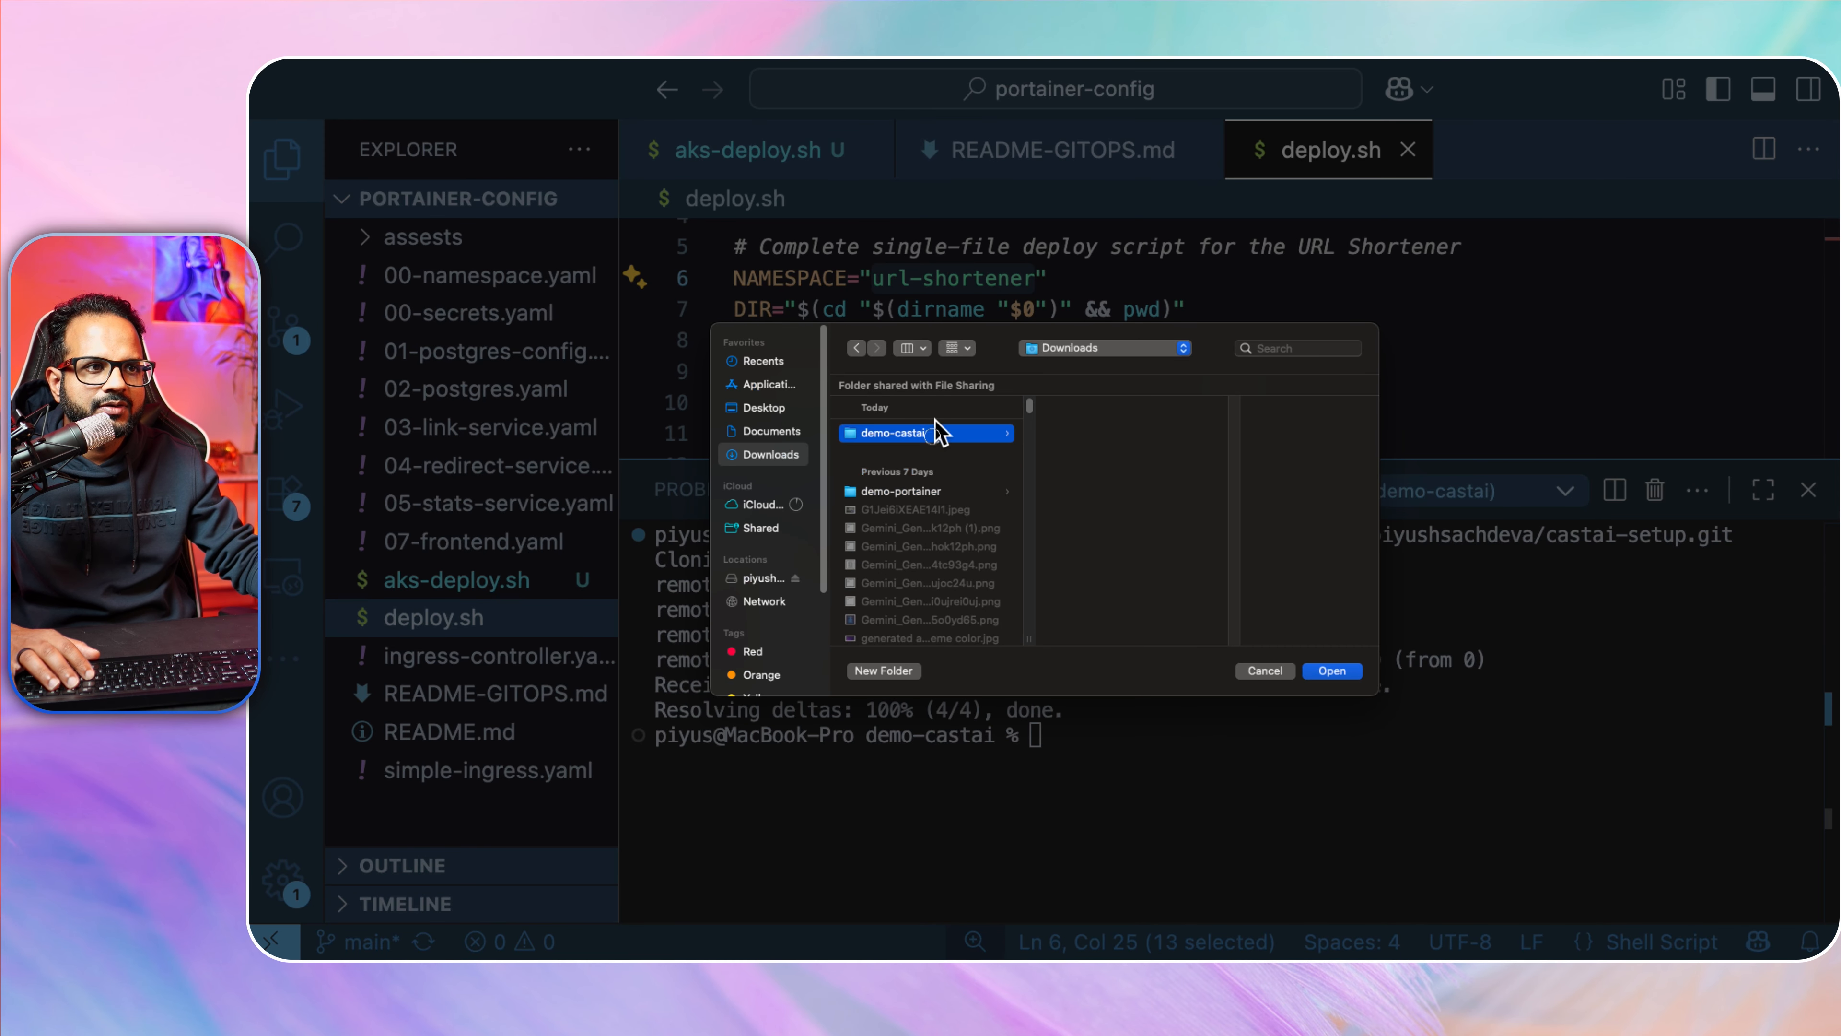
left_click(1087, 433)
left_click(1346, 670)
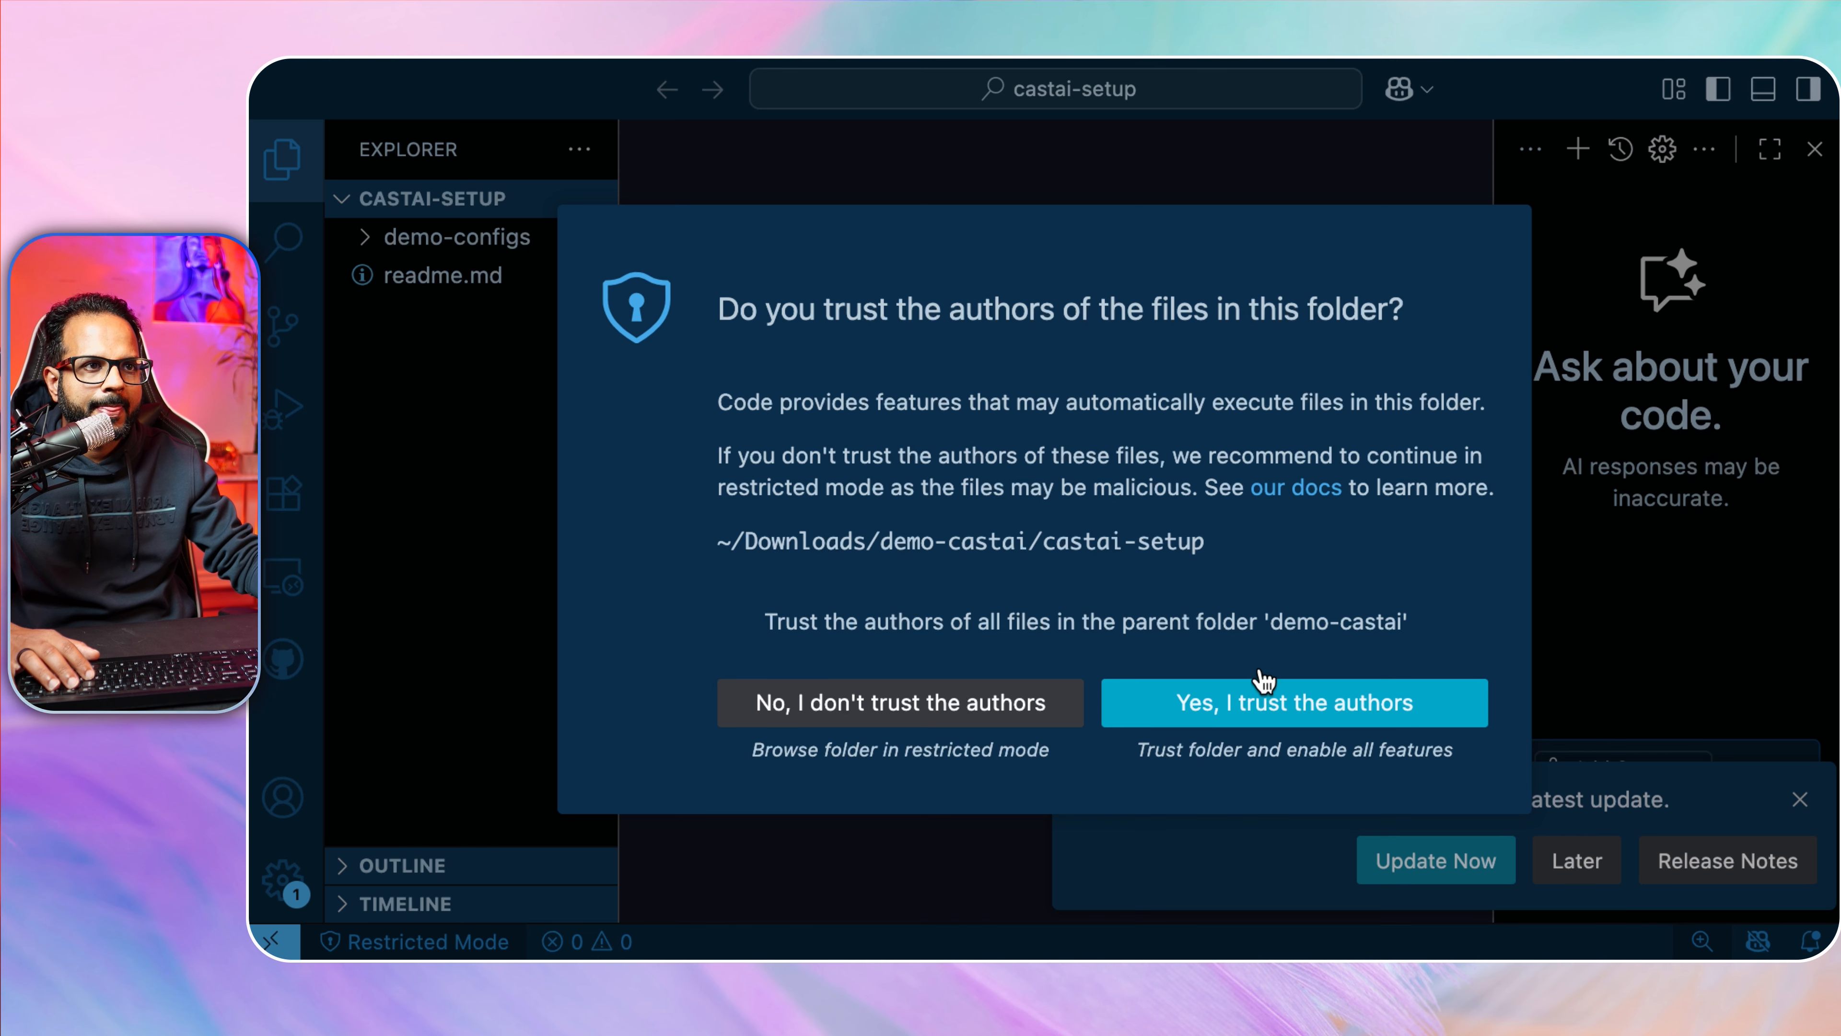
left_click(1285, 701)
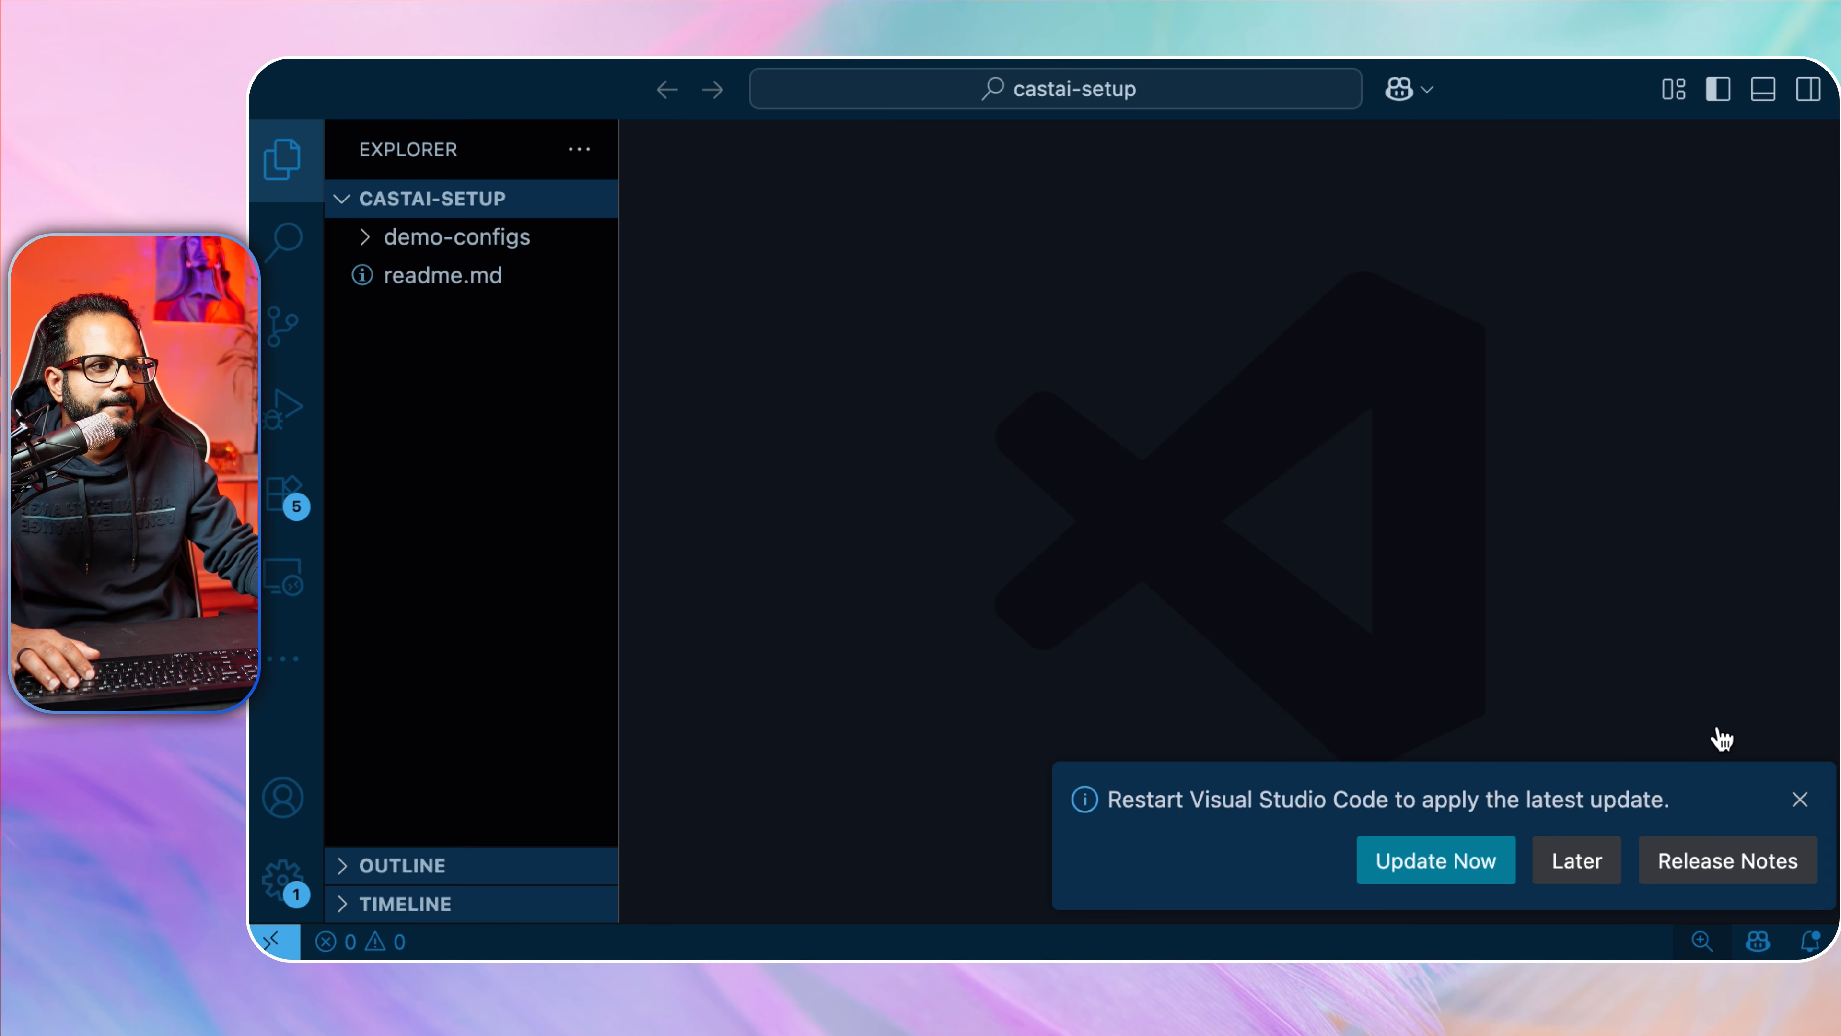
left_click(1802, 798)
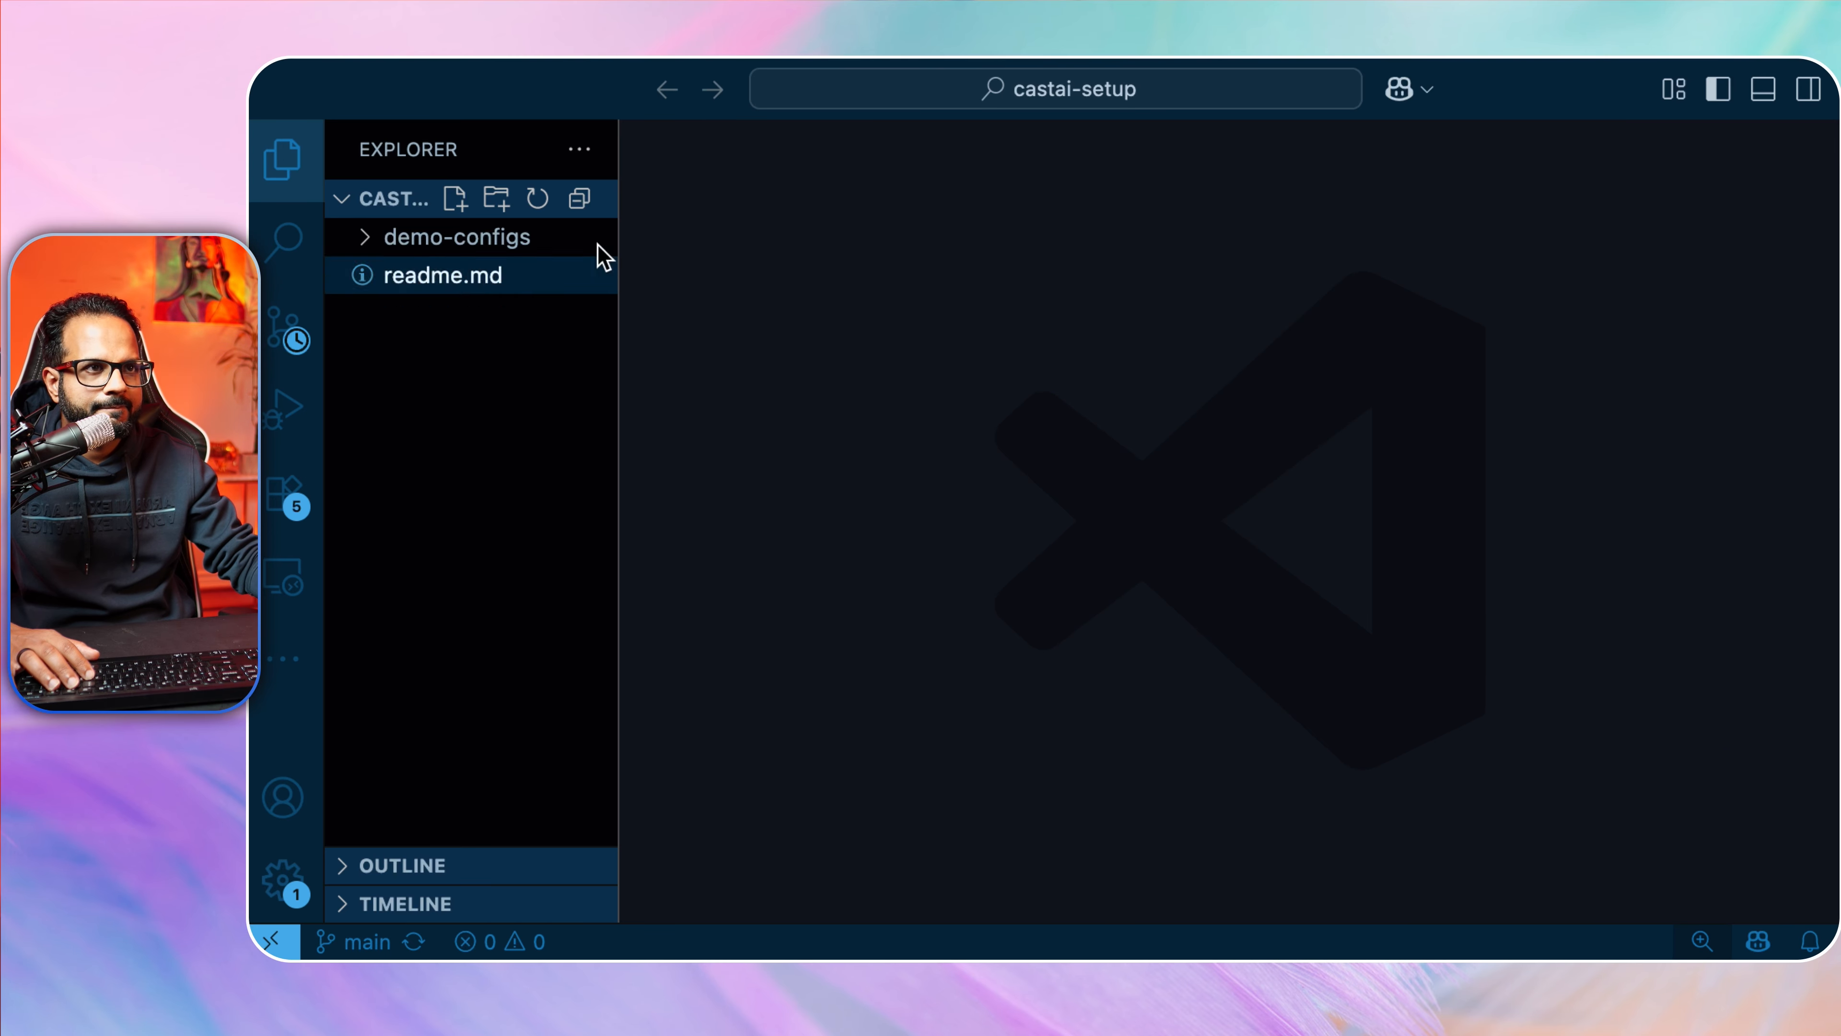
Expand the demo-configs folder and open a cleared terminal in the castai-setup project.
left_click(417, 232)
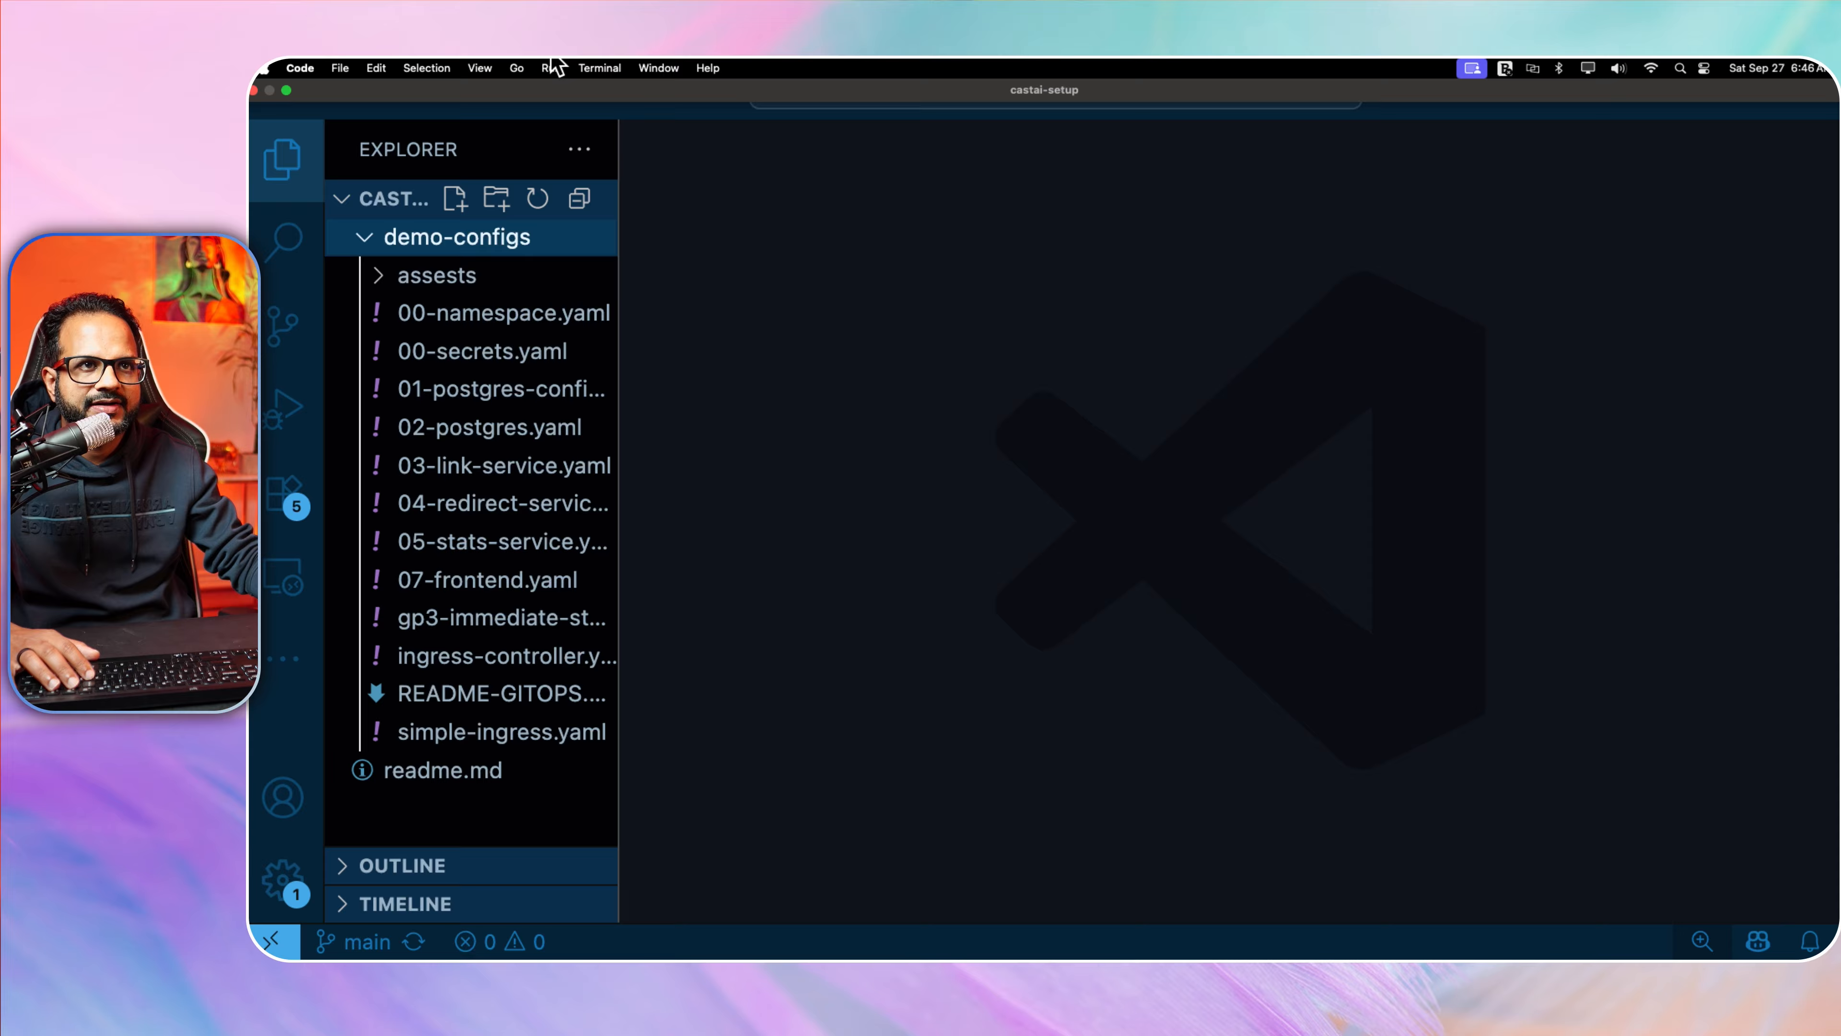
left_click(599, 68)
left_click(635, 88)
left_click_drag(1115, 462, 1113, 395)
type("clean")
key("BackSpace")
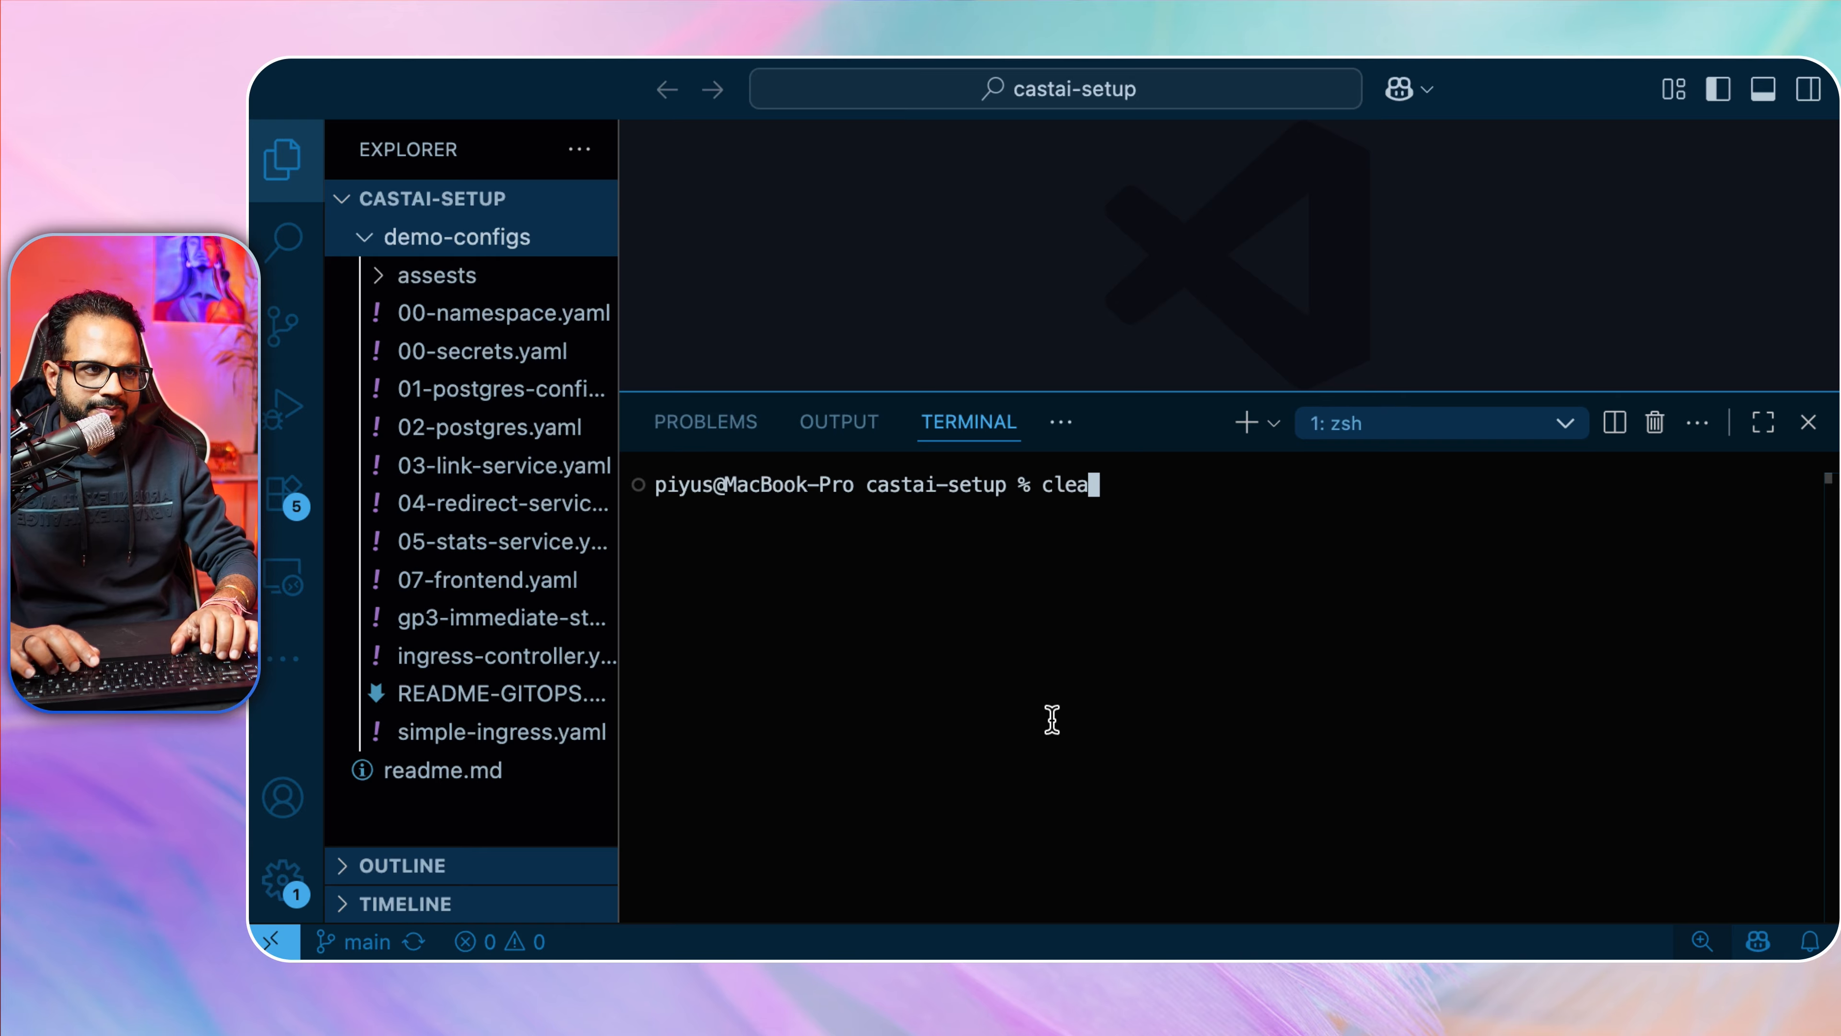
type("r")
key("Return")
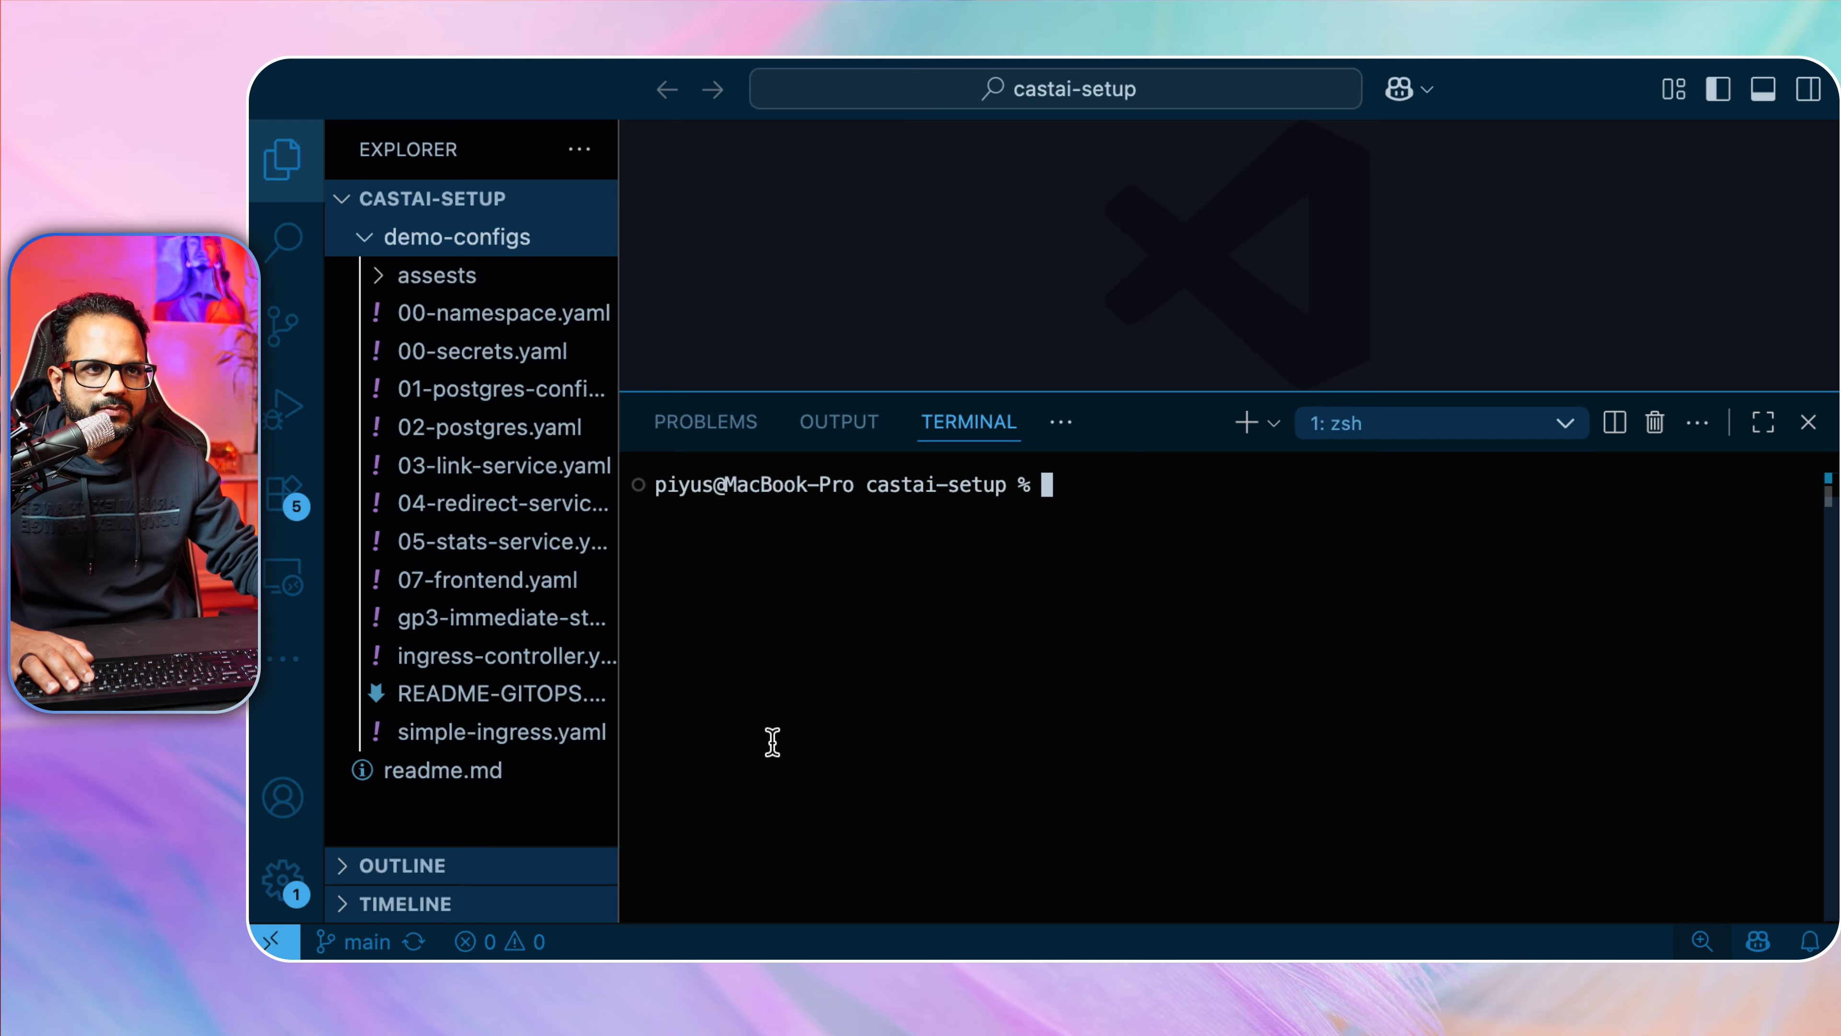
Open readme.md and find the section on creating a node group with a custom launch template, enlarging the editor area.
left_click(477, 768)
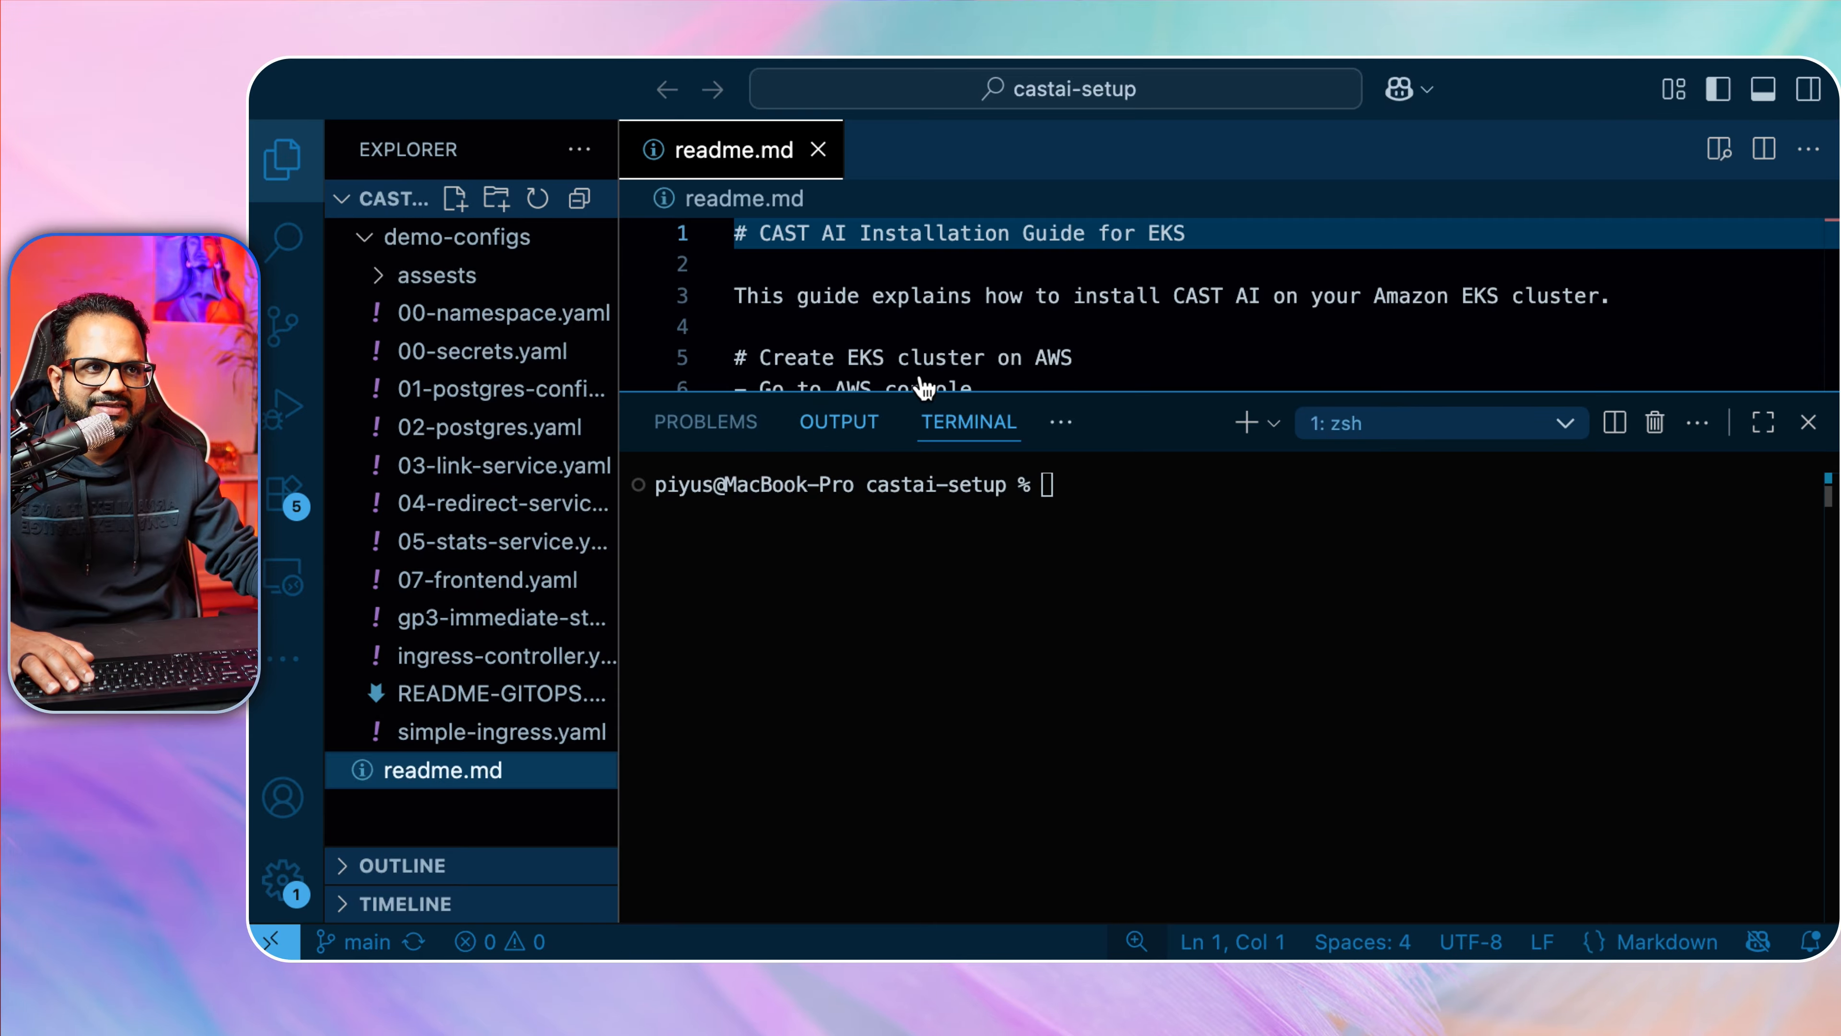
left_click_drag(1117, 380, 1138, 533)
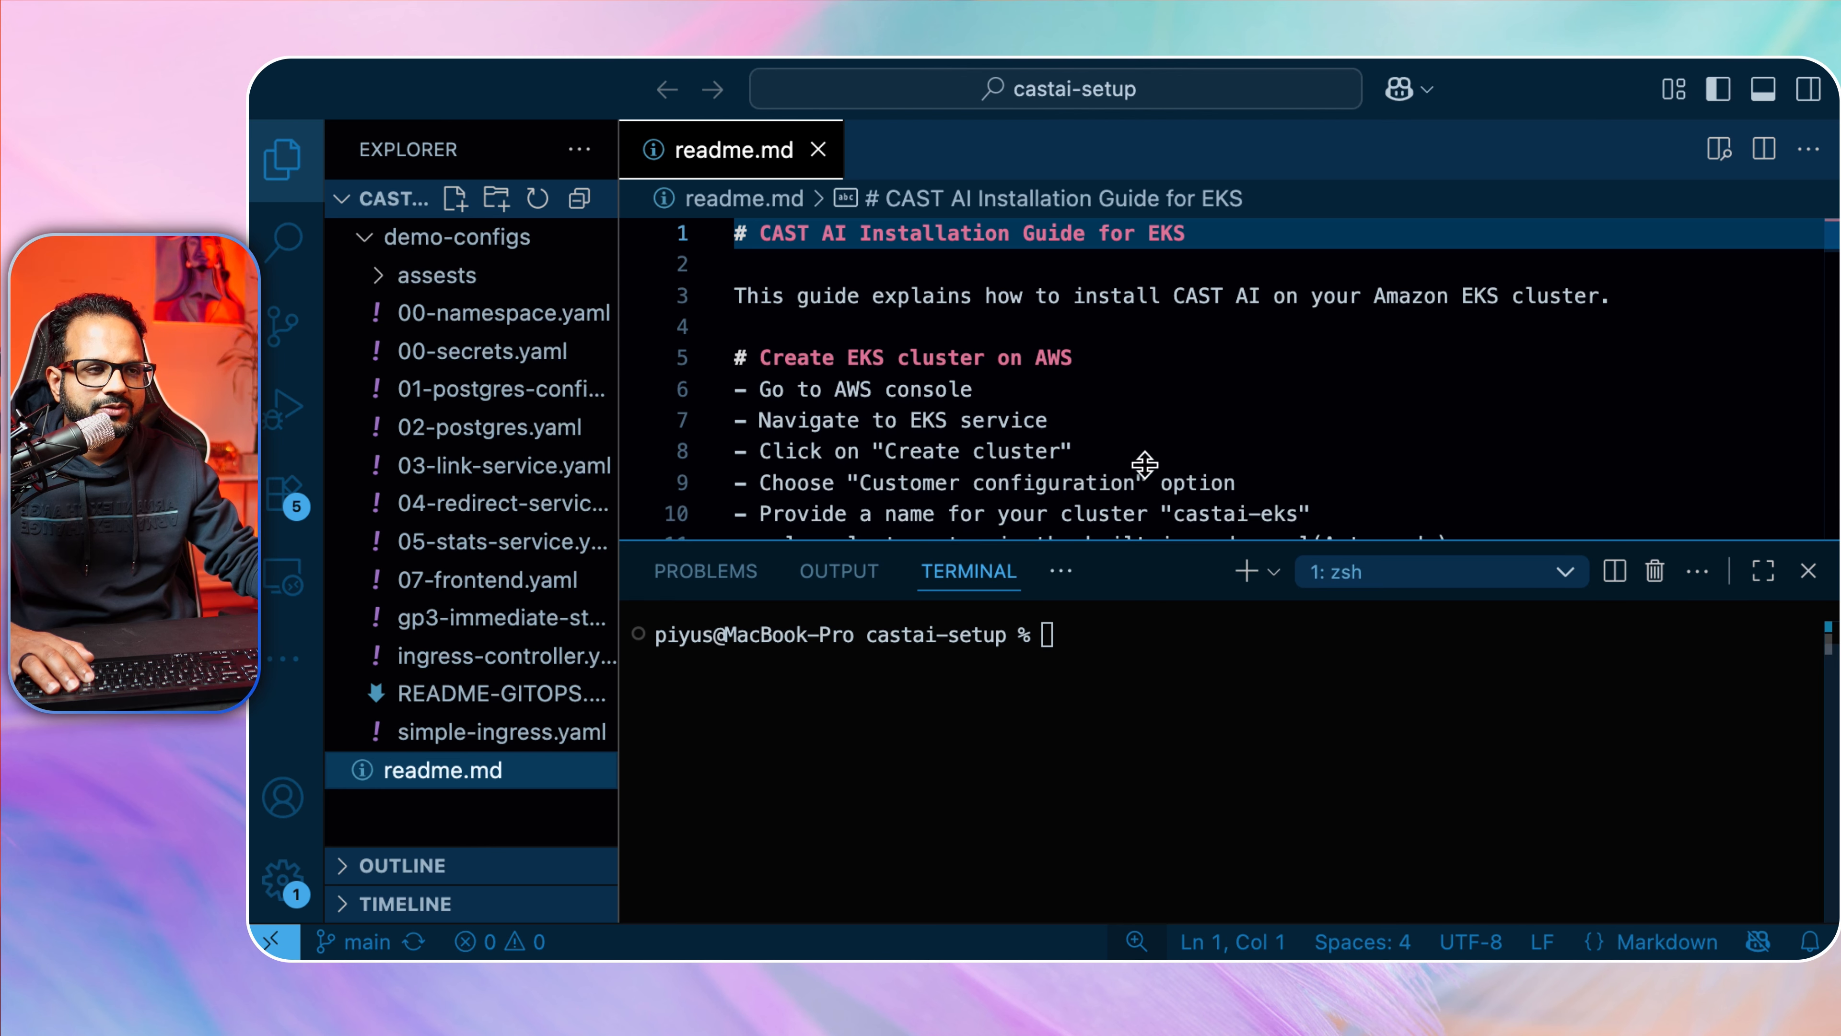
scroll(1141, 468, "down", 5)
scroll(1139, 468, "down", 4)
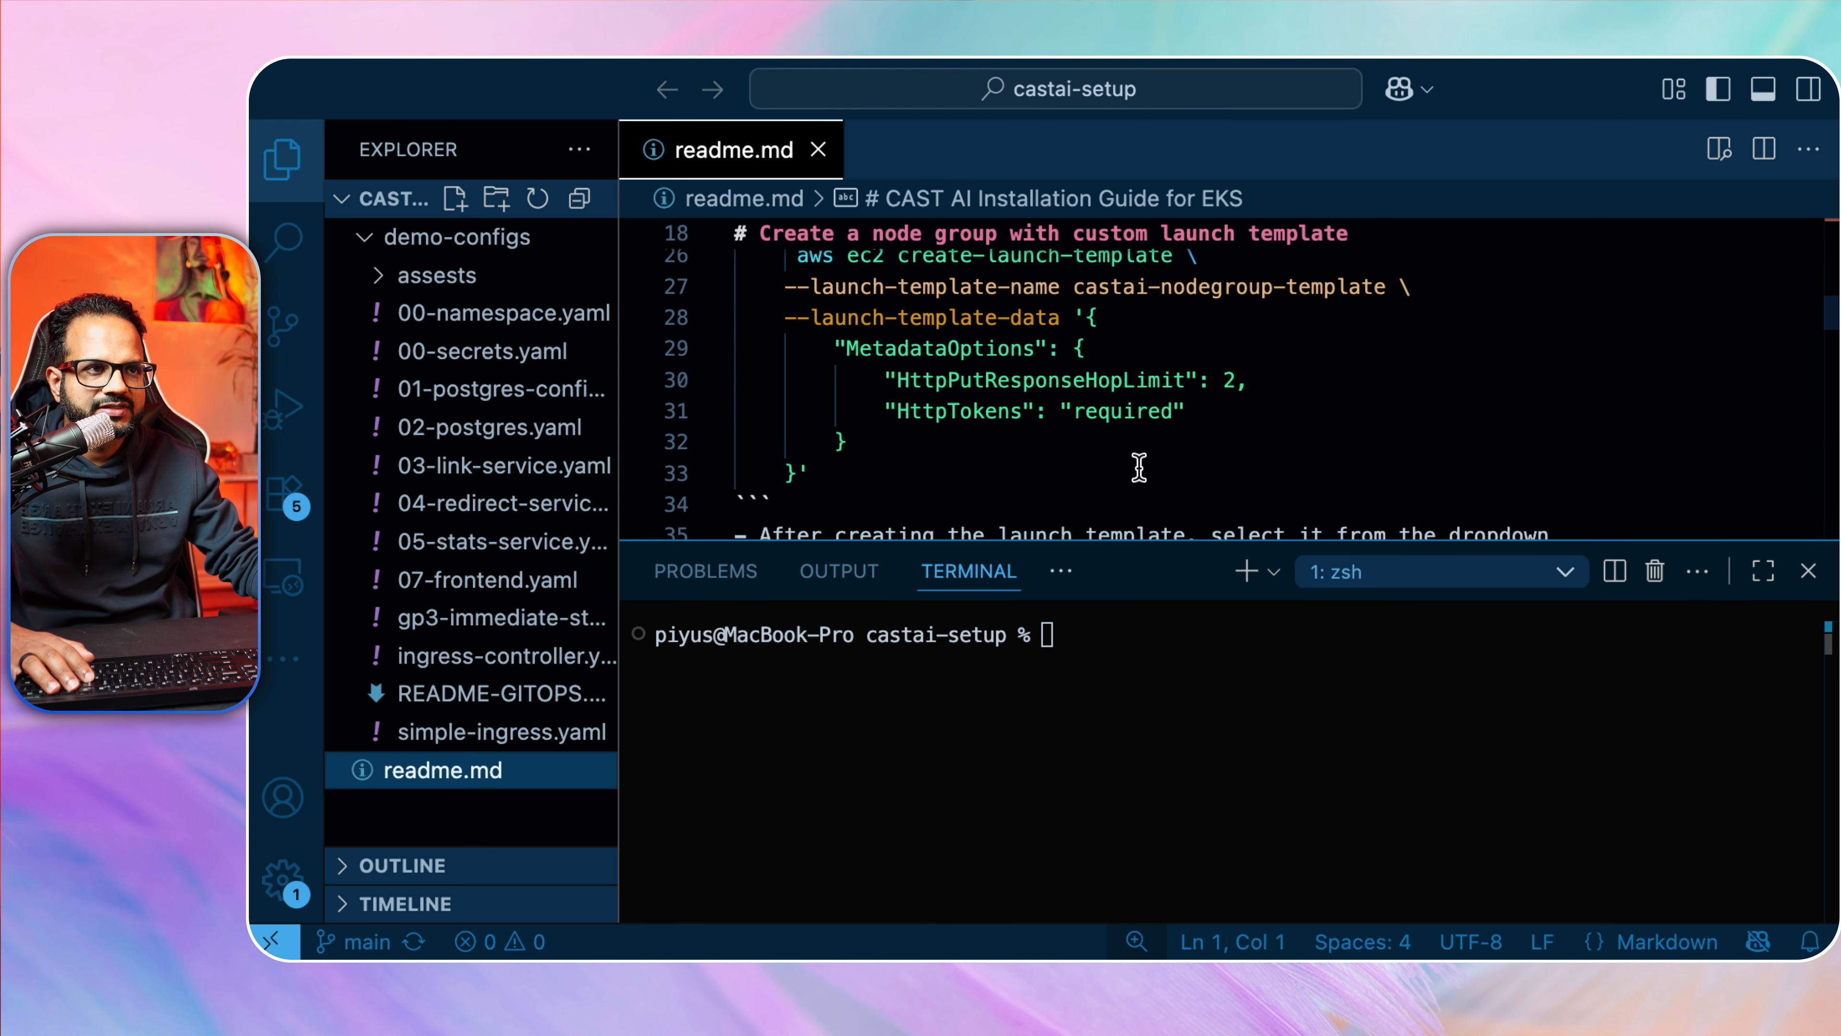
scroll(1139, 469, "up", 4)
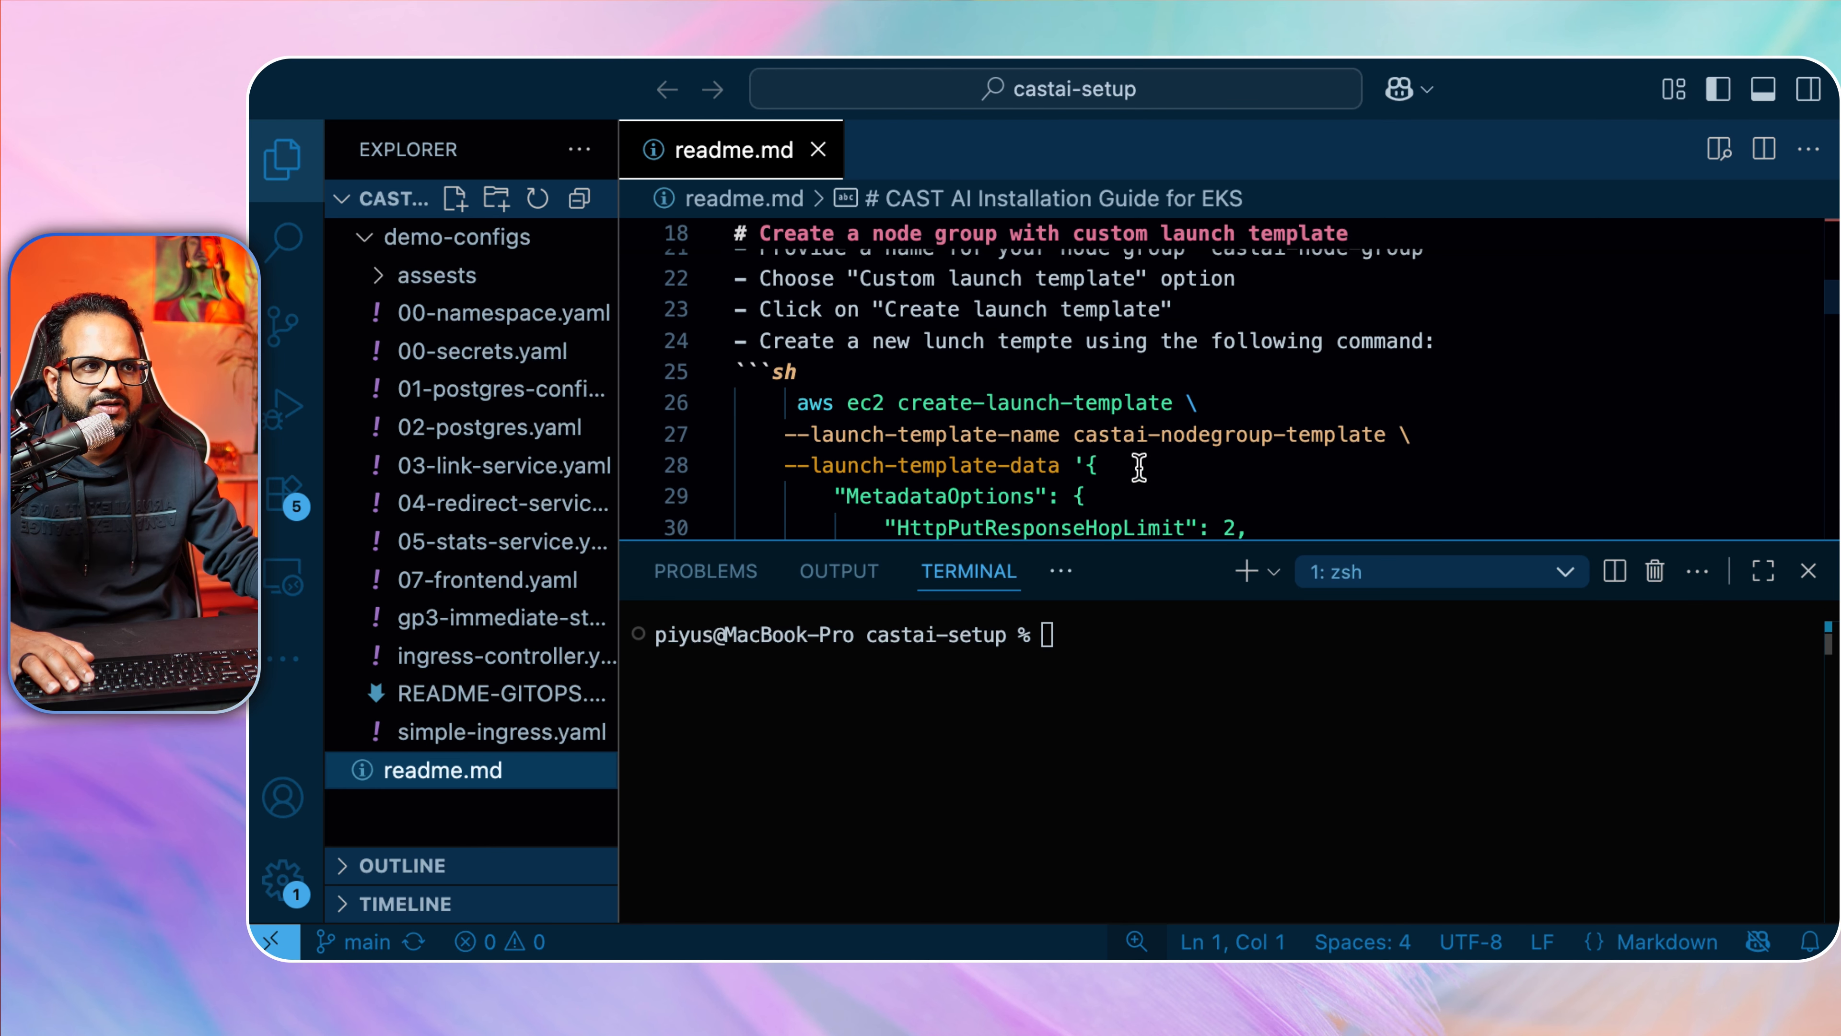
scroll(1139, 468, "up", 1)
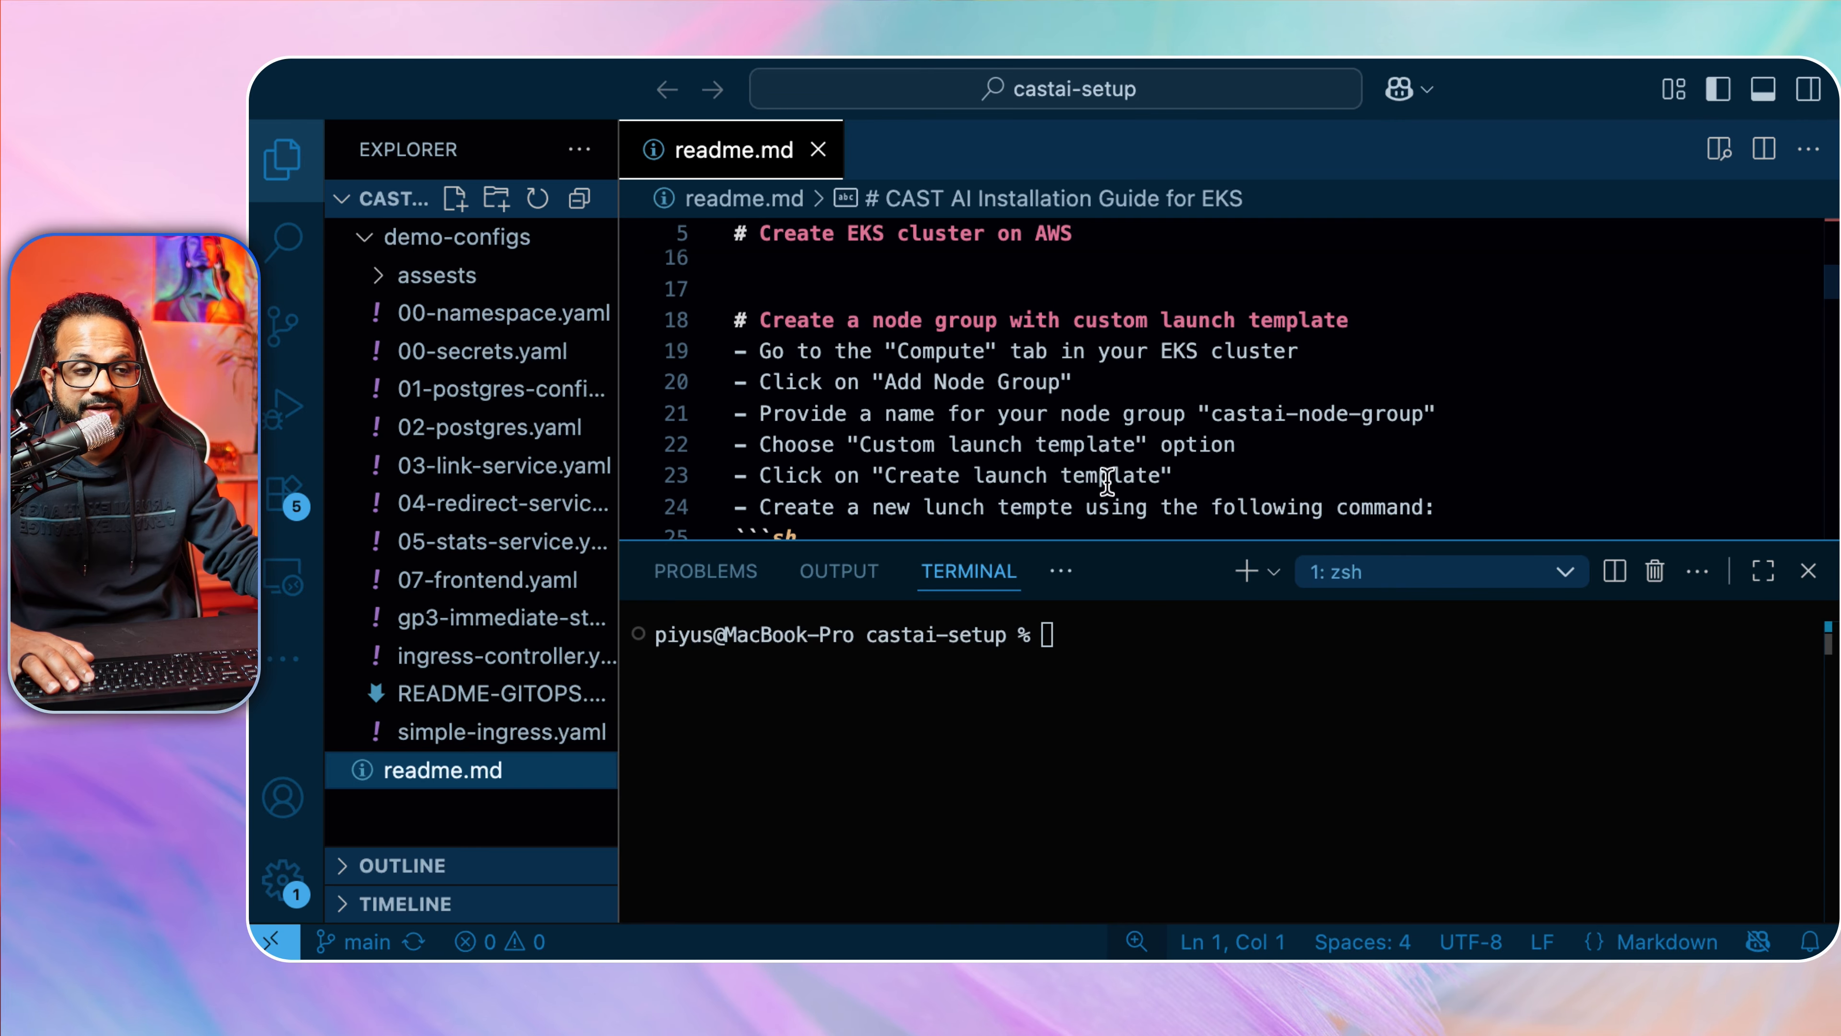
left_click_drag(1145, 540, 1163, 630)
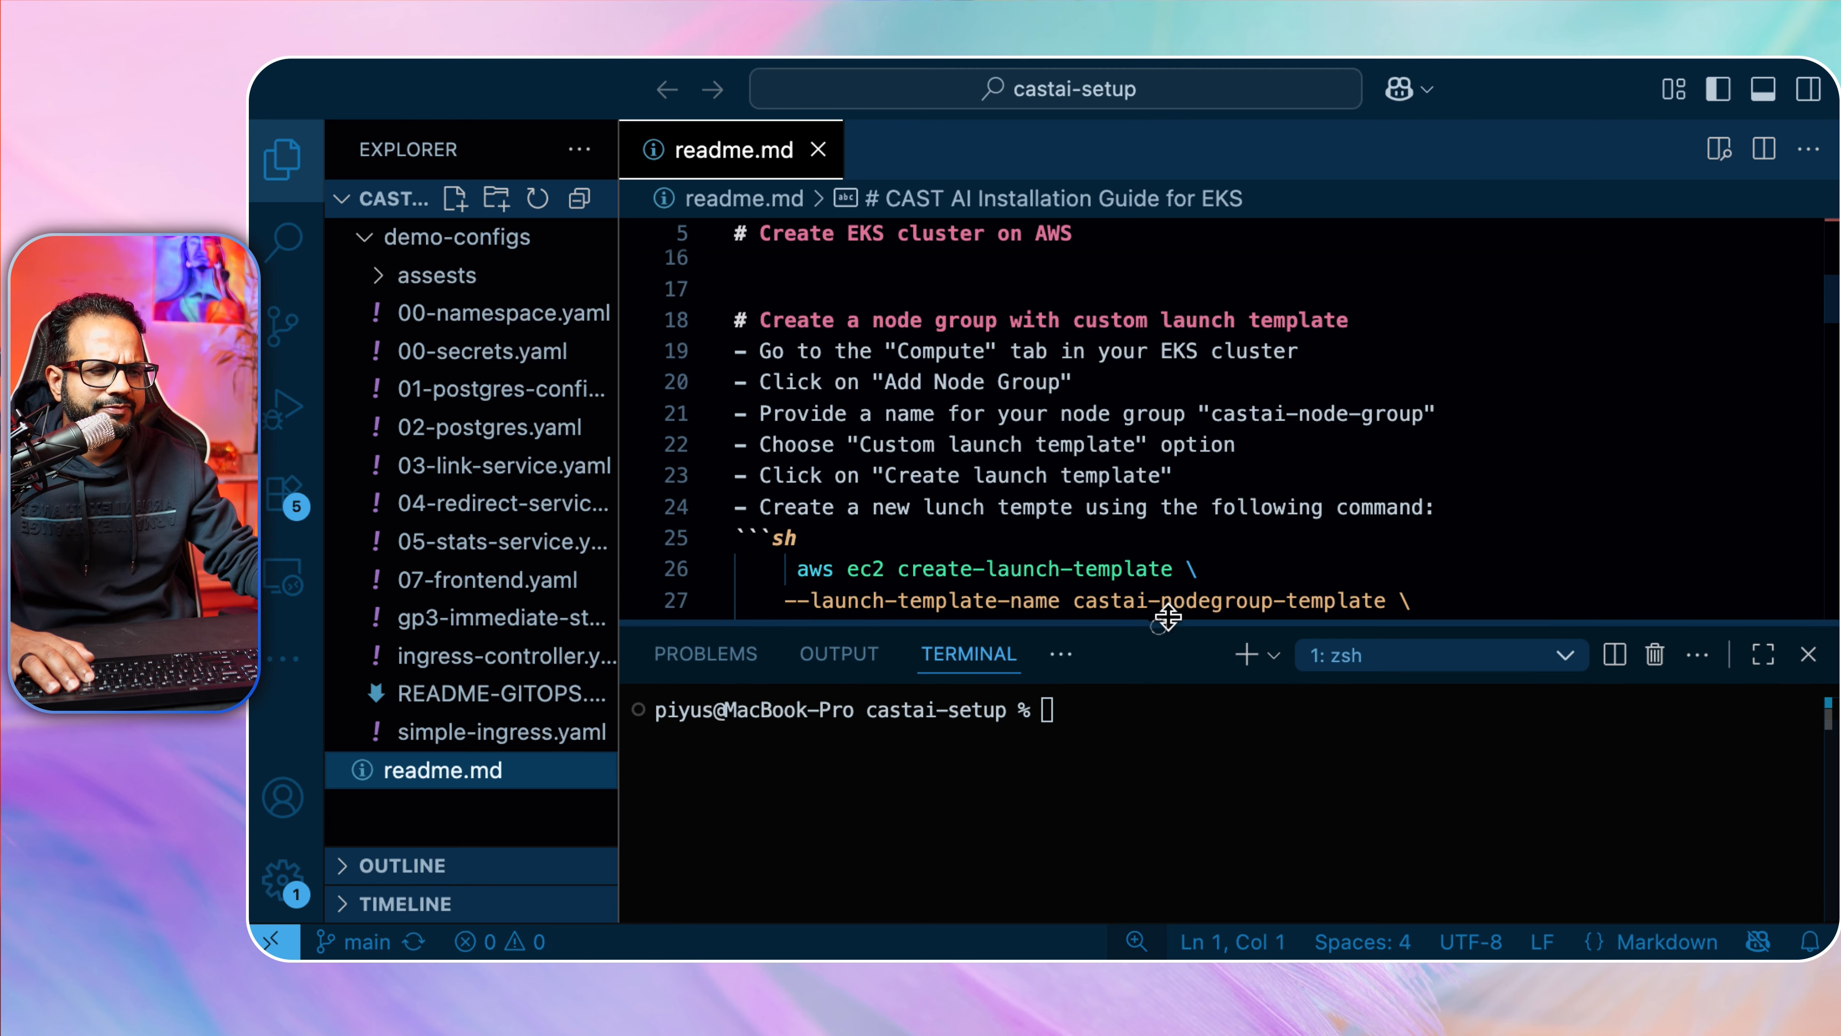
scroll(1113, 493, "down", 3)
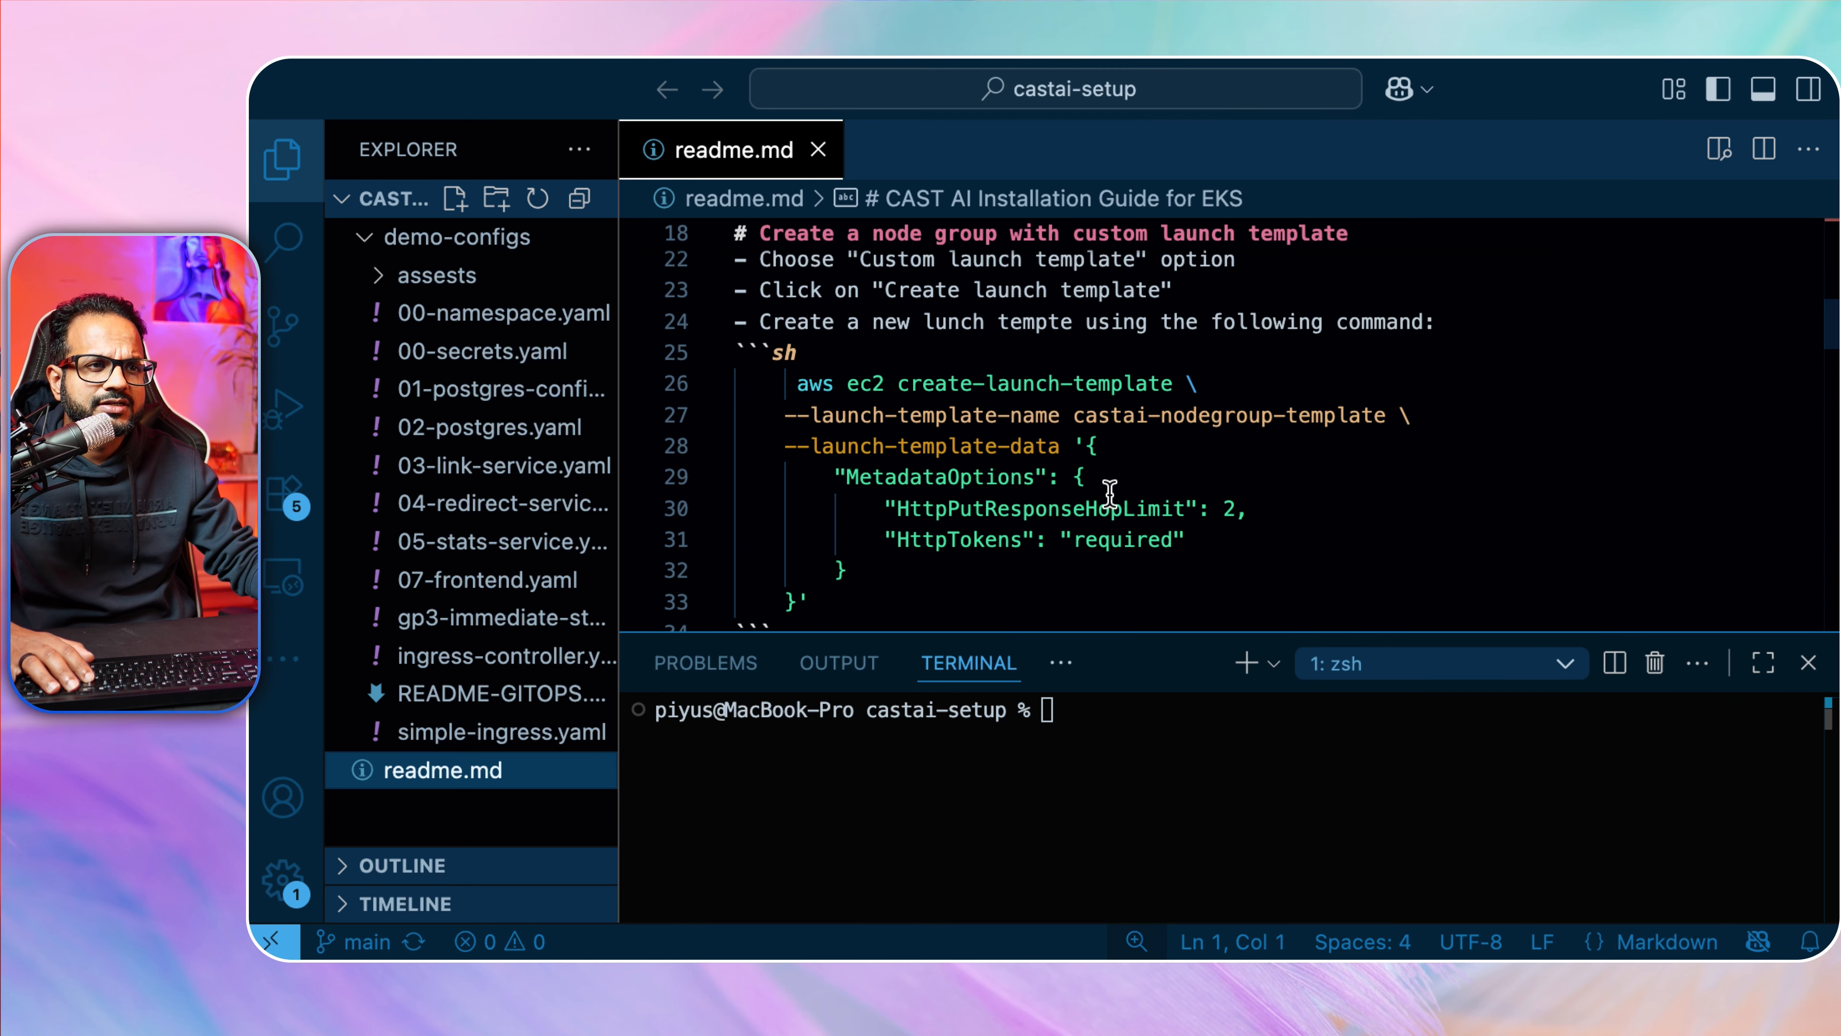
Examine the launch template command's metadata options in the readme, especially the HttpPutResponseHopLimit and HttpTokens settings.
left_click_drag(799, 381, 1225, 534)
scroll(1223, 531, "down", 1)
left_click(1109, 514)
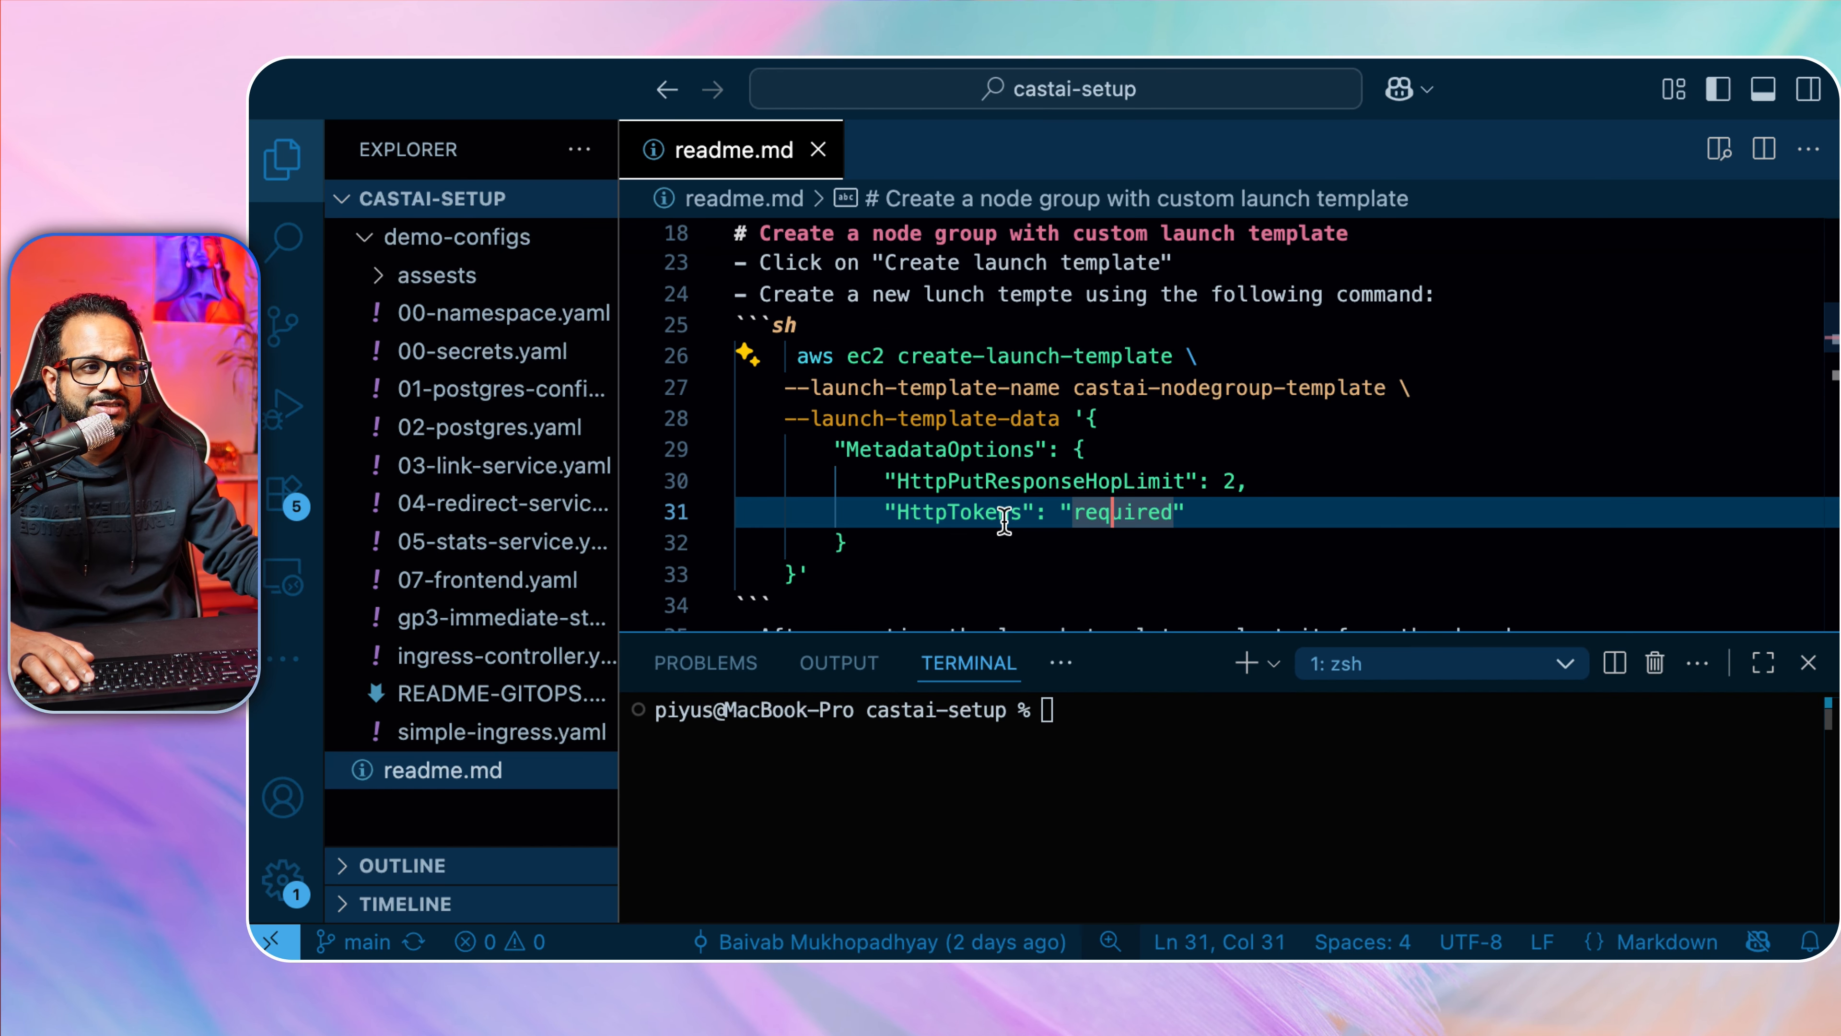
scroll(1002, 520, "down", 1)
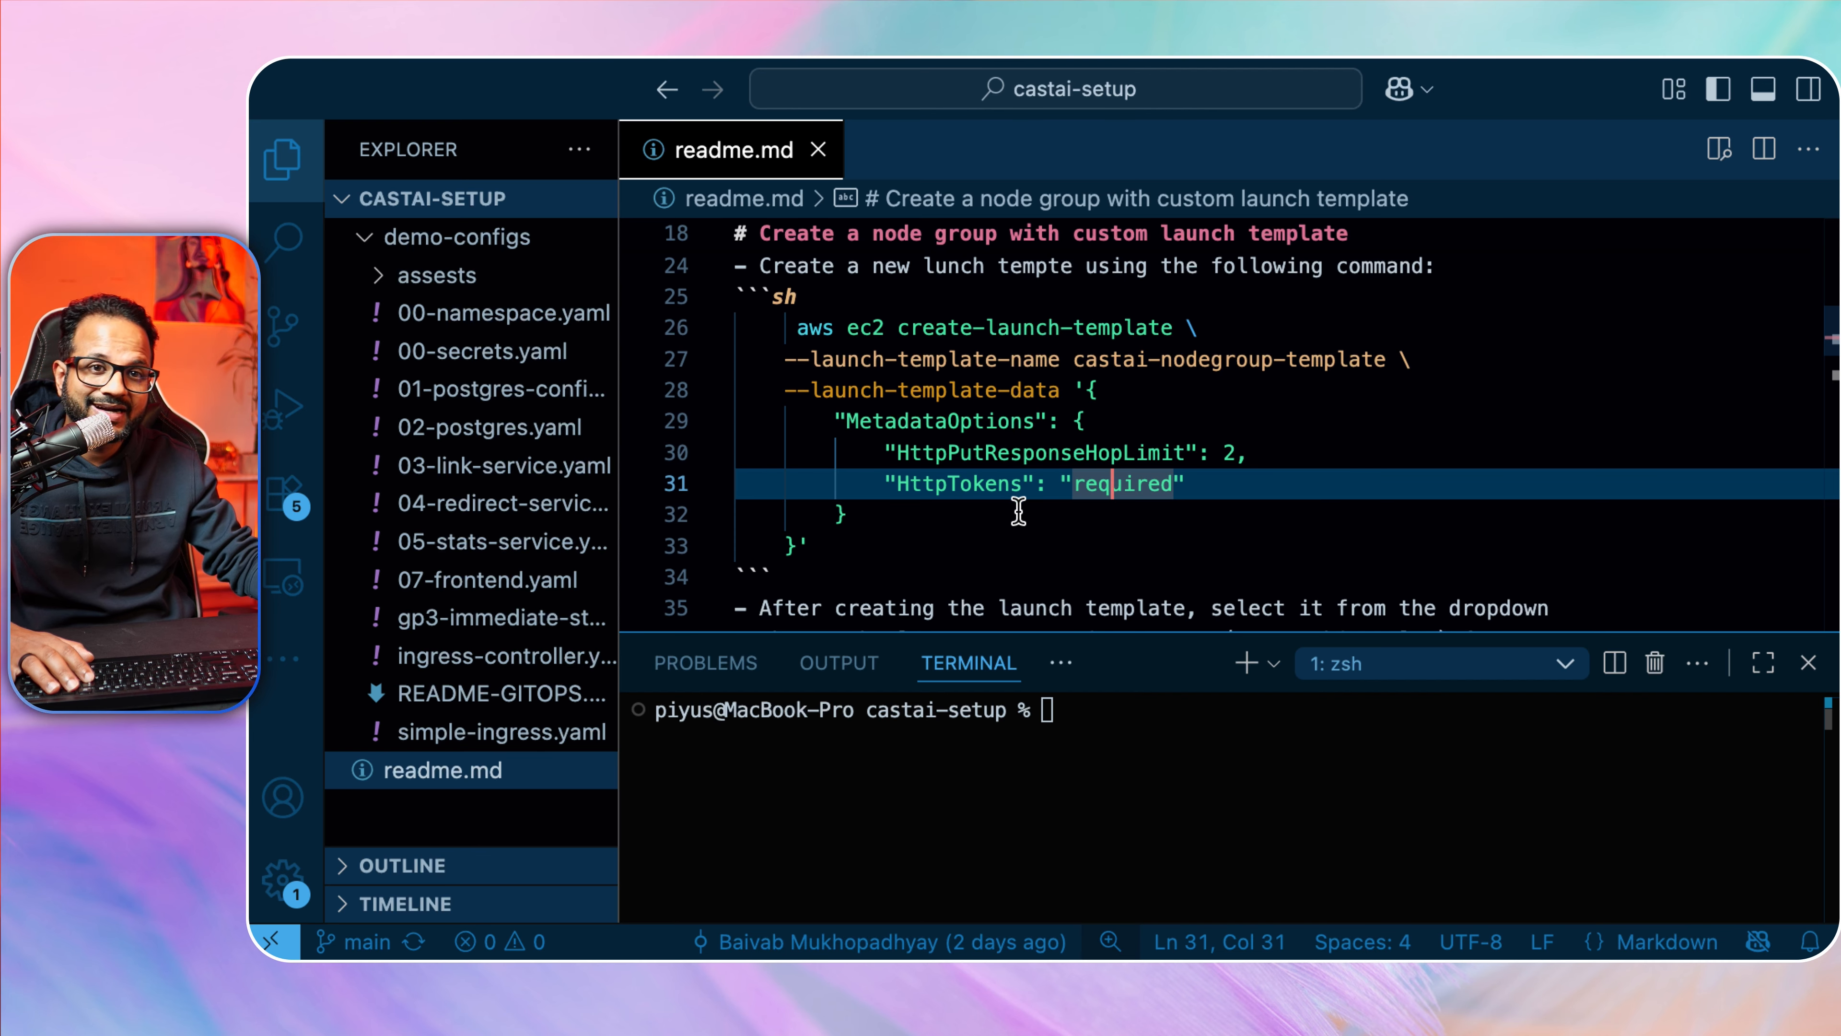
left_click(1179, 499)
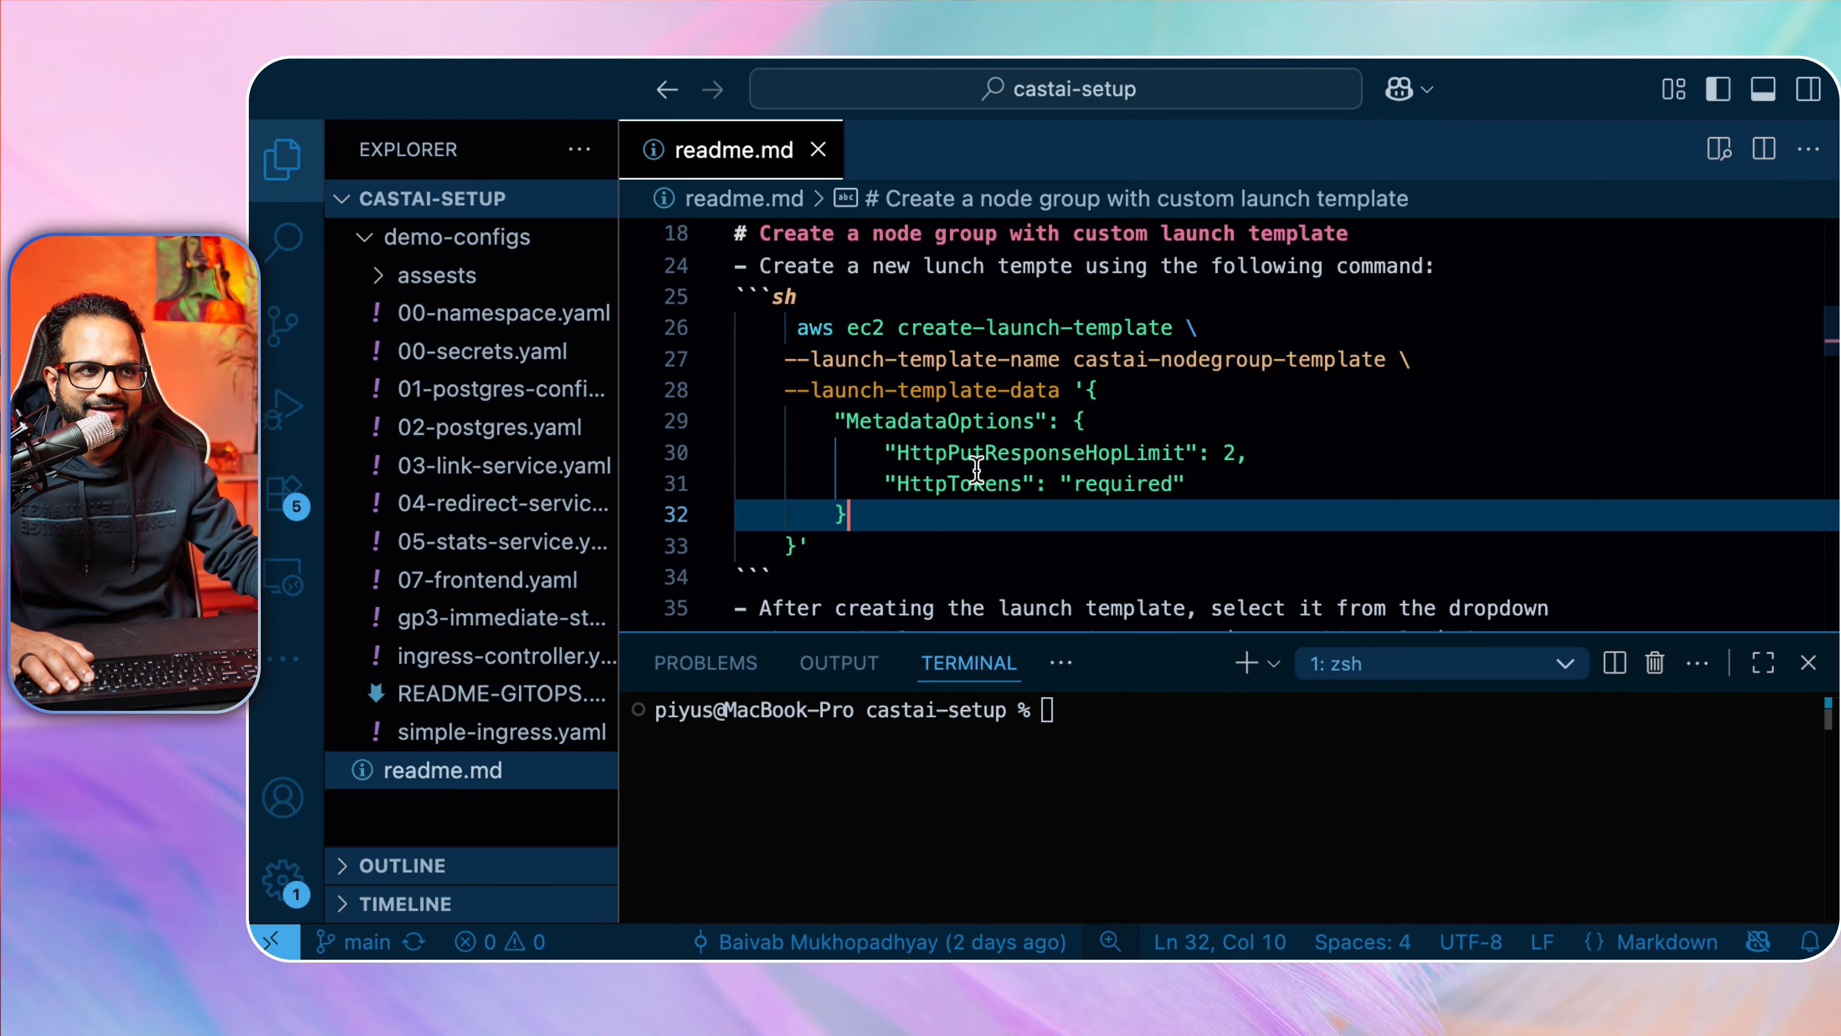
left_click_drag(906, 454, 1236, 450)
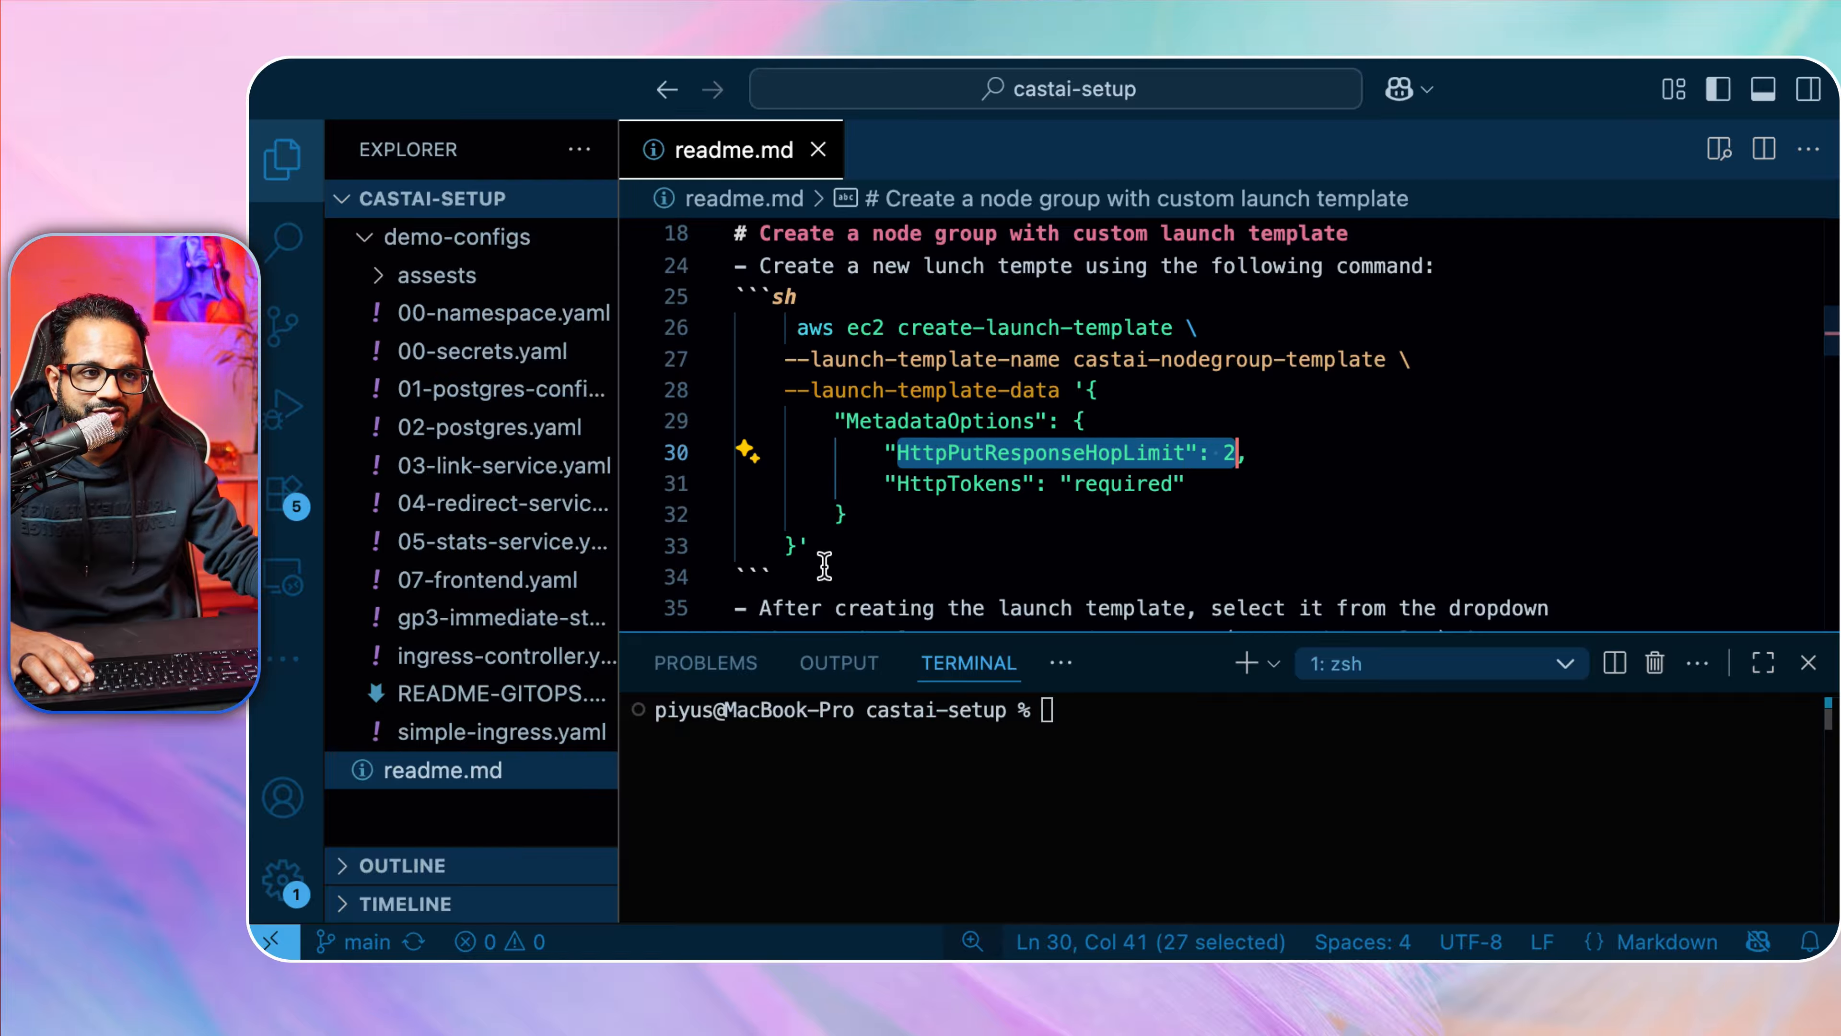
left_click(831, 538)
scroll(845, 533, "up", 2)
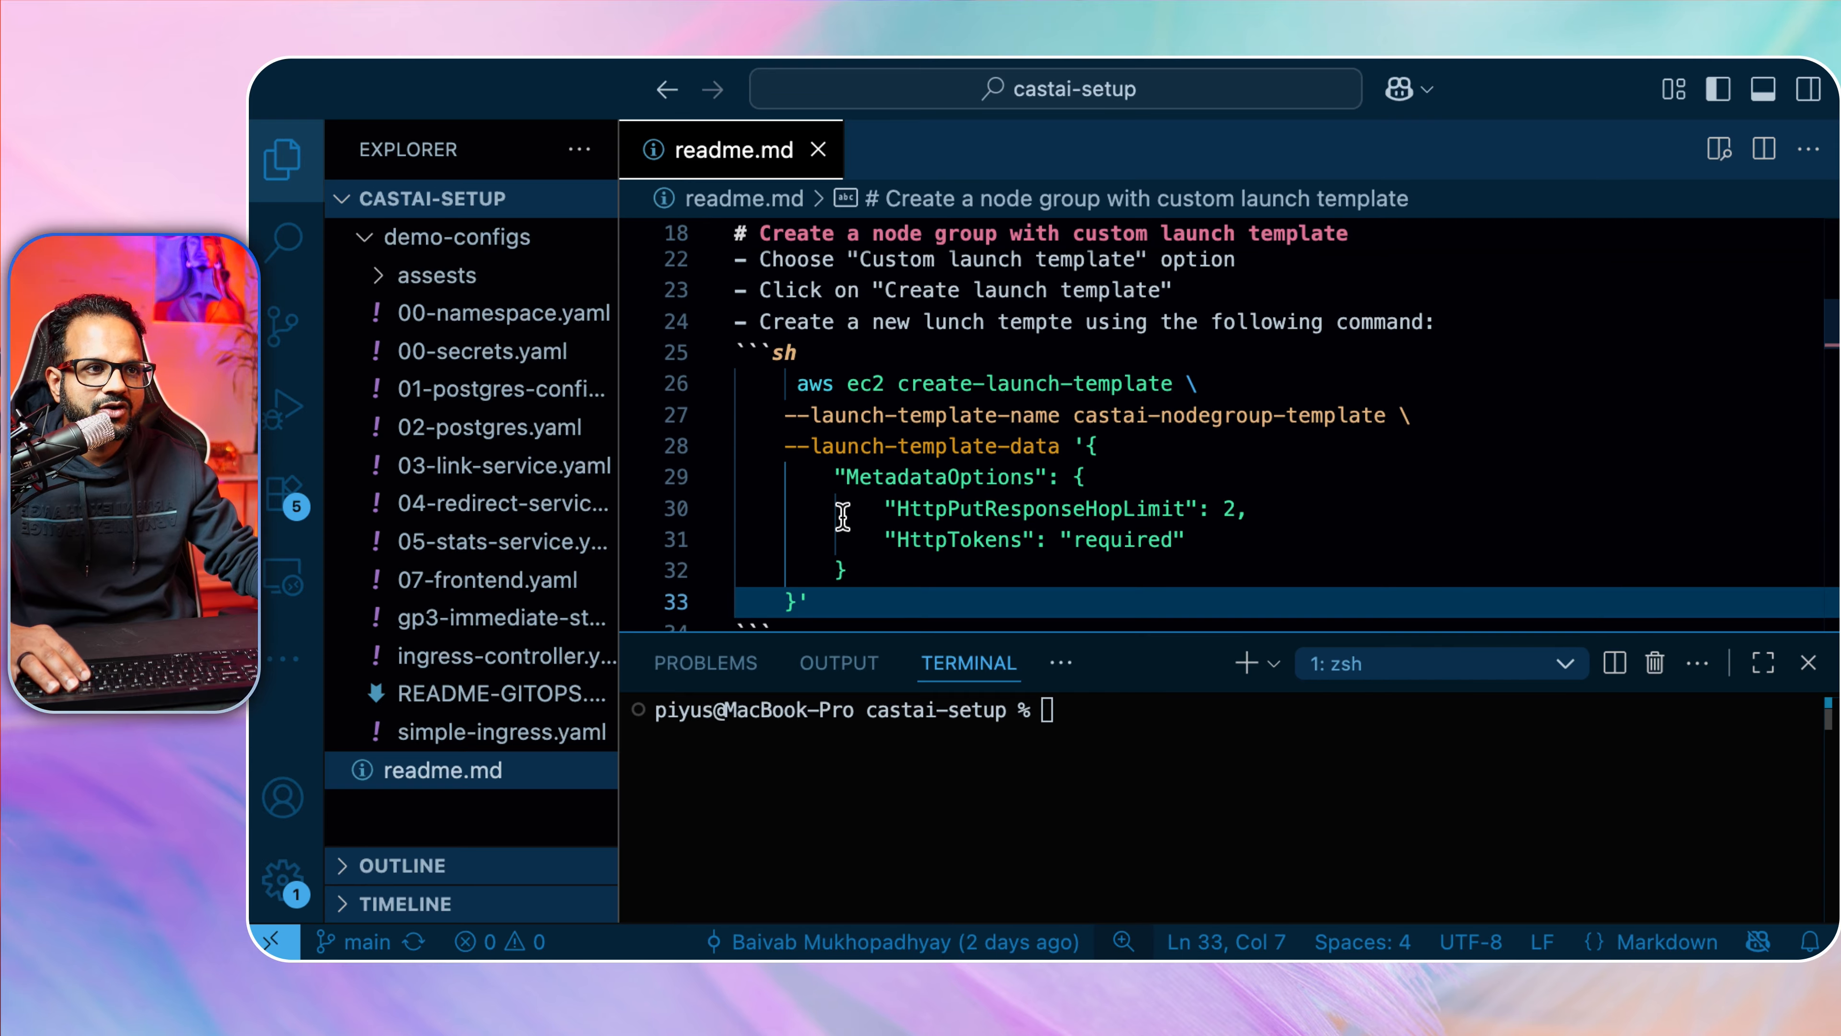
Try to create the castai-nodegroup-template launch template by running the readme's aws ec2 create-launch-template command in the terminal.
left_click_drag(813, 602, 797, 384)
key("super+c")
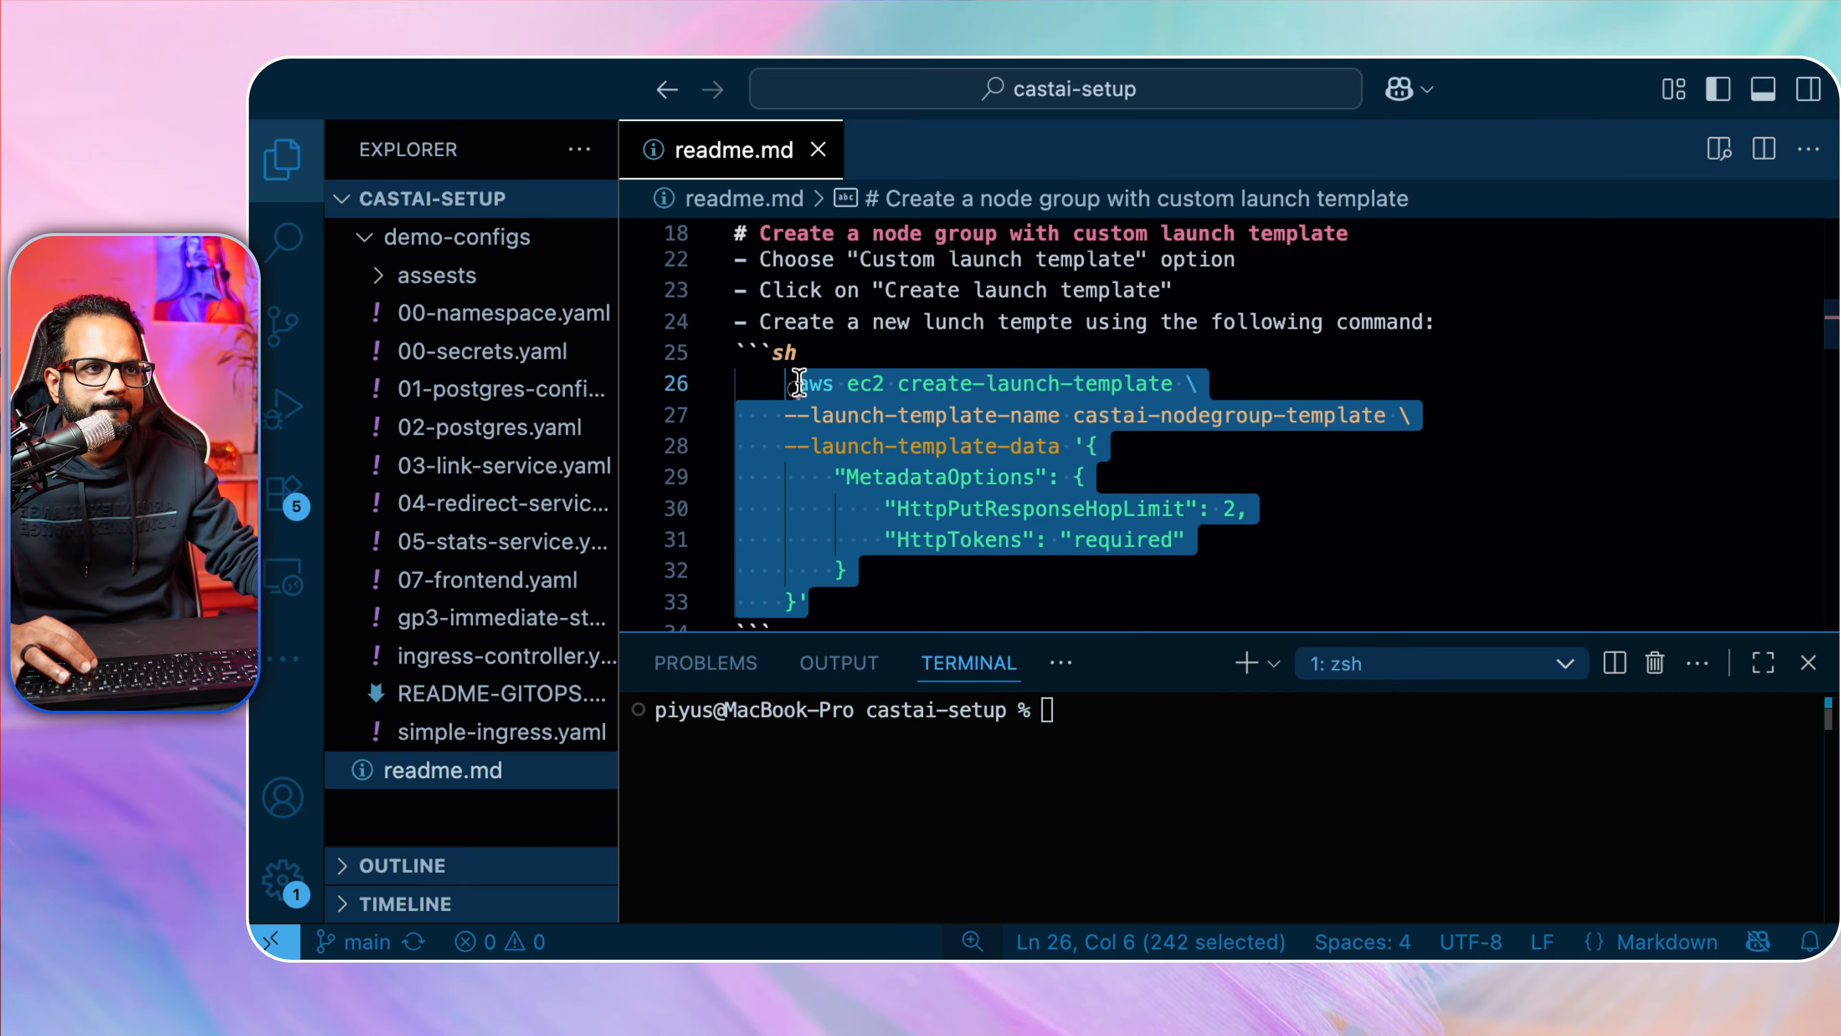
left_click(1162, 528)
scroll(1163, 519, "down", 3)
left_click(1093, 775)
key("super+v")
key("Return")
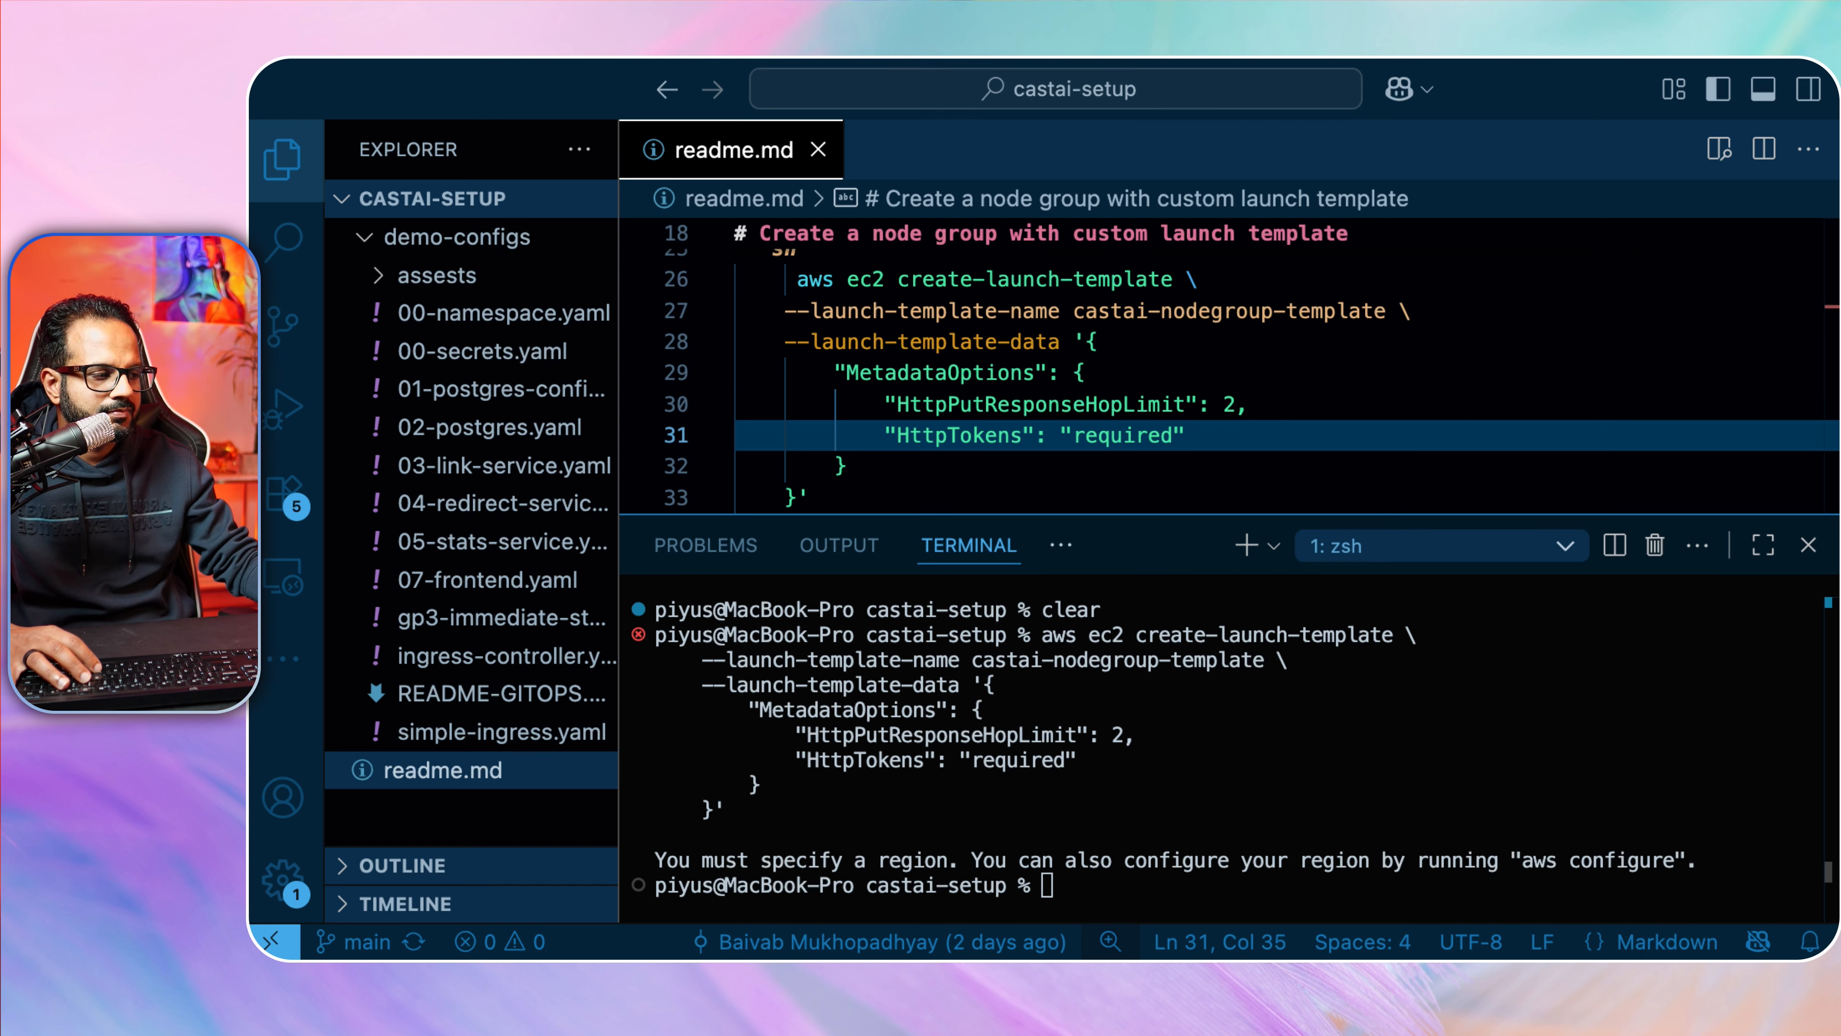
Enlarge the terminal area and start the AWS CLI setup with aws configure.
left_click(1313, 747)
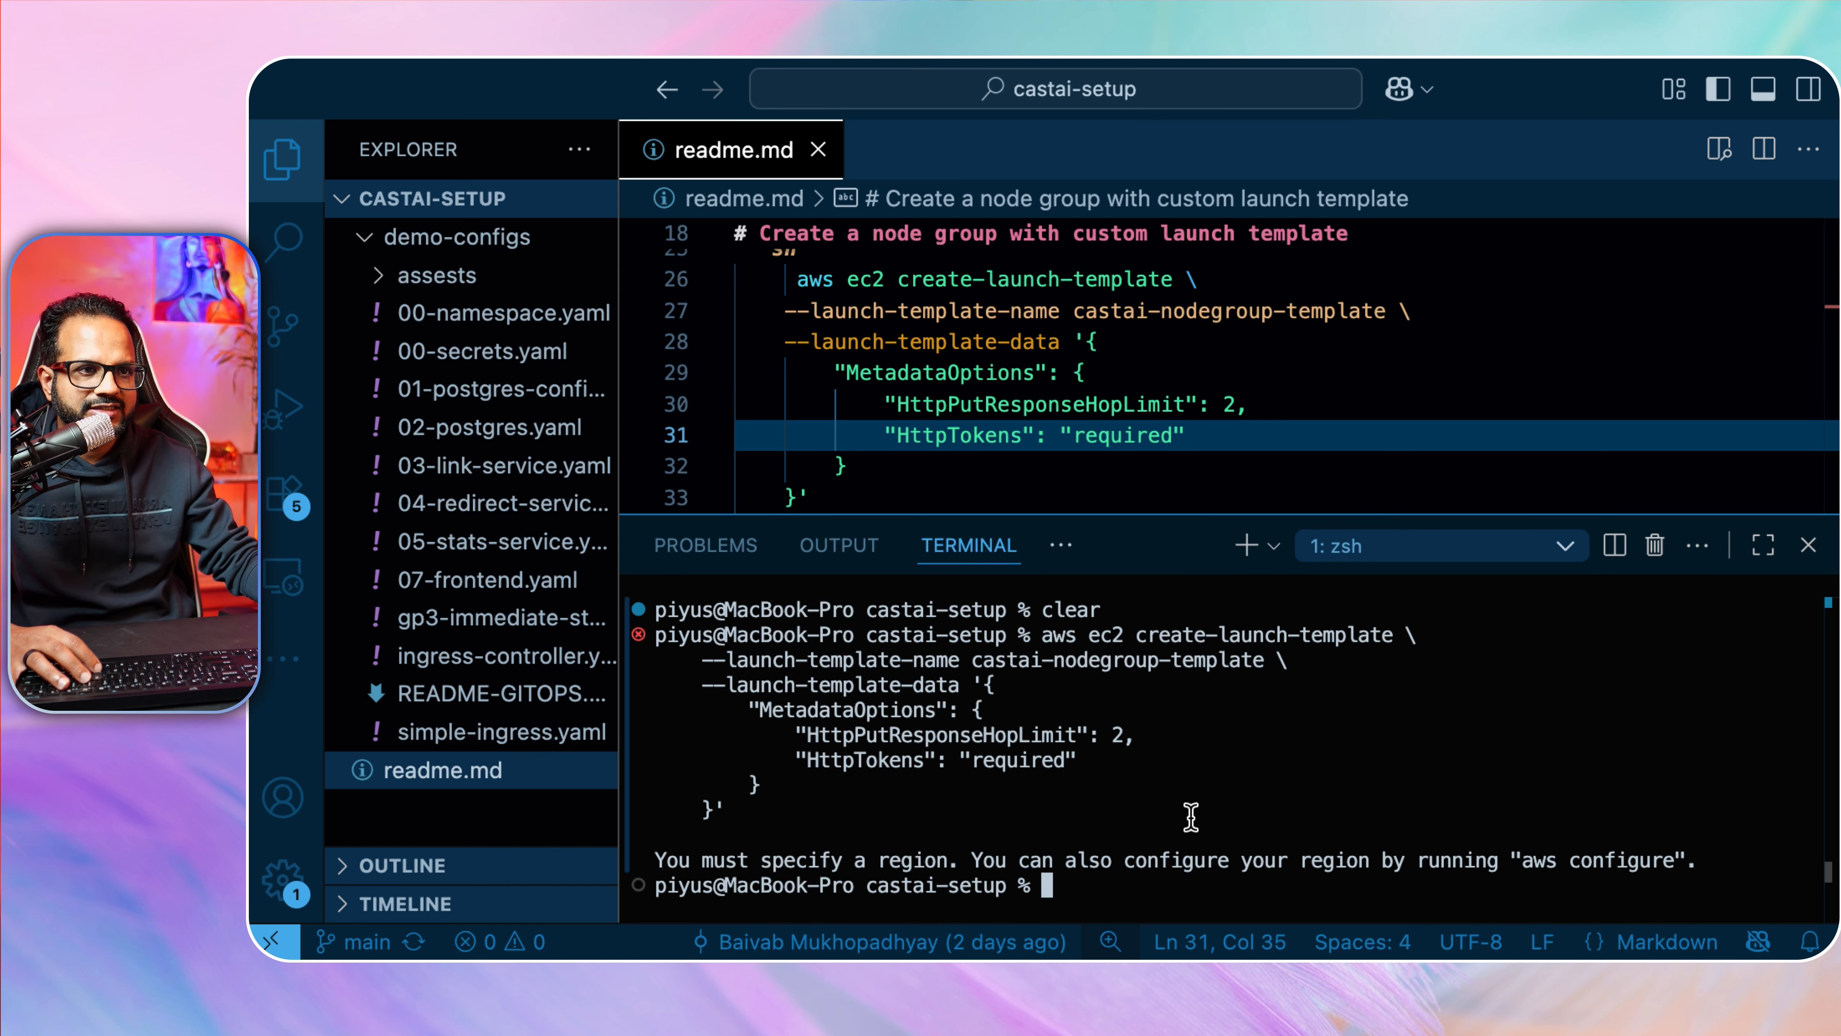
left_click_drag(1081, 515, 1180, 733)
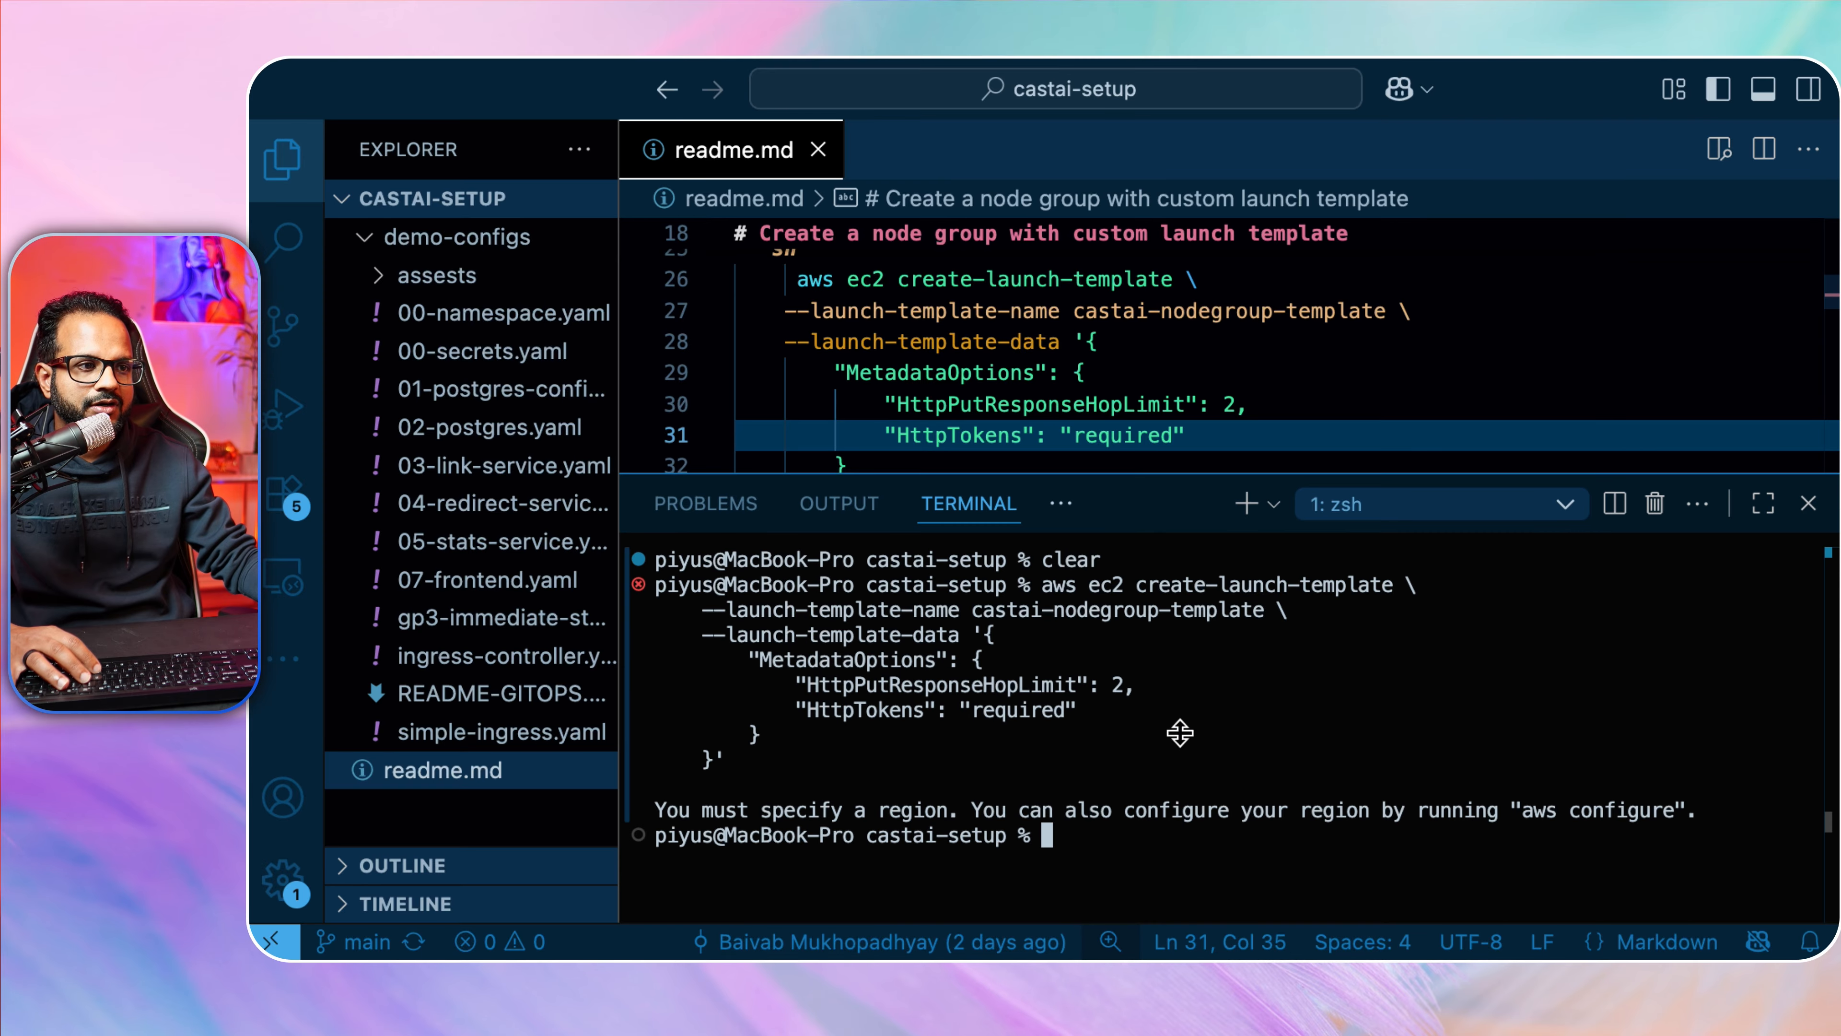
type("aws configure")
key("Return")
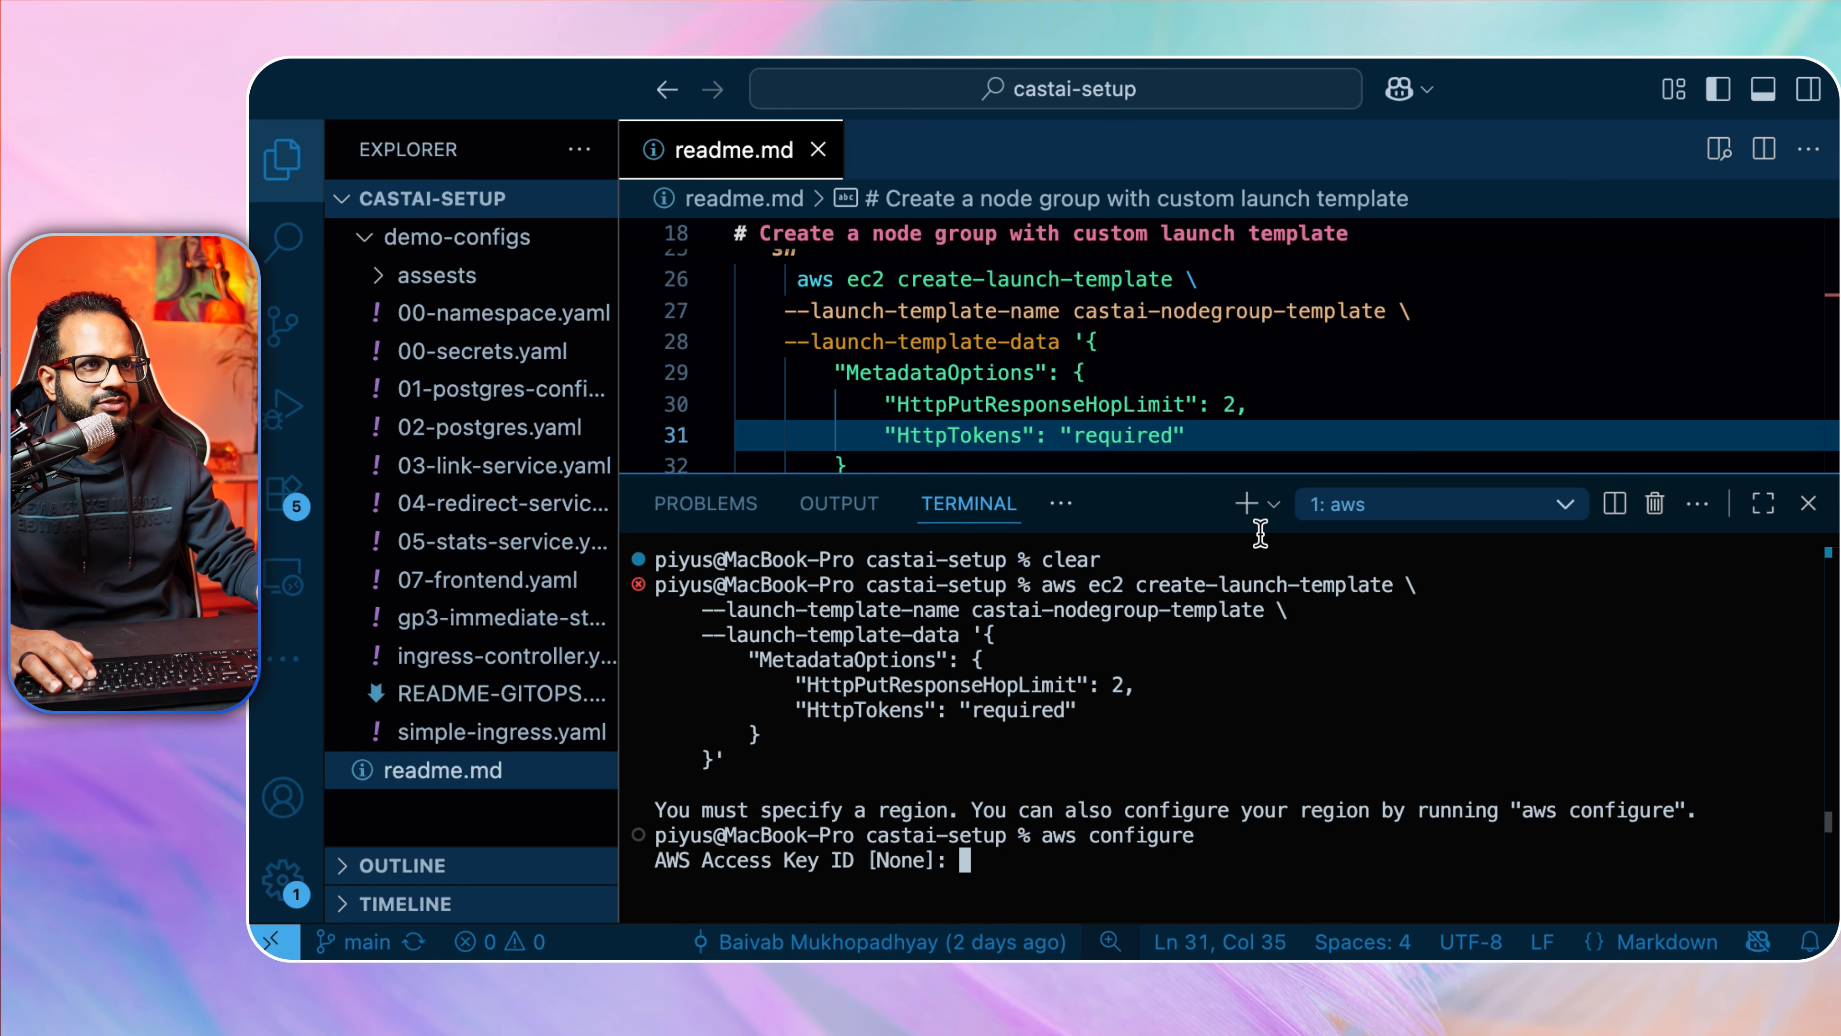
Switch to Chrome and open the AWS console home separately, placing it as a tab among the existing ones.
key("ctrl+Up")
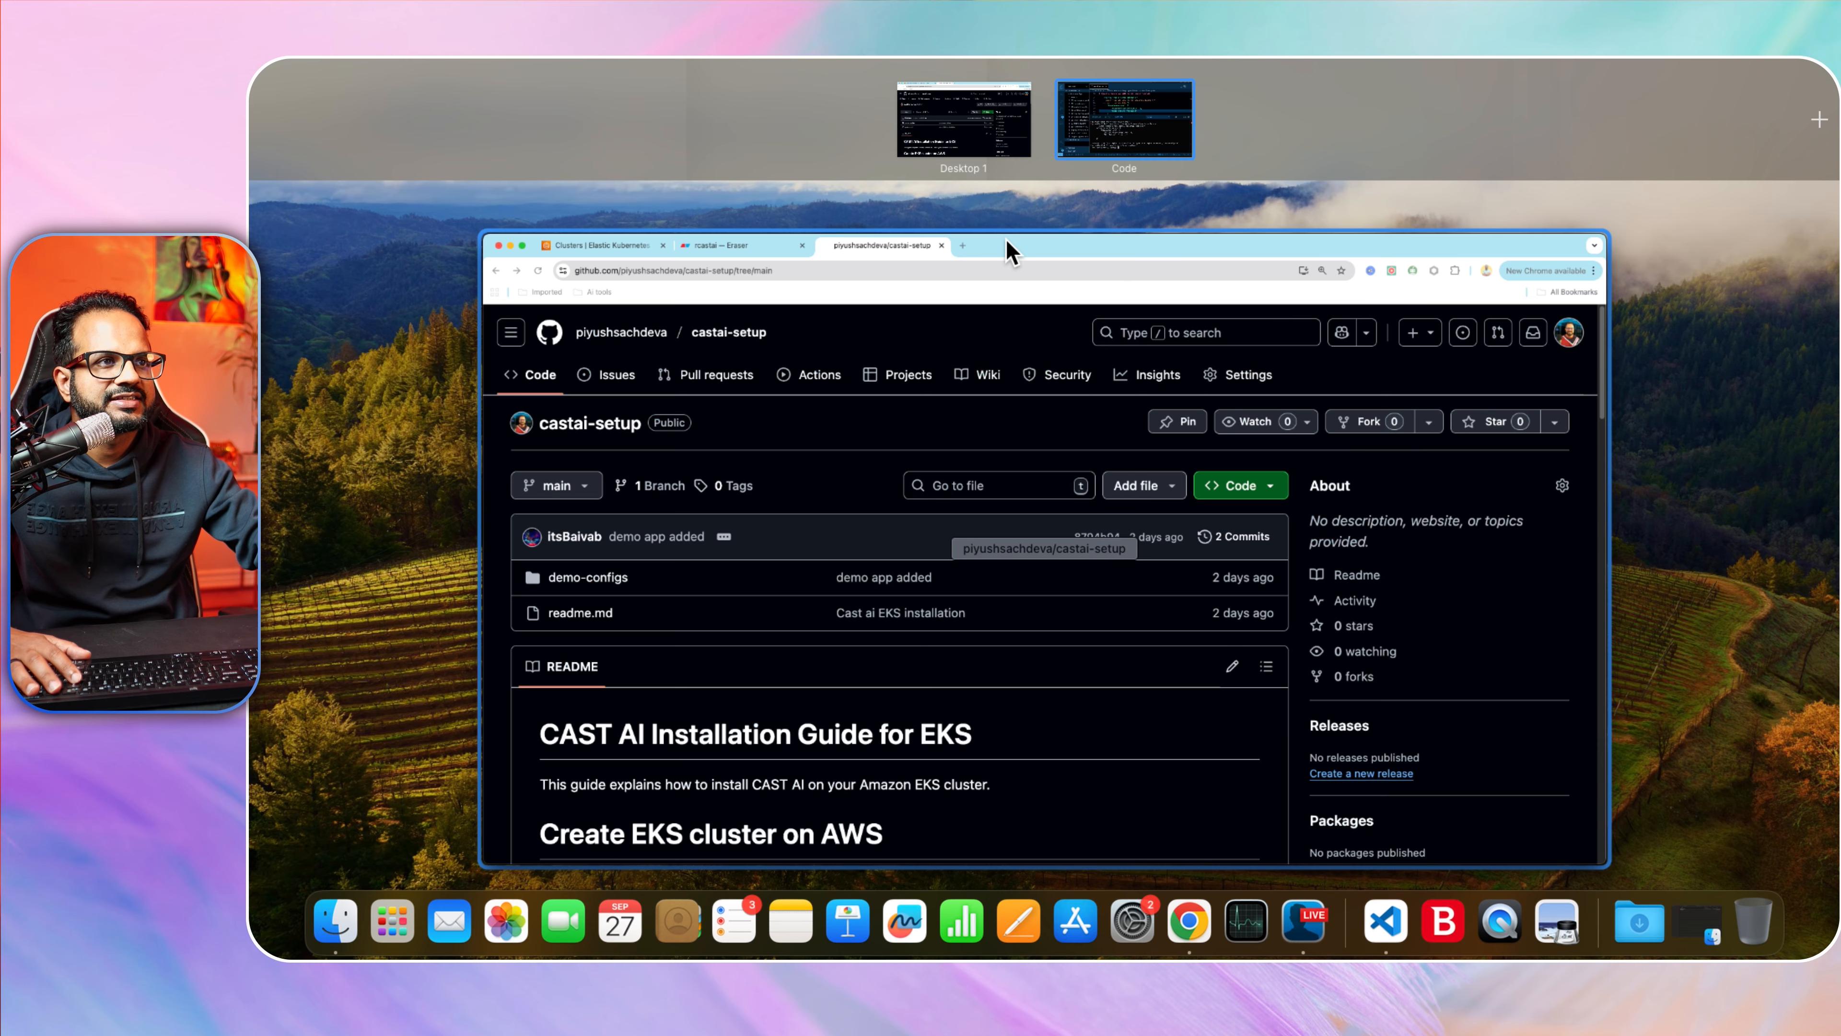
left_click(972, 136)
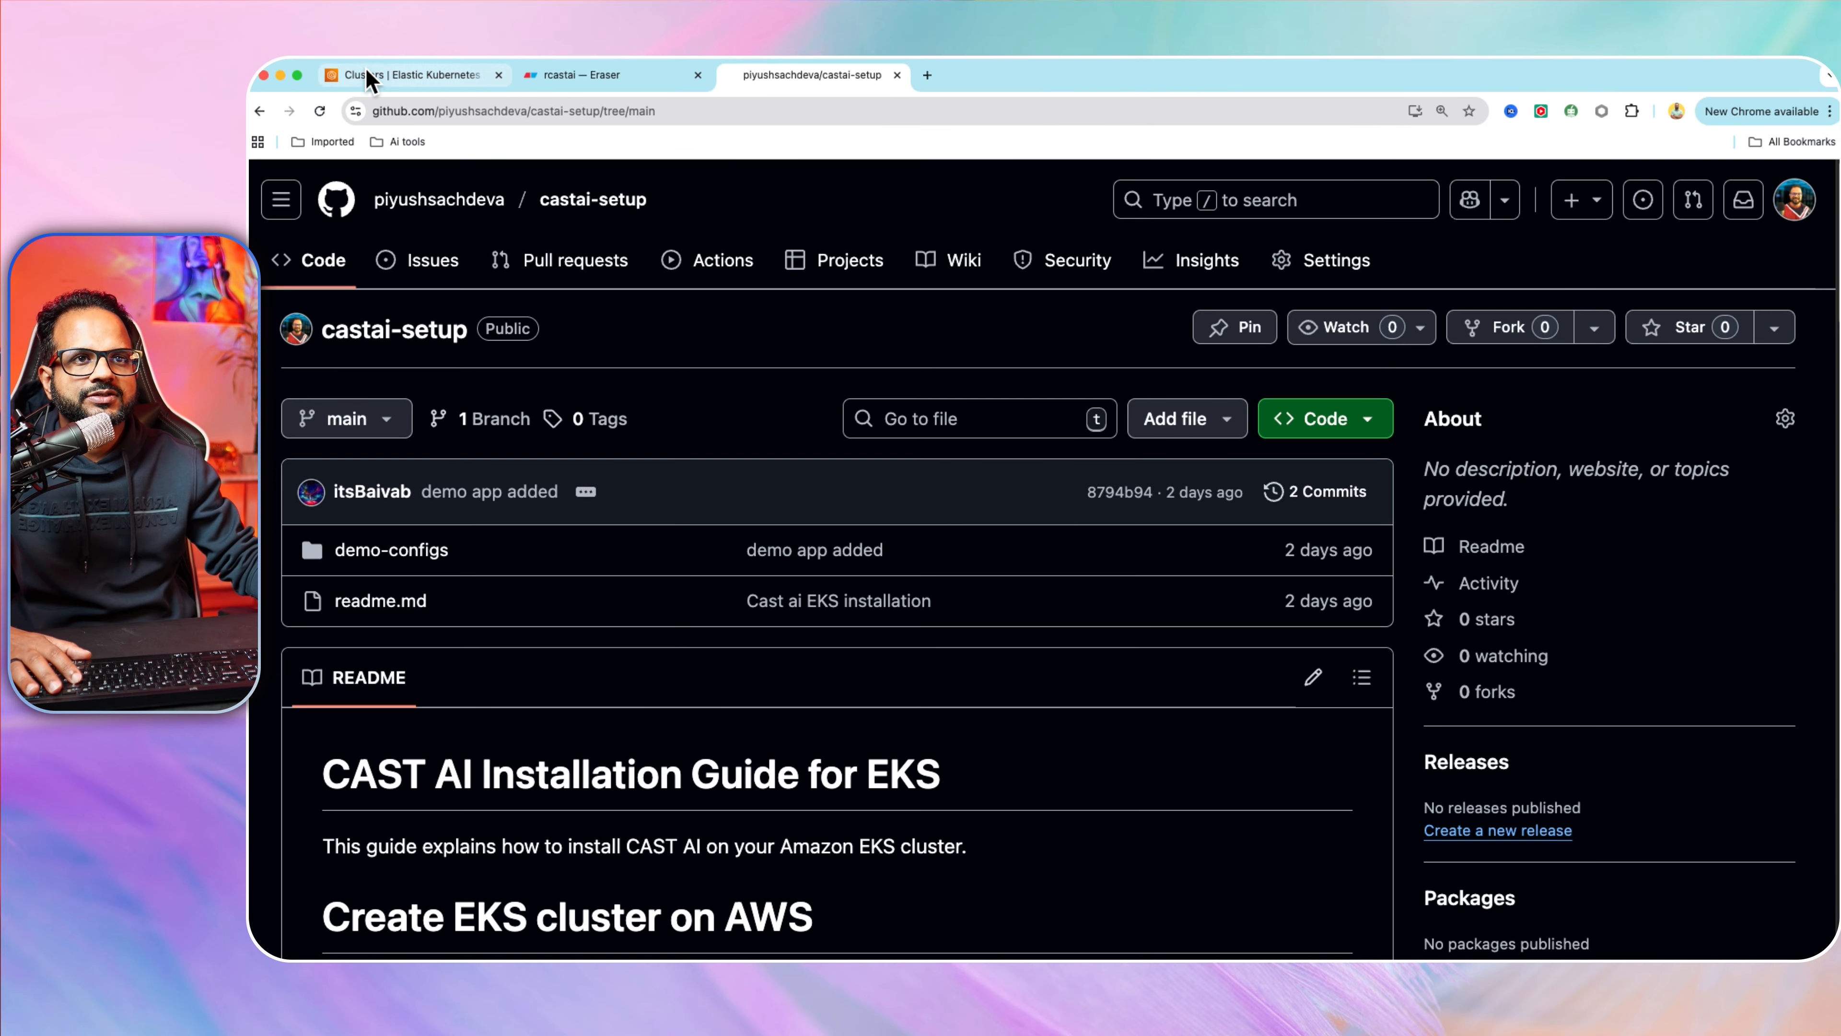
left_click(370, 75)
right_click(318, 196)
left_click(370, 212)
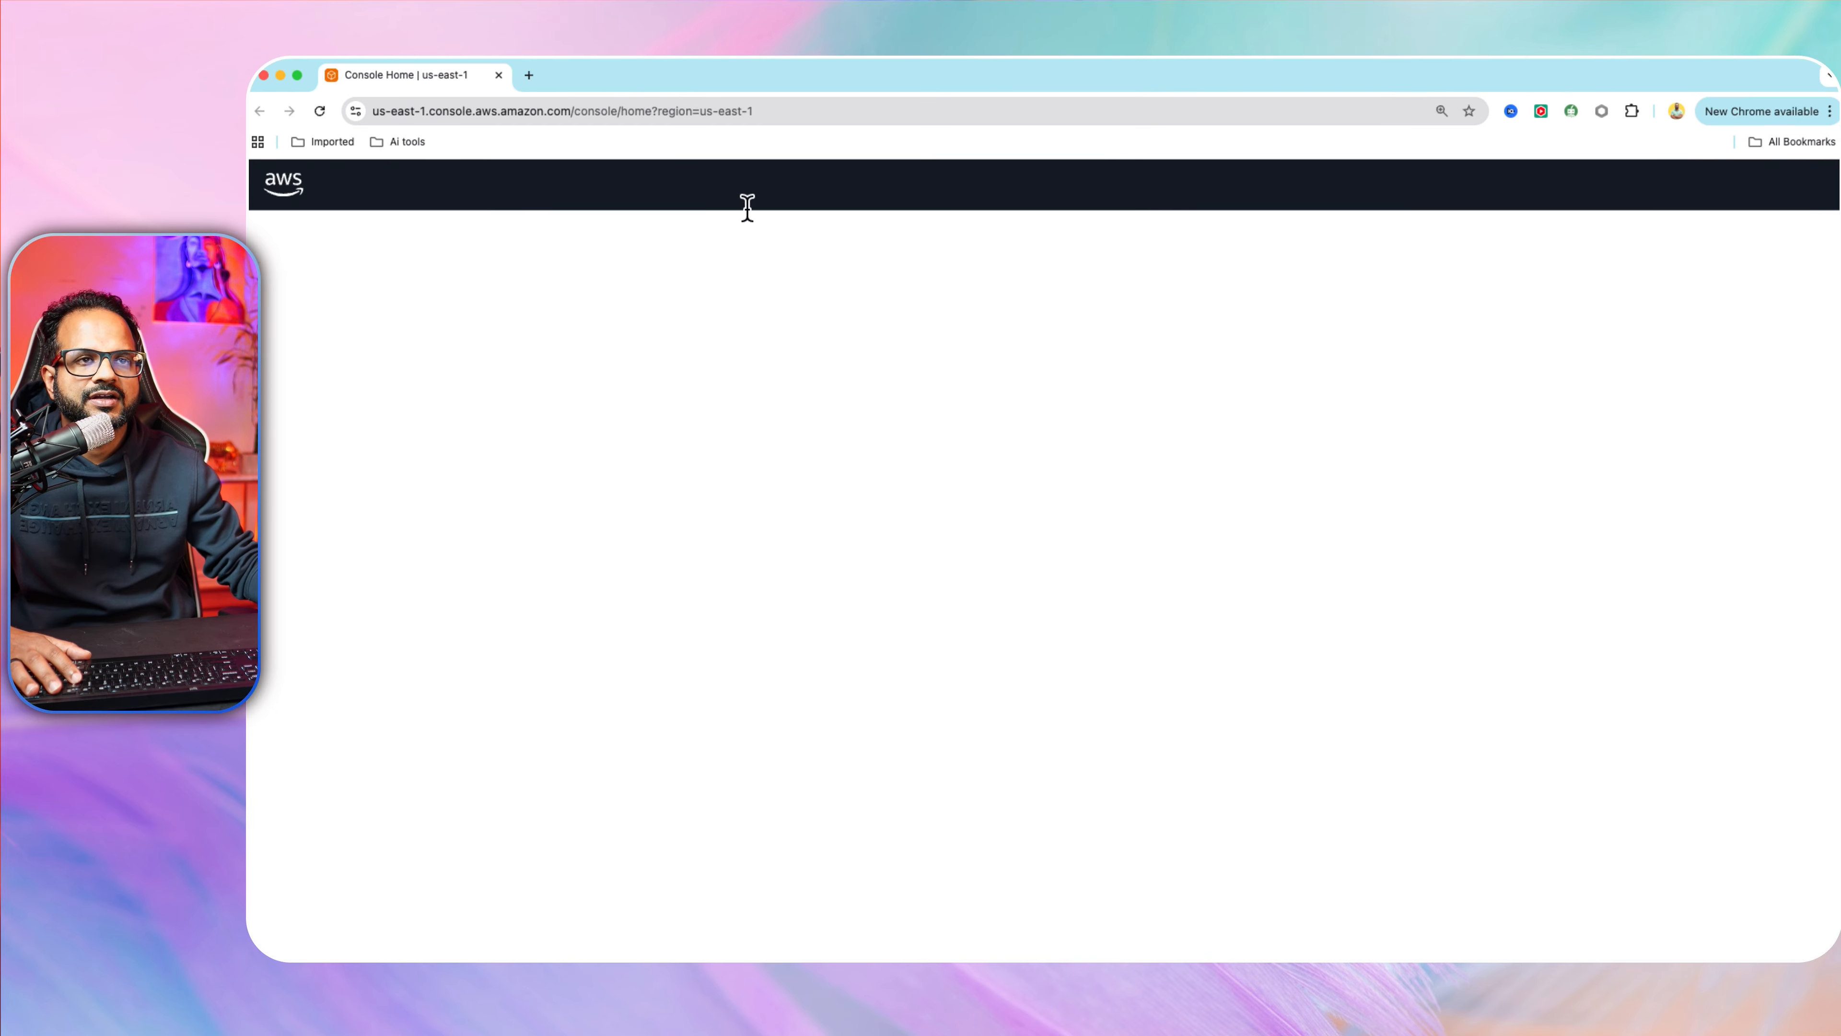
left_click_drag(440, 71, 747, 75)
Search the AWS console for iam, open the IAM users list, and view the DevOpsA user's details.
left_click(687, 194)
type("iam")
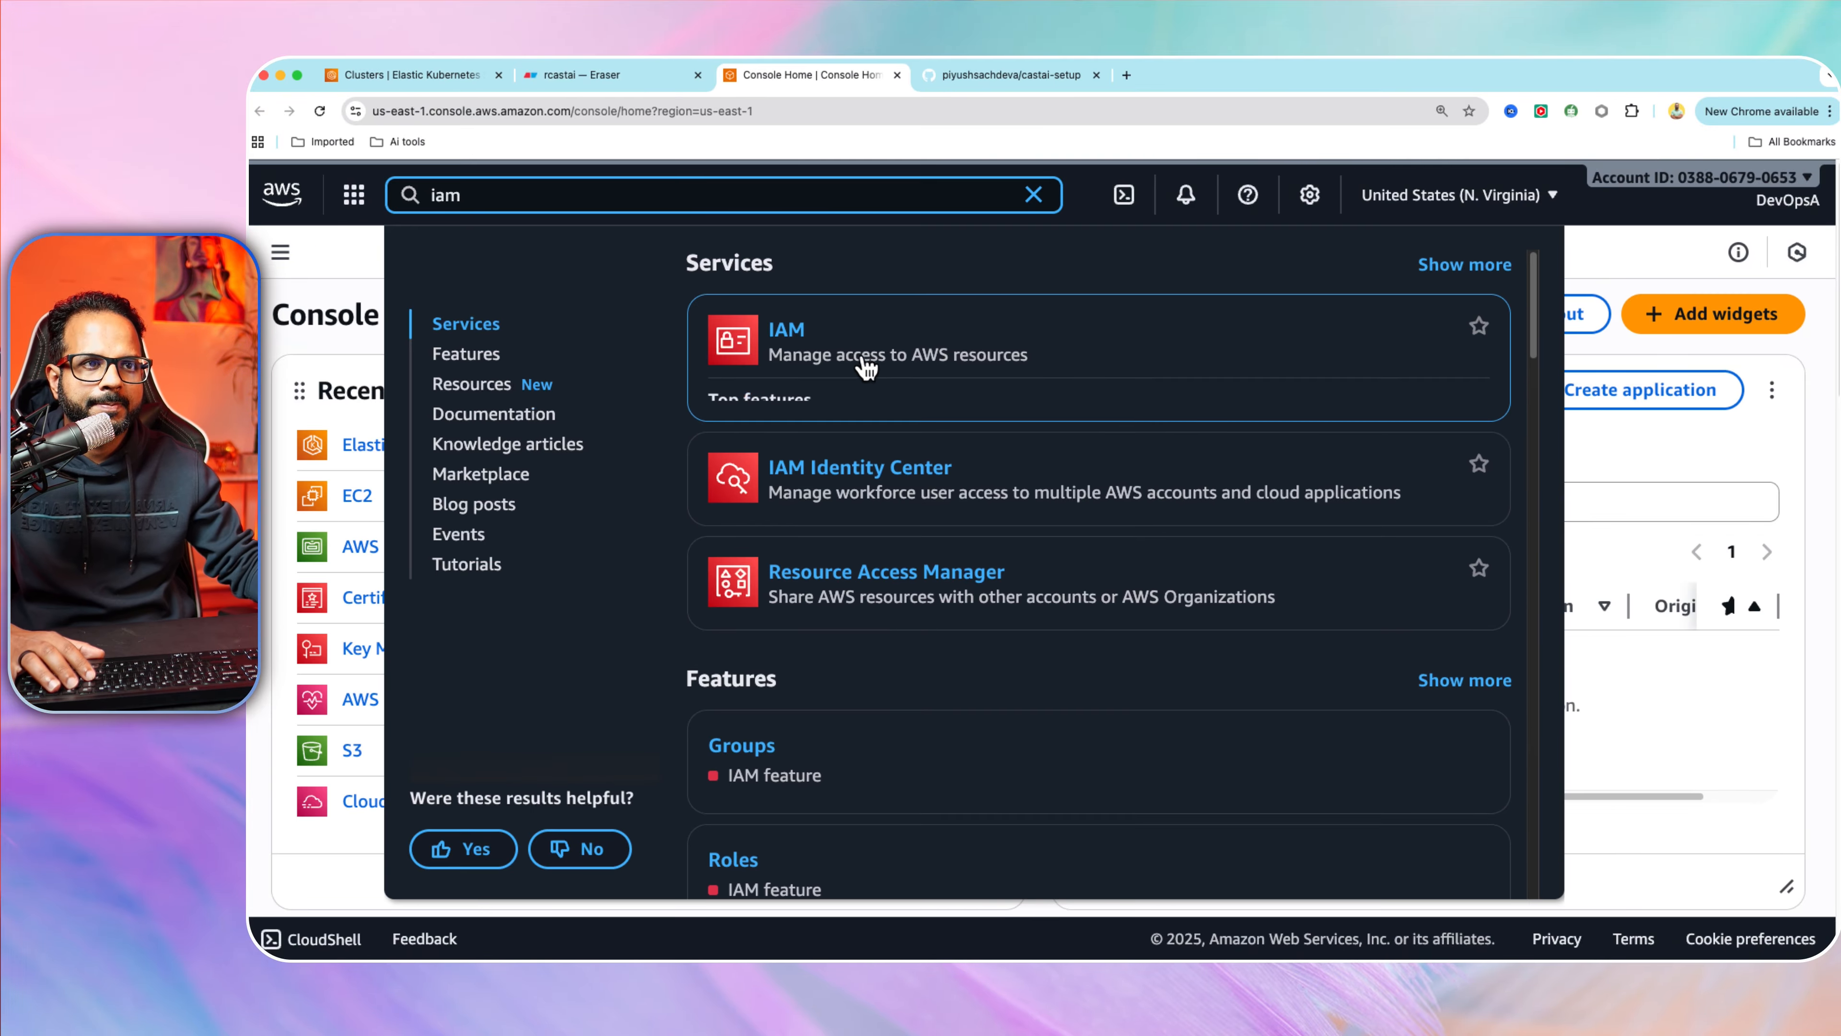
left_click(798, 331)
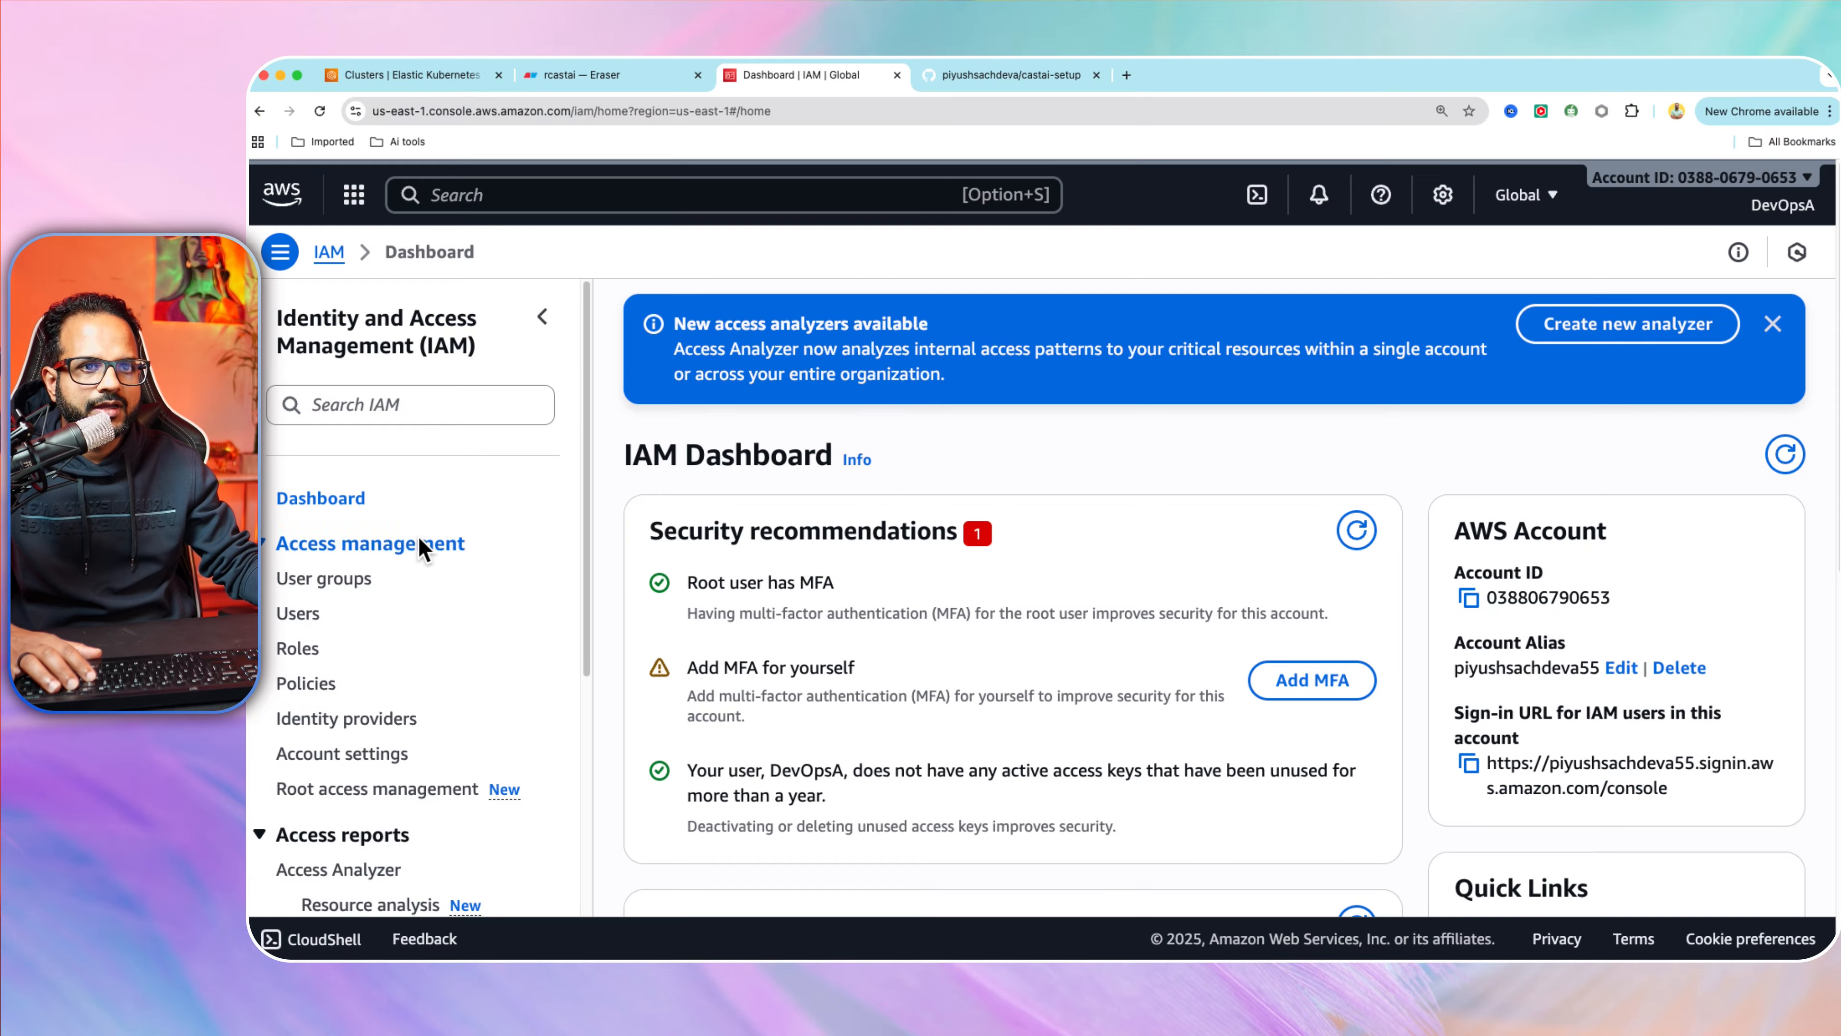
left_click(299, 613)
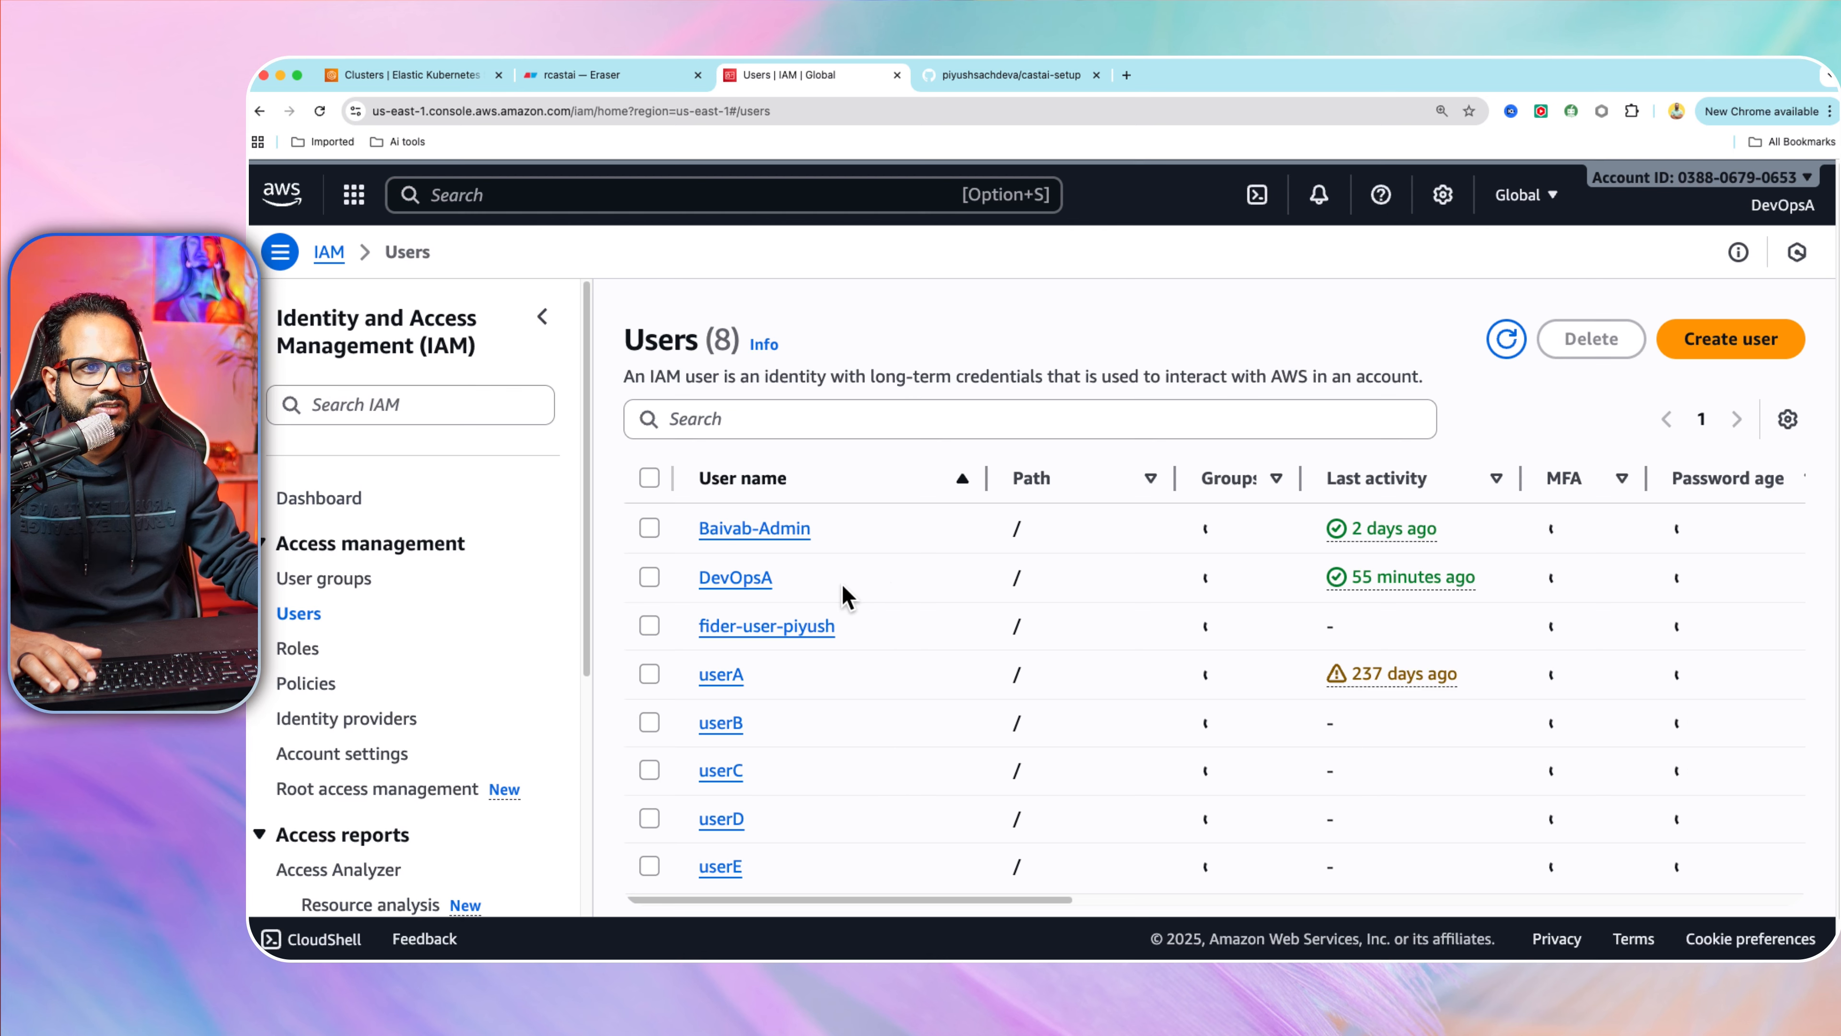
left_click(747, 577)
scroll(966, 580, "down", 3)
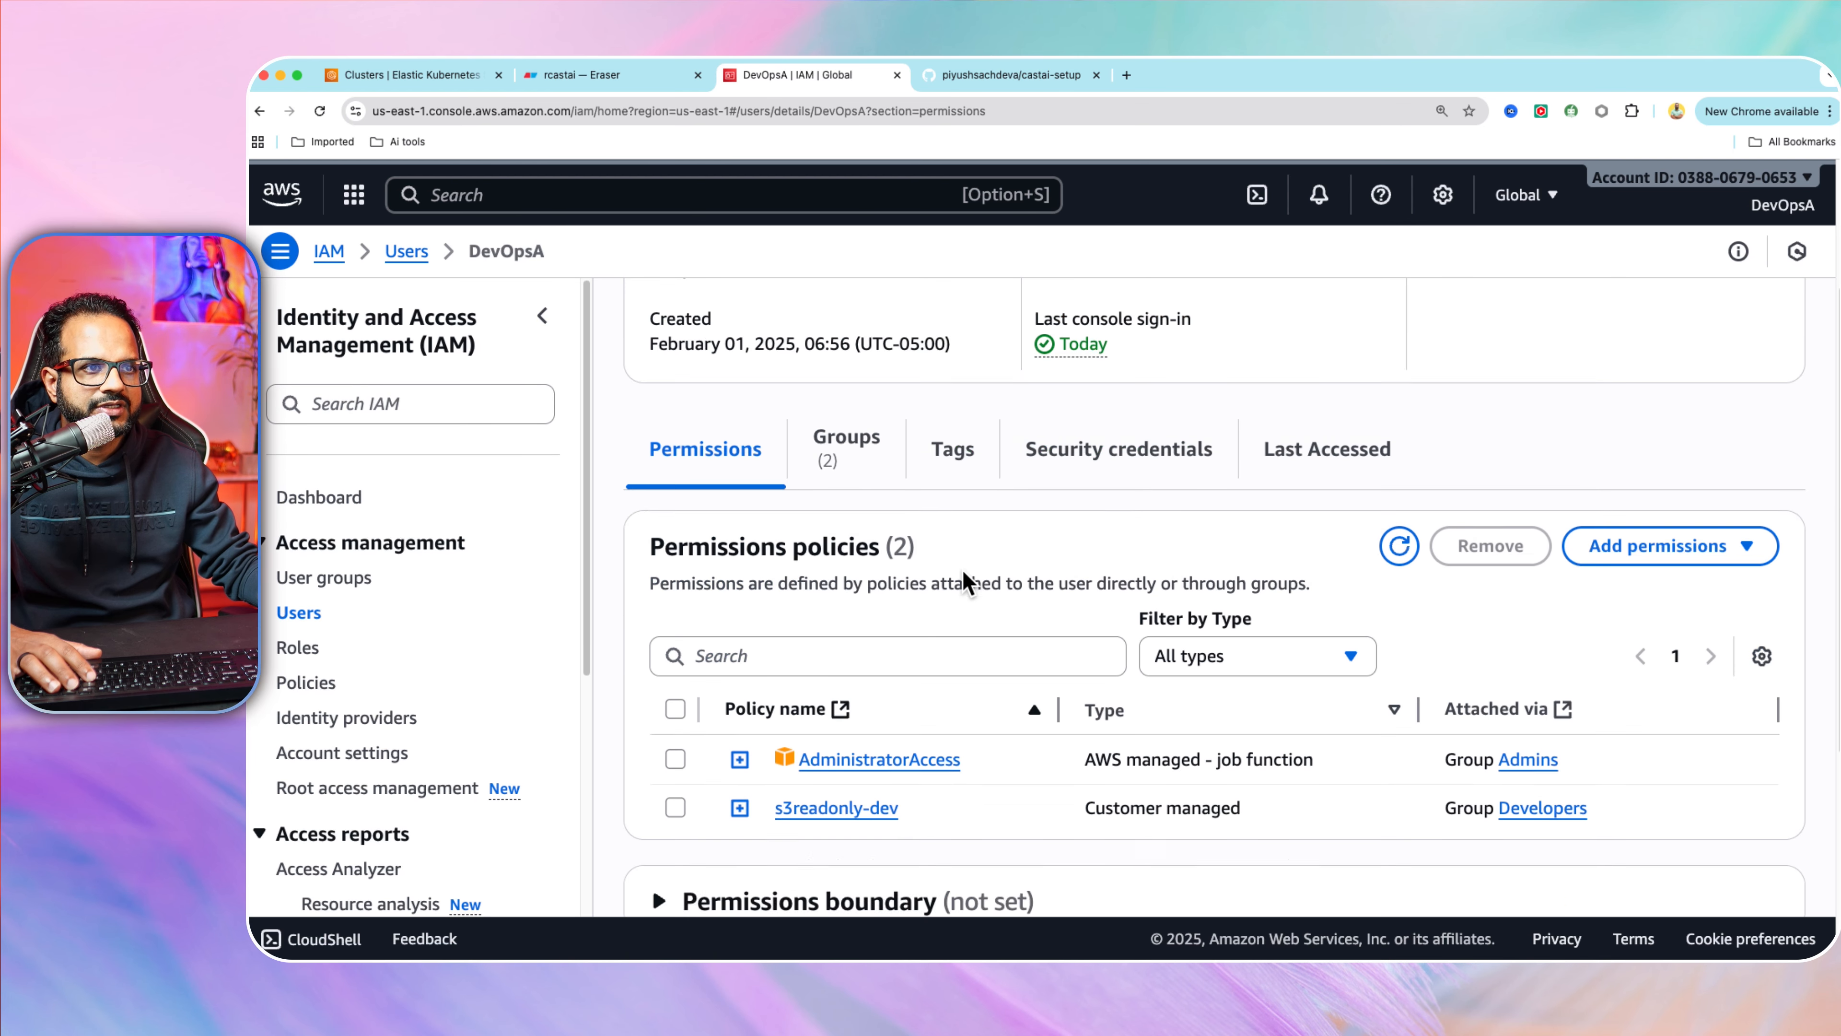
Open the DevOpsA user's security credentials and go to its access keys section.
scroll(966, 581, "down", 2)
left_click(1152, 311)
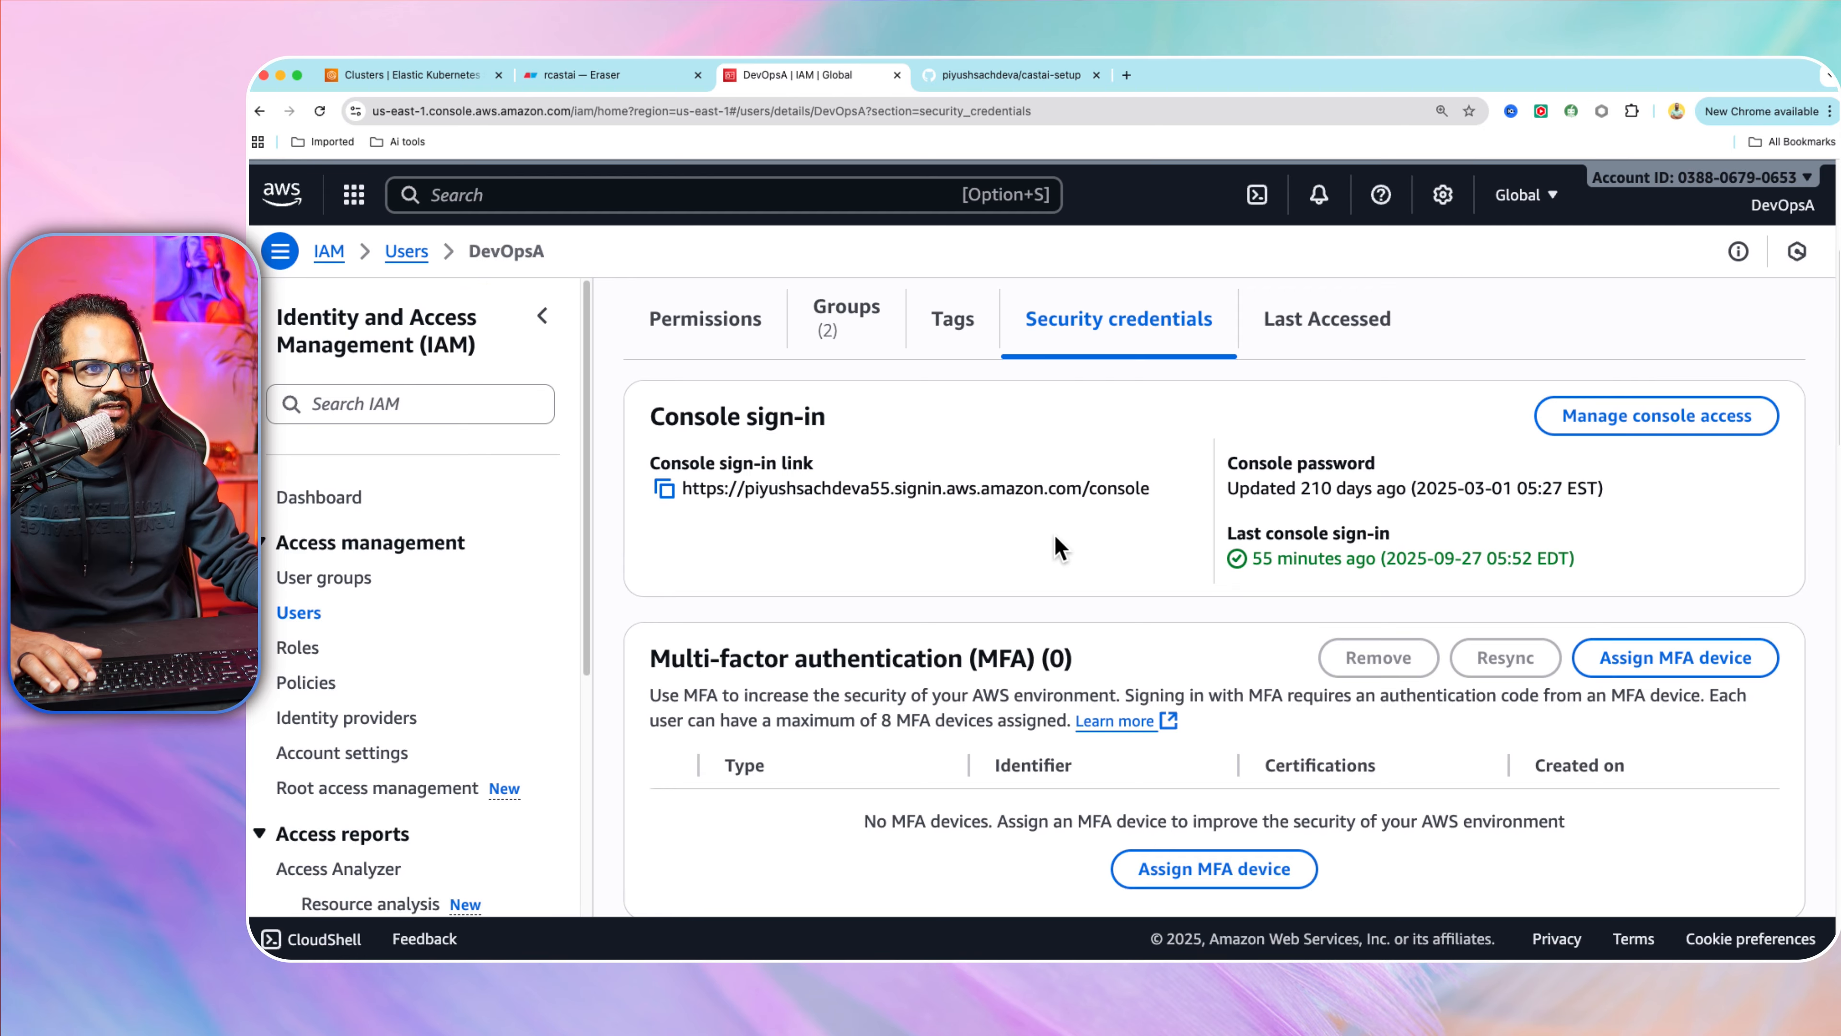
scroll(1057, 541, "down", 4)
scroll(1065, 537, "down", 3)
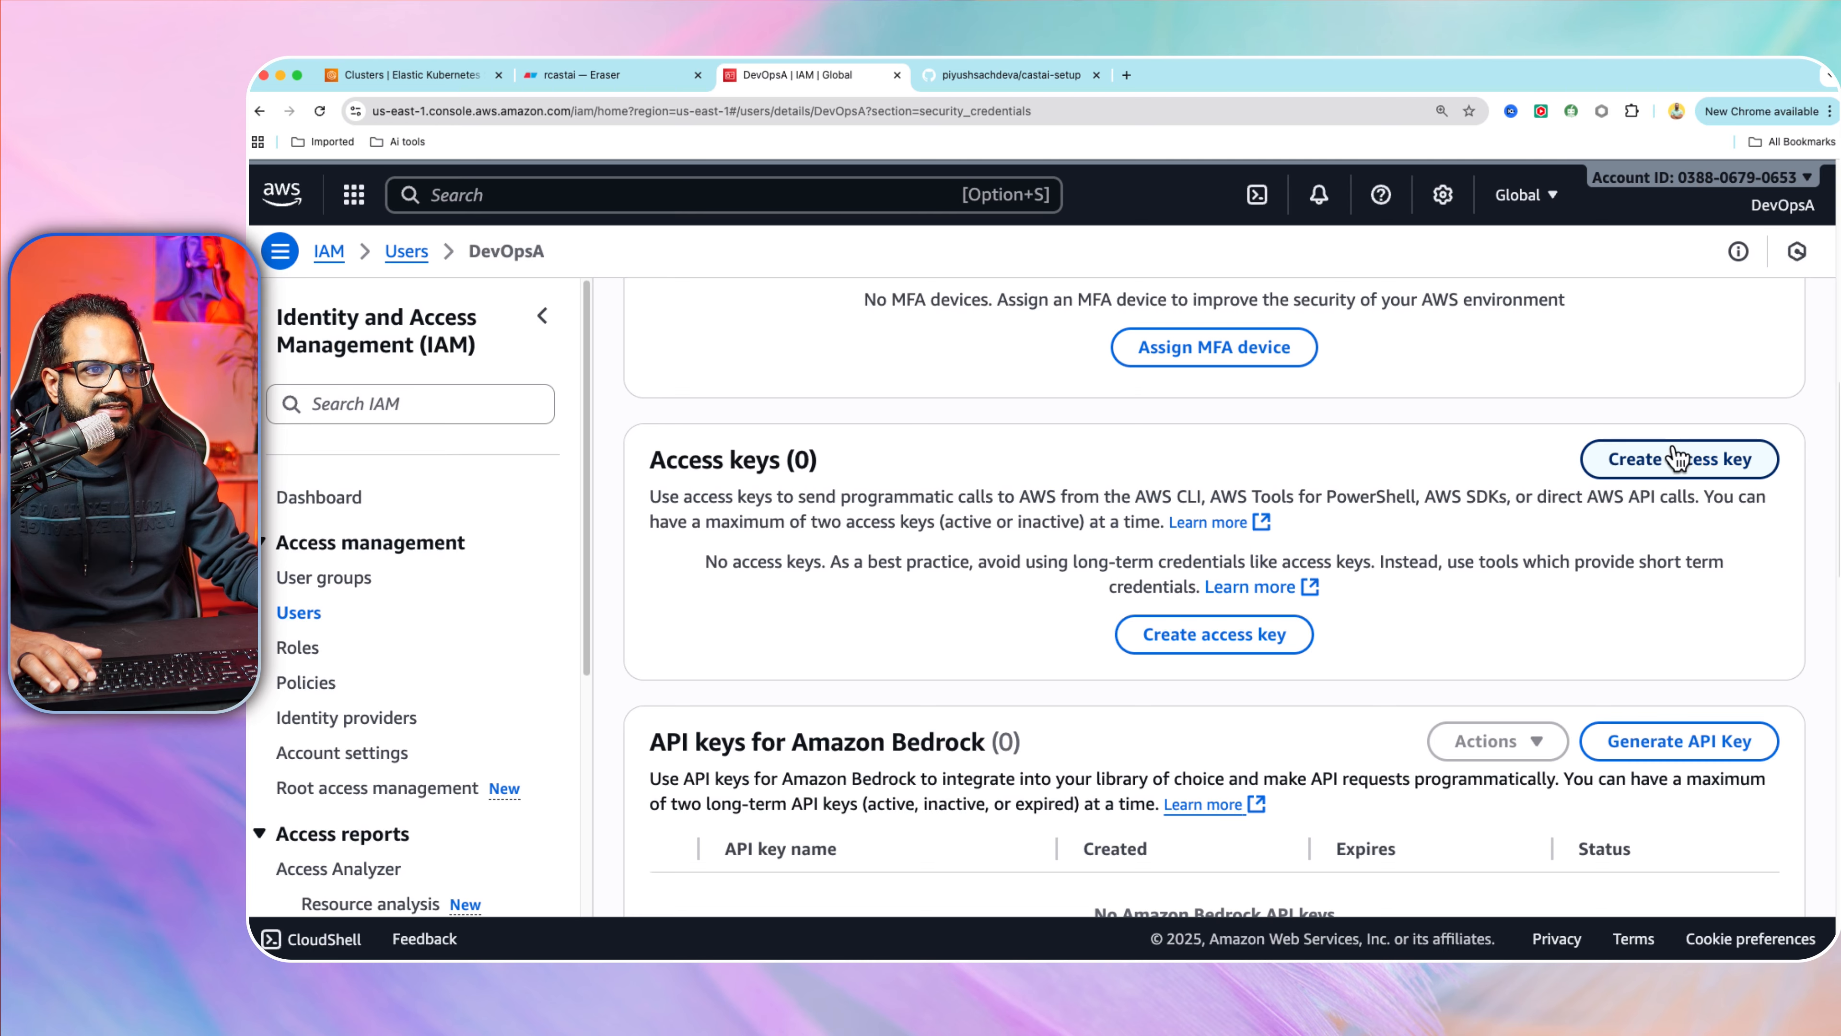
Create an access key for the Command Line Interface (CLI) use case, accepting the recommendation notice and leaving the description tag empty.
left_click(1653, 475)
scroll(1080, 551, "down", 3)
left_click(842, 405)
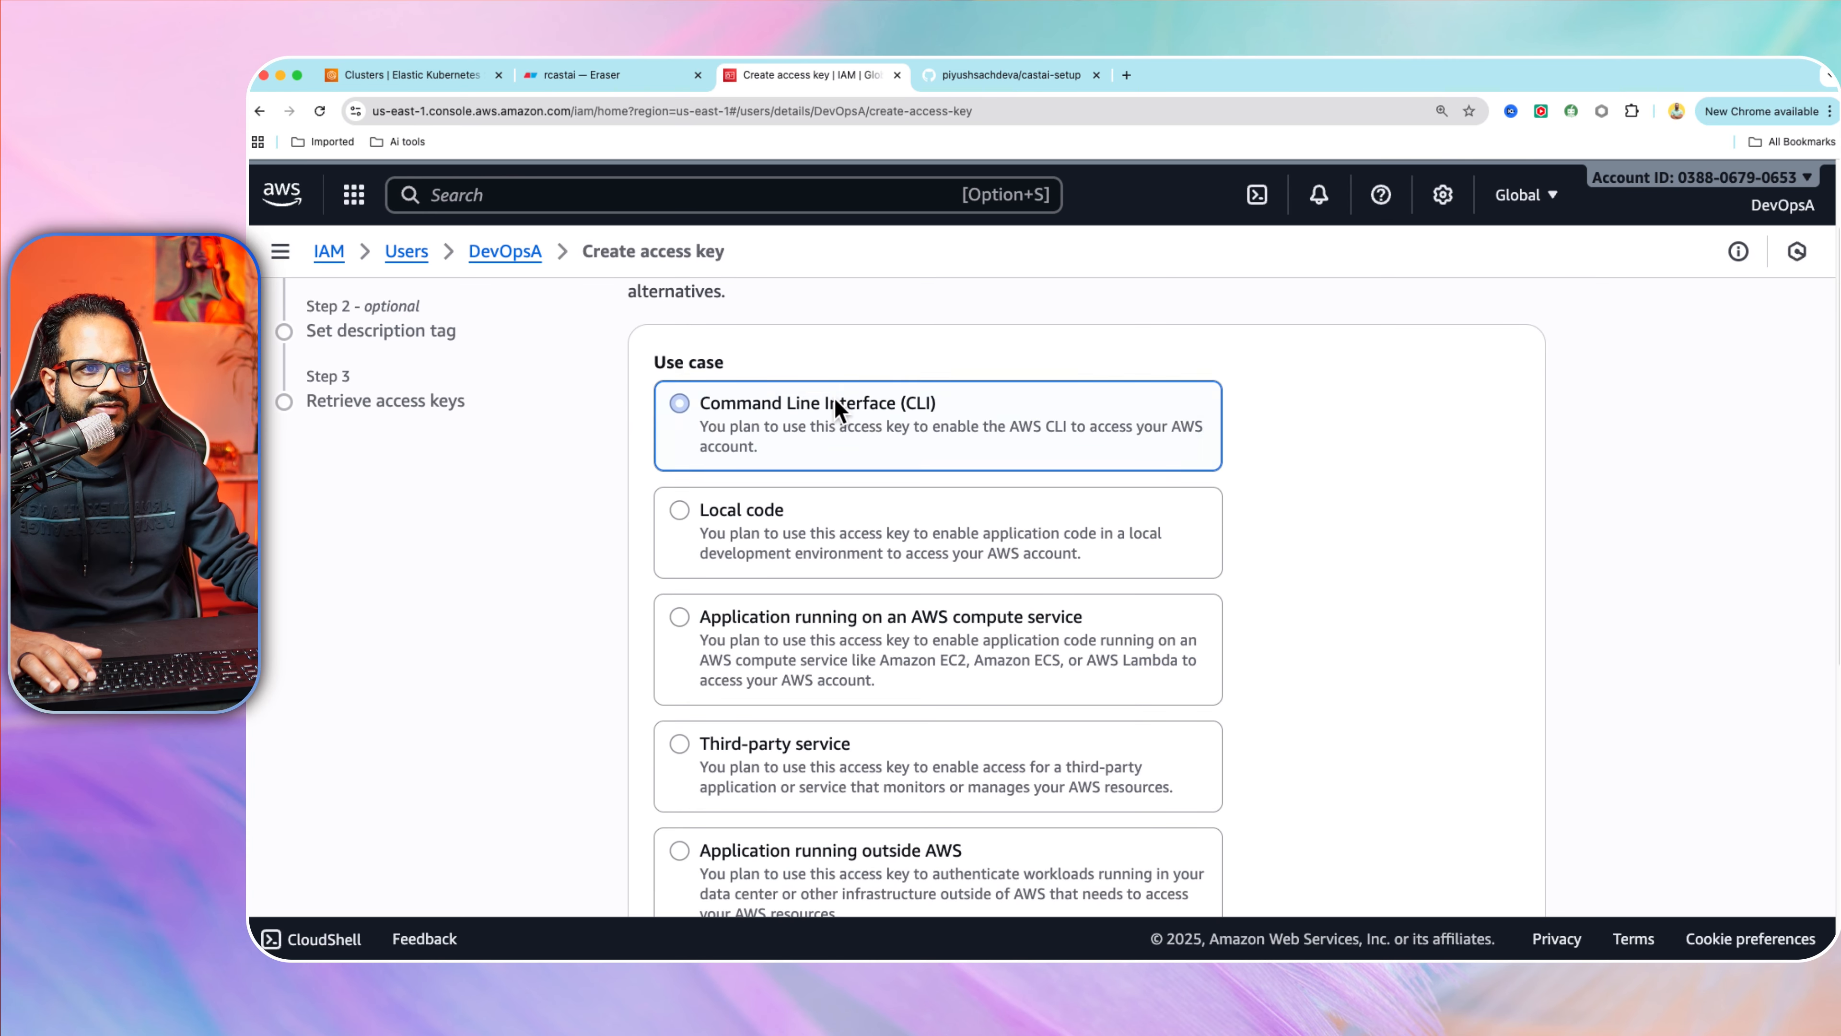
scroll(1242, 556, "down", 3)
scroll(966, 734, "down", 1)
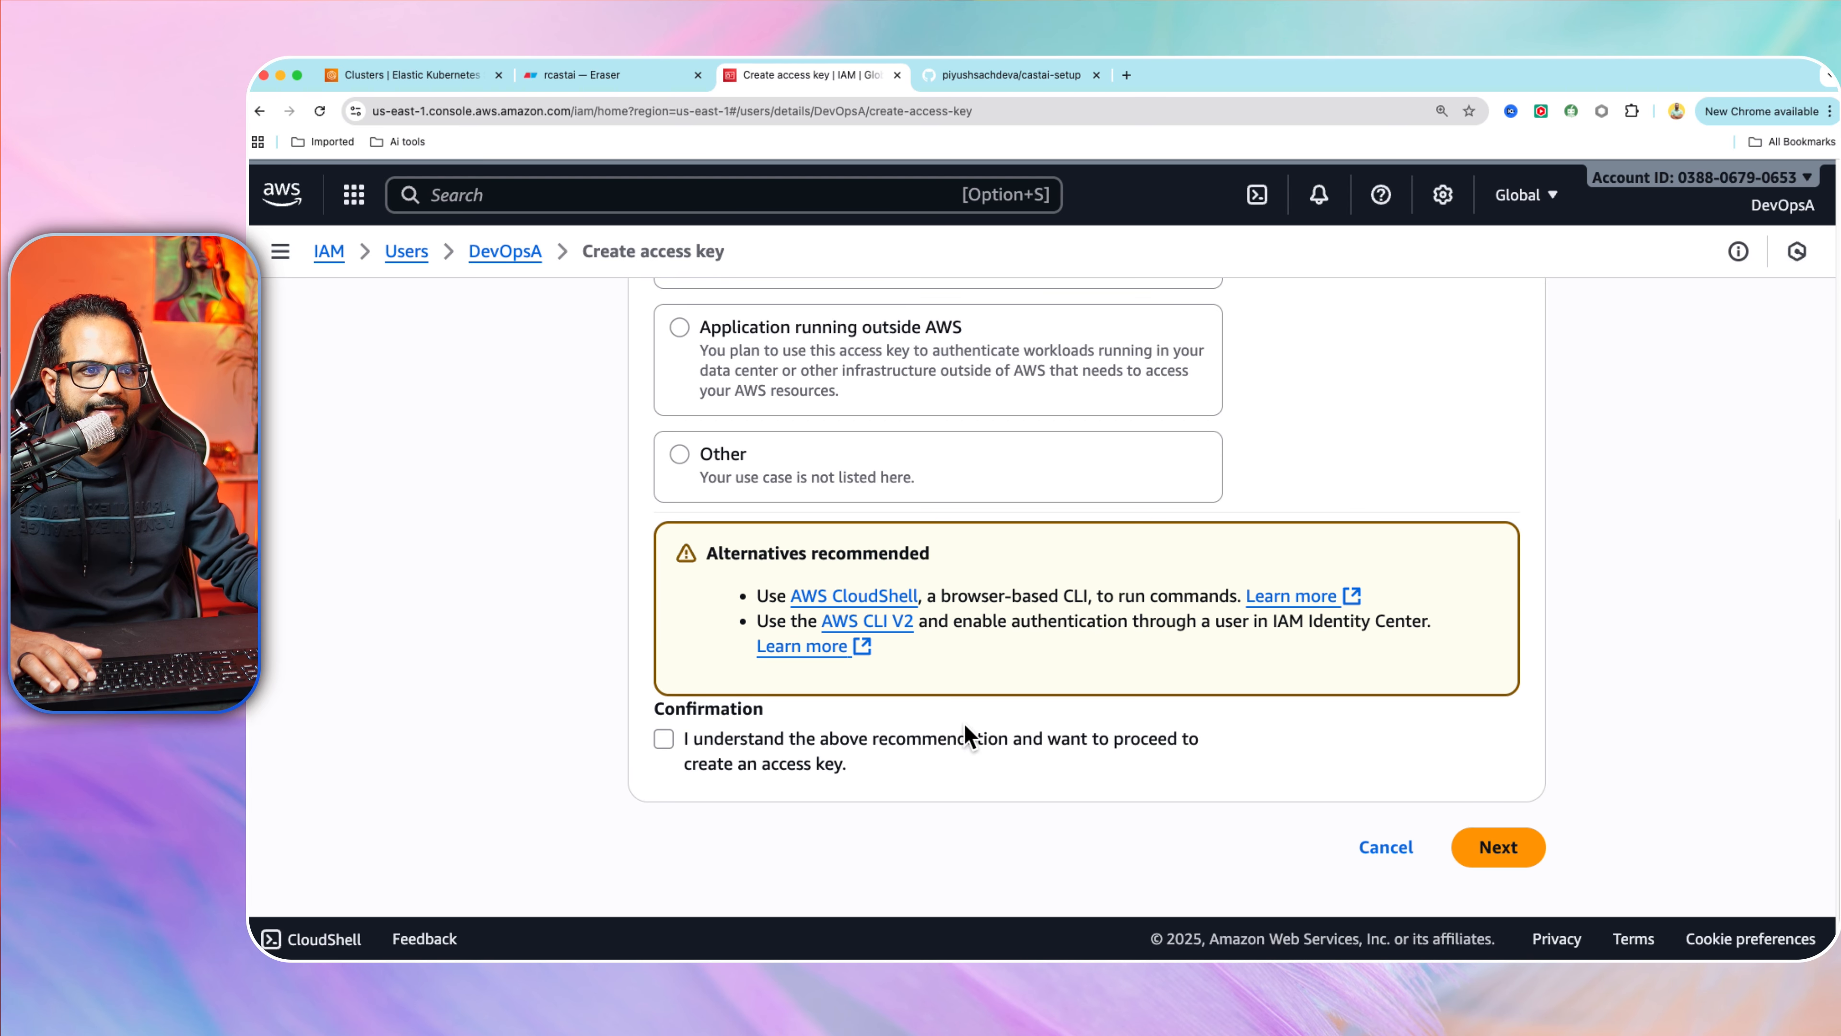
left_click(1513, 846)
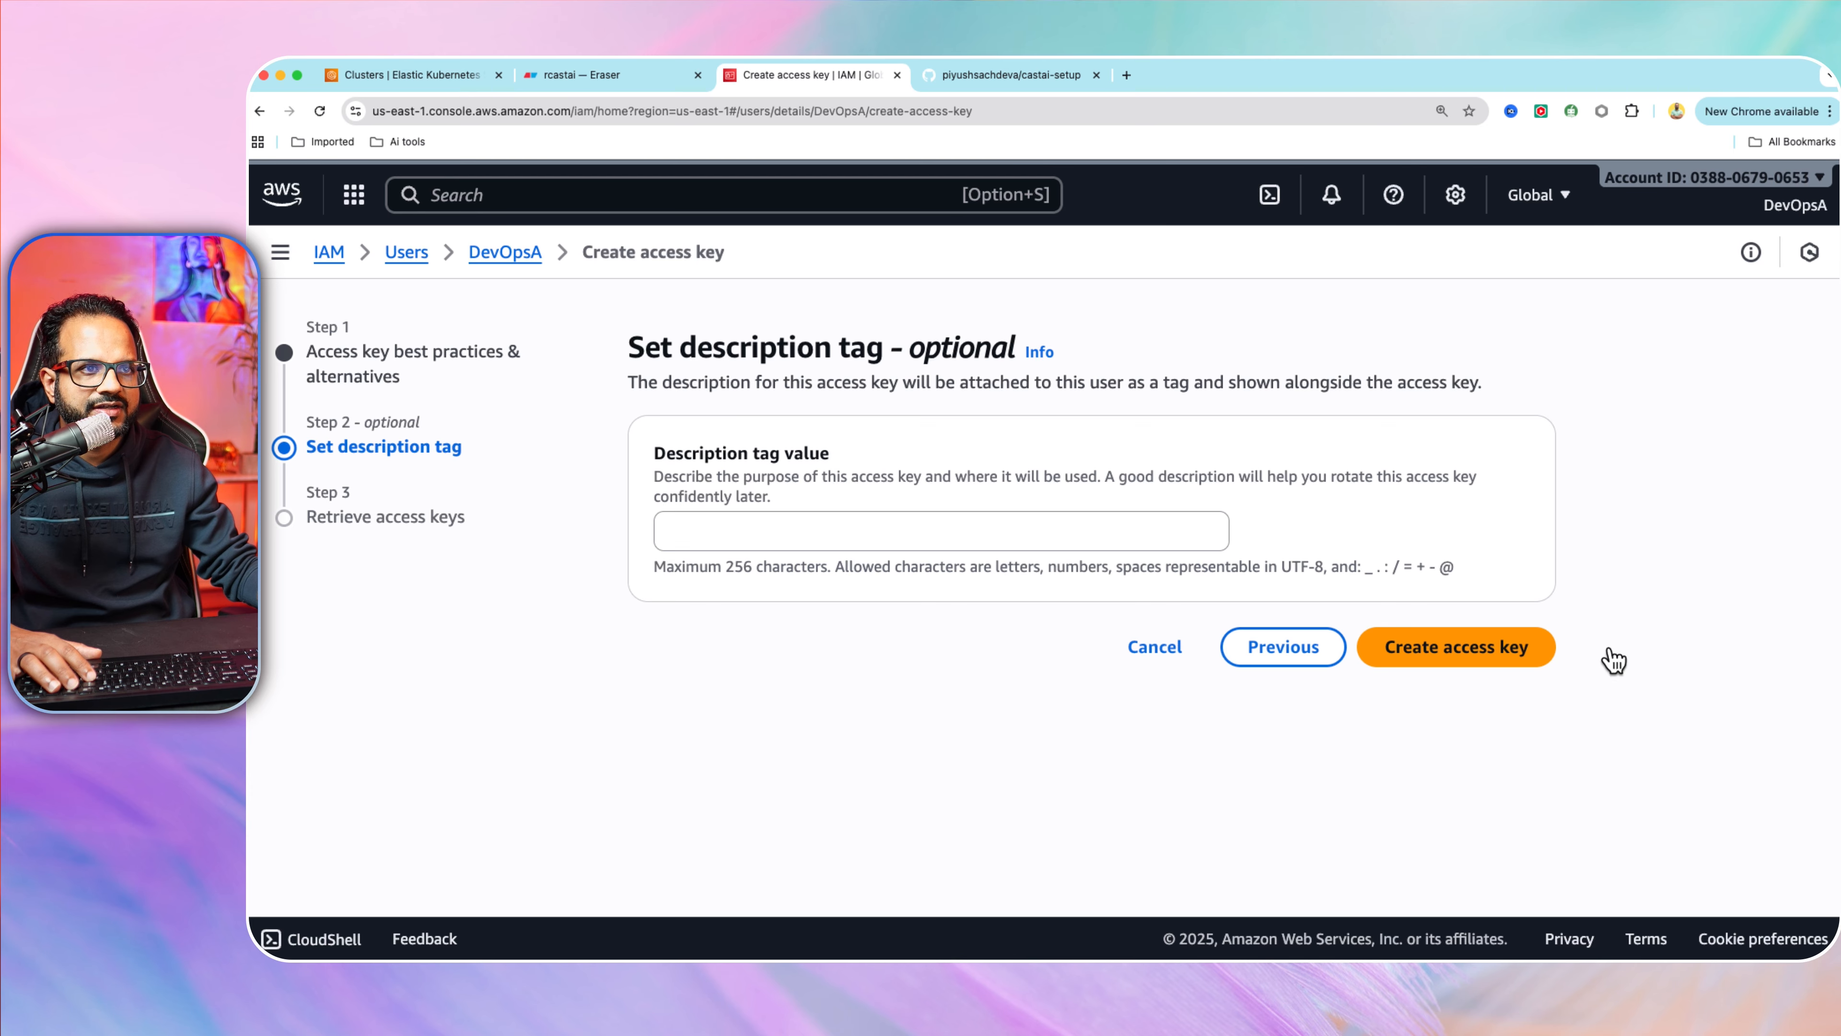
left_click(1505, 645)
Copy the new access key and submit it as the AWS Access Key ID in the VS Code terminal.
scroll(1142, 591, "down", 3)
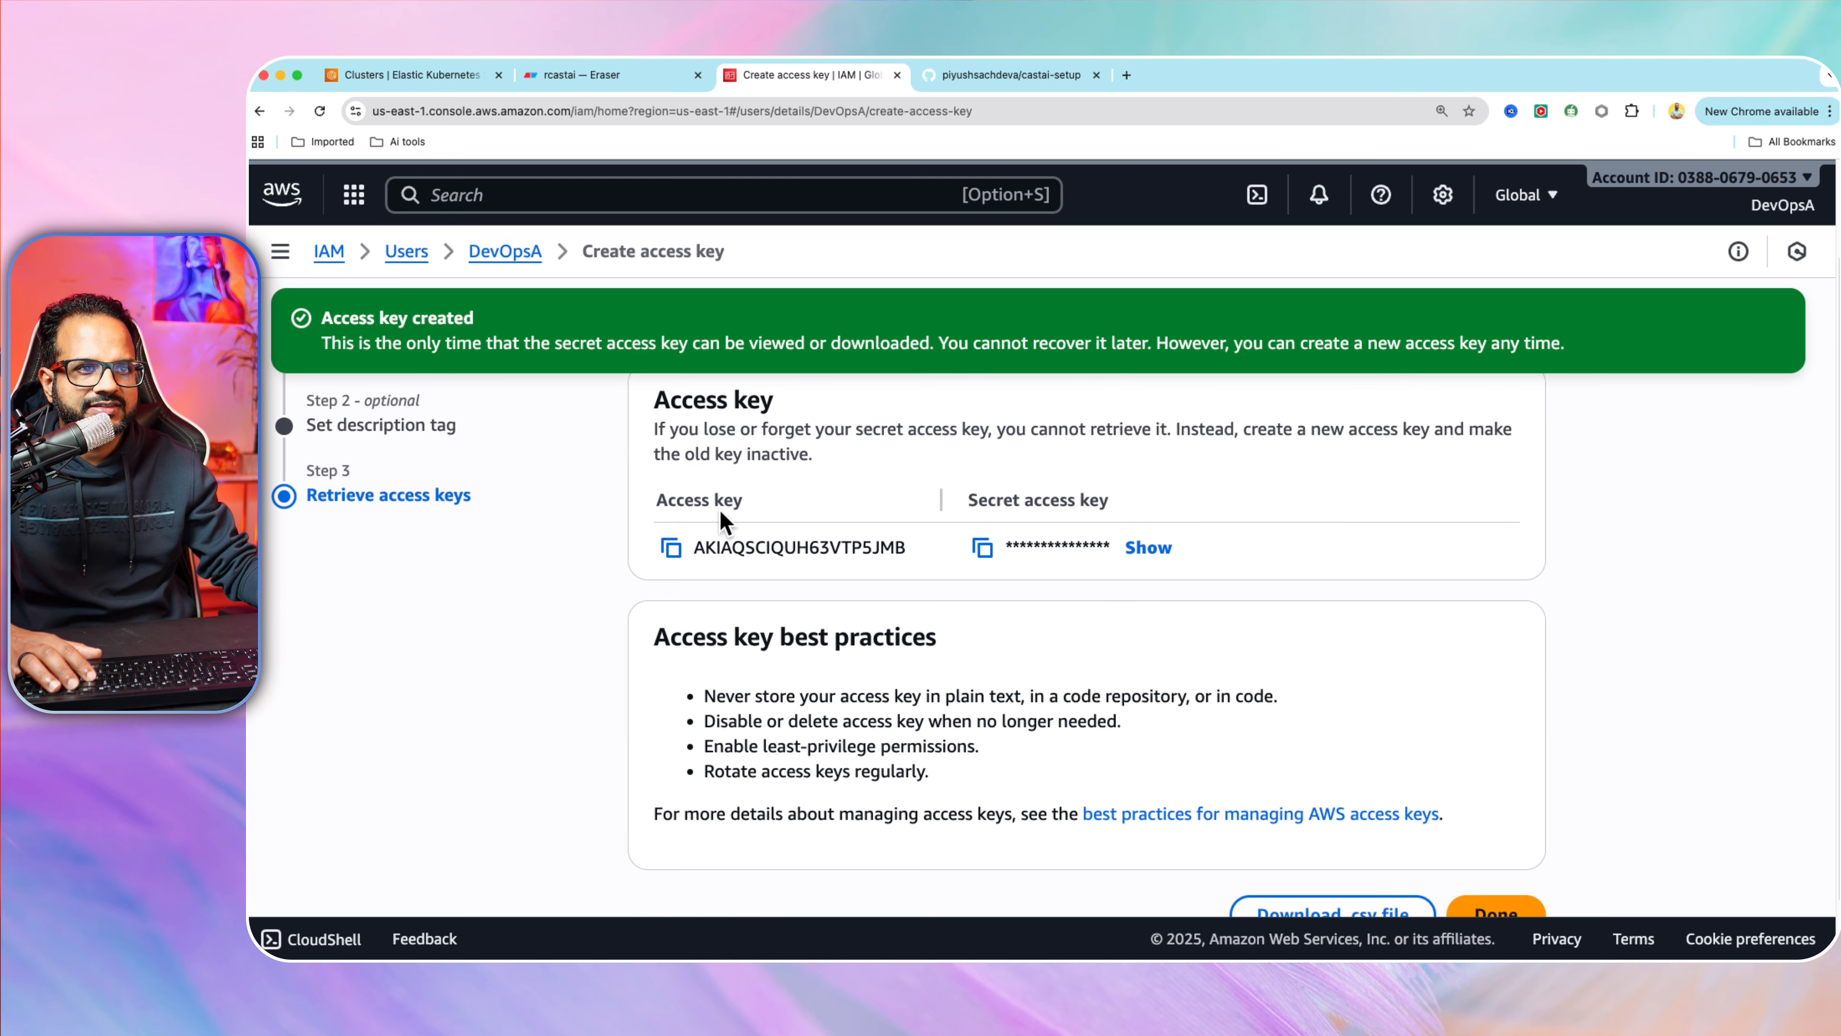
left_click(672, 545)
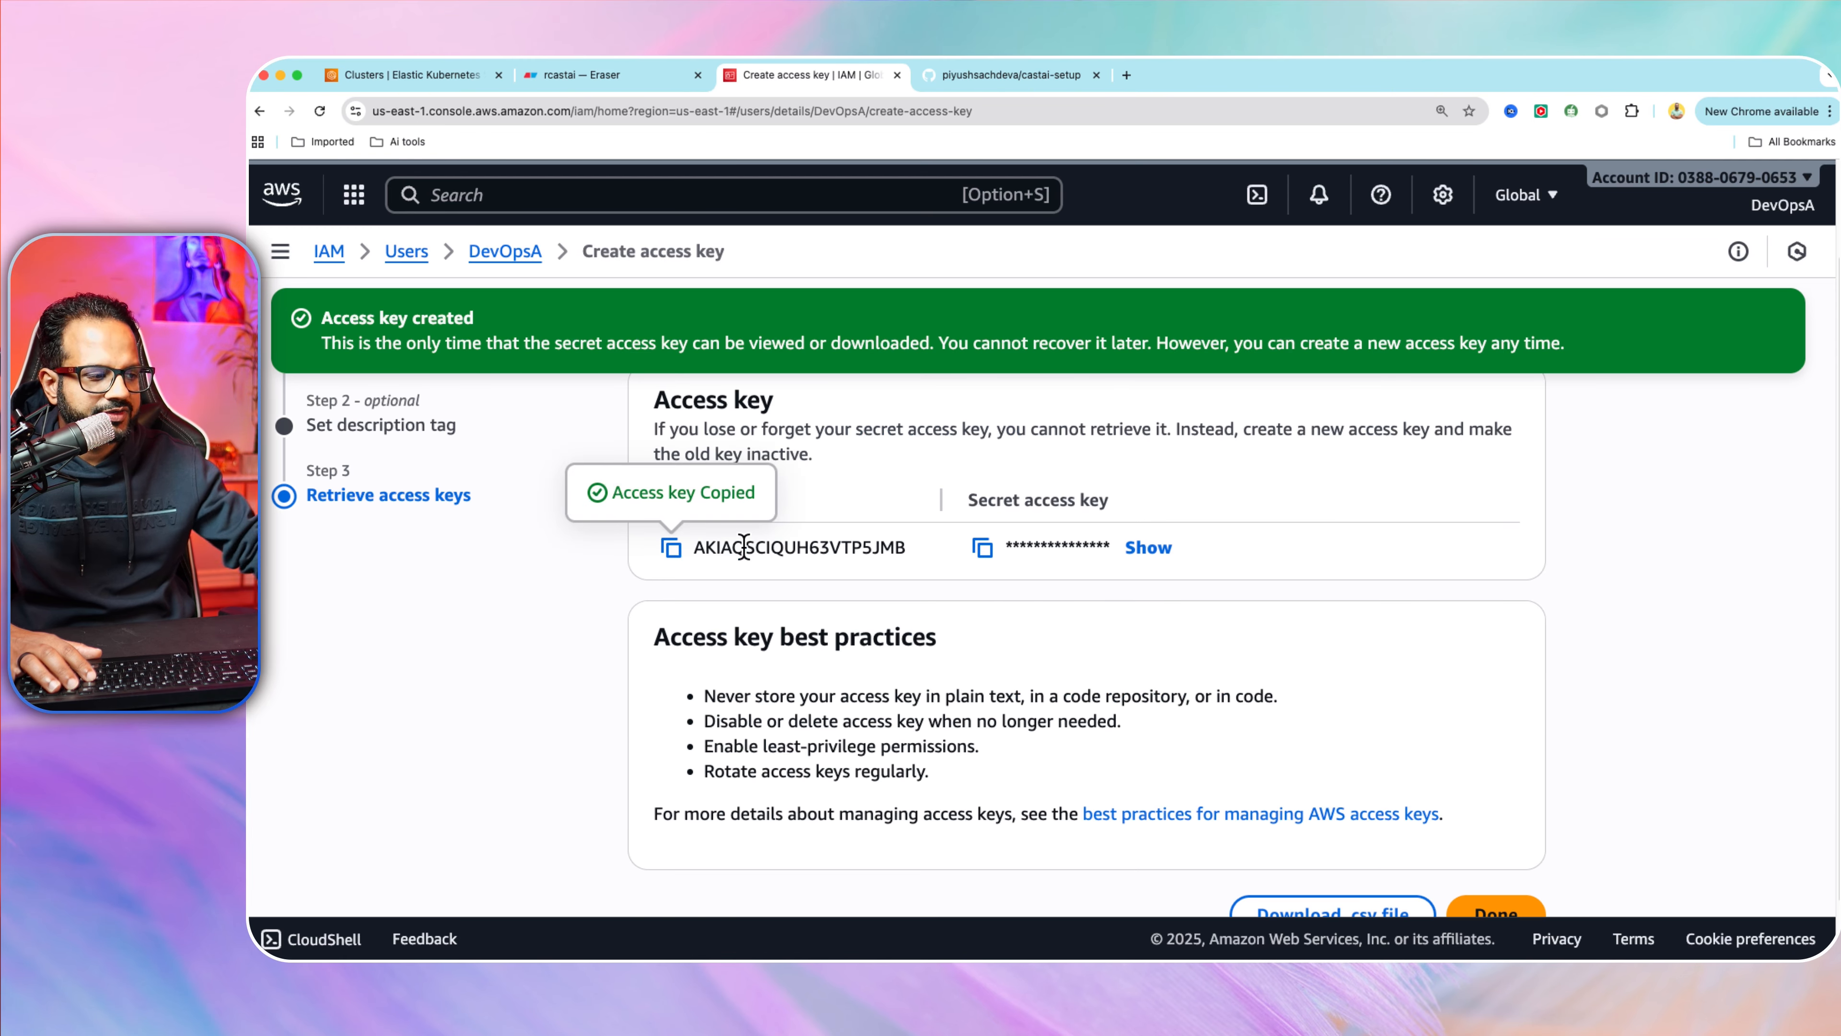
key("ctrl+Up")
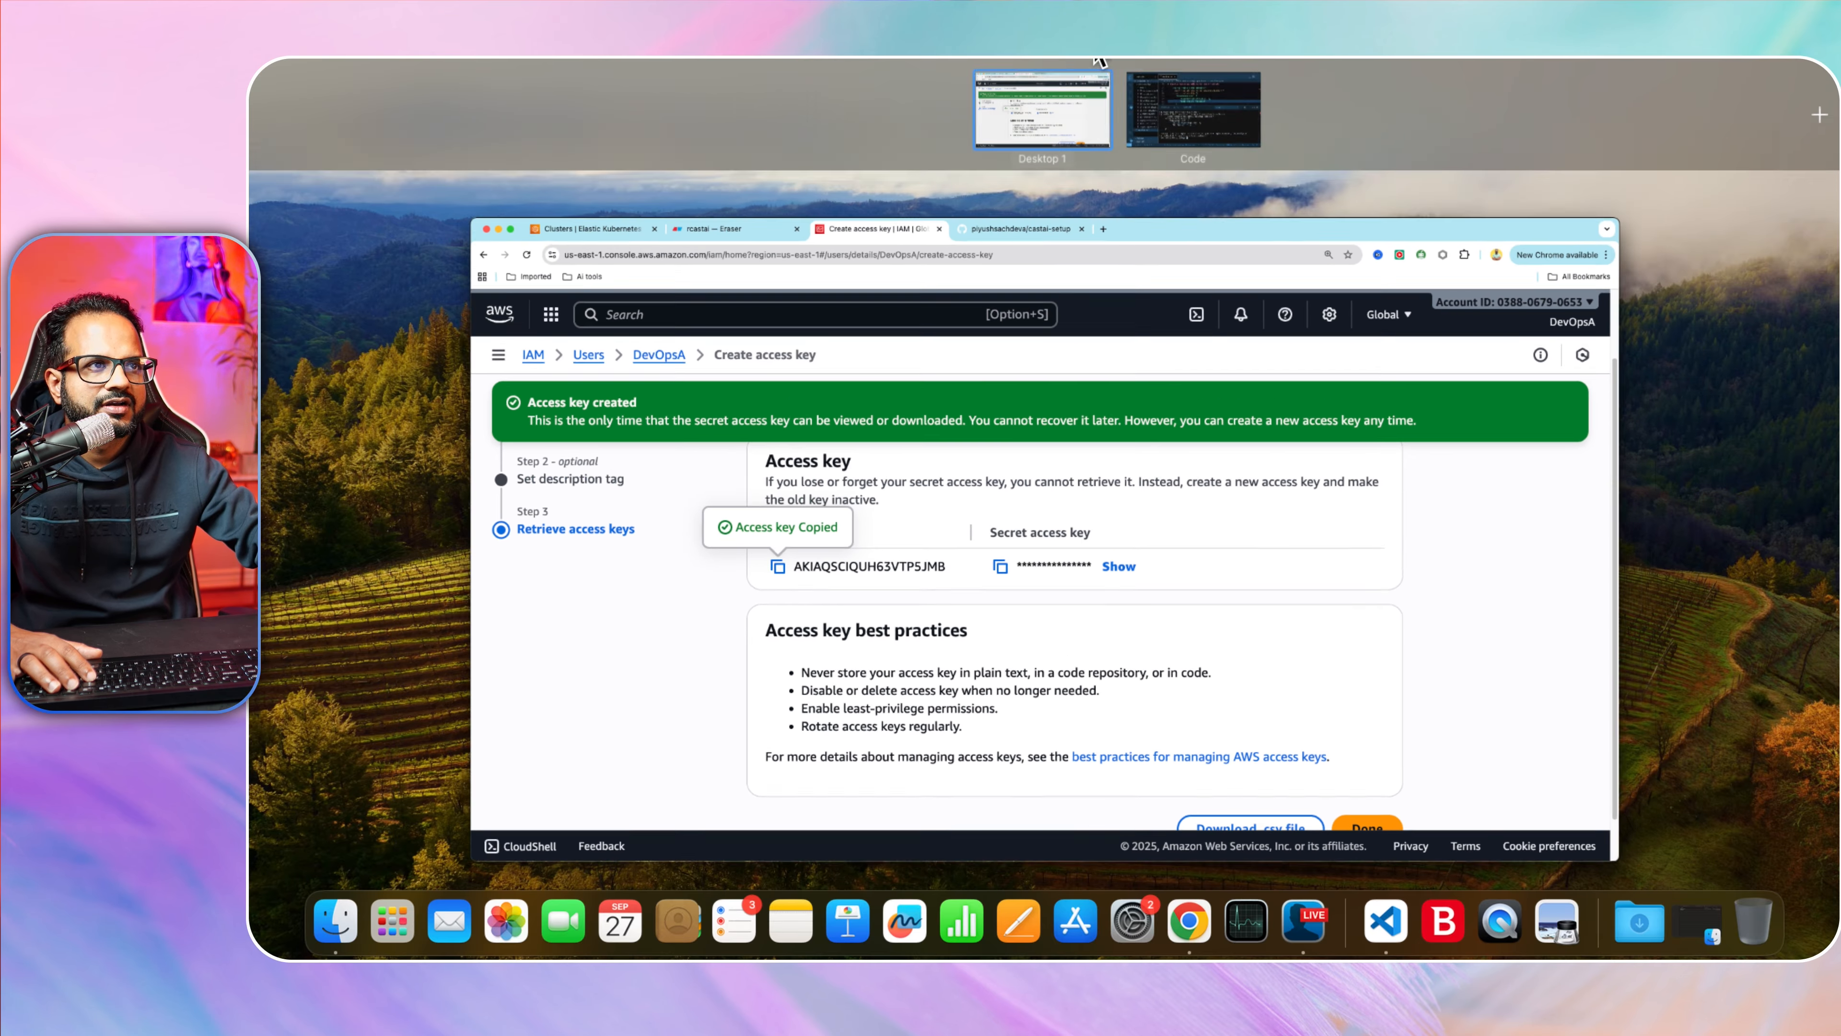
left_click(1189, 116)
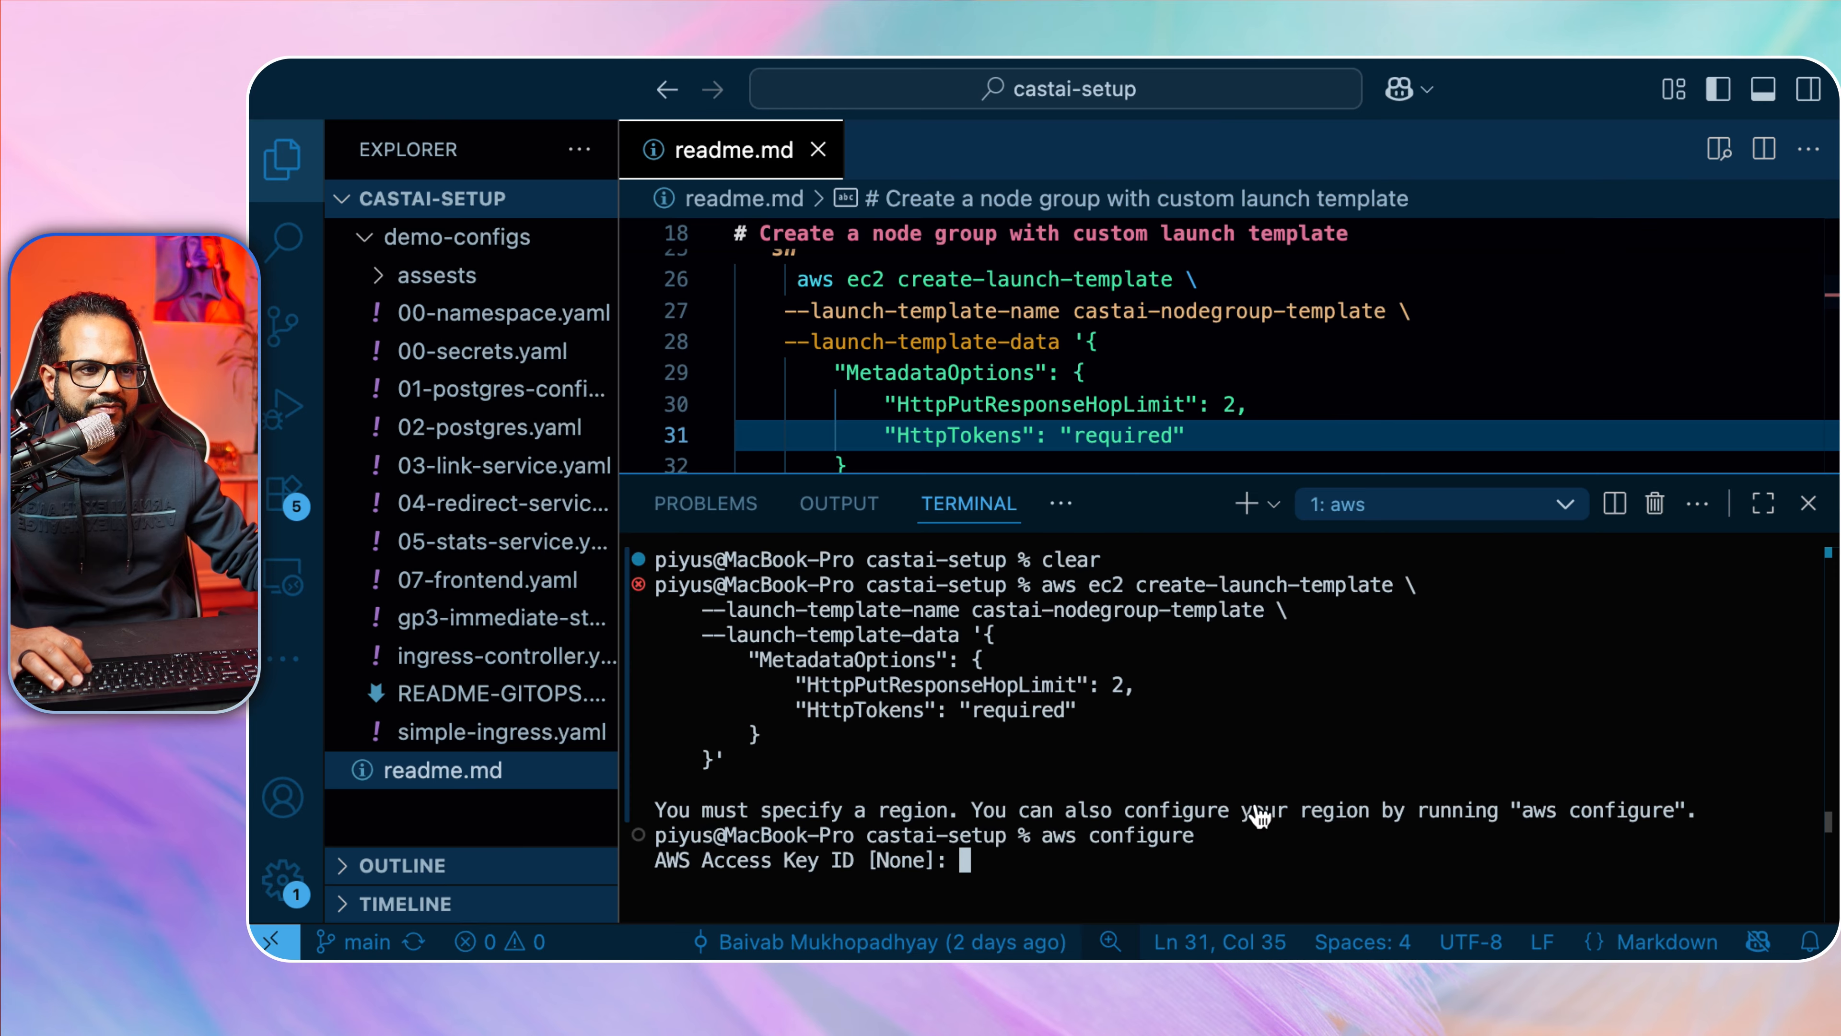
key("super+v")
key("Return")
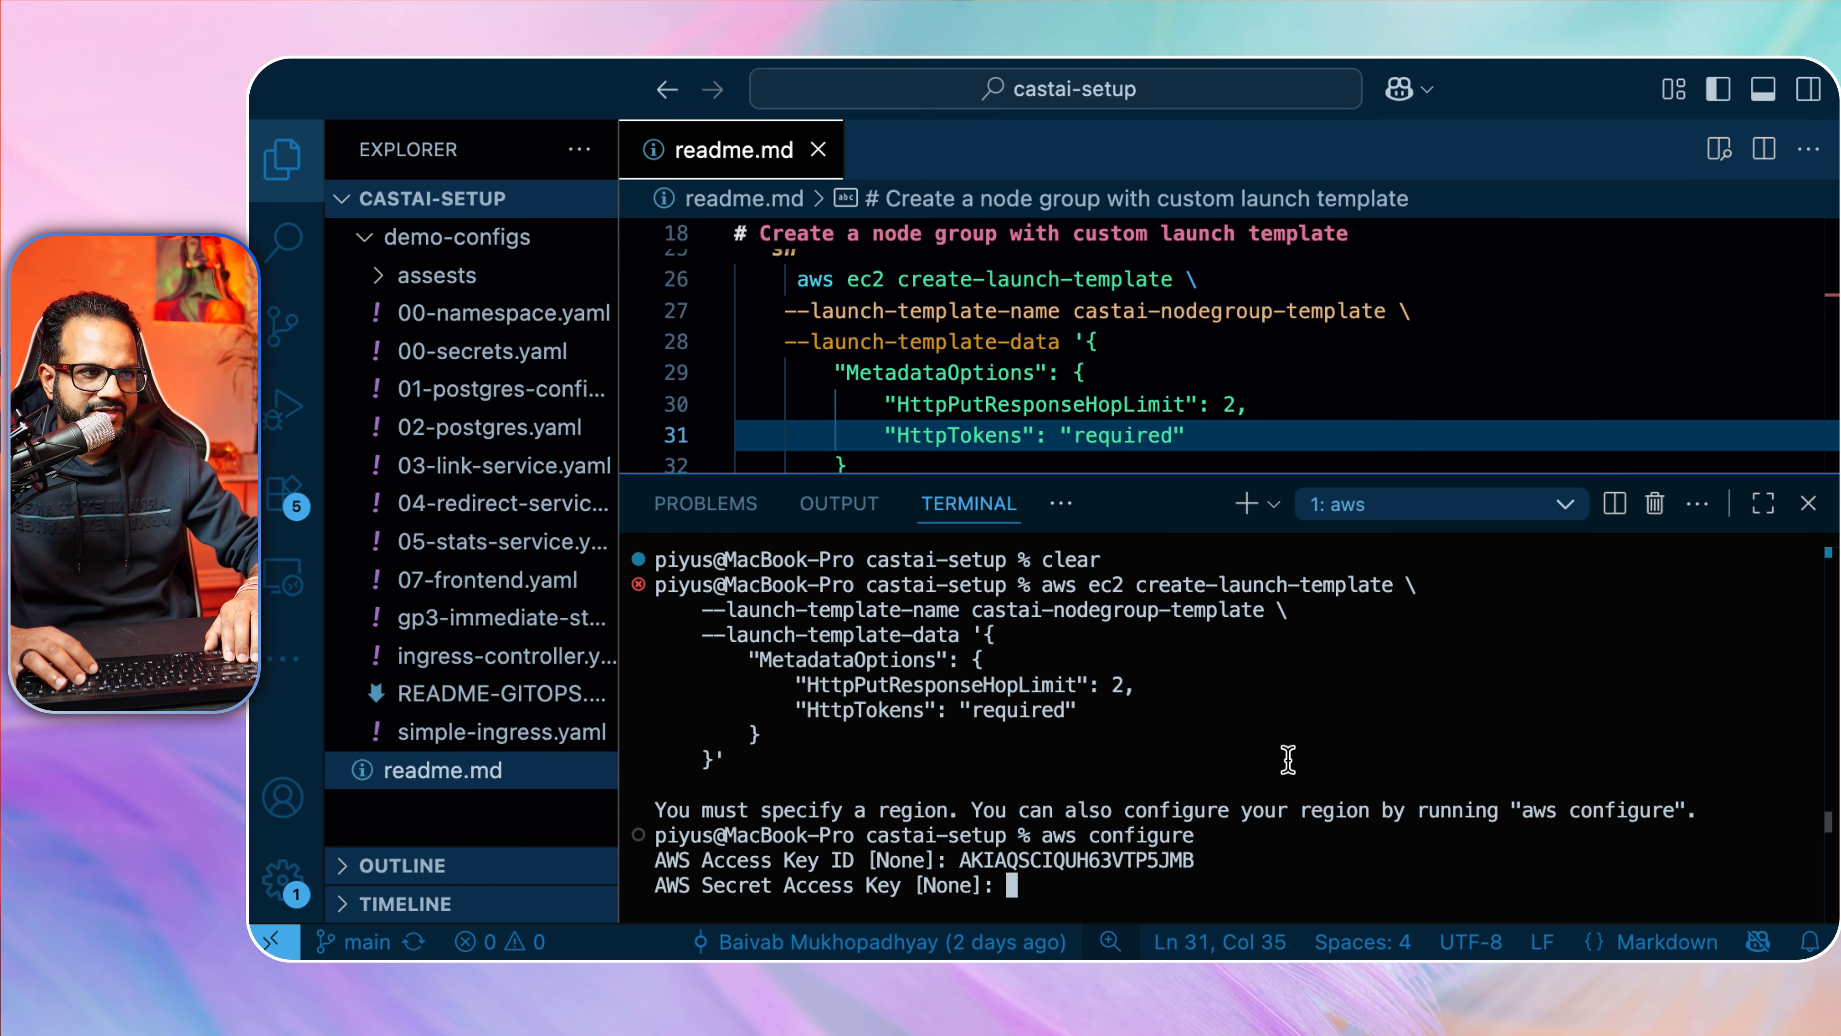
Copy the secret access key from Chrome and submit it as the AWS Secret Access Key in the VS Code terminal.
key("ctrl+Up")
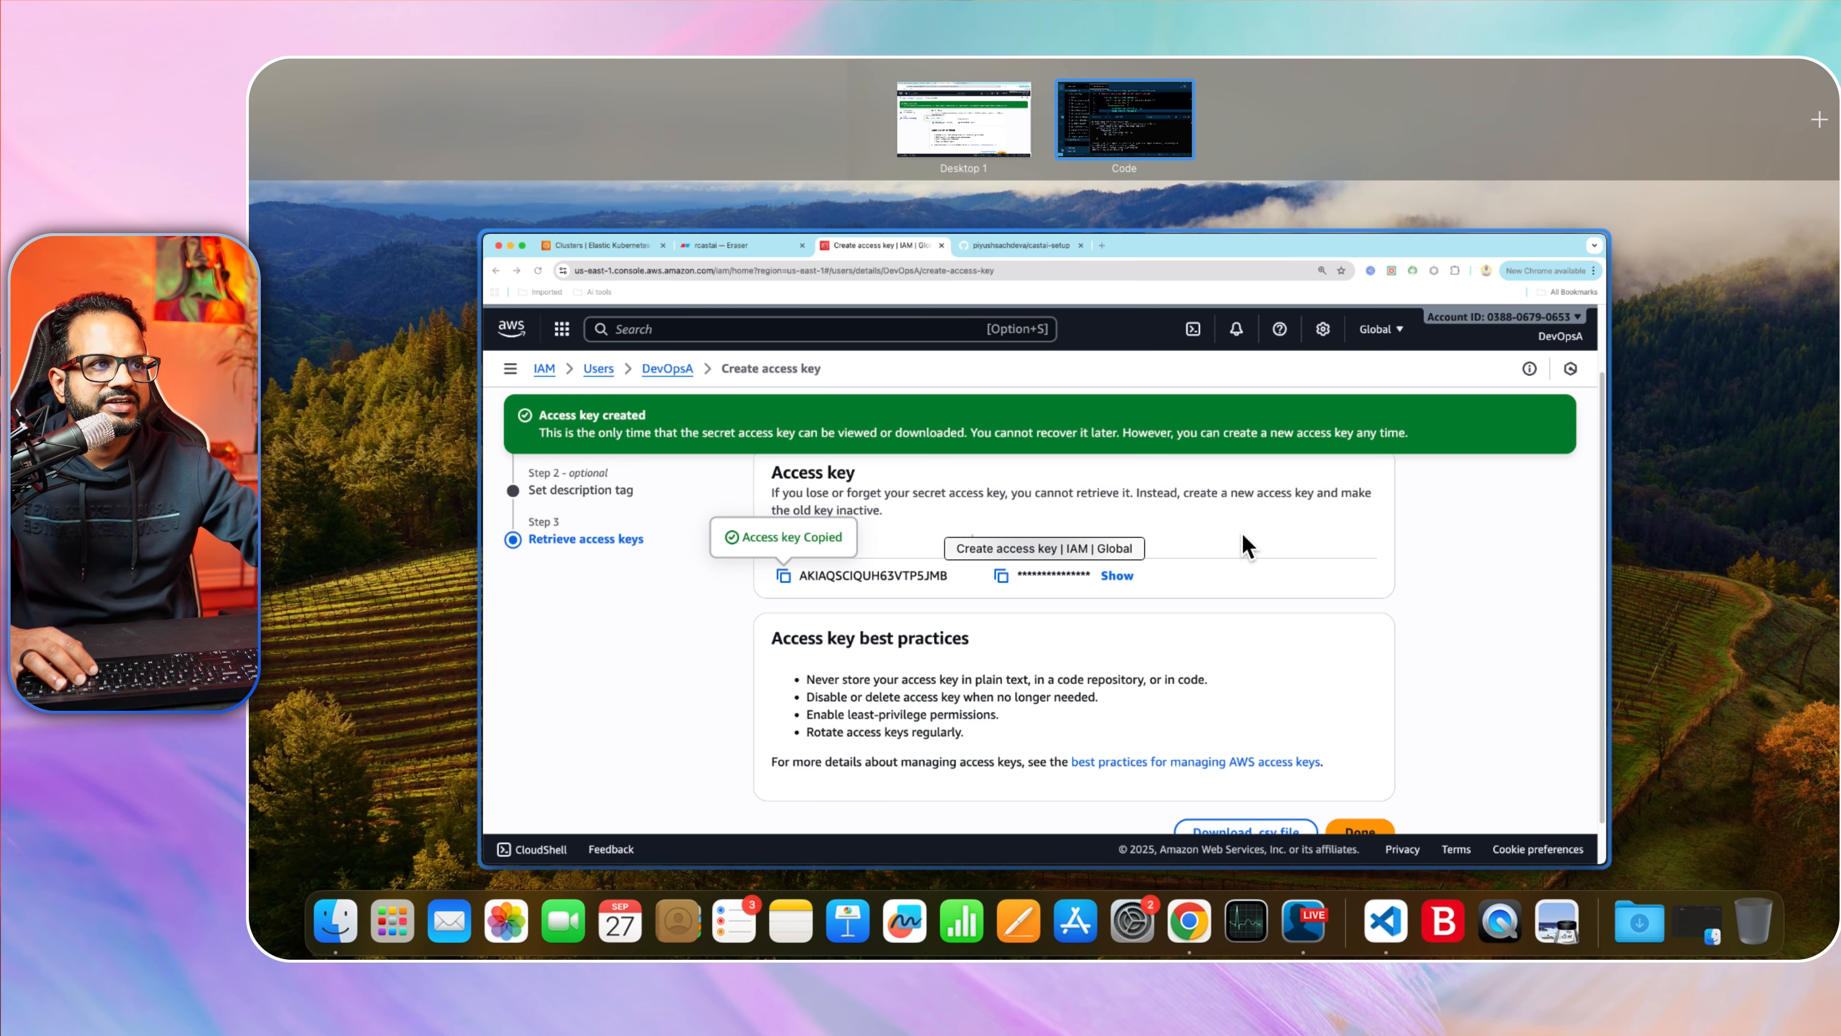
left_click(1244, 538)
left_click(979, 550)
key("ctrl+Up")
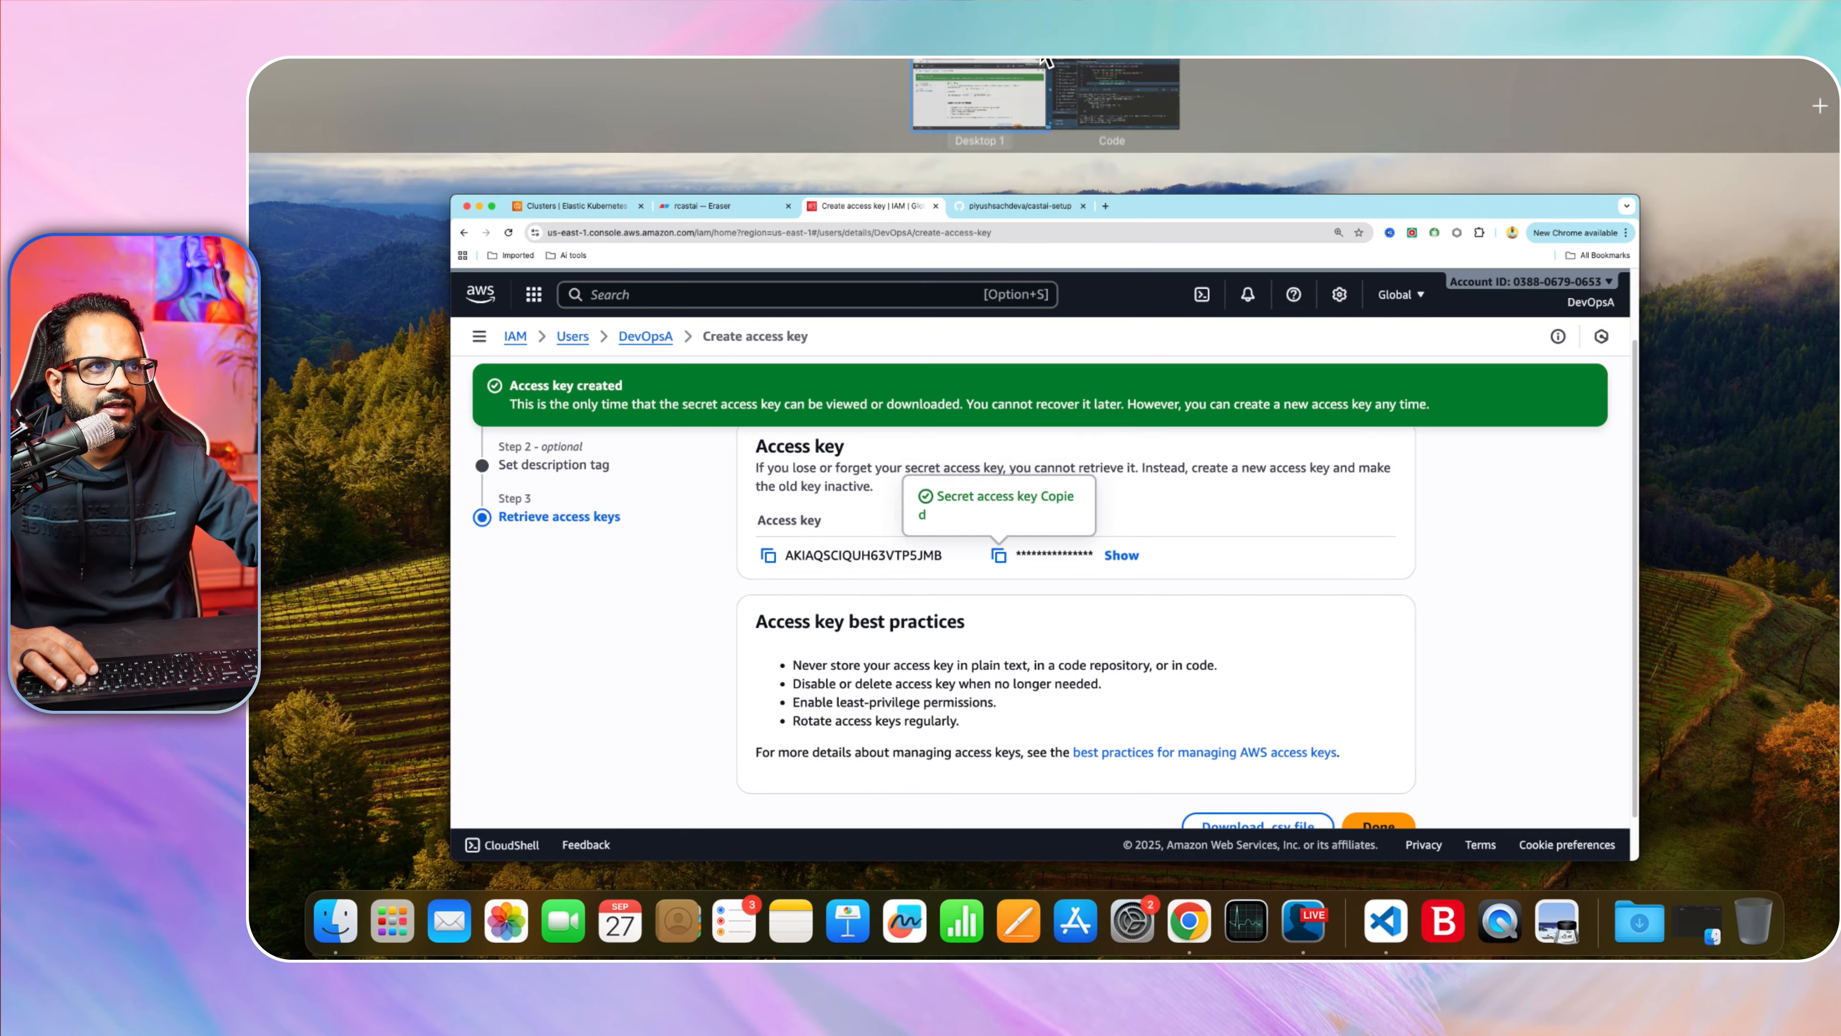
left_click(1140, 134)
key("super+v")
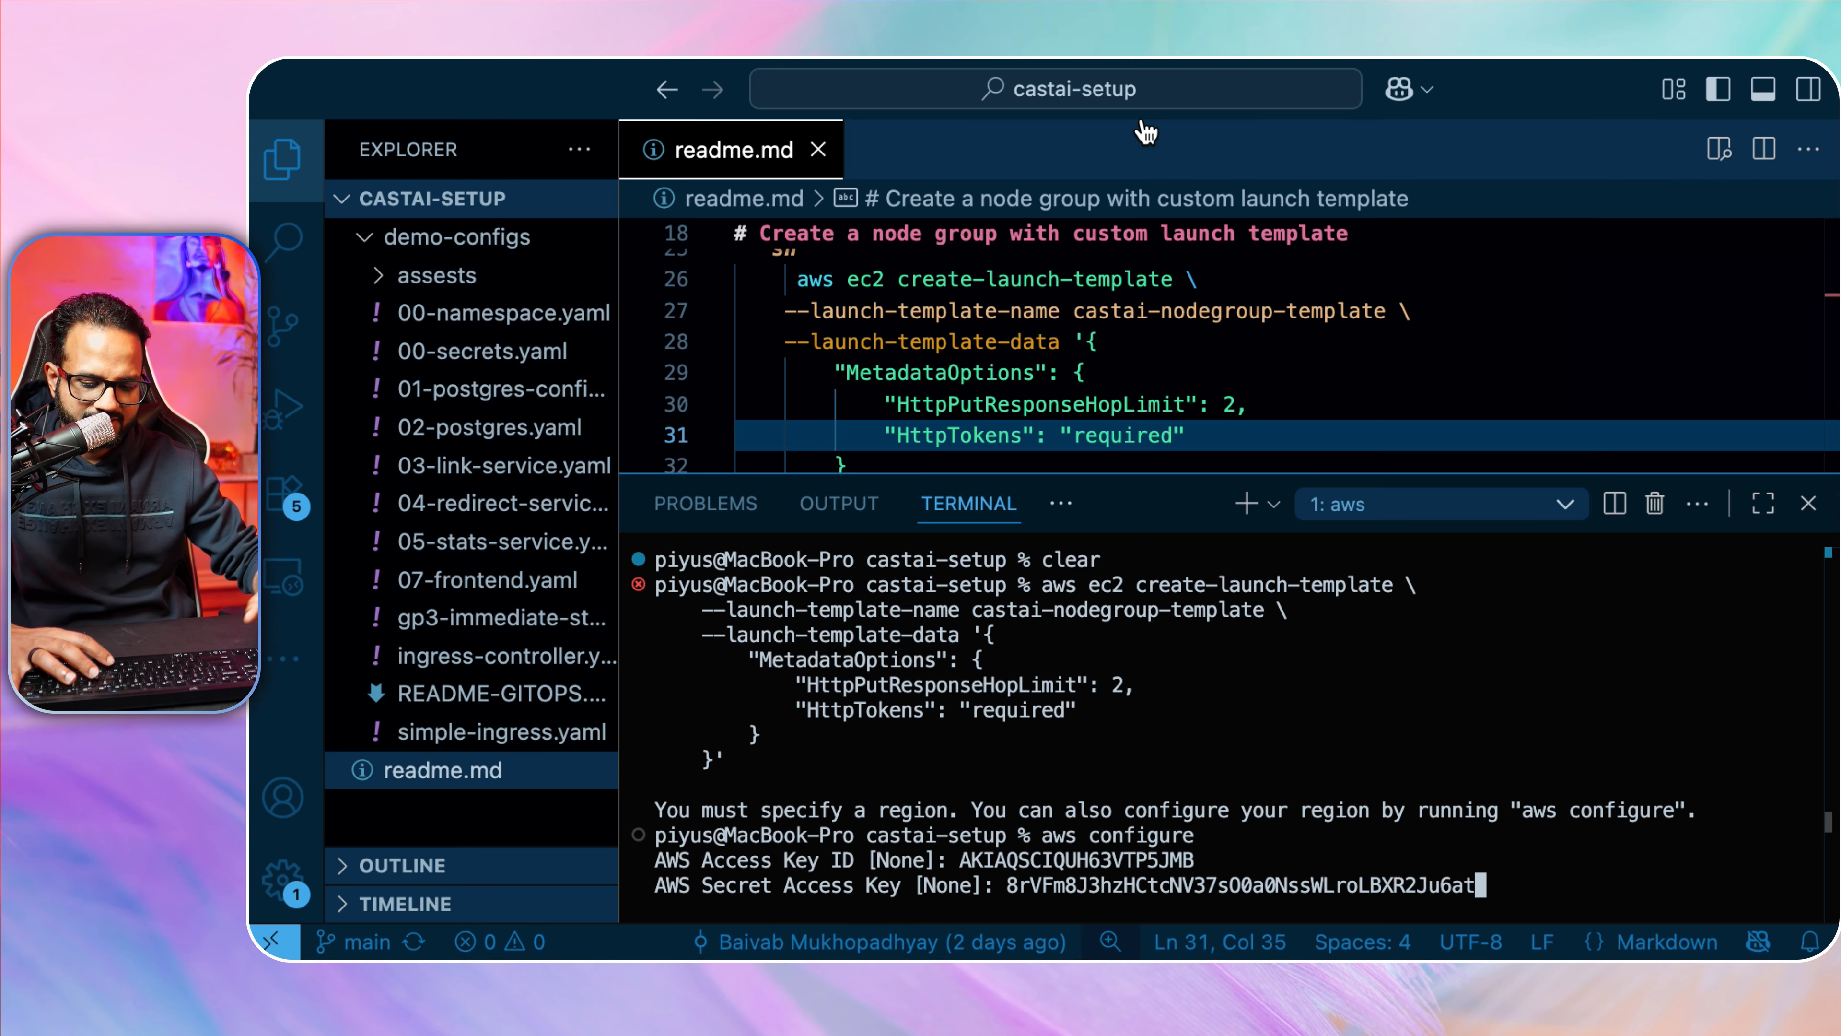
key("Return")
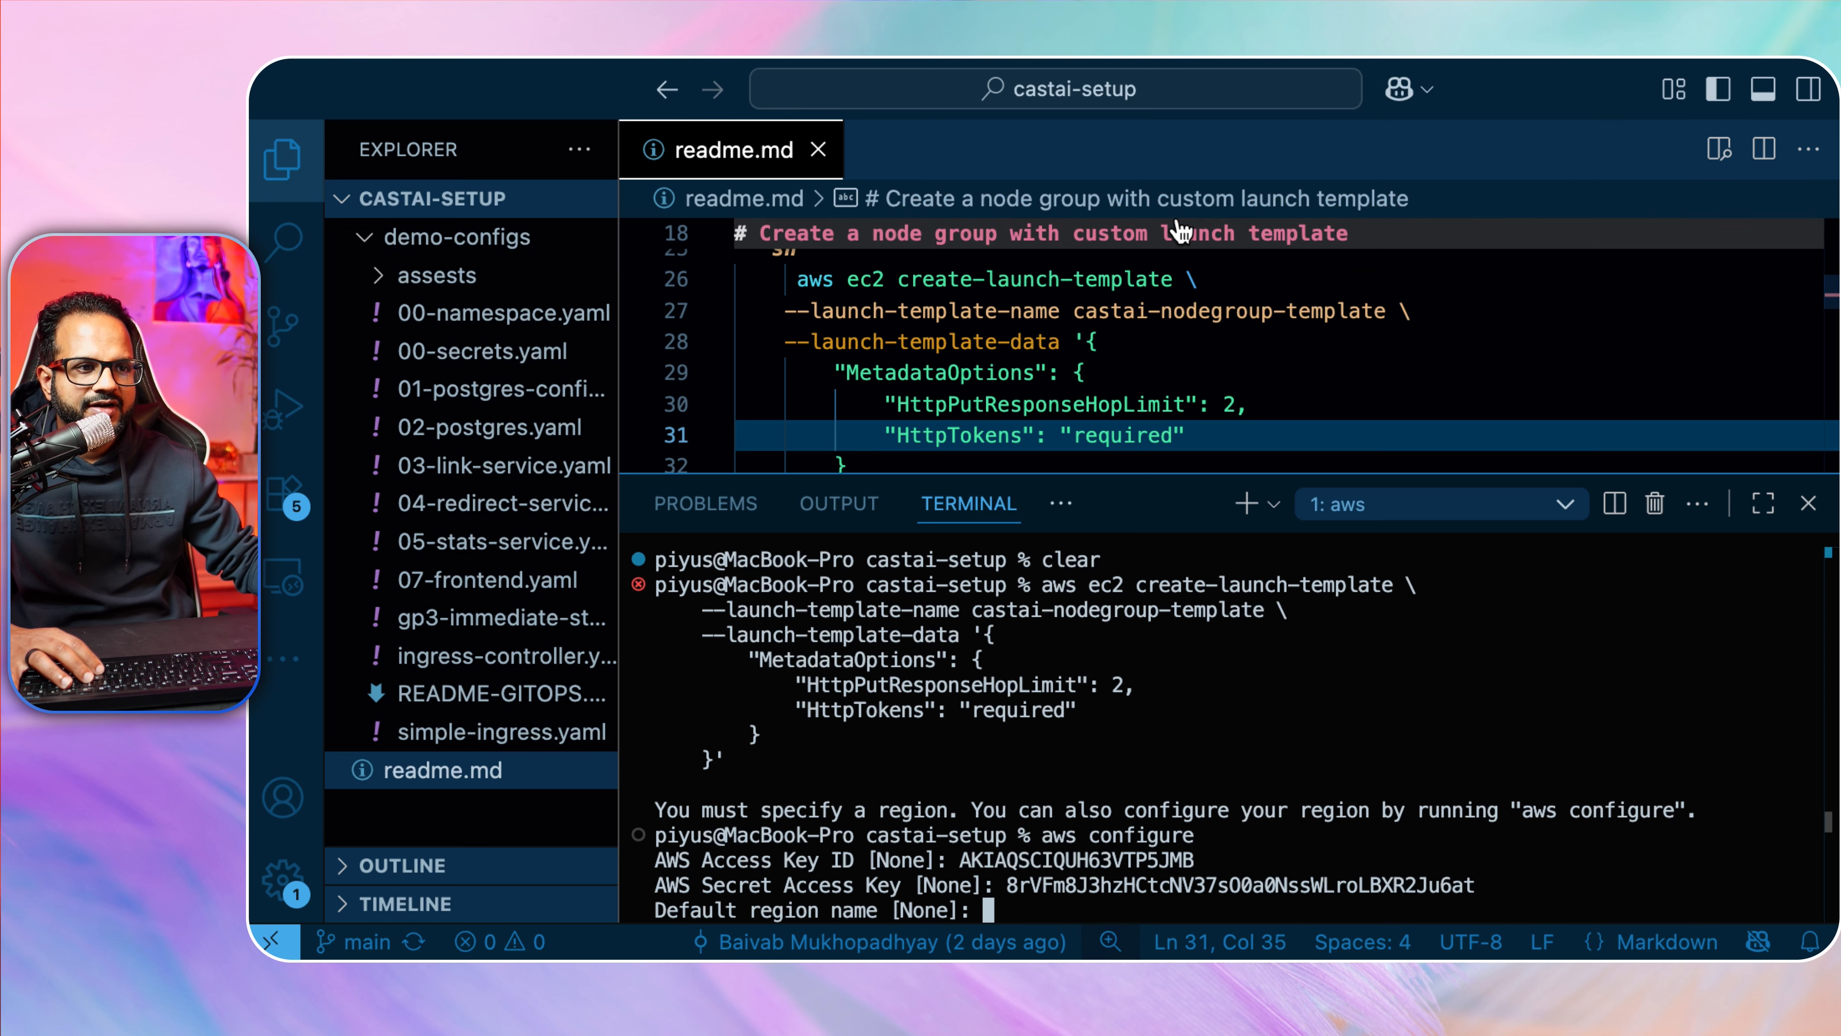
Check the EKS console's region in Chrome, and finish the AWS CLI setup in VS Code with region us-east-1 and the output format left empty.
key("ctrl+Up")
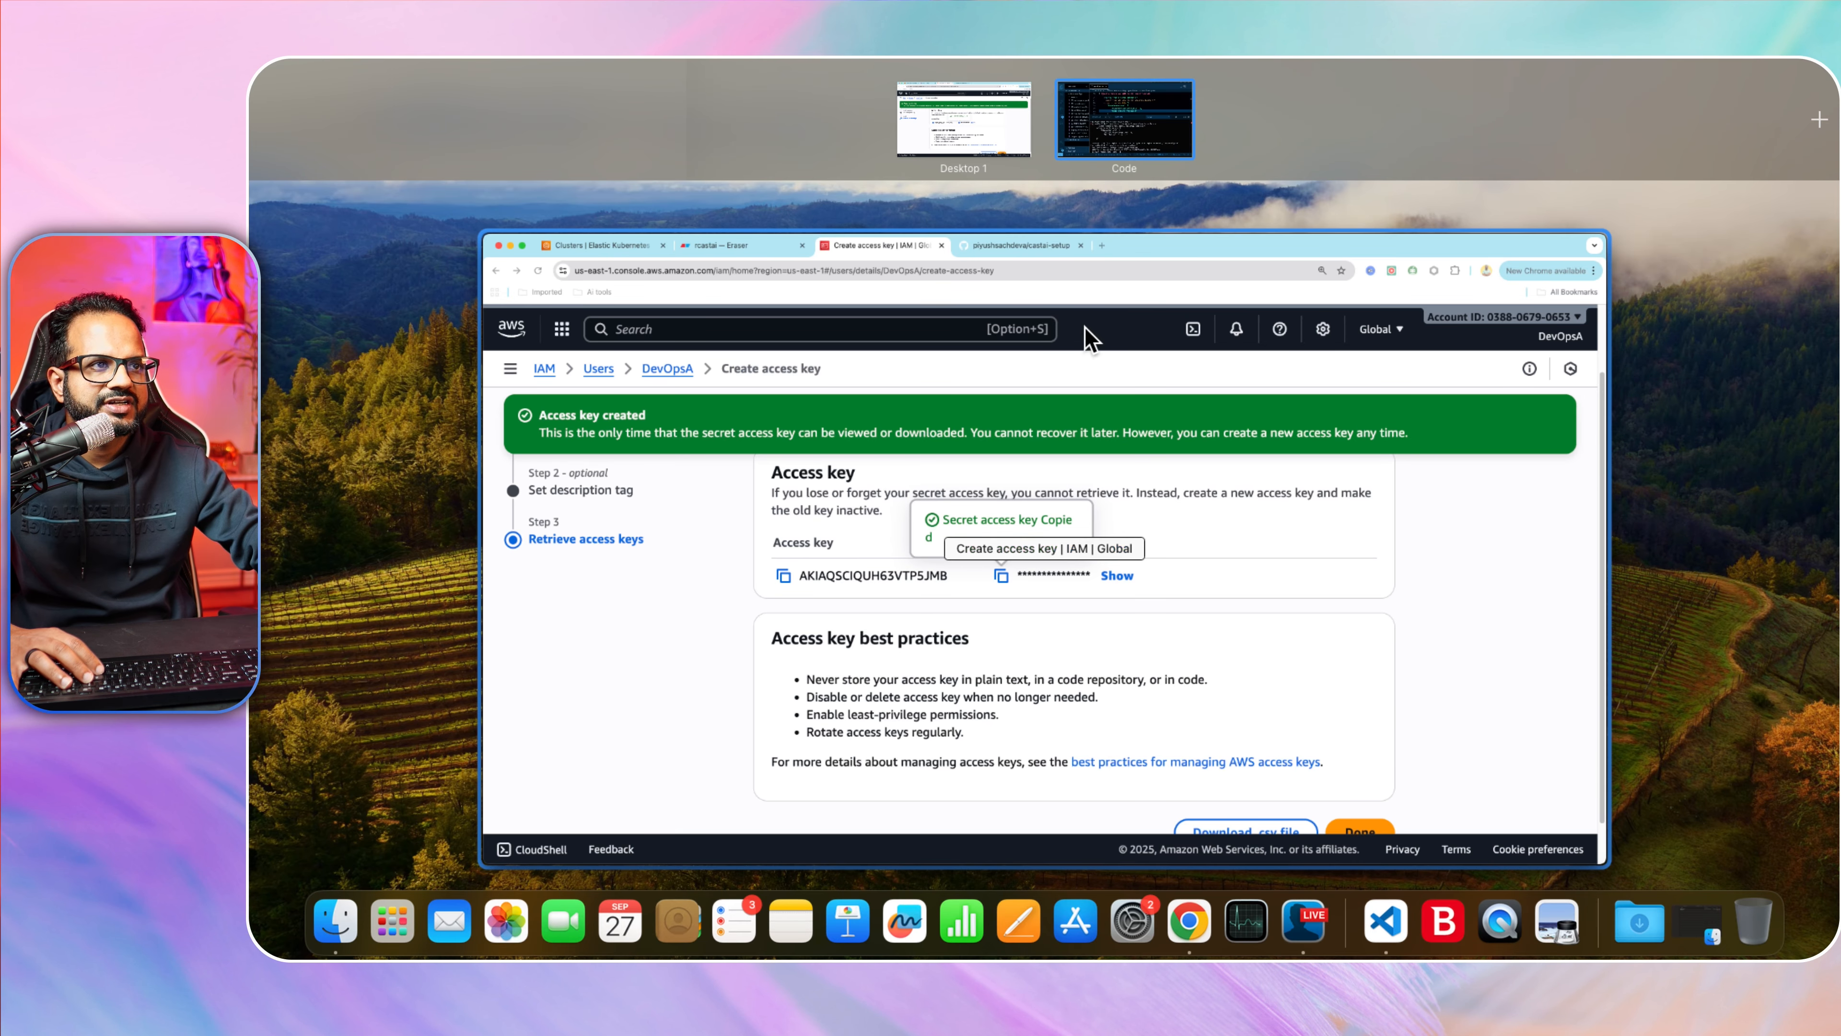
left_click(1081, 346)
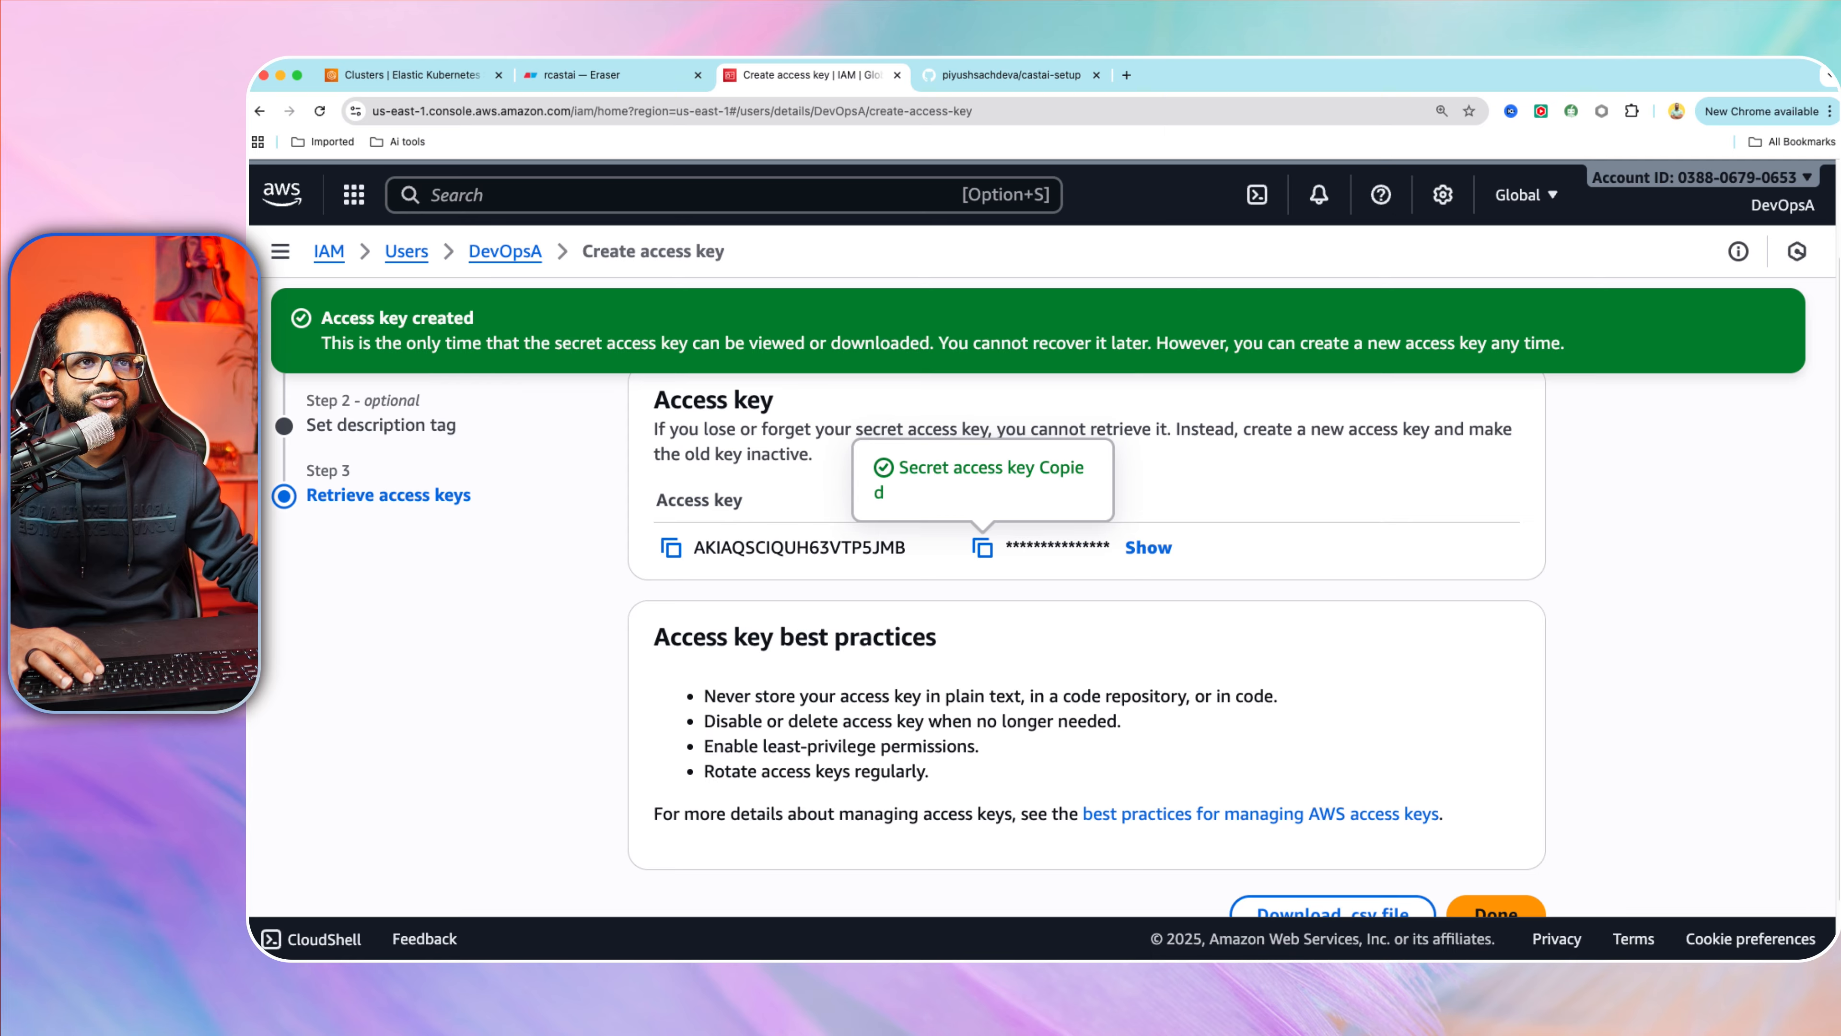
left_click(434, 74)
left_click(1463, 190)
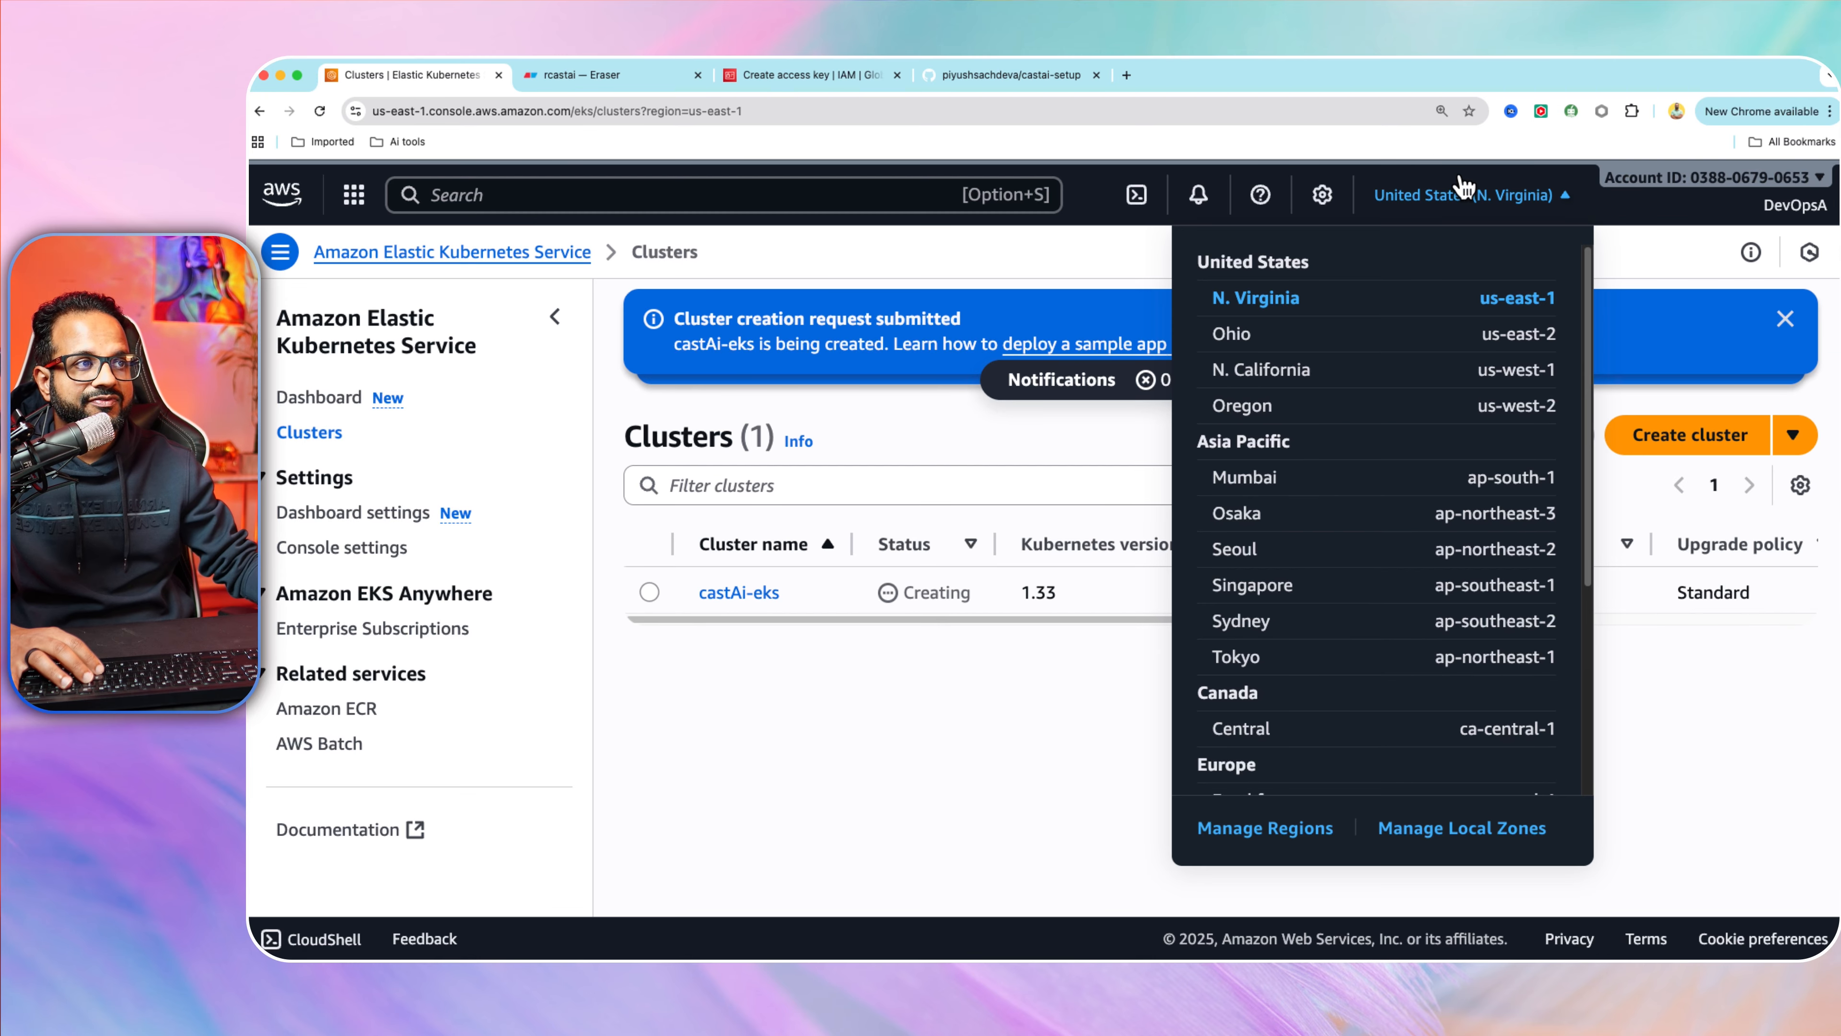
key("ctrl+Up")
left_click(1115, 126)
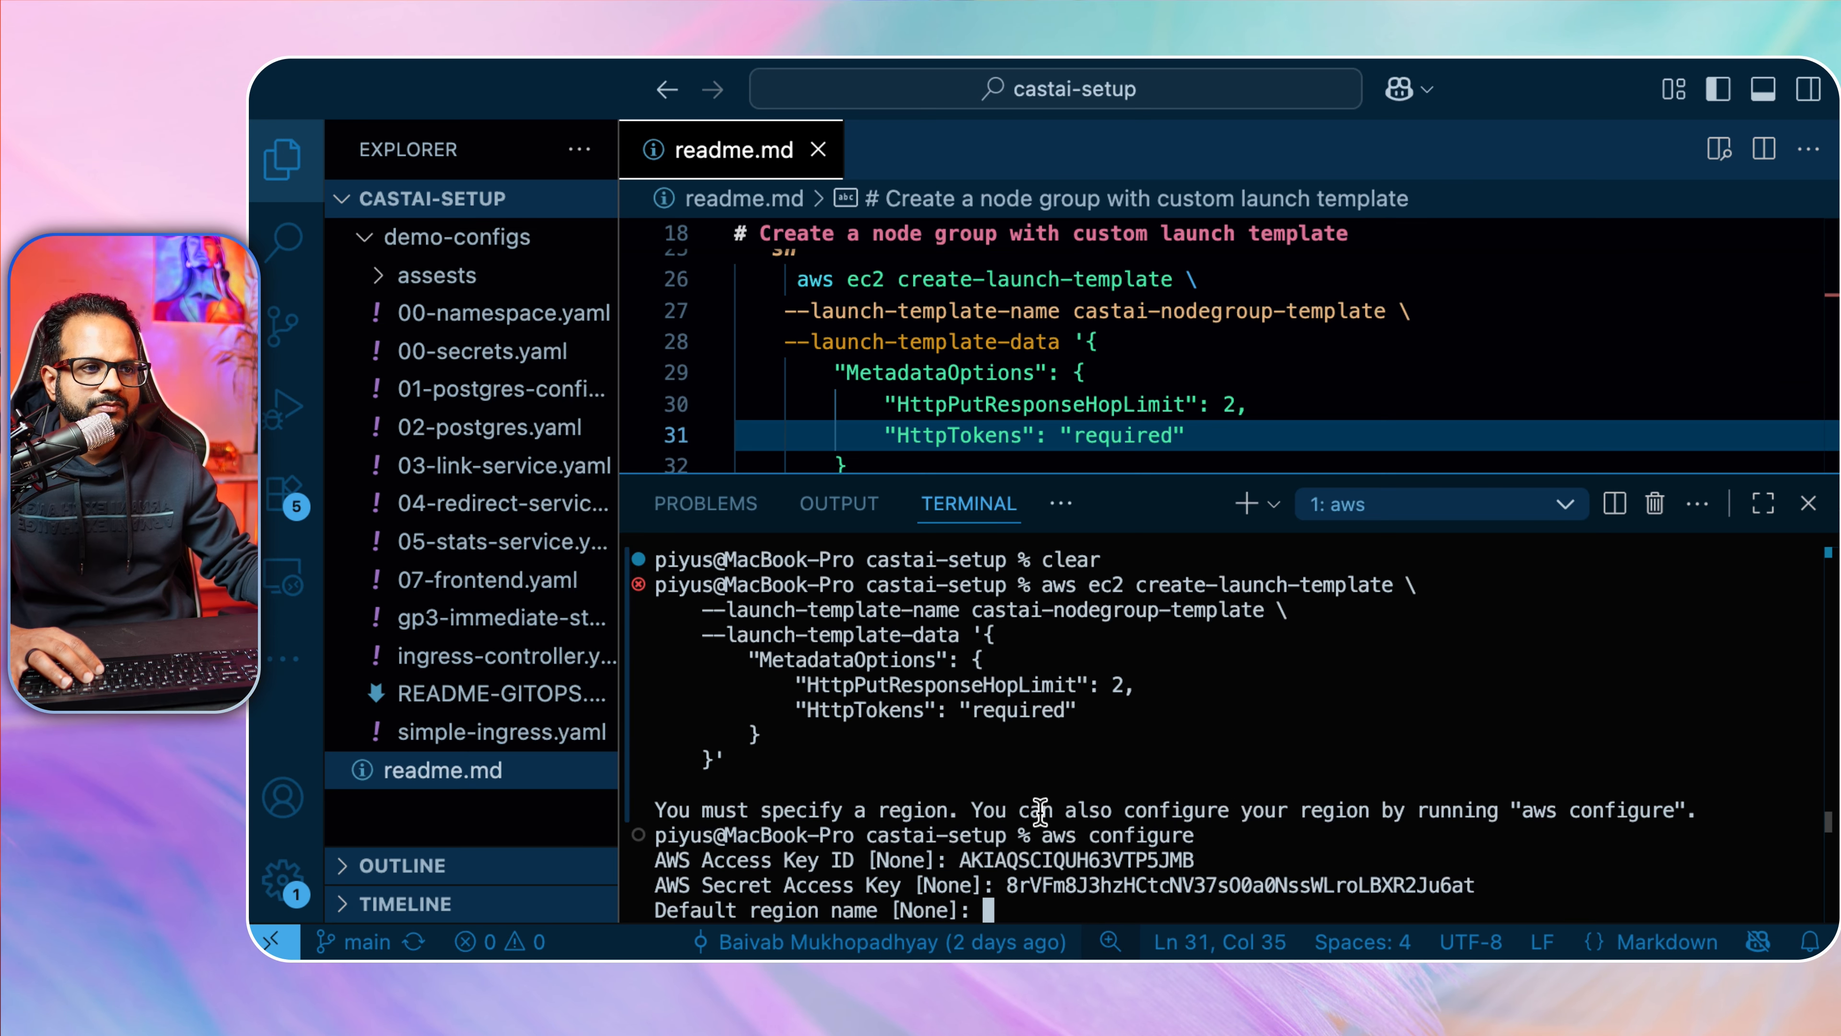
type("us-east")
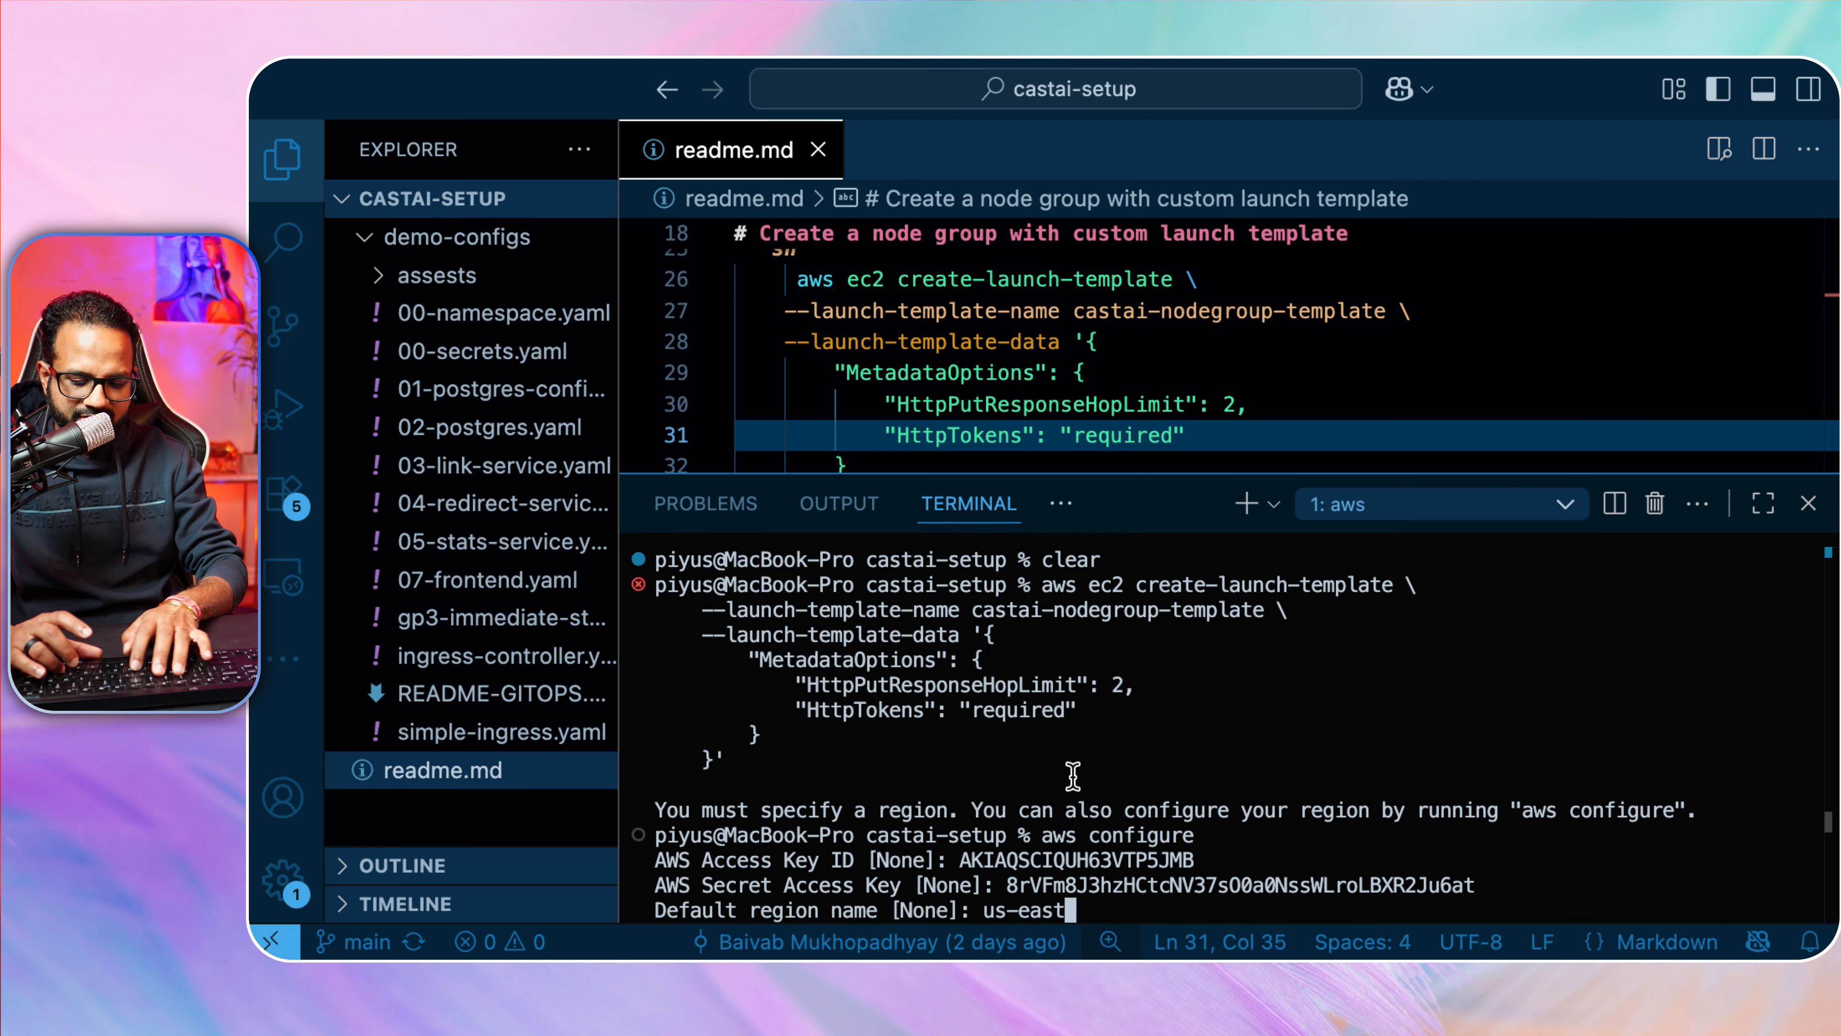
type("-1")
key("Return")
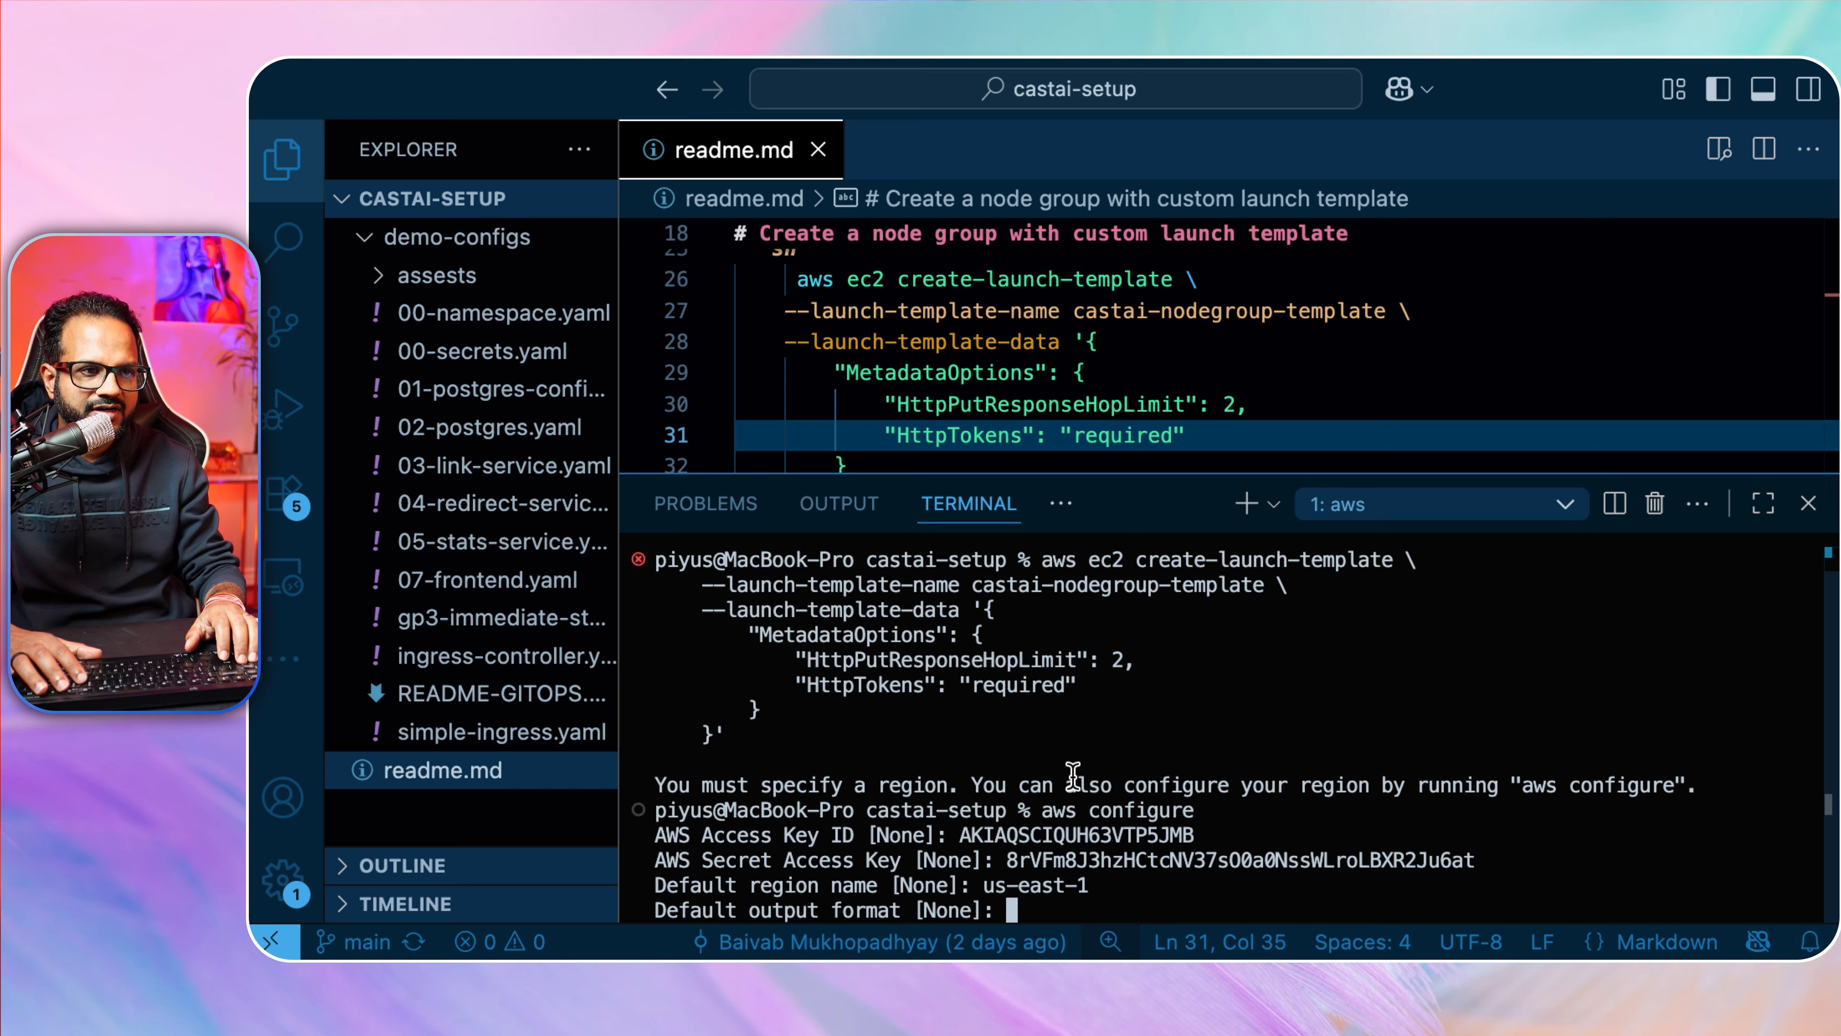
key("Return")
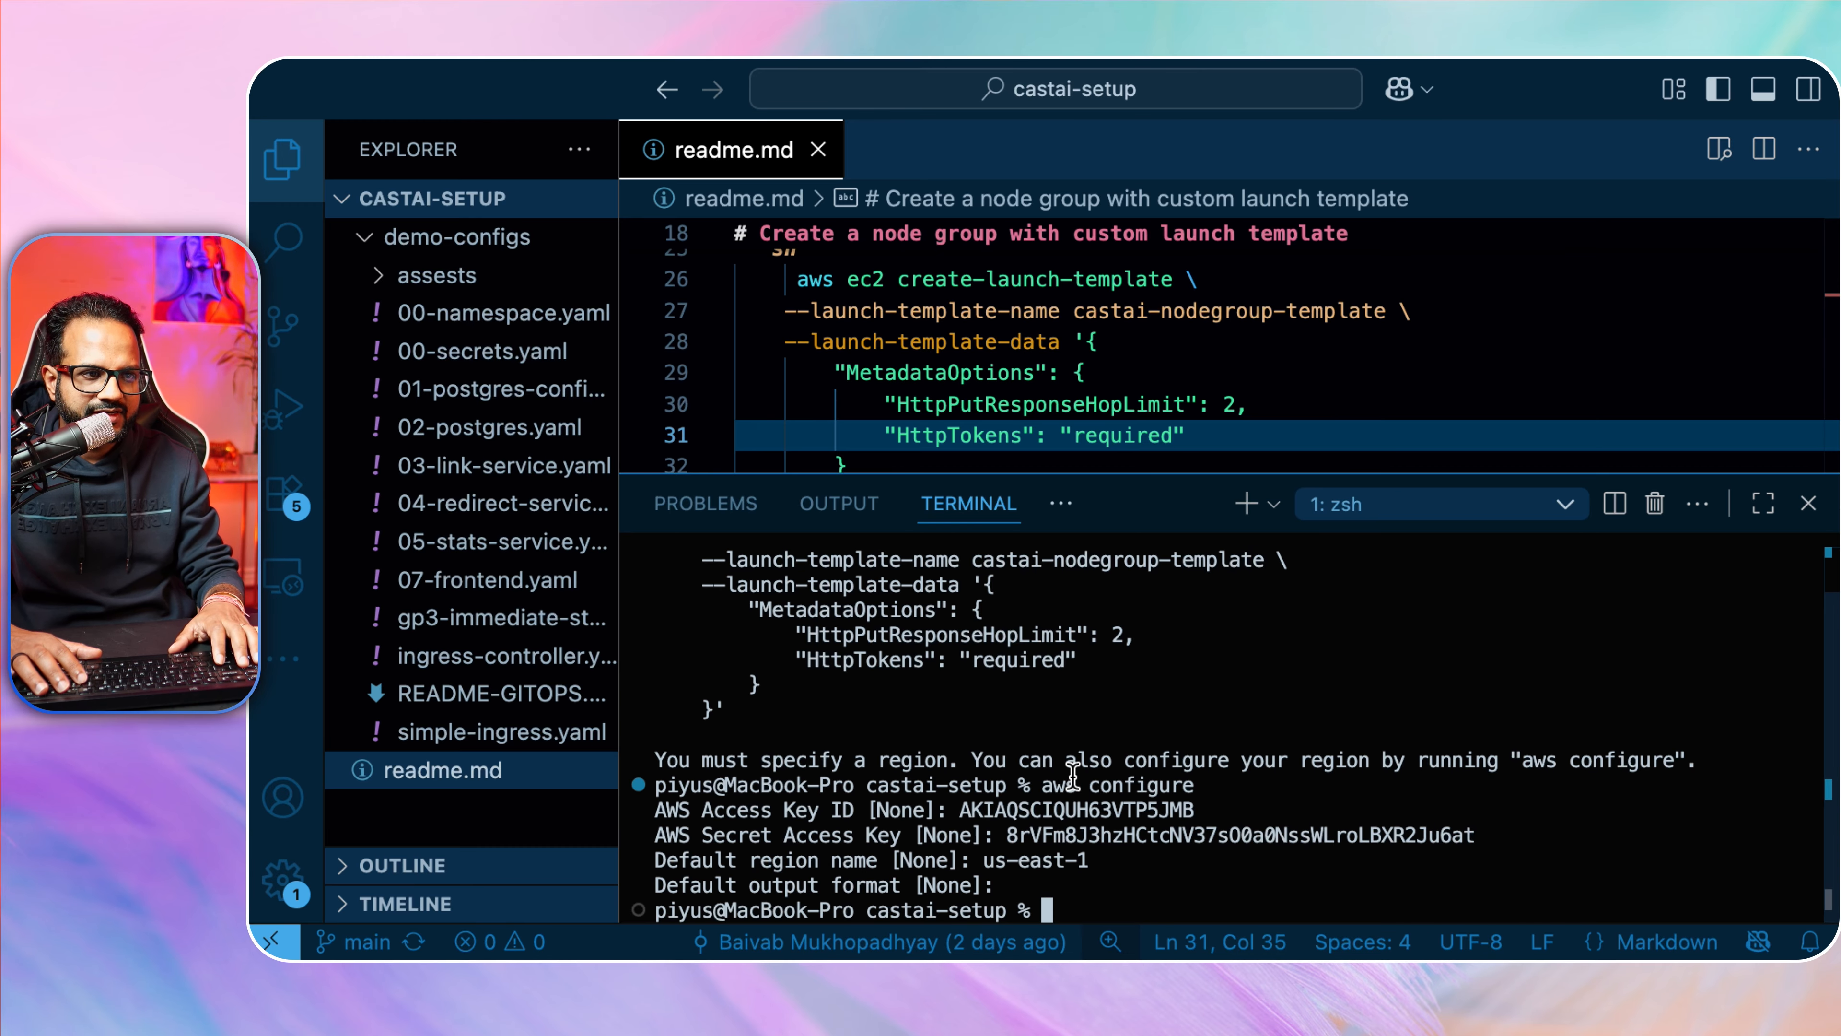
Clear the terminal, run the readme's aws ec2 create-launch-template command for castai-nodegroup-template, and review its output.
type("clear")
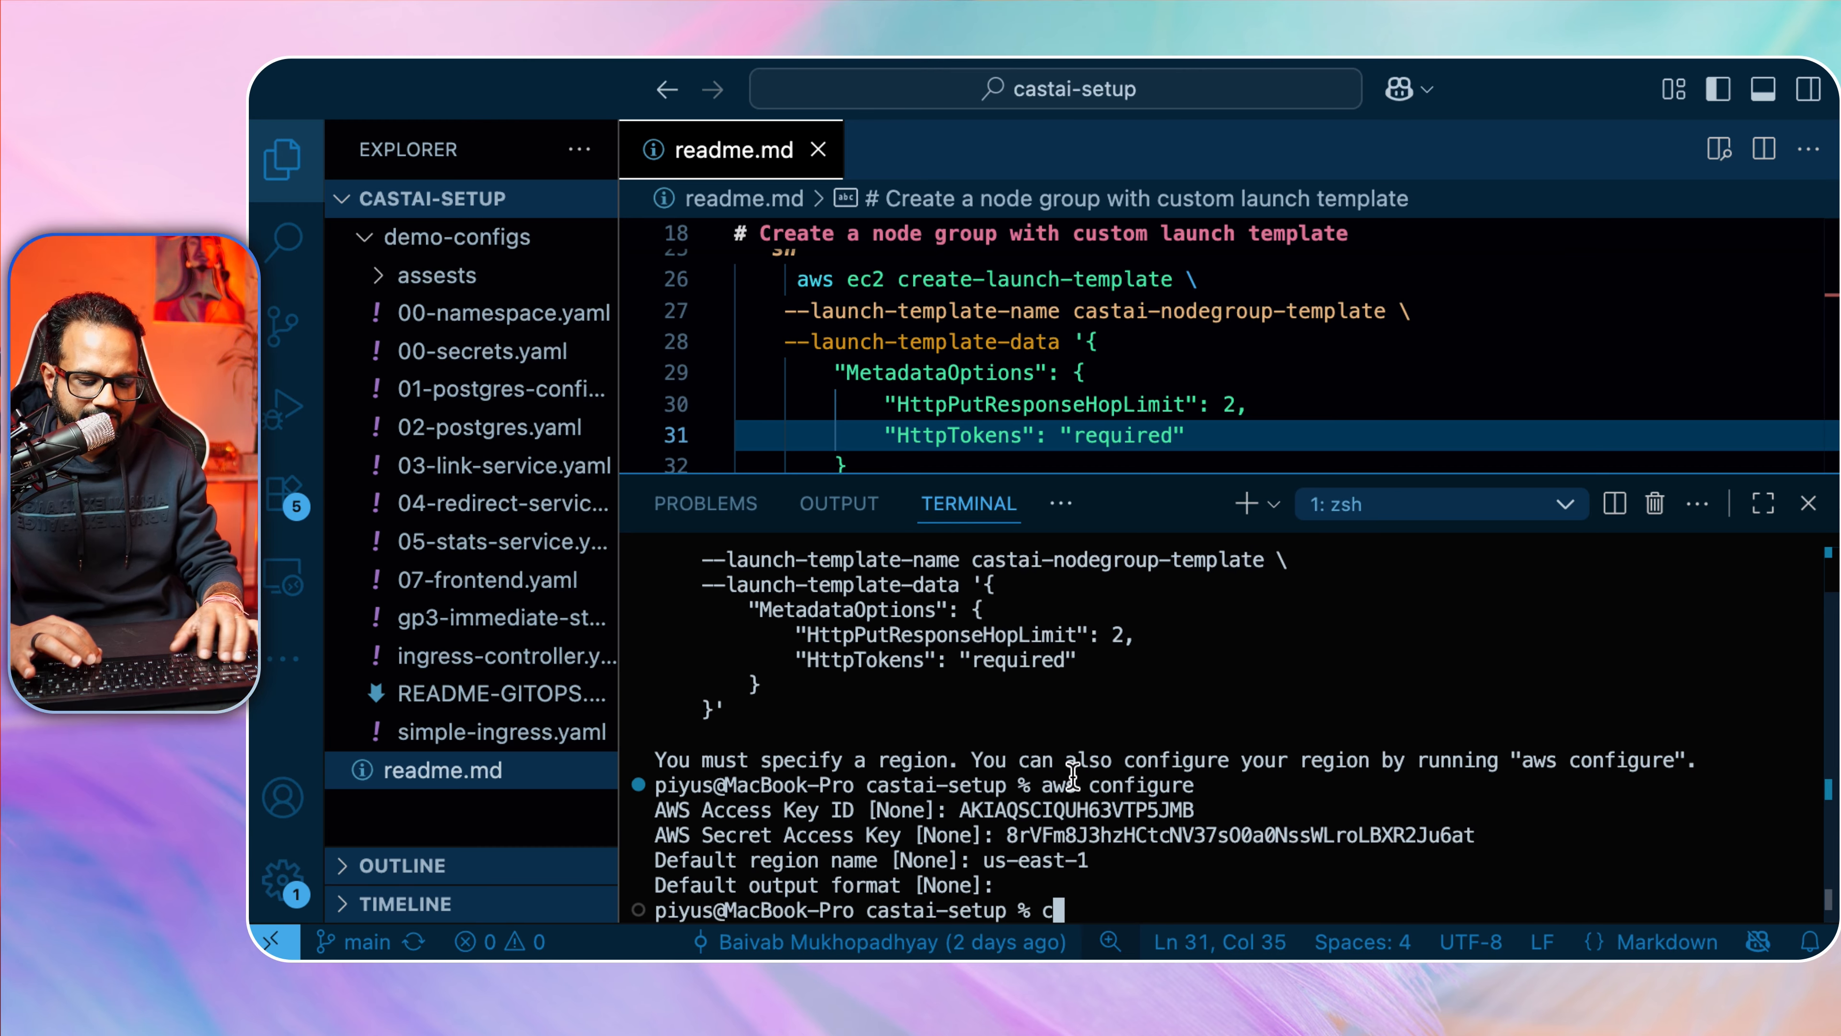
key("Return")
key("Up")
key("Up")
key("ctrl+u")
key("super+v")
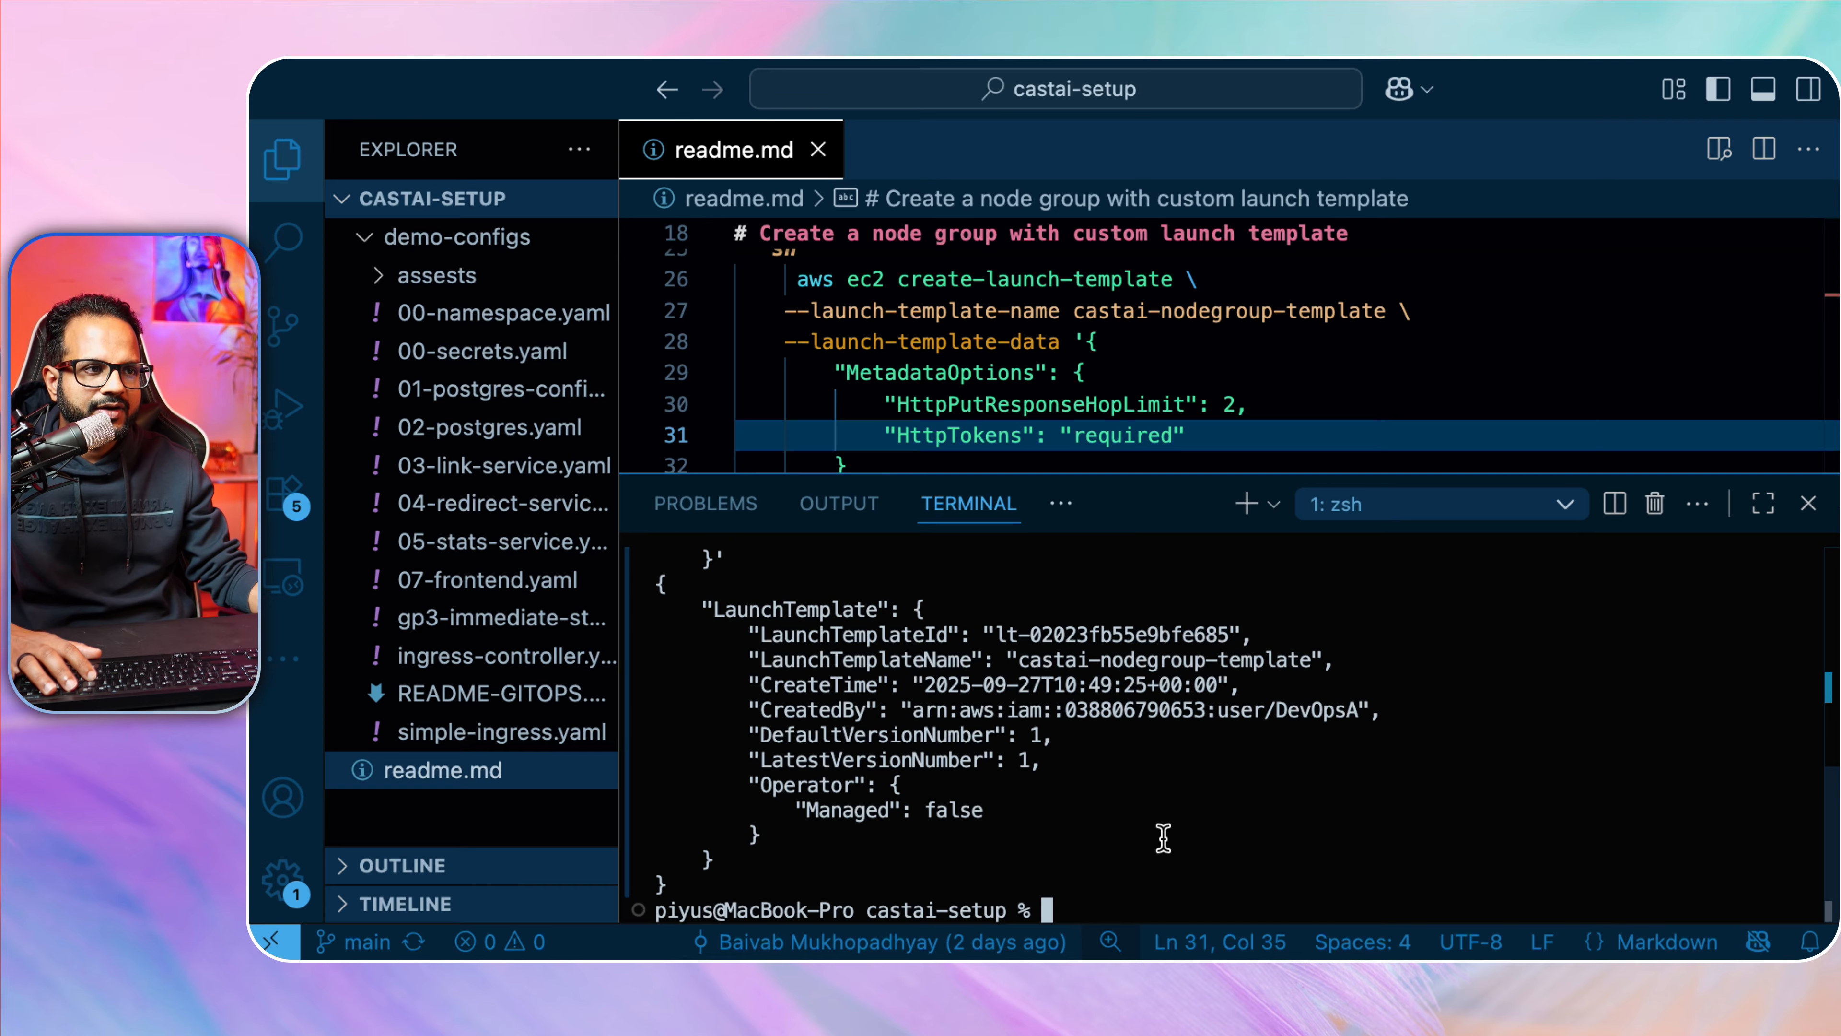
scroll(1163, 838, "up", 5)
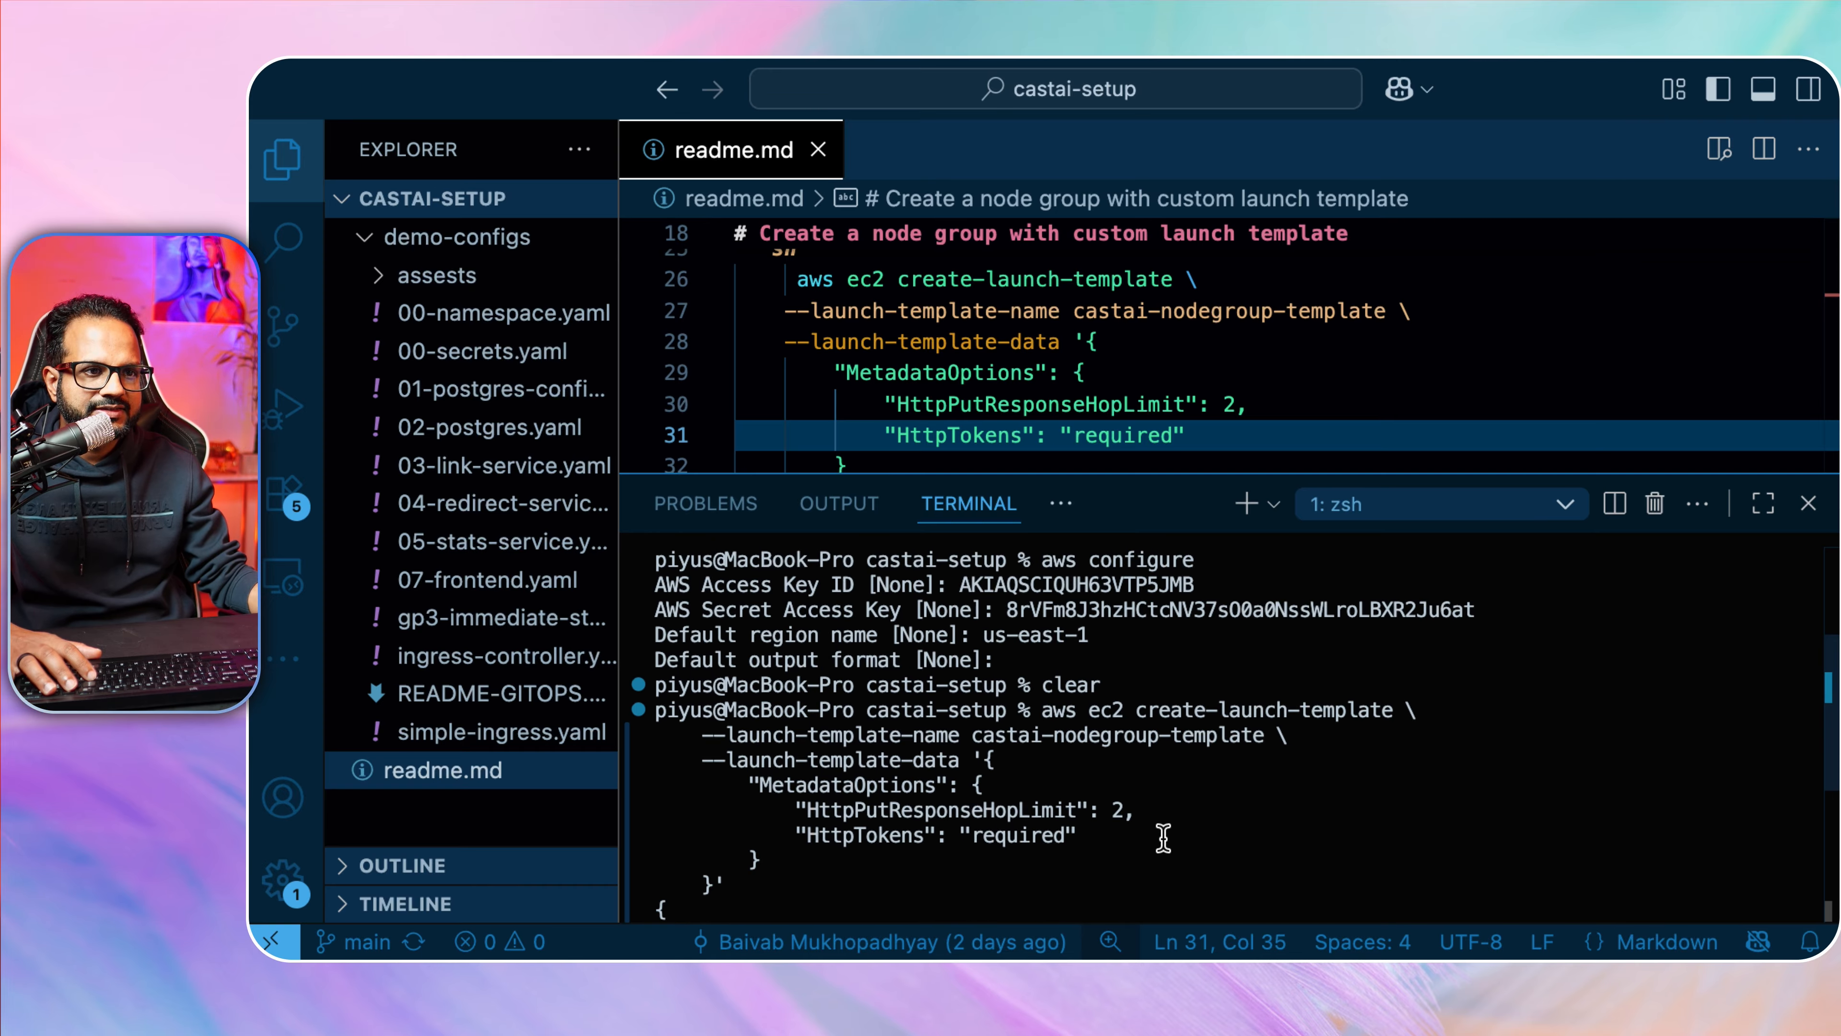
scroll(1163, 837, "down", 5)
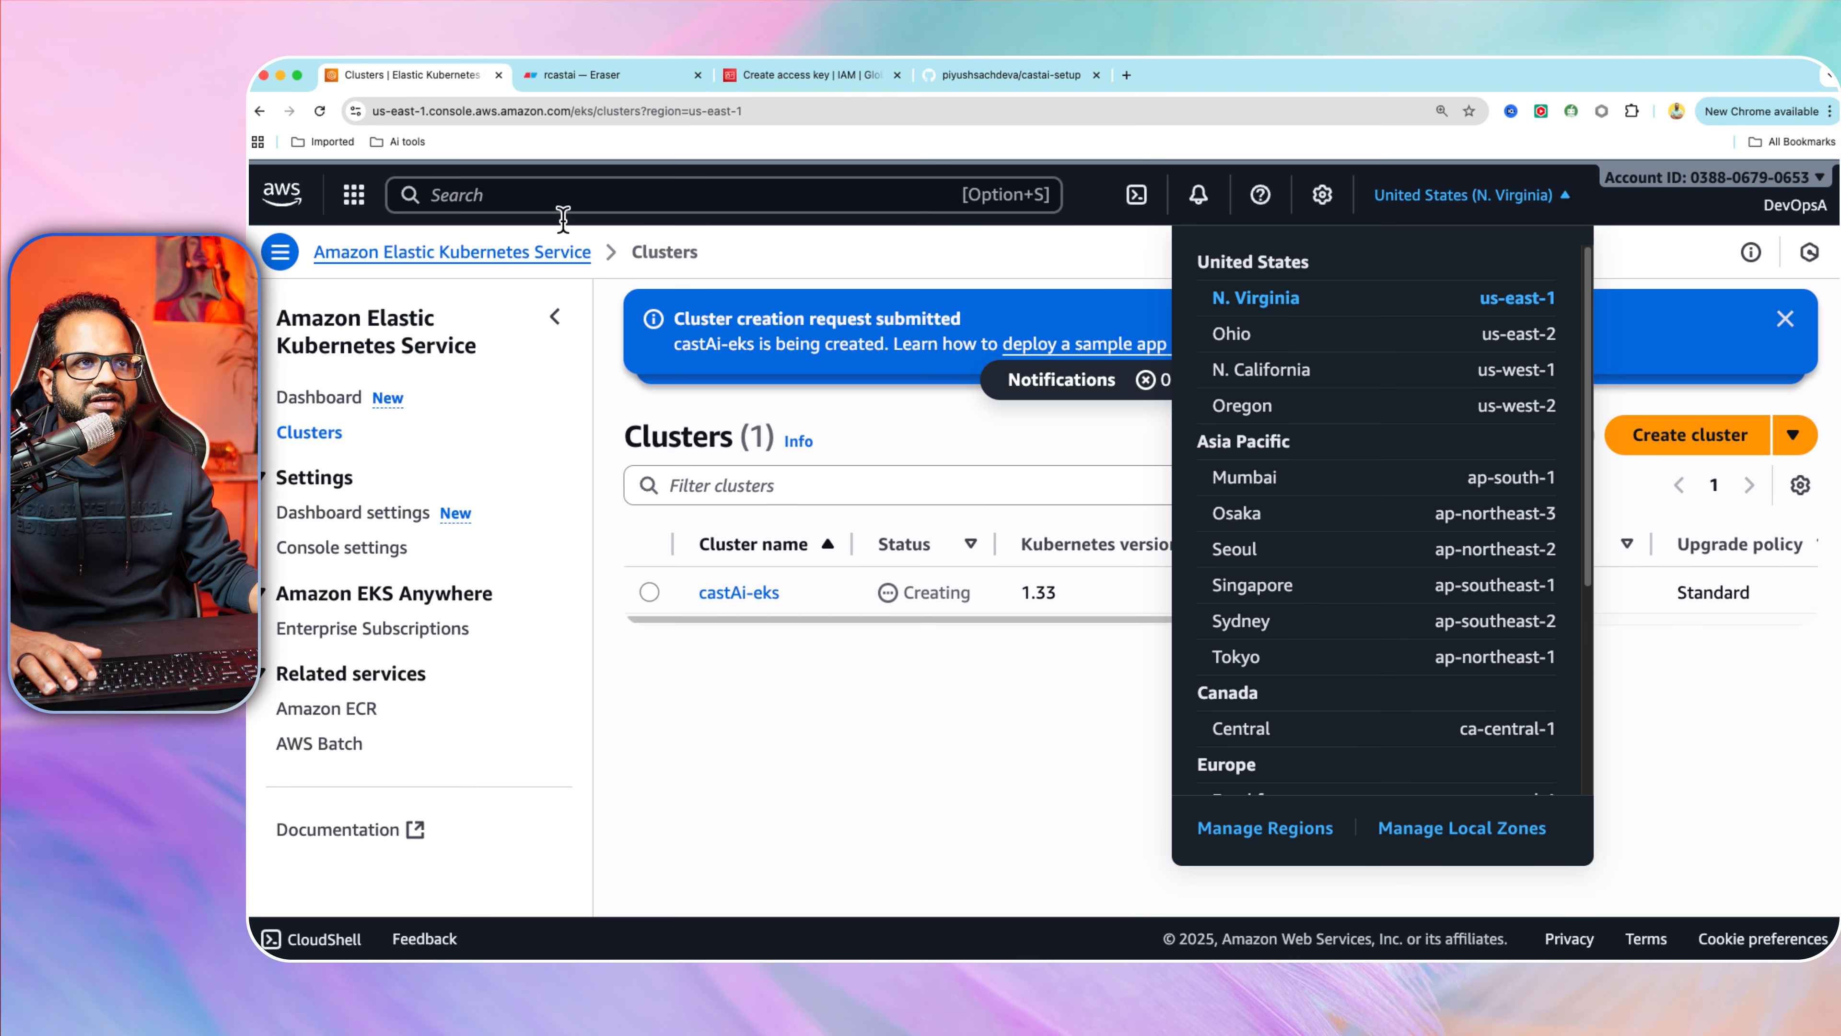
Switch to Chrome, search the AWS console for launch, and open EC2 Launch templates to check for castai-nodegroup-template.
left_click(812, 75)
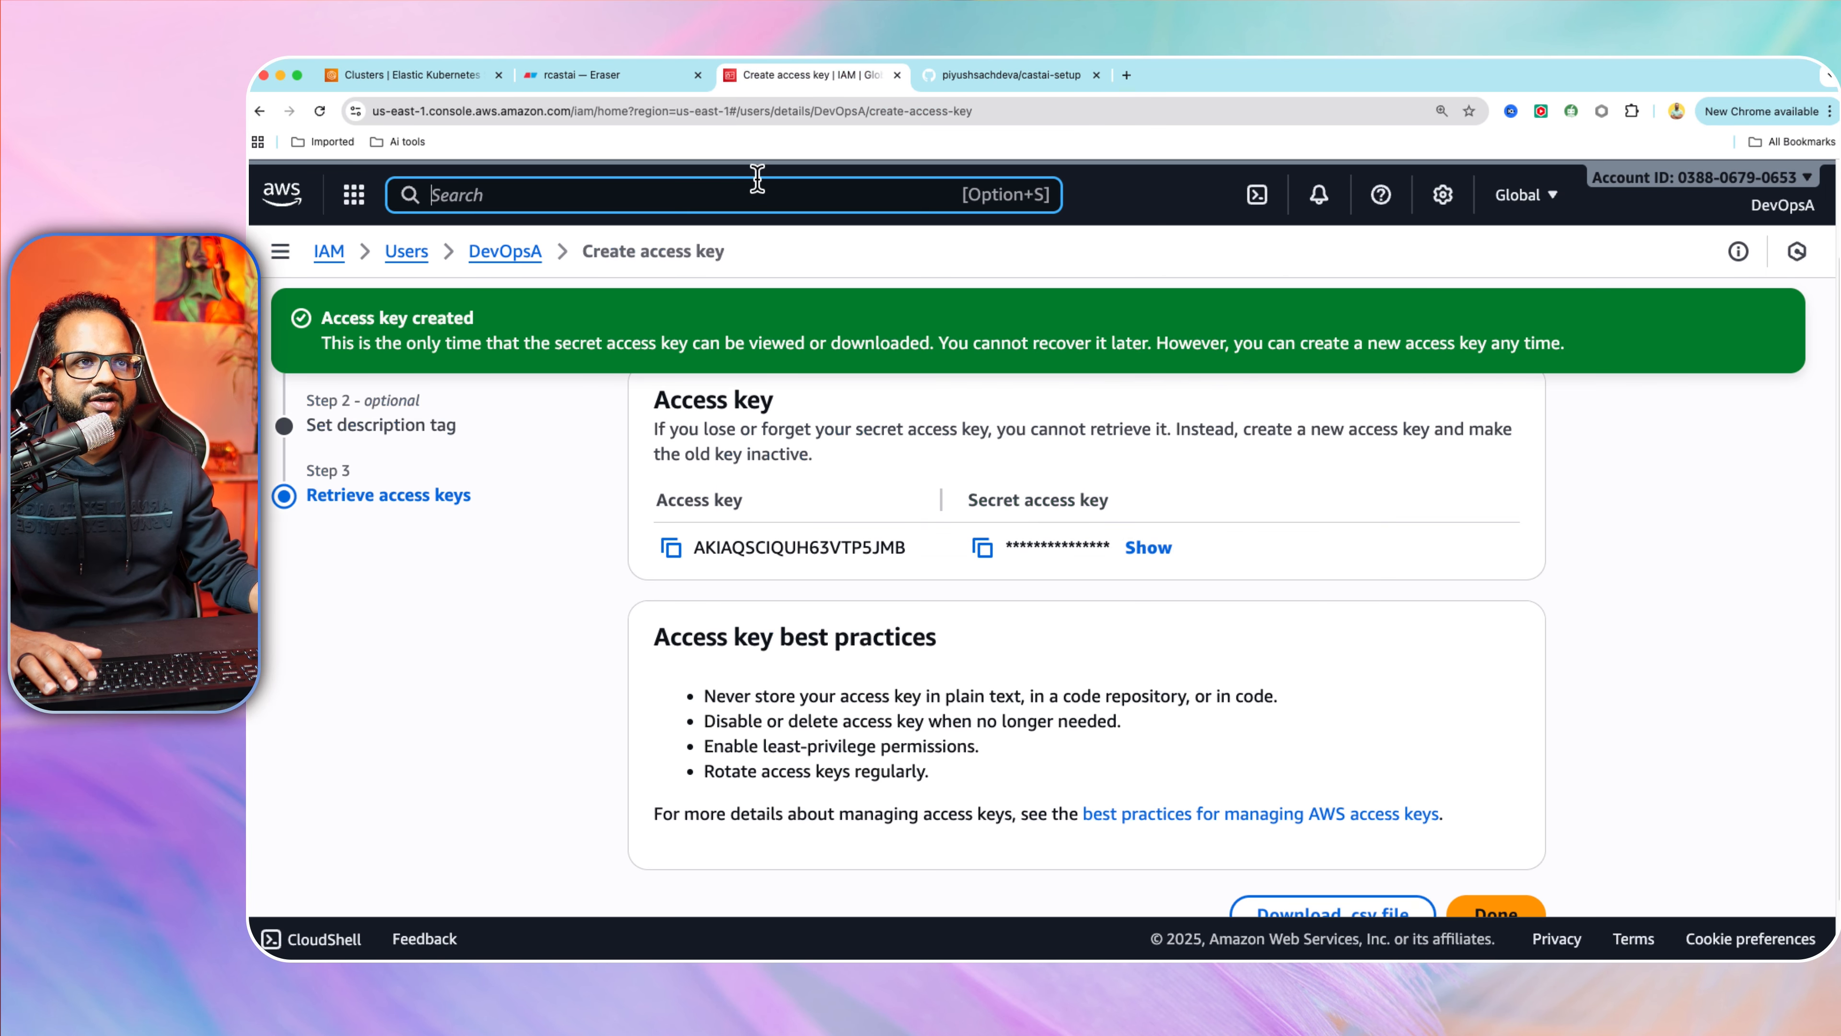
type("launch")
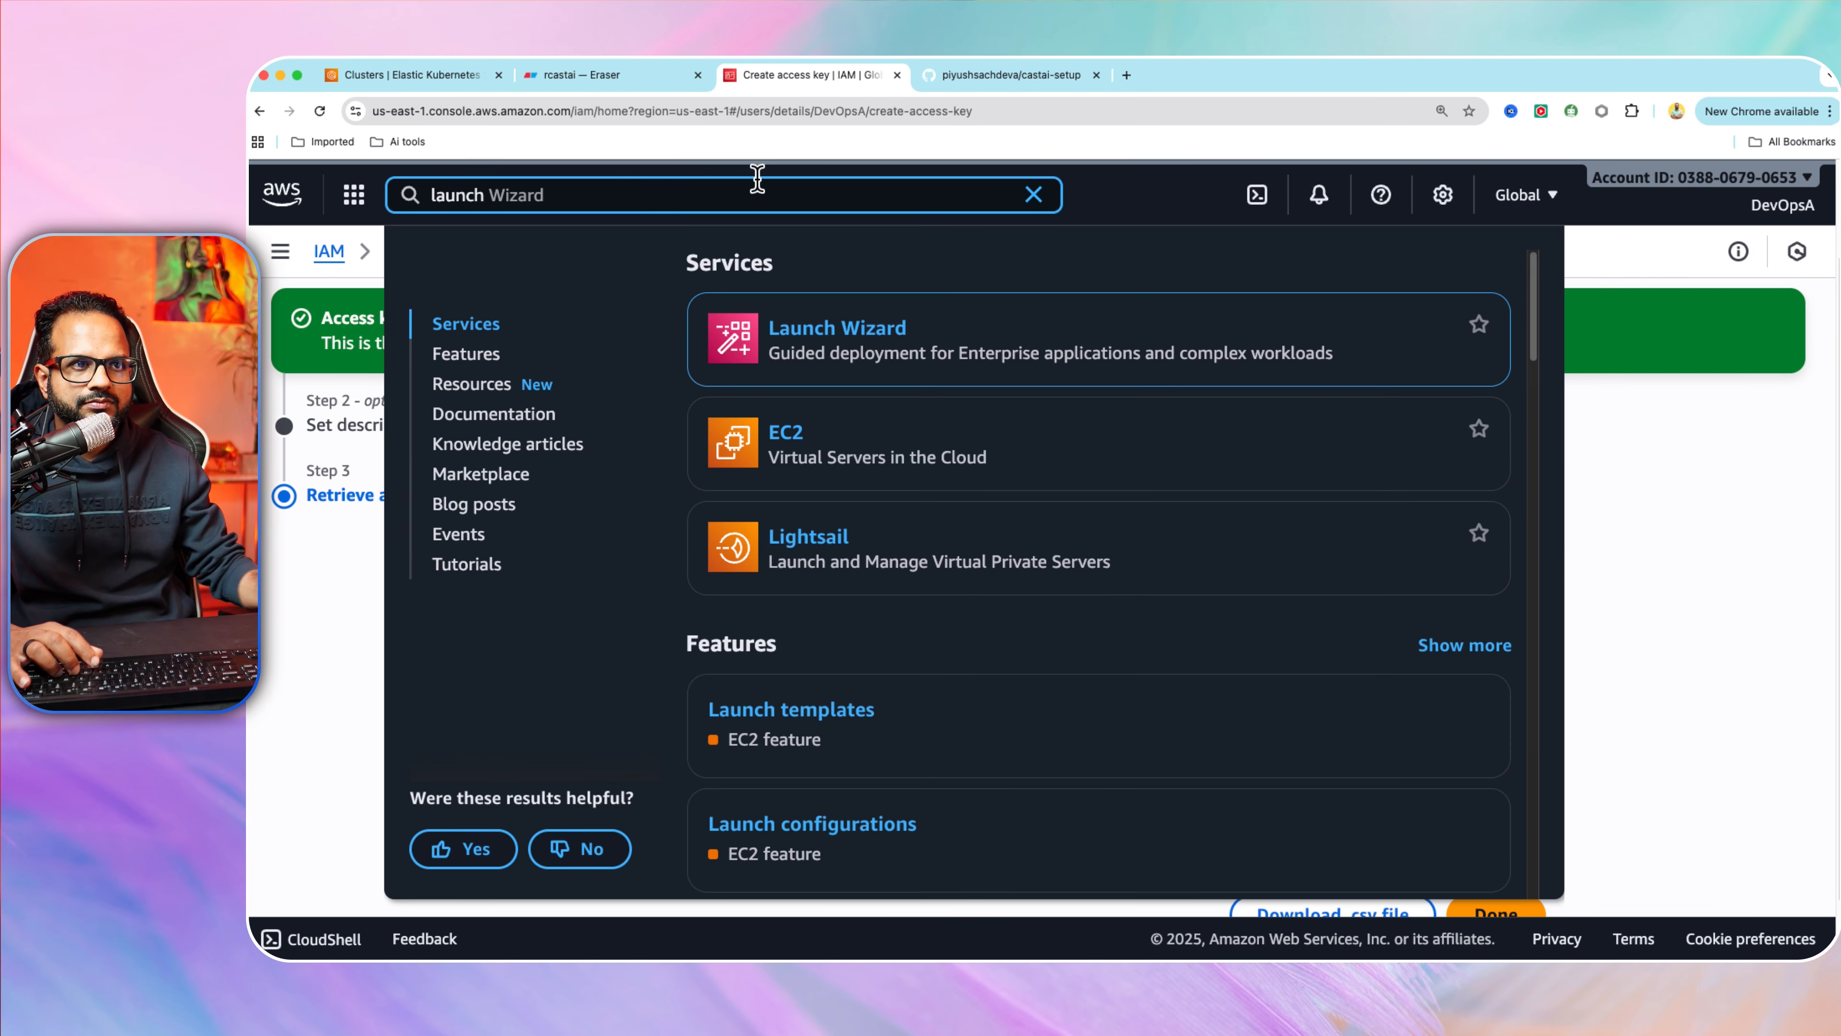
left_click(816, 711)
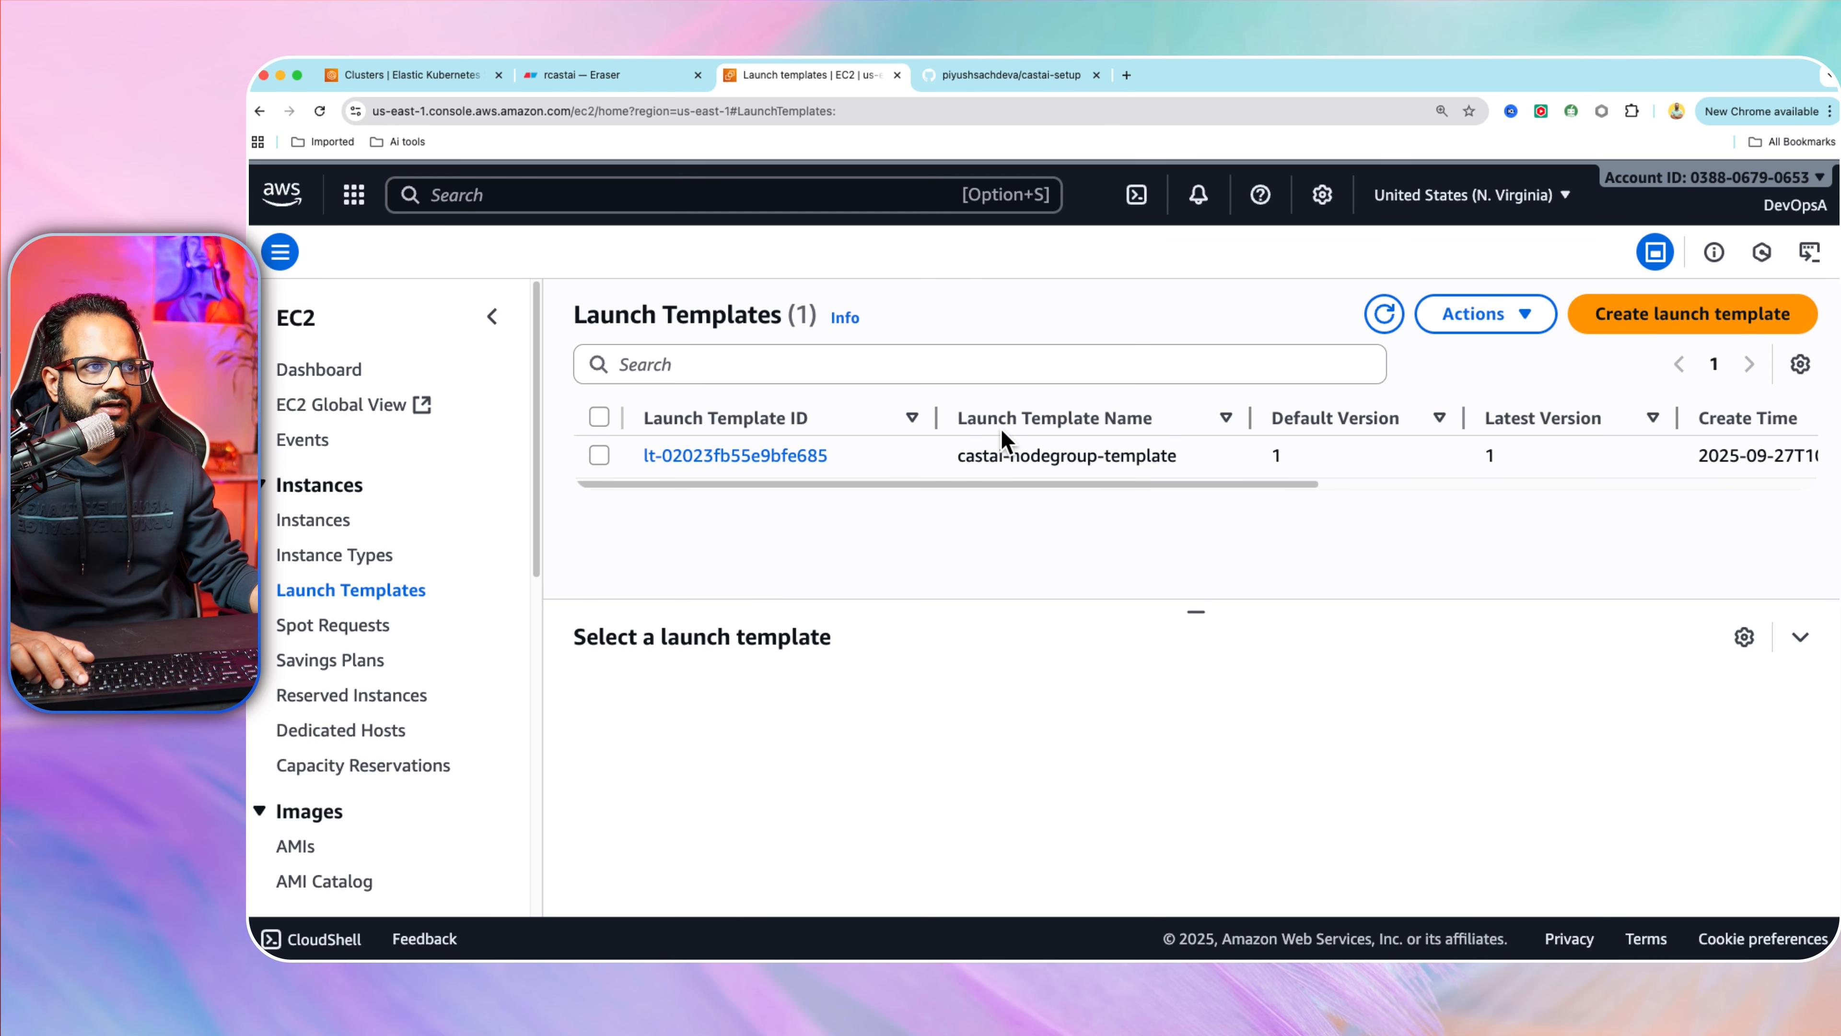
left_click_drag(1171, 483, 1099, 478)
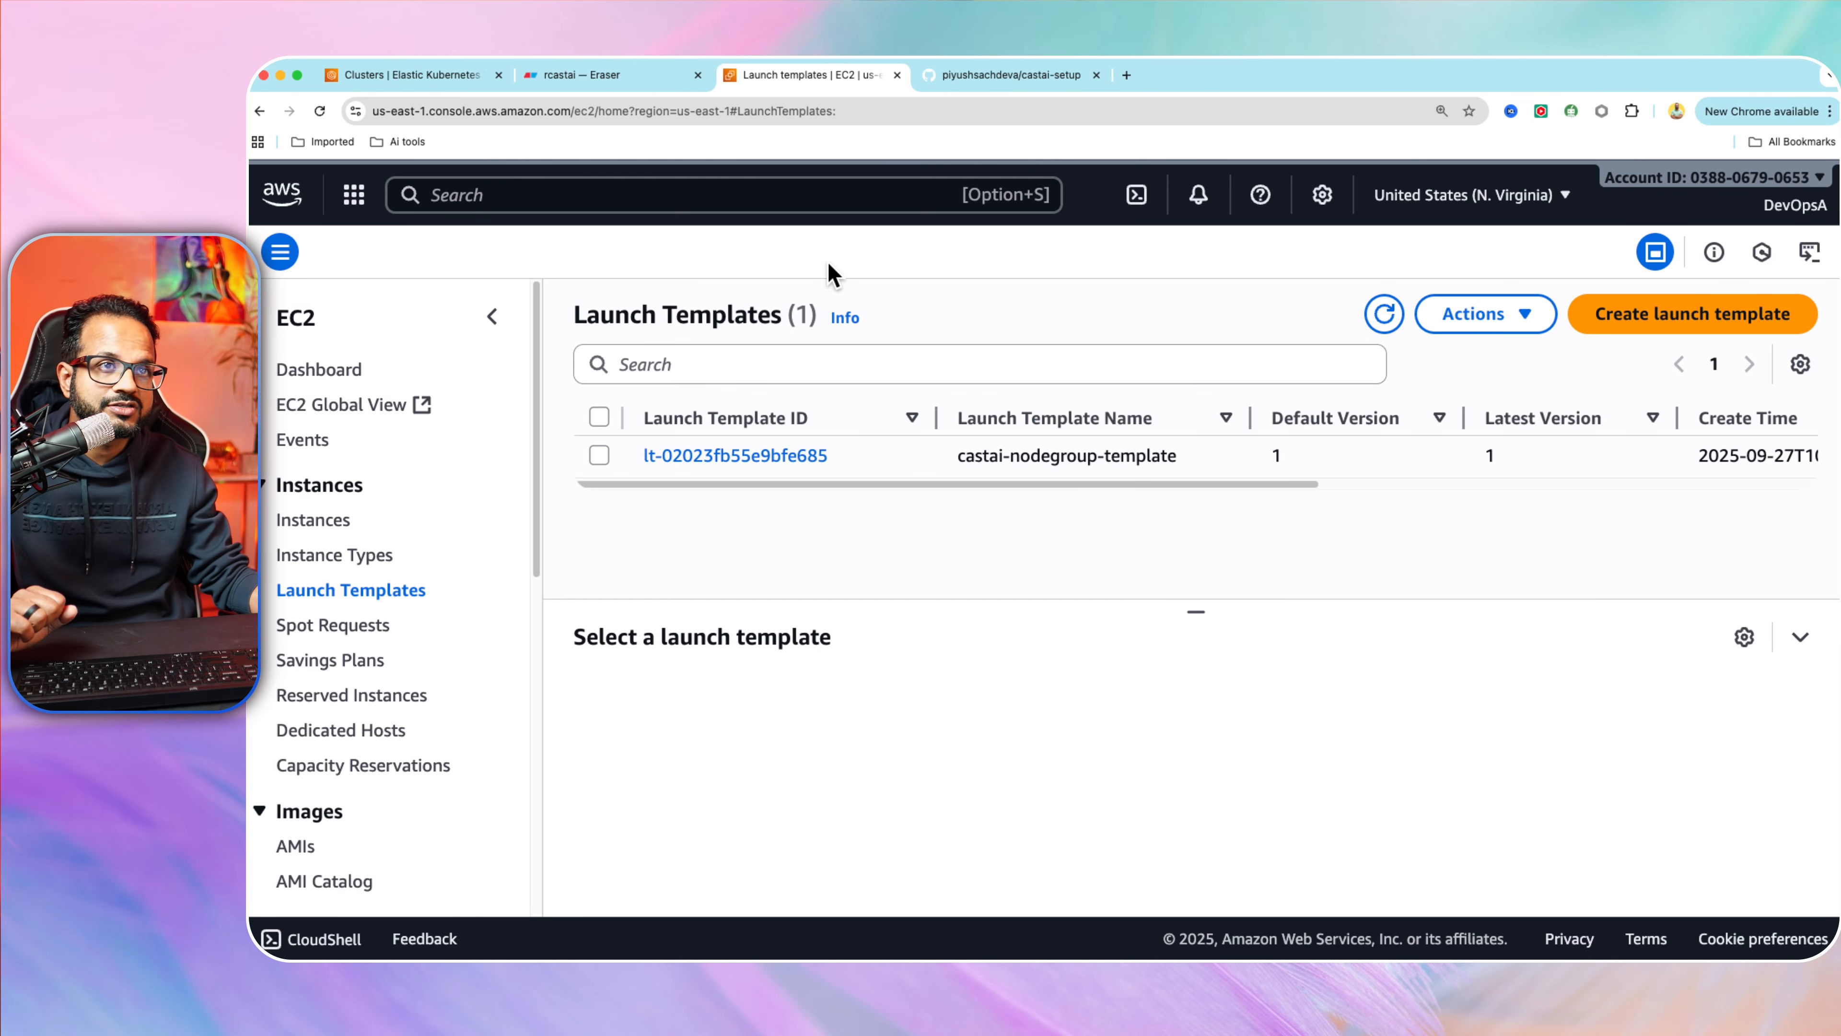
Return to the EKS clusters page, close the region list, and refresh the clusters to check castAi-eks's status.
left_click(419, 75)
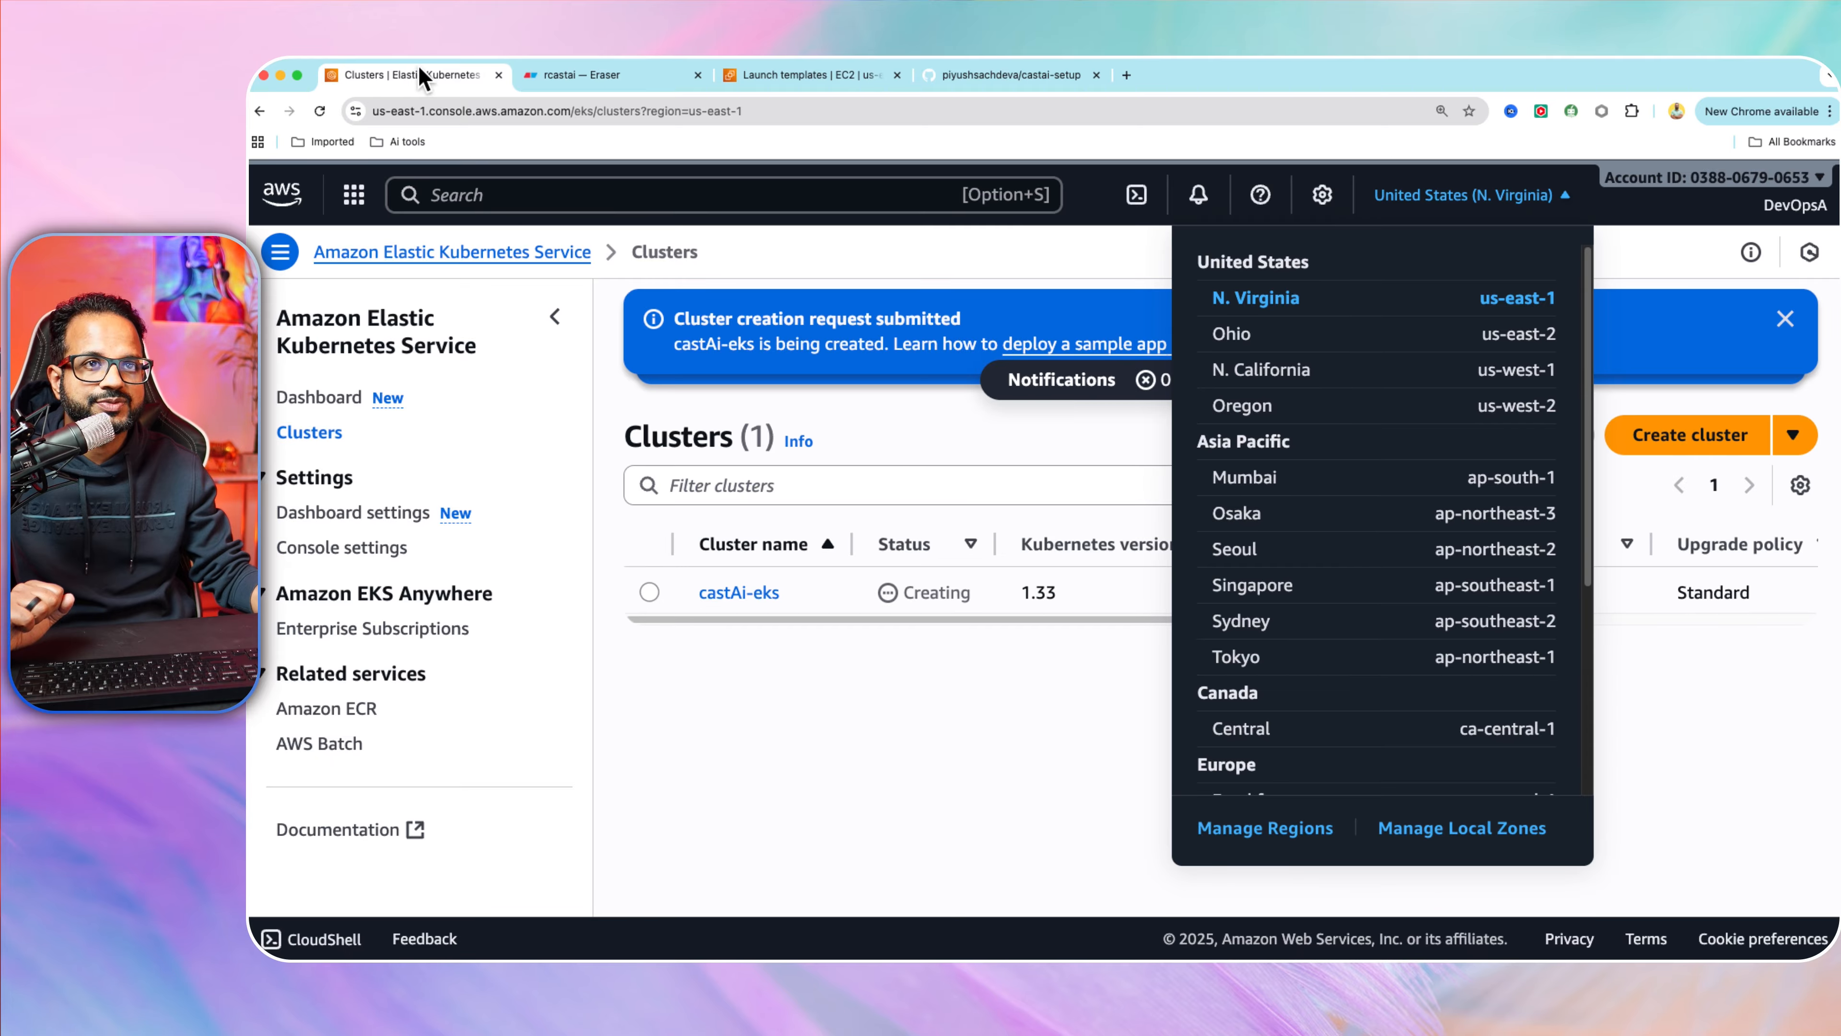
left_click(908, 864)
left_click(1454, 434)
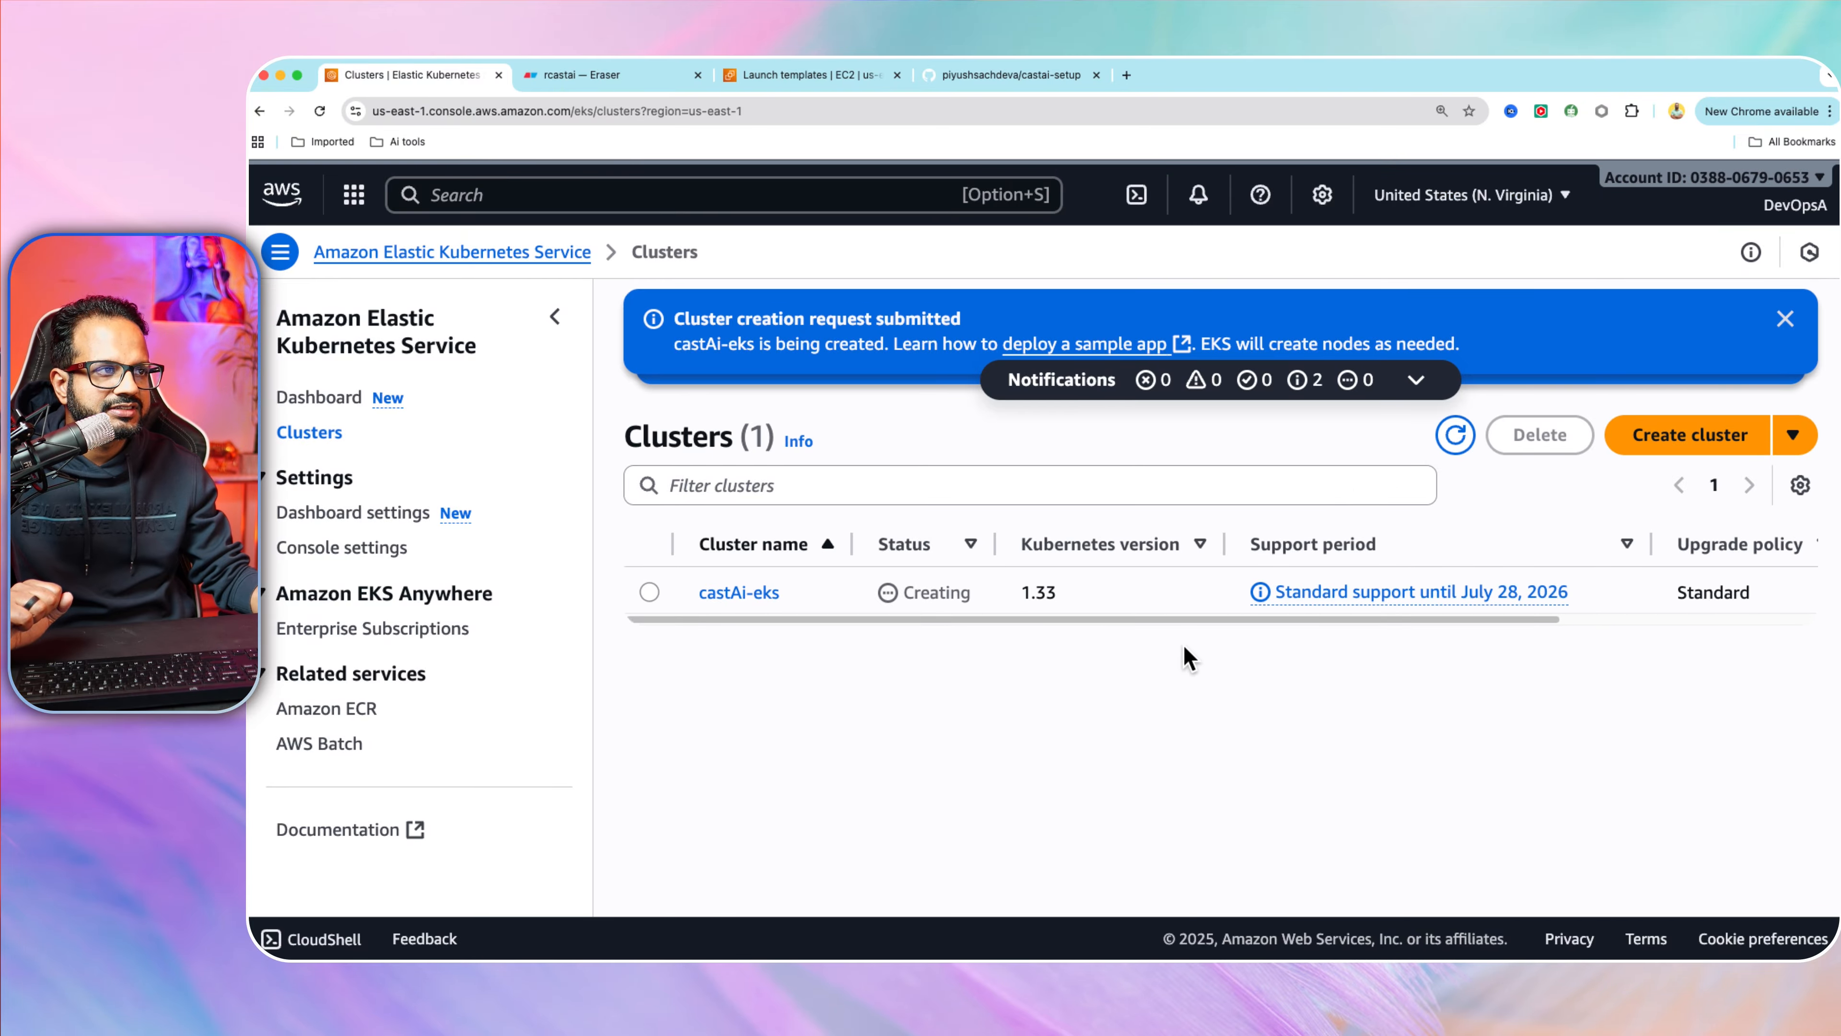
Read the castai-setup README's instructions on GitHub for creating a node group with a custom launch template.
left_click(979, 75)
scroll(750, 827, "down", 10)
scroll(750, 838, "down", 3)
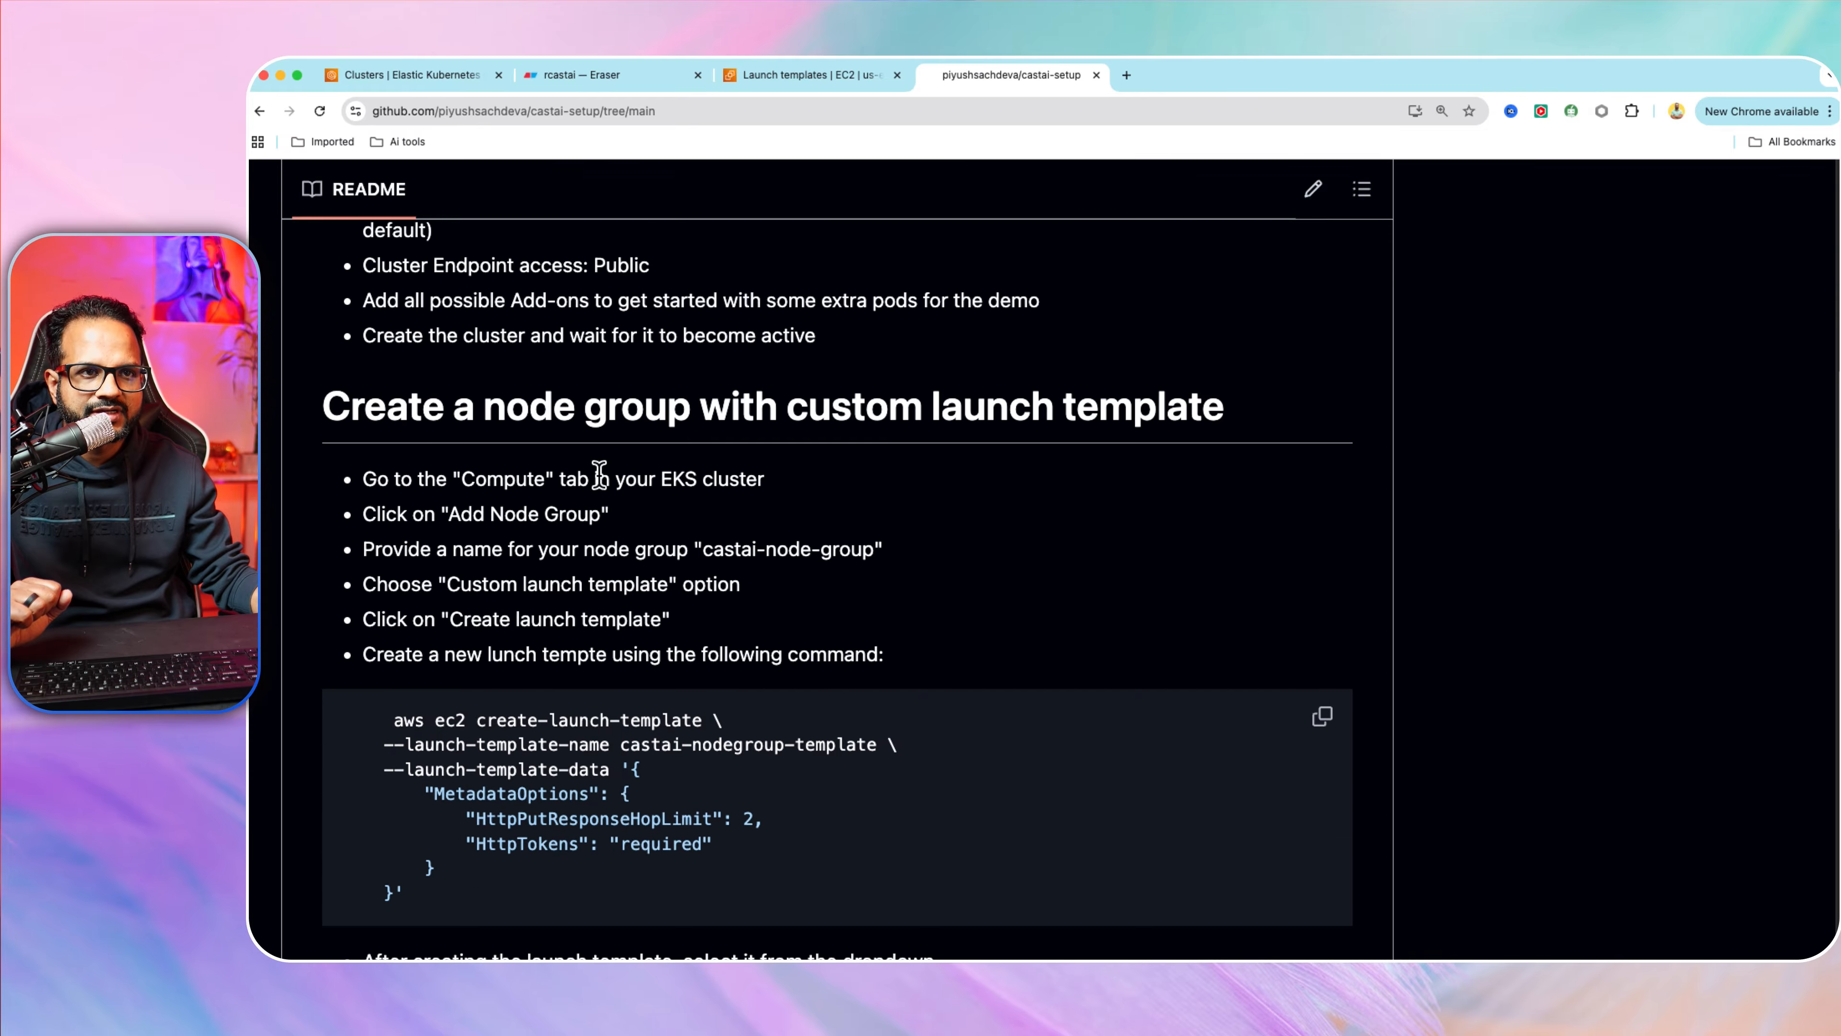
scroll(682, 740, "down", 8)
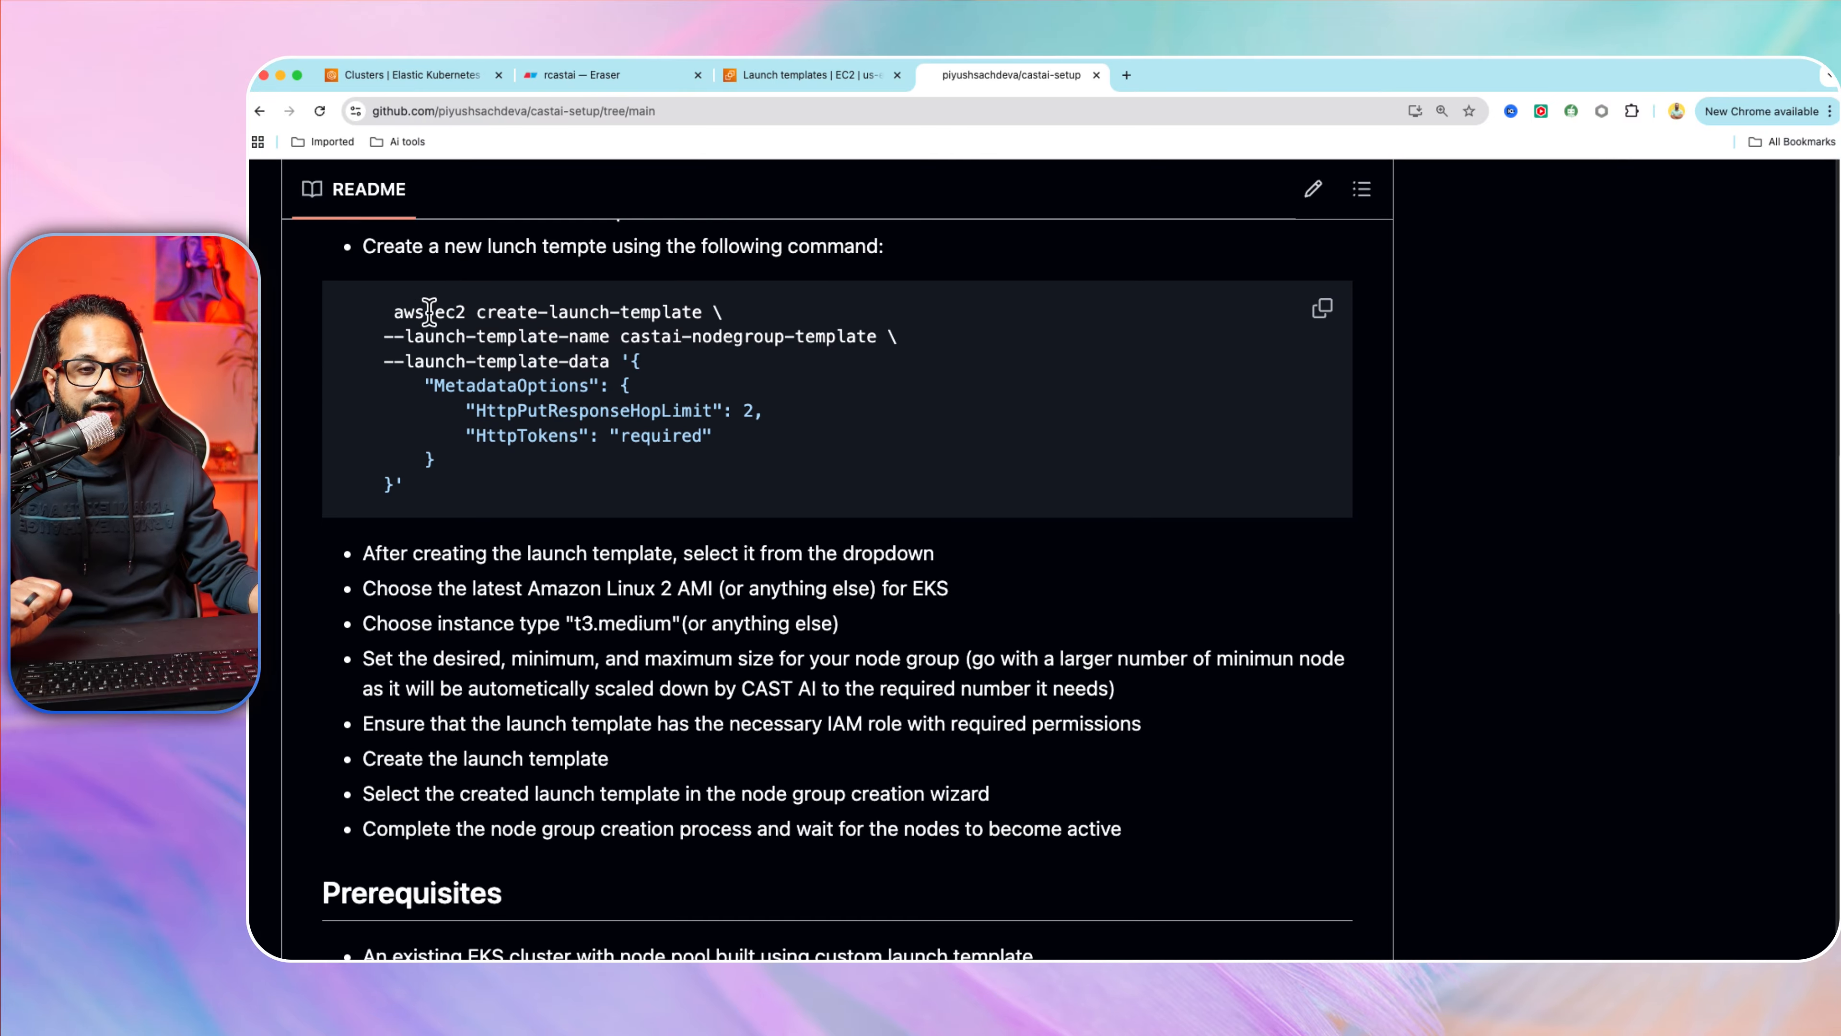
scroll(661, 586, "up", 2)
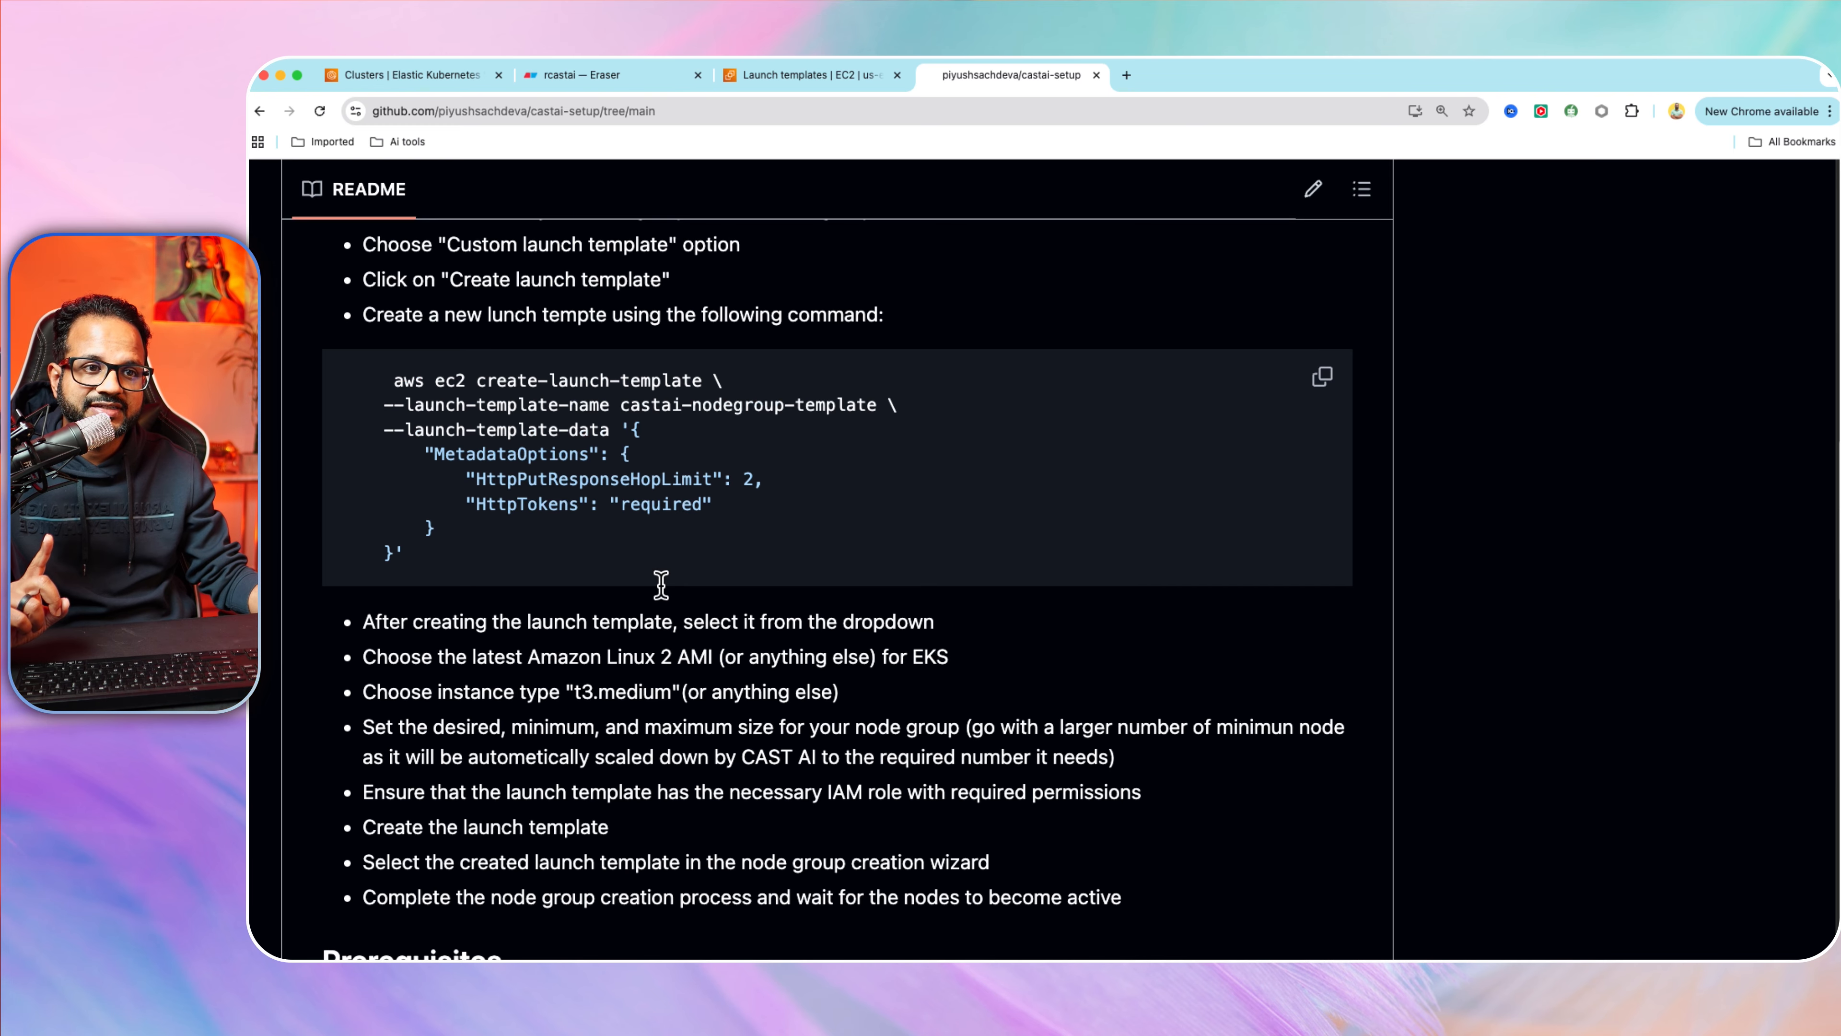
scroll(652, 599, "down", 2)
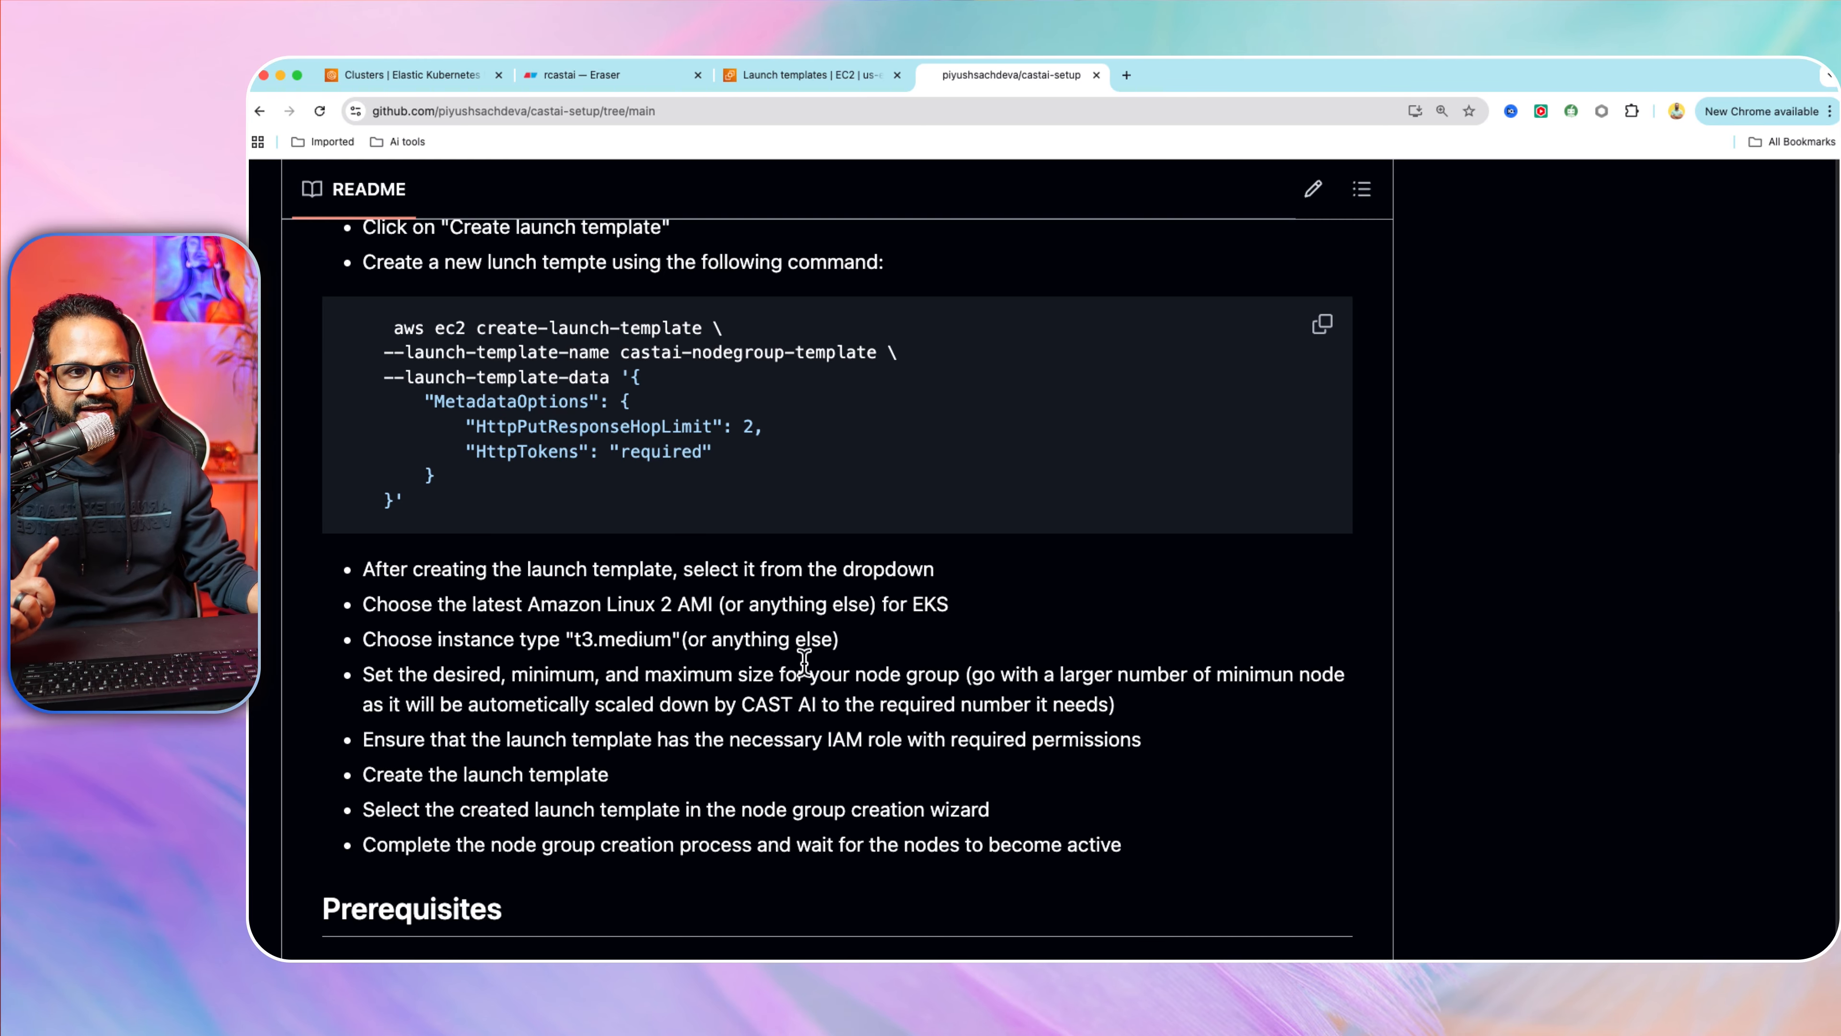
Skim the README's remaining node group instructions, its prerequisites, and the kubectl access command.
scroll(798, 656, "down", 5)
scroll(794, 655, "down", 7)
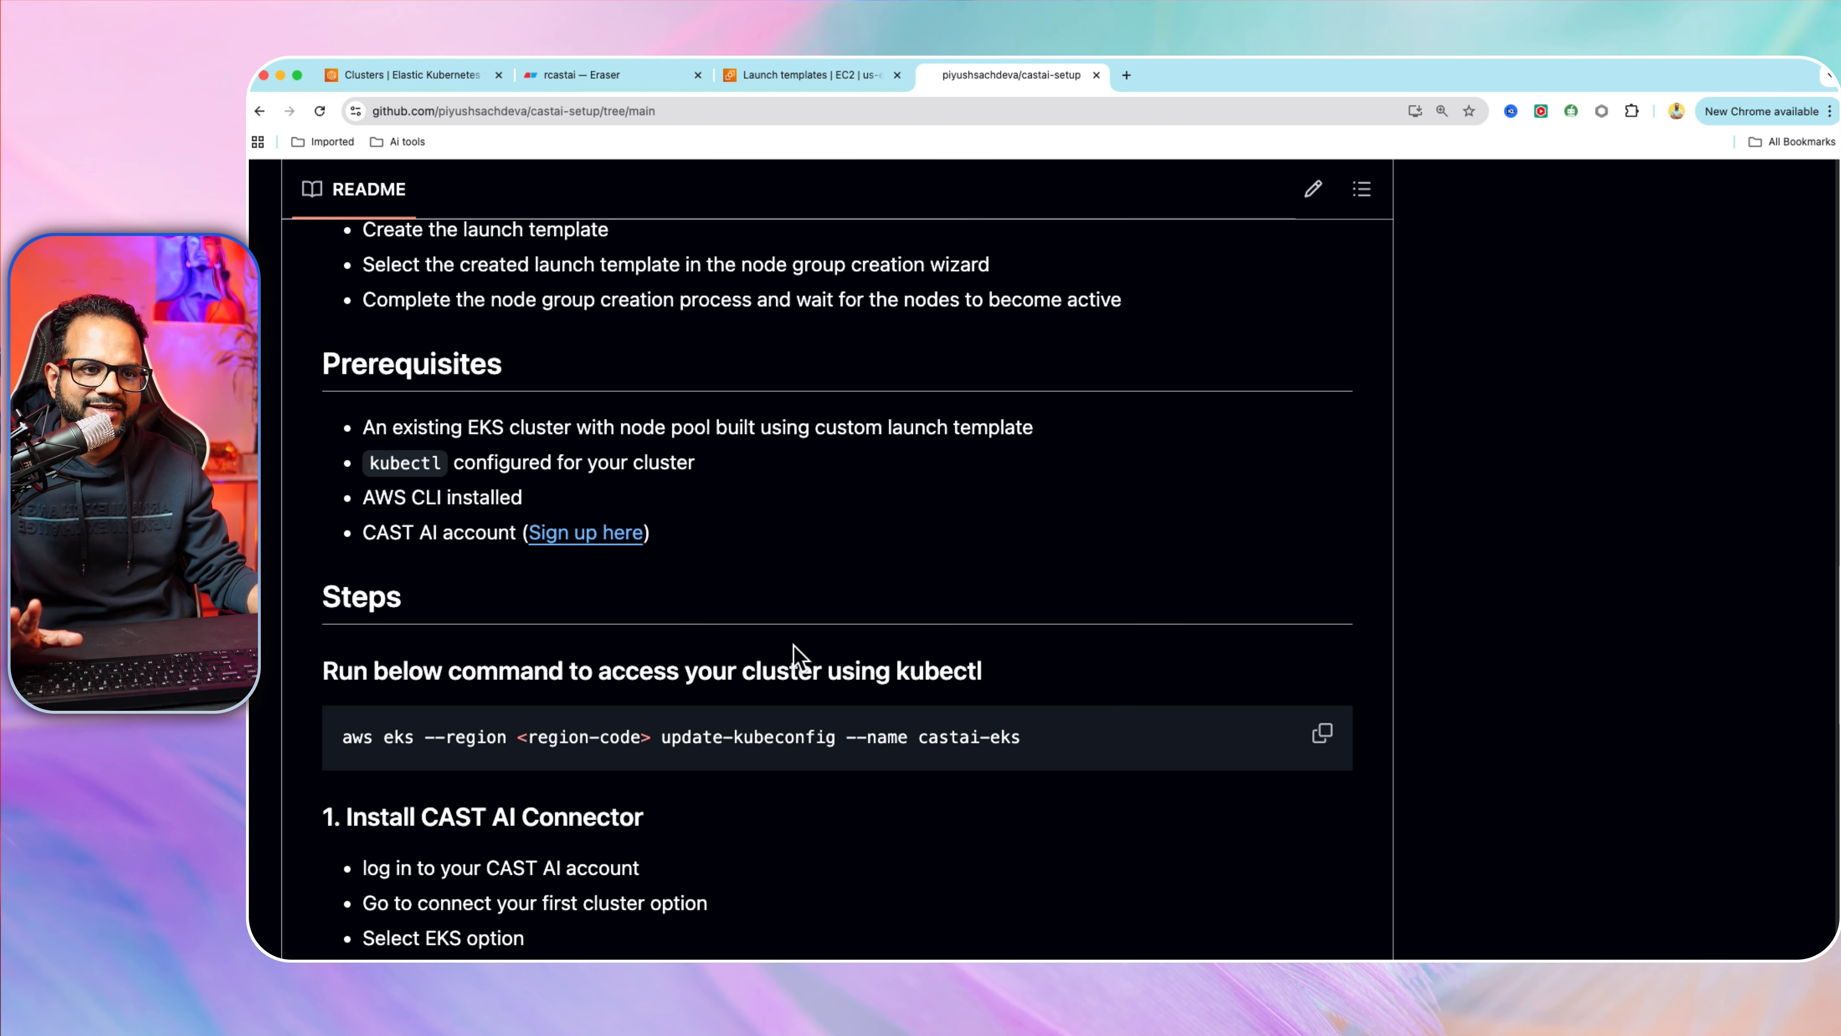
scroll(795, 656, "up", 10)
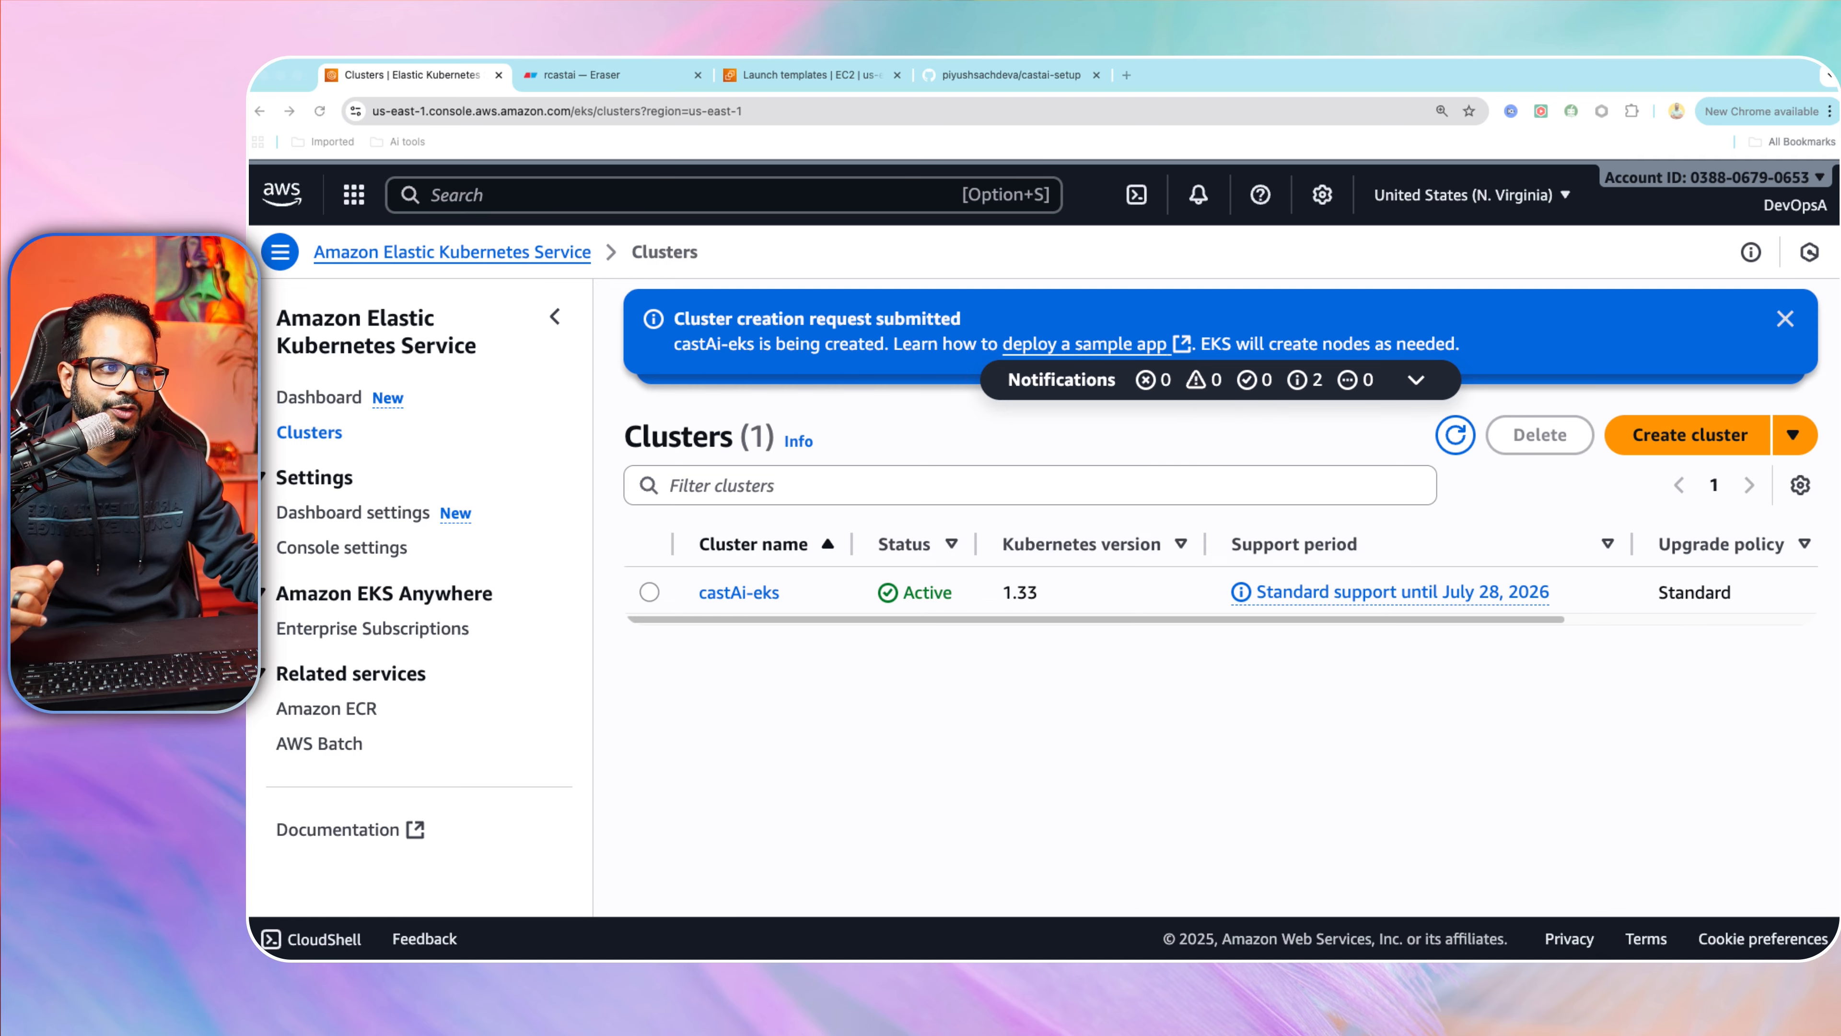
Open the castAi-eks cluster's compute details and examine its nodes, built-in node pools, node groups and Fargate profiles.
left_click(739, 591)
scroll(1089, 741, "down", 3)
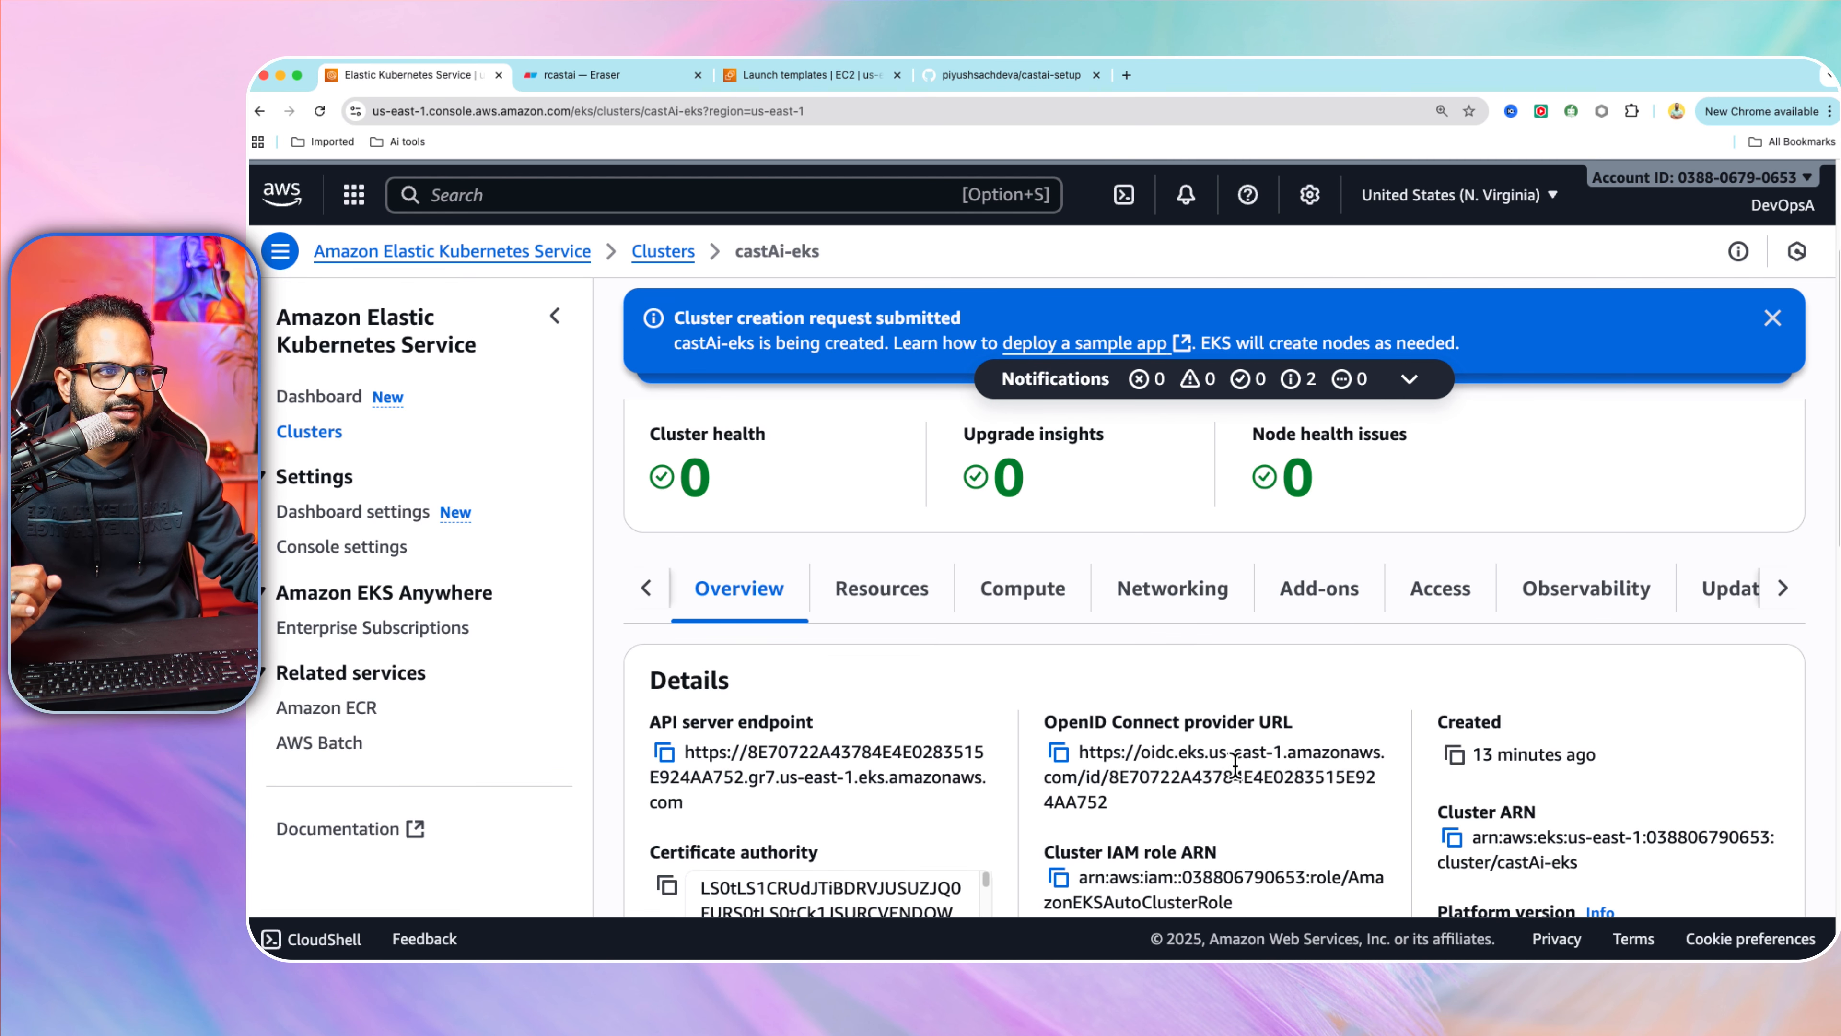
left_click(1025, 599)
scroll(1179, 719, "down", 3)
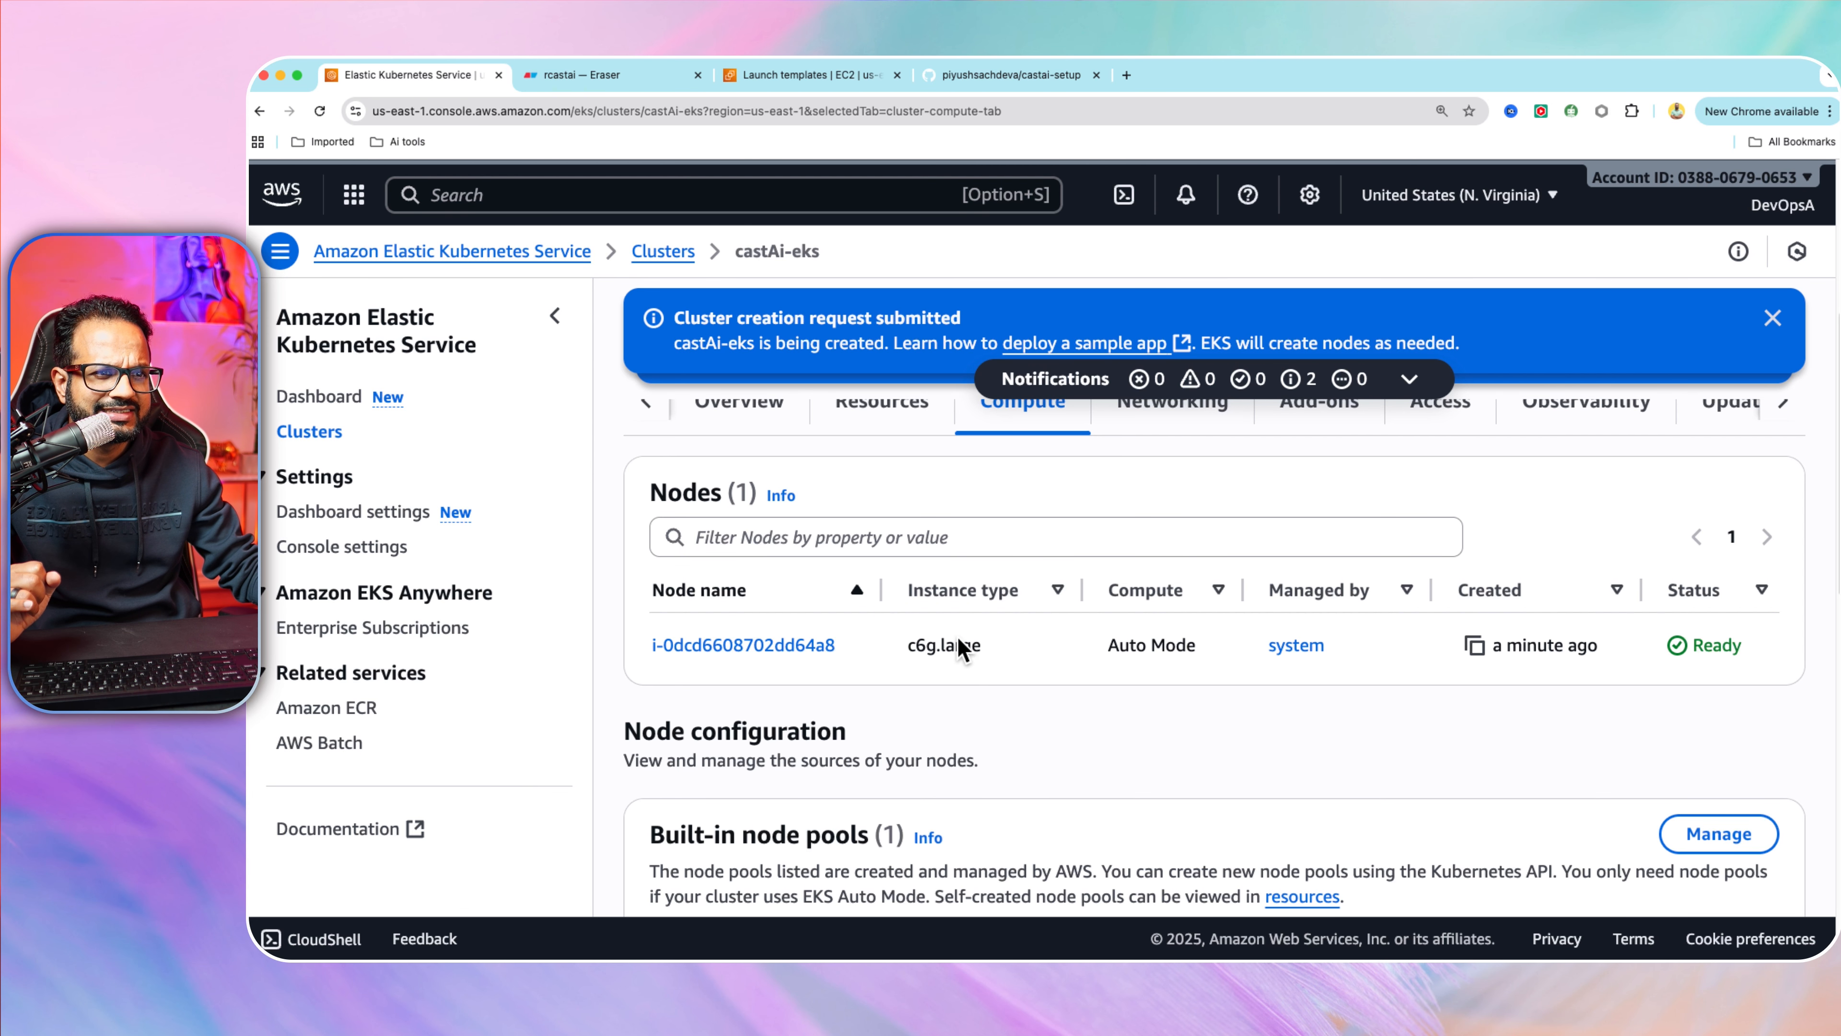
scroll(1191, 713, "down", 1)
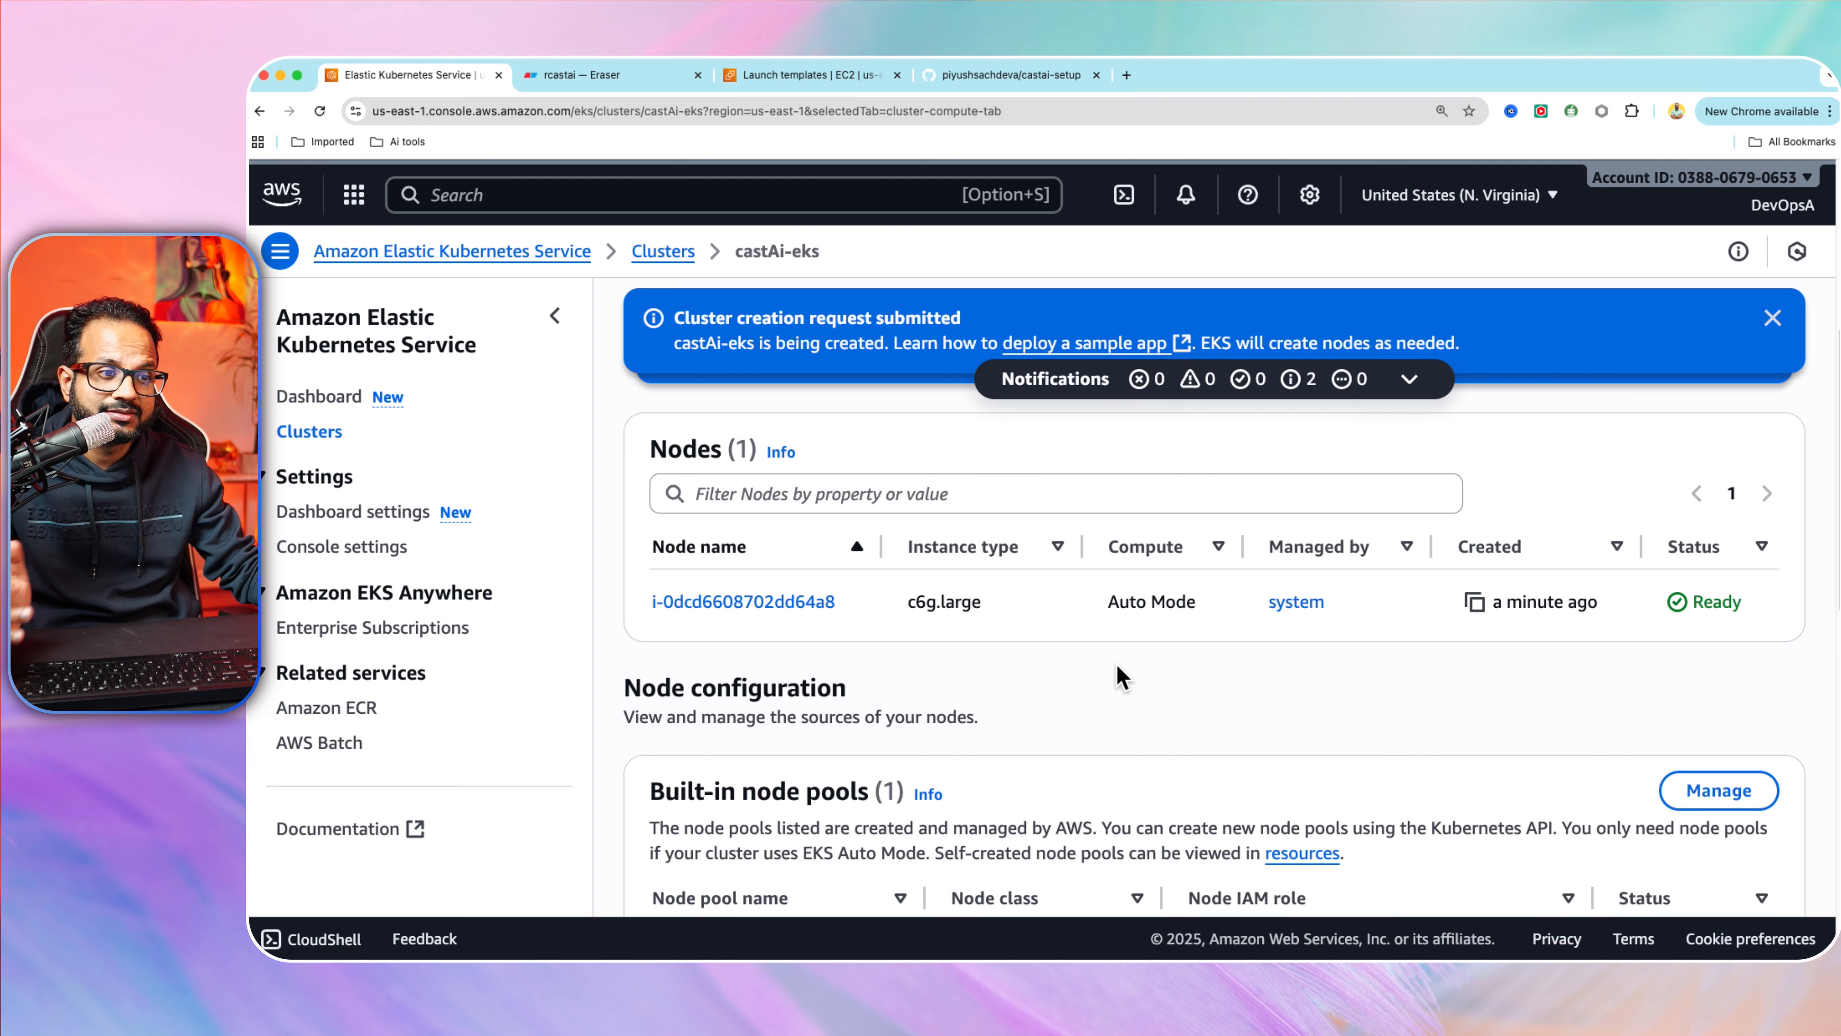
scroll(1122, 664, "down", 5)
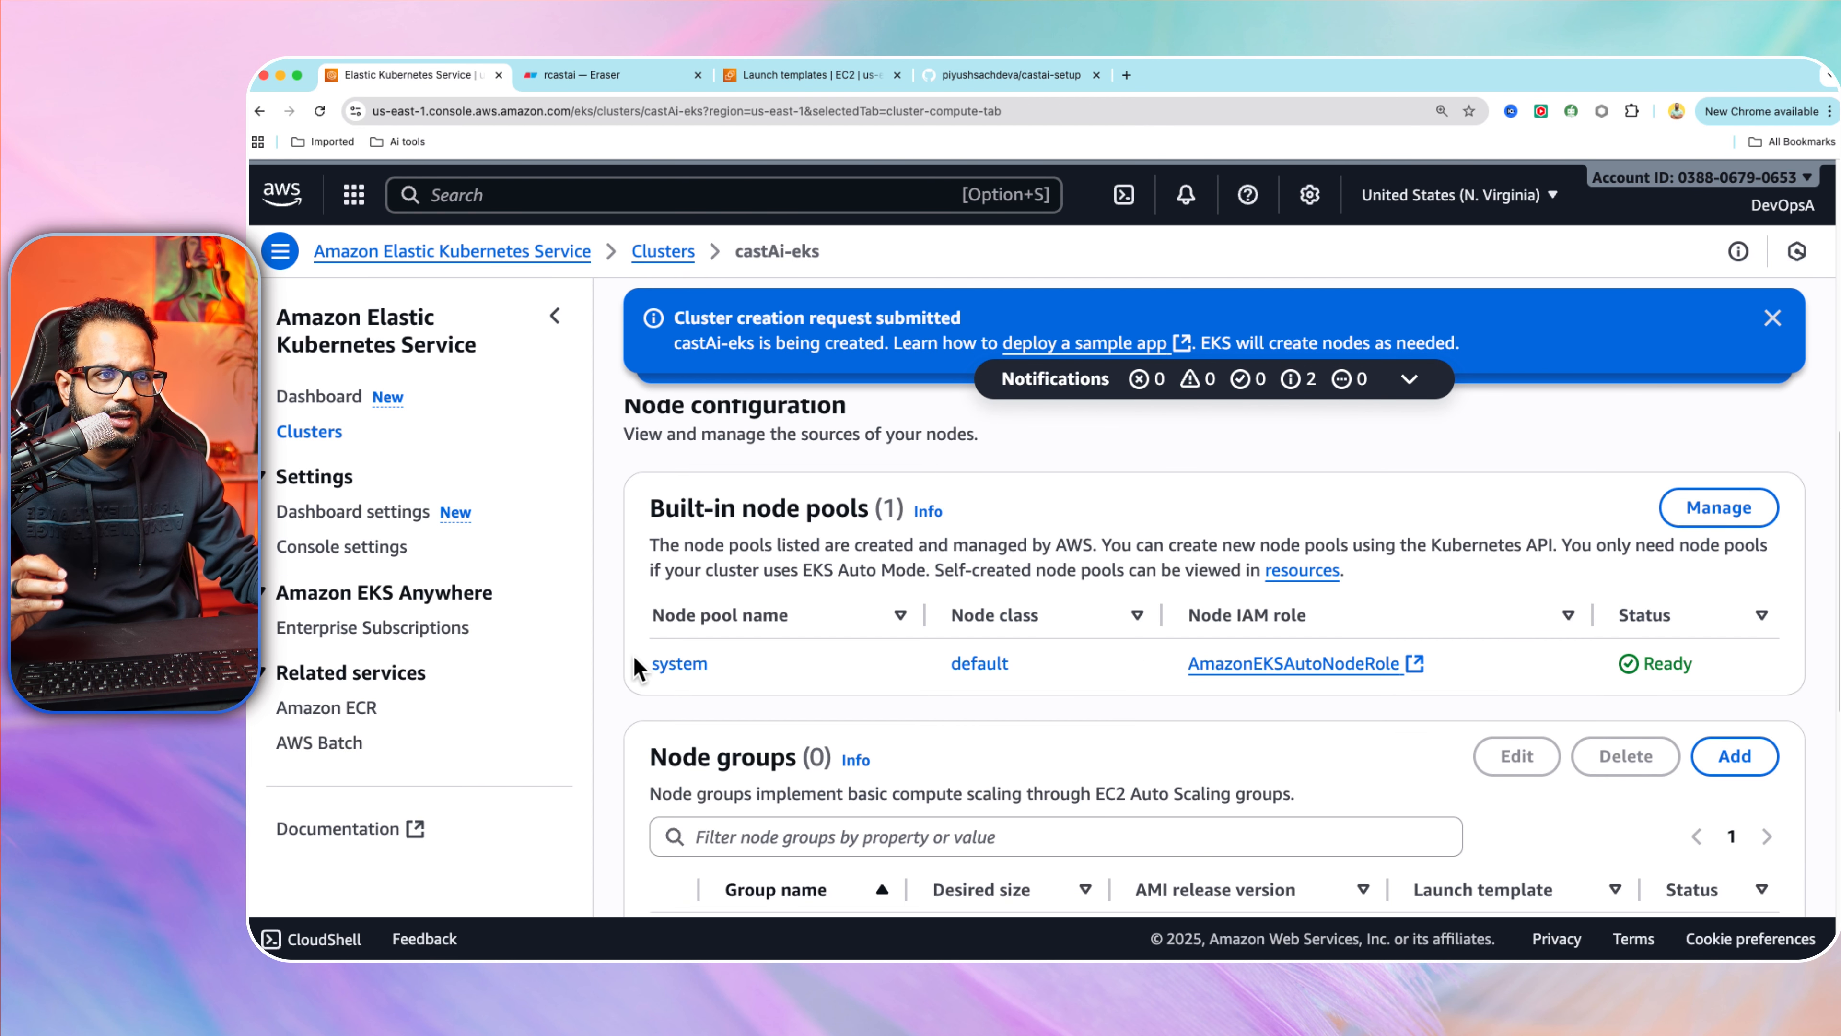
scroll(916, 682, "down", 3)
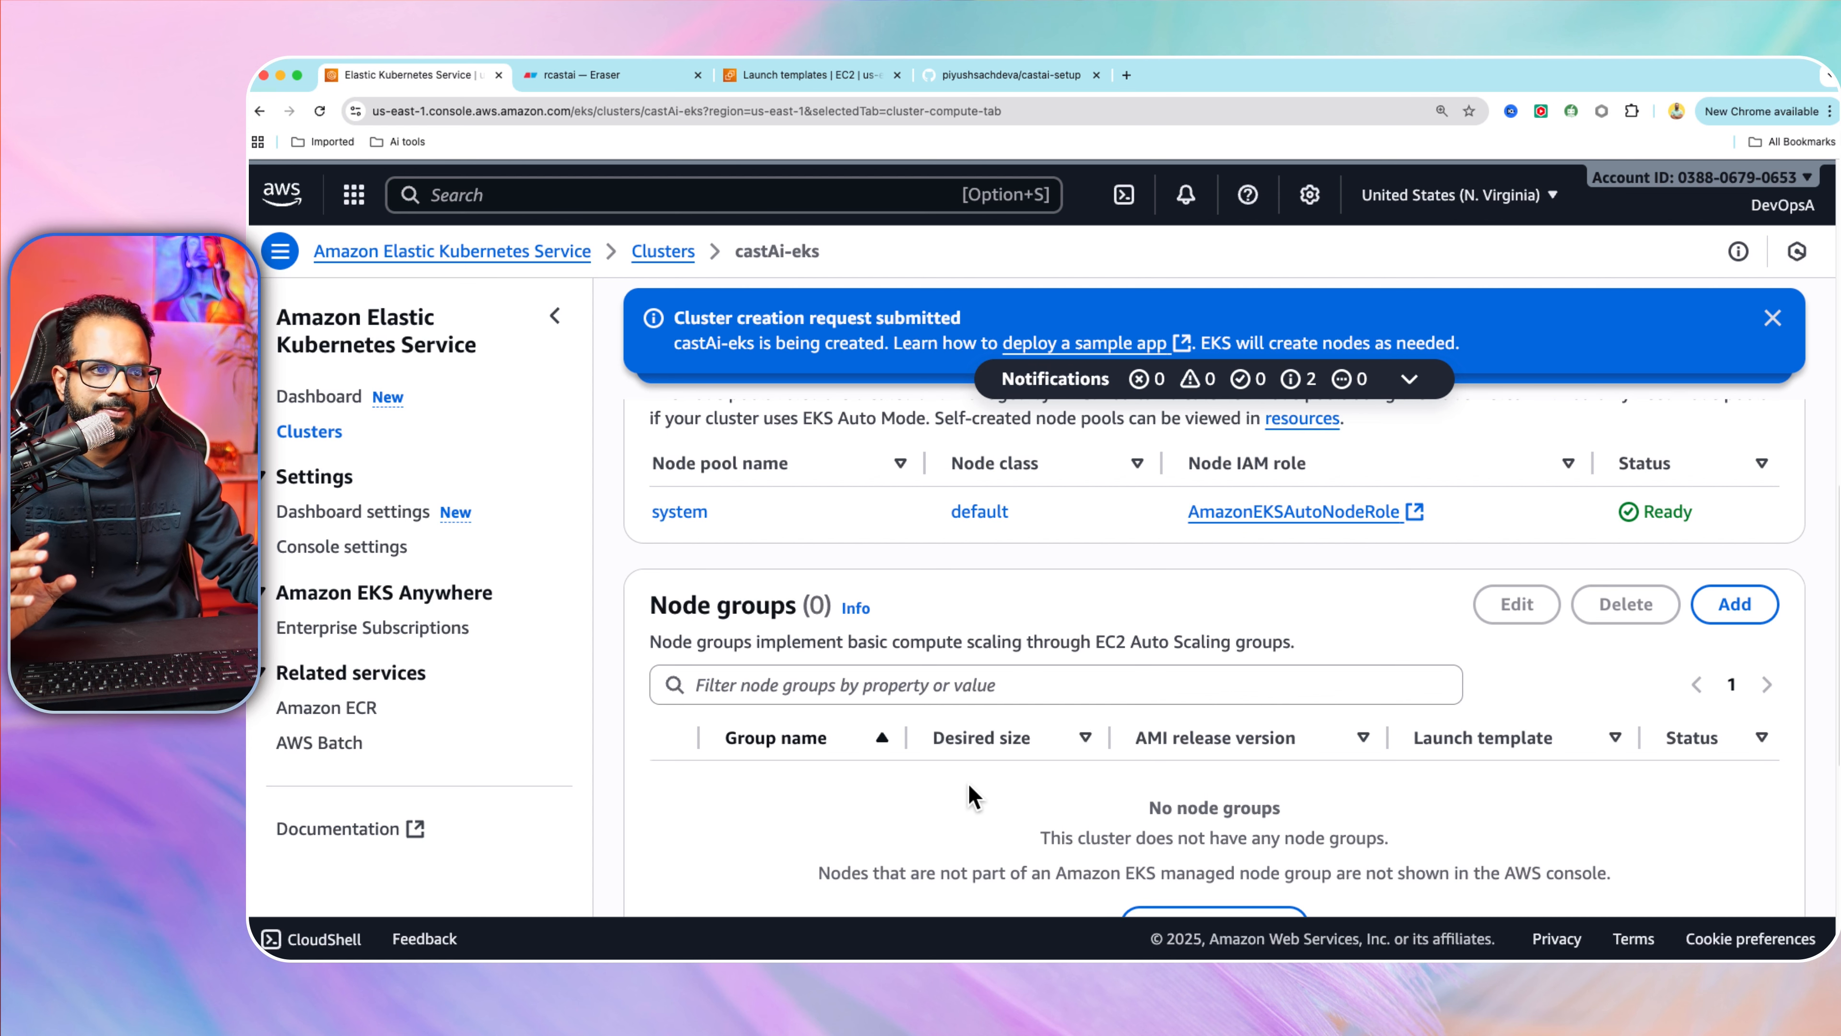
scroll(972, 796, "down", 2)
scroll(972, 796, "down", 6)
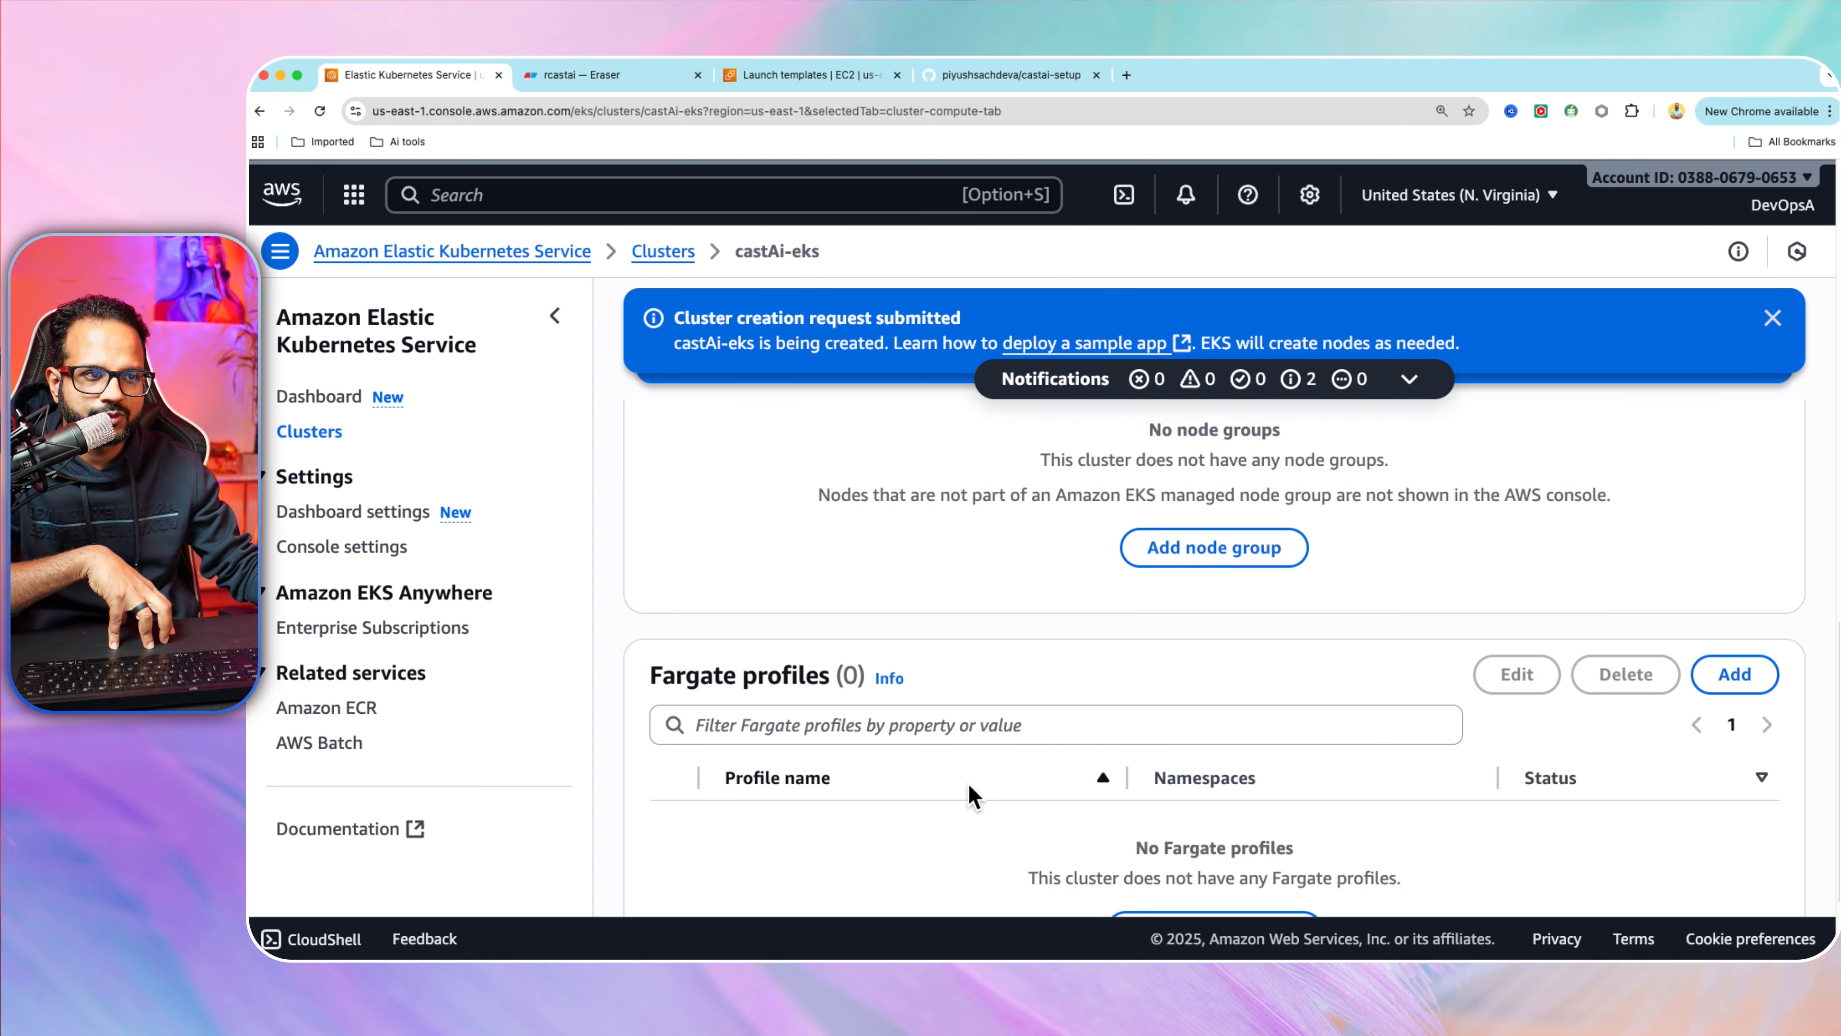
scroll(972, 796, "up", 3)
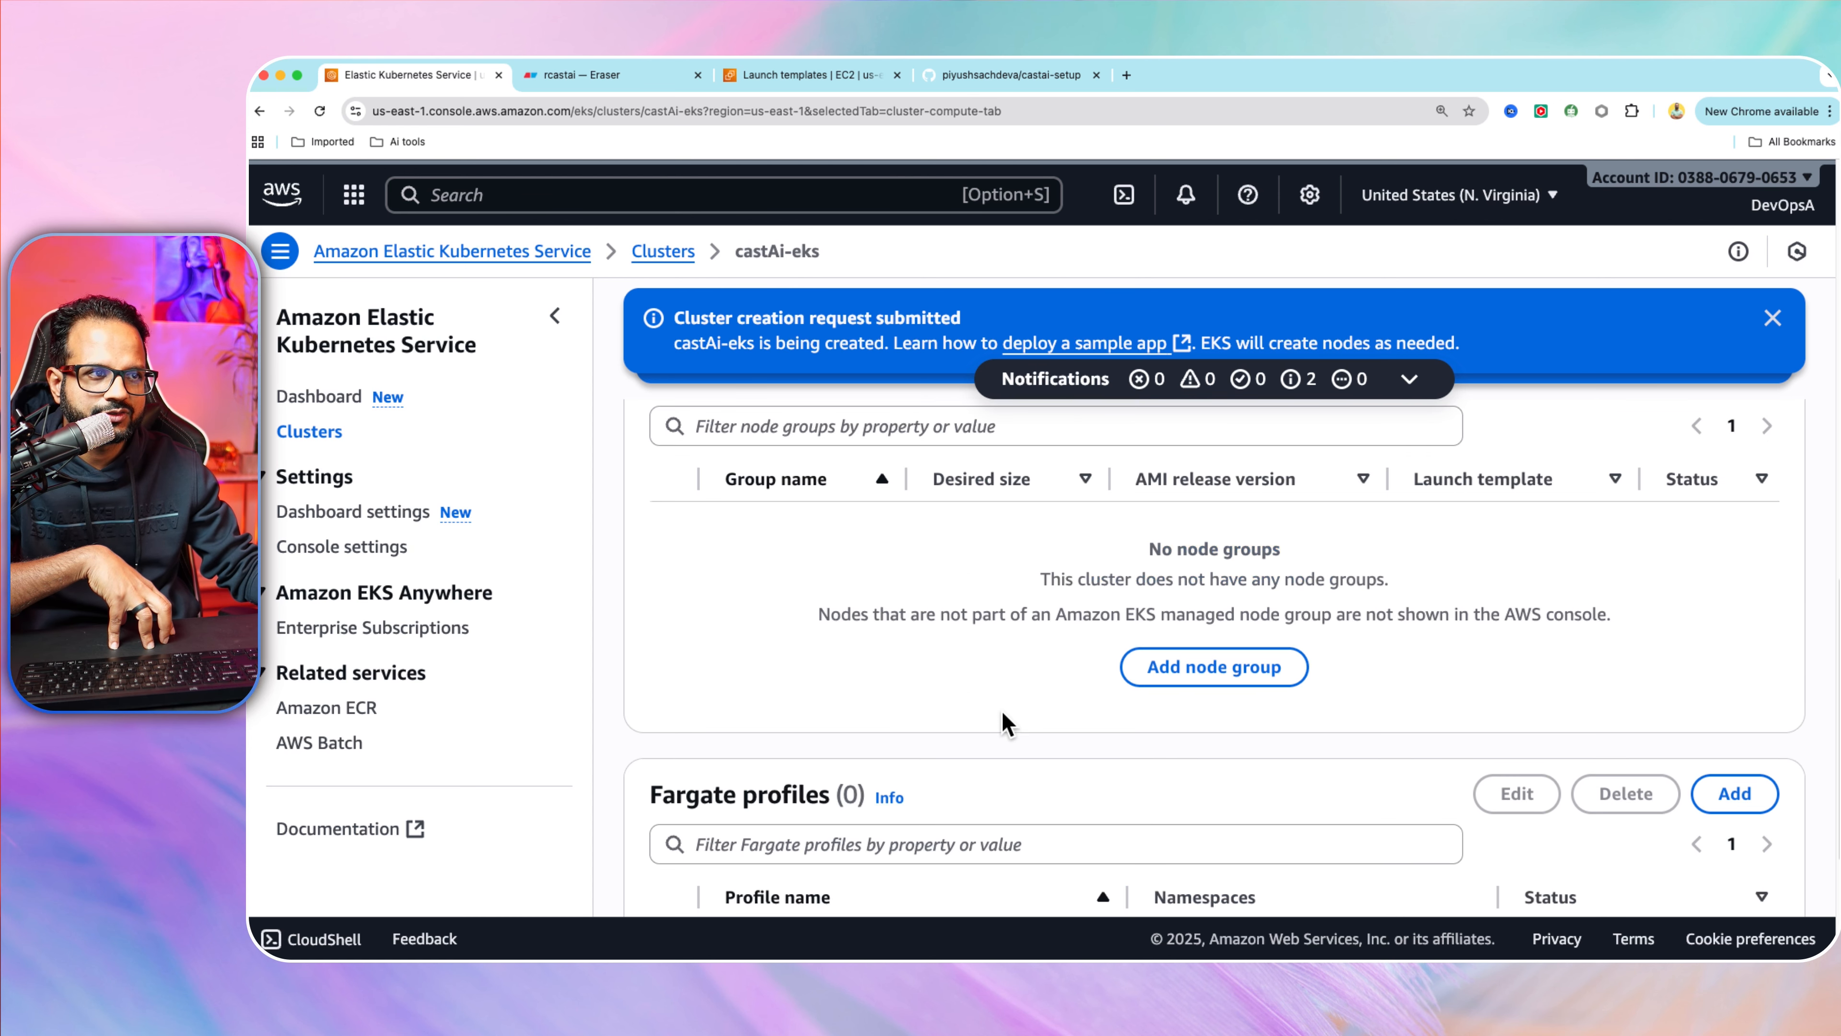
Start adding a node group to castAi-eks, name it workers, and assign node-role as its node IAM role.
left_click(1226, 664)
scroll(1216, 658, "down", 5)
scroll(810, 515, "up", 2)
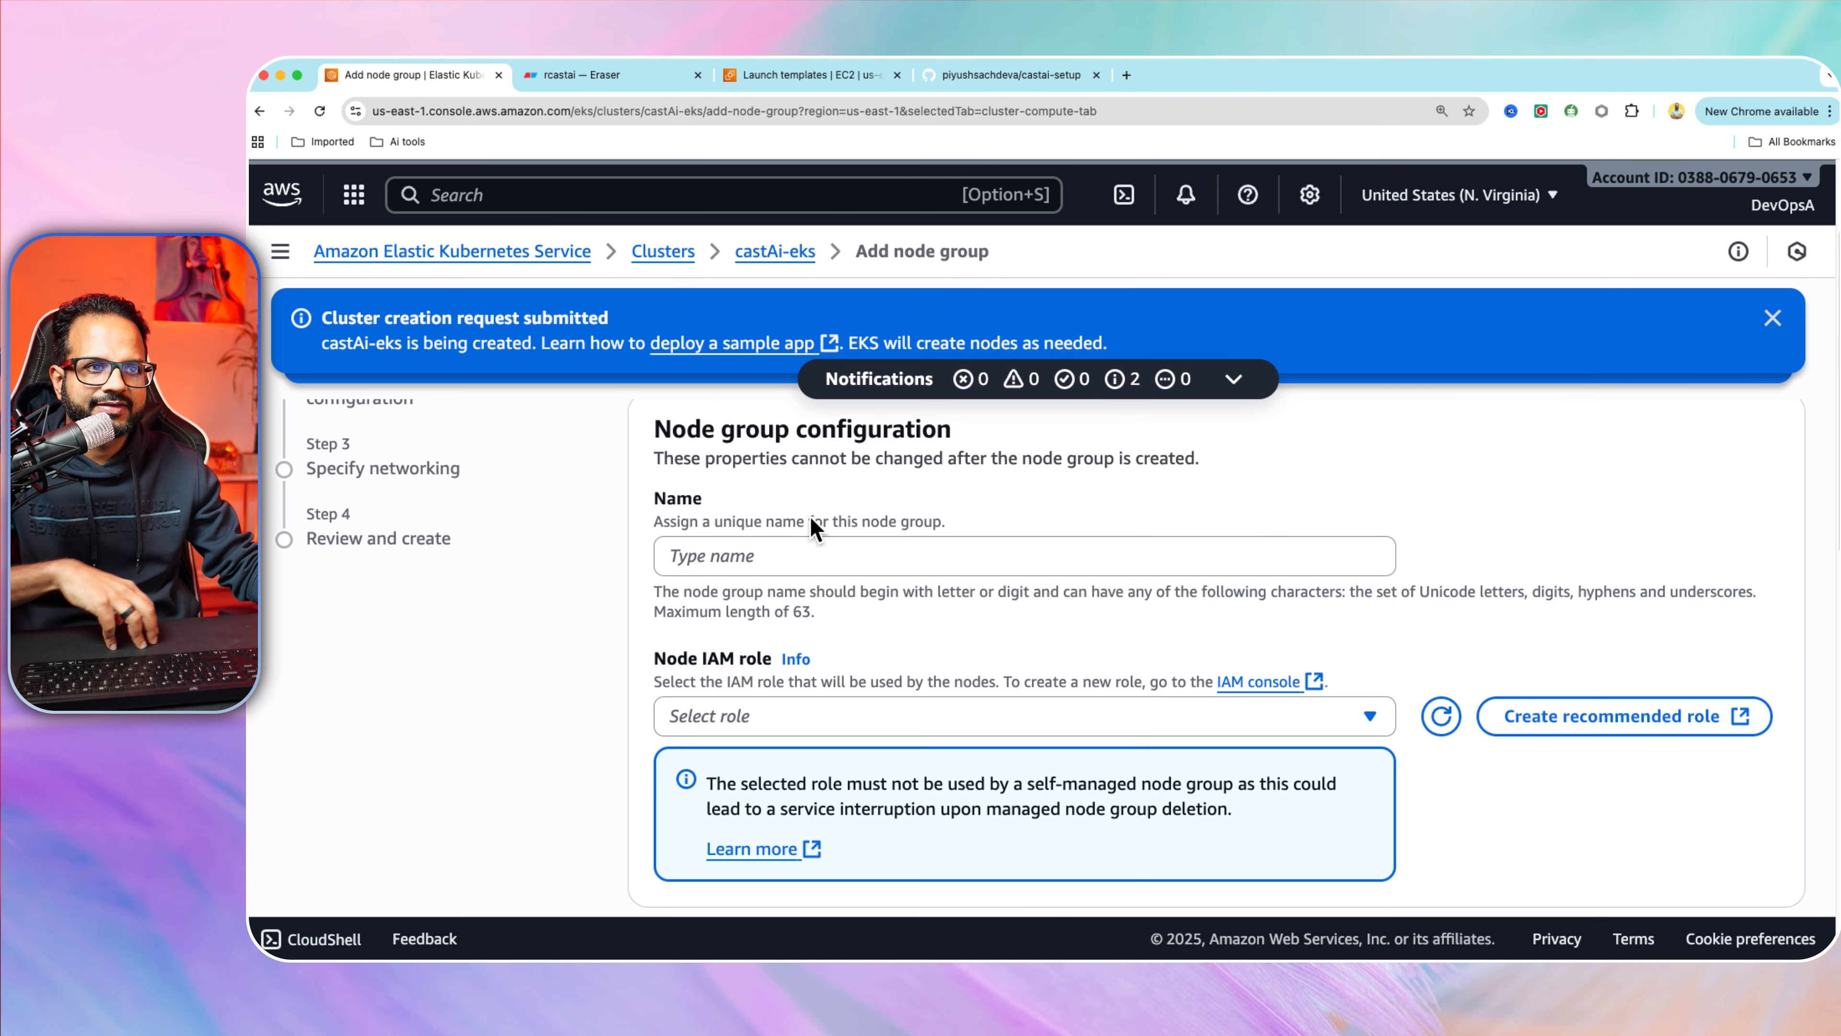
left_click(787, 551)
type("workers")
scroll(927, 596, "down", 1)
scroll(928, 596, "down", 1)
left_click(875, 665)
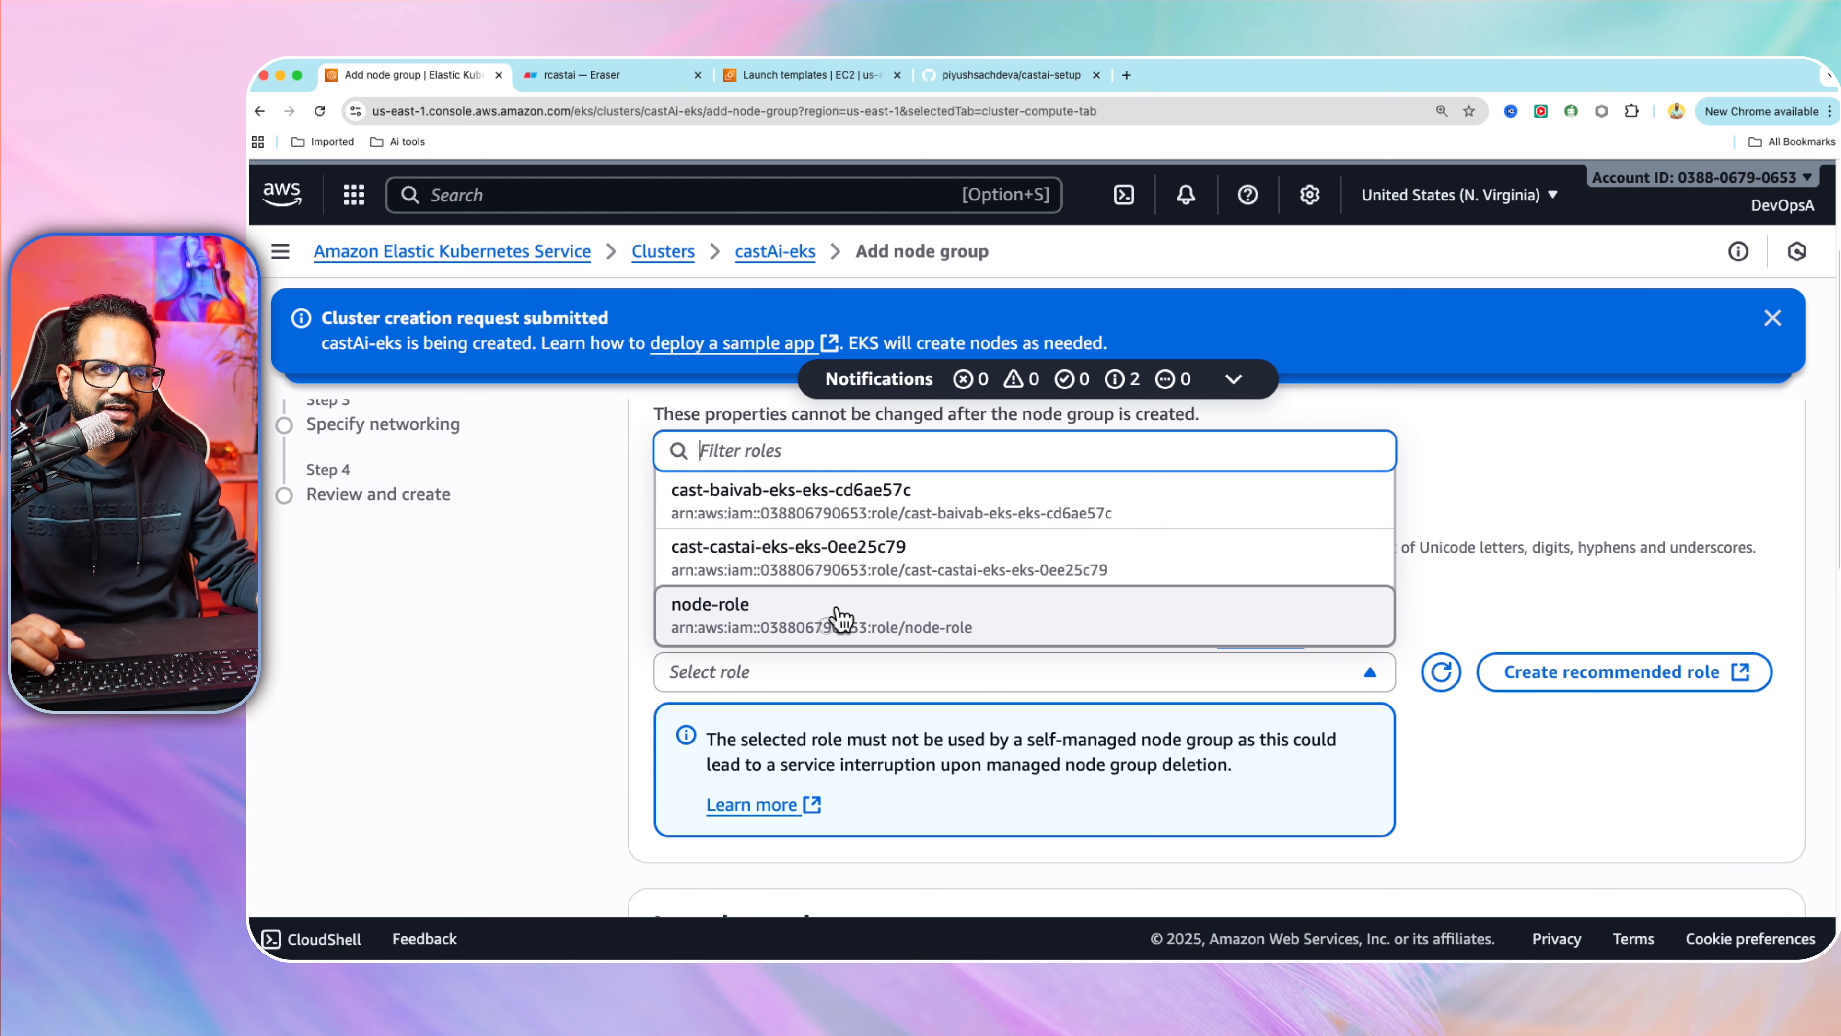
left_click(841, 617)
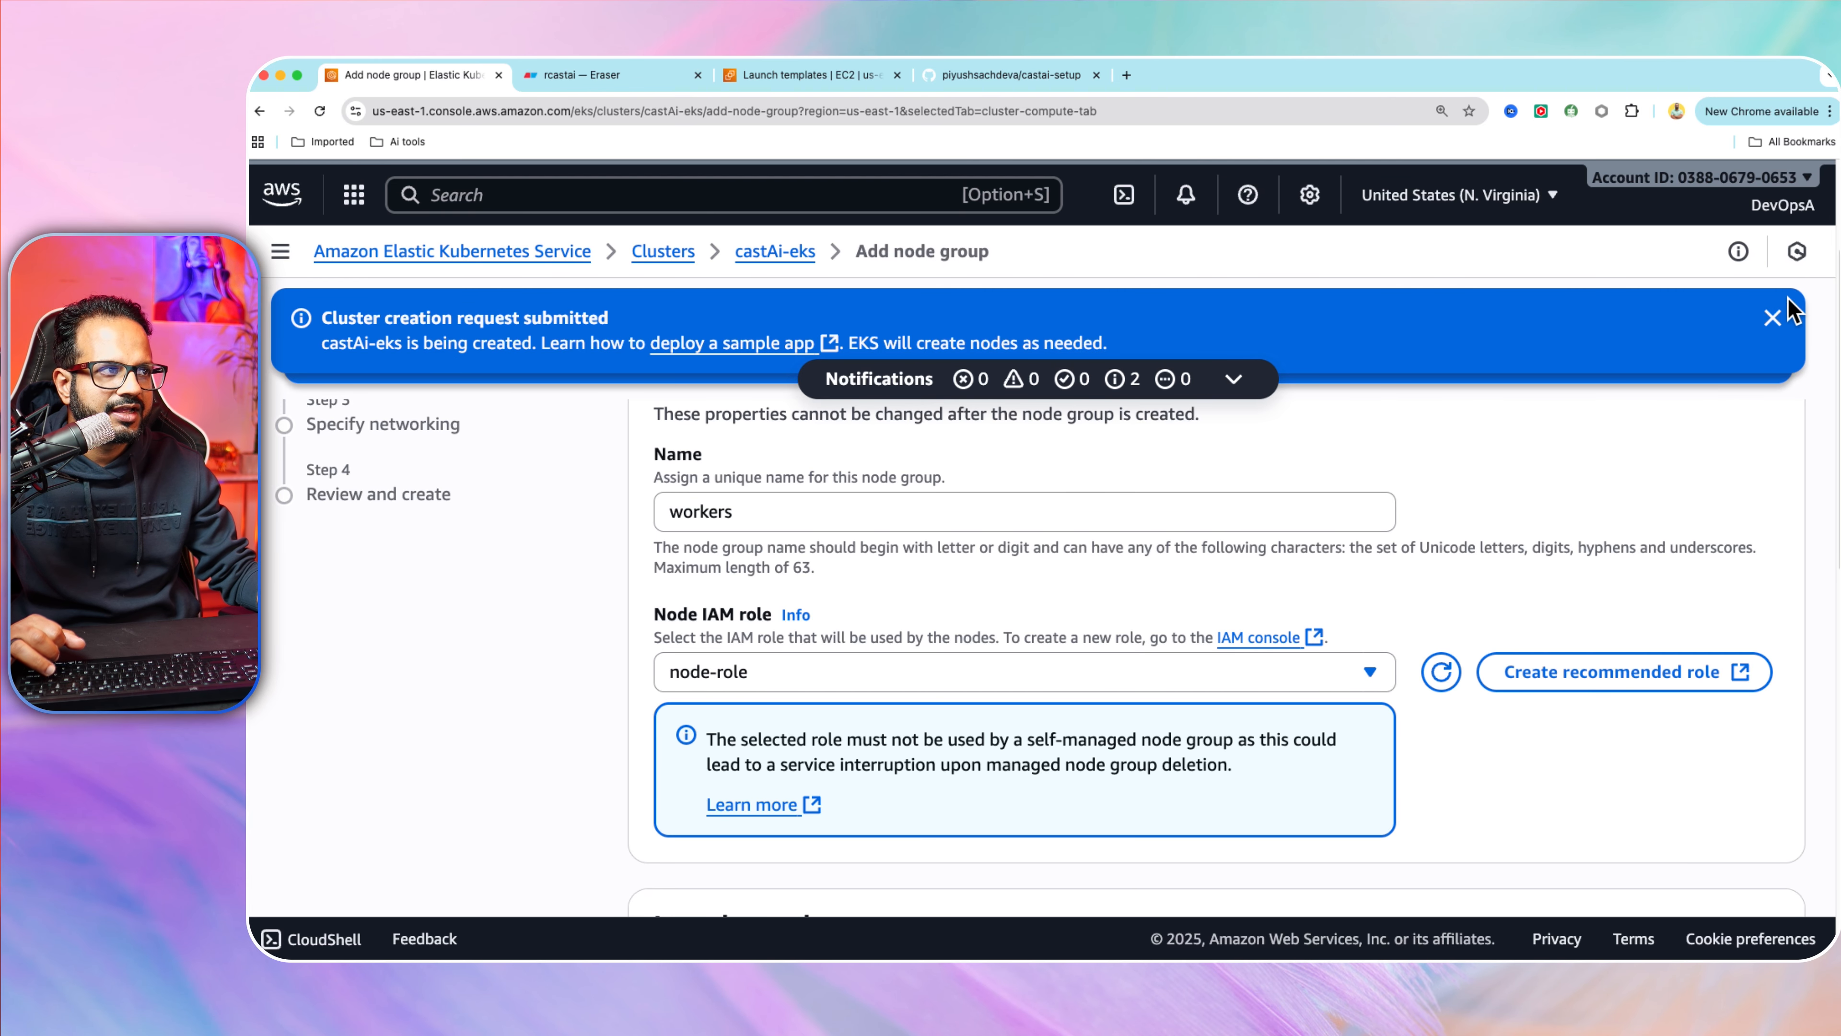
Dismiss the cluster creation notifications and enable the use of a launch template for the node group.
left_click(1773, 318)
left_click(1774, 320)
scroll(1180, 644, "down", 6)
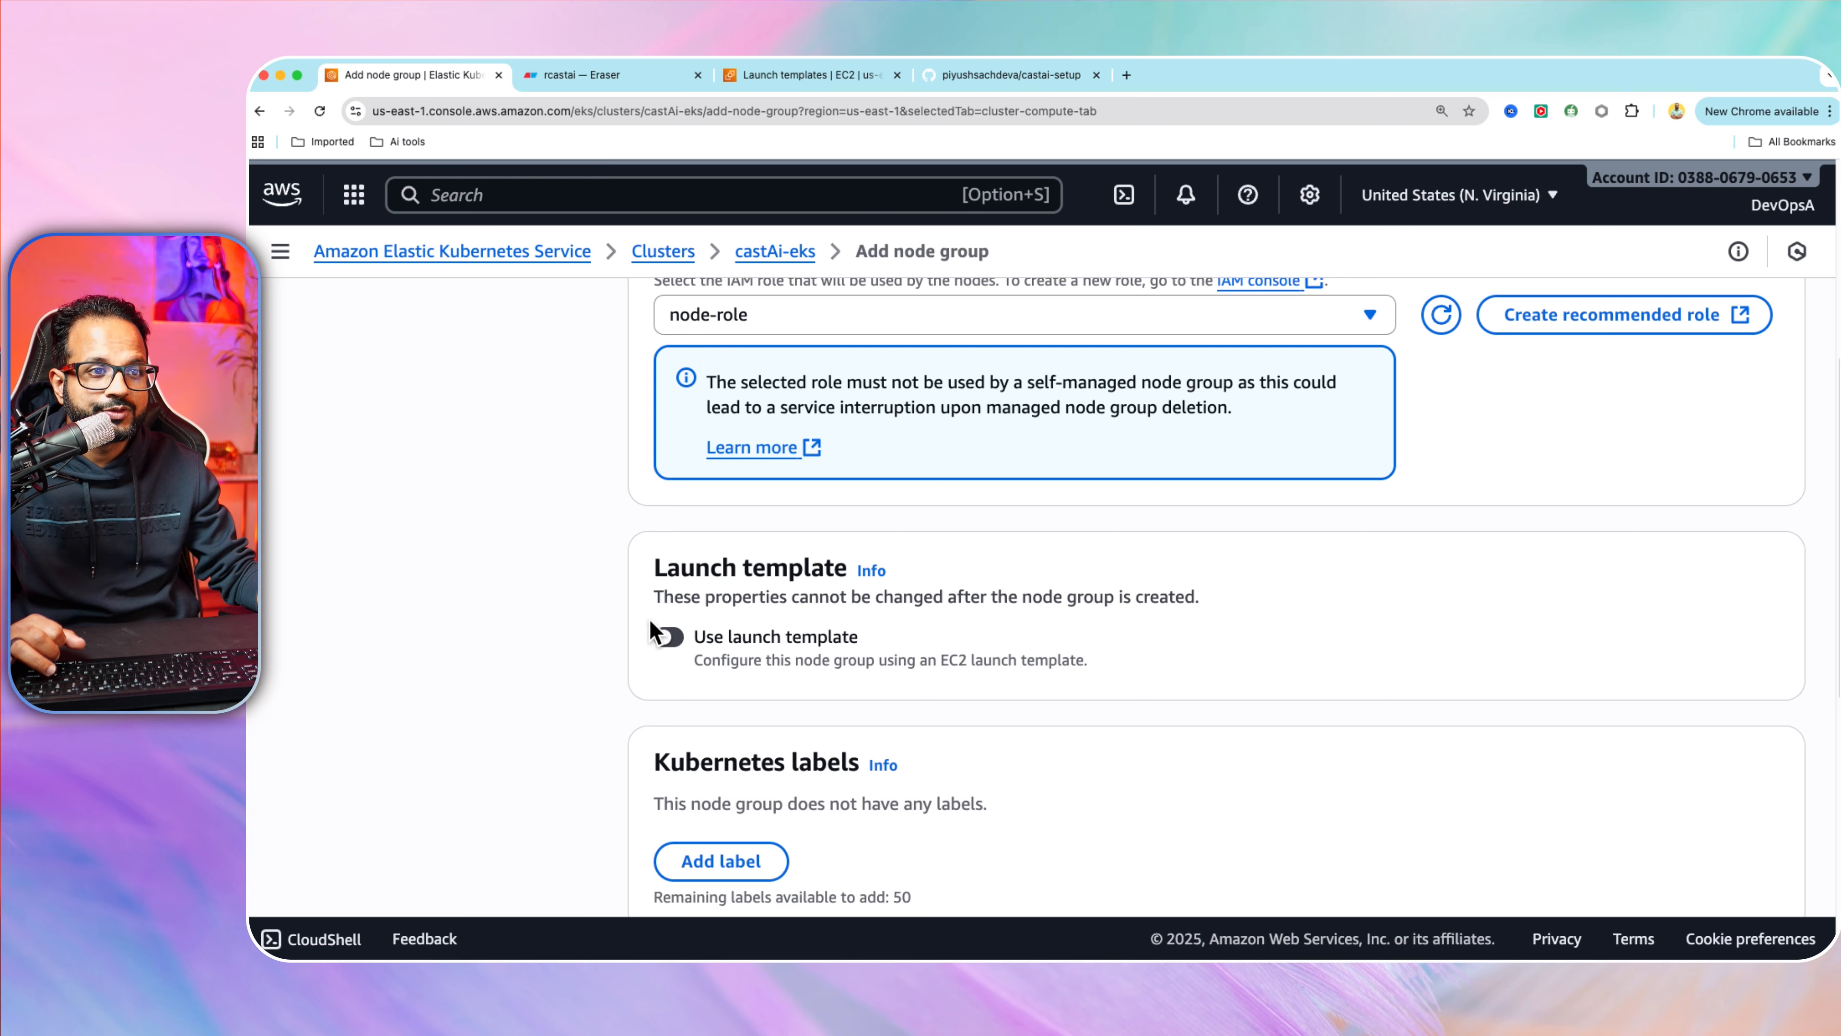
left_click(668, 636)
scroll(954, 638, "down", 1)
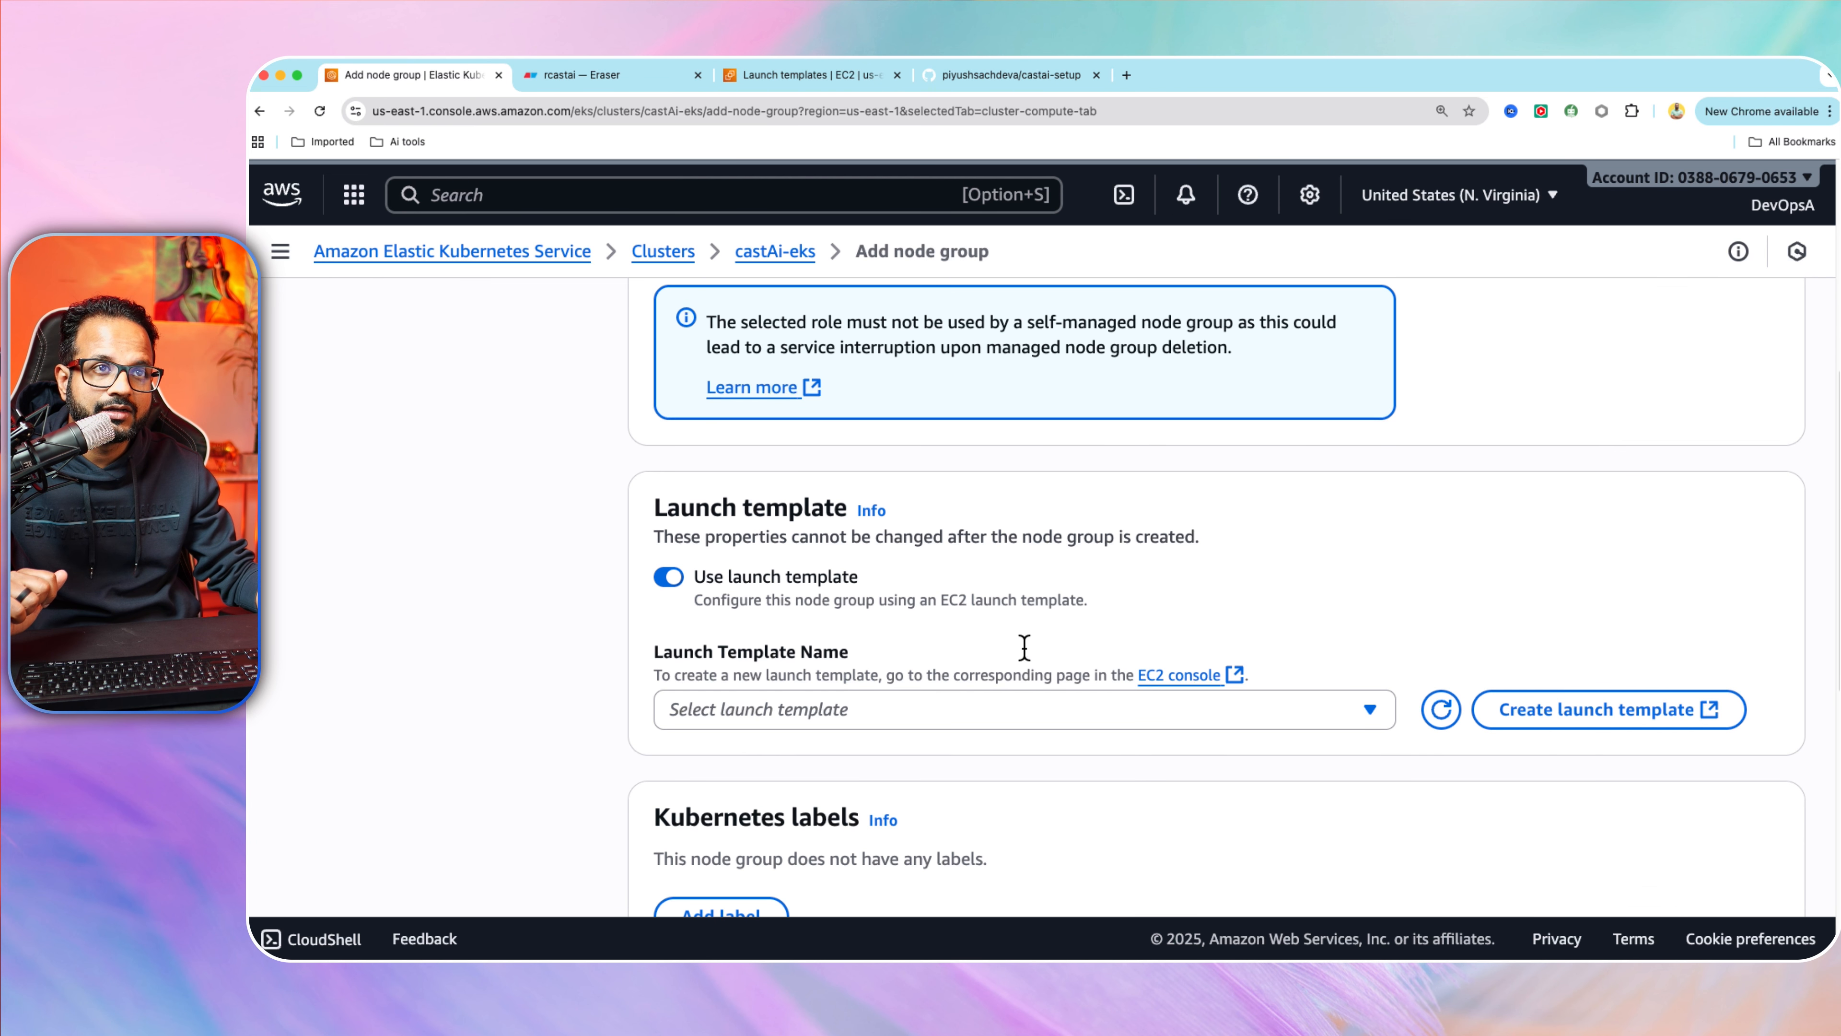
Switch to VS Code to check the created launch template's name in the terminal output, close that output, and return to Chrome.
key("ctrl+Up")
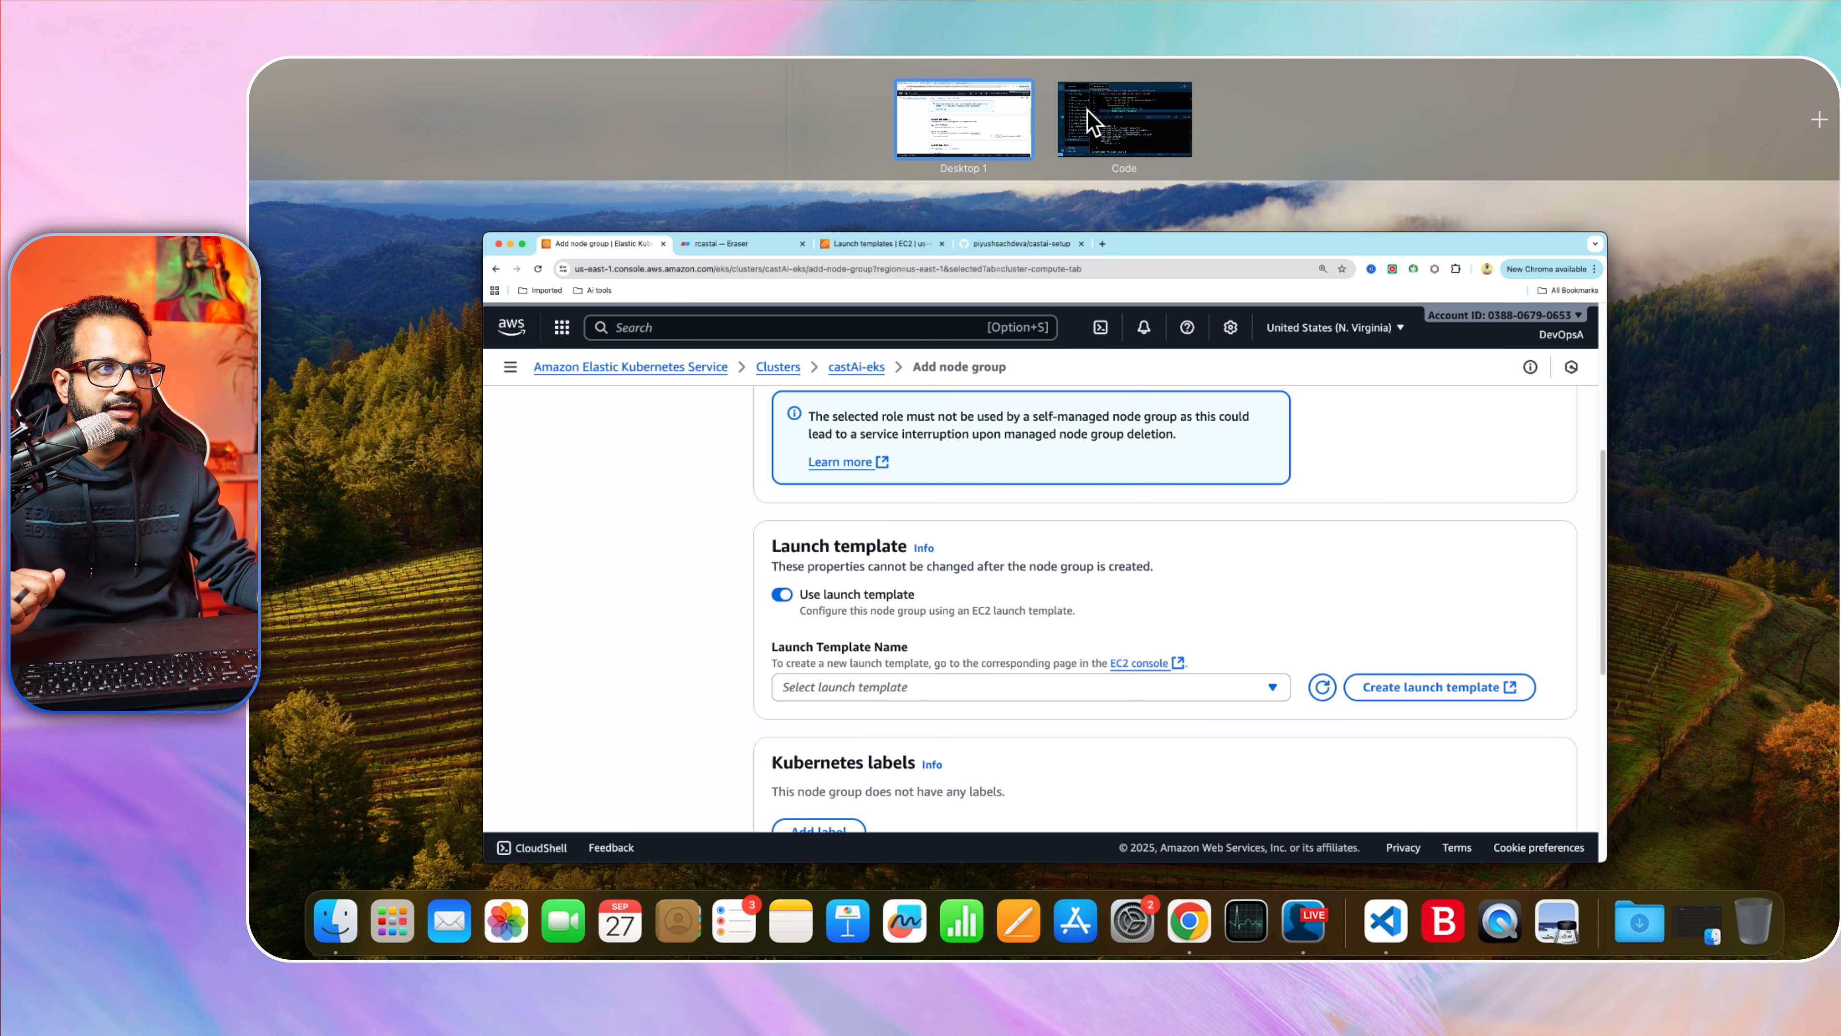
left_click(1094, 123)
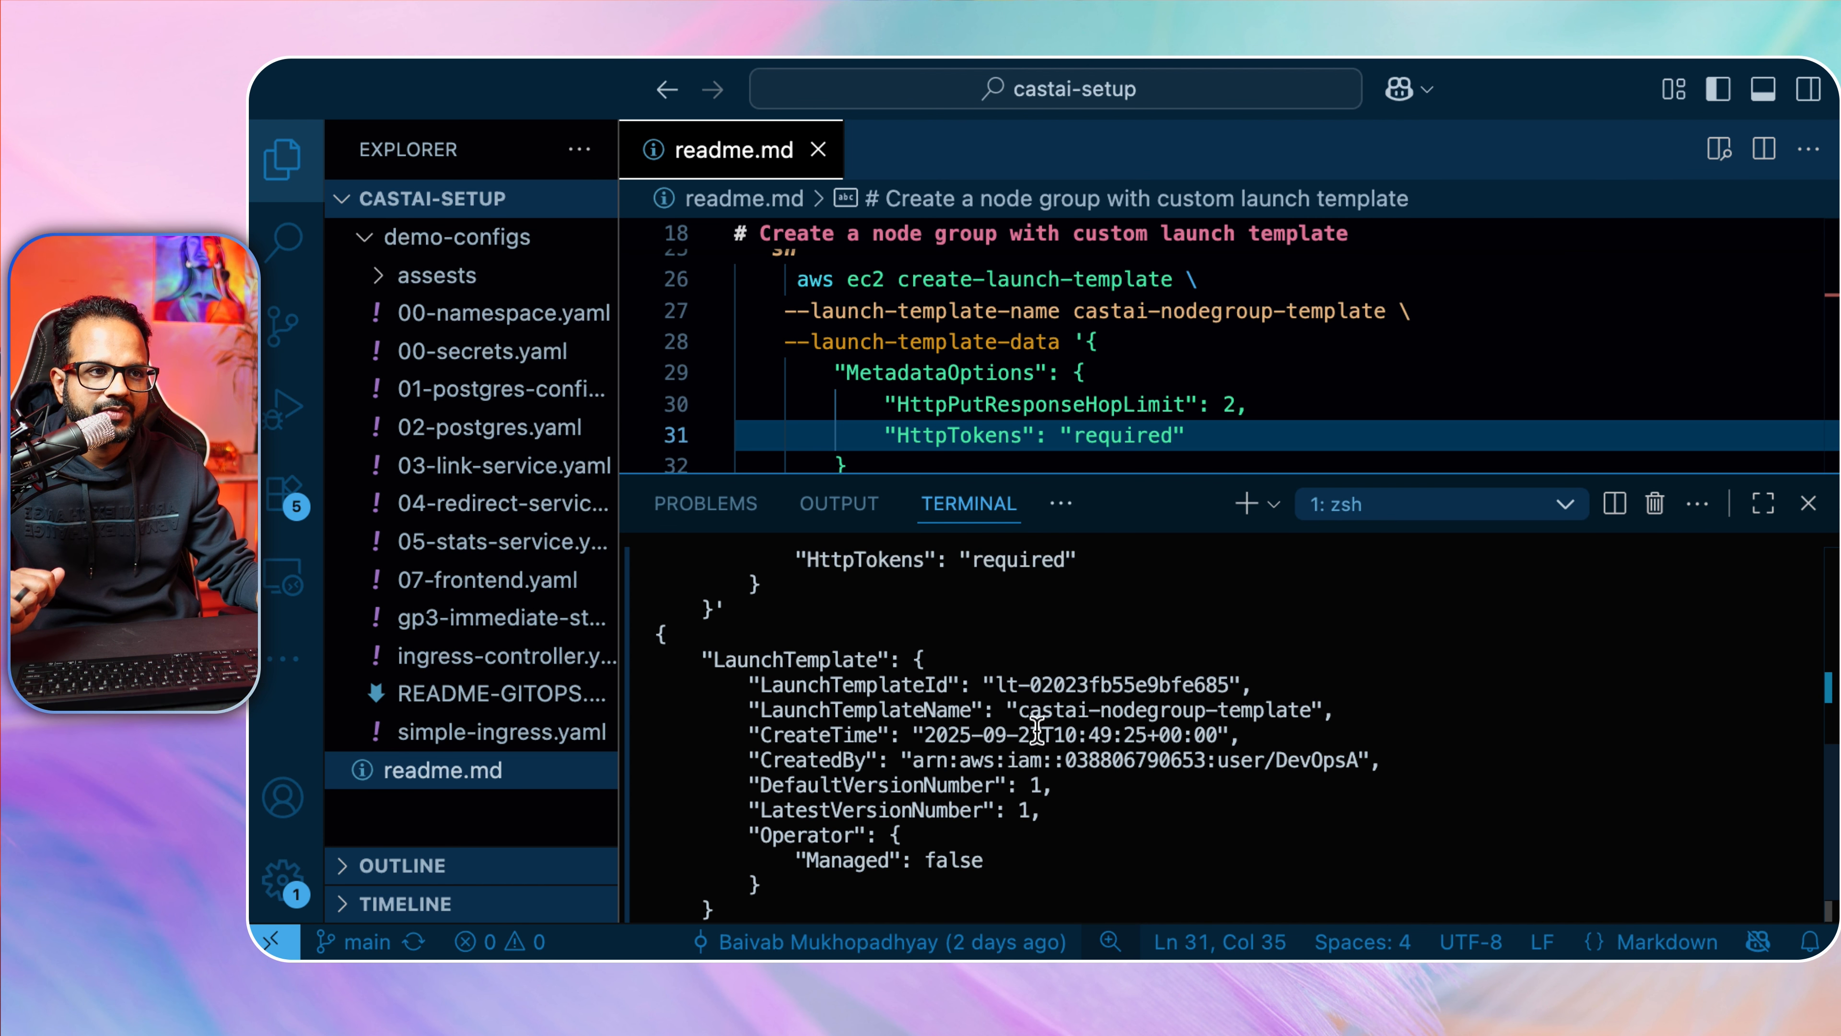
key("q")
key("ctrl+Up")
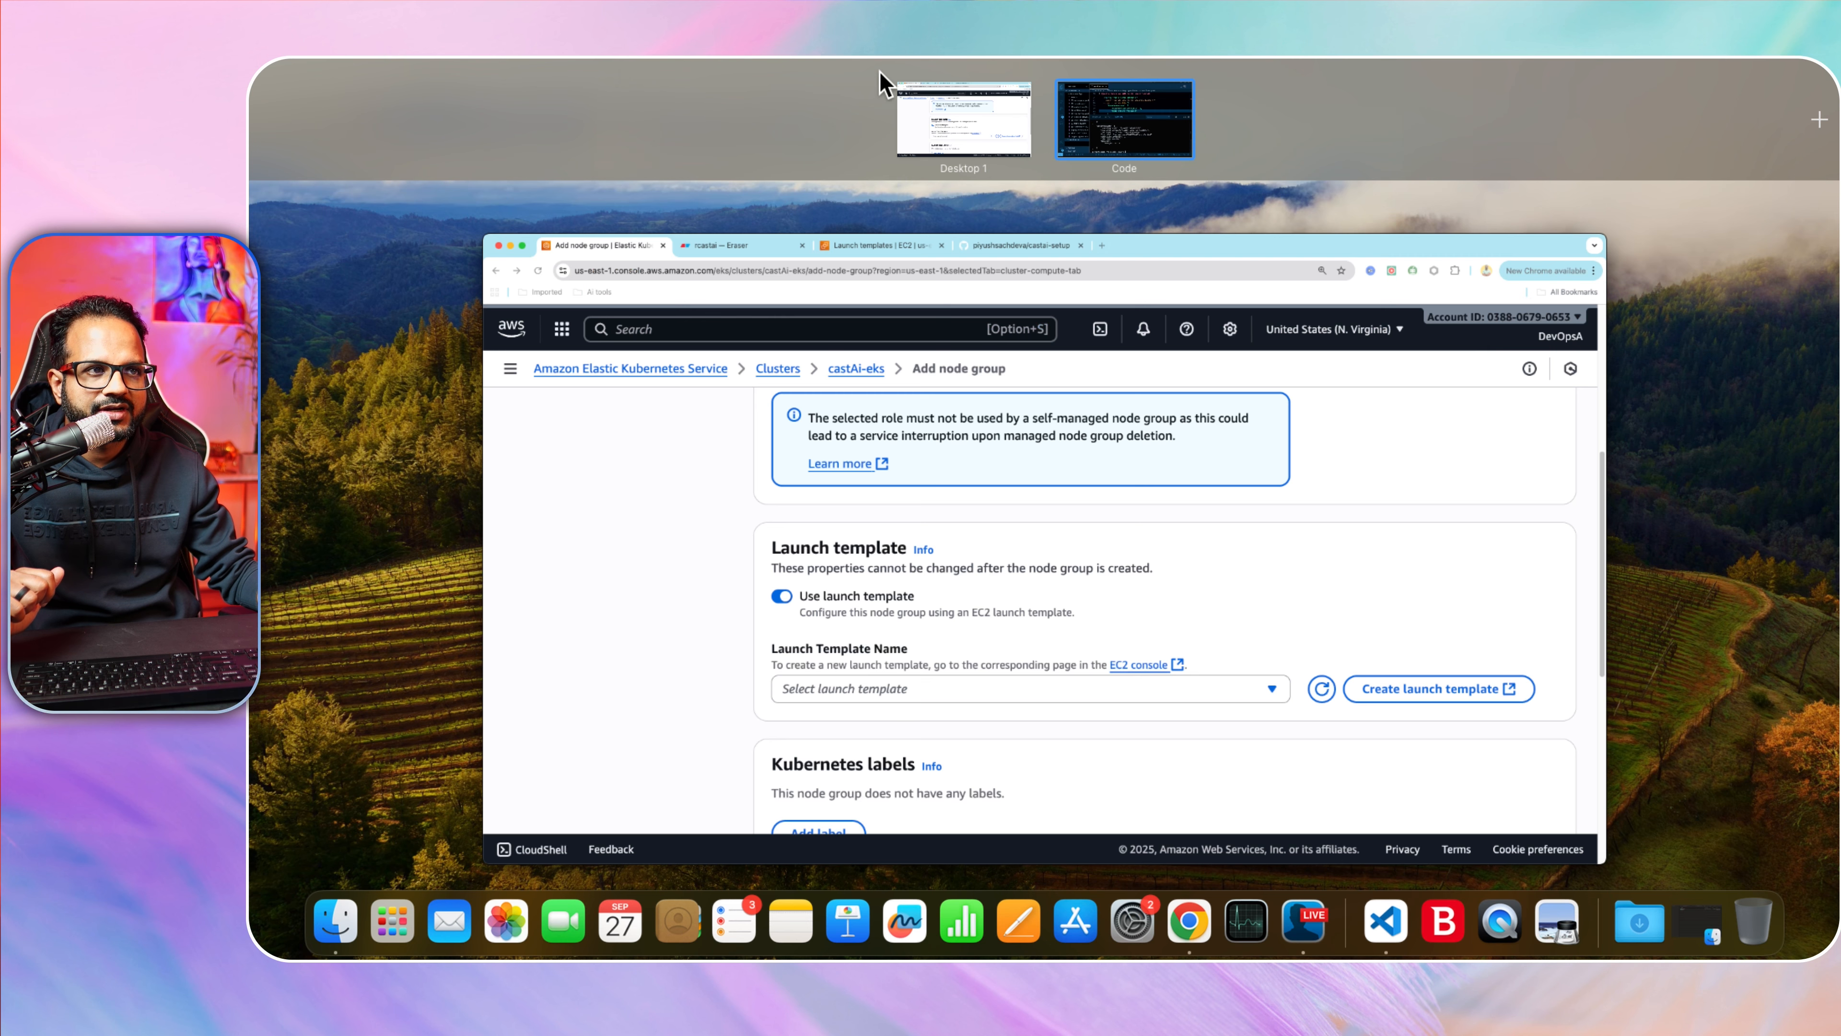
left_click(912, 374)
Select castai-nodegroup-template as the node group's launch template.
scroll(793, 523, "down", 3)
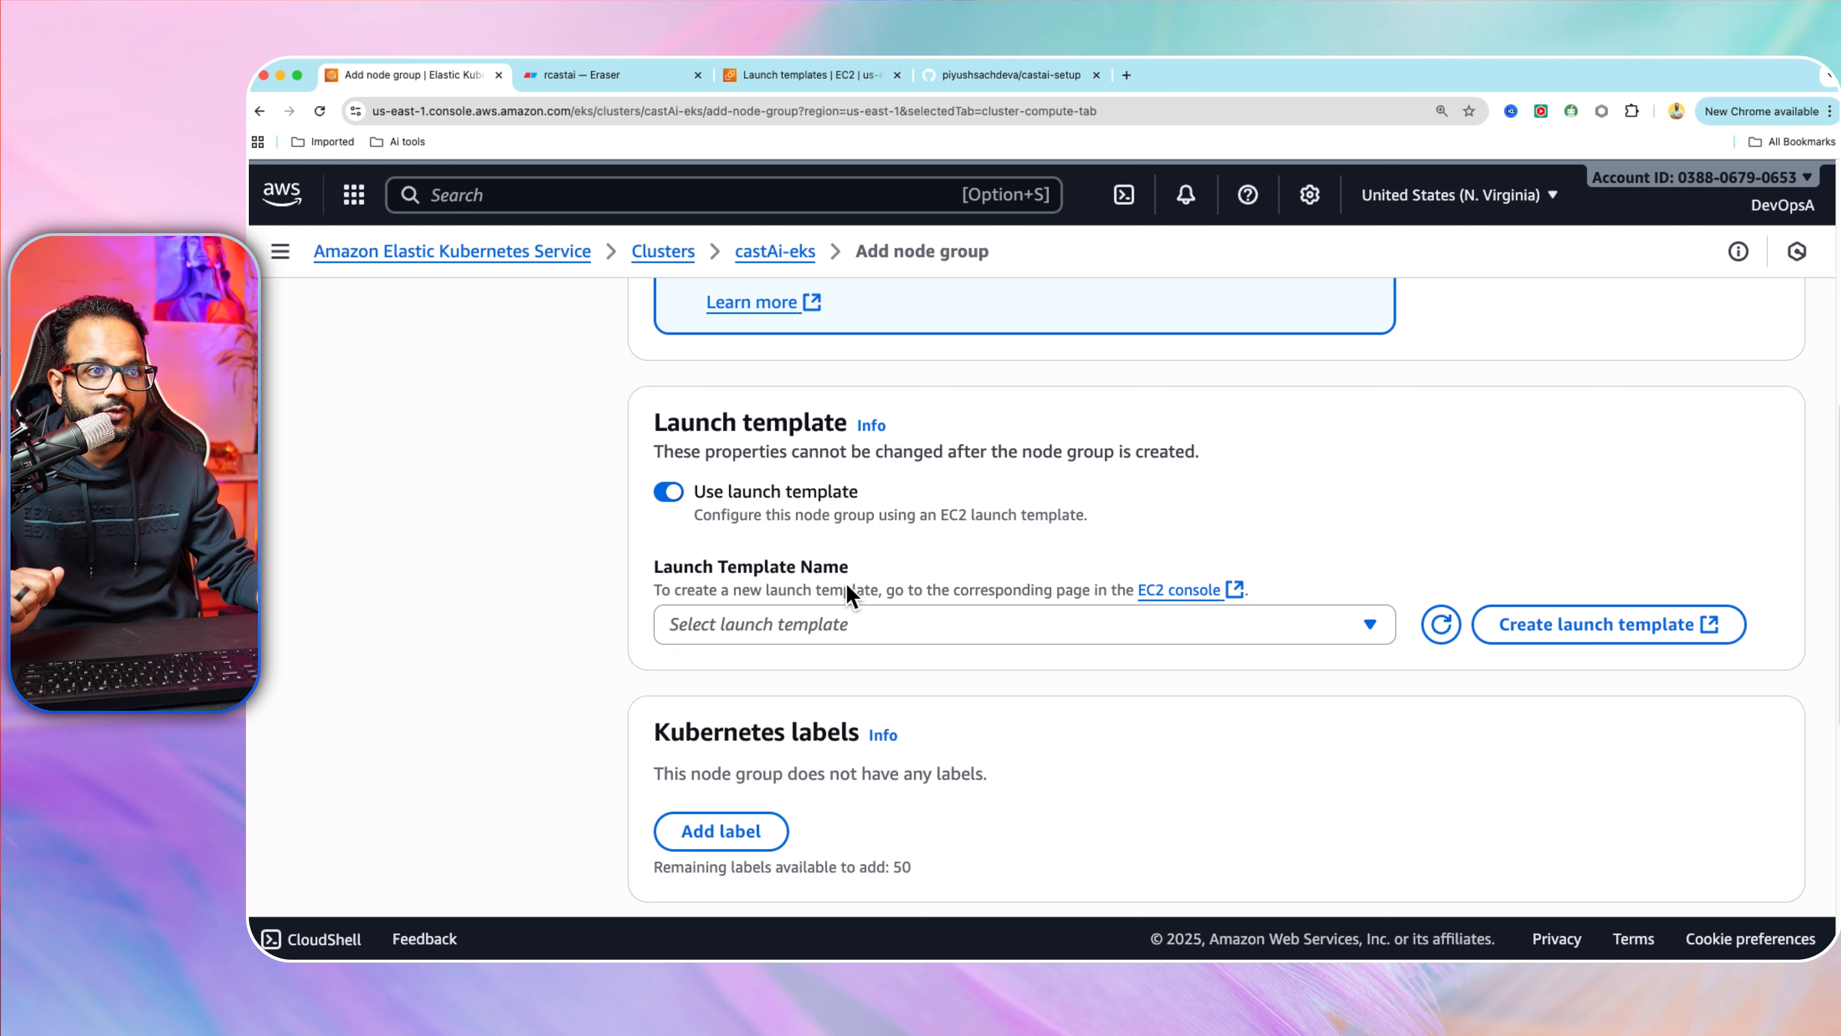
left_click(846, 624)
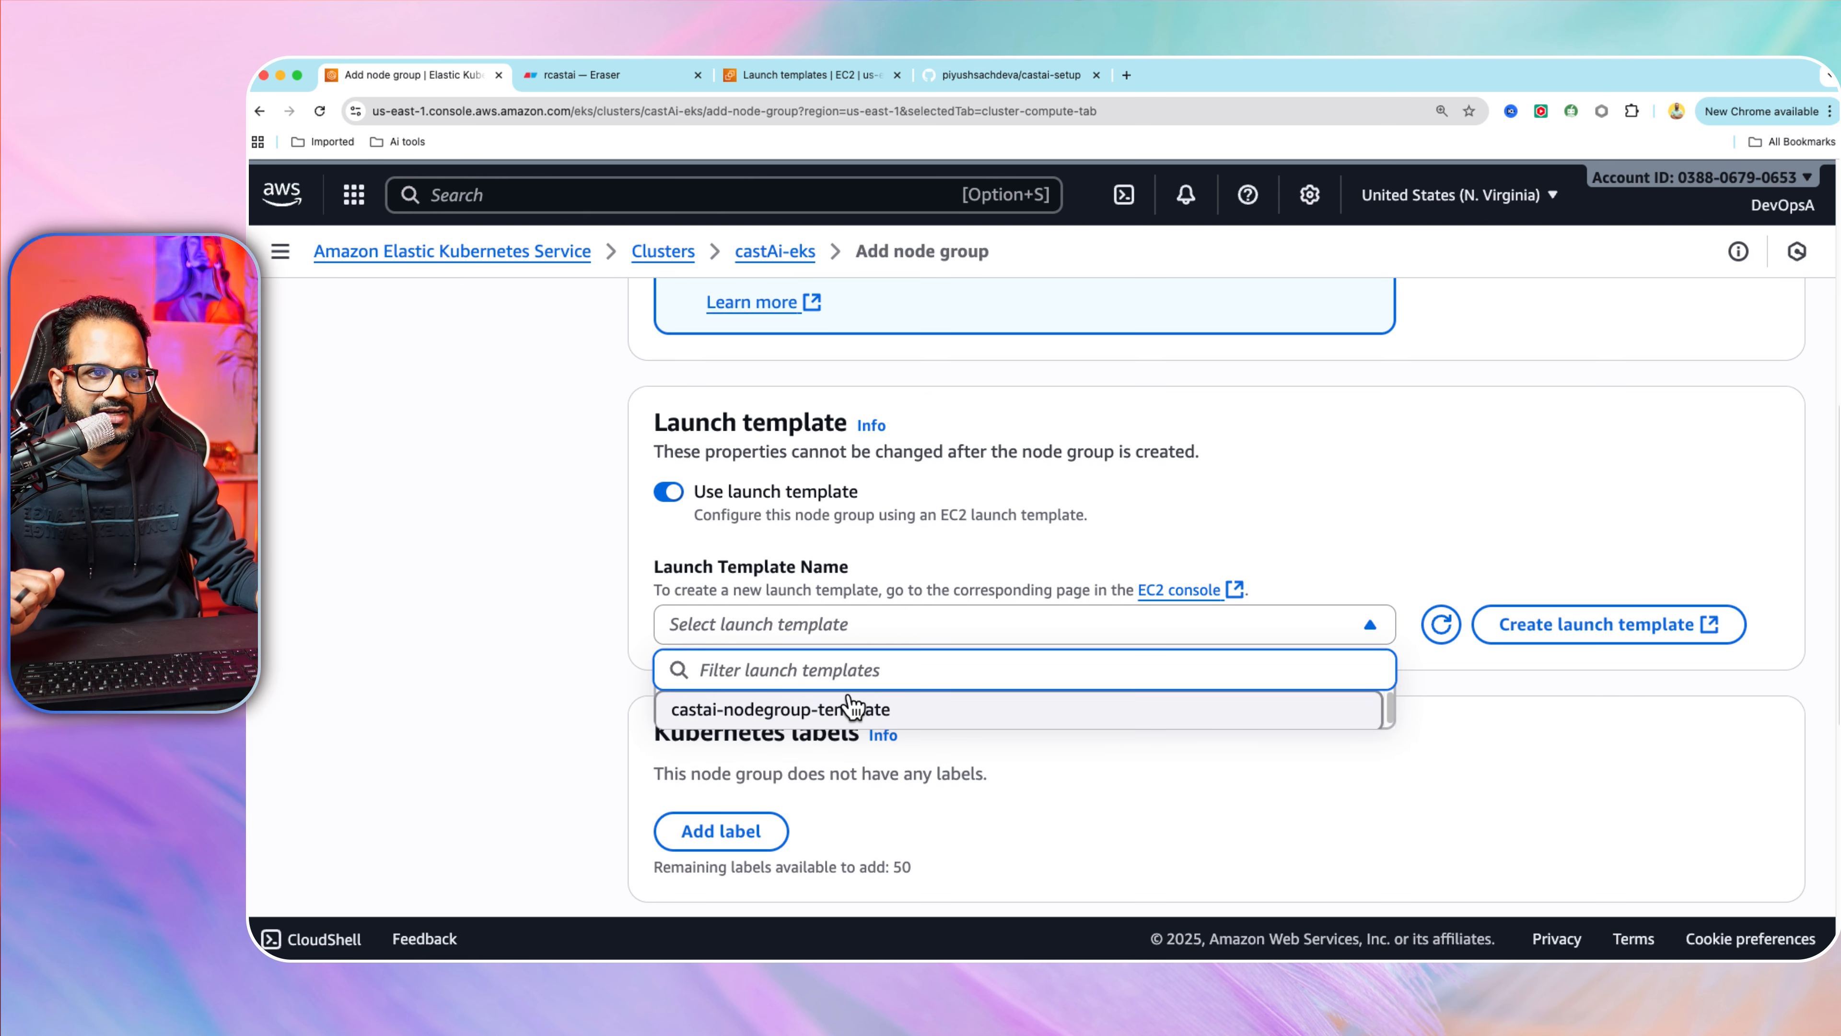
left_click(854, 707)
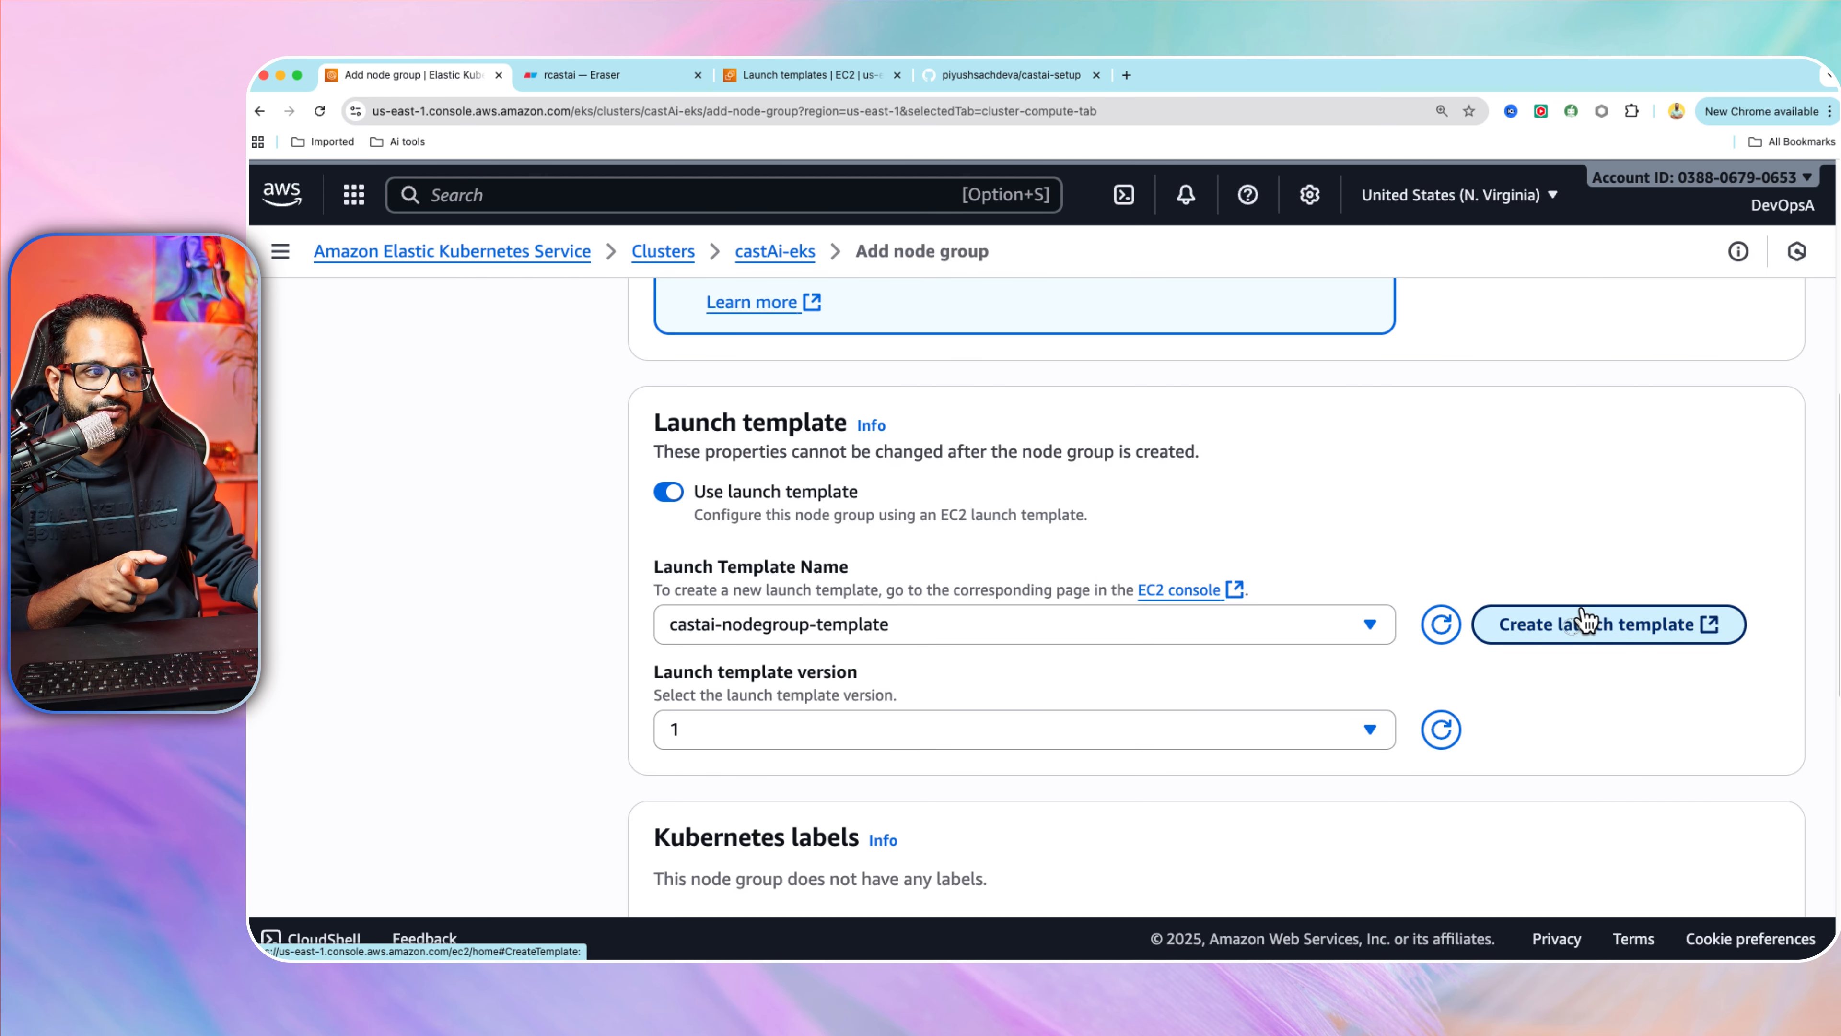
Open the EC2 form for creating a launch template, examine the metadata response hop limit among its advanced details, and close the form.
left_click(1588, 622)
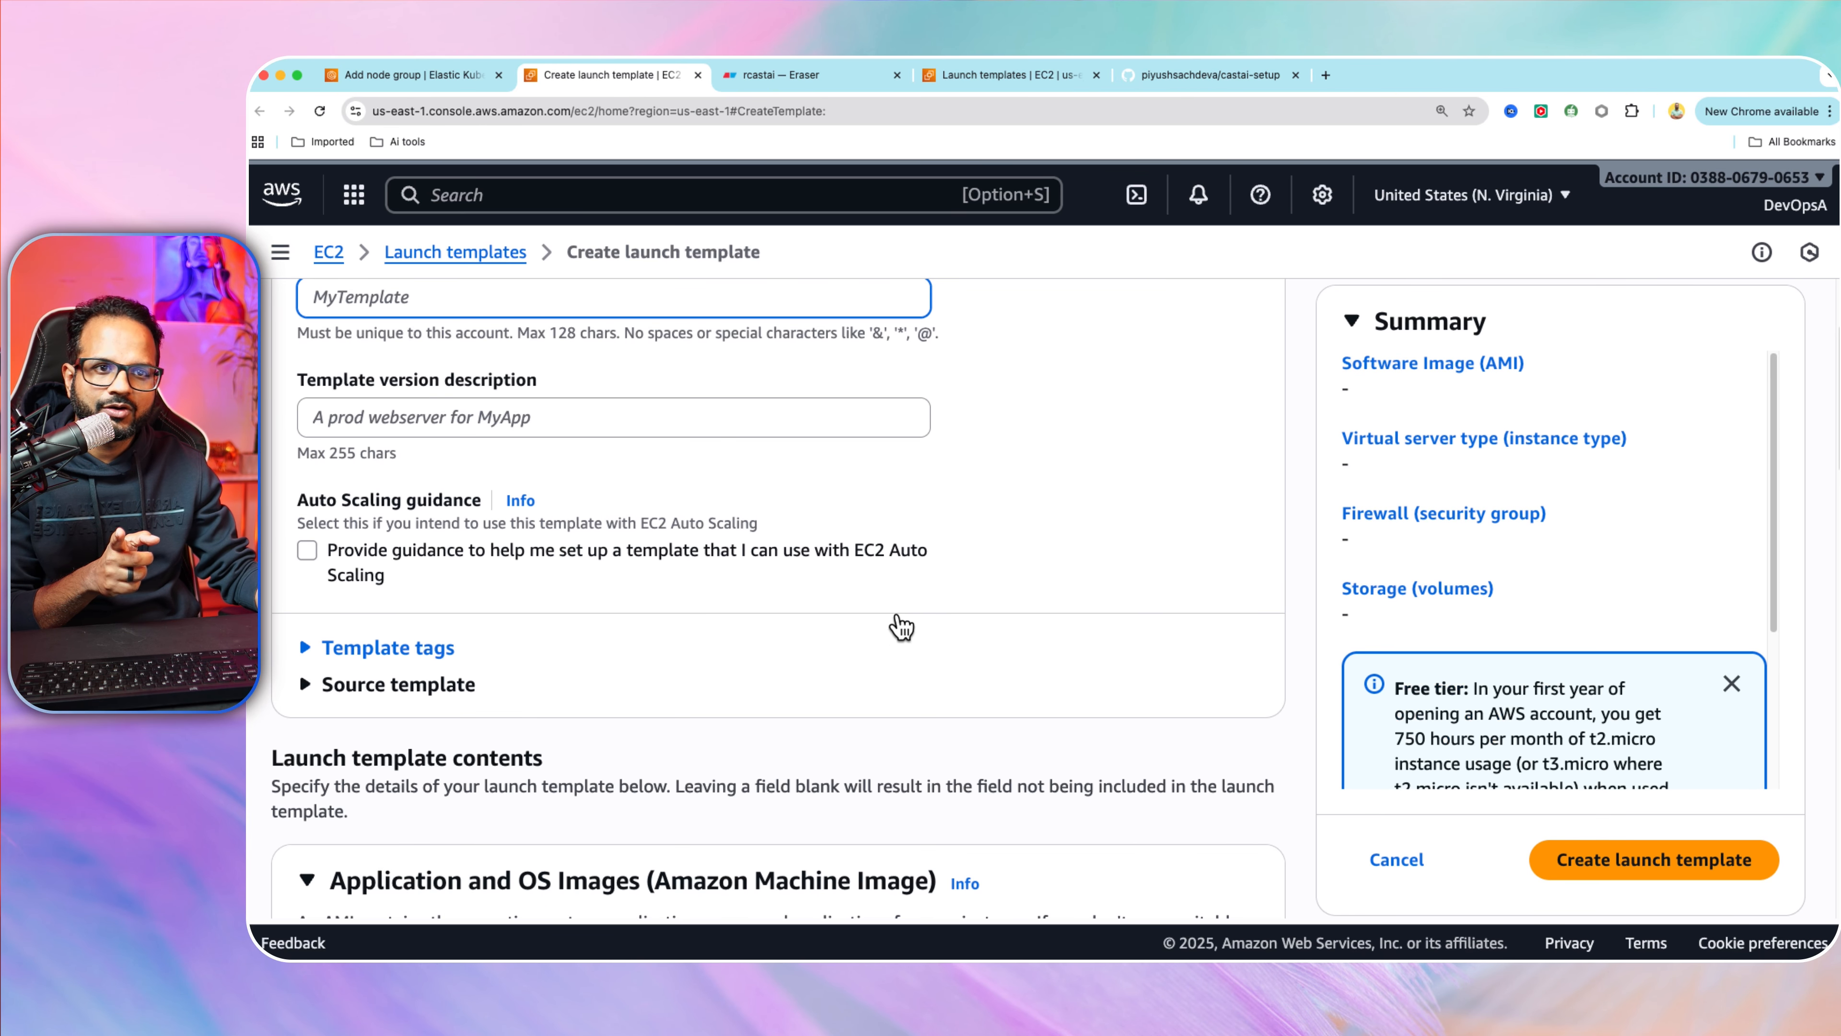
scroll(899, 633, "down", 12)
scroll(900, 615, "down", 15)
scroll(900, 614, "down", 1)
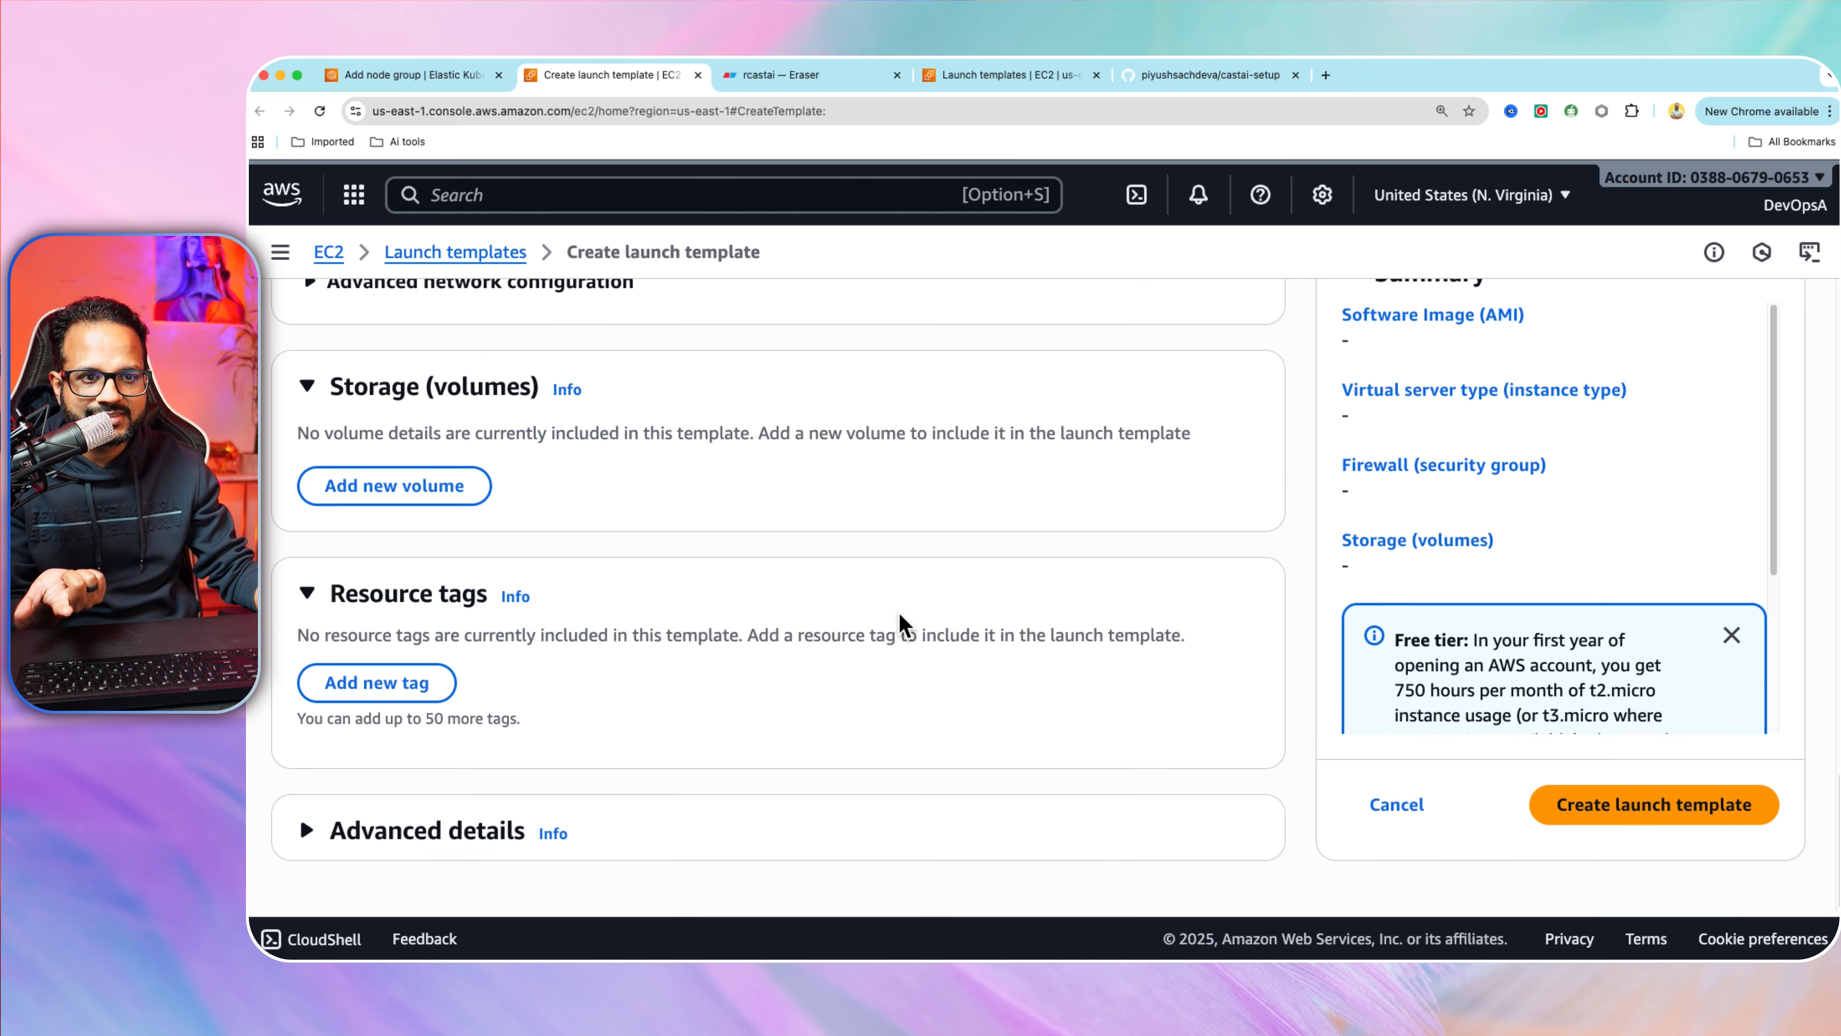
left_click(380, 827)
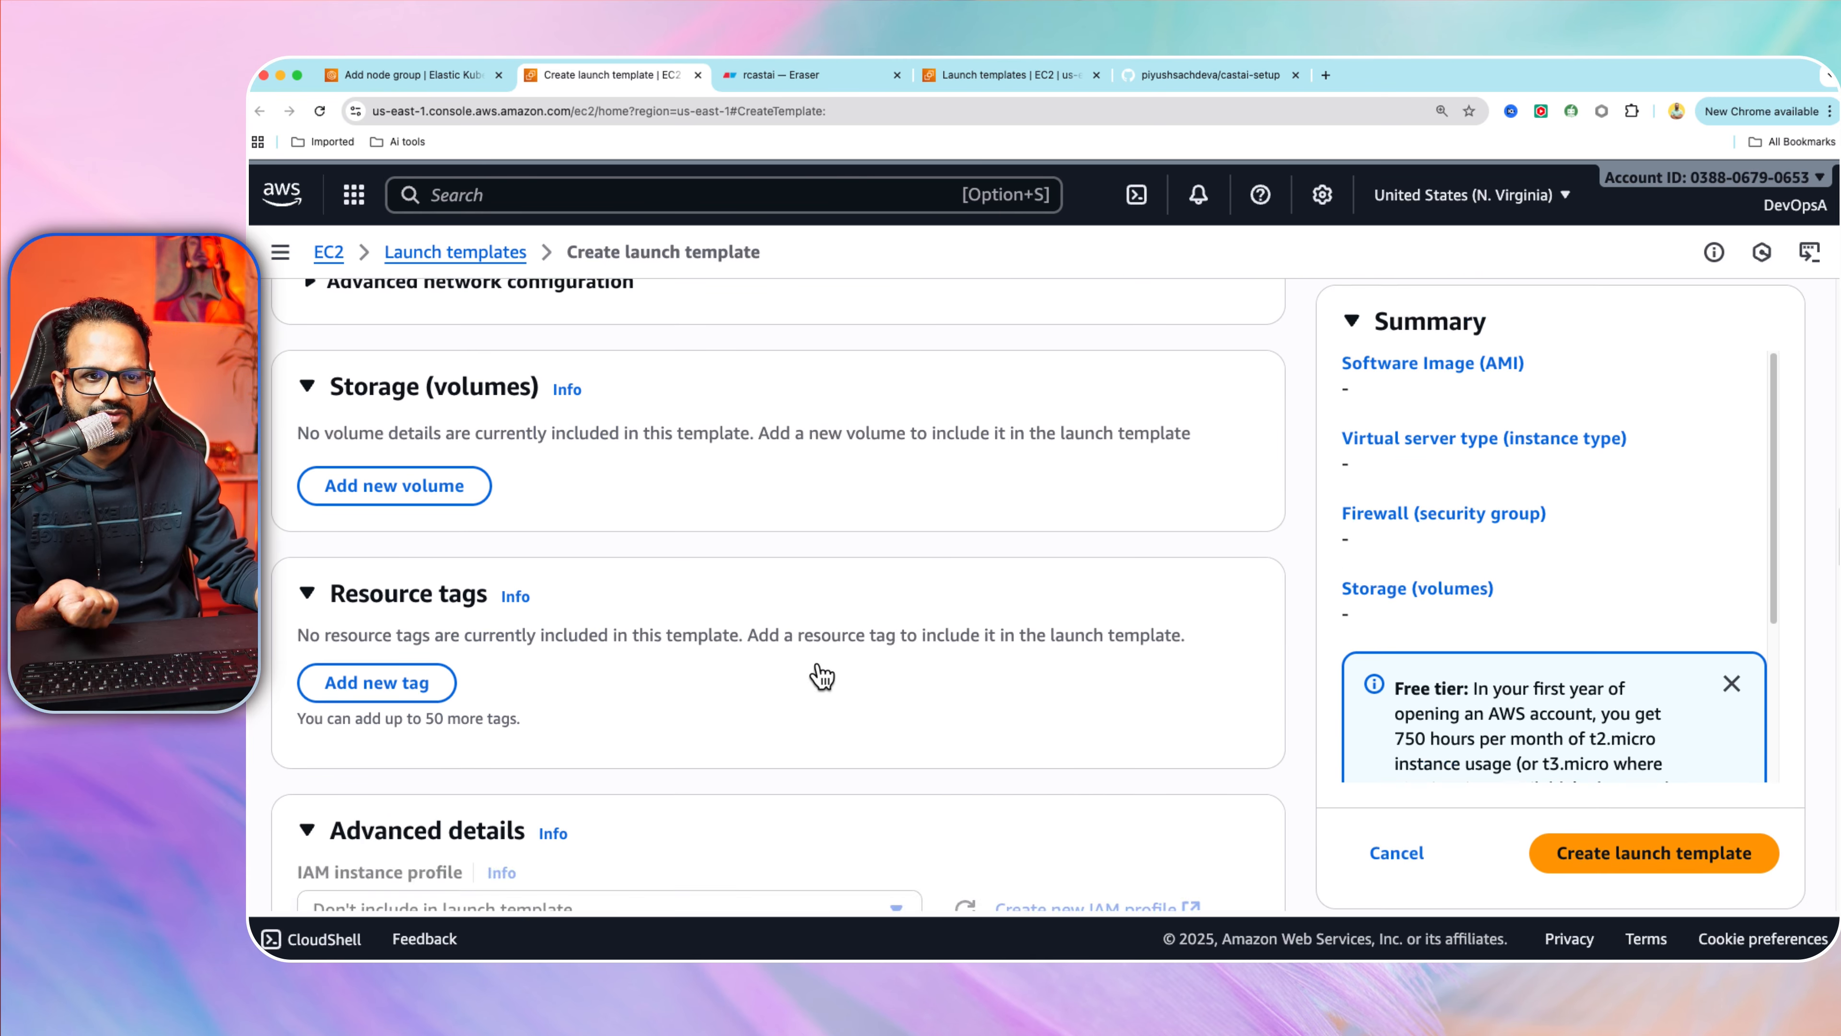
scroll(812, 678, "down", 10)
scroll(654, 567, "down", 12)
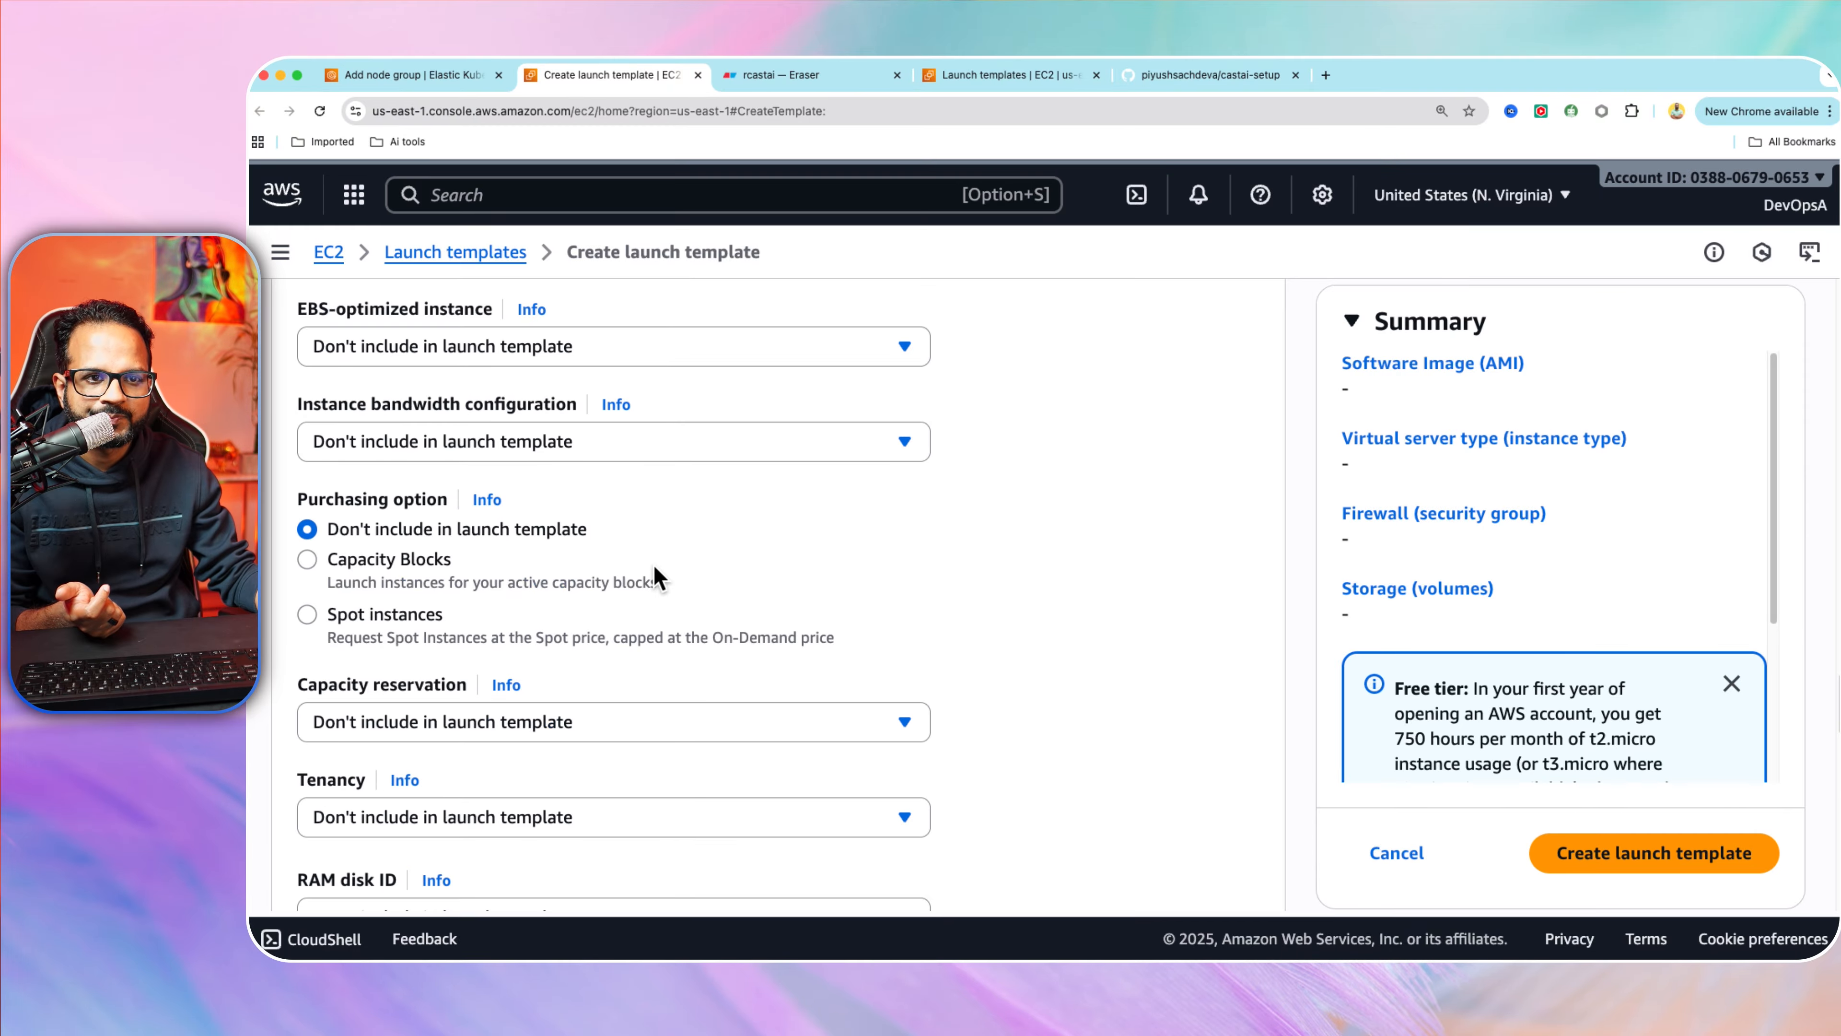
scroll(655, 568, "down", 5)
scroll(652, 581, "down", 12)
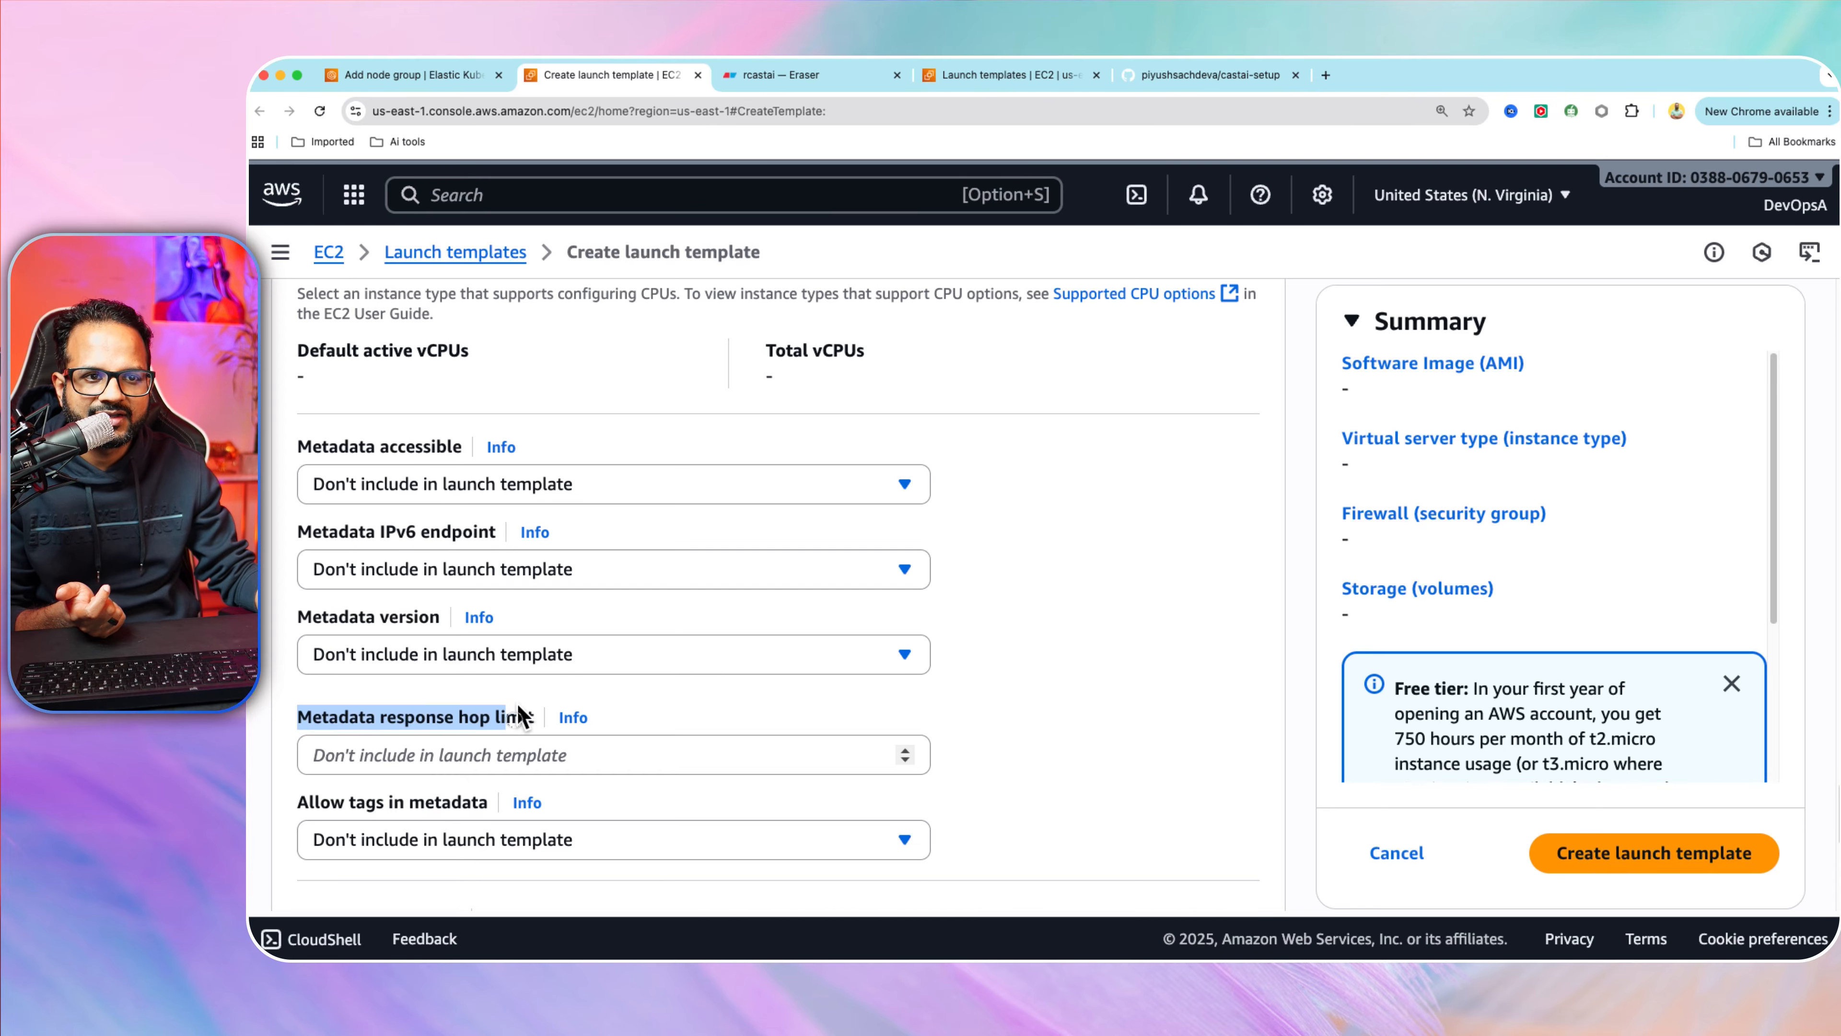
scroll(518, 703, "down", 5)
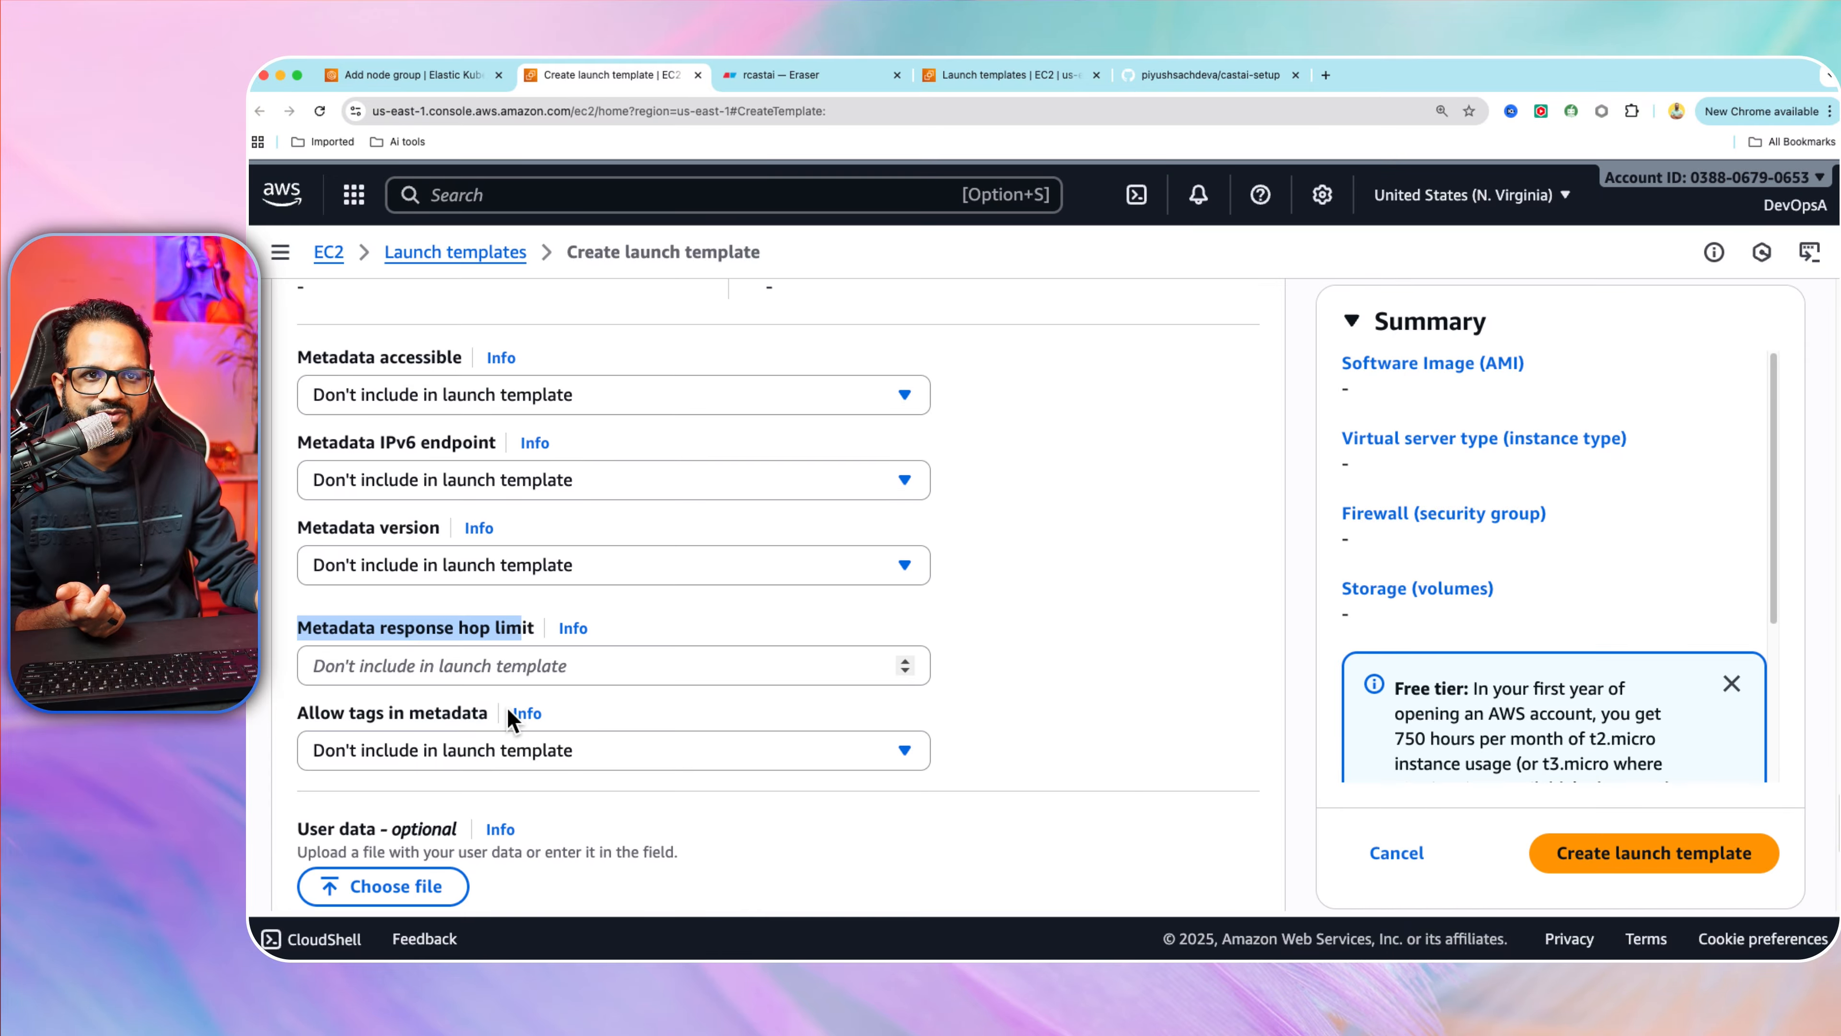
scroll(506, 706, "down", 4)
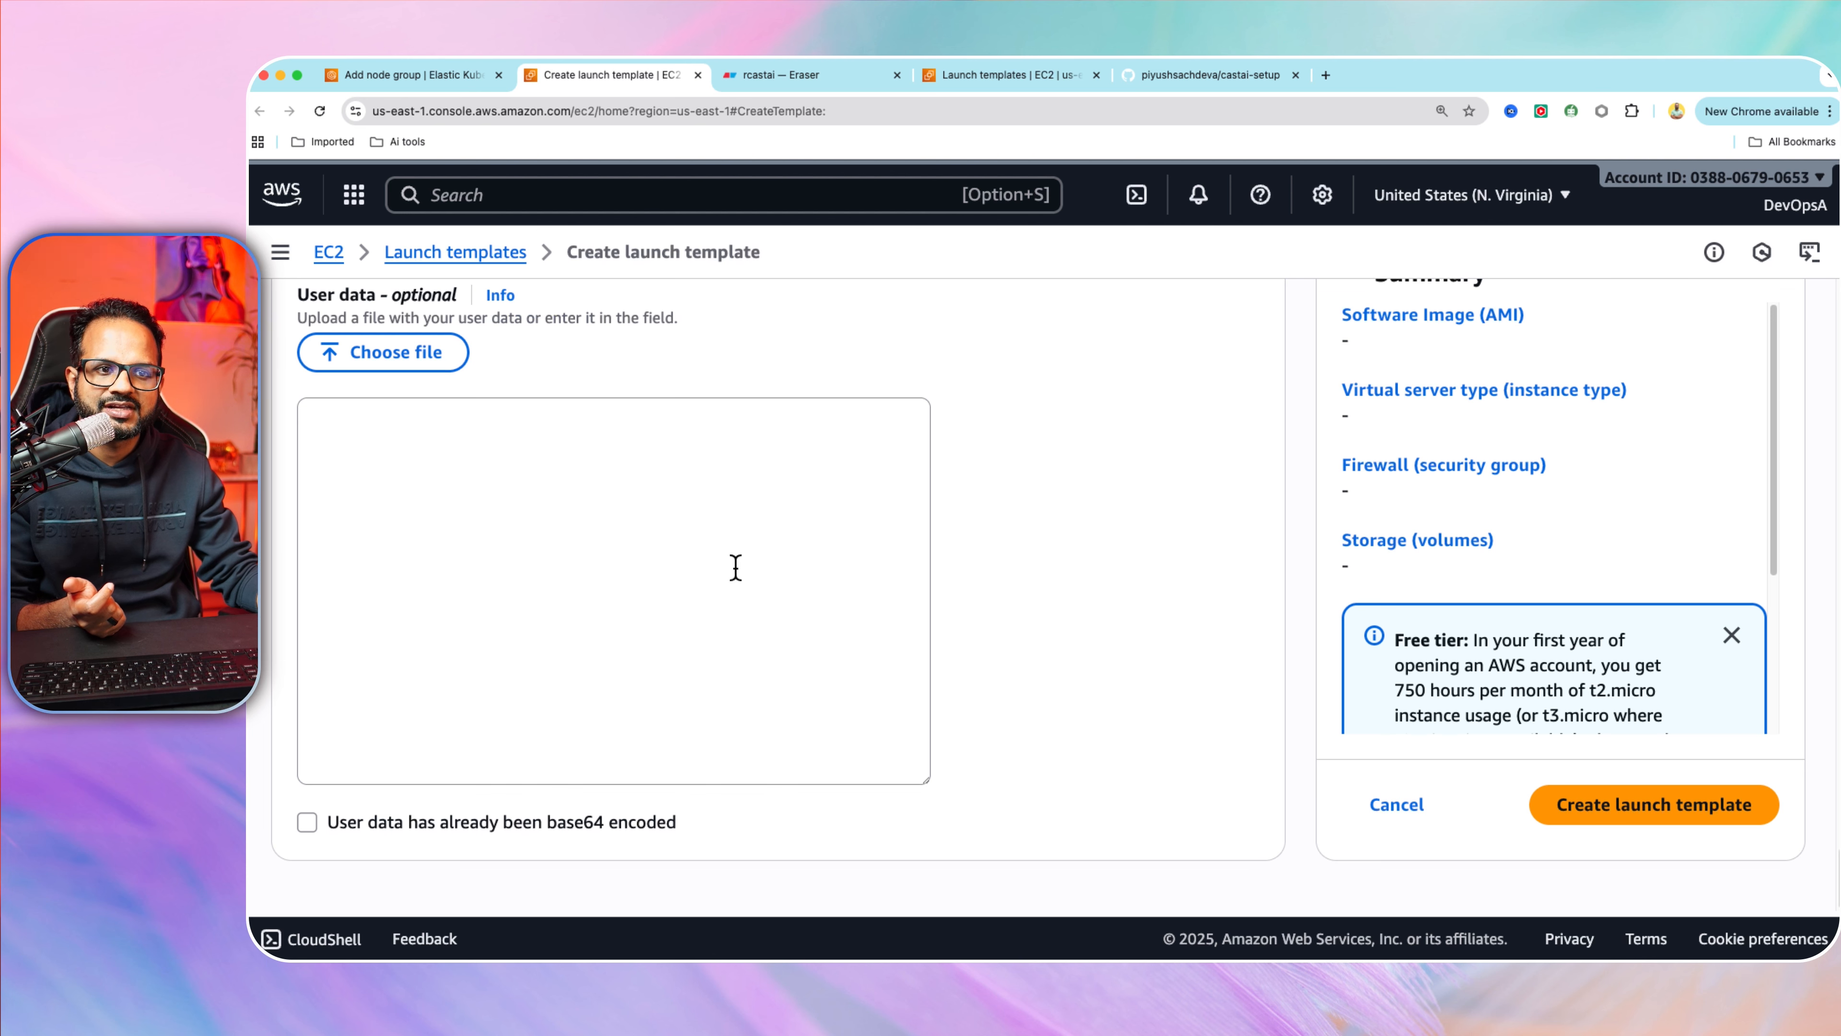
scroll(918, 410, "up", 1)
left_click(410, 75)
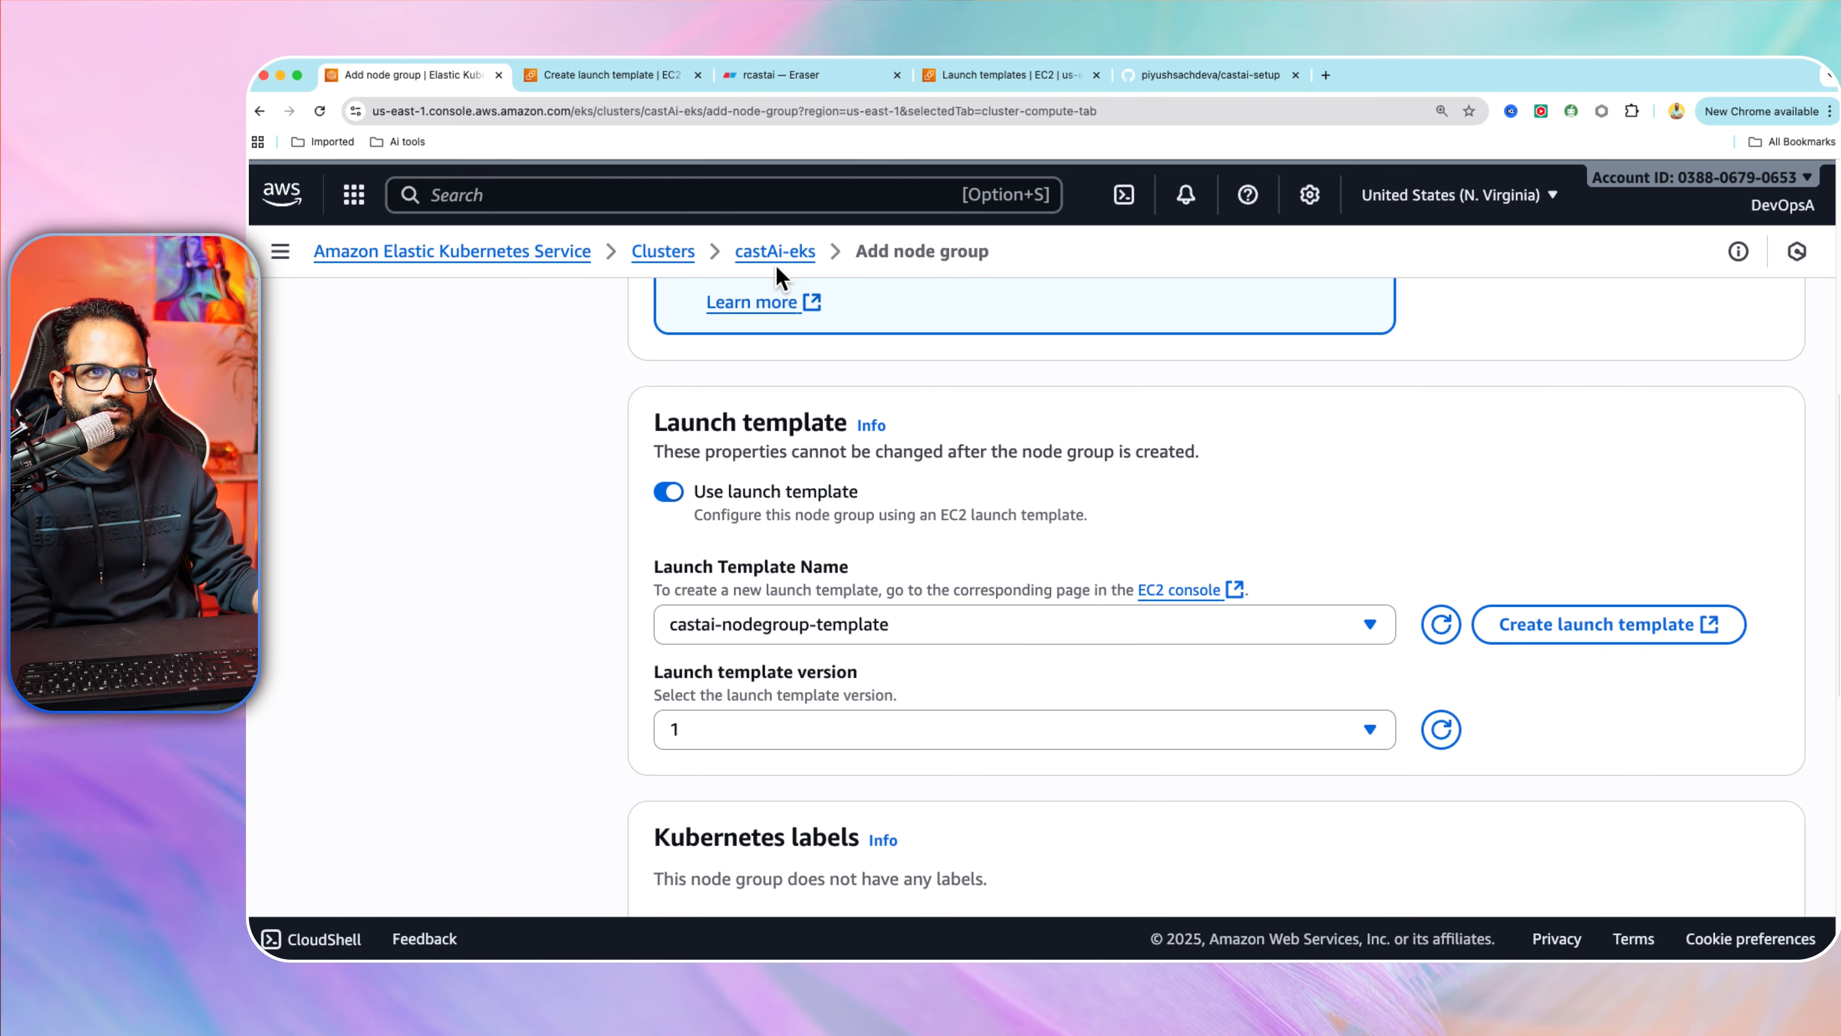
left_click(697, 75)
Proceed to the node group's compute and scaling configuration without adding labels, taints or tags.
scroll(800, 651, "down", 10)
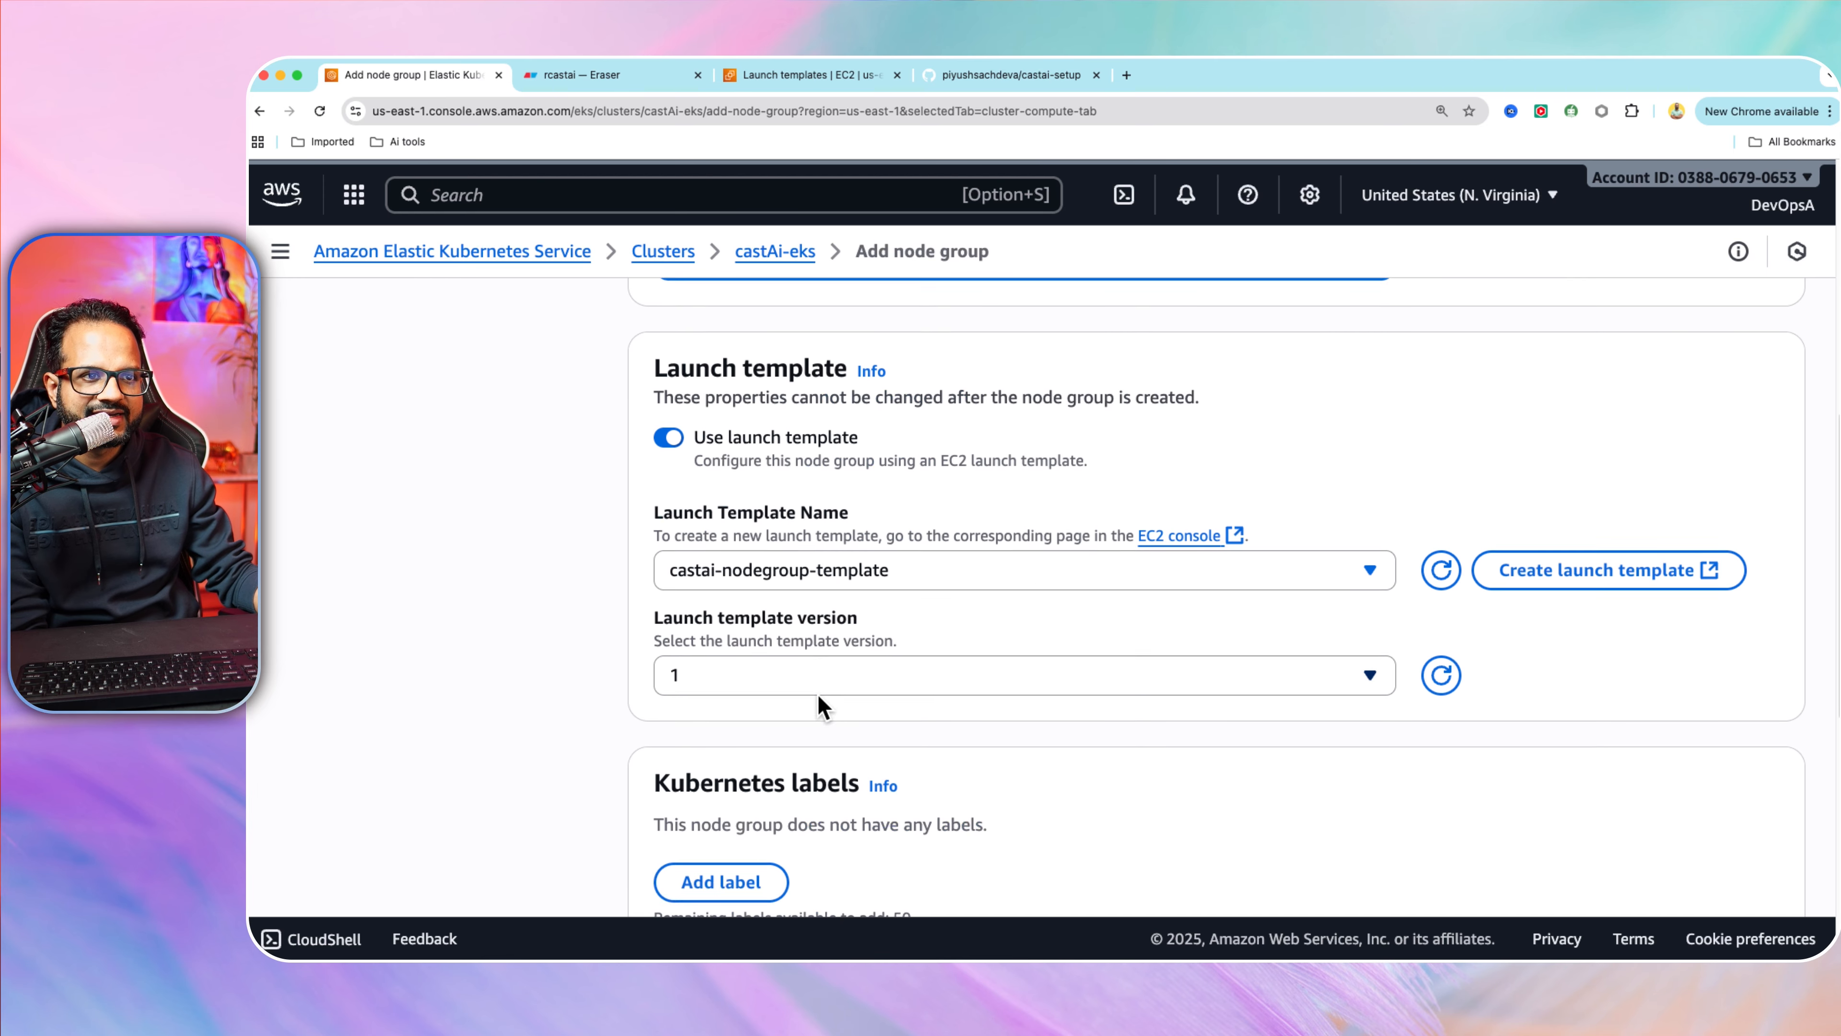
scroll(922, 658, "down", 1)
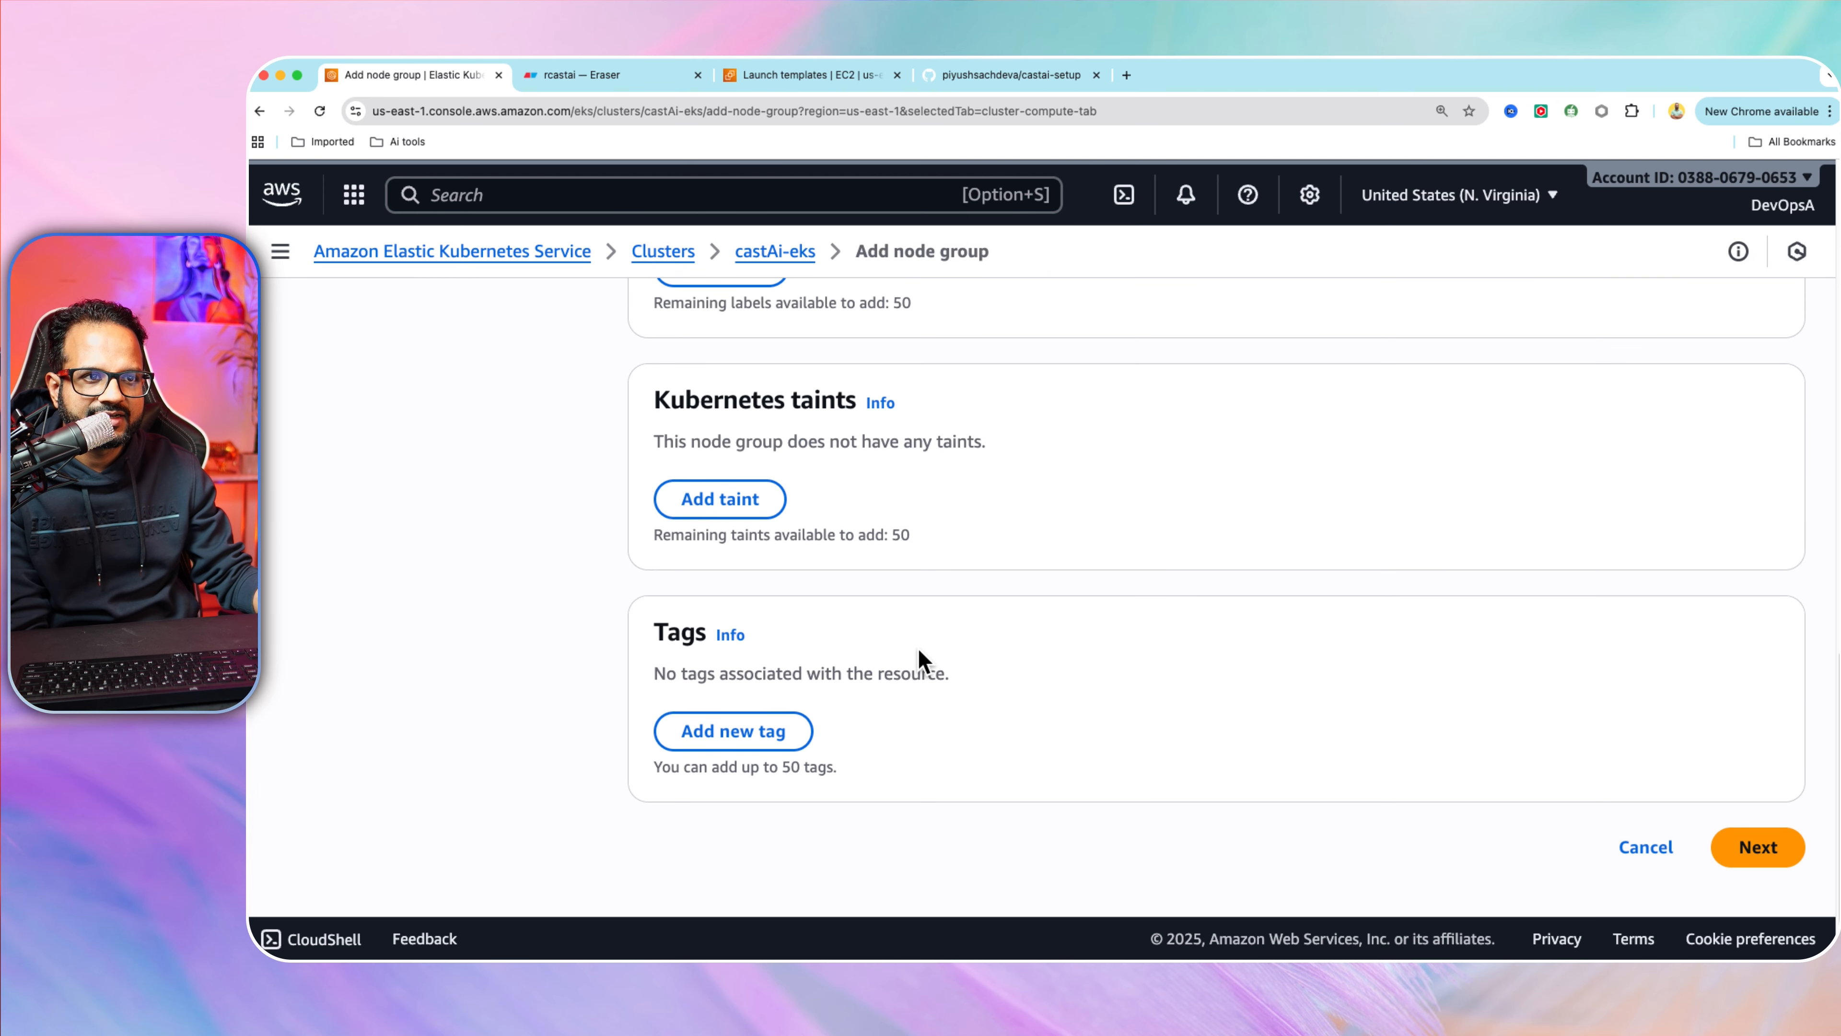
left_click(1758, 846)
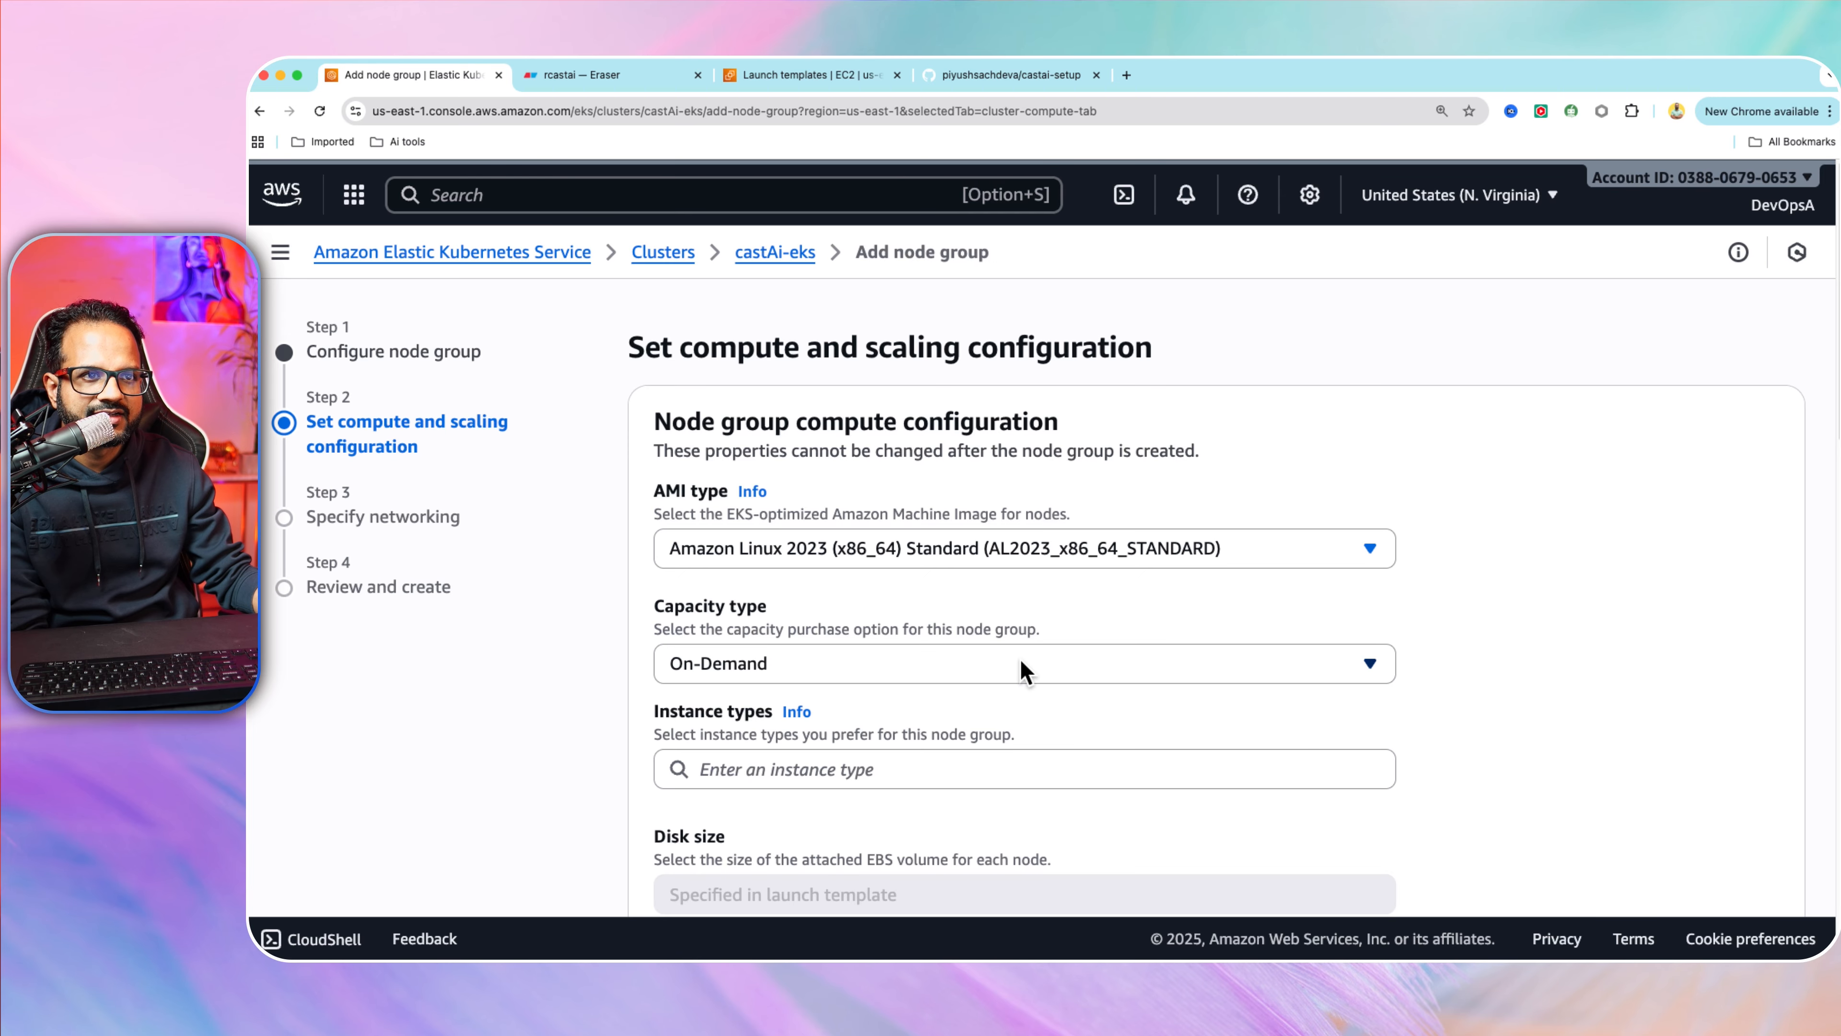
Review the node group's AMI type, capacity type options and instance type, keeping On-Demand capacity.
scroll(1015, 660, "down", 1)
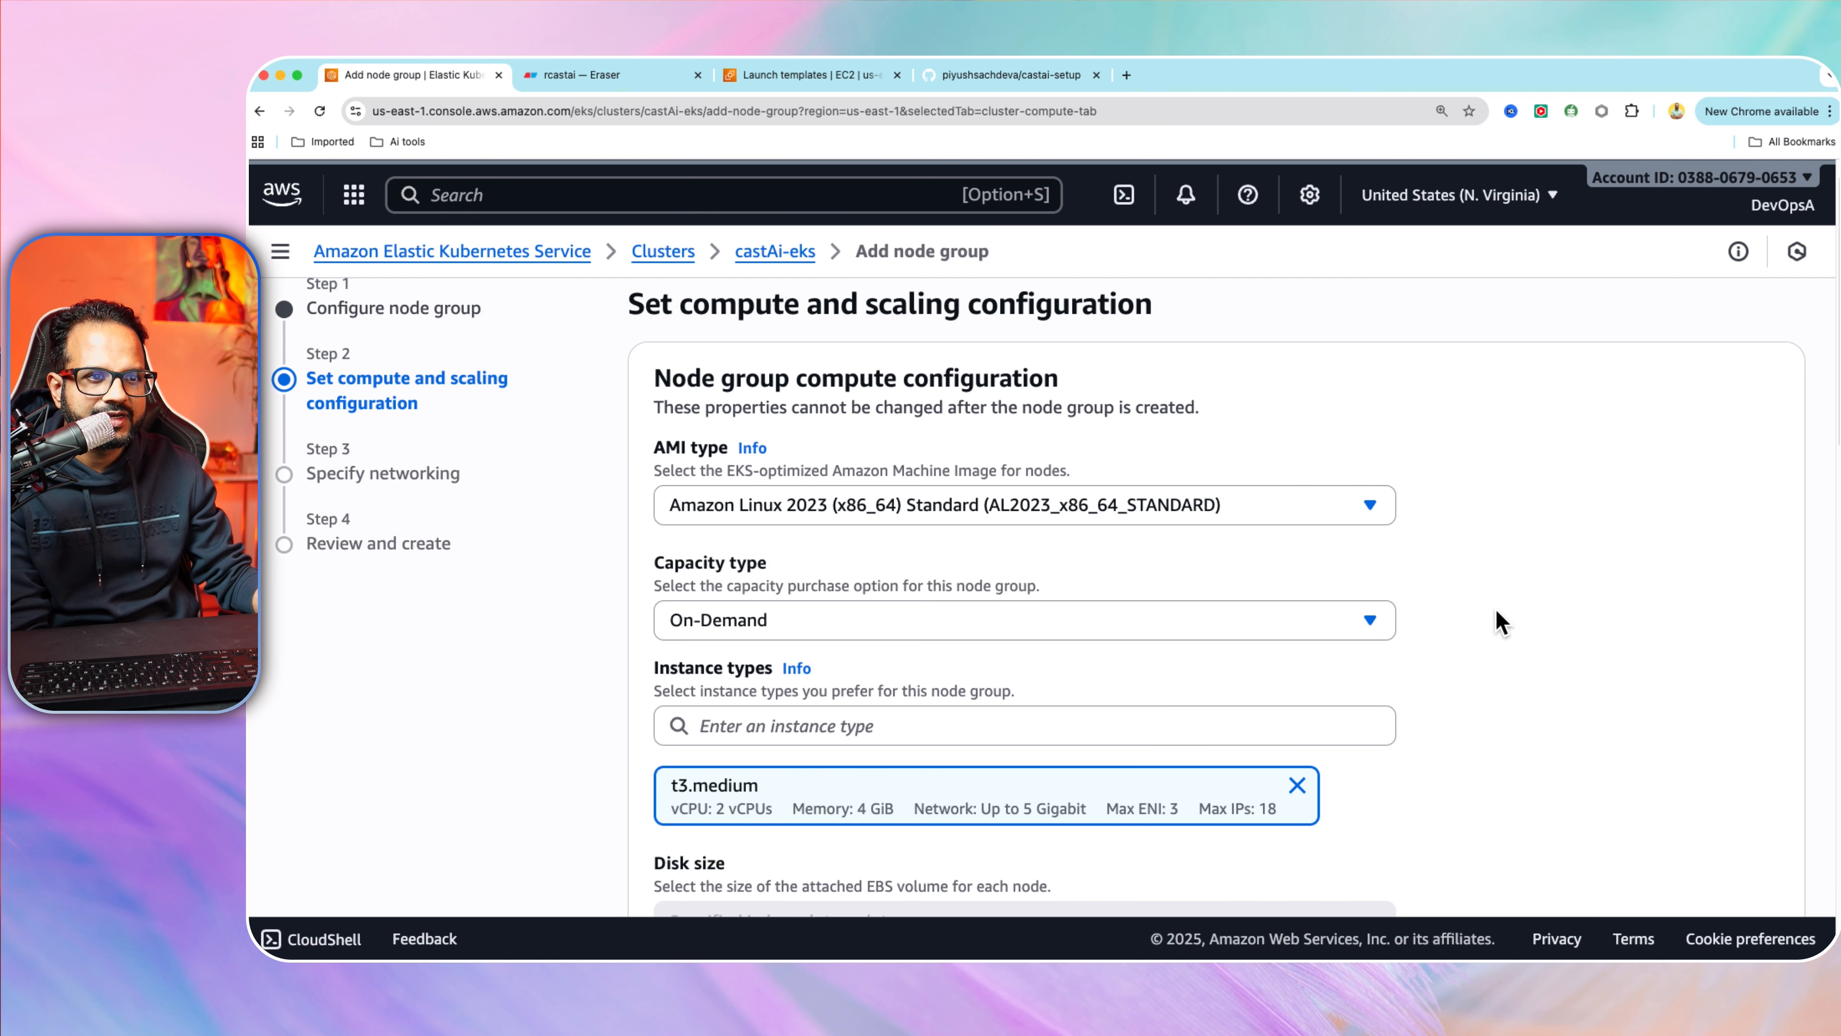
scroll(1497, 620, "down", 2)
left_click(1124, 537)
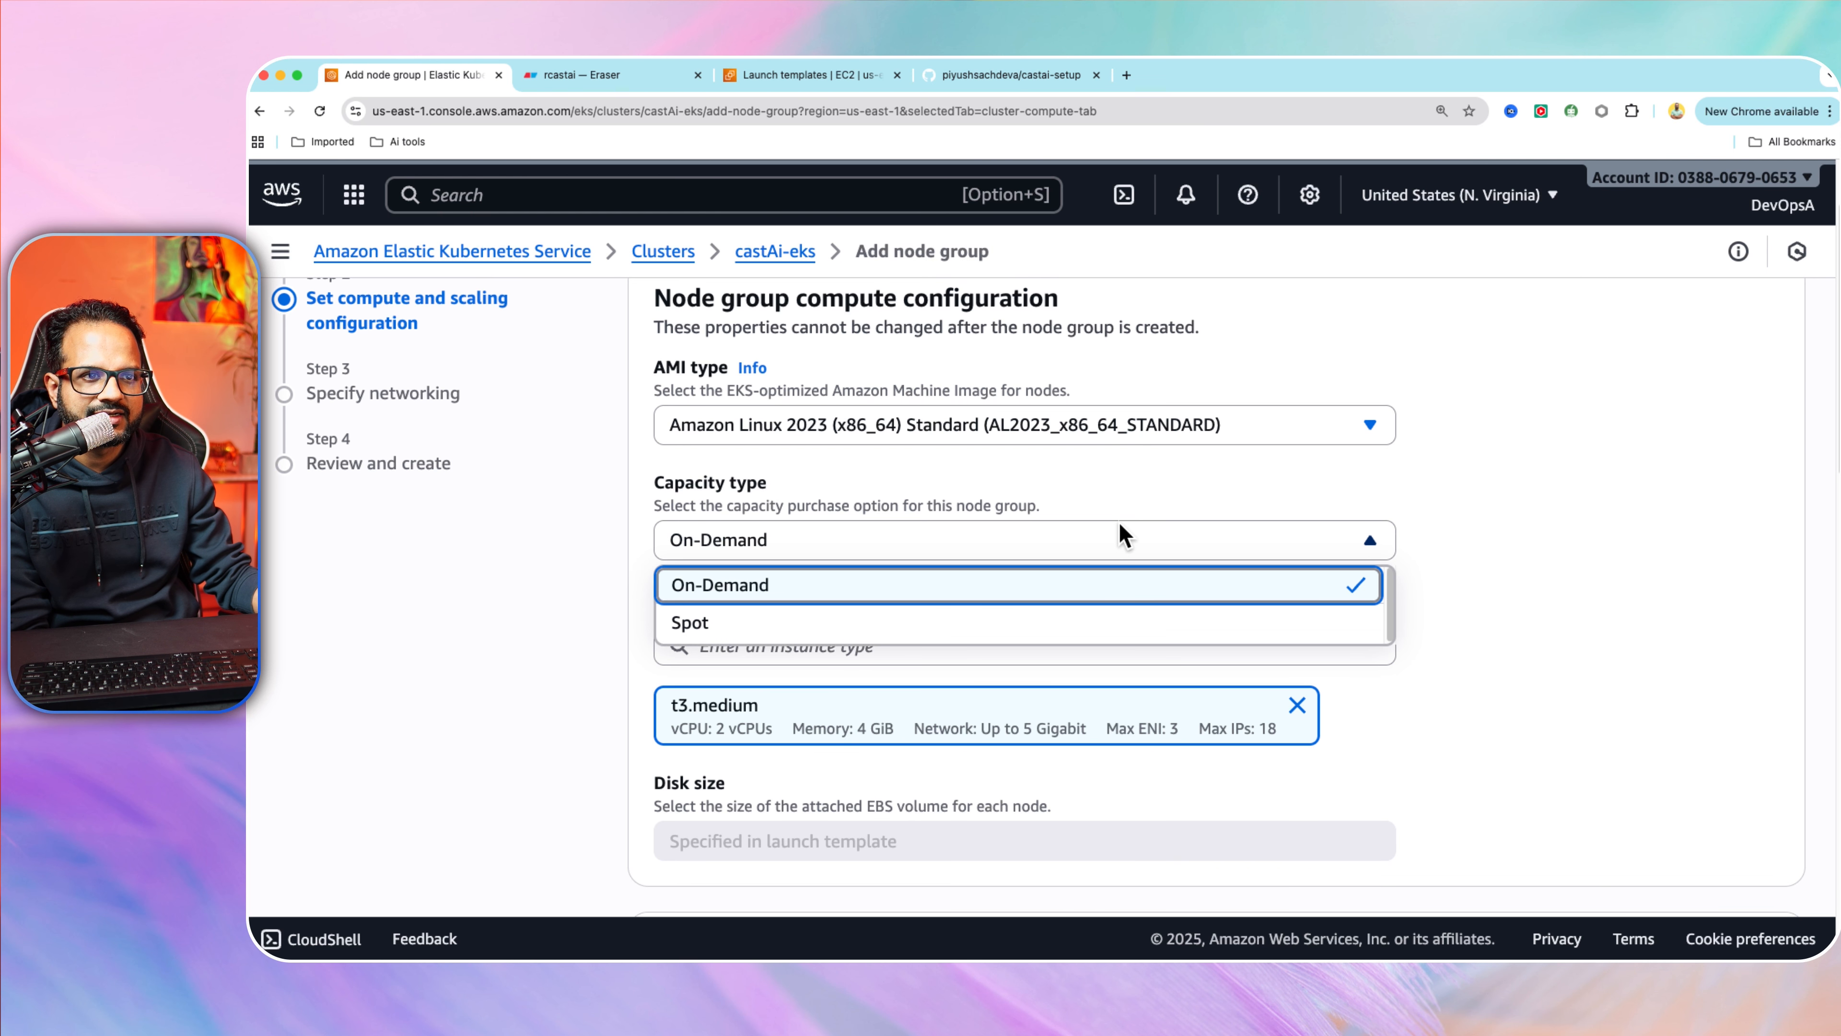
left_click(1576, 536)
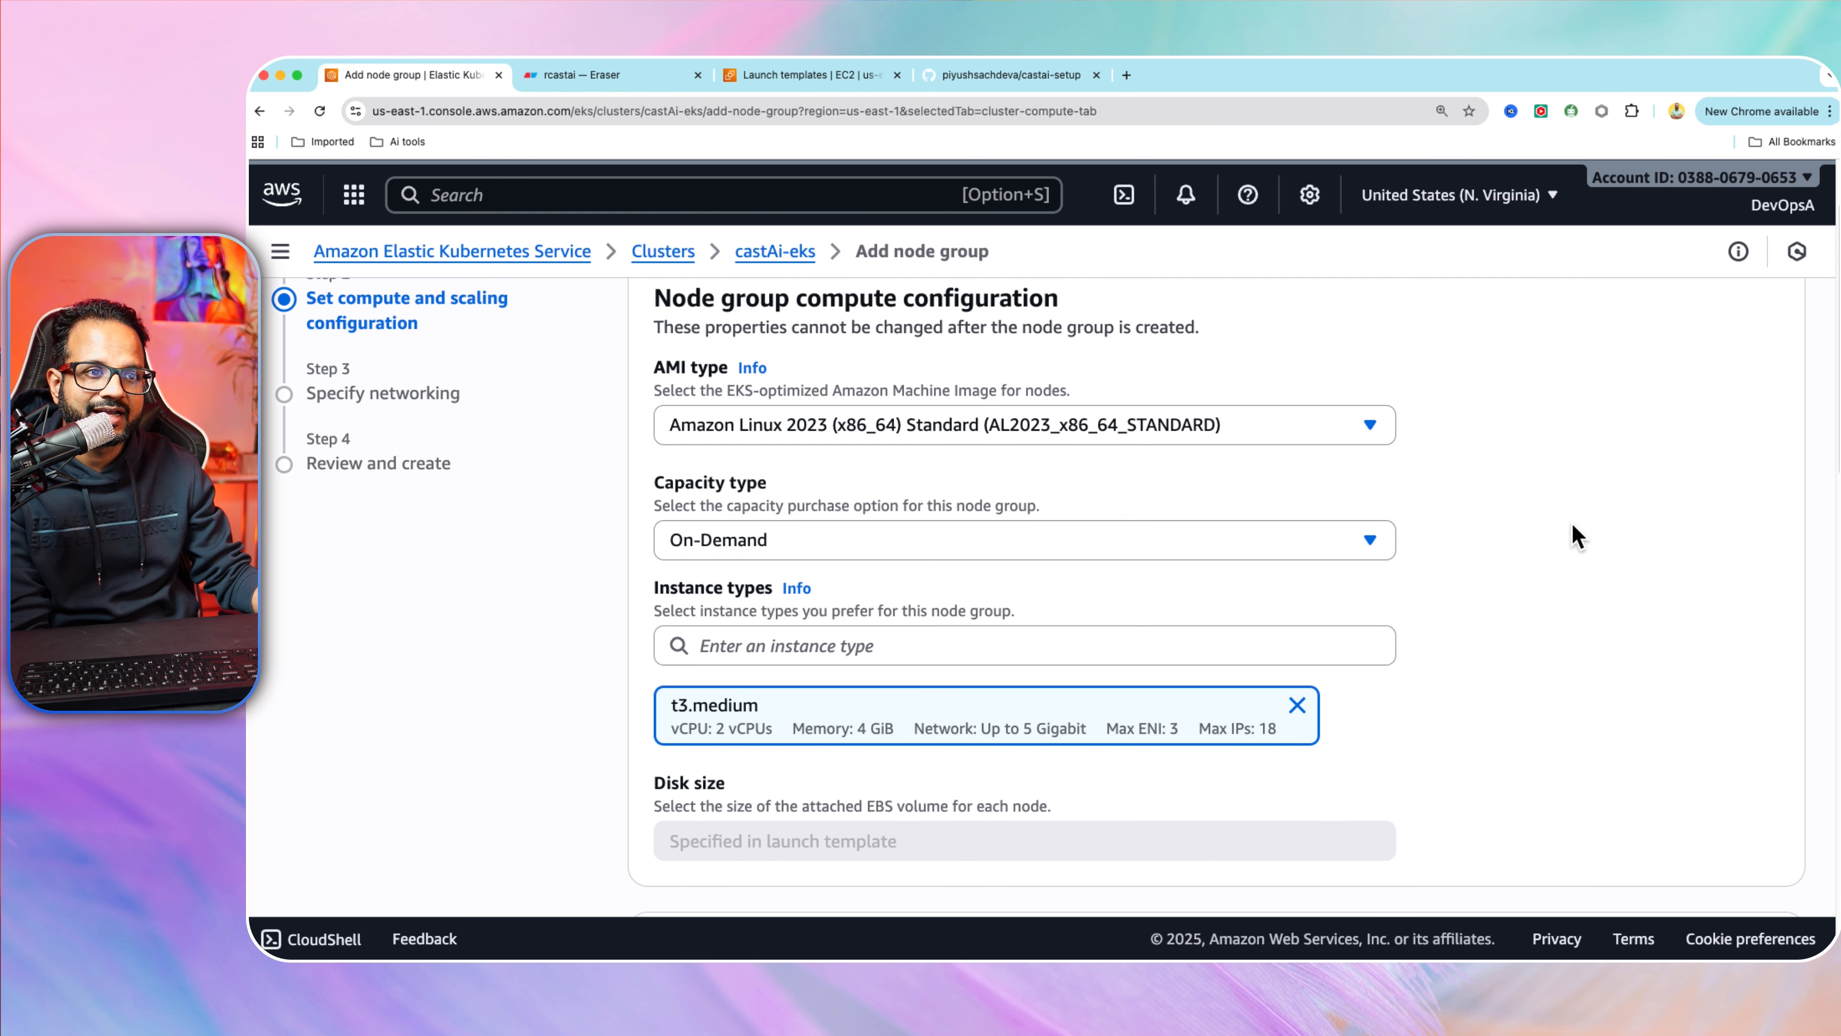
scroll(1441, 586, "down", 2)
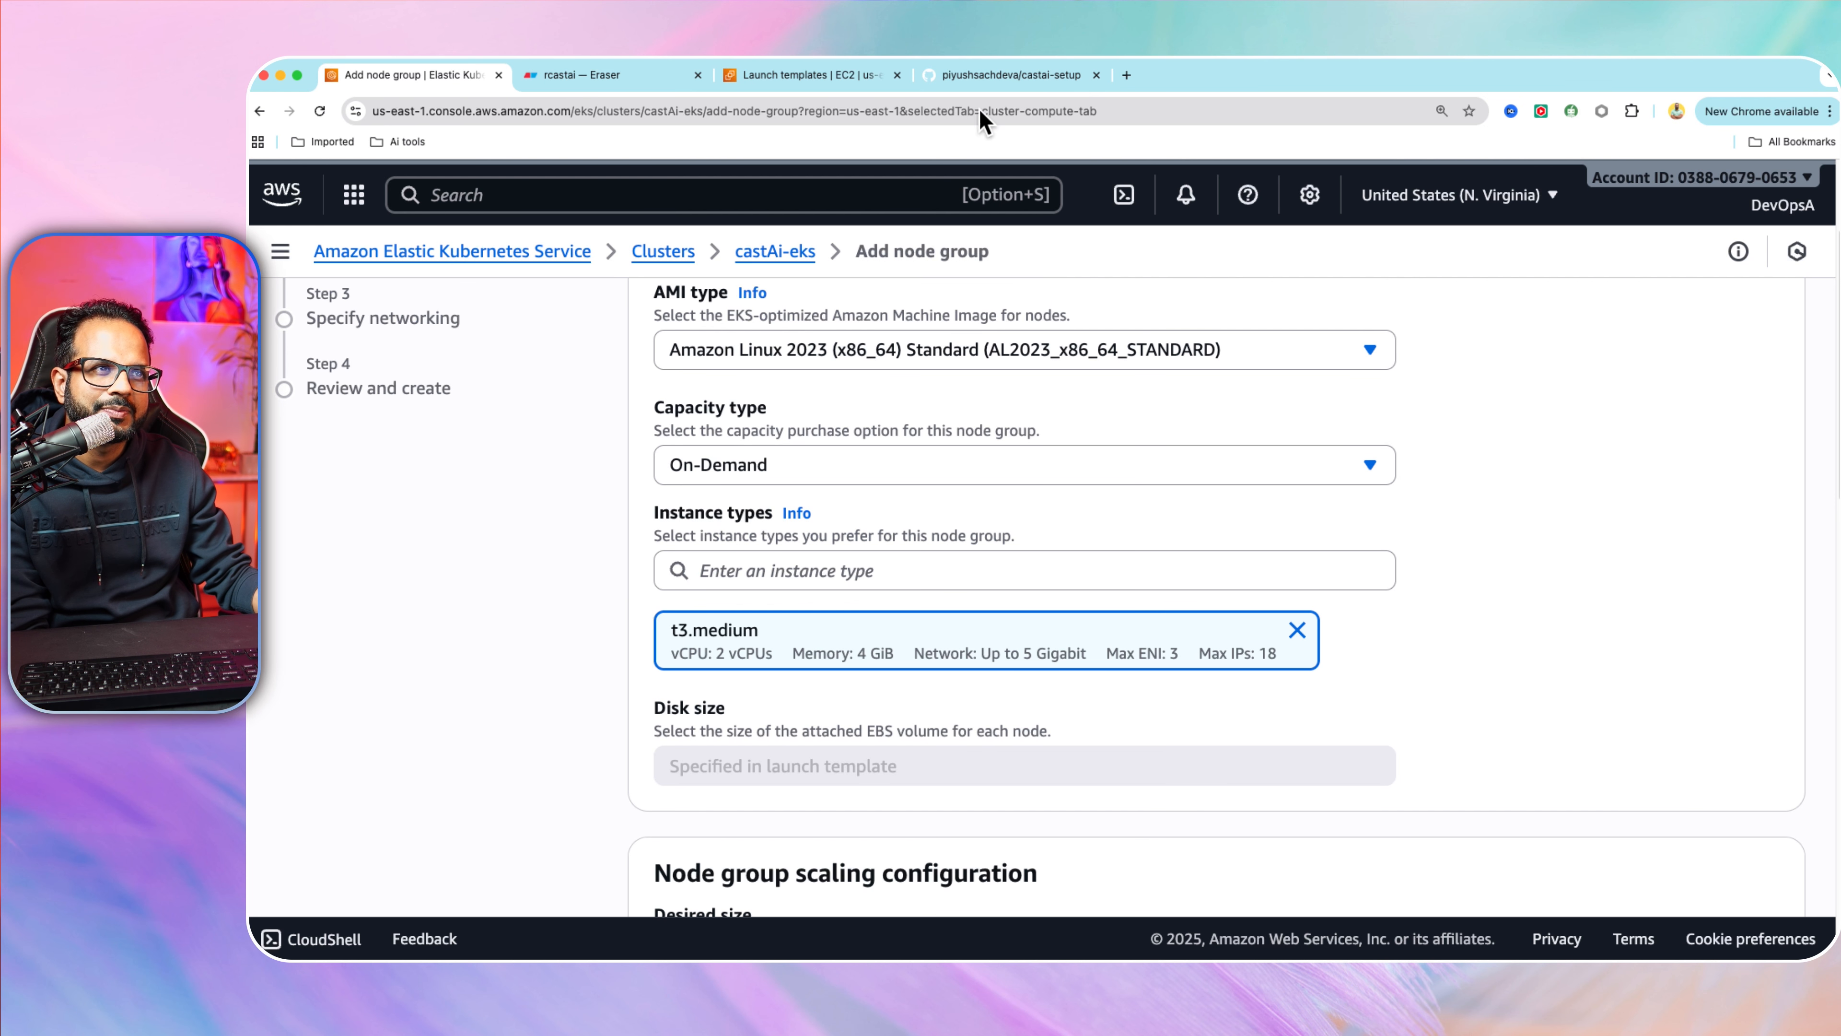
Check the recommended instance type in the castai-setup guide and return to the node group's compute configuration.
left_click(1004, 76)
left_click_drag(582, 560, 642, 560)
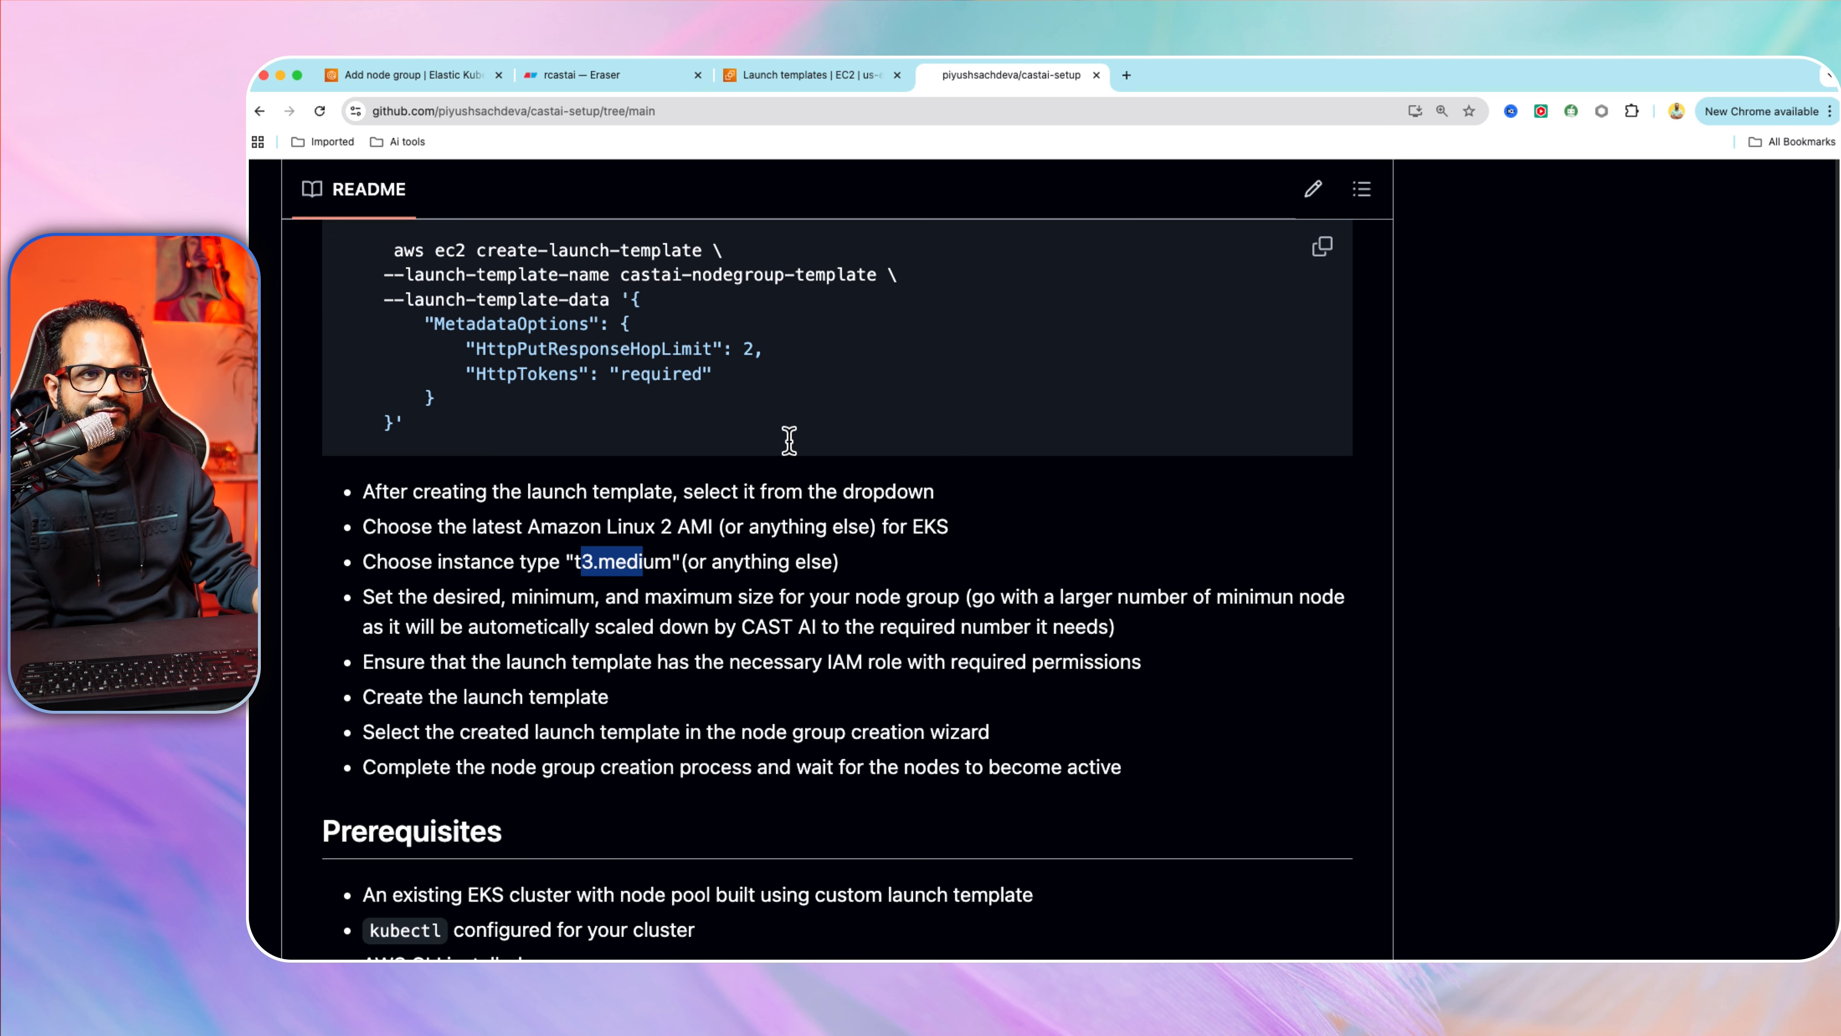
left_click(411, 77)
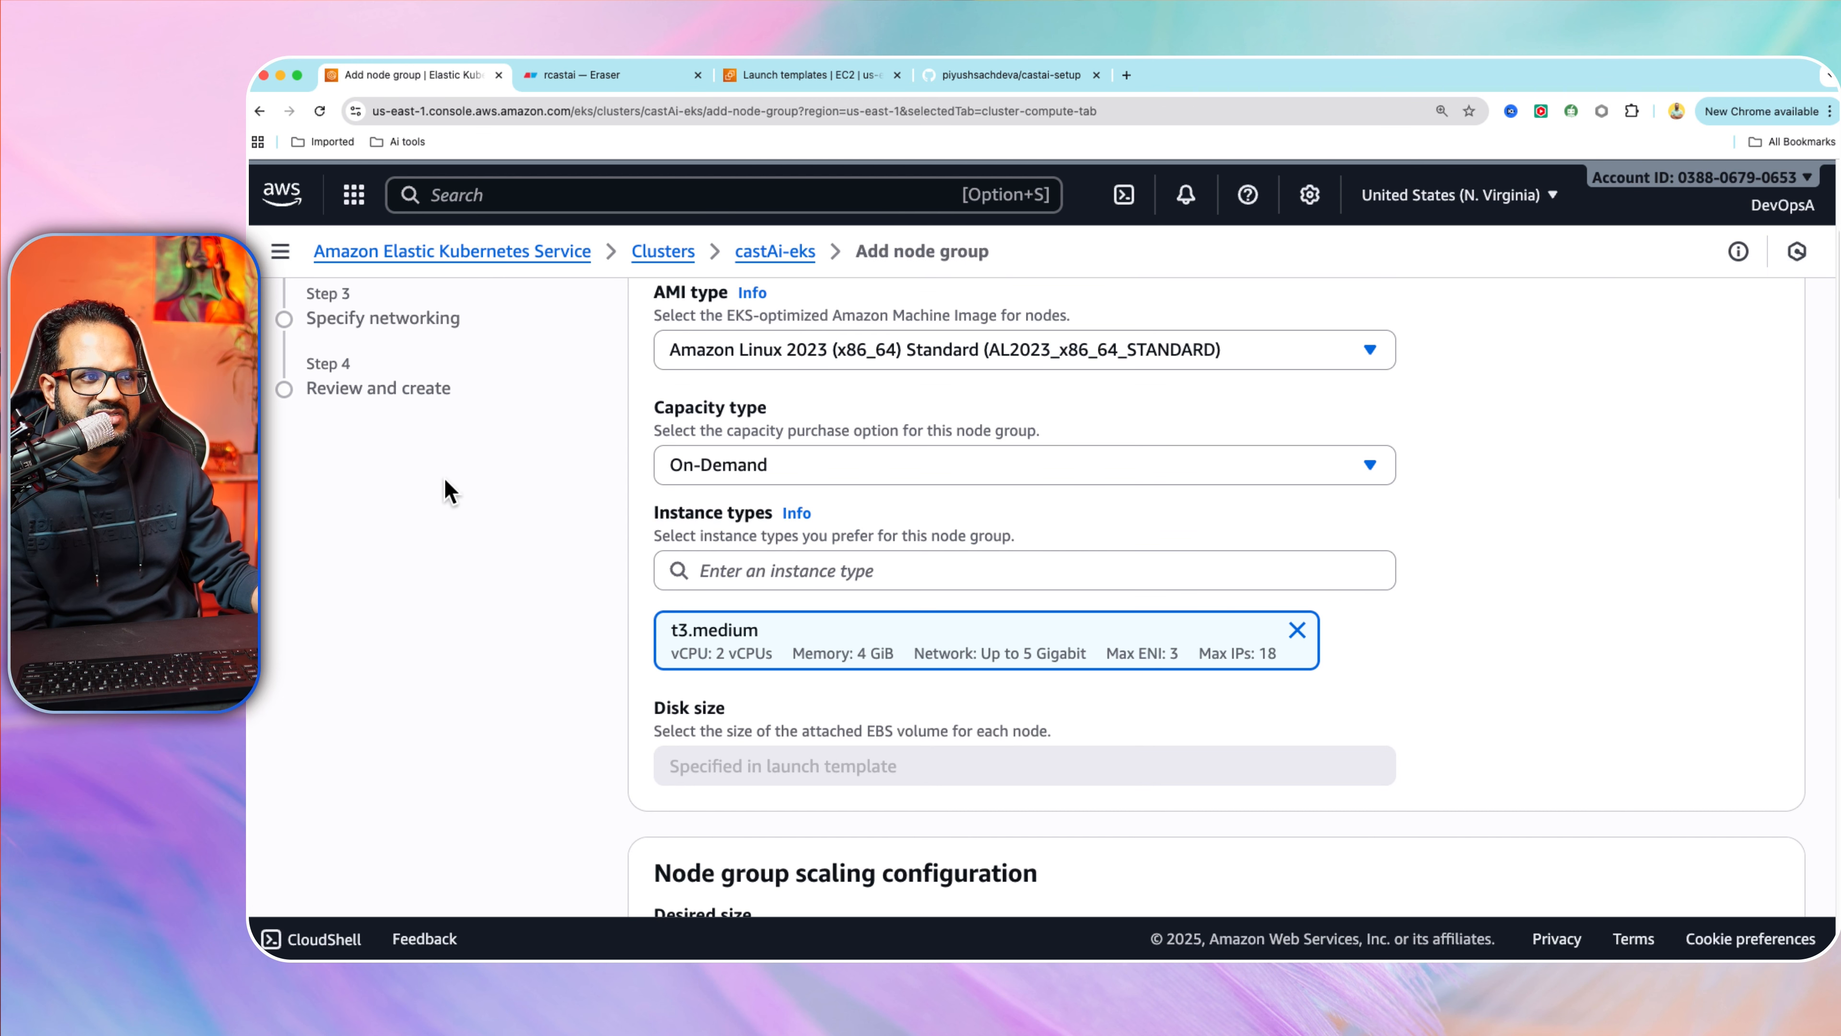
Set the node group's desired size to 6 nodes and its maximum size to 10 nodes.
scroll(1318, 636, "down", 5)
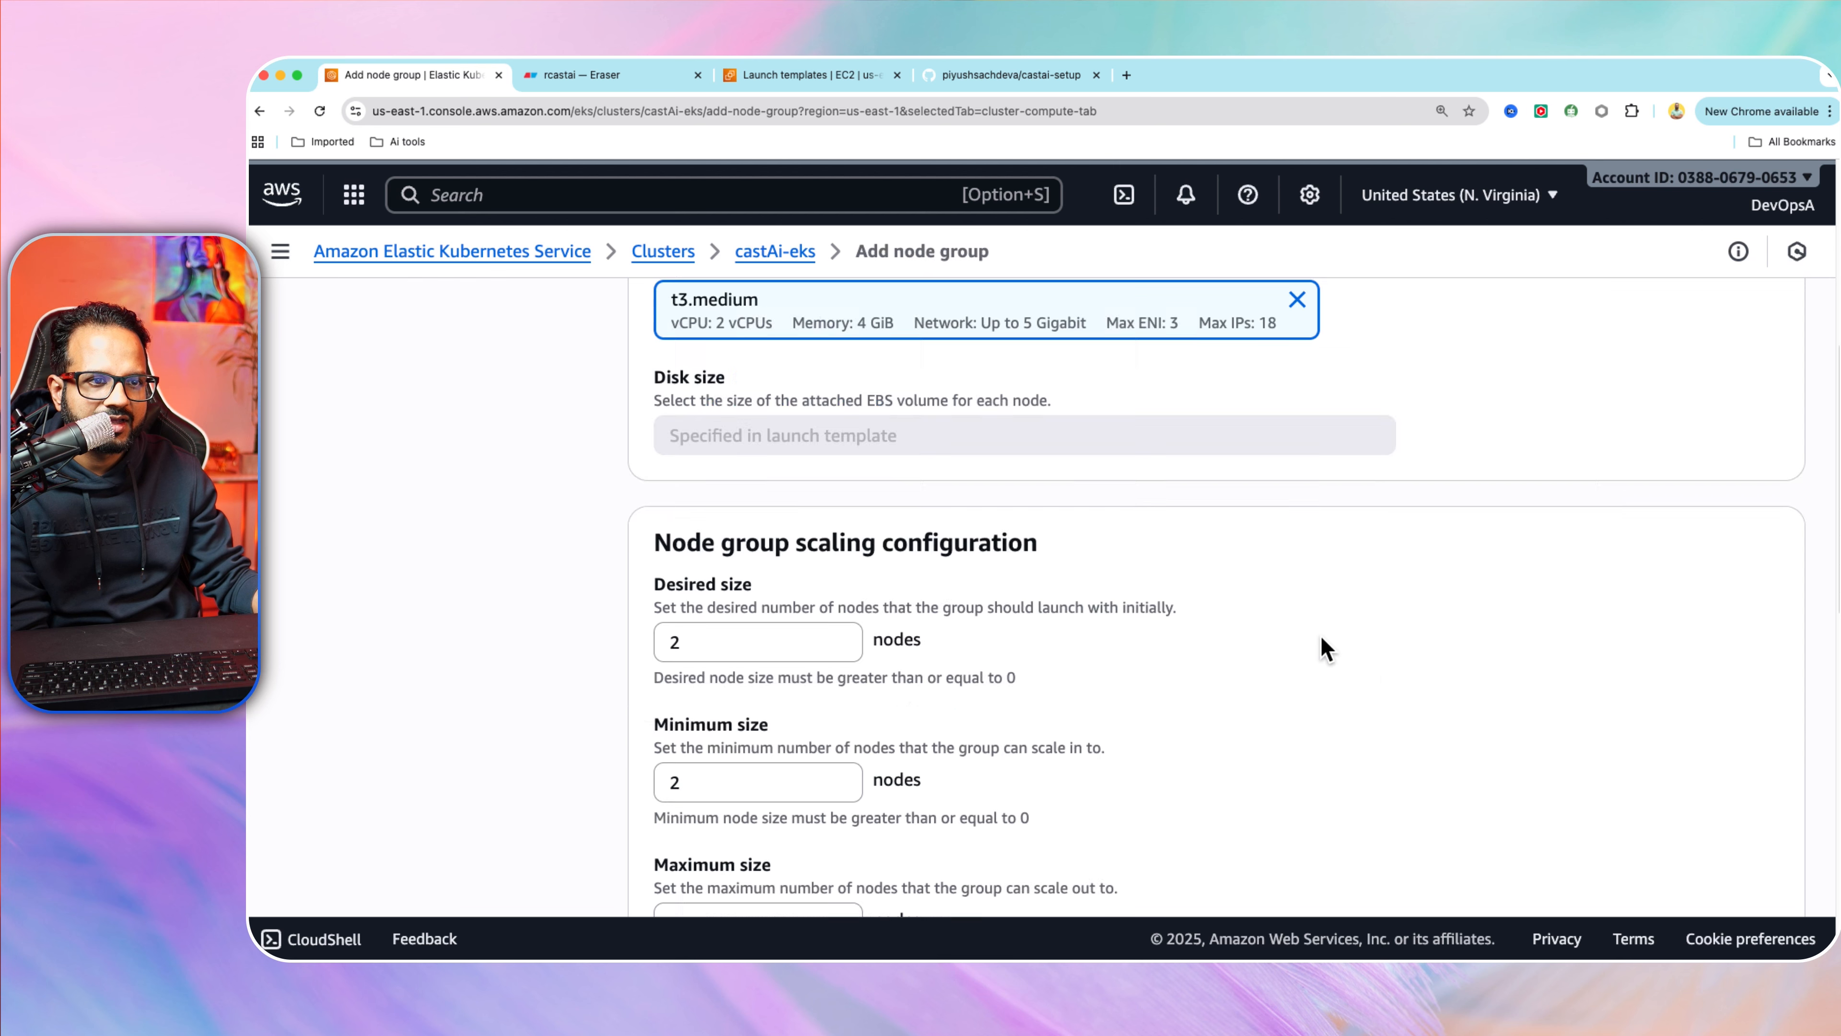
scroll(1325, 648, "down", 1)
scroll(1299, 643, "down", 5)
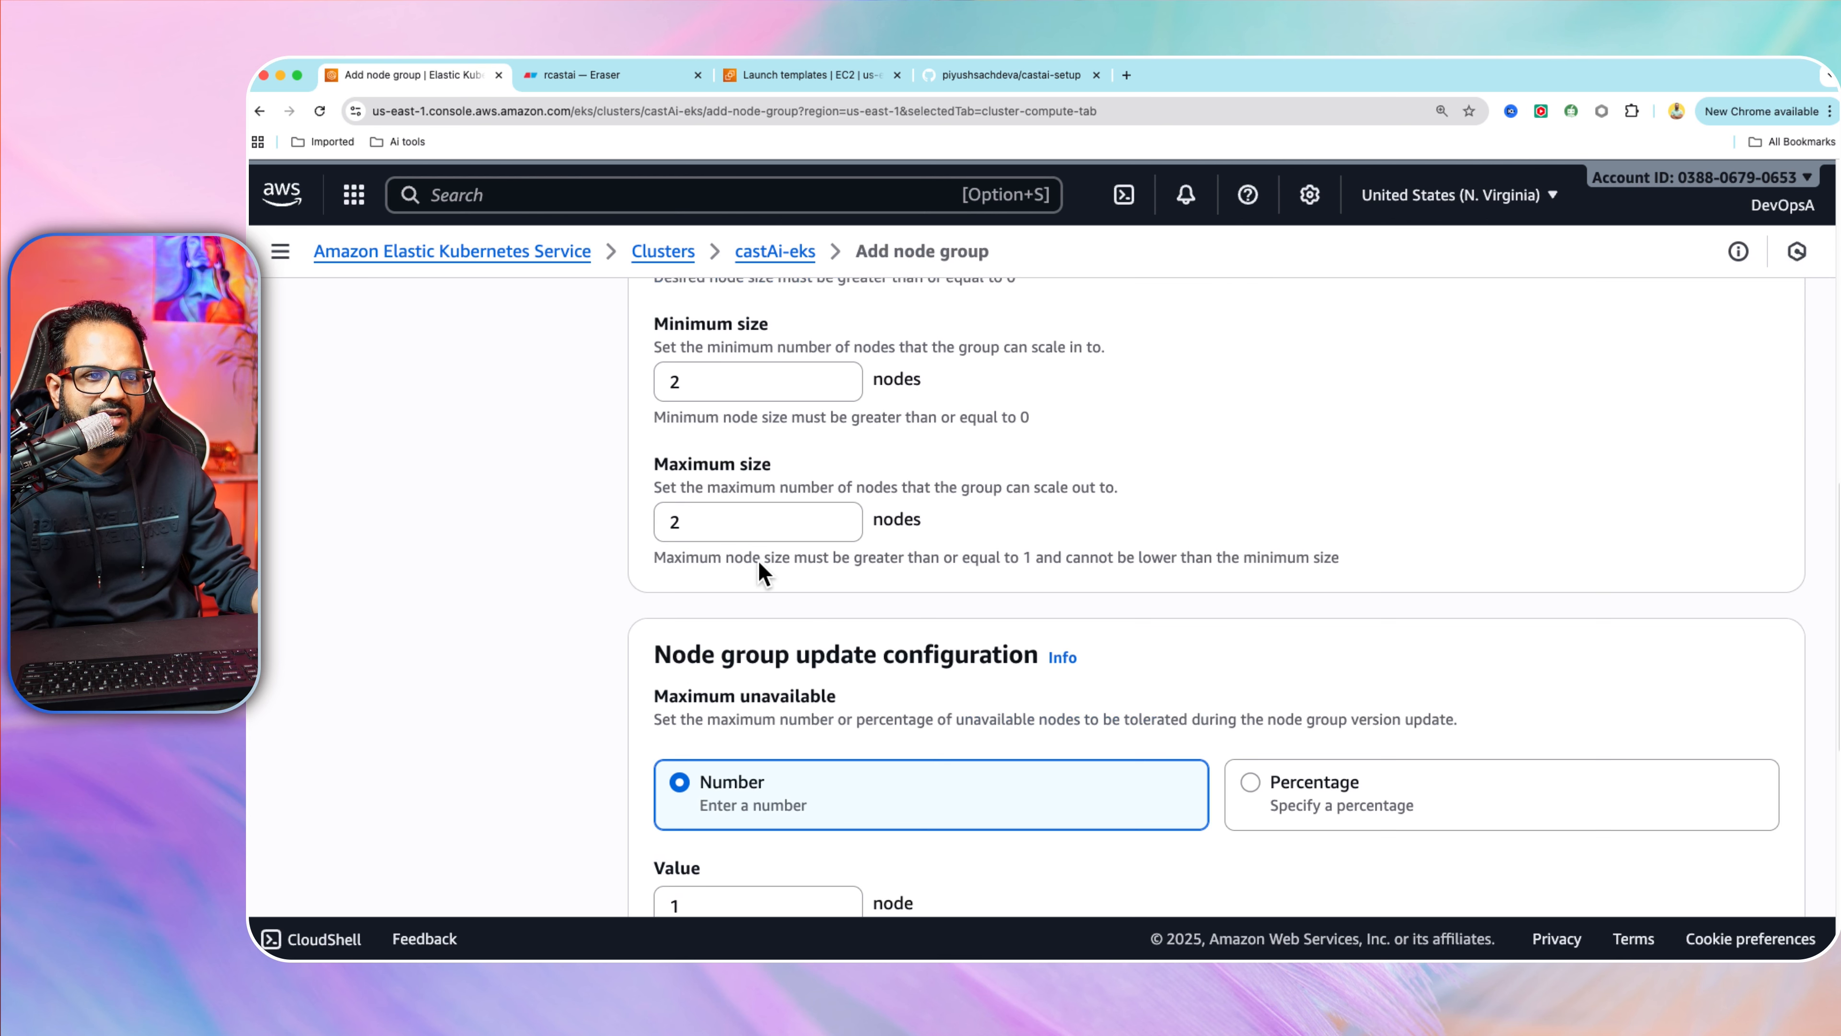
scroll(658, 511, "up", 3)
scroll(658, 515, "up", 2)
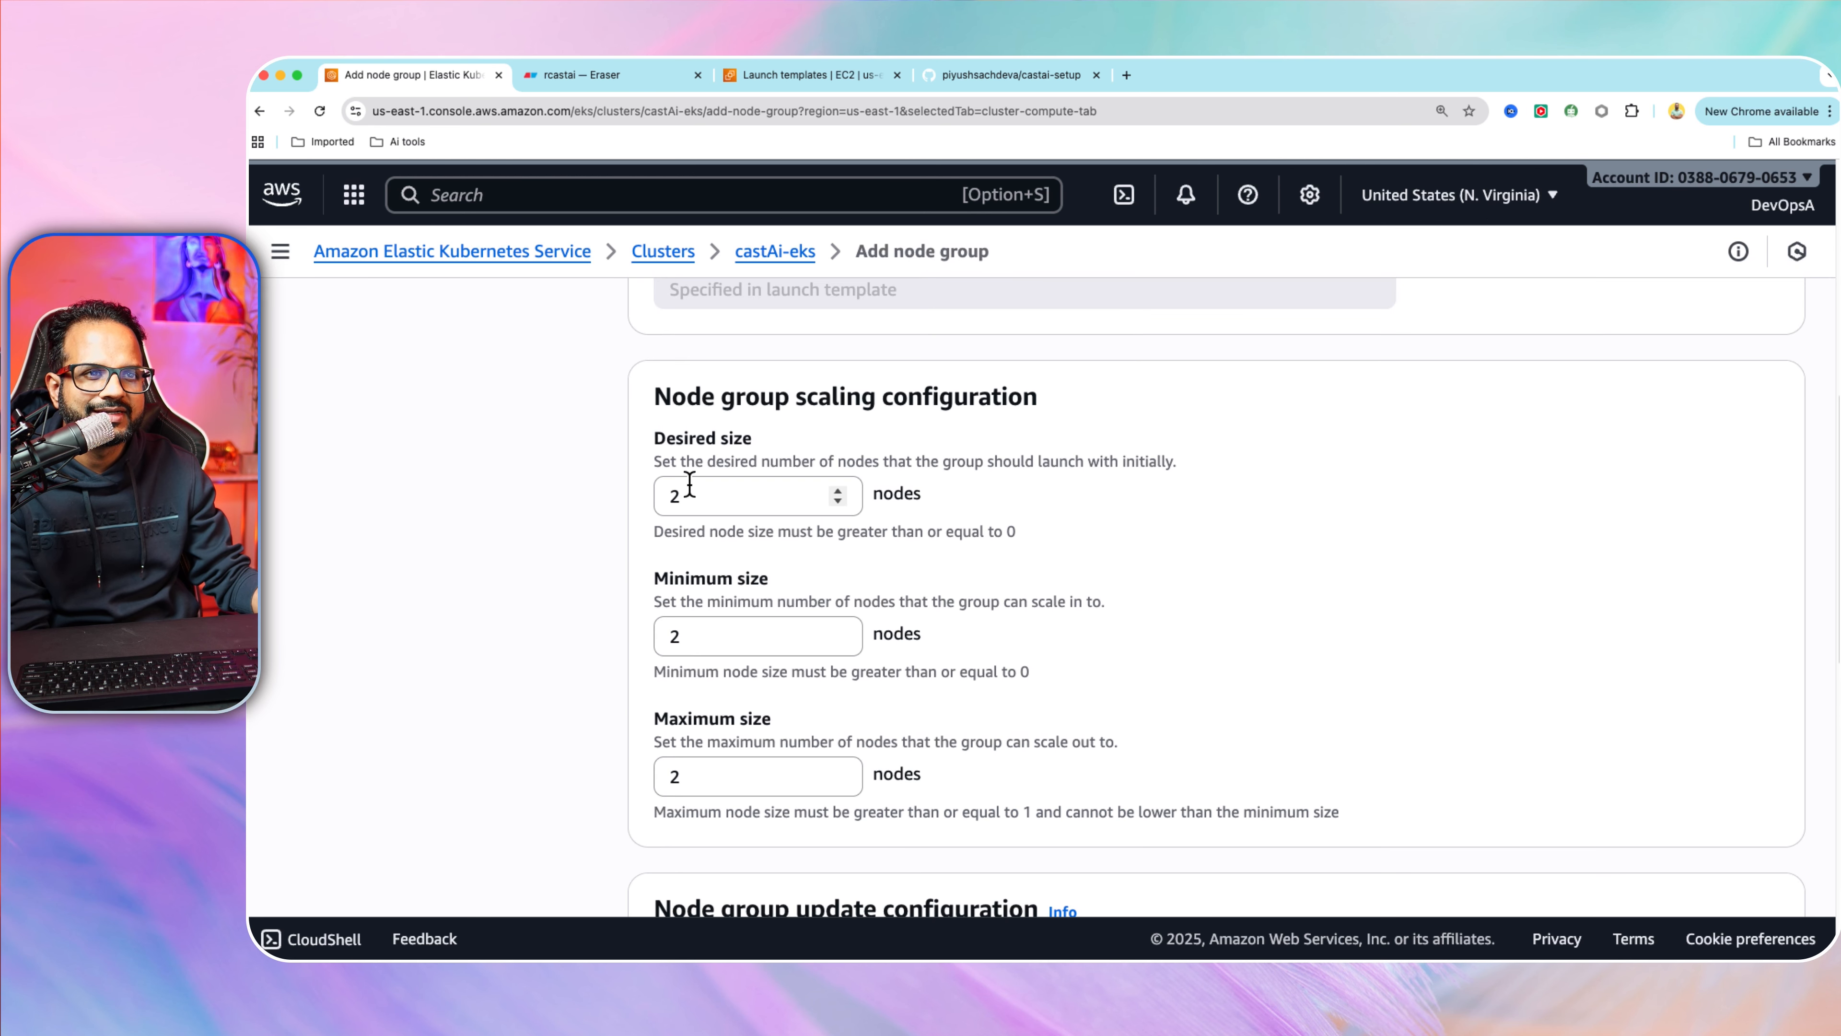
double_click(664, 489)
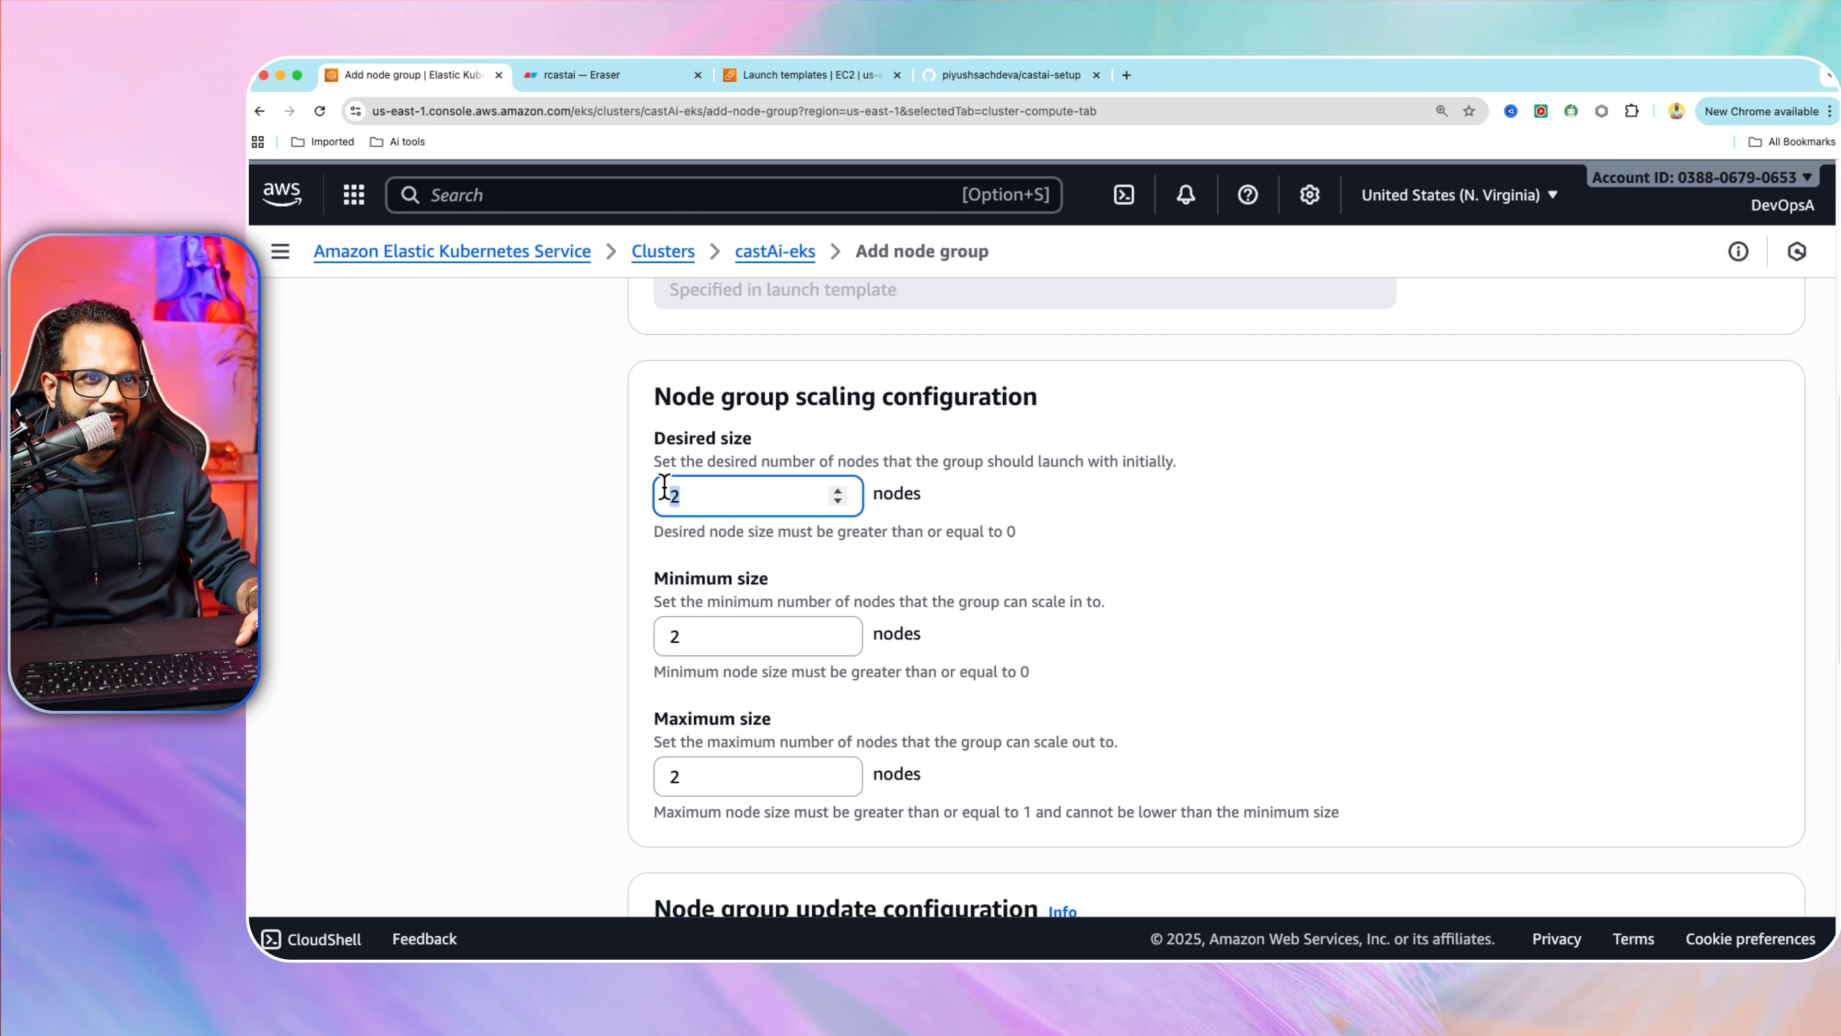
type("4")
double_click(669, 774)
type("10")
scroll(664, 775, "down", 1)
scroll(664, 774, "up", 1)
left_click(697, 486)
type("6")
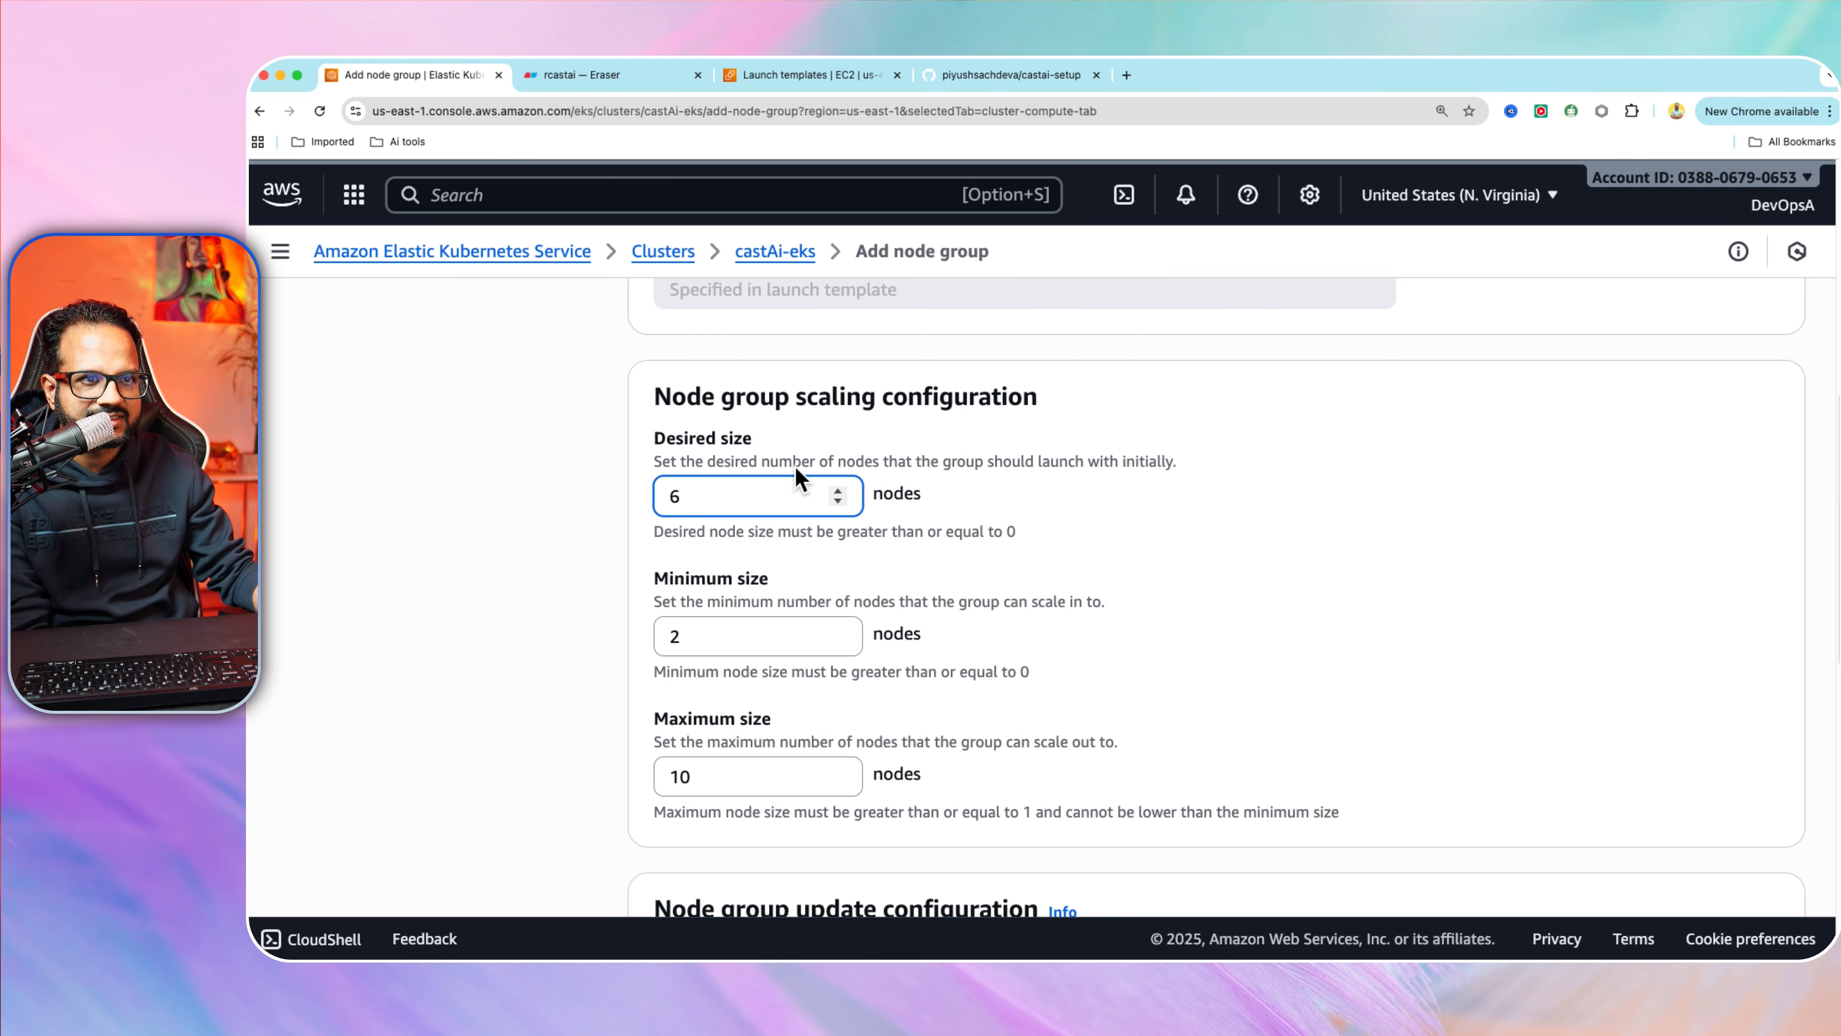
left_click(1361, 552)
Keep the default update settings and preselected subnets, and proceed to the review of the node group.
scroll(1124, 635, "down", 7)
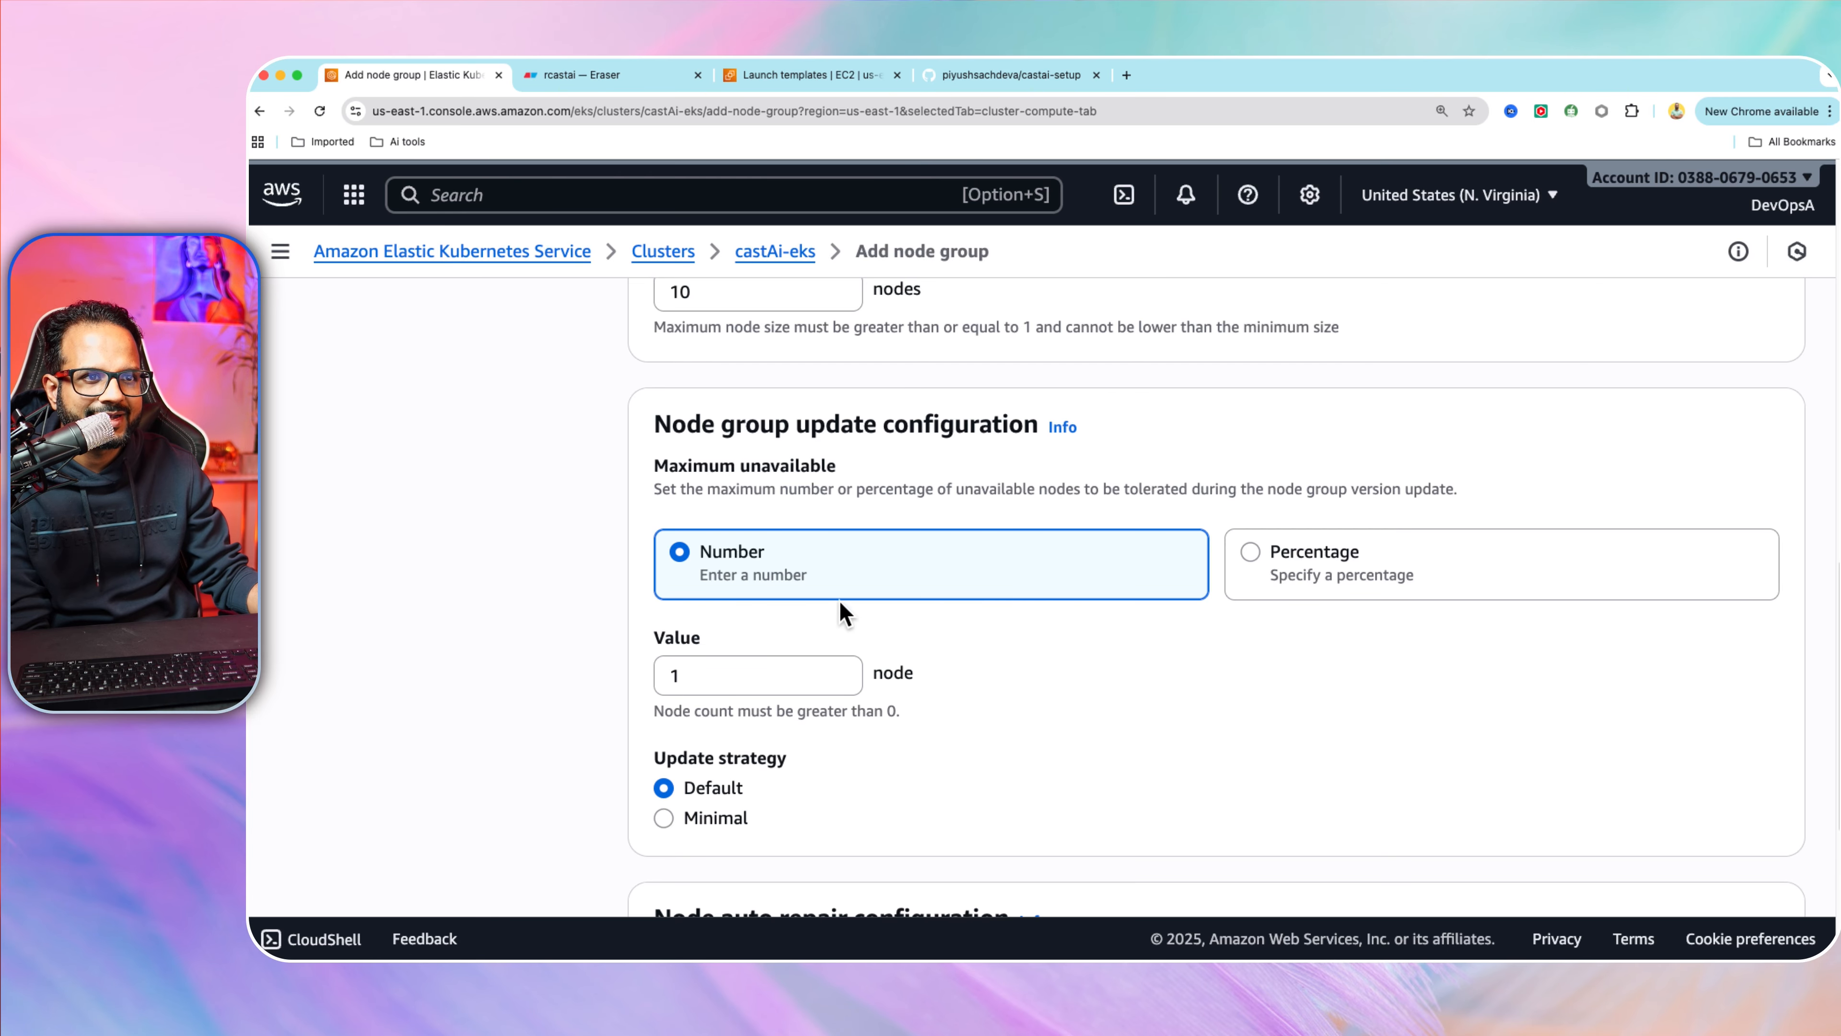
scroll(1171, 680, "down", 5)
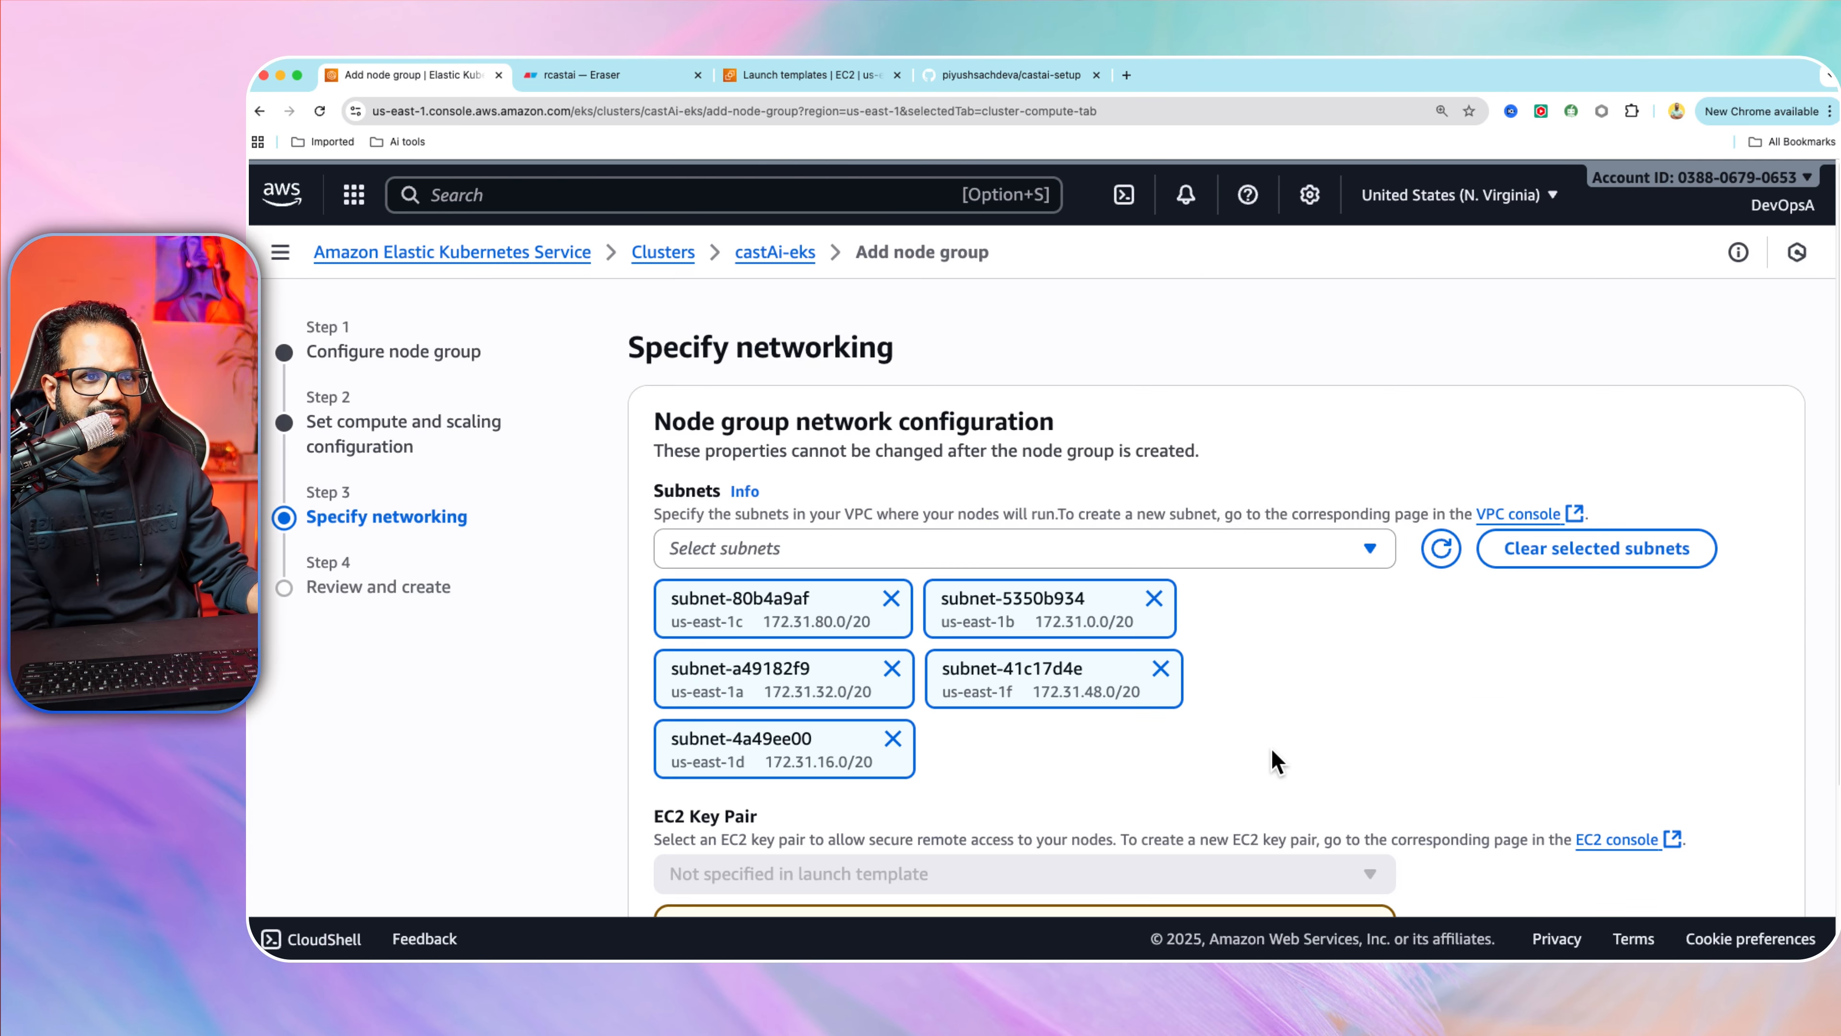
scroll(1278, 761, "down", 3)
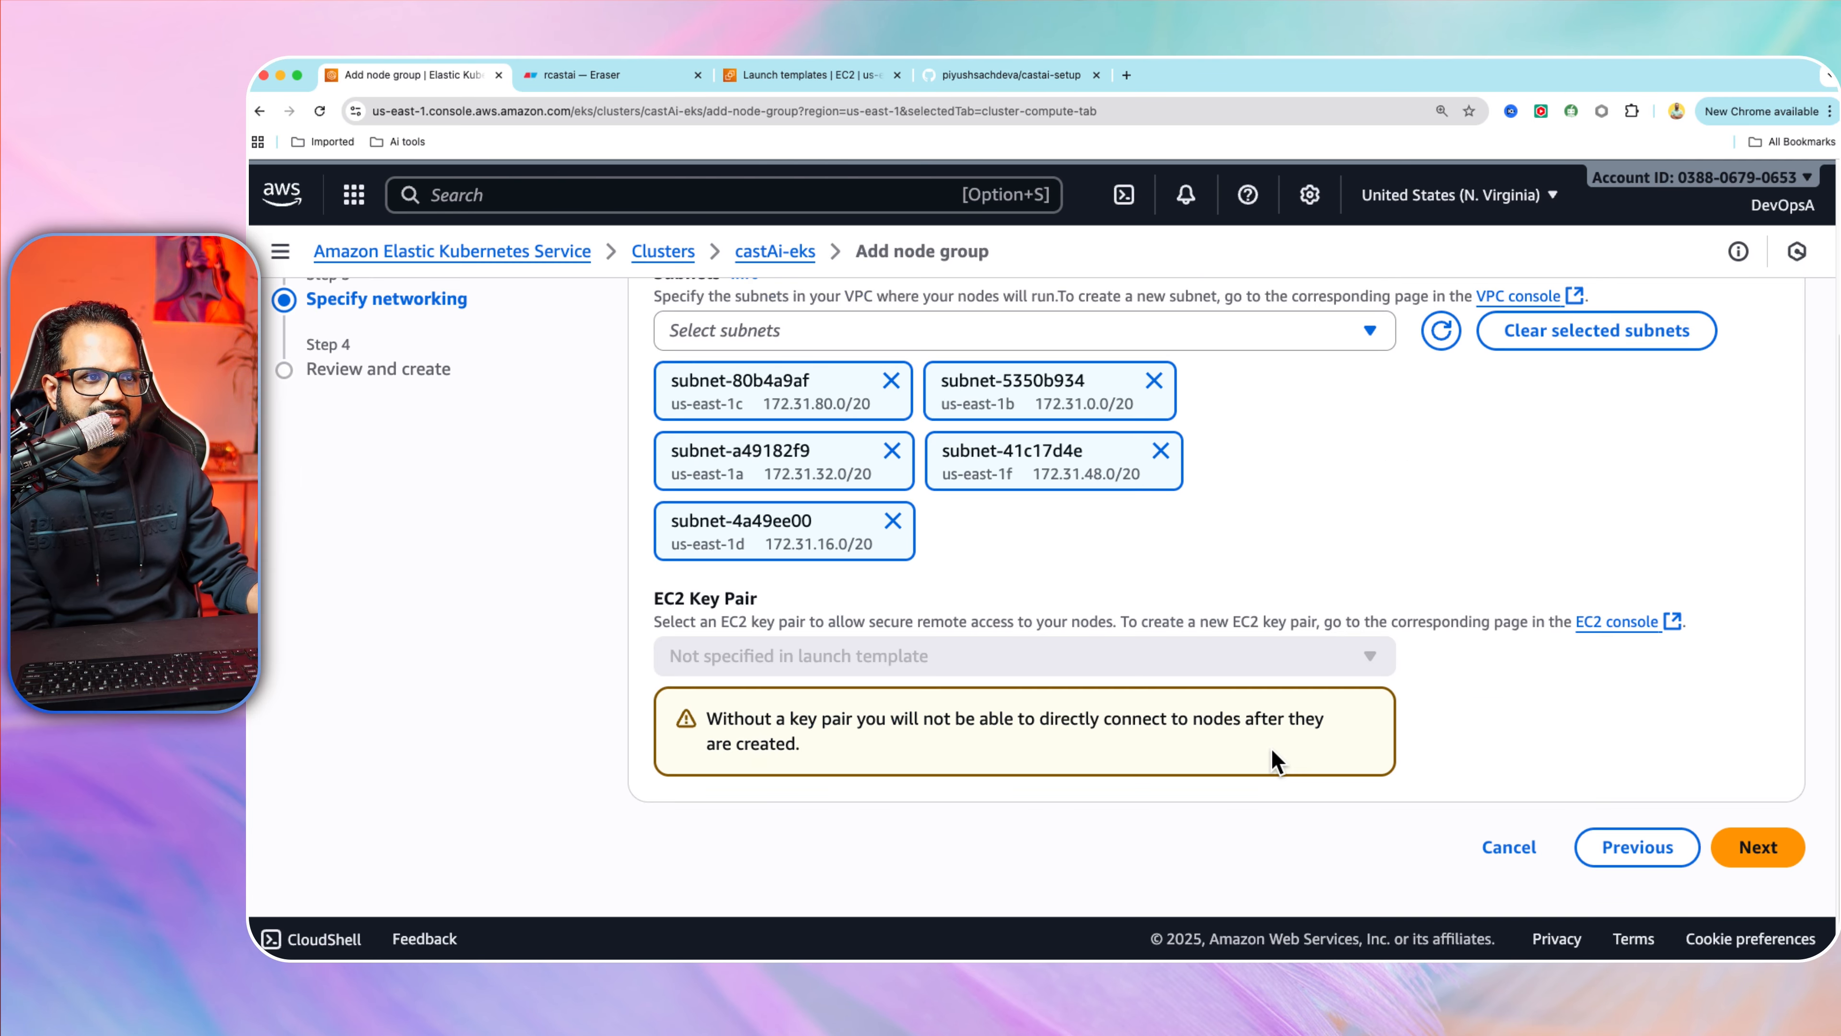
left_click(1754, 846)
scroll(1190, 733, "down", 4)
scroll(1190, 734, "down", 10)
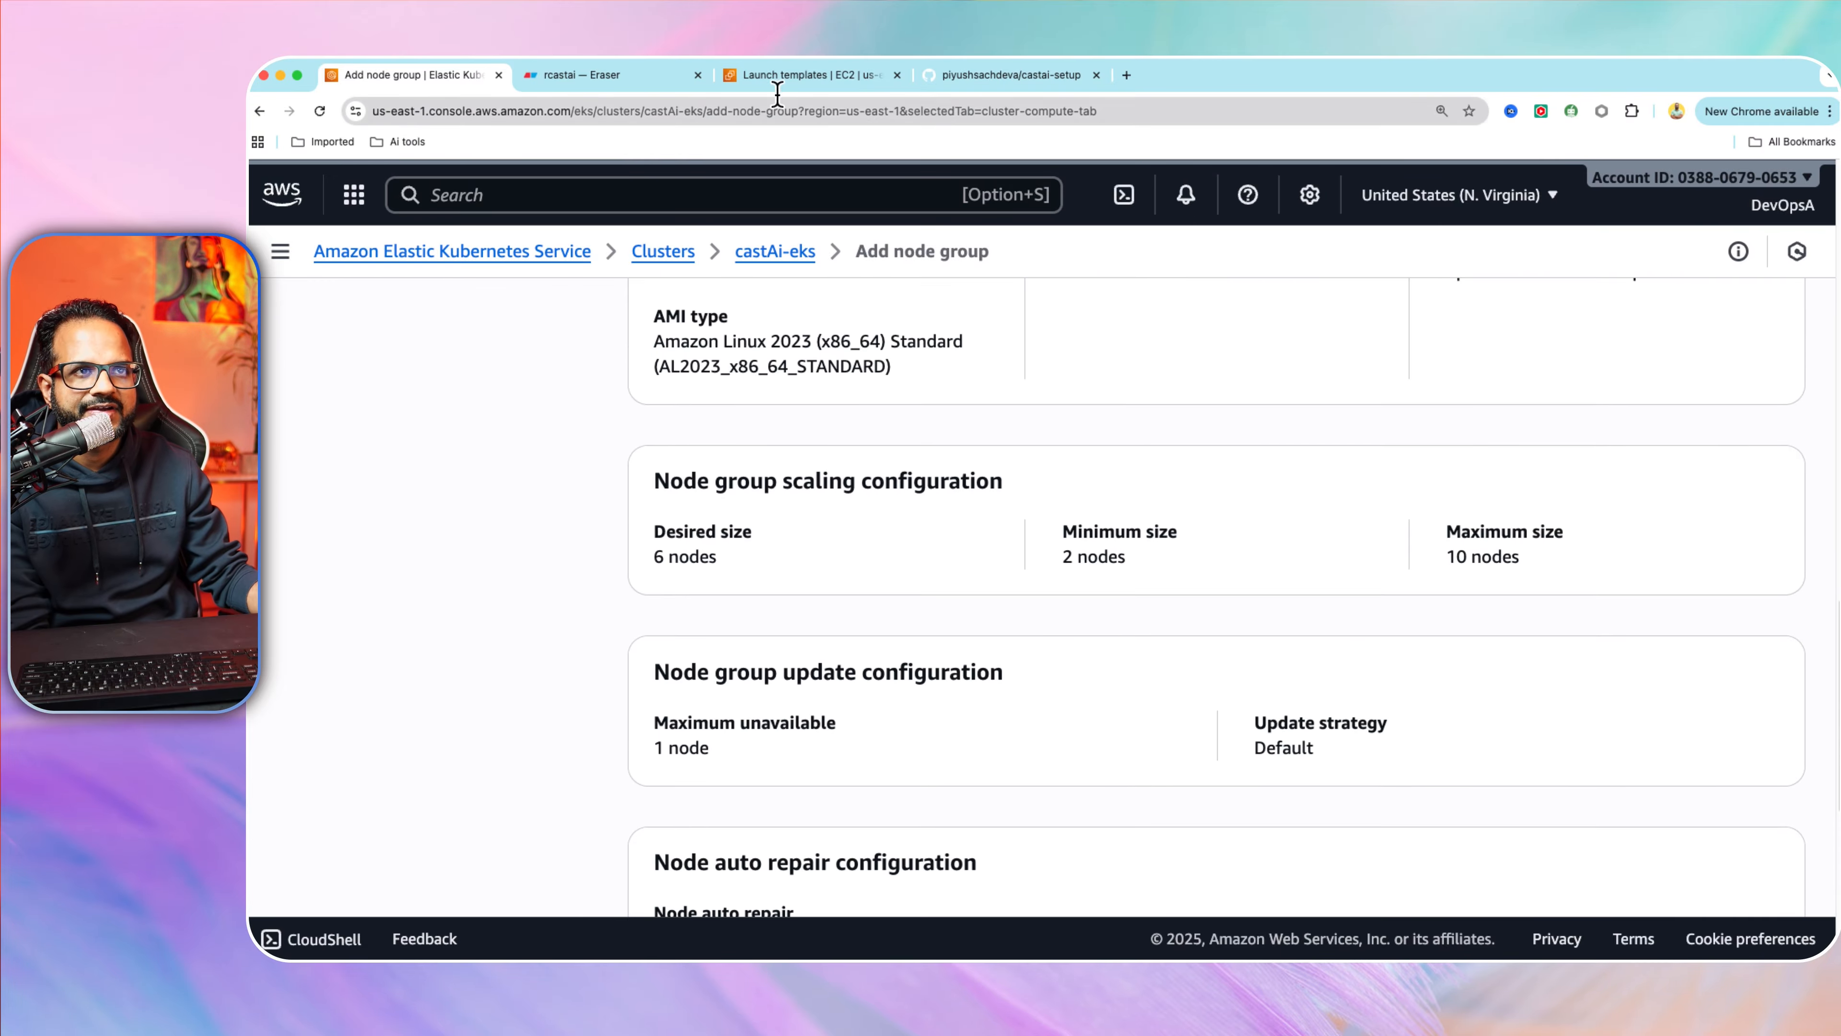
Read the castai-setup guide's remaining node group instructions on sizing, IAM role permissions, launch template selection and completing the creation.
left_click(1012, 75)
scroll(674, 558, "down", 1)
left_click_drag(458, 573, 881, 608)
left_click(829, 642)
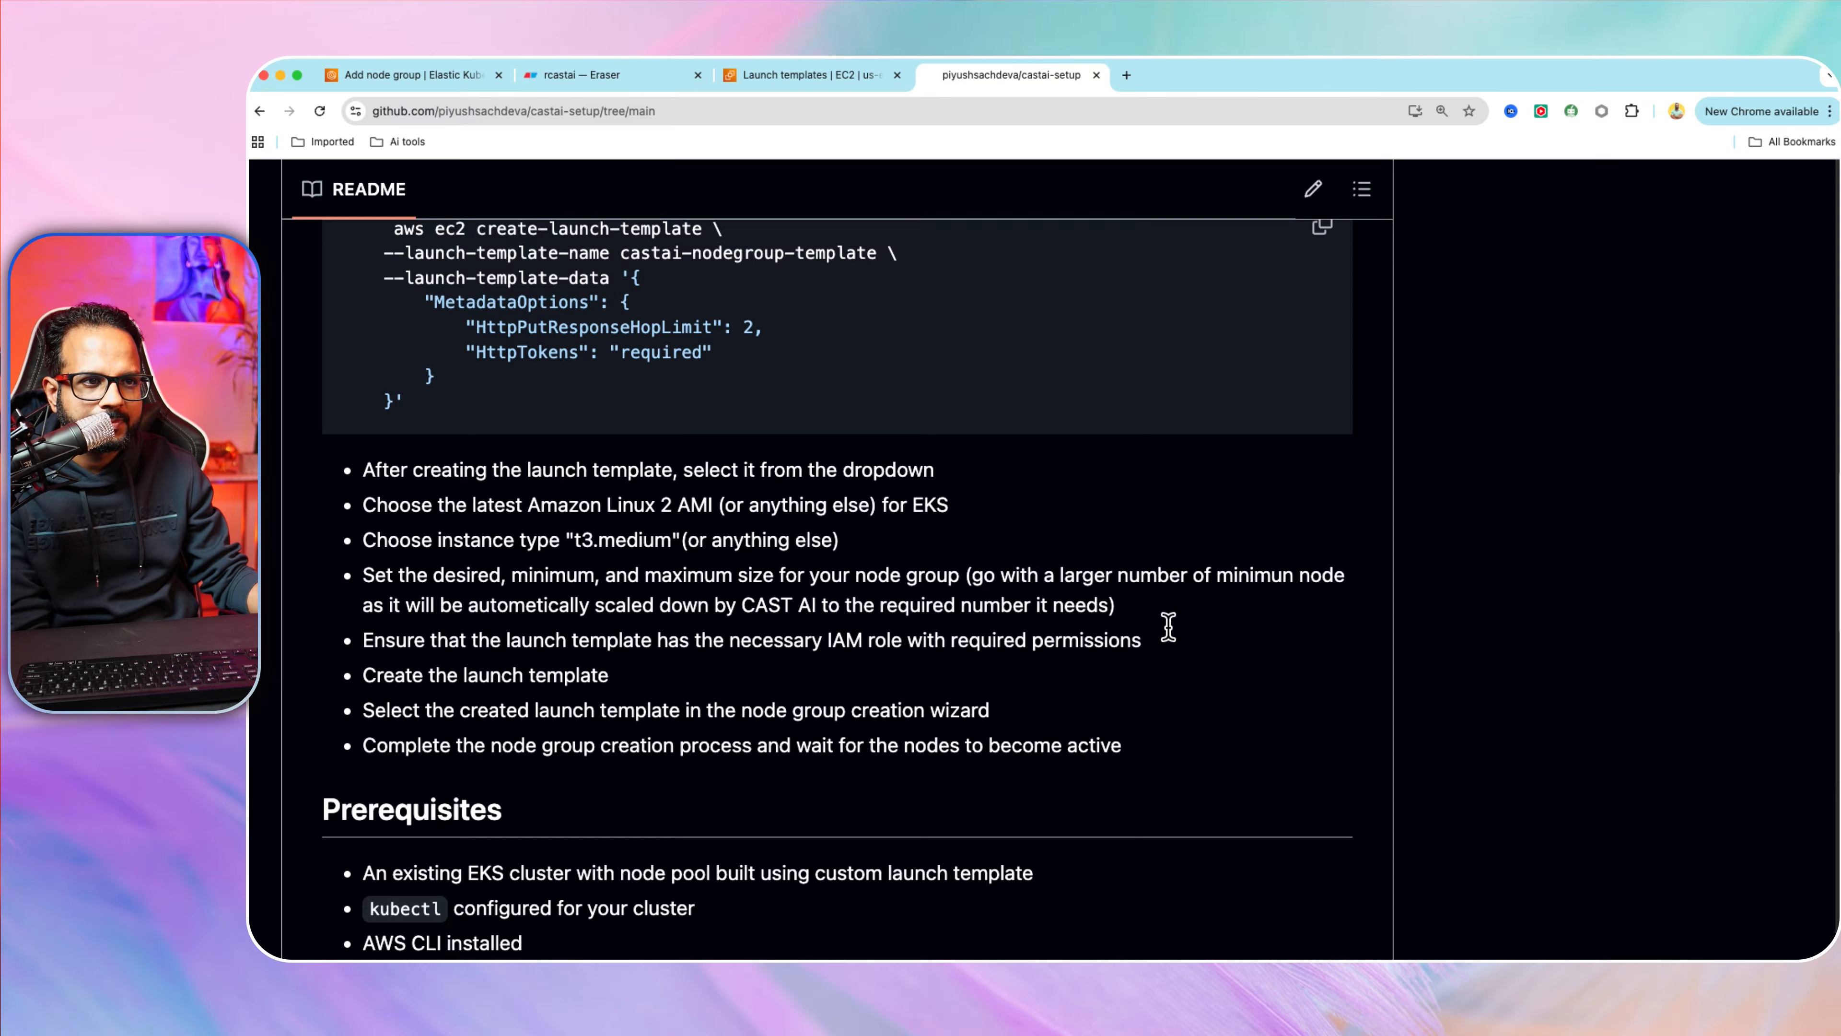
left_click_drag(671, 639, 1005, 631)
left_click(450, 709)
left_click_drag(404, 709, 963, 693)
left_click(688, 726)
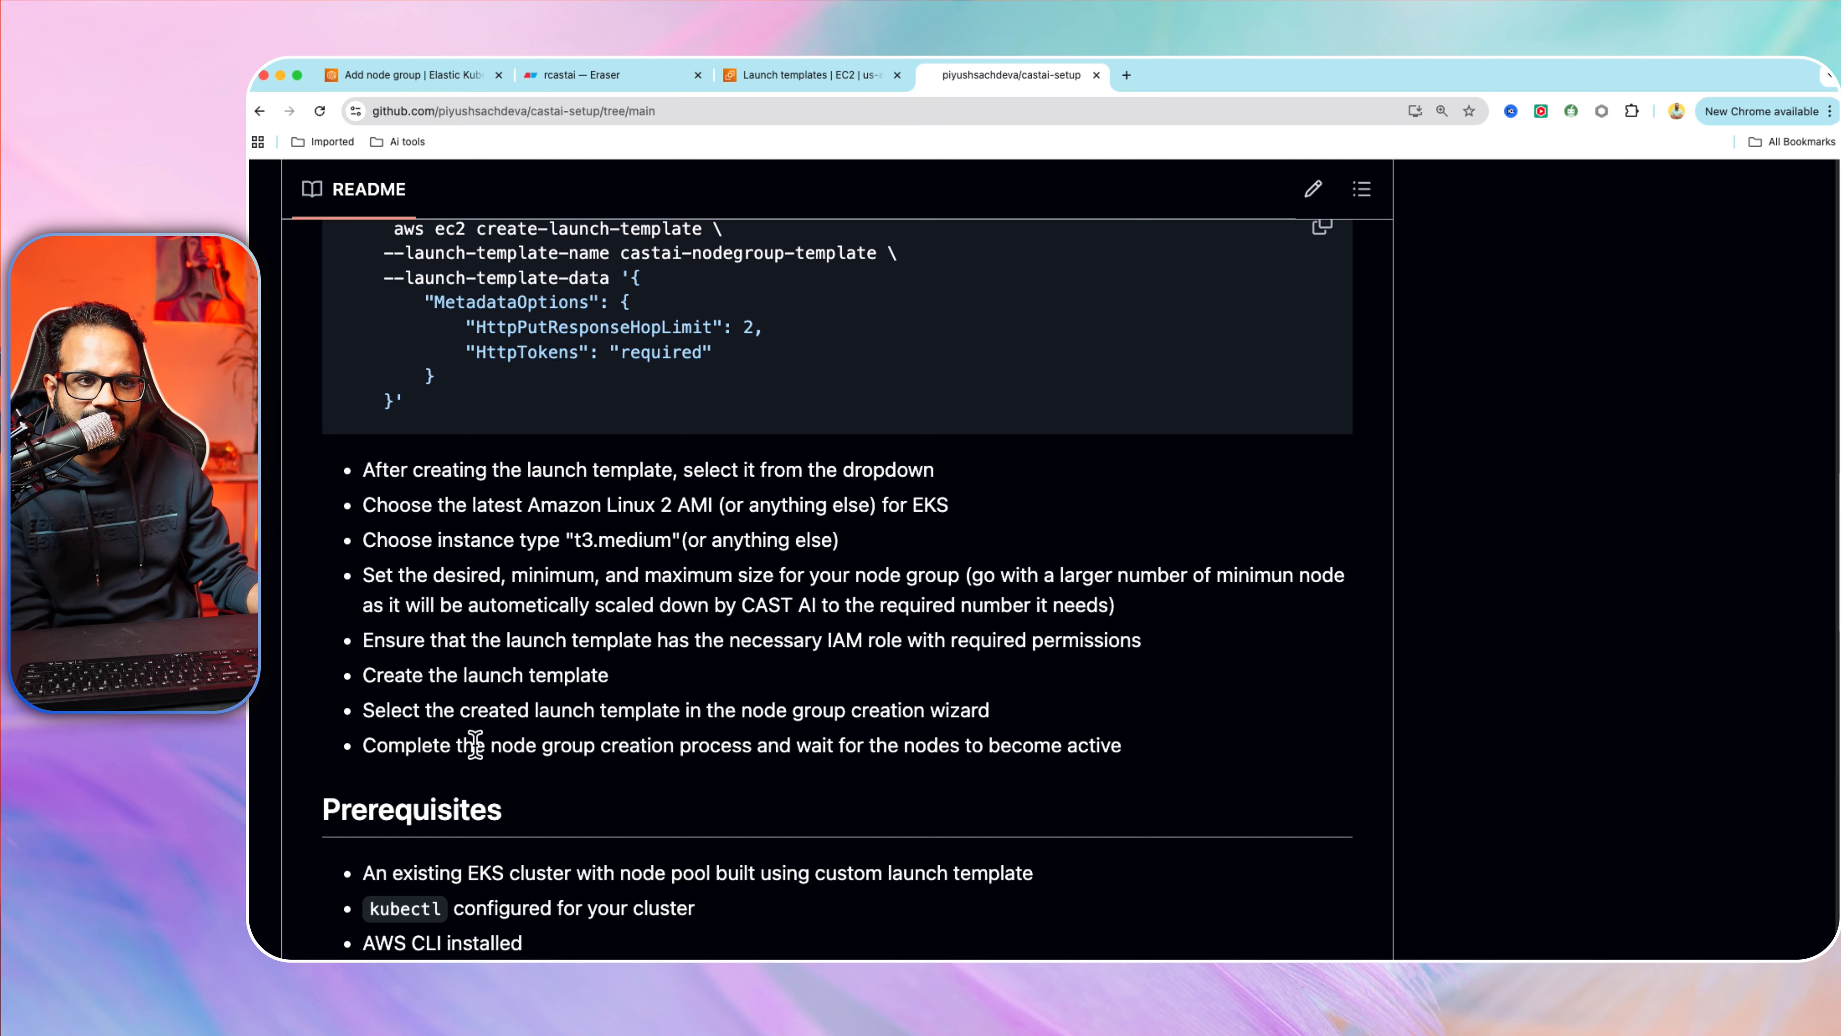
left_click_drag(466, 744, 998, 745)
left_click(1000, 745)
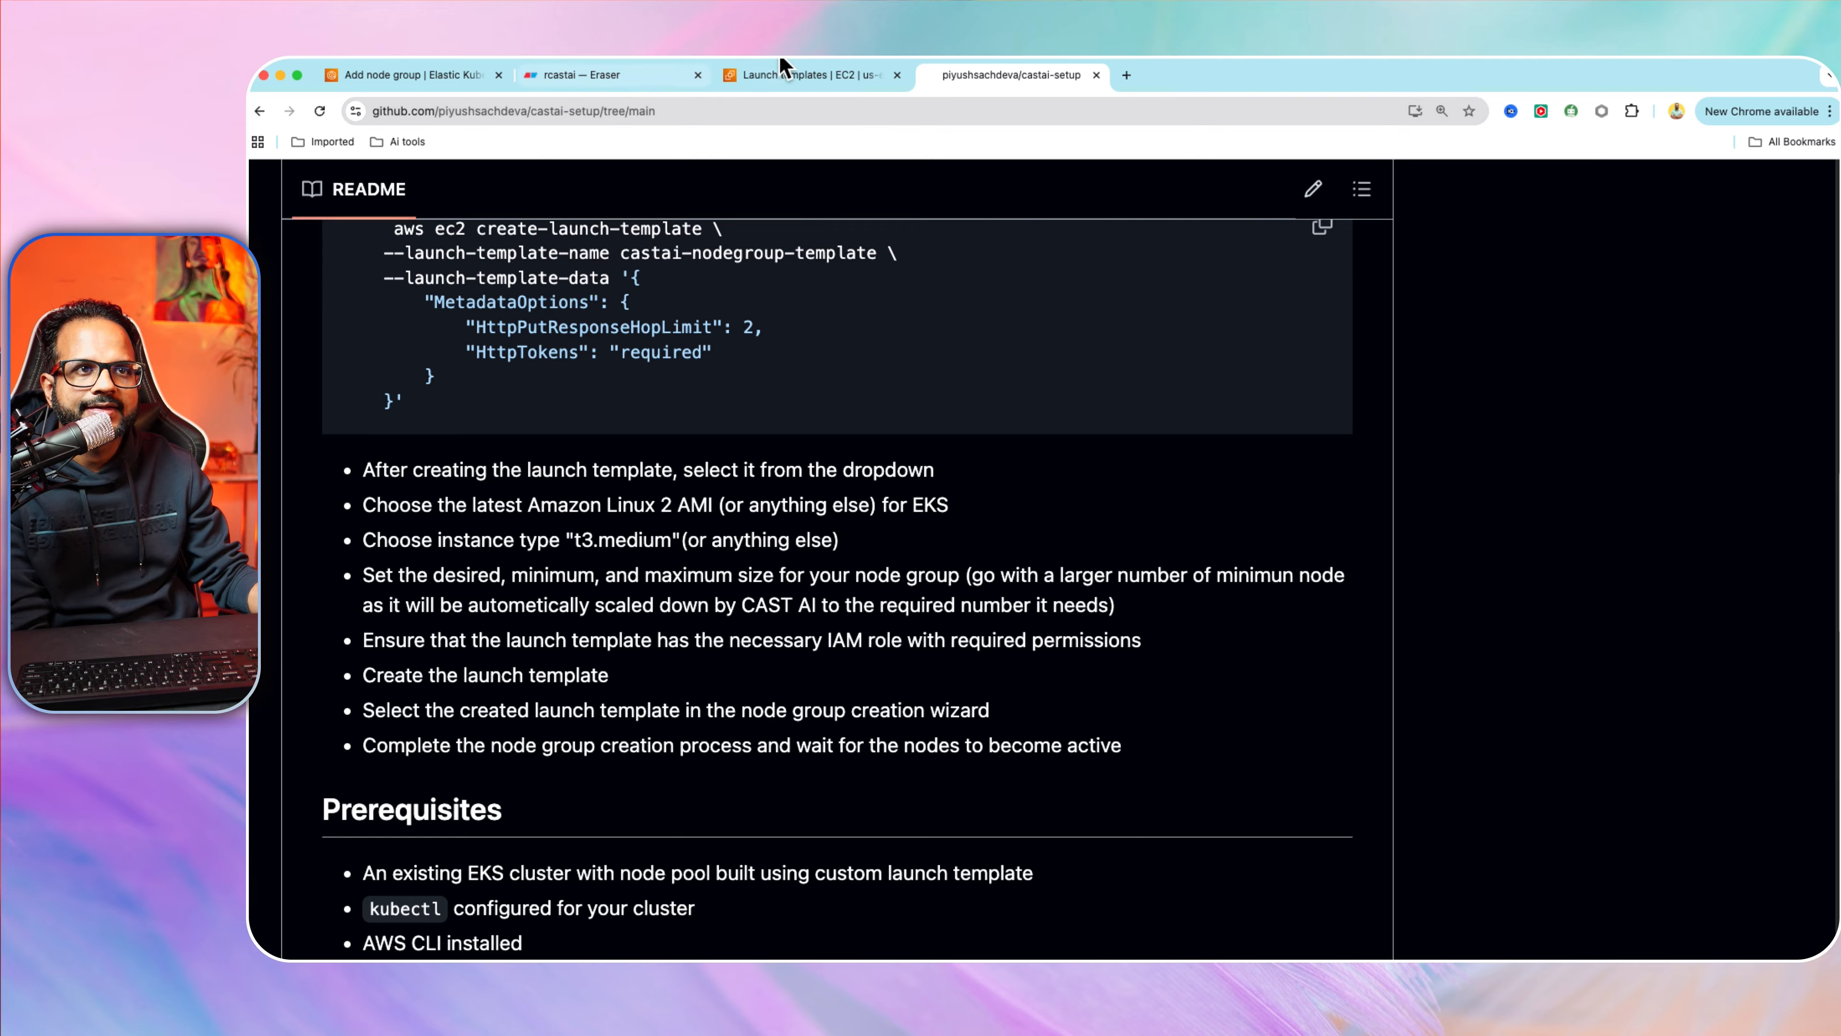
Return to the node group review and create the workers node group.
left_click(805, 75)
left_click(472, 75)
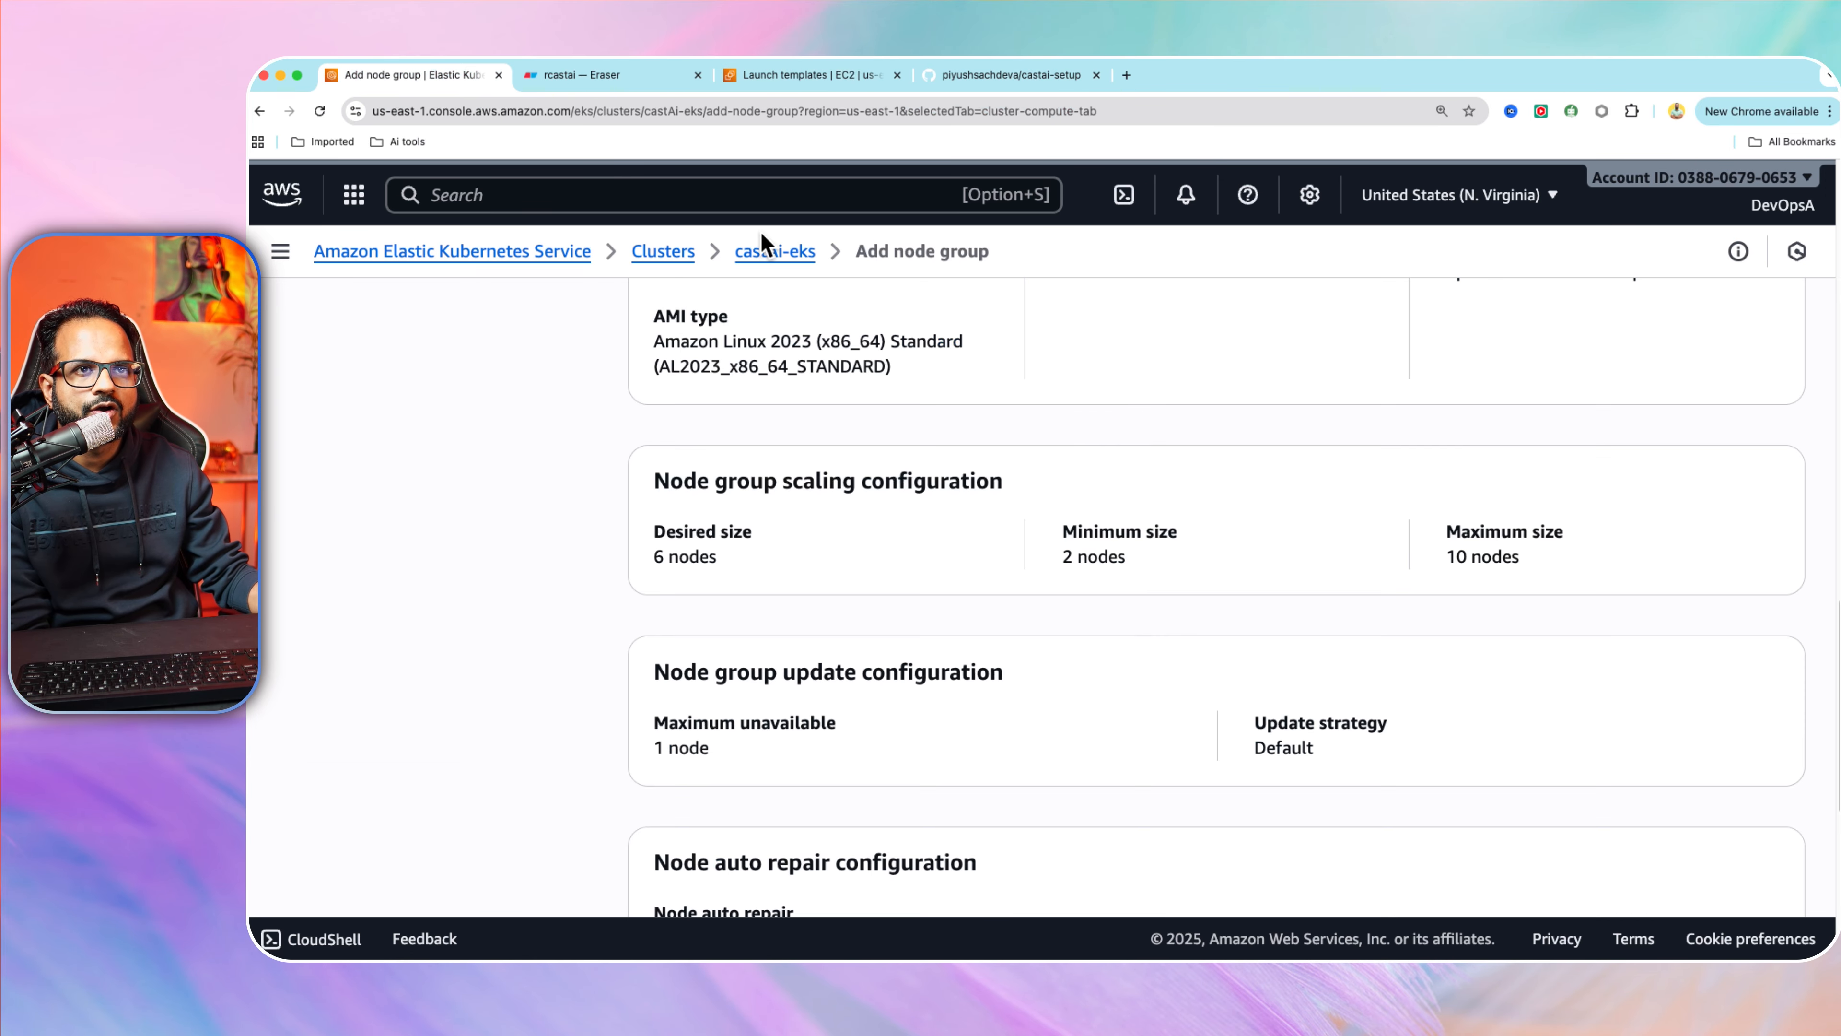
scroll(1162, 493, "down", 10)
left_click(1749, 849)
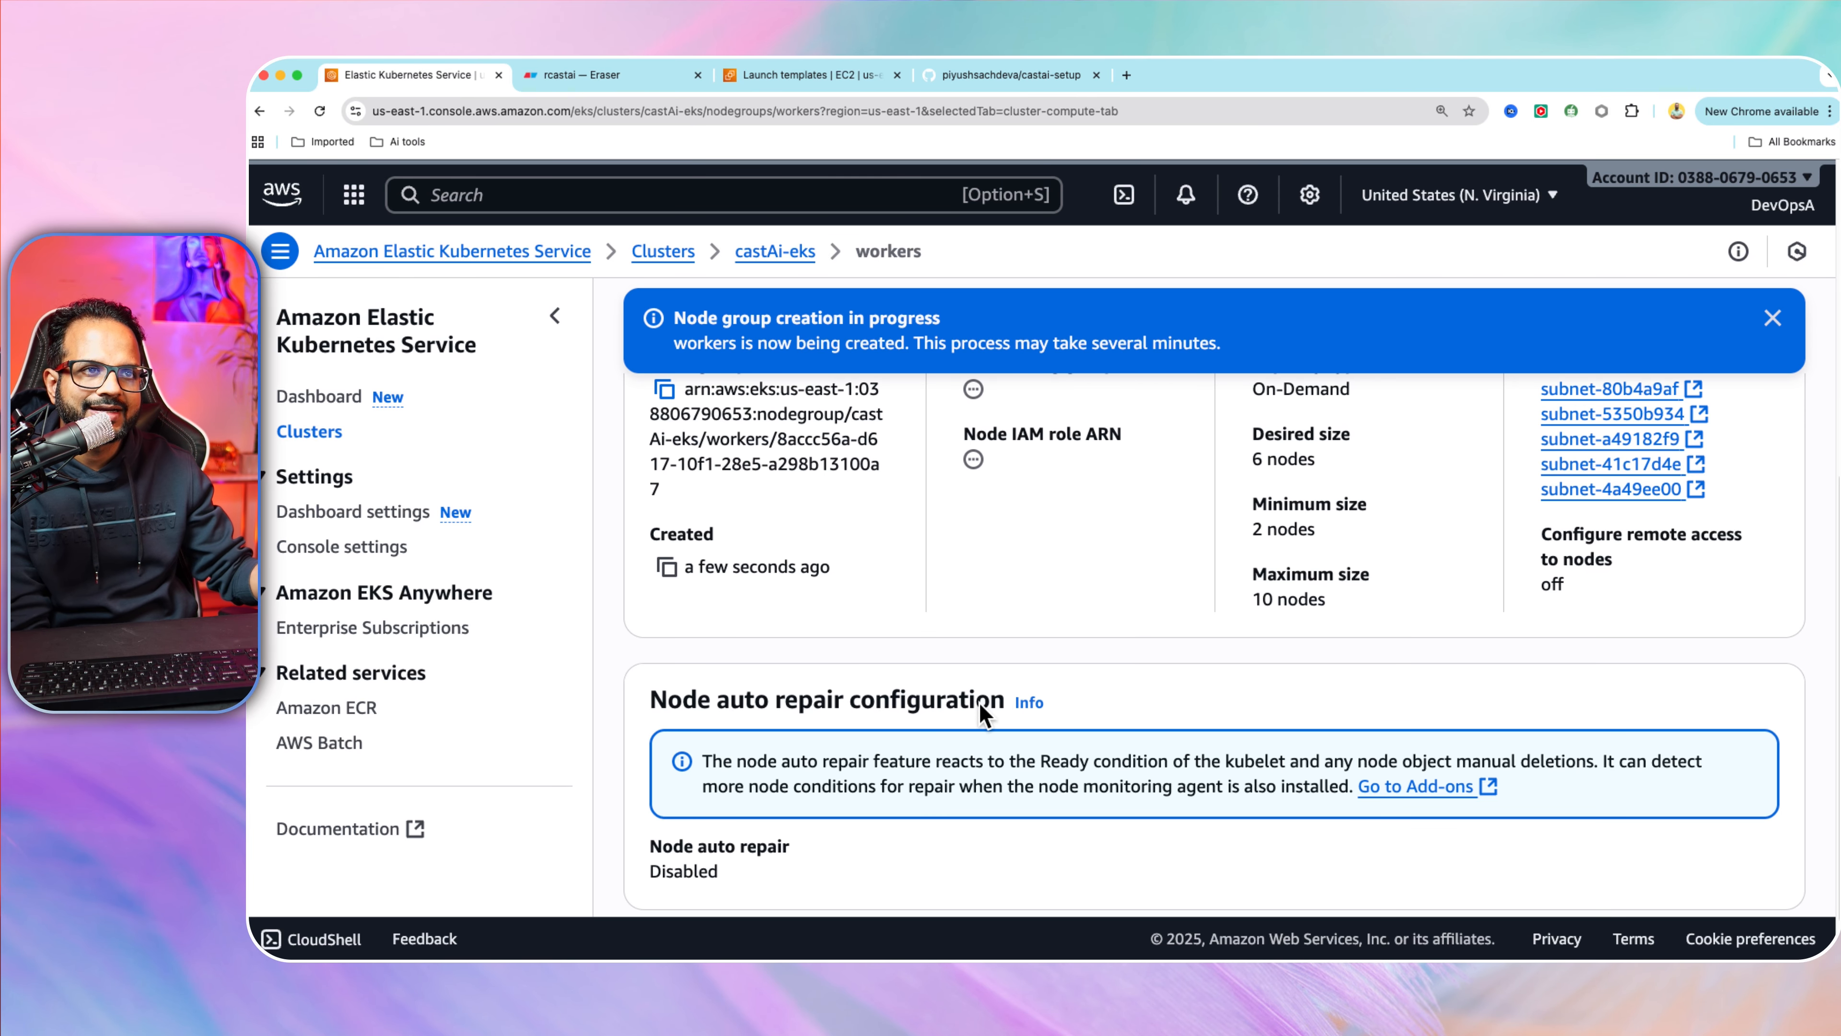
Open the castAi-eks cluster's compute details, dismiss the creation notice and check the workers node group's status.
scroll(979, 703, "up", 10)
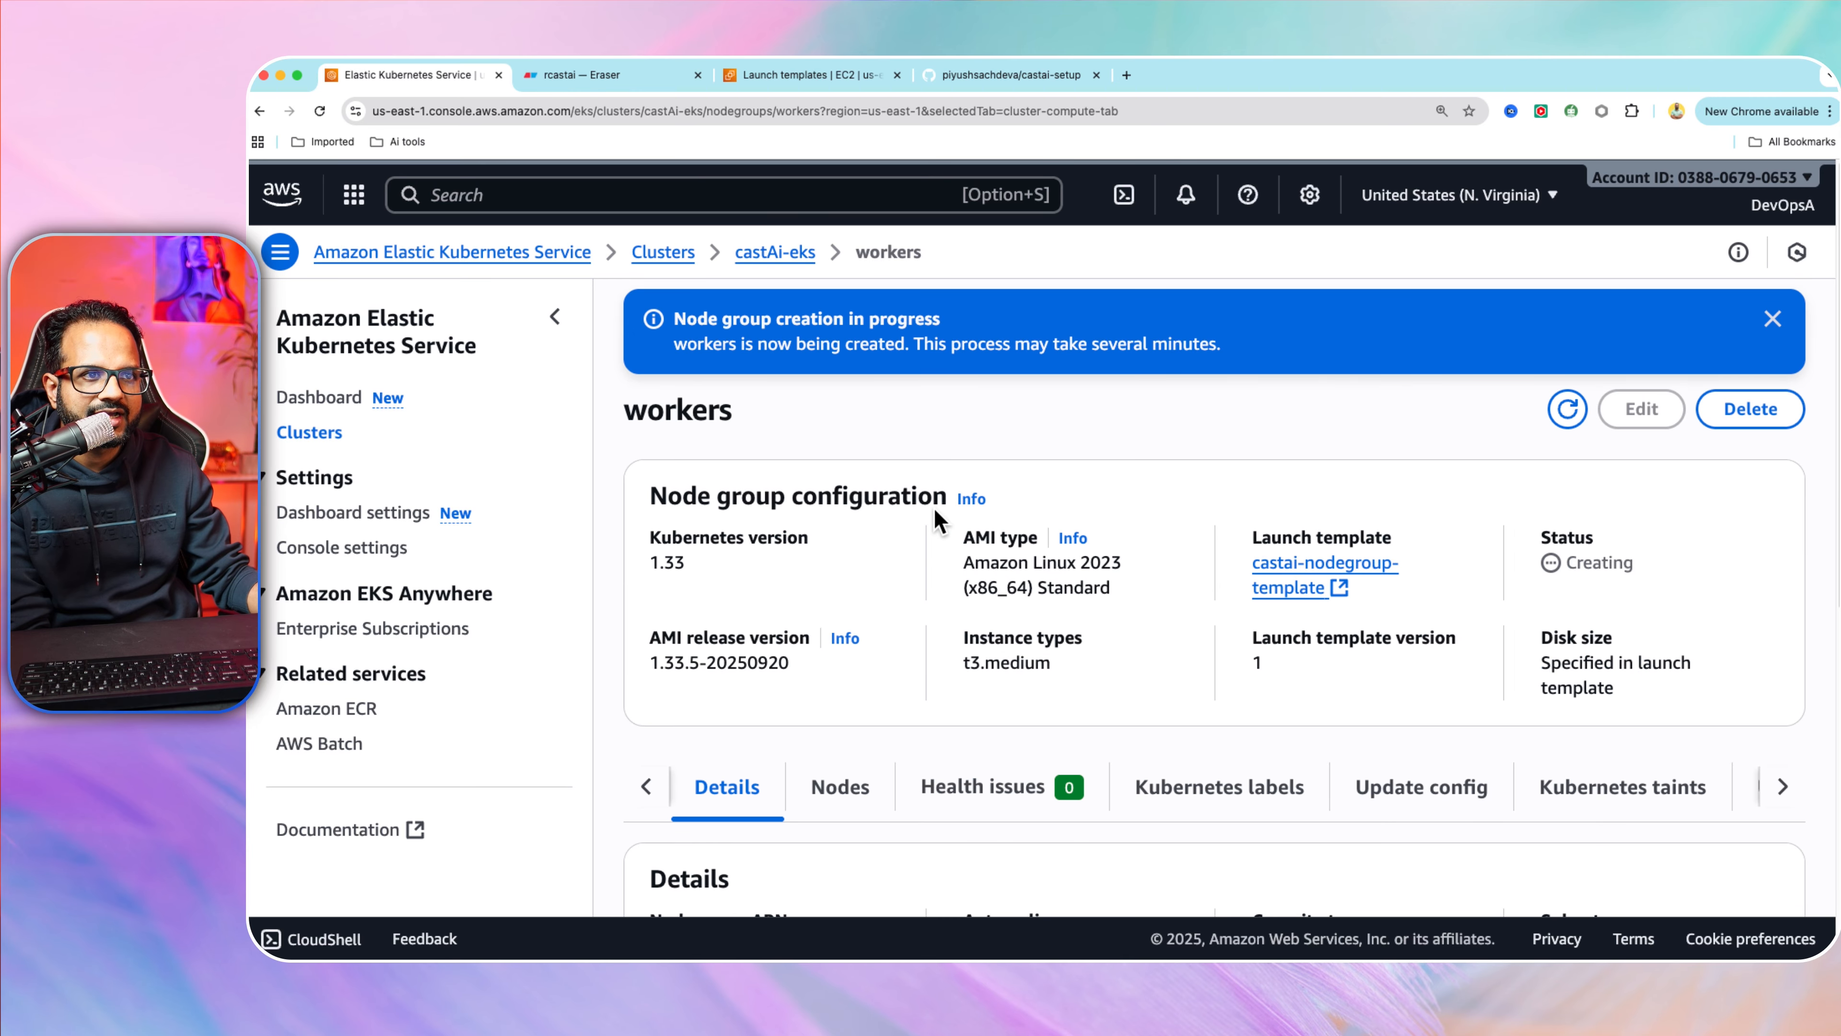
left_click(808, 262)
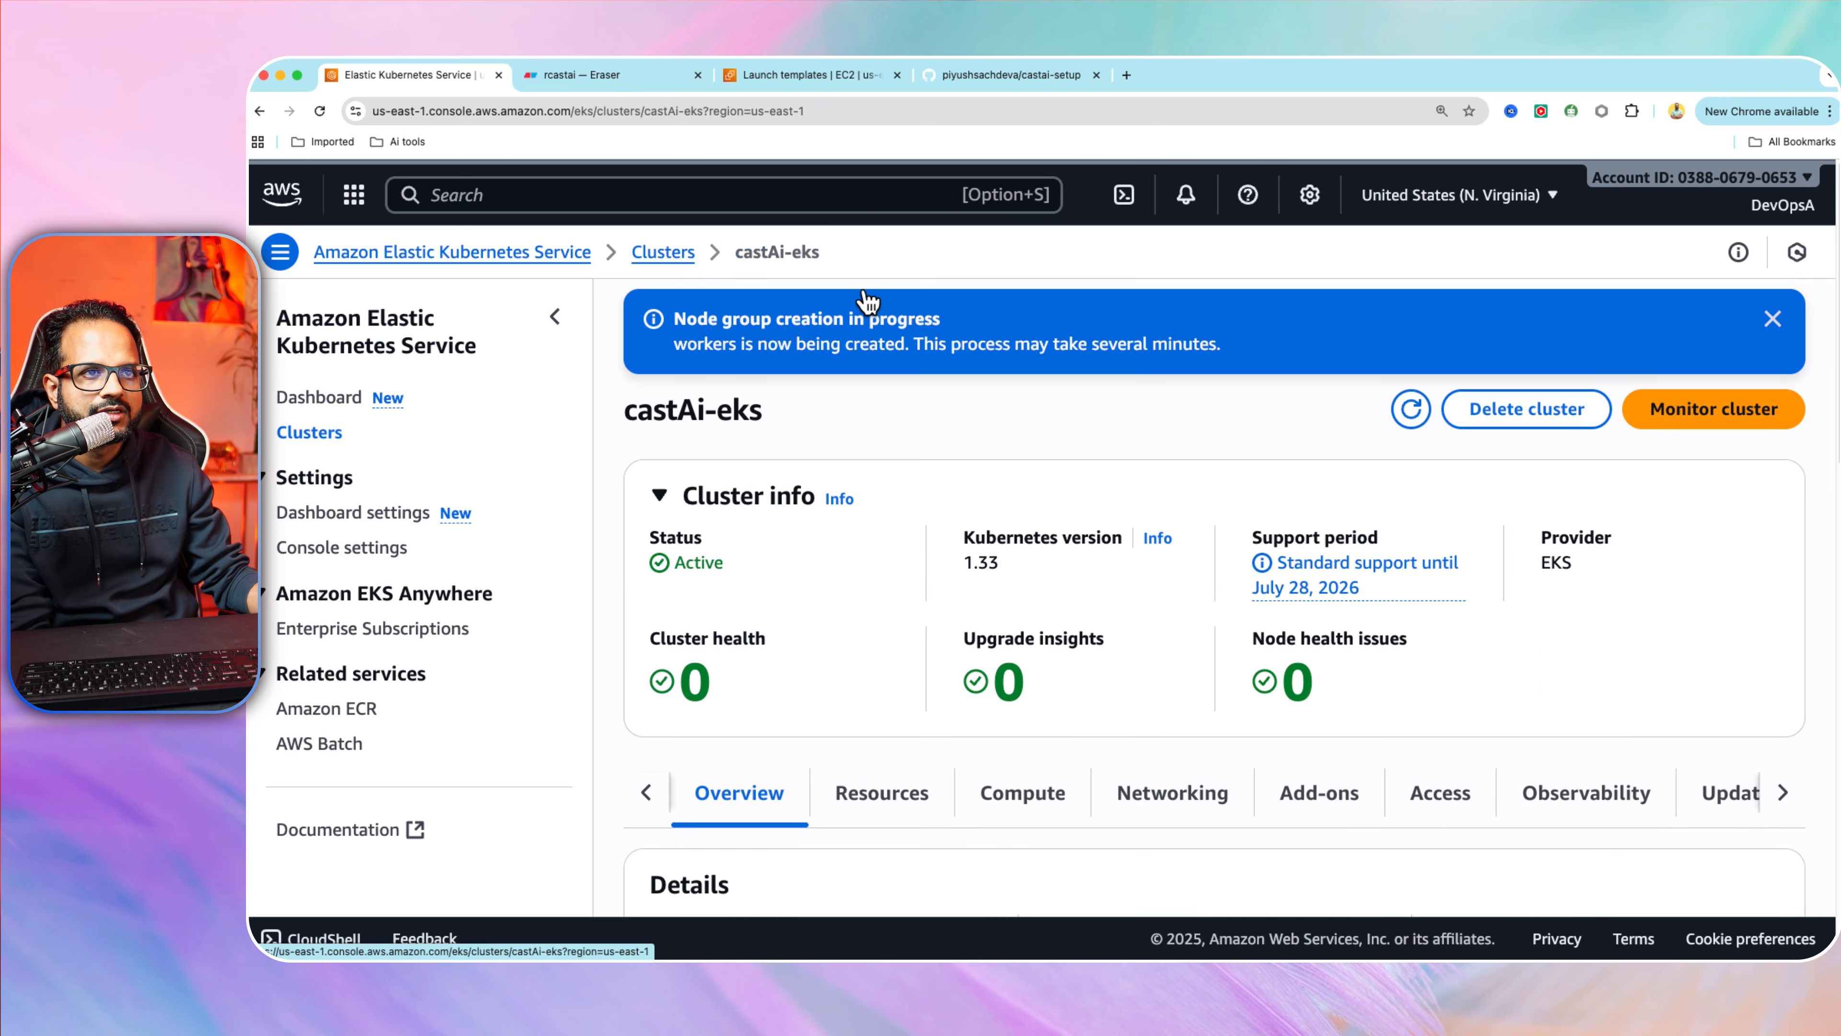
scroll(909, 770, "down", 4)
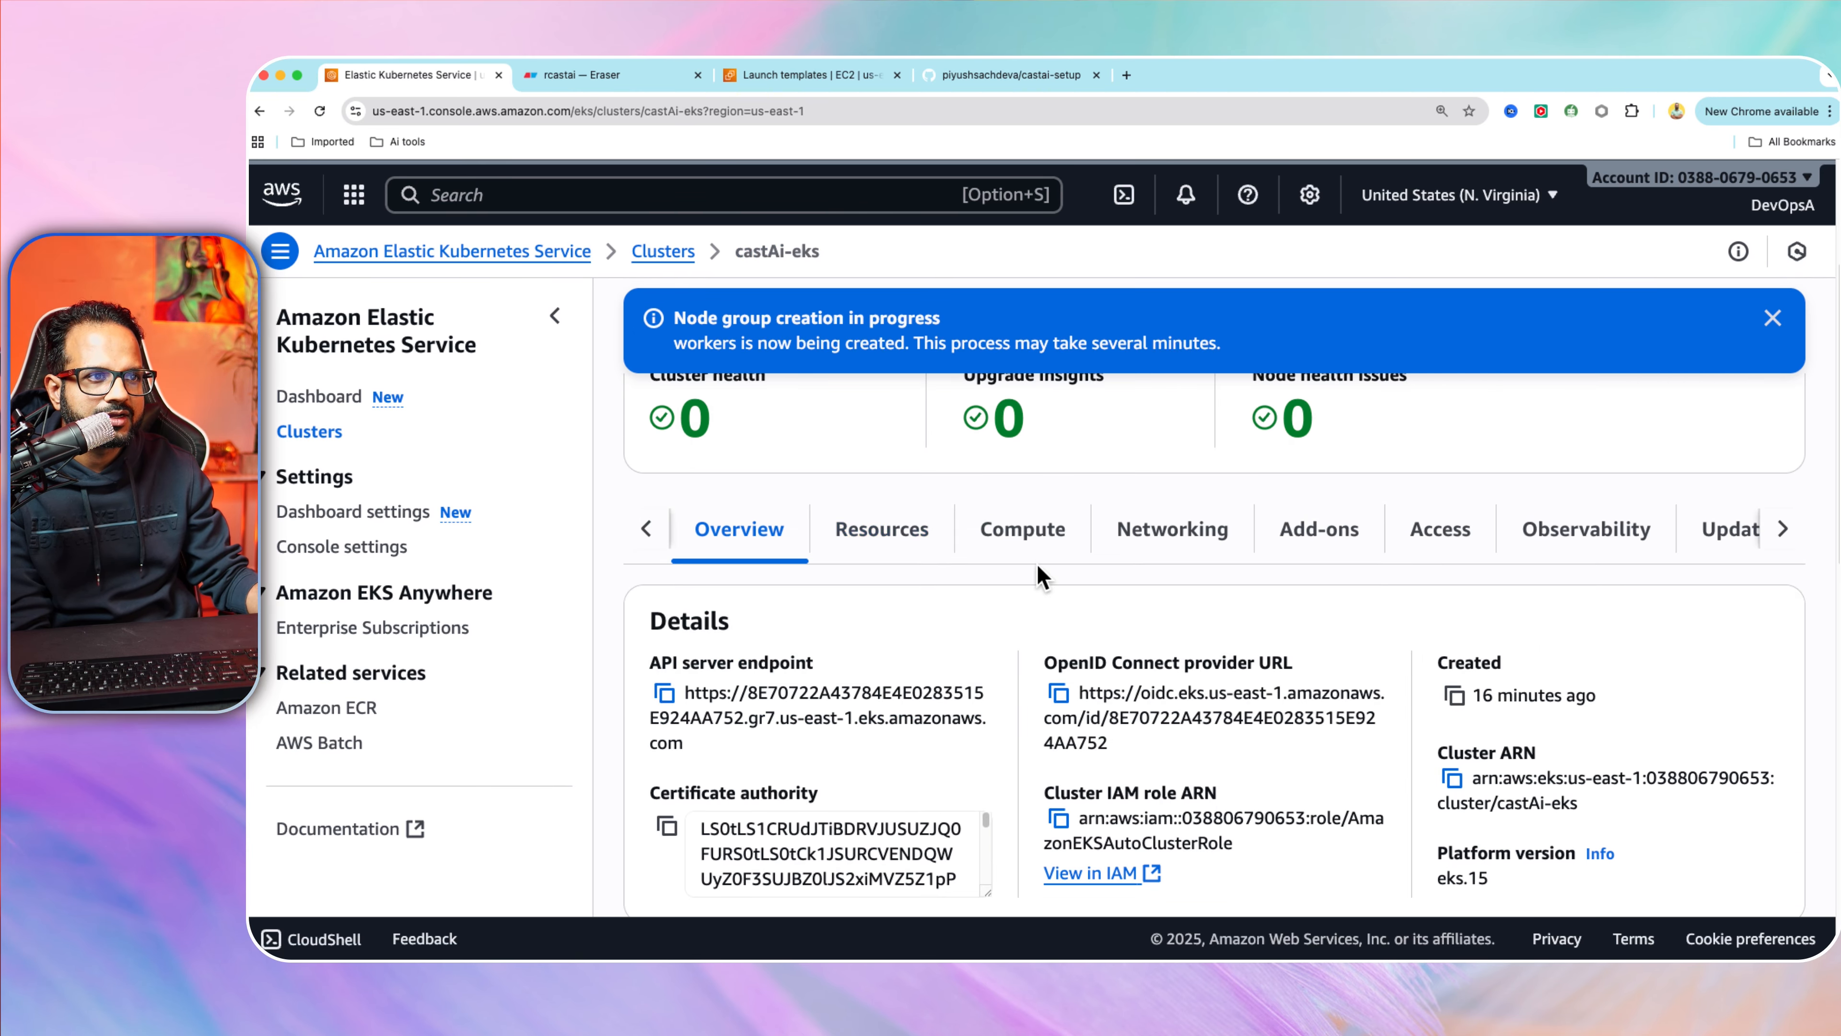
left_click(1042, 529)
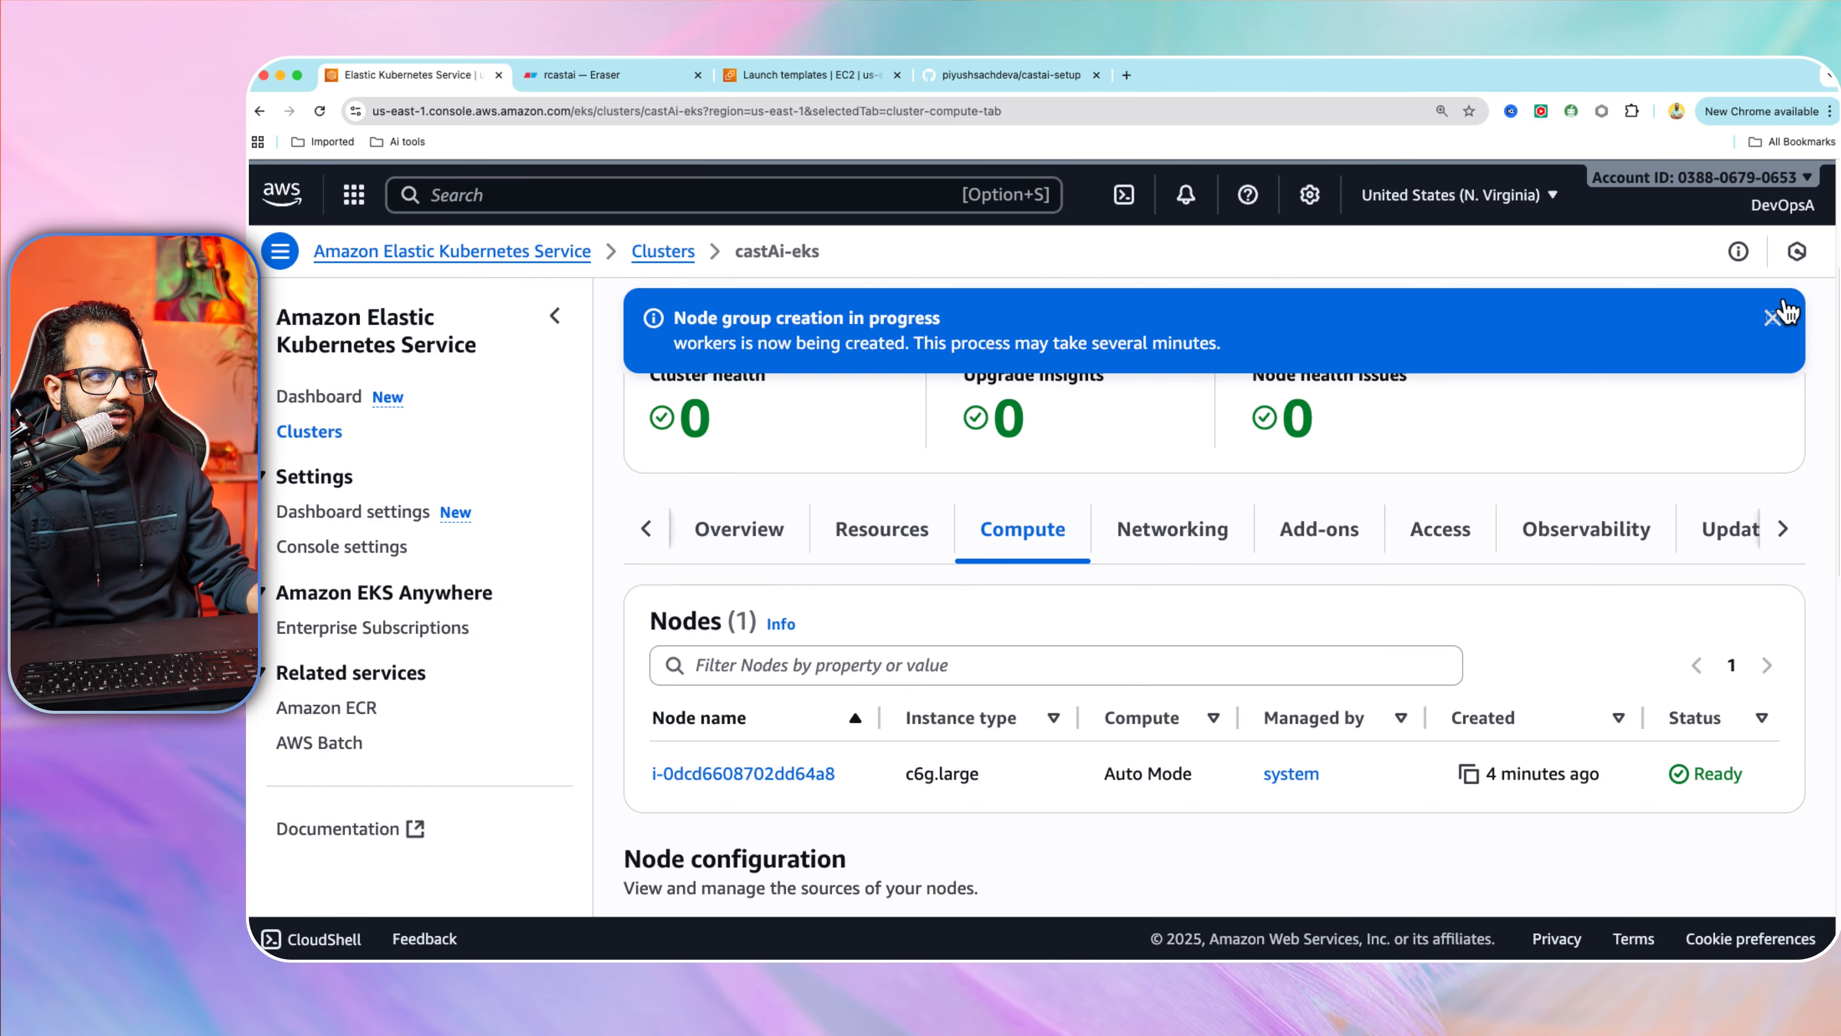
left_click(1773, 318)
scroll(1398, 683, "down", 8)
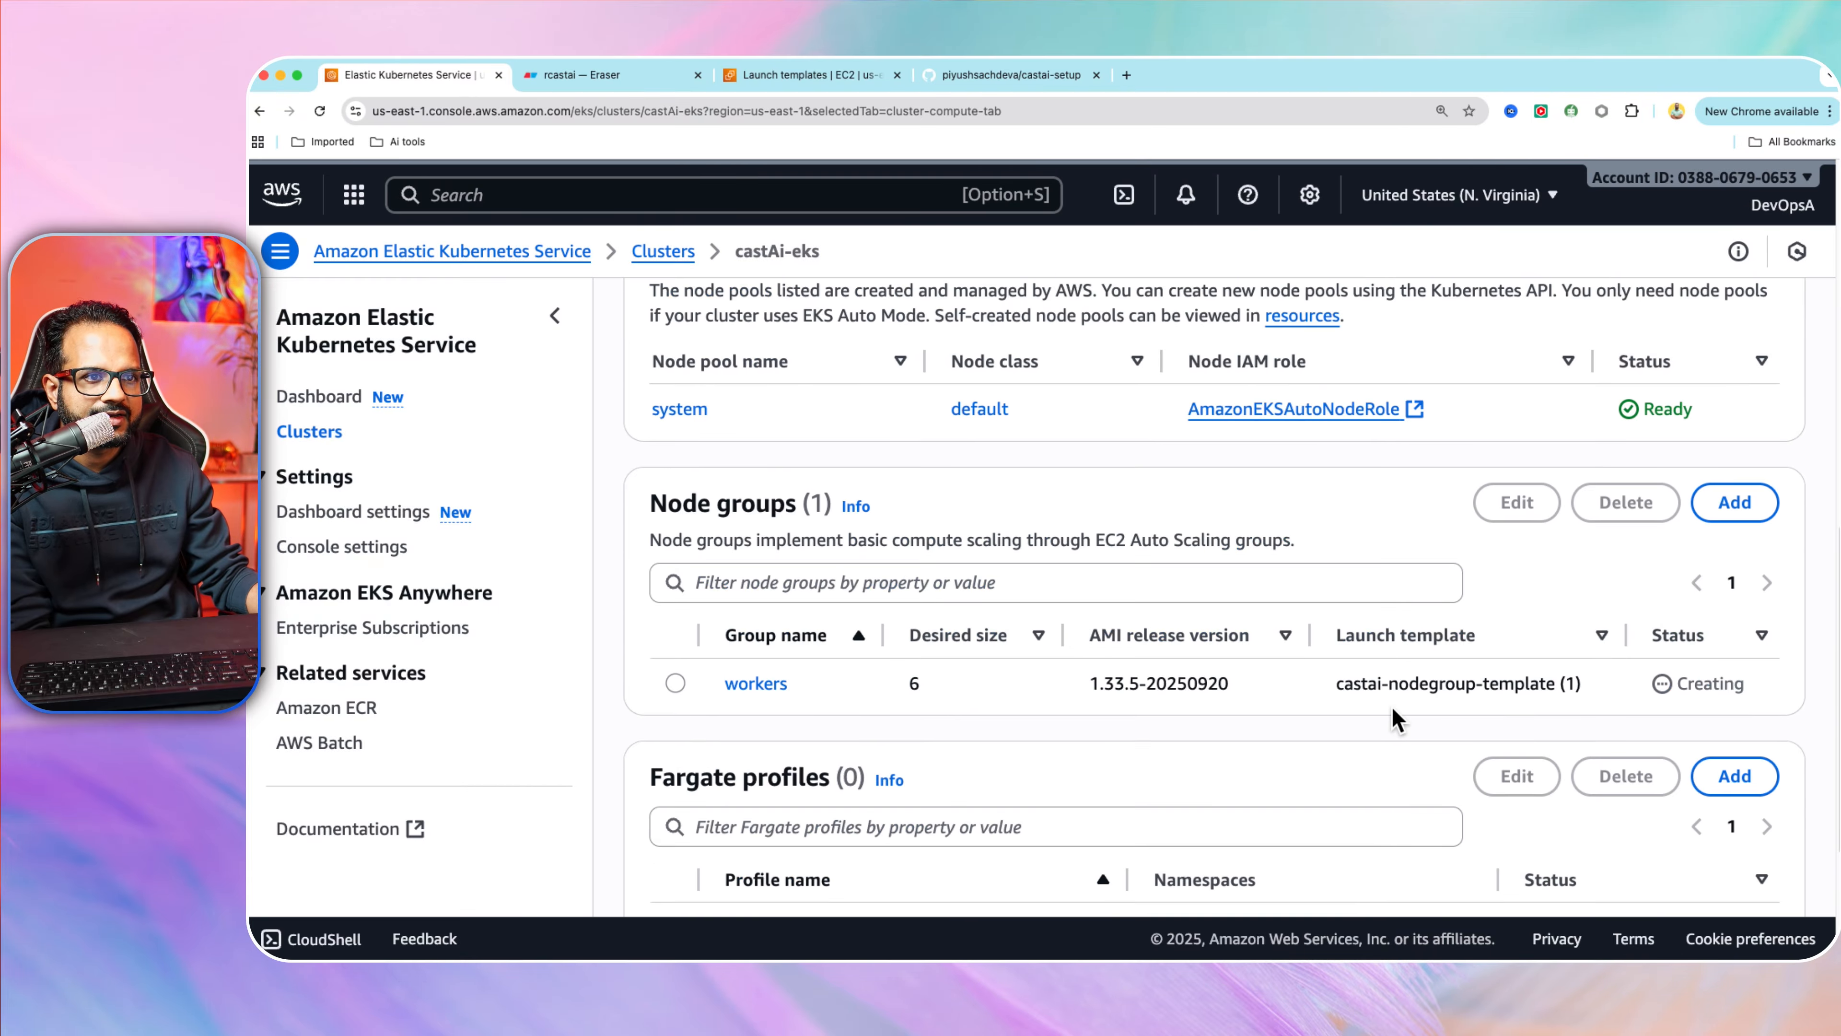
scroll(1396, 718, "down", 1)
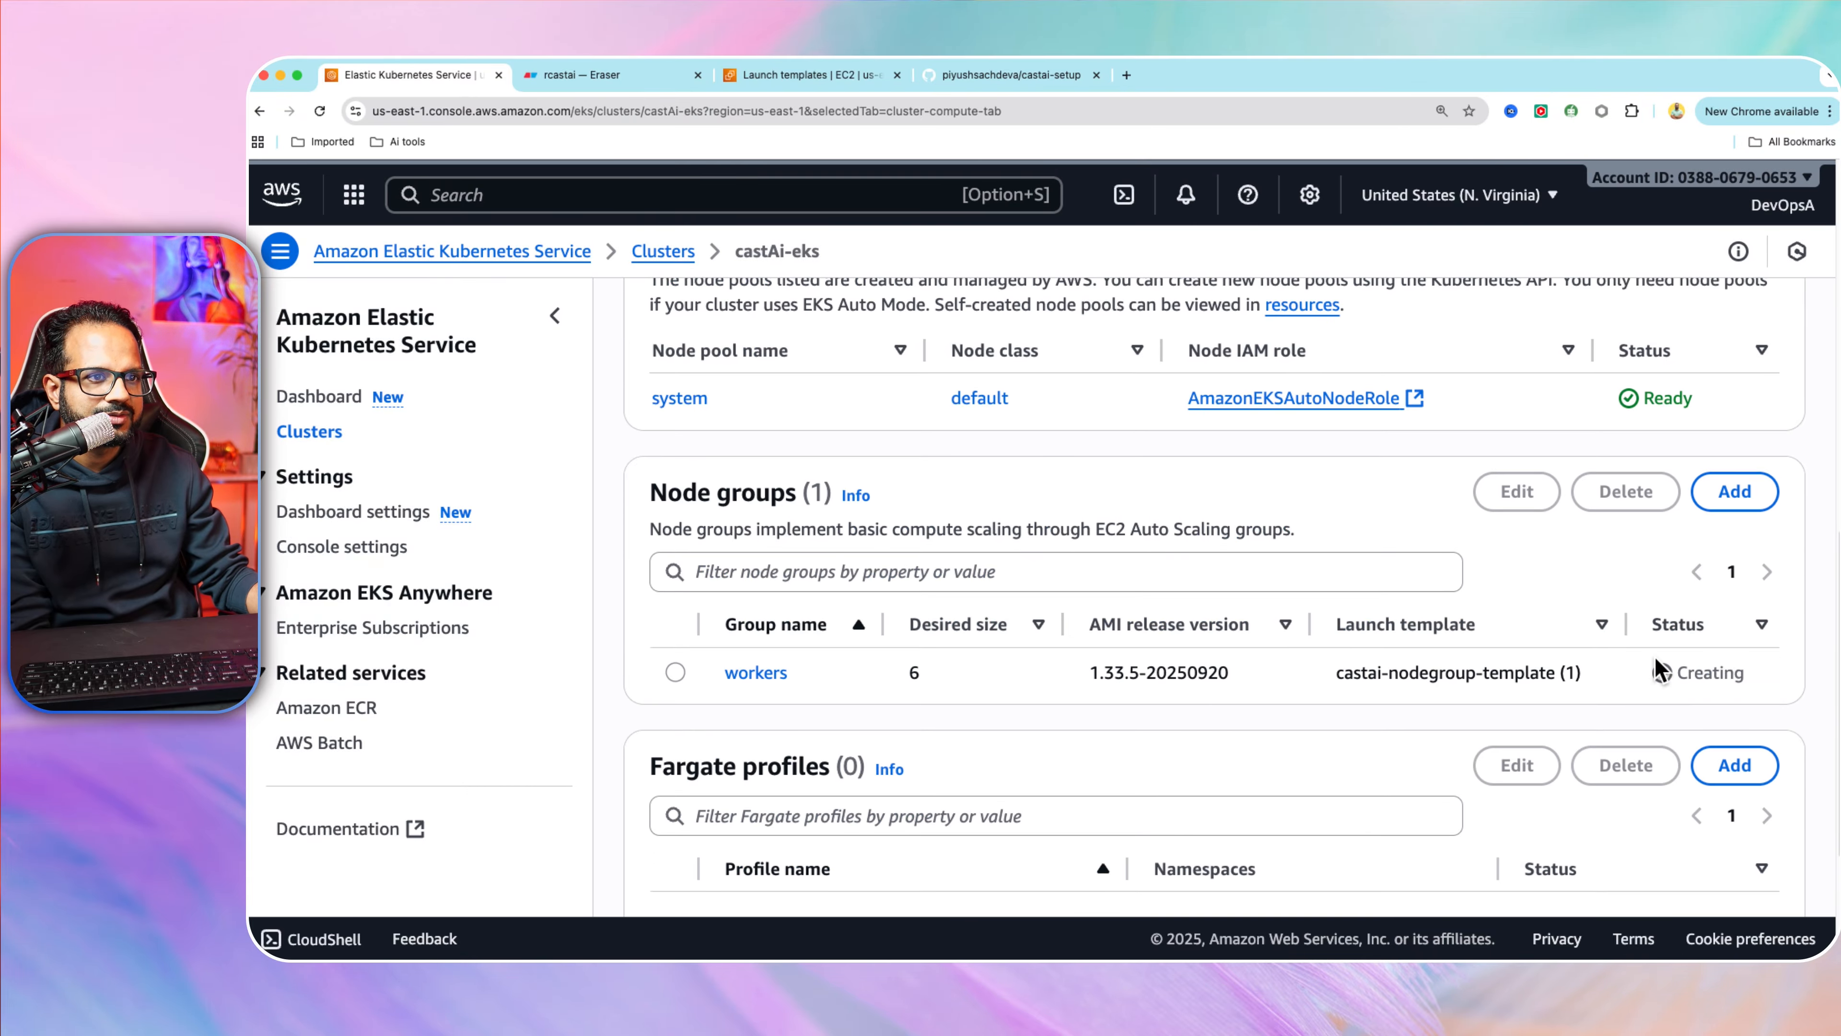
Open the workers node group and check the status of its nodes on both pages of the node list.
left_click(756, 669)
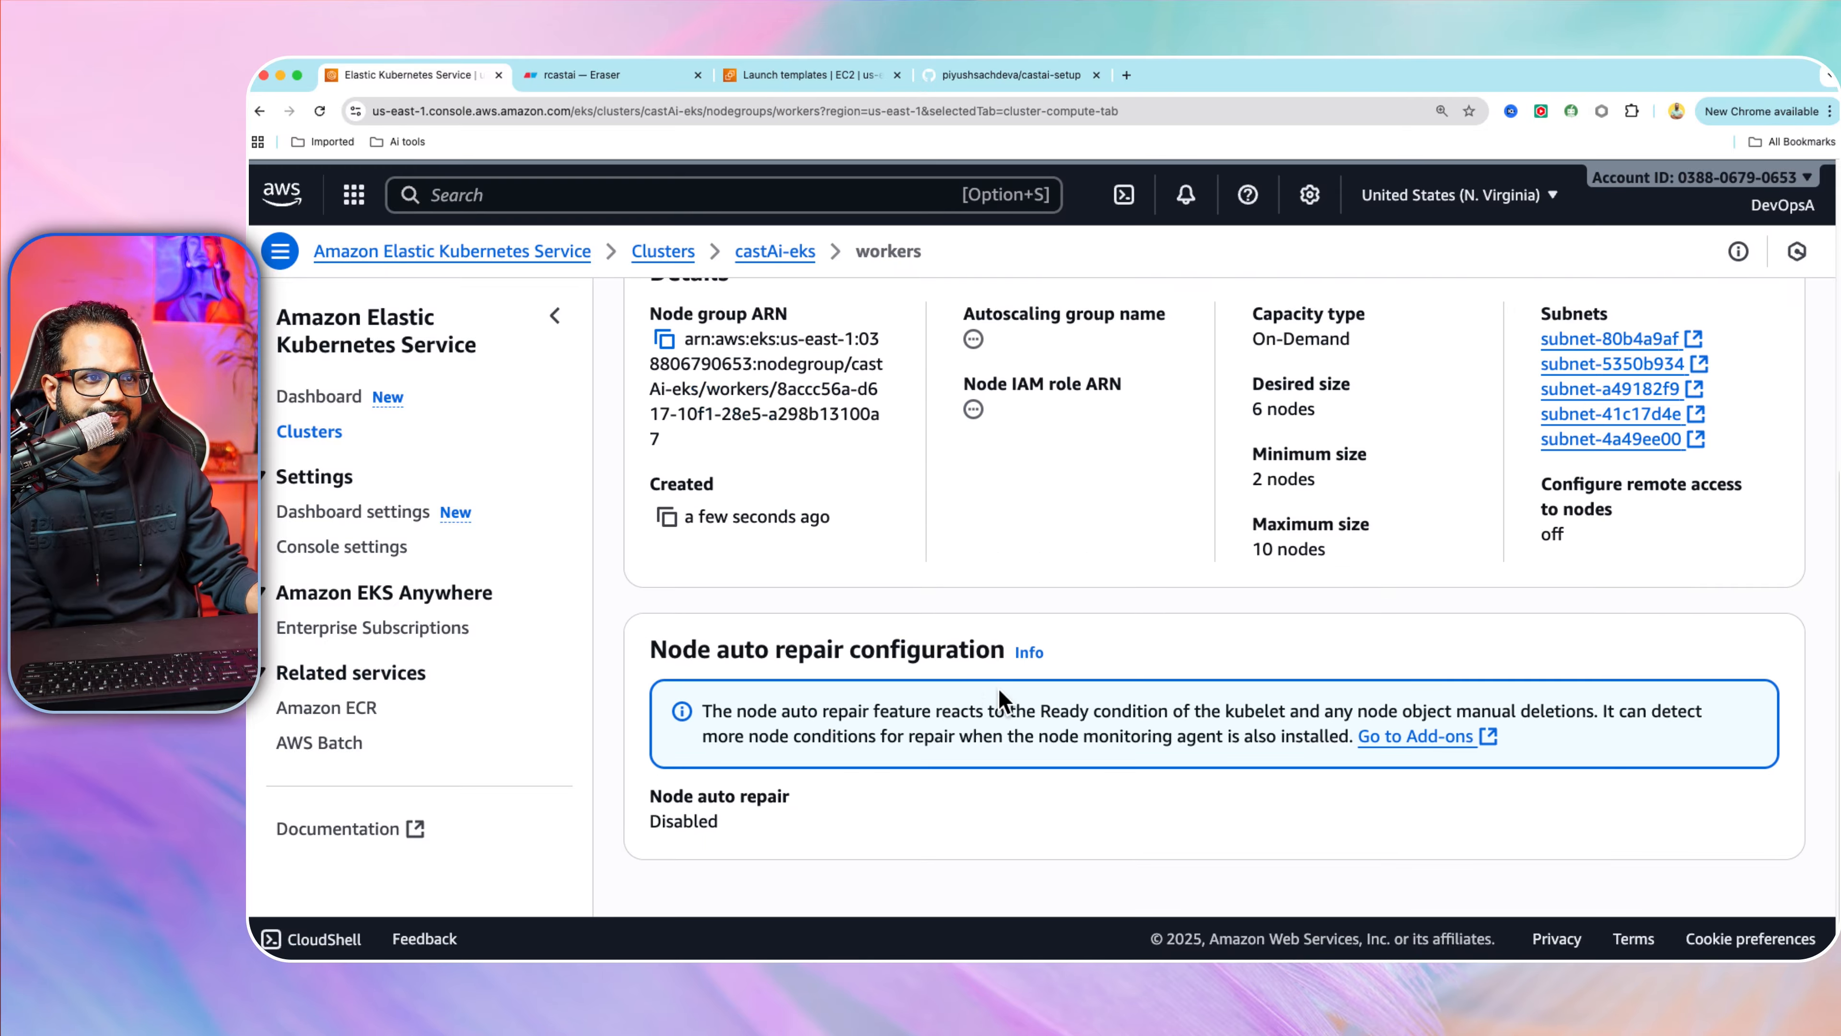
scroll(1007, 696, "up", 4)
scroll(1028, 701, "down", 3)
scroll(1027, 701, "up", 7)
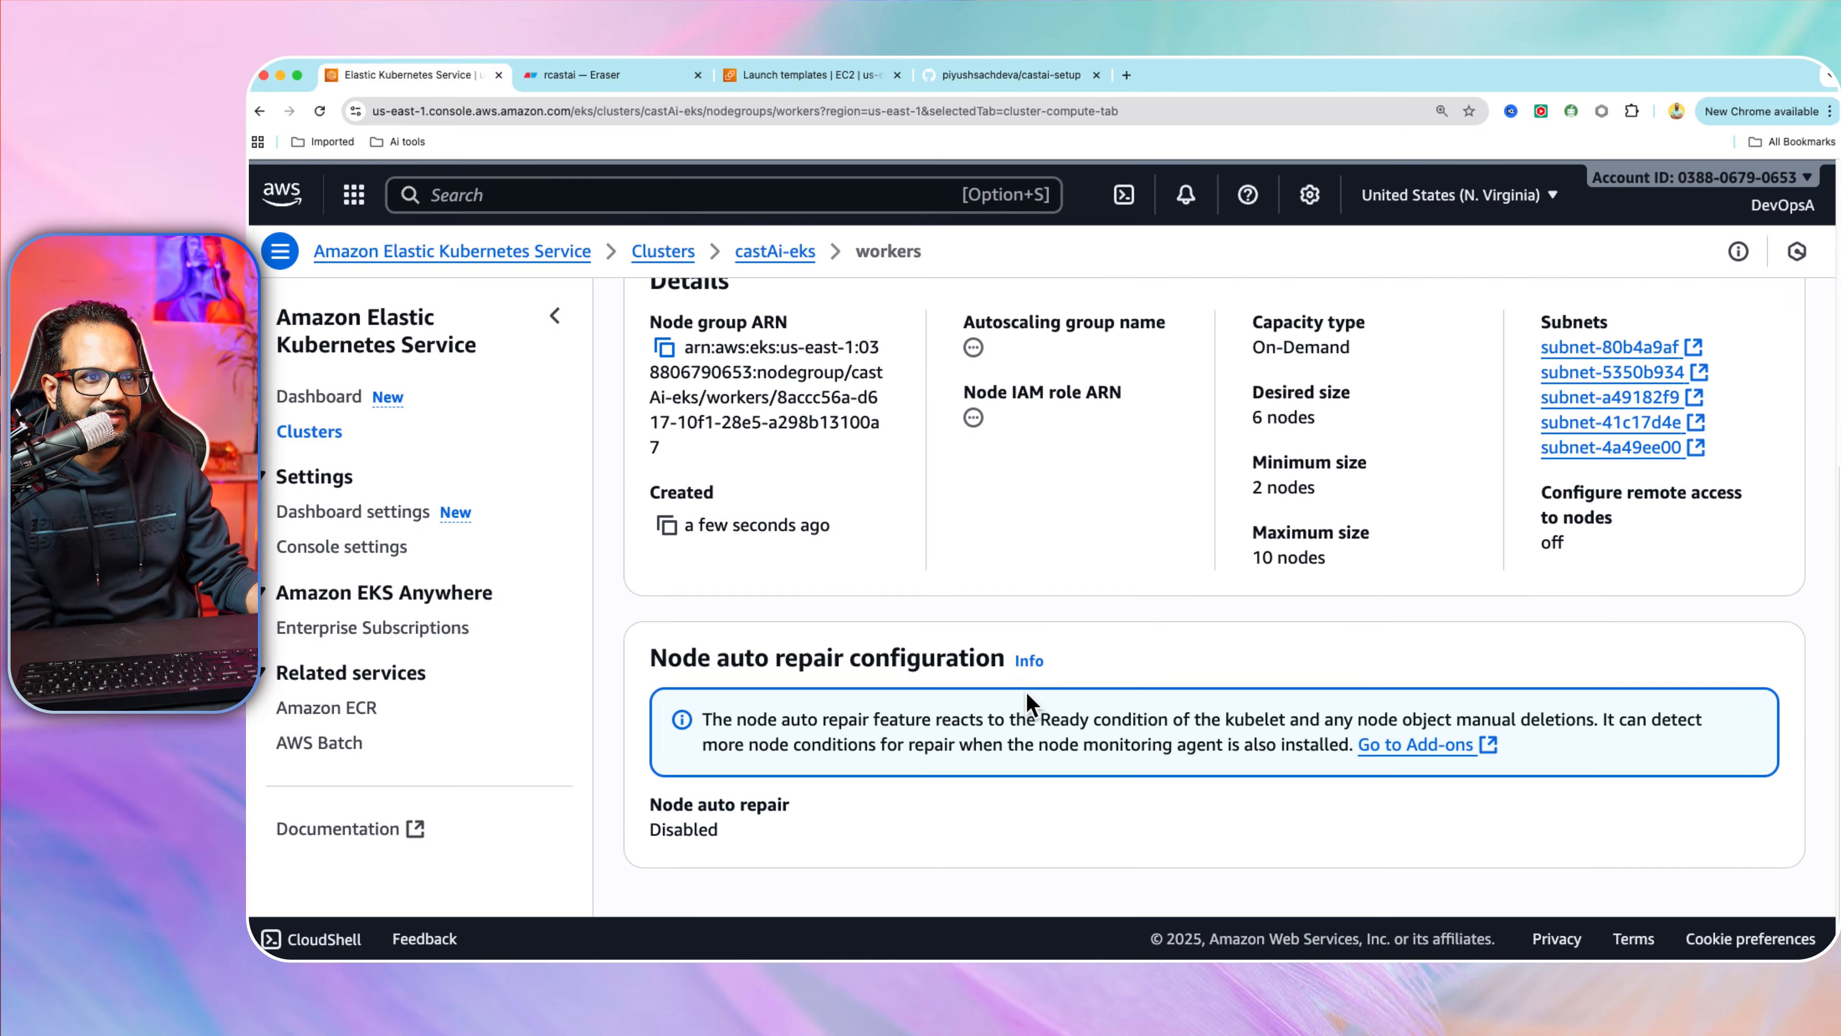
left_click(874, 682)
scroll(1167, 718, "down", 3)
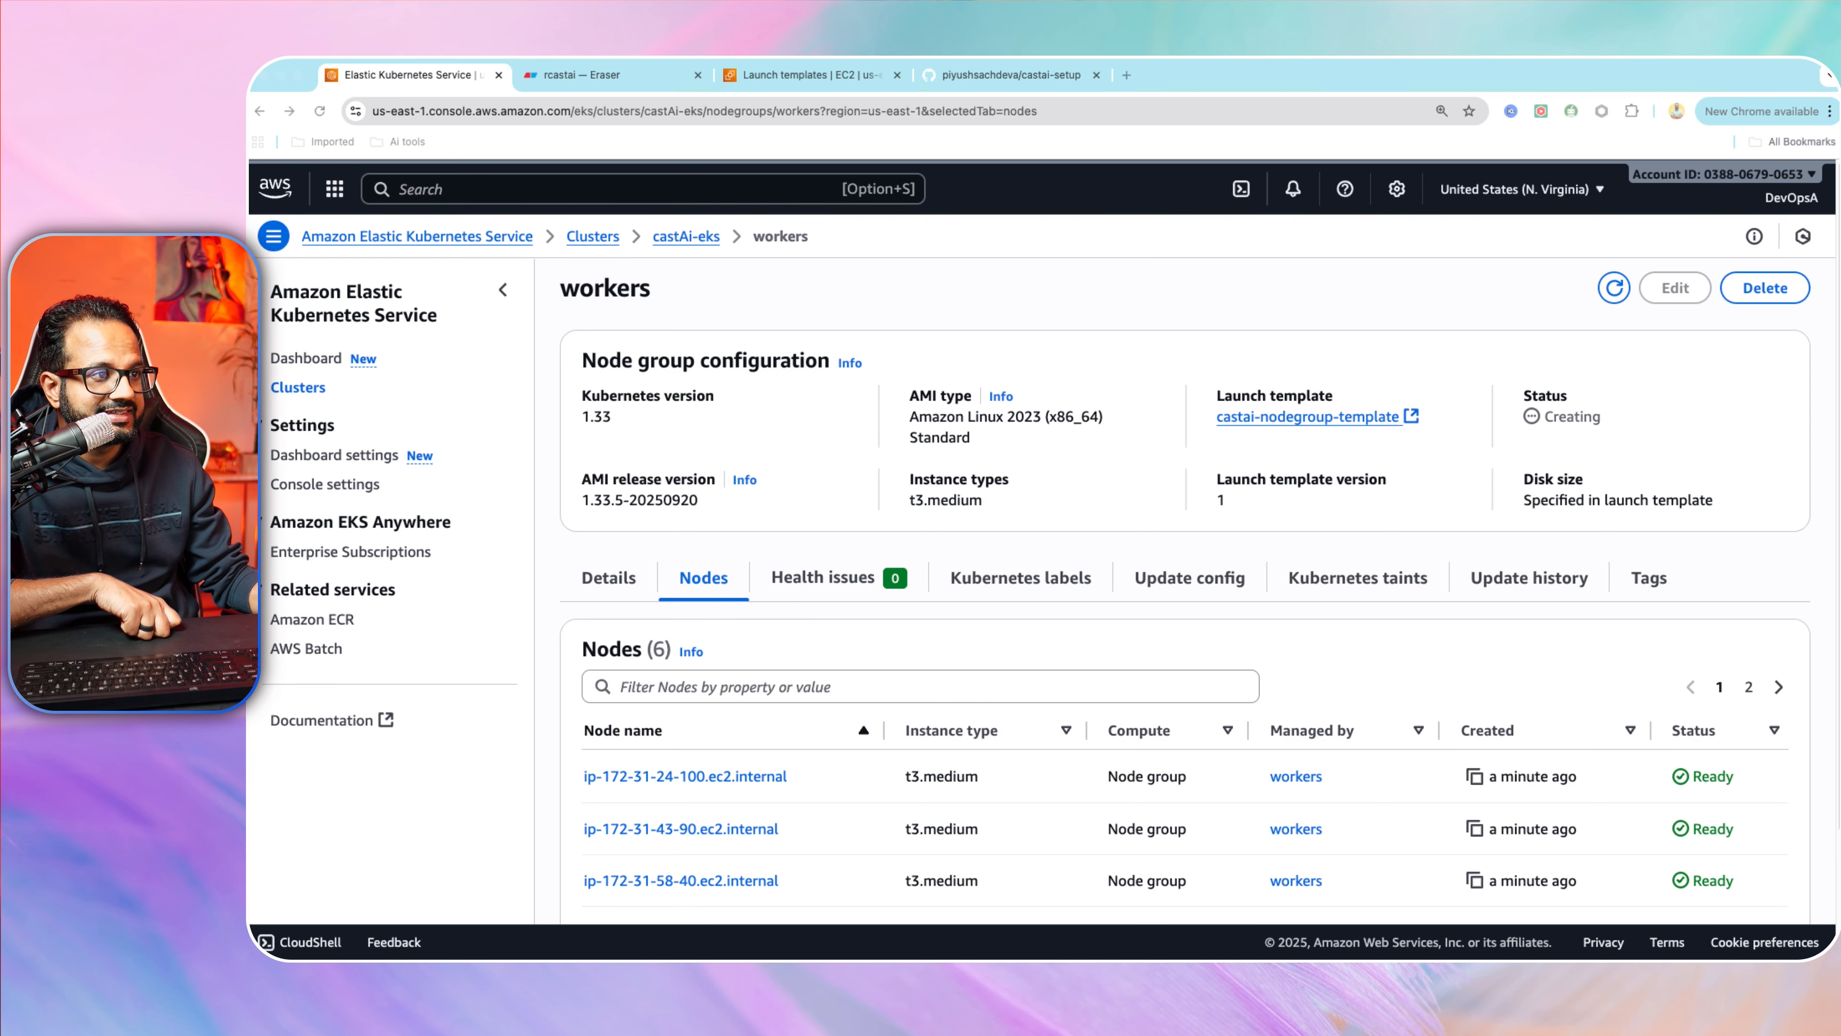
scroll(1185, 580, "down", 2)
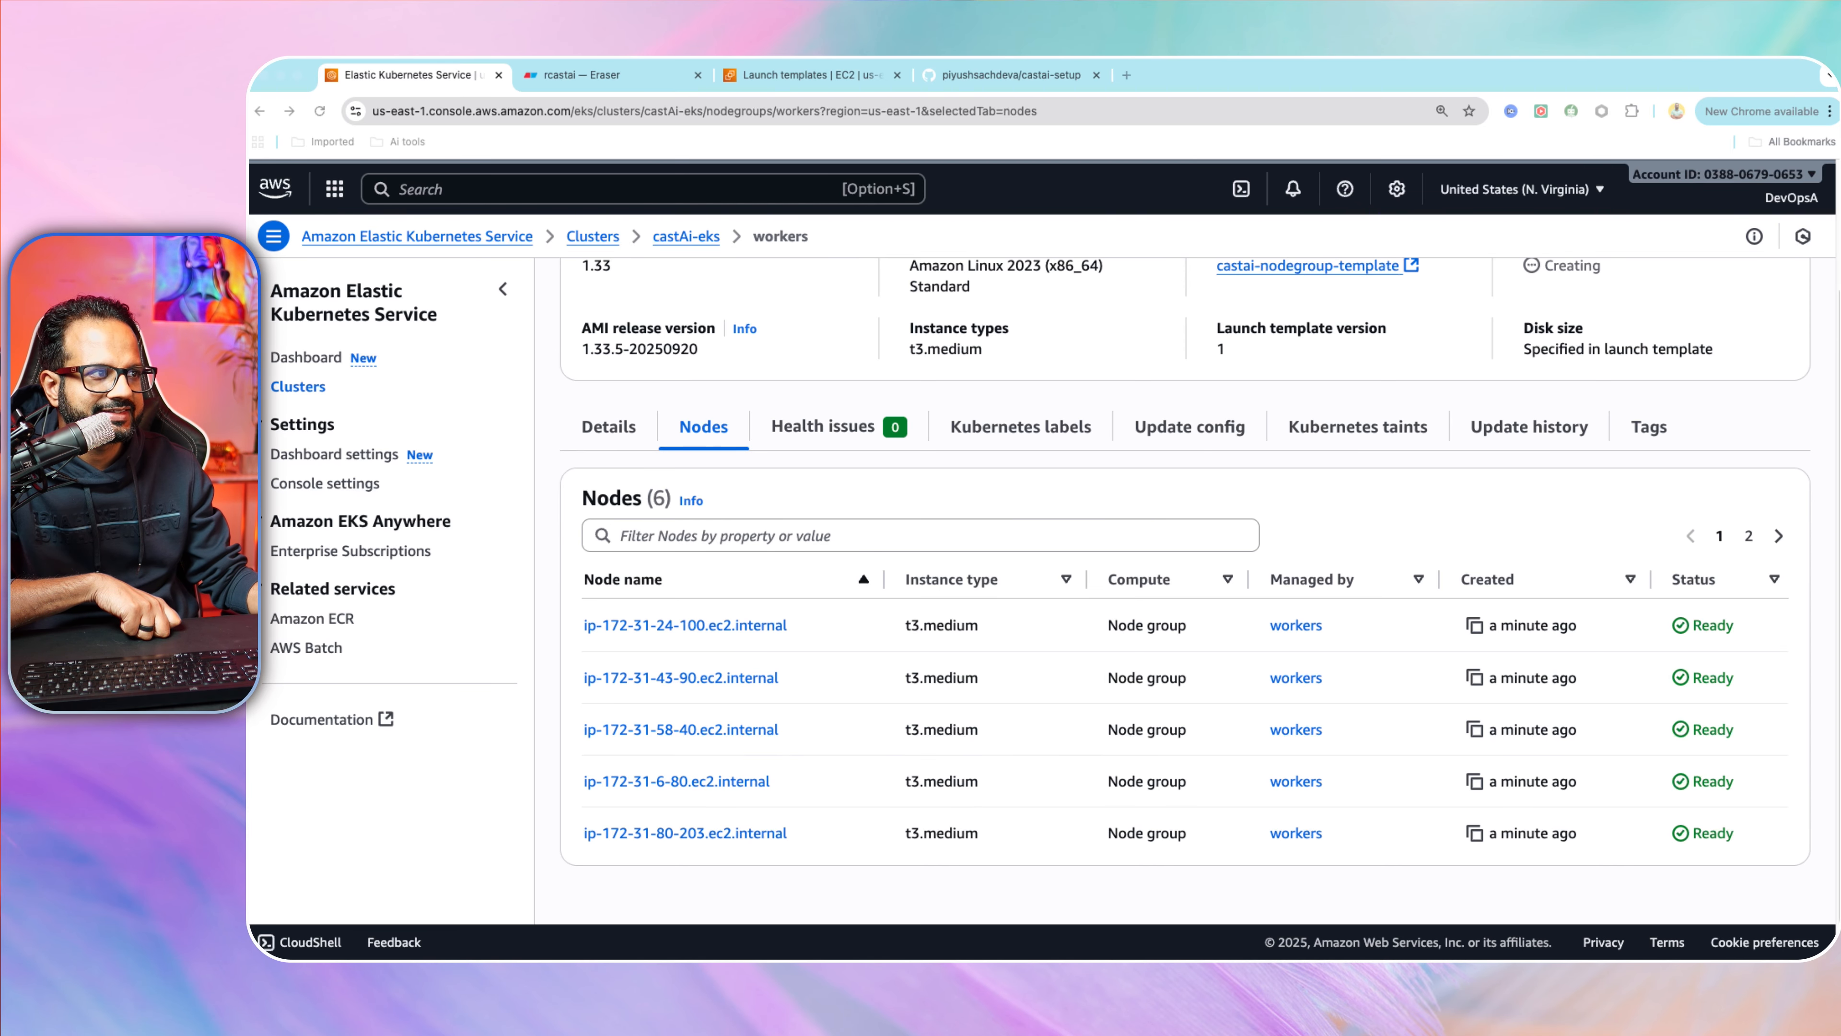
left_click(1749, 534)
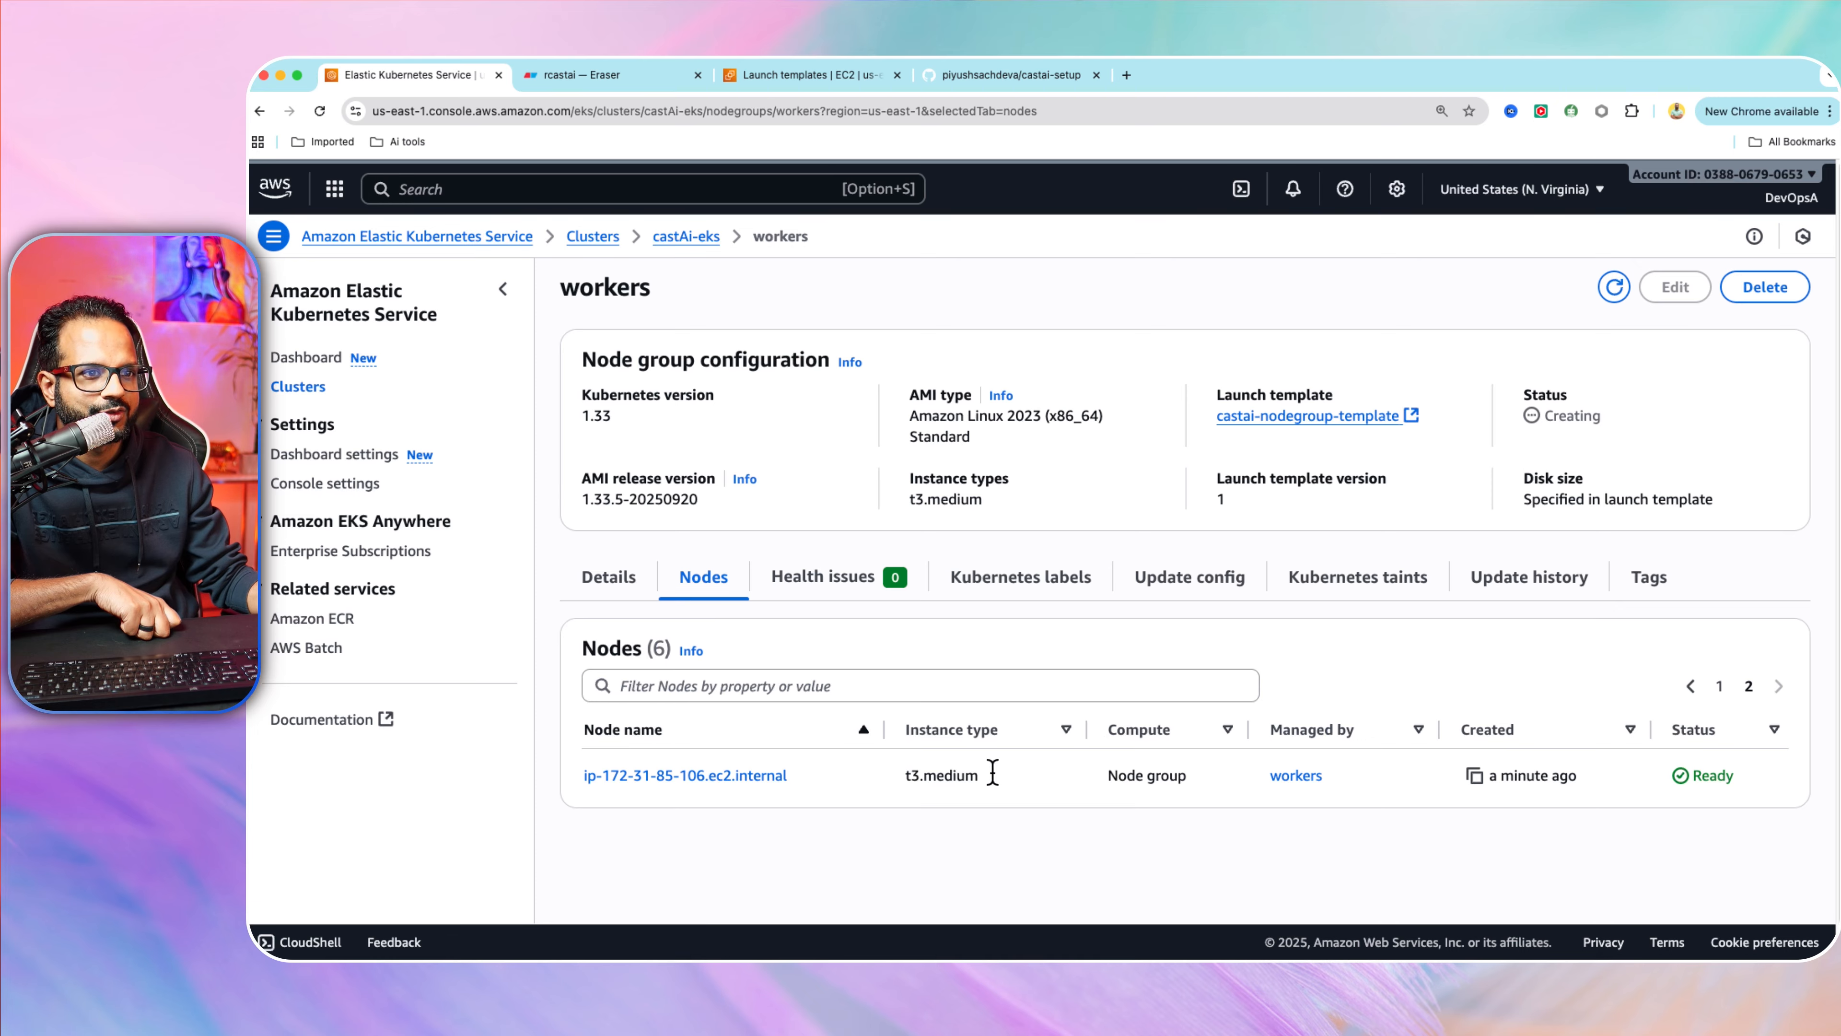
left_click(1720, 685)
scroll(1204, 732, "down", 3)
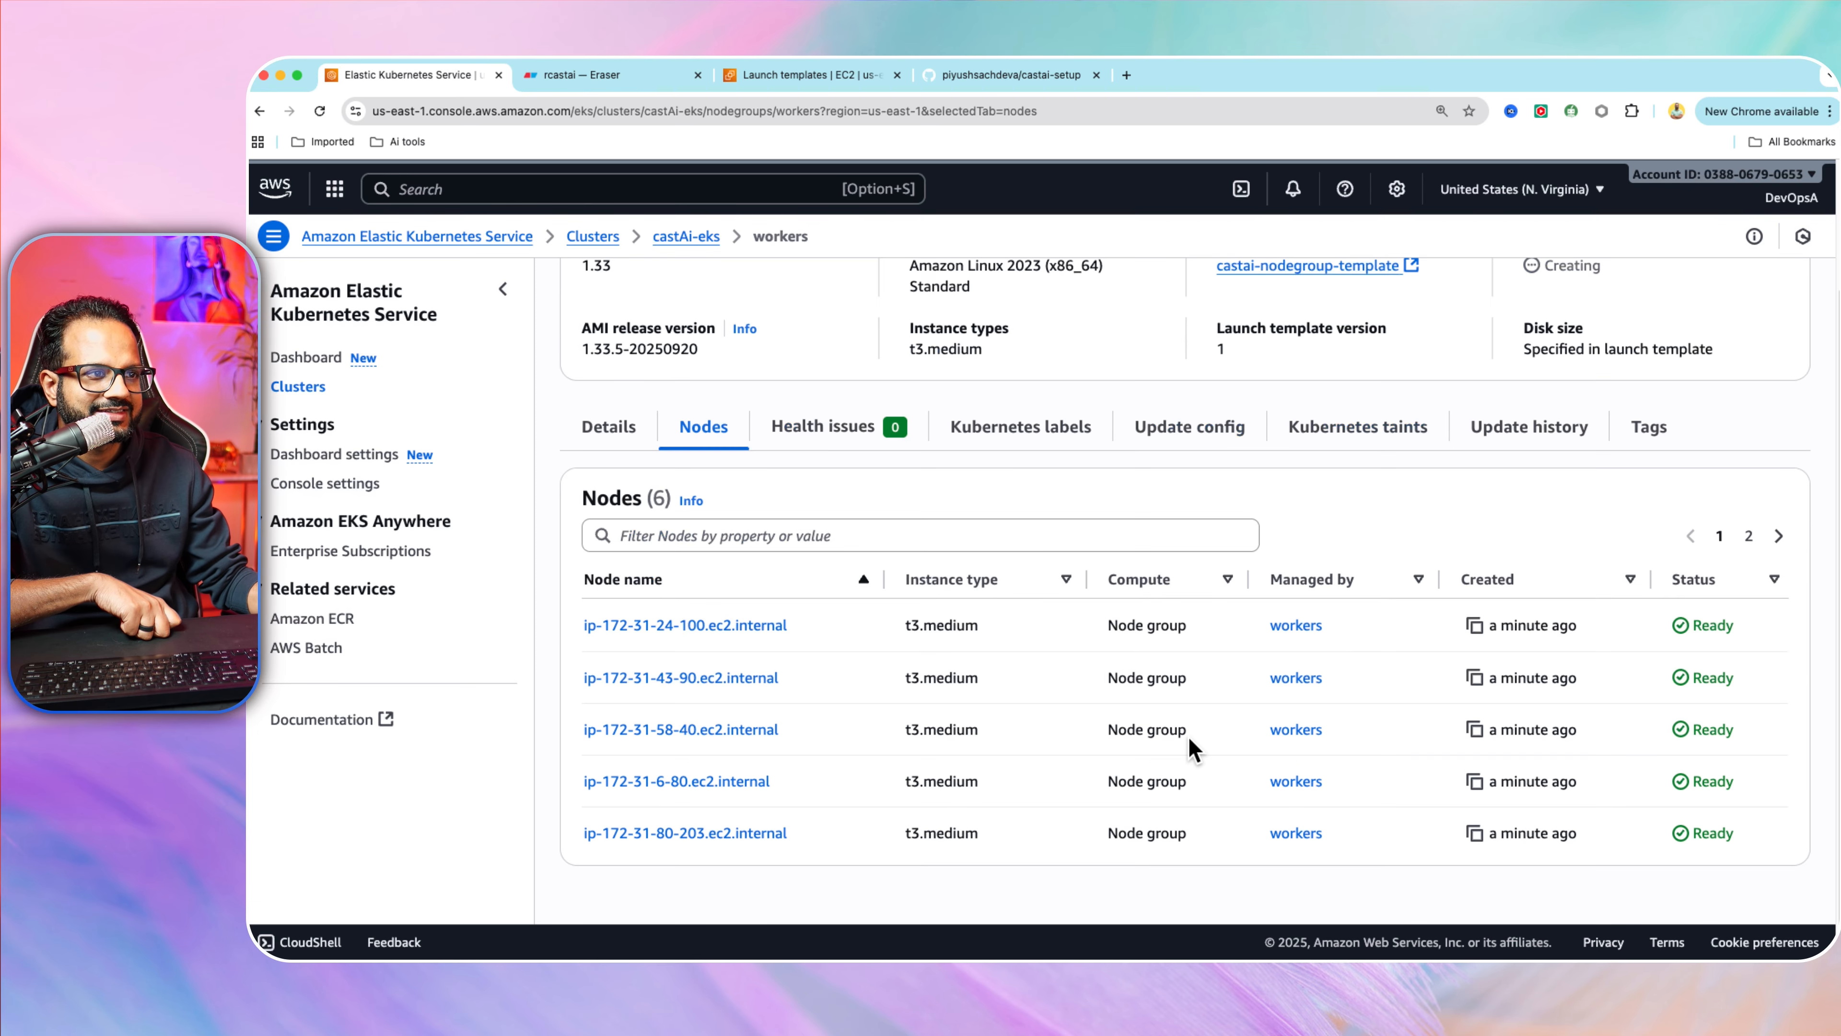
scroll(1134, 708, "up", 5)
Switch to the castai-setup guide and read its prerequisites and the kubectl cluster access command.
left_click(1012, 75)
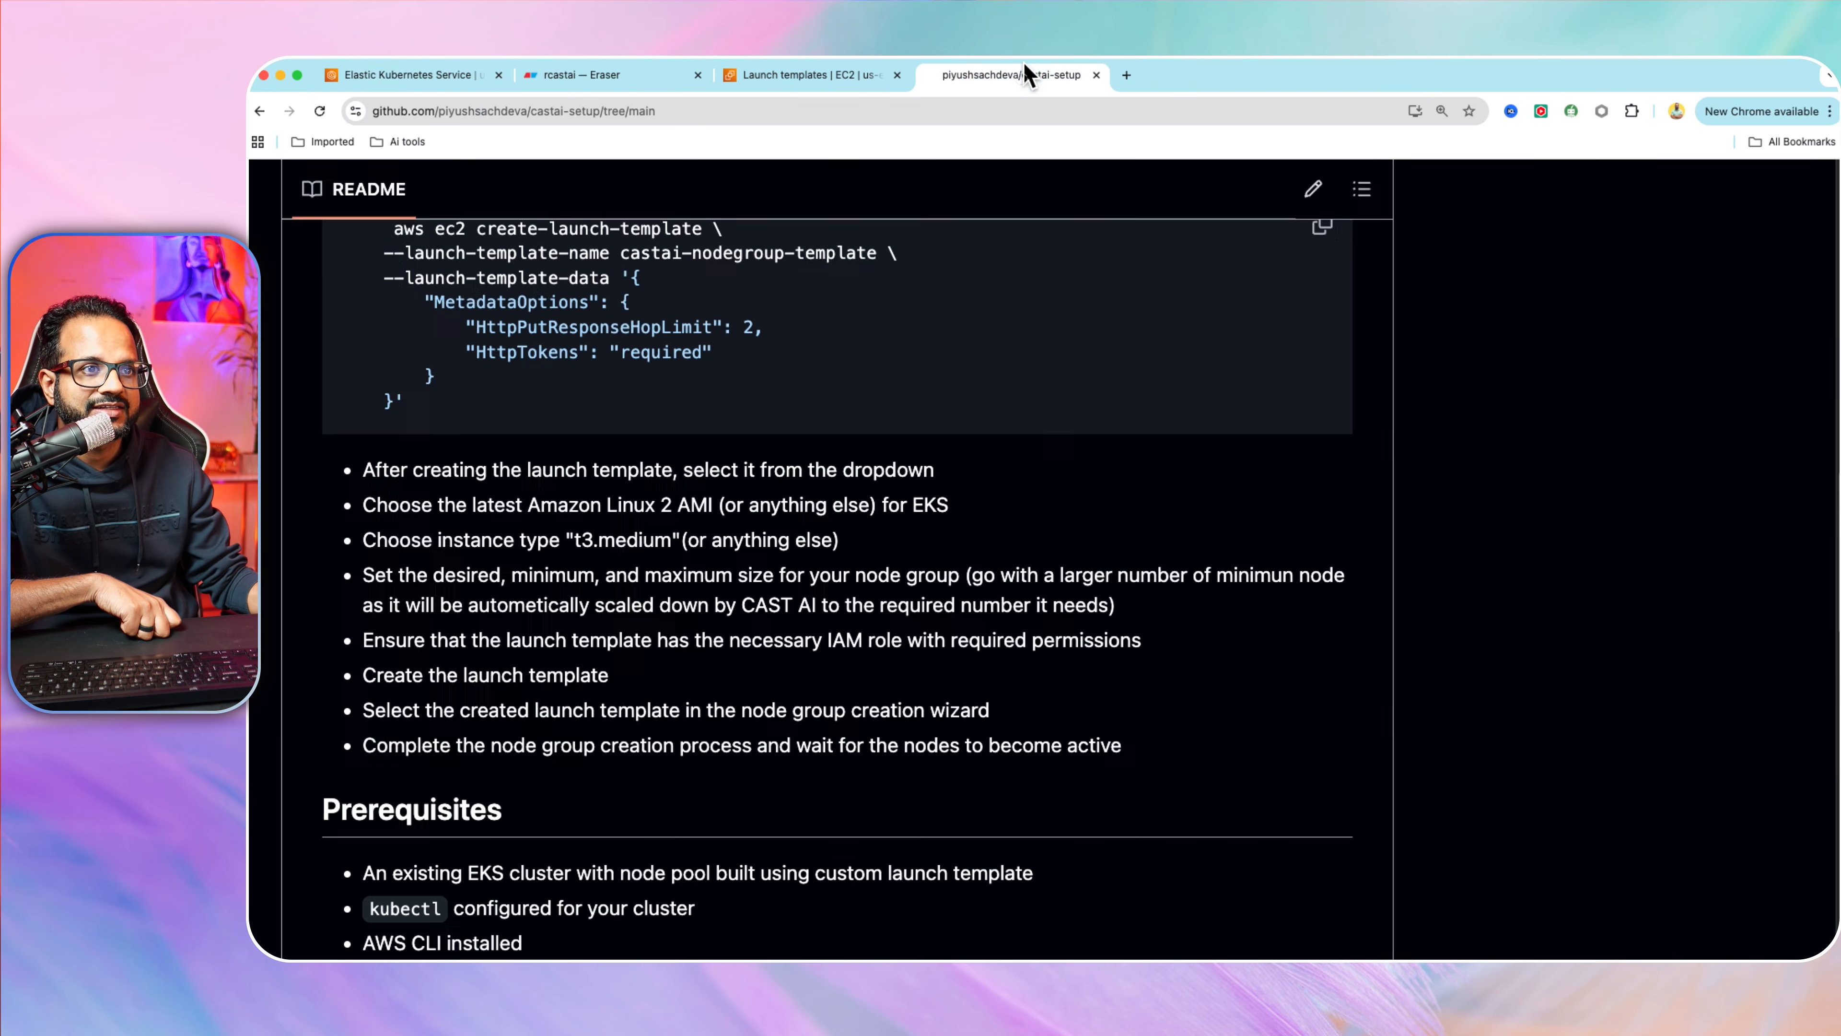
scroll(870, 573, "down", 3)
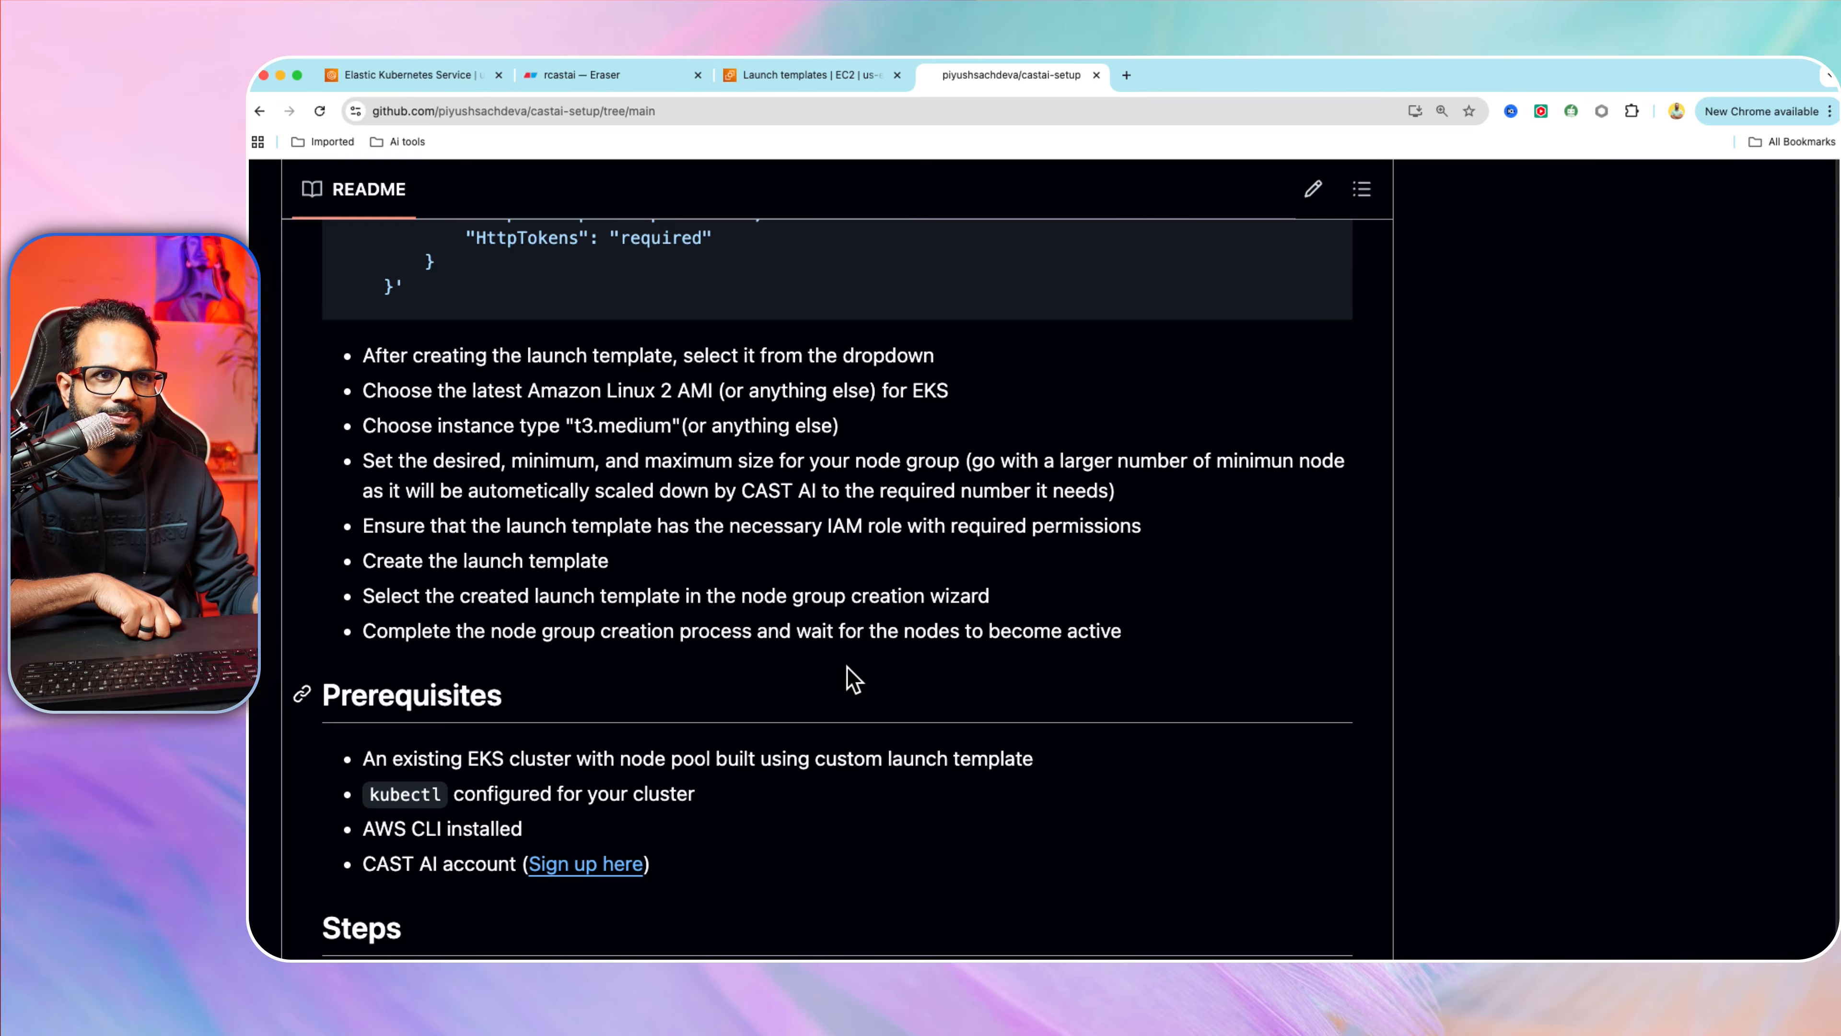
scroll(851, 678, "down", 6)
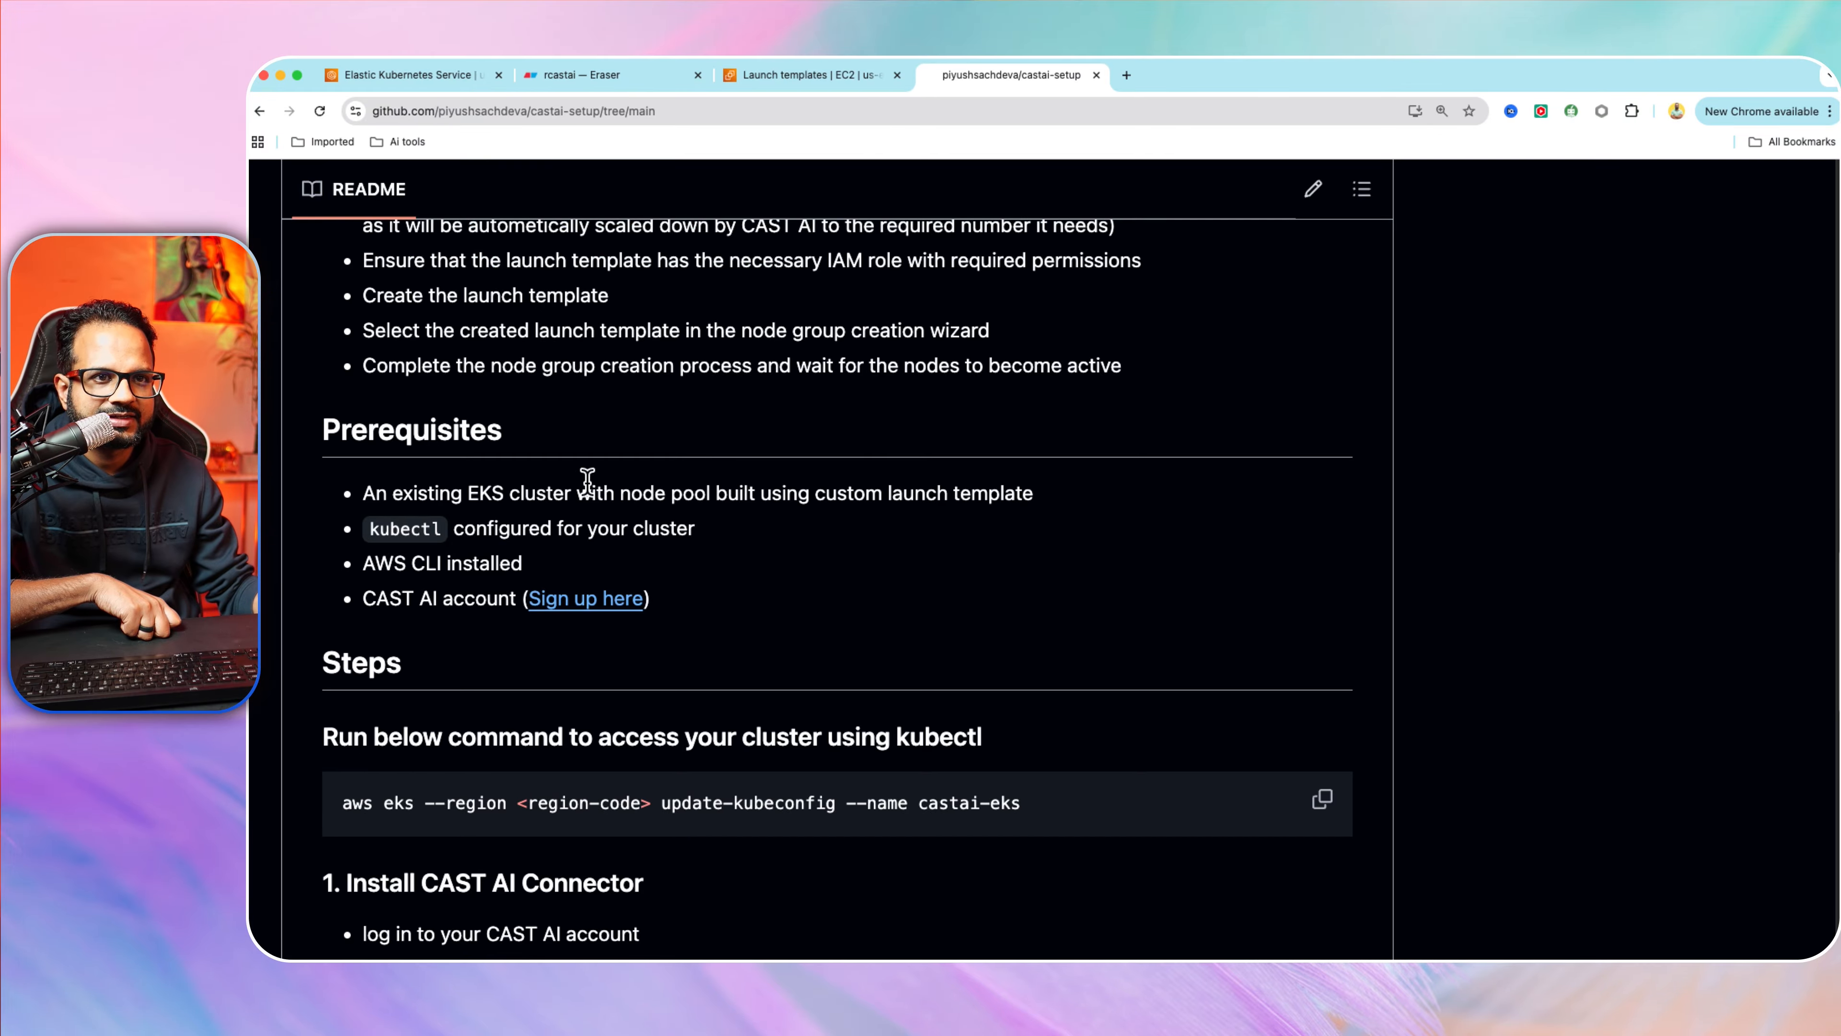
scroll(636, 526, "down", 2)
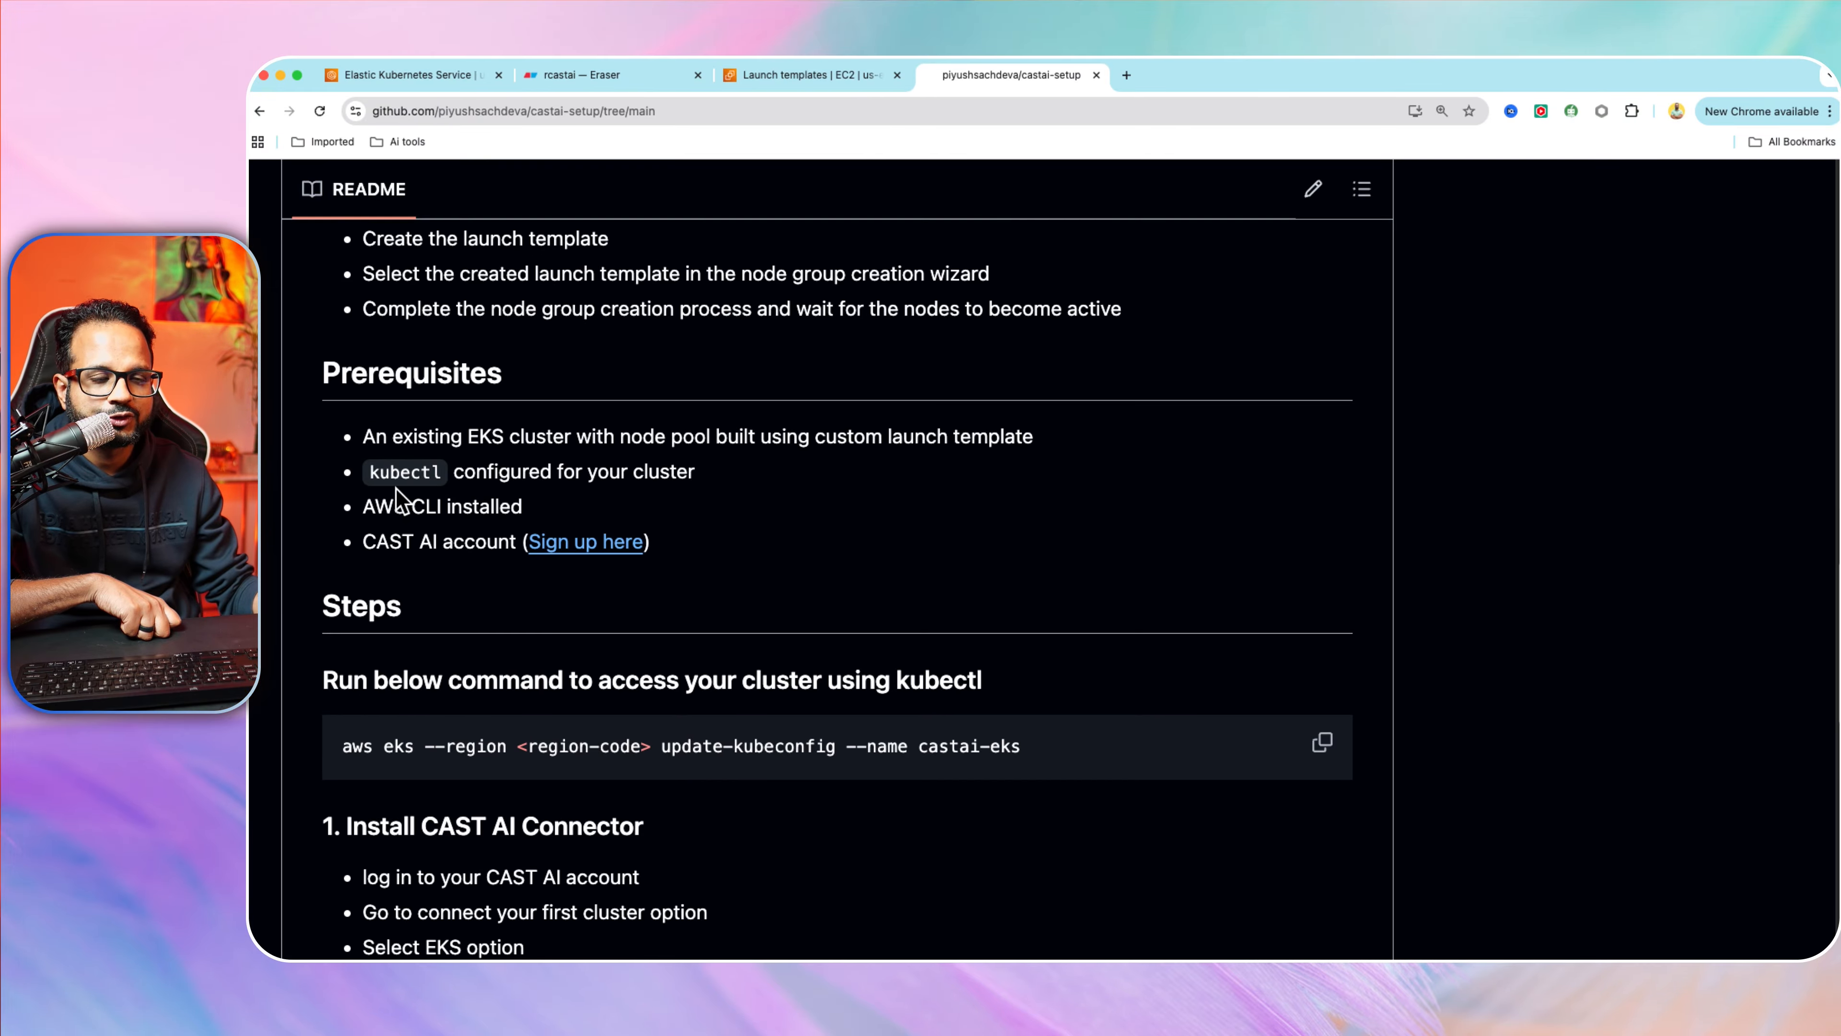